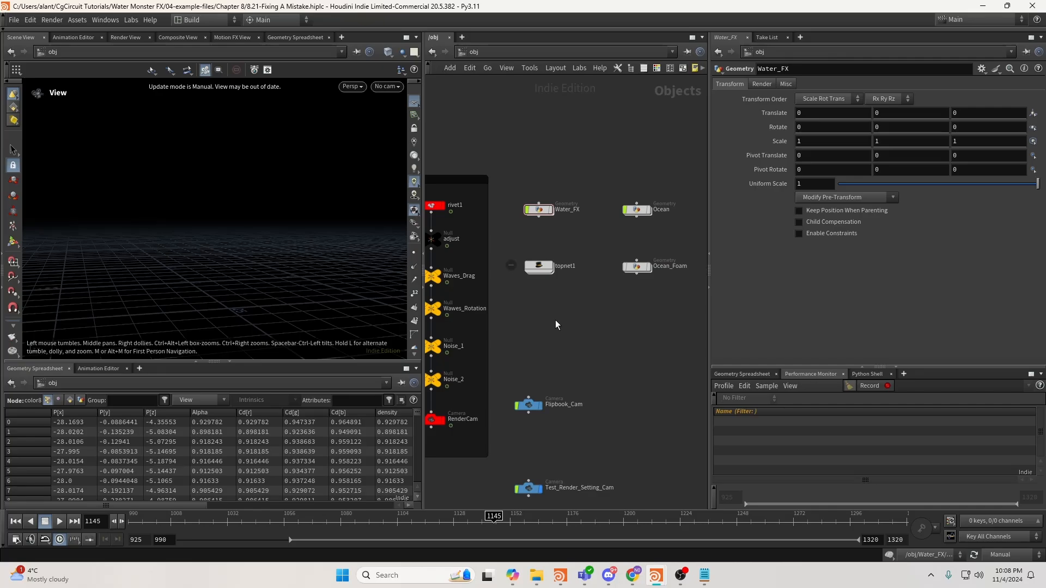
Pan the scene-level object network and select the Ocean object.
middle_click_drag(566, 331, 569, 335)
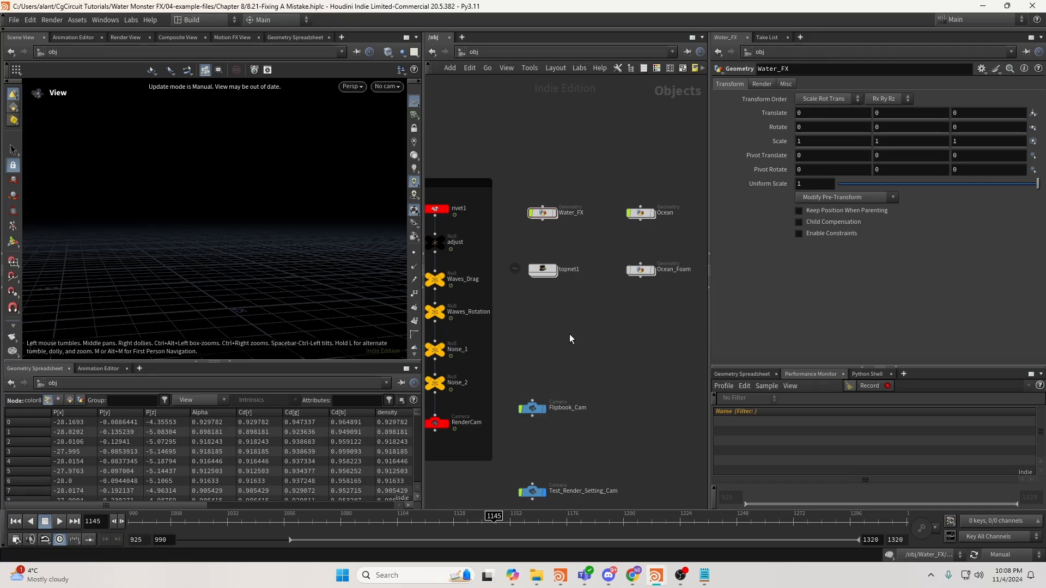
middle_click_drag(569, 334, 574, 377)
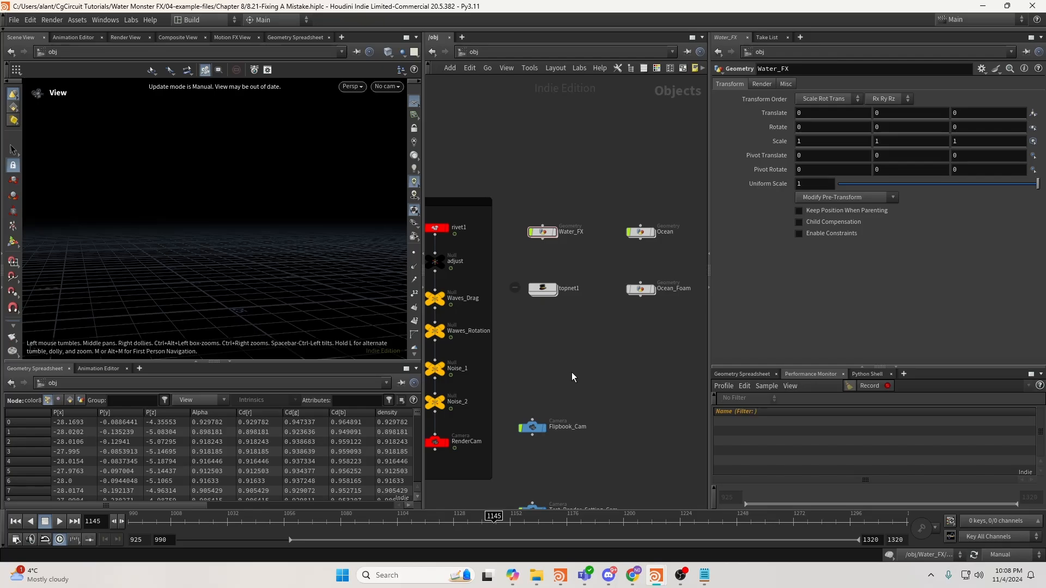
middle_click_drag(593, 364, 551, 363)
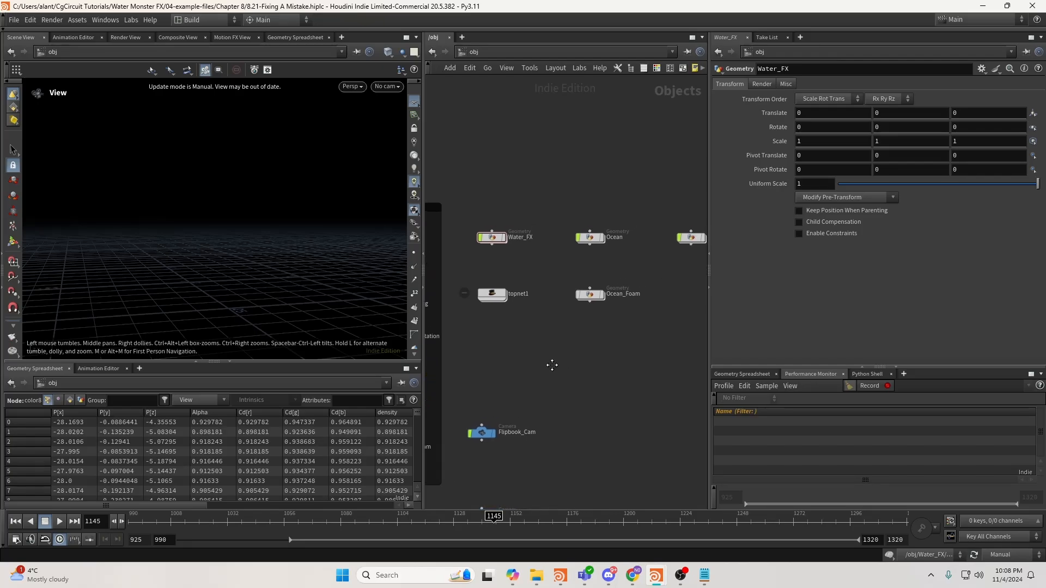
left_click(591, 238)
Dive into the Ocean object and box-select all its nodes to survey the network.
double_click(591, 239)
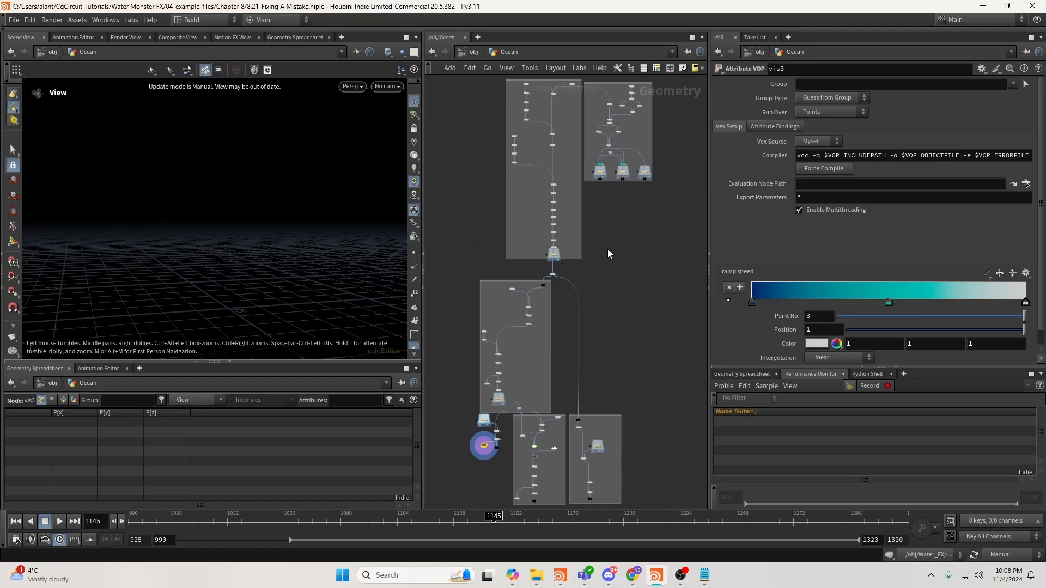
scroll(606, 251, "down", 3)
left_click_drag(483, 123, 681, 440)
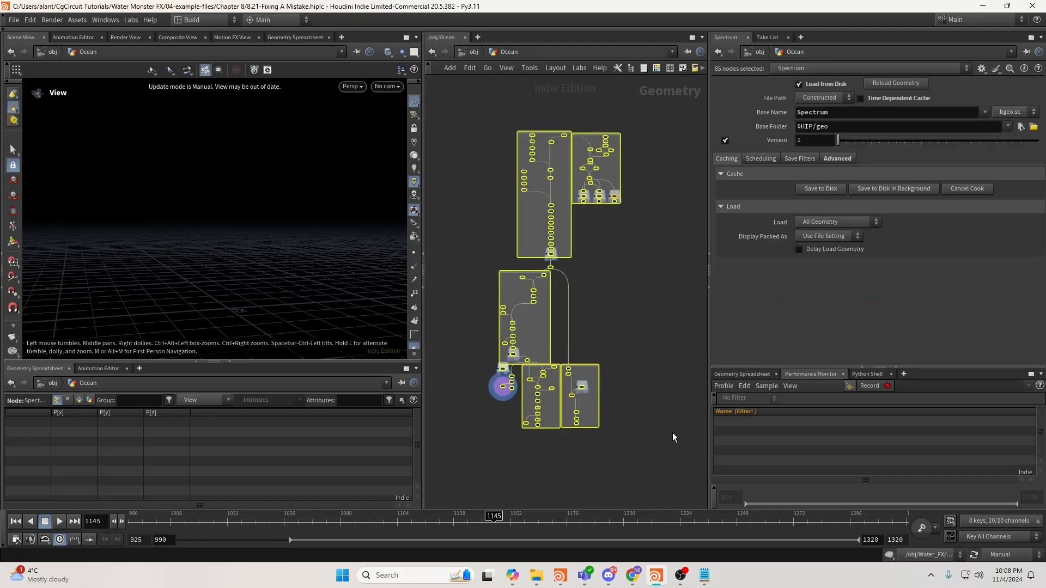
left_click(672, 433)
middle_click_drag(581, 229, 588, 278)
scroll(566, 226, "up", 4)
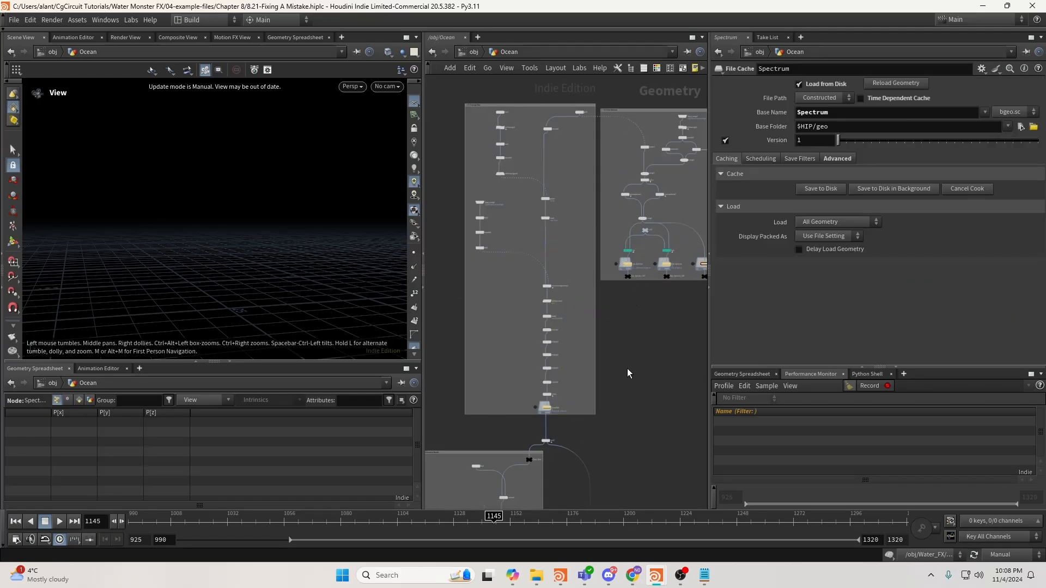
scroll(614, 414, "down", 3)
Look over the lower and upper node boxes, then return to the /obj level.
middle_click_drag(607, 442, 625, 204)
scroll(578, 260, "up", 1)
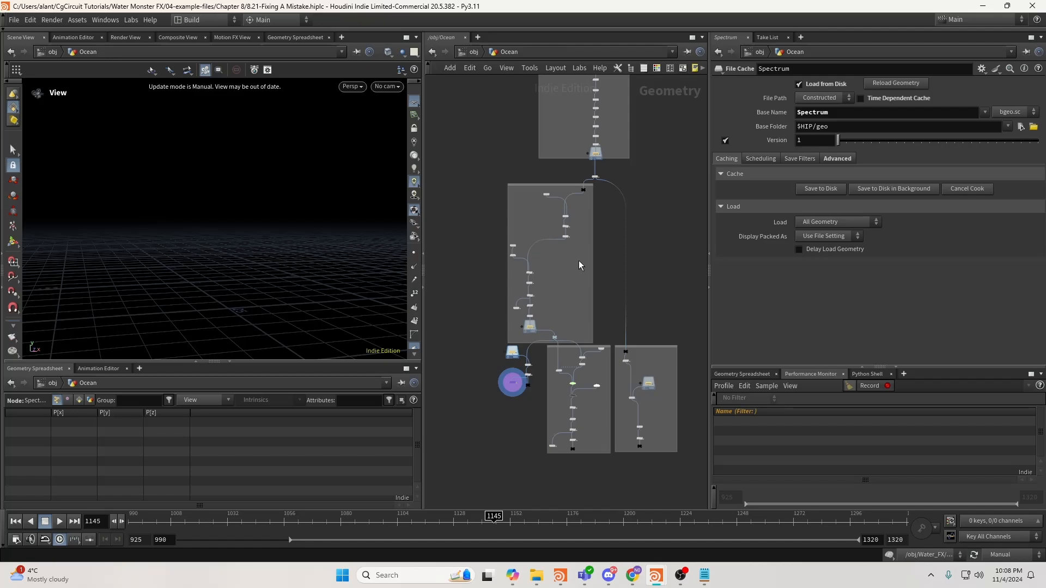
middle_click_drag(578, 260, 472, 444)
left_click_drag(660, 257, 532, 123)
left_click(572, 139)
left_click(476, 55)
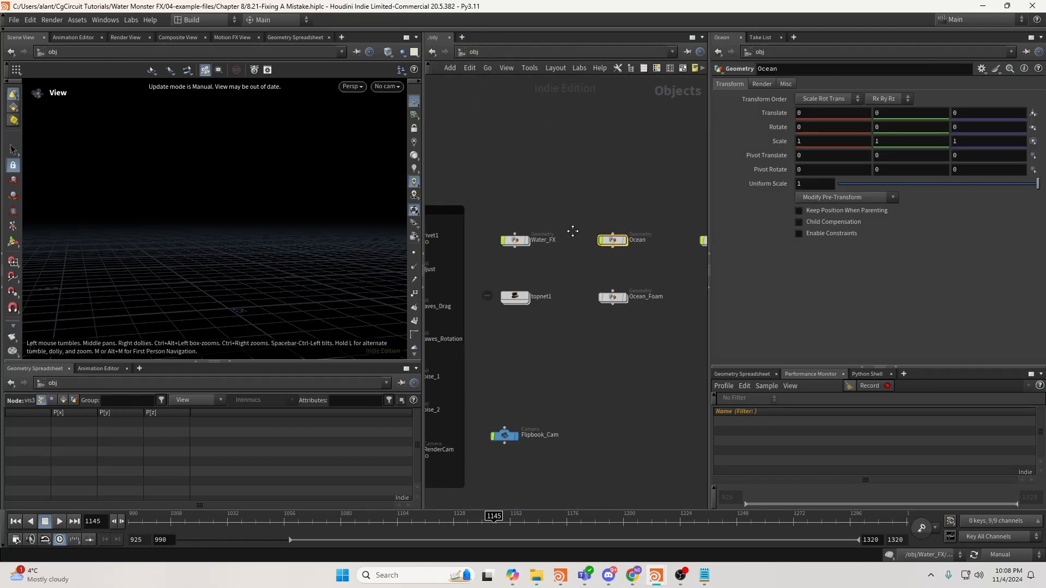
double_click(517, 240)
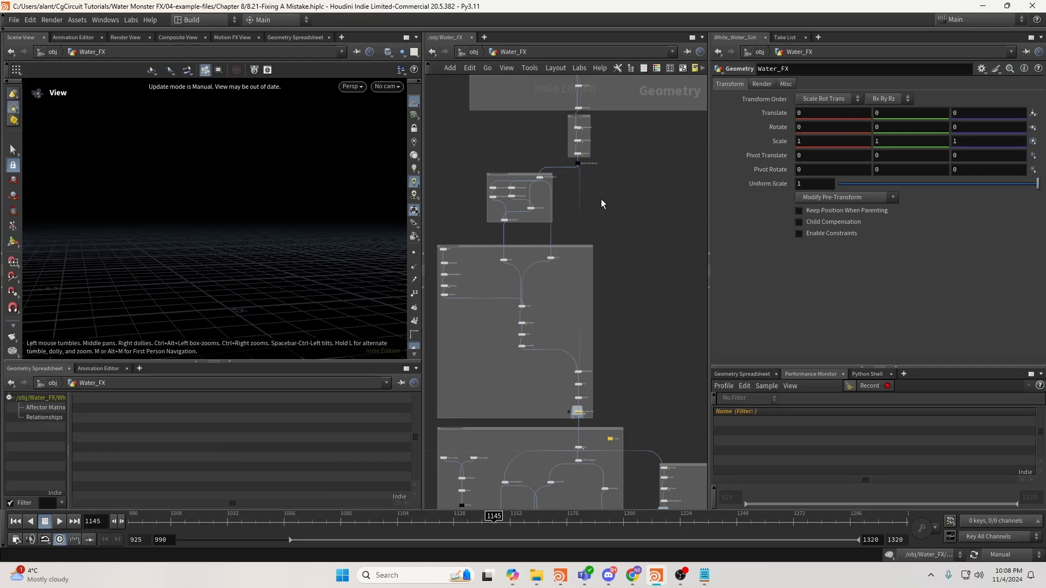
scroll(603, 202, "down", 3)
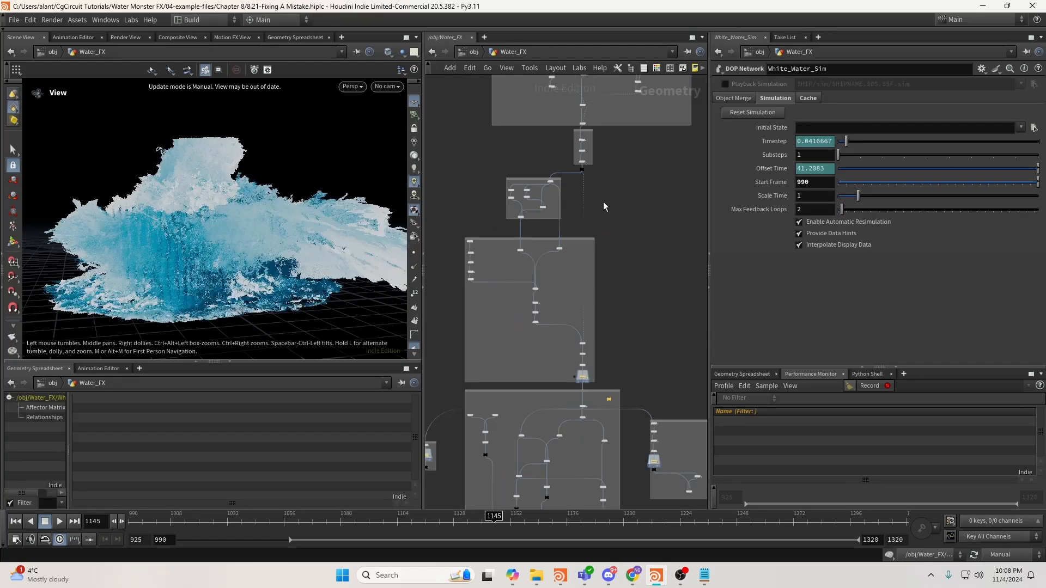
middle_click_drag(600, 146, 590, 338)
middle_click_drag(547, 193, 545, 321)
left_click_drag(496, 129, 678, 488)
middle_click_drag(678, 471, 687, 298)
middle_click_drag(651, 317, 652, 174)
scroll(635, 293, "up", 1)
left_click_drag(456, 191, 639, 464, "shift")
middle_click_drag(673, 455, 647, 374)
scroll(647, 373, "down", 3)
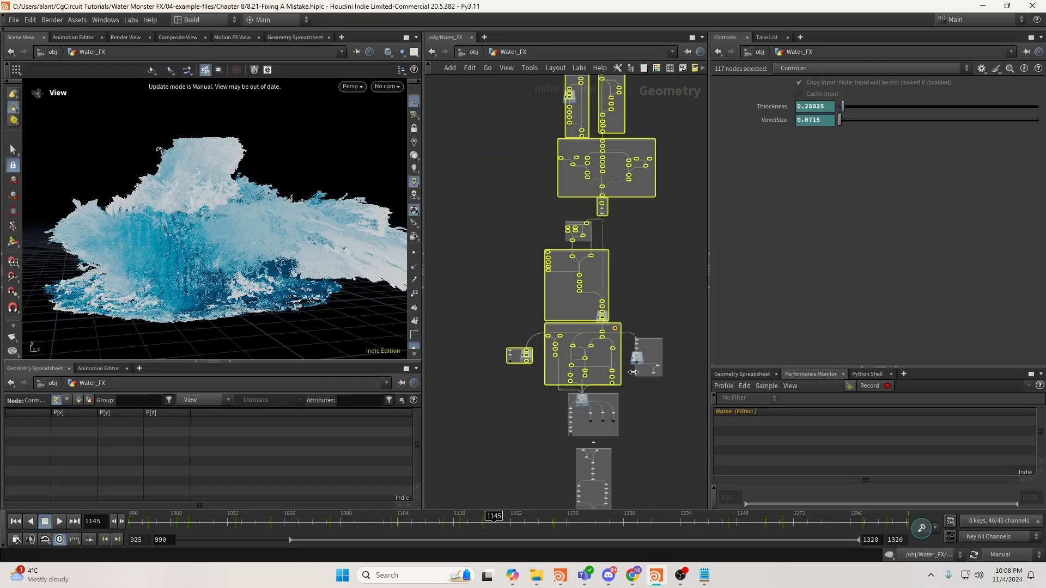
scroll(623, 367, "up", 2)
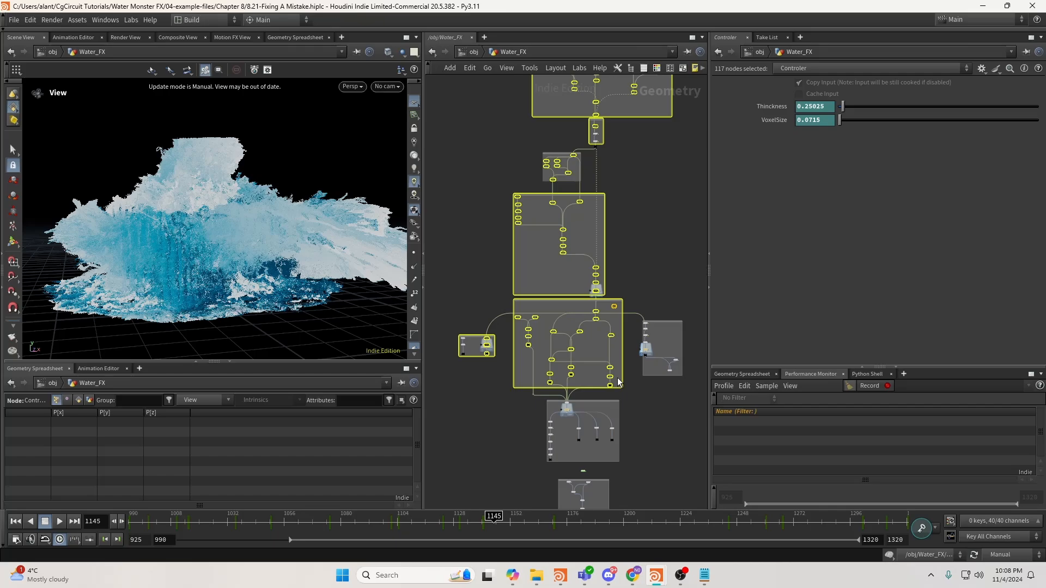
middle_click_drag(633, 426, 586, 231)
left_click(653, 333)
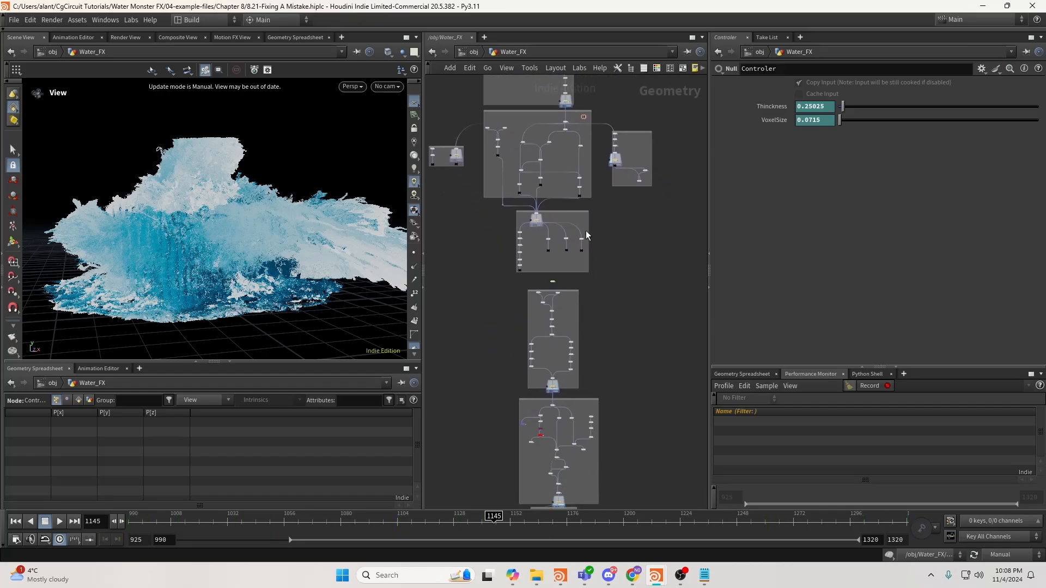
left_click_drag(487, 210, 636, 391)
middle_click_drag(636, 391, 648, 236)
left_click(648, 237)
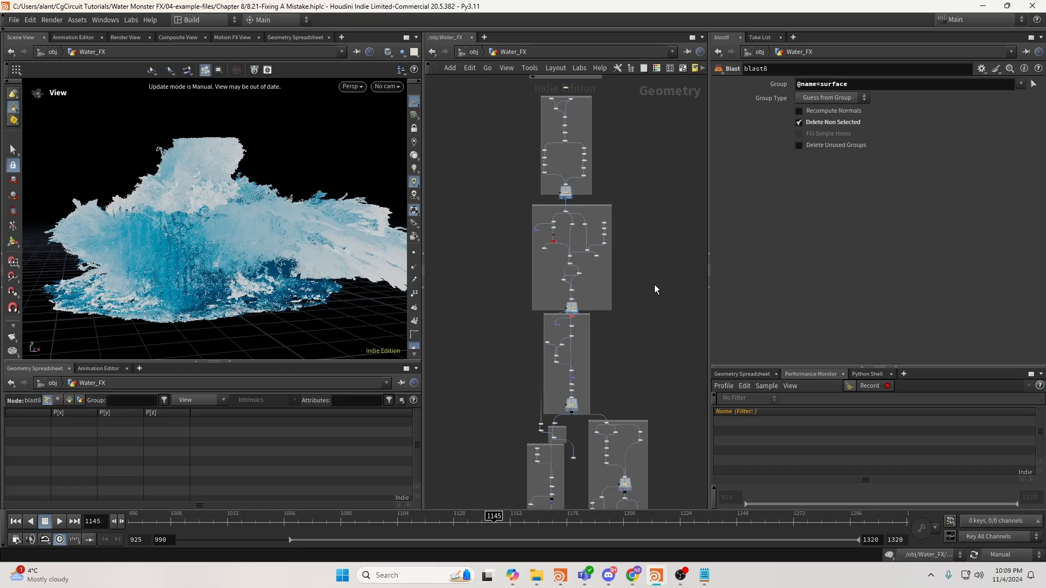
middle_click_drag(655, 284, 655, 184)
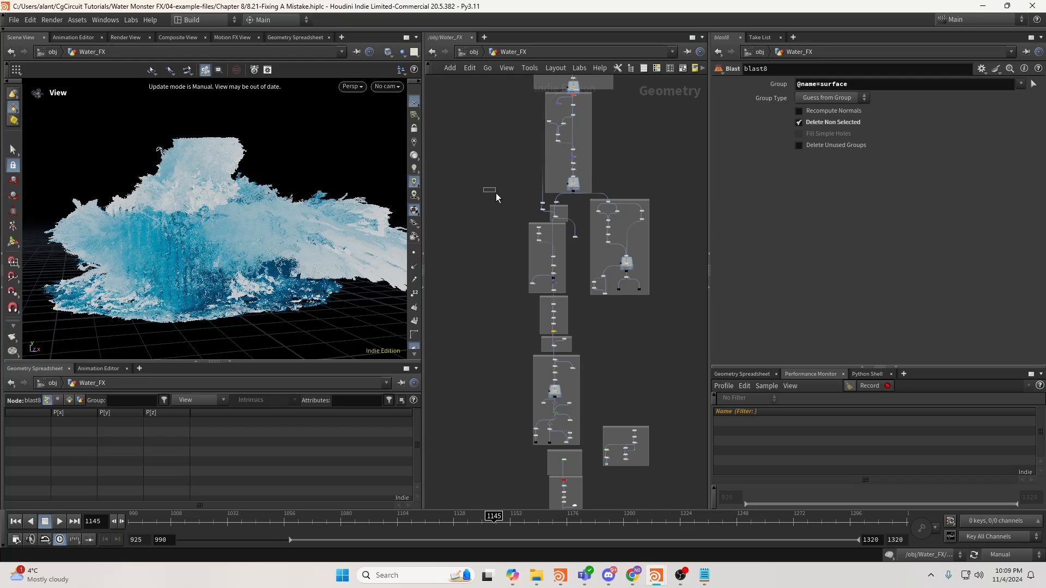
left_click_drag(496, 194, 584, 448)
left_click_drag(689, 342, 588, 196)
middle_click_drag(604, 349, 611, 290)
left_click(611, 289)
middle_click_drag(603, 352, 607, 248)
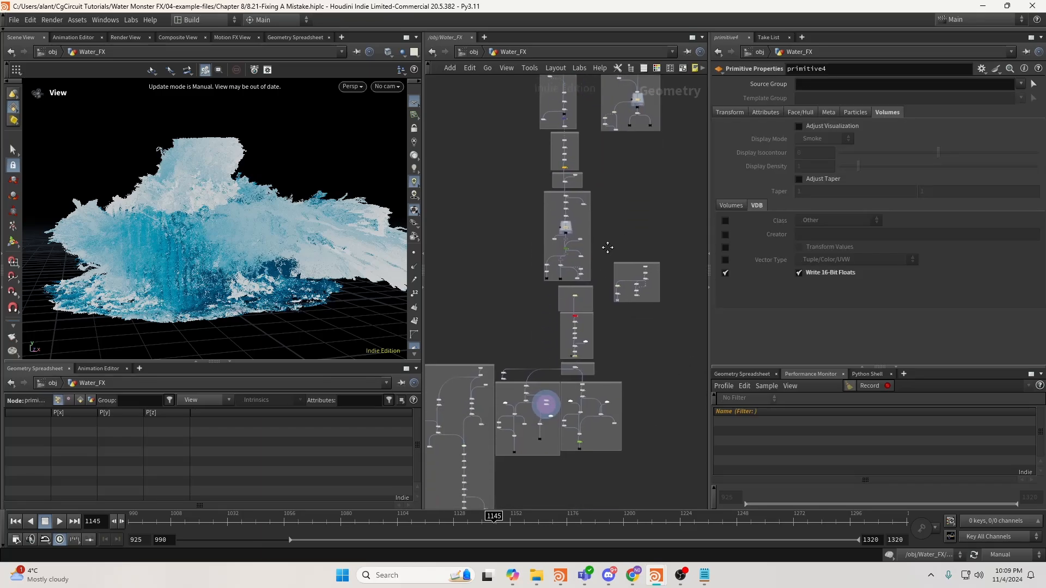
scroll(602, 324, "up", 4)
left_click_drag(515, 273, 607, 378)
left_click(625, 313)
middle_click_drag(606, 381, 646, 282)
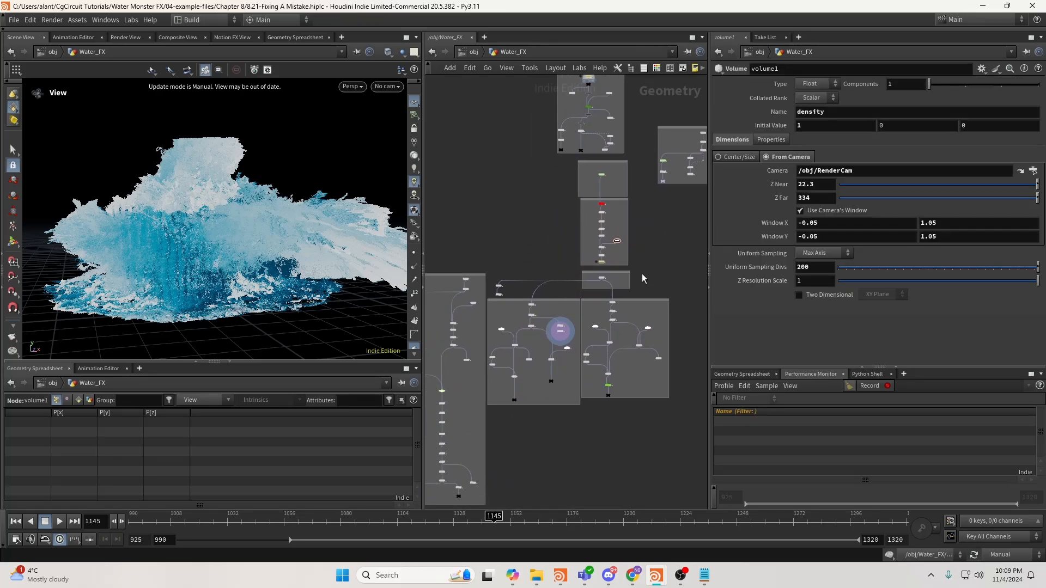
scroll(597, 294, "up", 6)
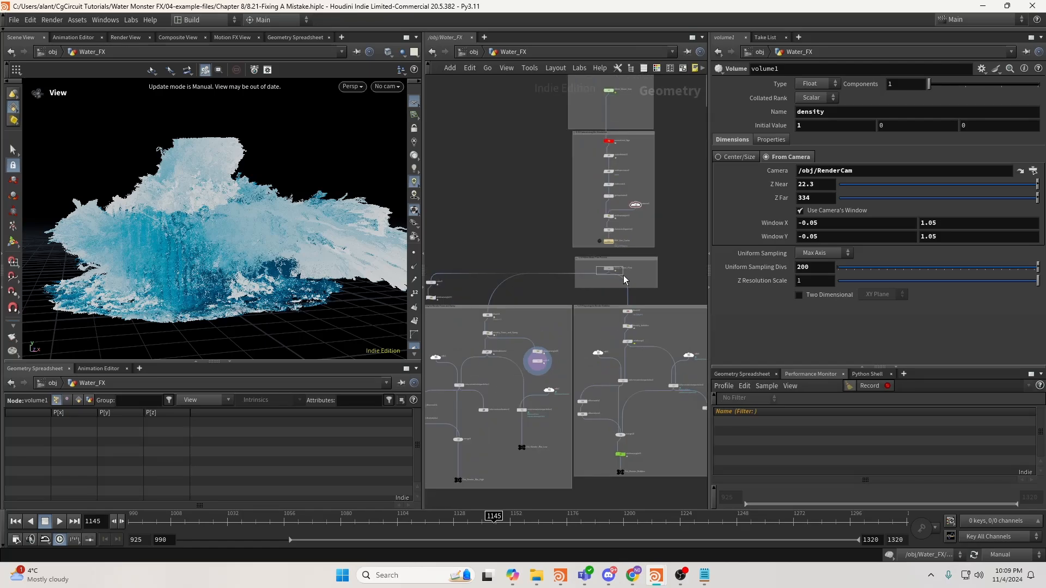
left_click(609, 269)
middle_click_drag(582, 311, 639, 294)
scroll(640, 293, "down", 3)
left_click_drag(557, 253, 625, 413)
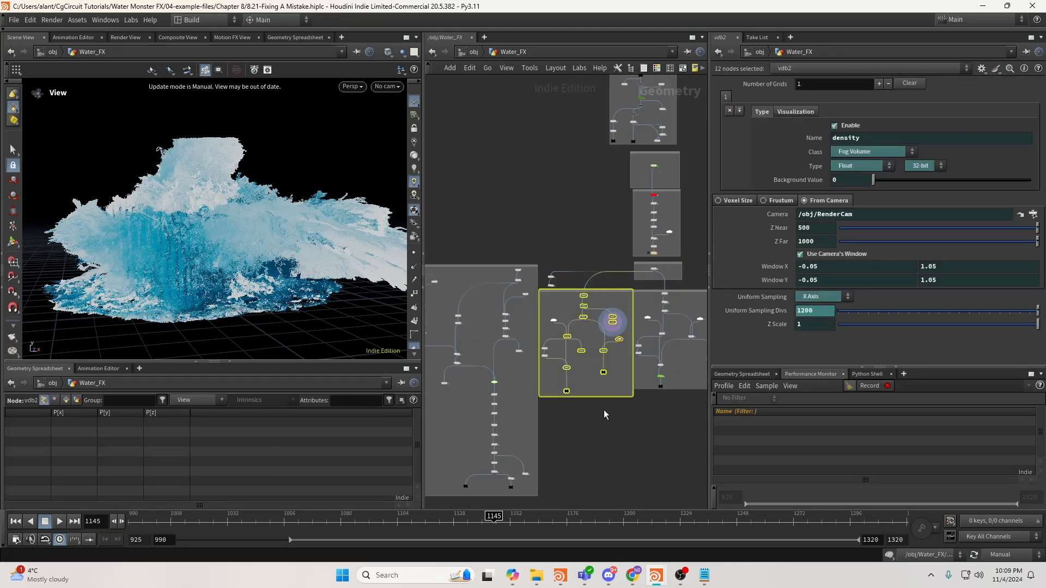
middle_click_drag(604, 409, 620, 368)
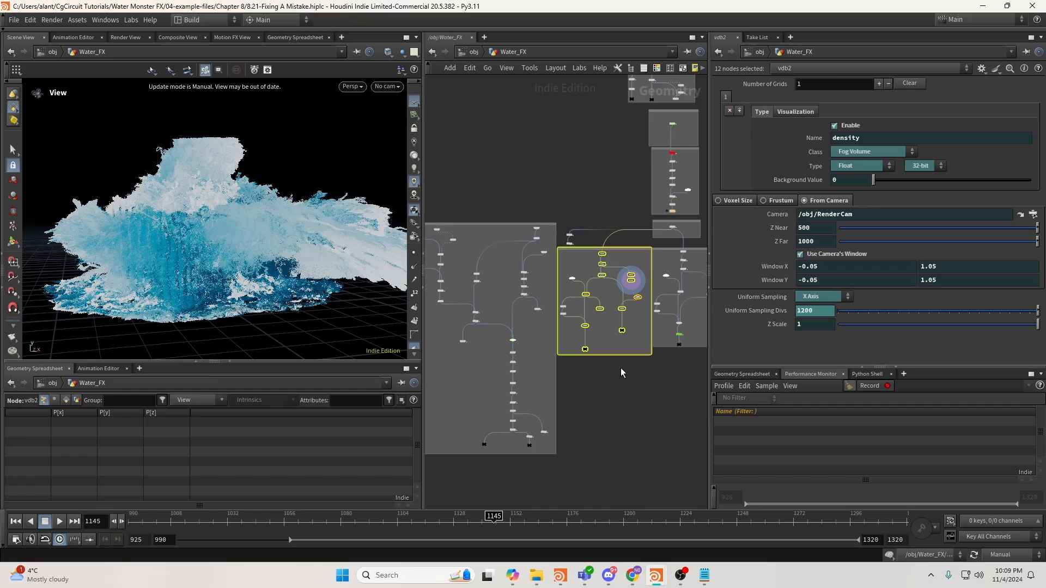
left_click(475, 52)
left_click(577, 298)
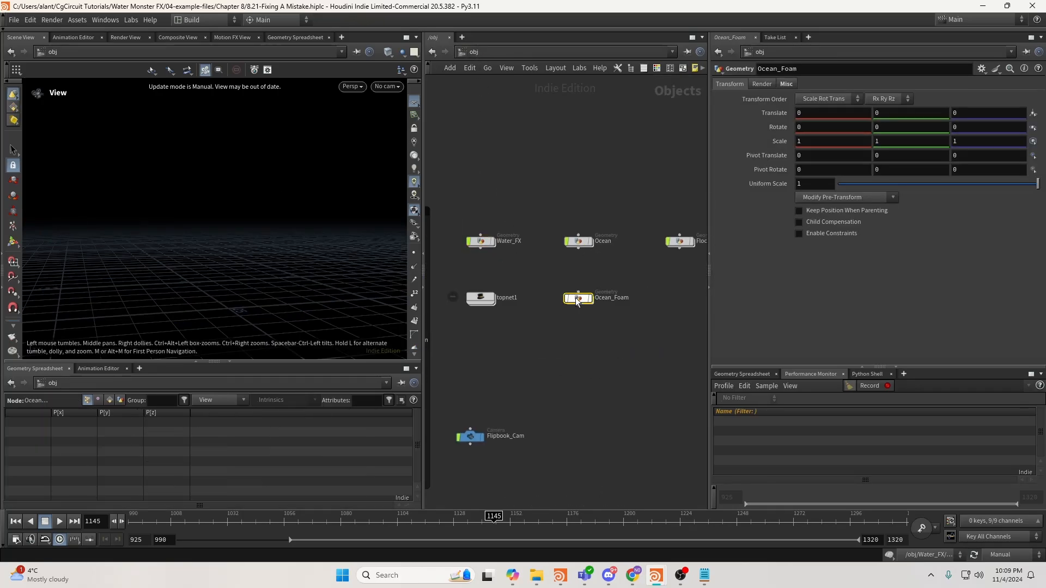
Enter Ocean_Foam and box-select the central column and left network boxes.
double_click(577, 298)
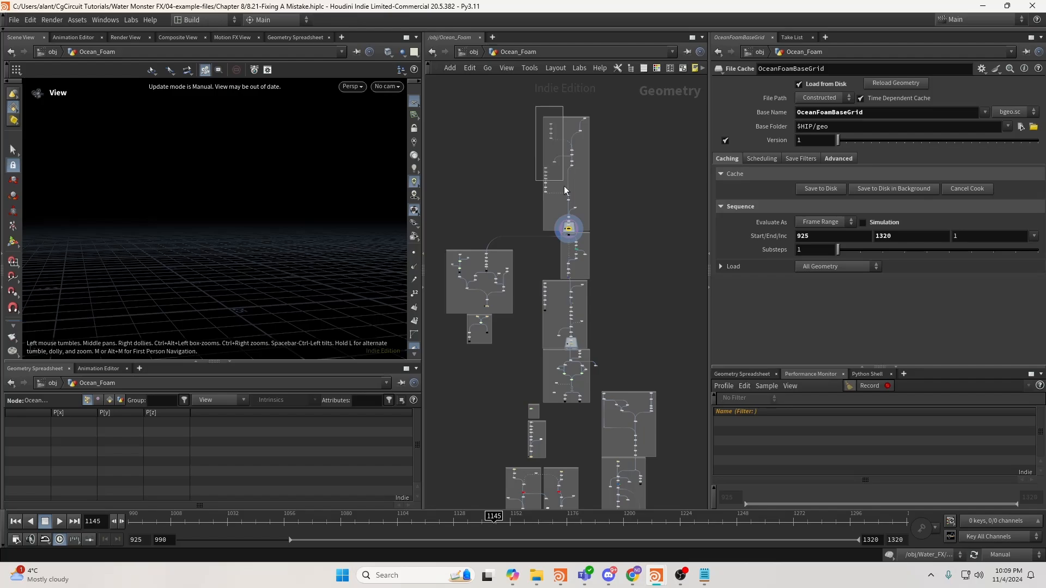
left_click_drag(564, 188, 596, 405)
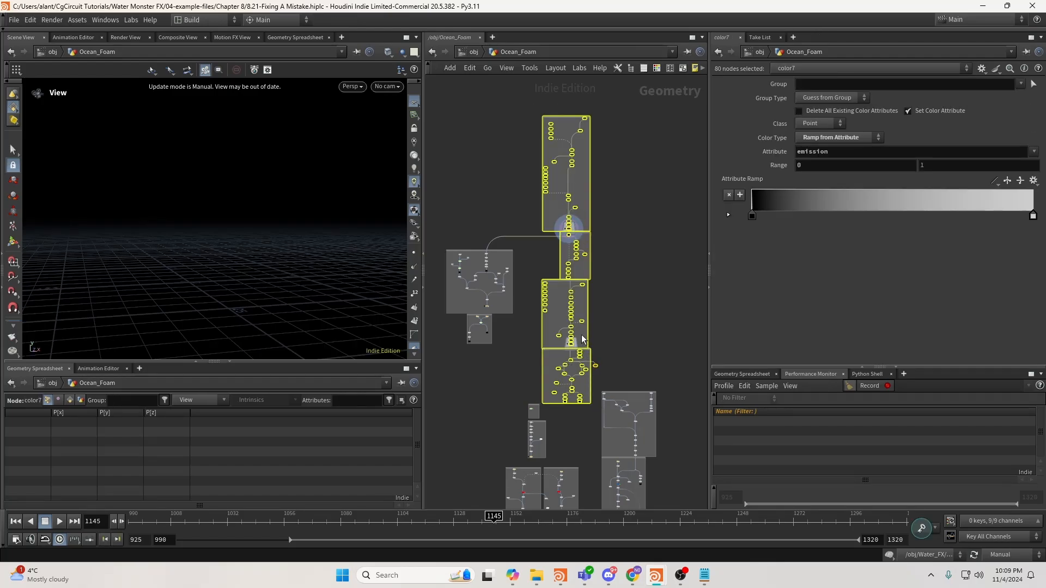
middle_click_drag(521, 332, 550, 320)
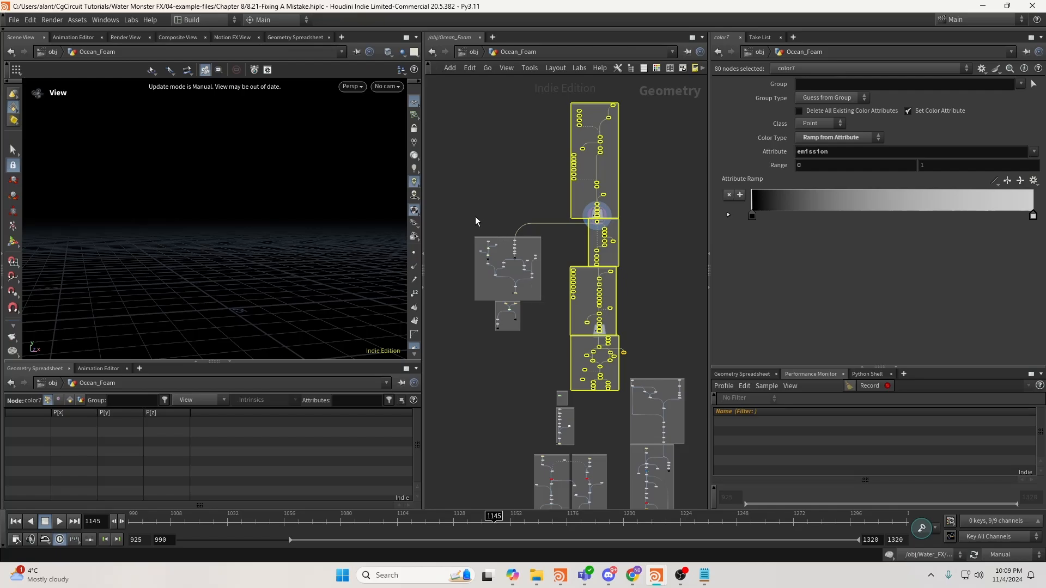
left_click_drag(465, 211, 552, 342)
scroll(538, 337, "up", 2)
middle_click_drag(538, 338, 518, 283)
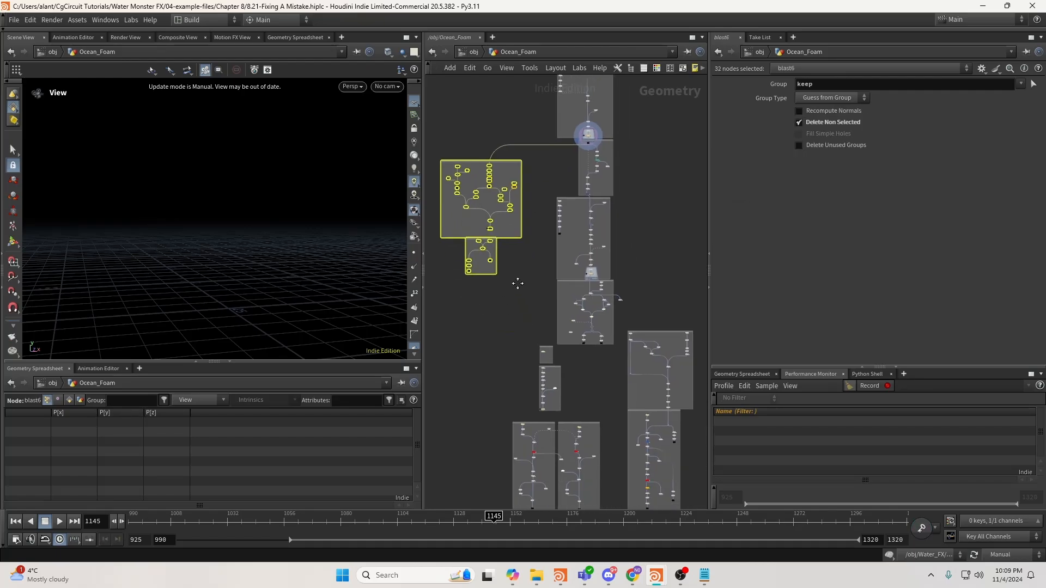
scroll(540, 351, "up", 10)
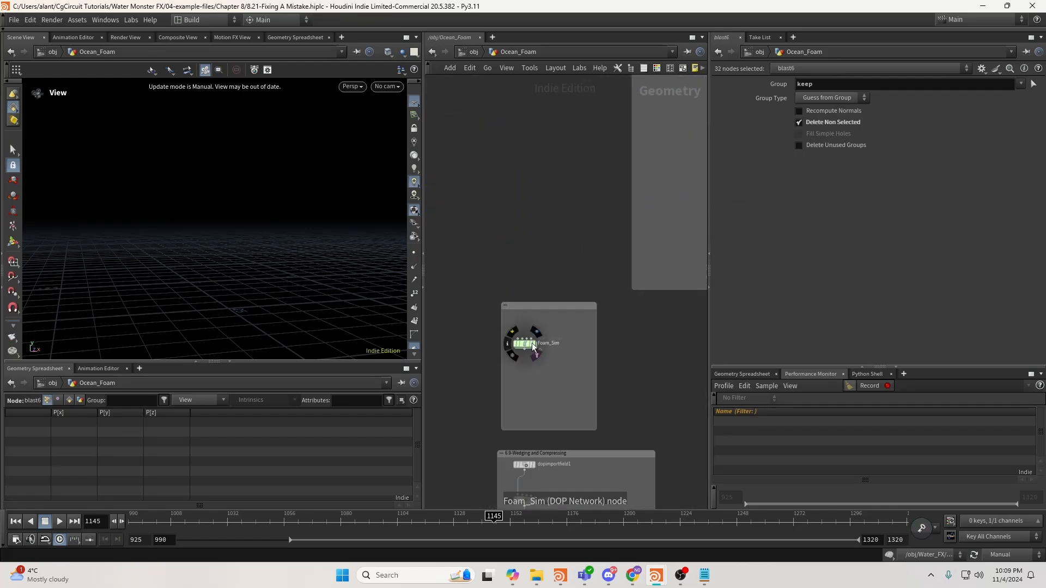
Select the Foam_Sim node and the nodes in the Wedging and Compressing box.
middle_click_drag(559, 401, 564, 347)
left_click_drag(473, 259, 553, 297)
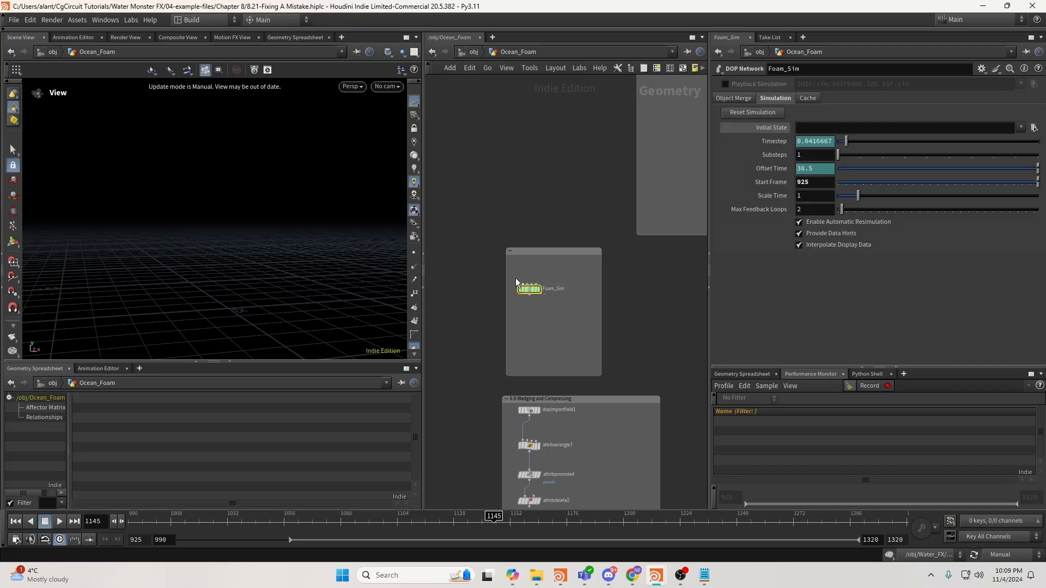
middle_click_drag(517, 307, 523, 241)
middle_click_drag(566, 350, 577, 214)
scroll(577, 215, "down", 3)
left_click_drag(527, 208, 639, 386)
scroll(641, 387, "down", 3)
Box-select the neighbouring network boxes (31 nodes) to review them, then clear the selection.
middle_click_drag(643, 388, 549, 268)
scroll(549, 268, "down", 2)
left_click_drag(477, 275, 600, 419)
middle_click_drag(602, 386, 497, 403)
left_click(518, 278)
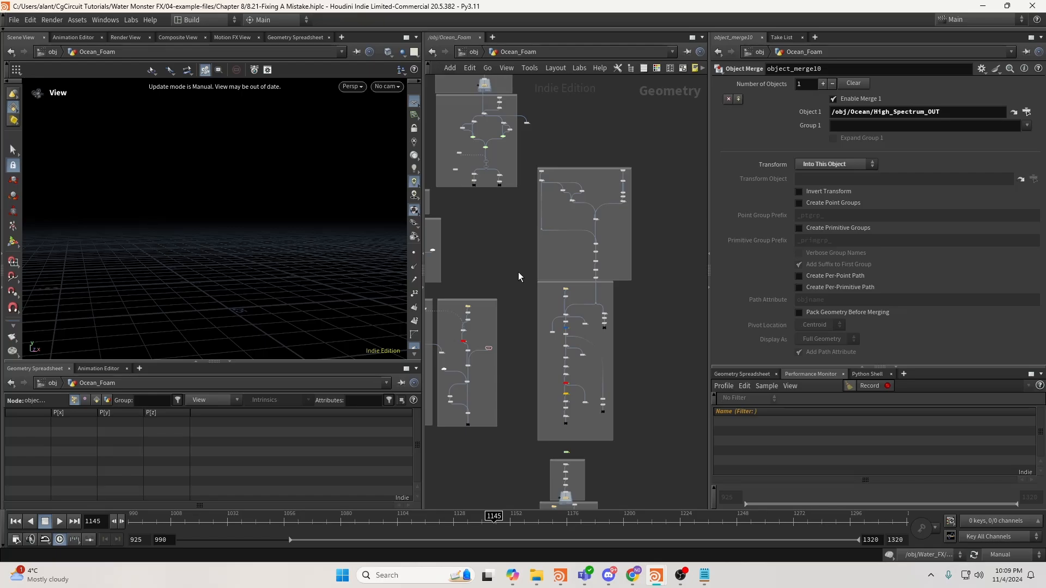
left_click_drag(537, 153, 639, 443)
middle_click_drag(643, 428, 645, 361)
left_click(659, 365)
Pan to the lower boxes and select the Spray_Sim simulation node.
middle_click_drag(595, 406, 602, 269)
scroll(599, 268, "up", 1)
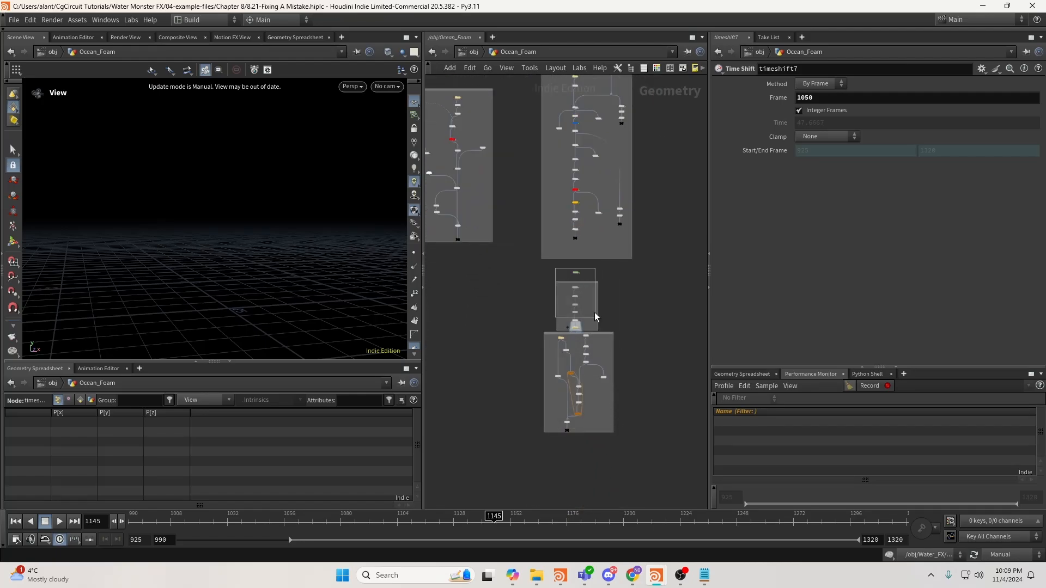
left_click(577, 273)
scroll(580, 271, "up", 8)
Dive into Spray_Sim and box-select the nodes in its upper network box.
double_click(567, 281)
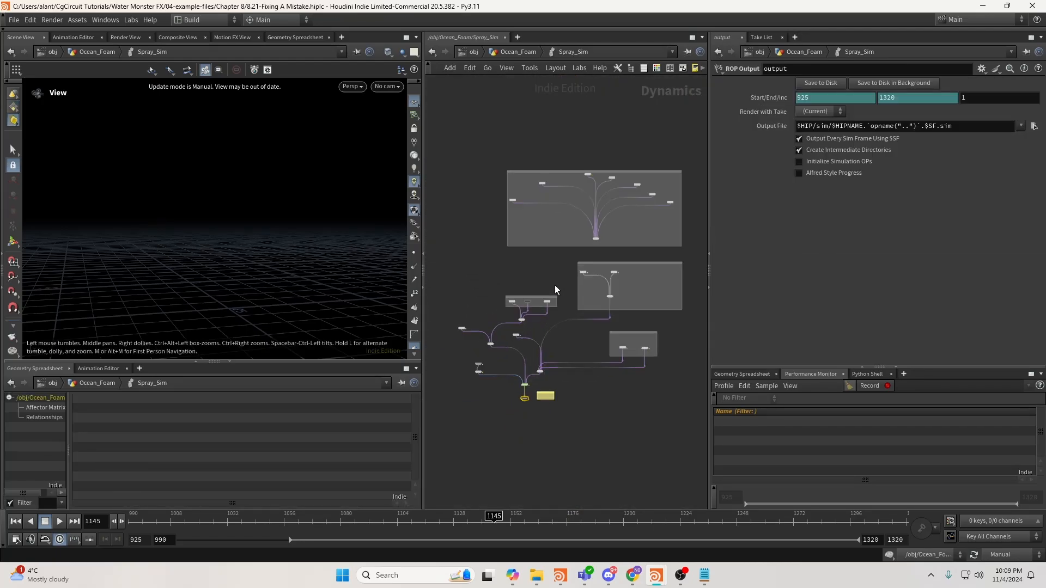
left_click_drag(479, 159, 688, 257)
scroll(643, 271, "up", 1)
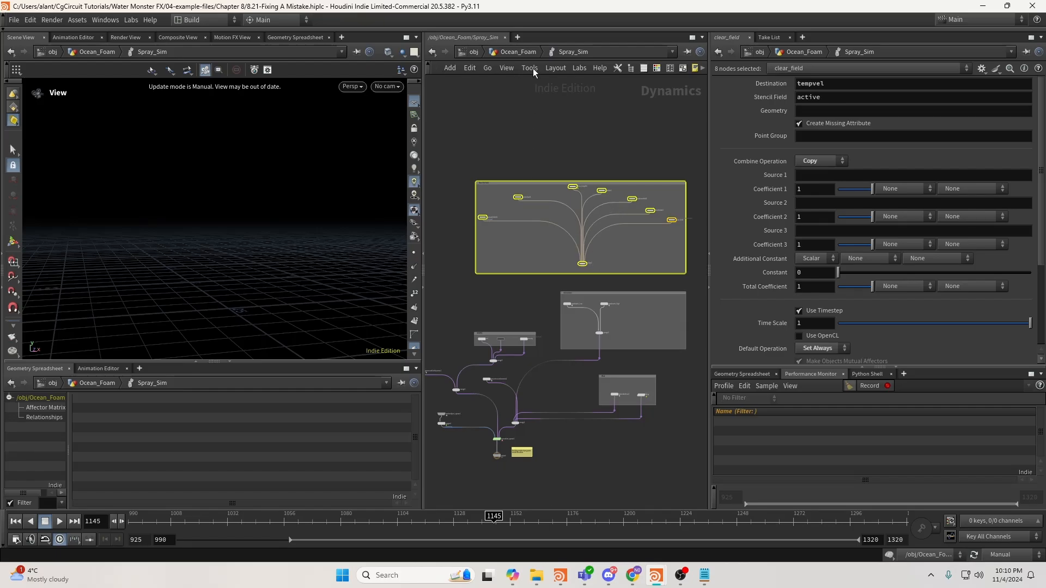
Step back up to Ocean_Foam, look over the Compression box, then return to /obj.
left_click(520, 53)
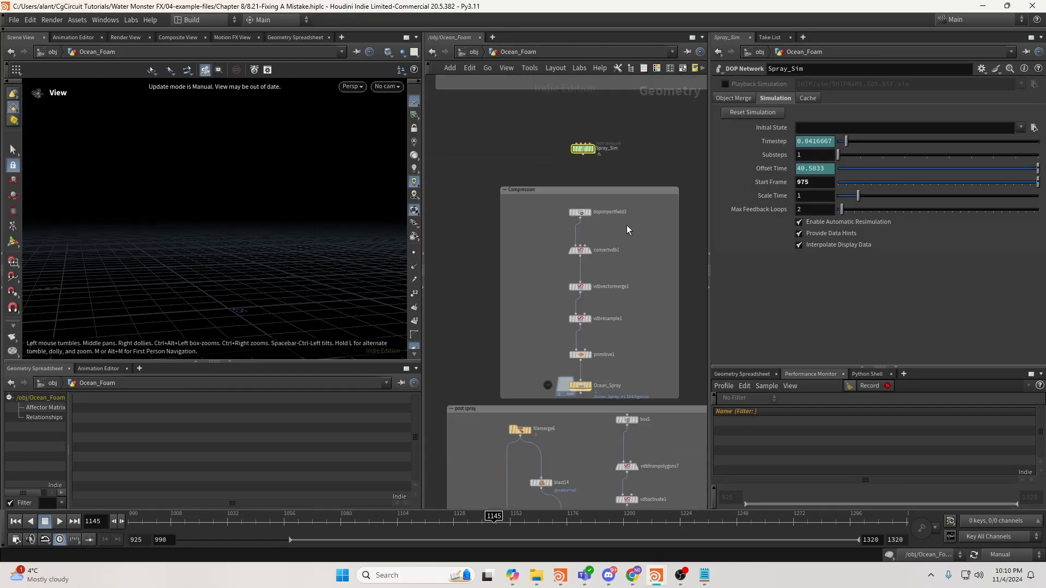
left_click_drag(552, 220, 665, 327)
middle_click_drag(665, 316, 626, 221)
scroll(626, 221, "down", 4)
left_click_drag(503, 223, 514, 330)
left_click(473, 52)
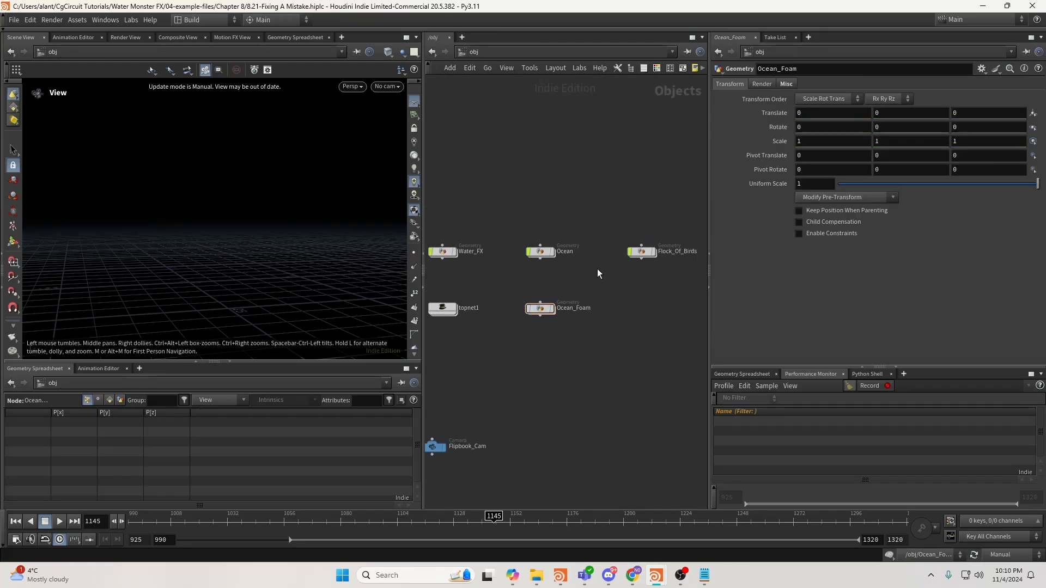
left_click(646, 253)
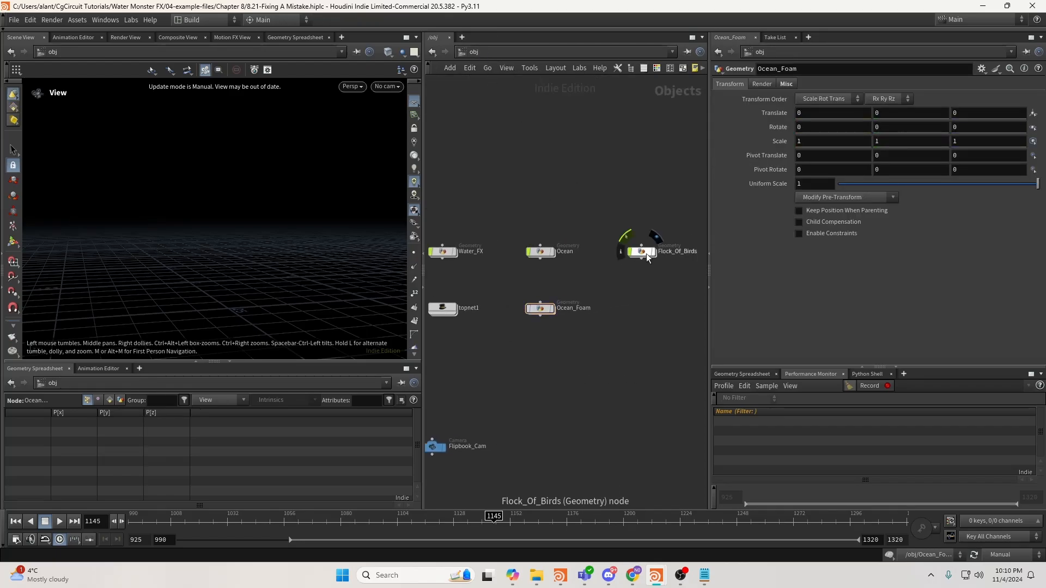
double_click(646, 253)
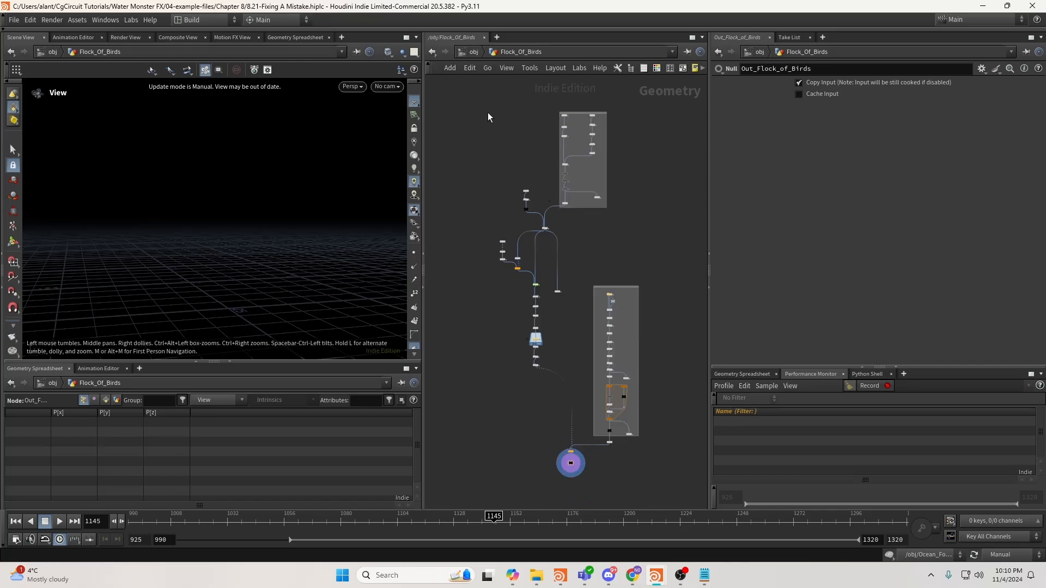
left_click_drag(446, 93, 588, 364)
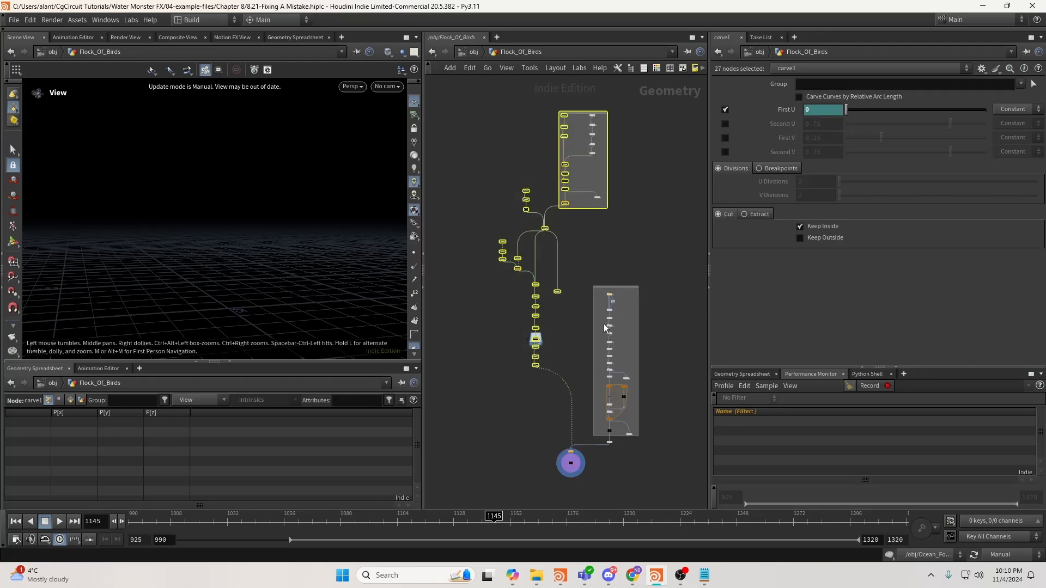
left_click(582, 303)
scroll(581, 305, "up", 10)
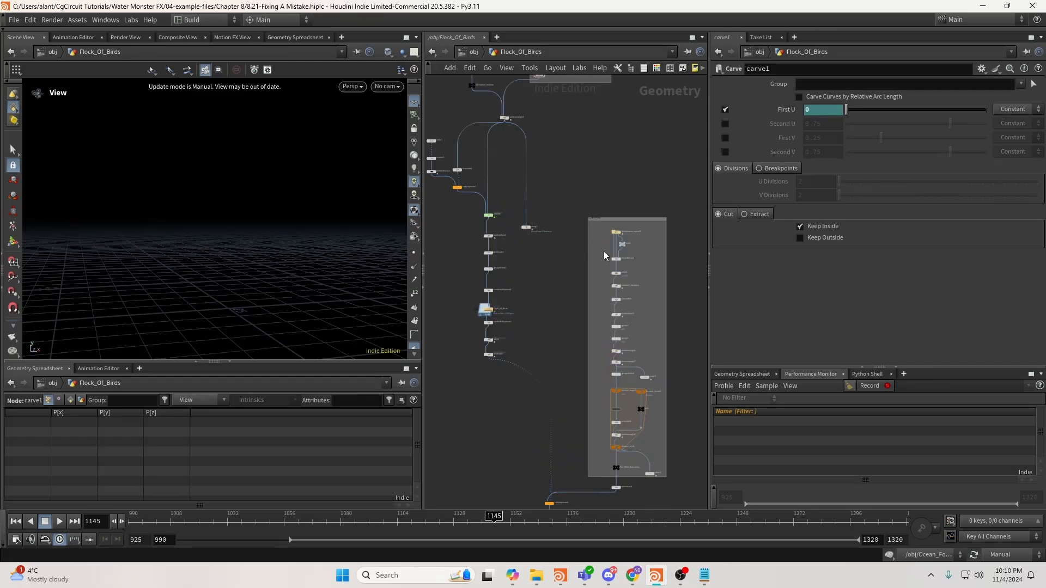
scroll(567, 202, "down", 5)
left_click_drag(538, 134, 663, 333)
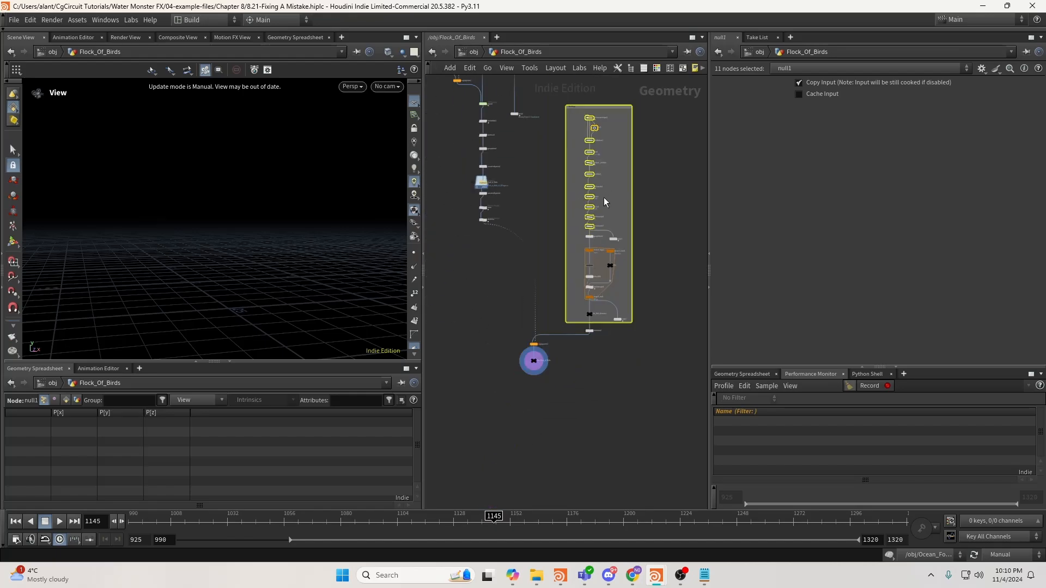
left_click_drag(553, 227, 663, 338)
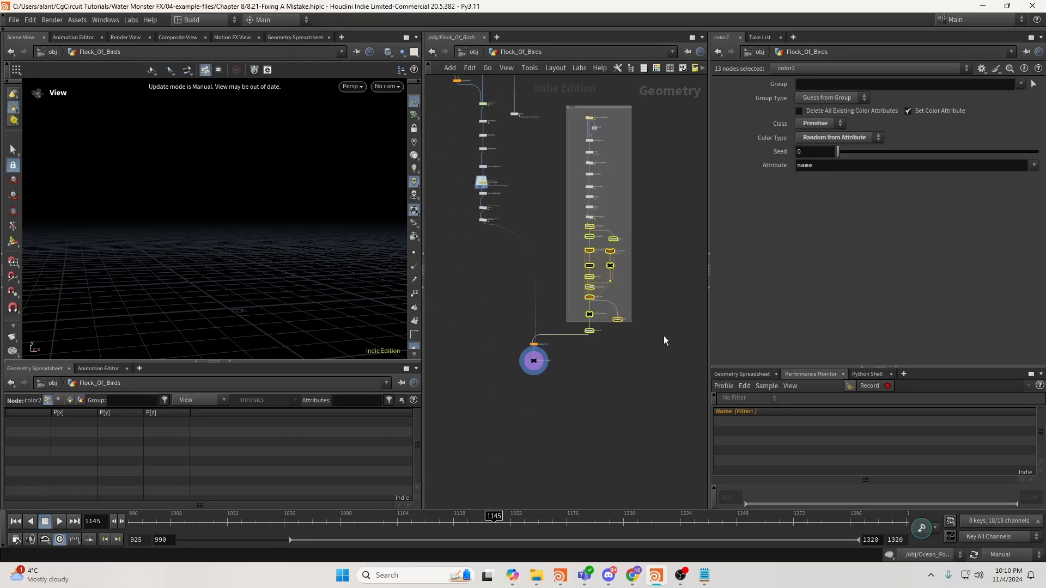
left_click(540, 343)
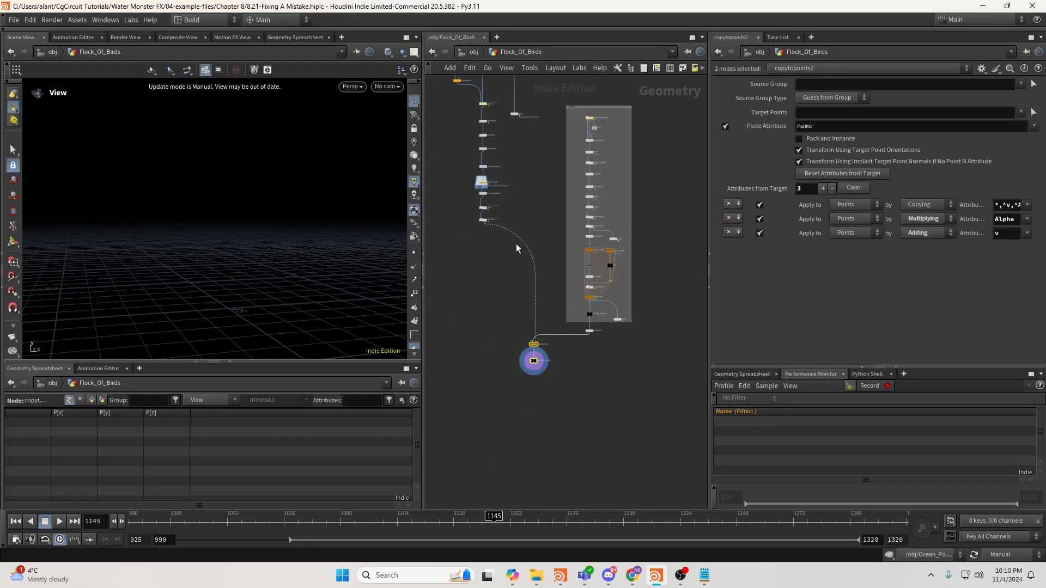
left_click(473, 52)
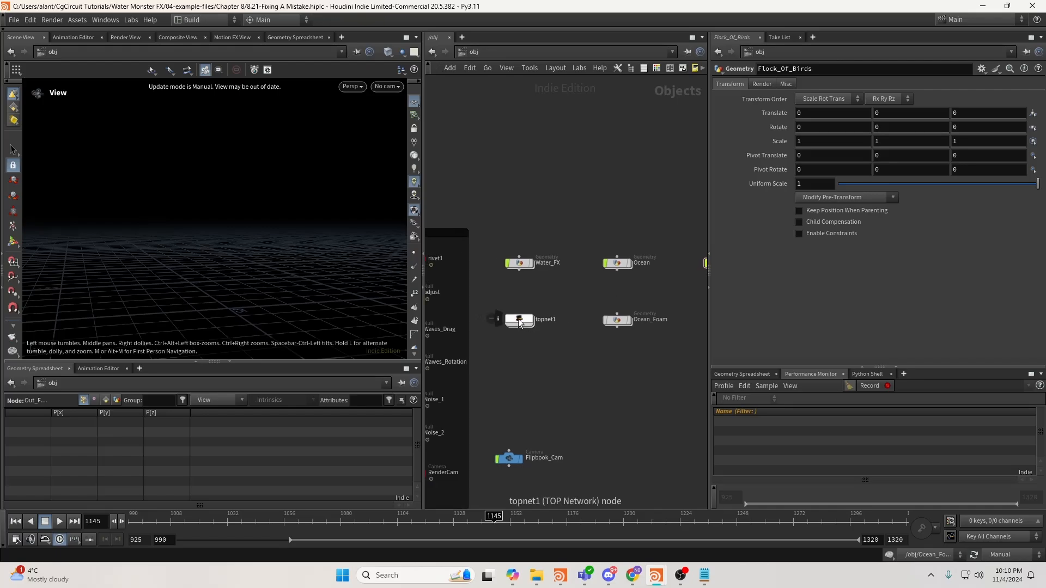
Select the Camera box and the RenderCam camera, then enter the topnet1 task network.
scroll(617, 283, "down", 3)
left_click_drag(442, 209, 574, 446)
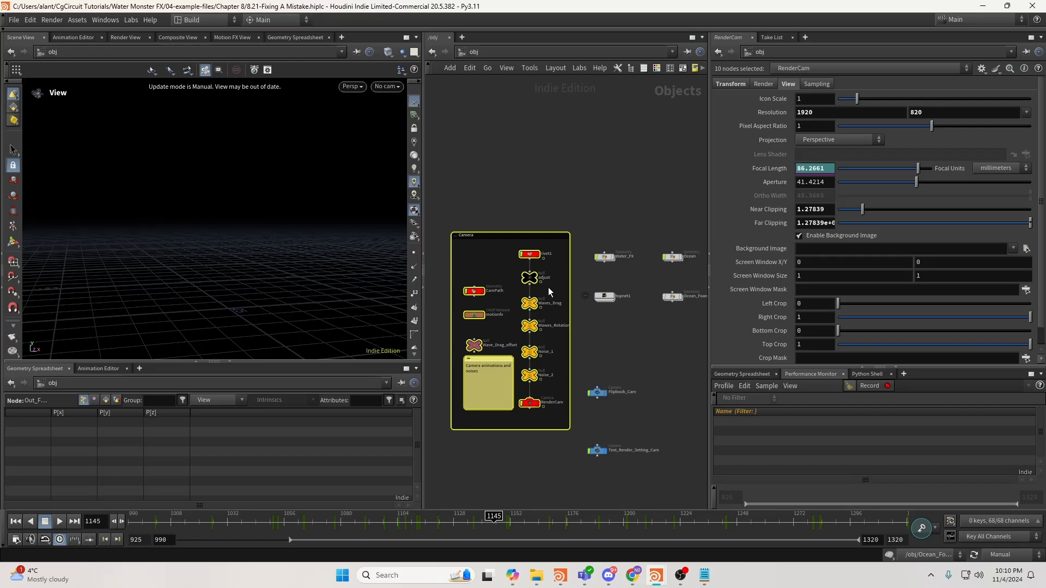
left_click(548, 286)
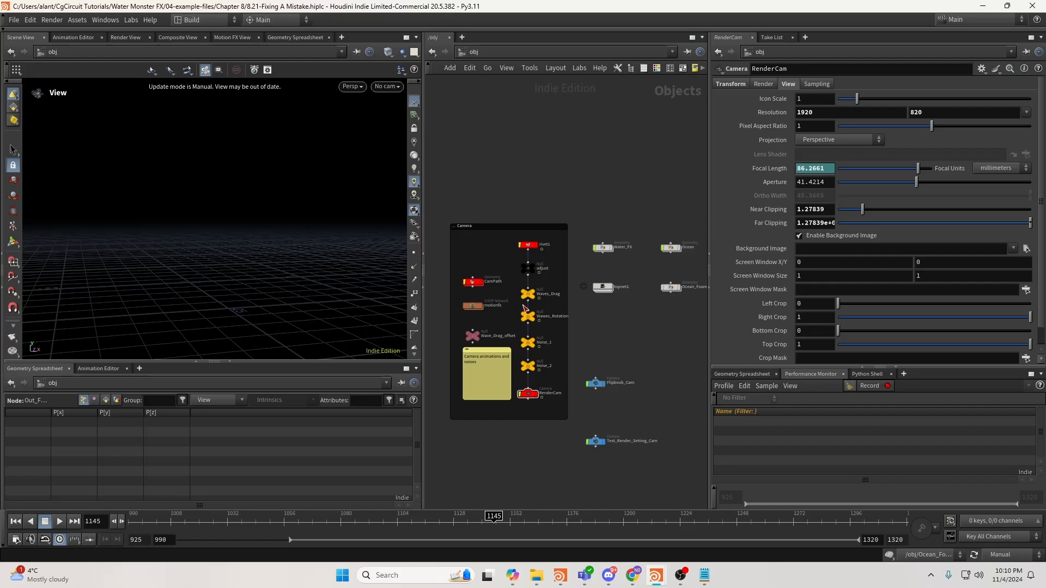
double_click(566, 289)
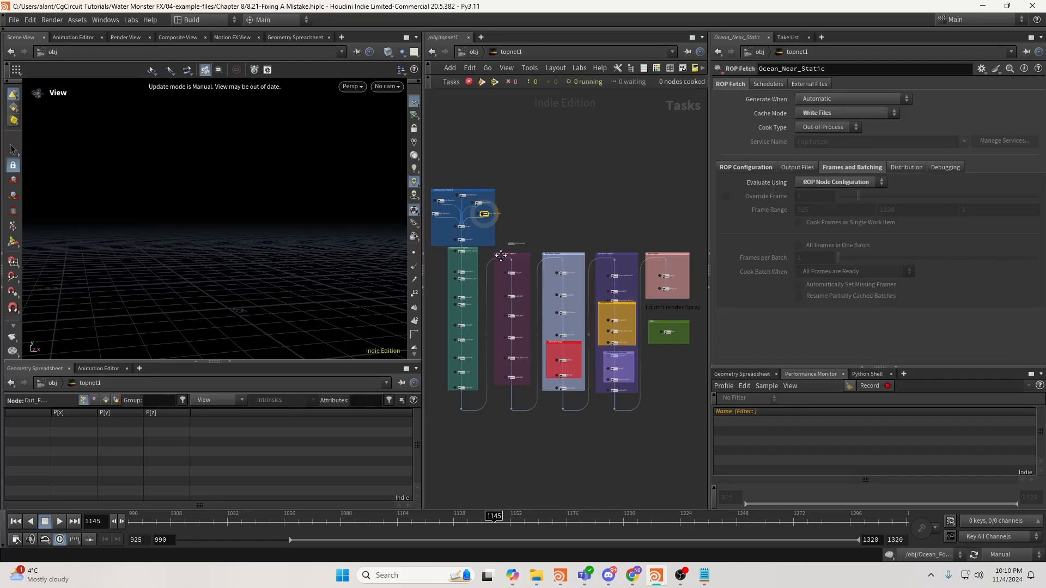
middle_click_drag(535, 245, 548, 268)
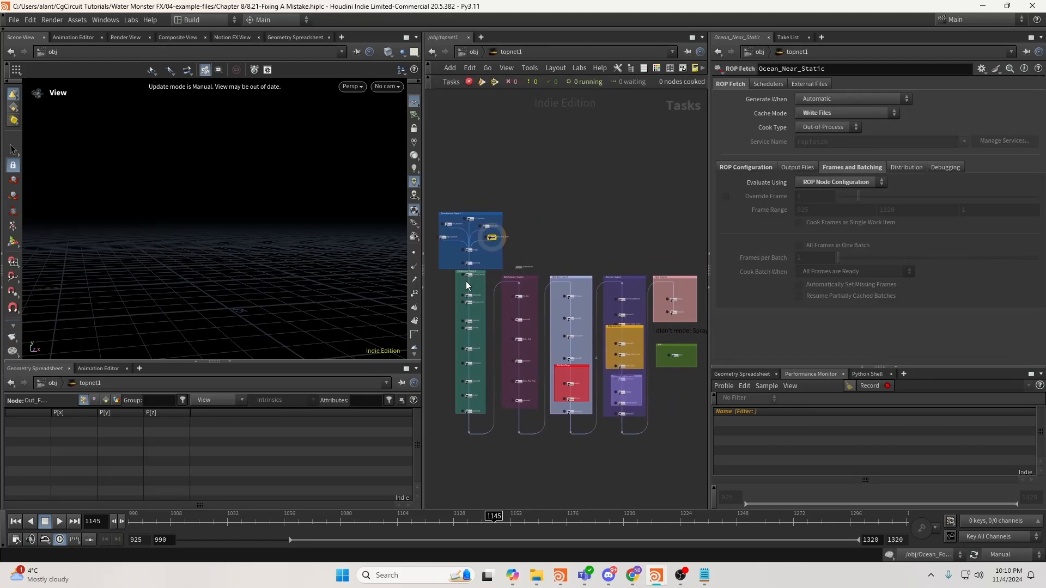
left_click_drag(423, 303, 412, 303)
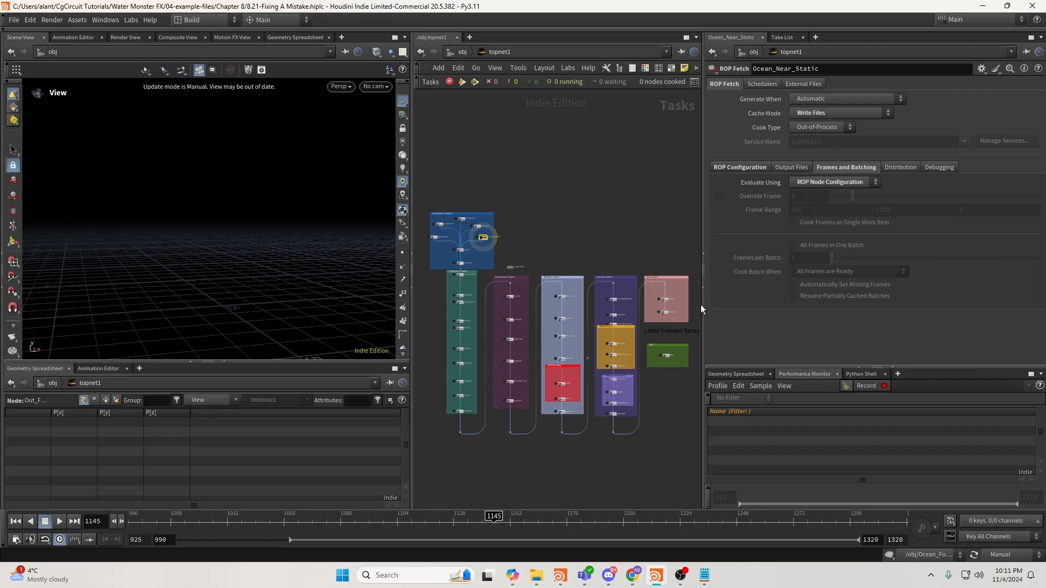
left_click_drag(704, 305, 730, 305)
scroll(469, 290, "up", 6)
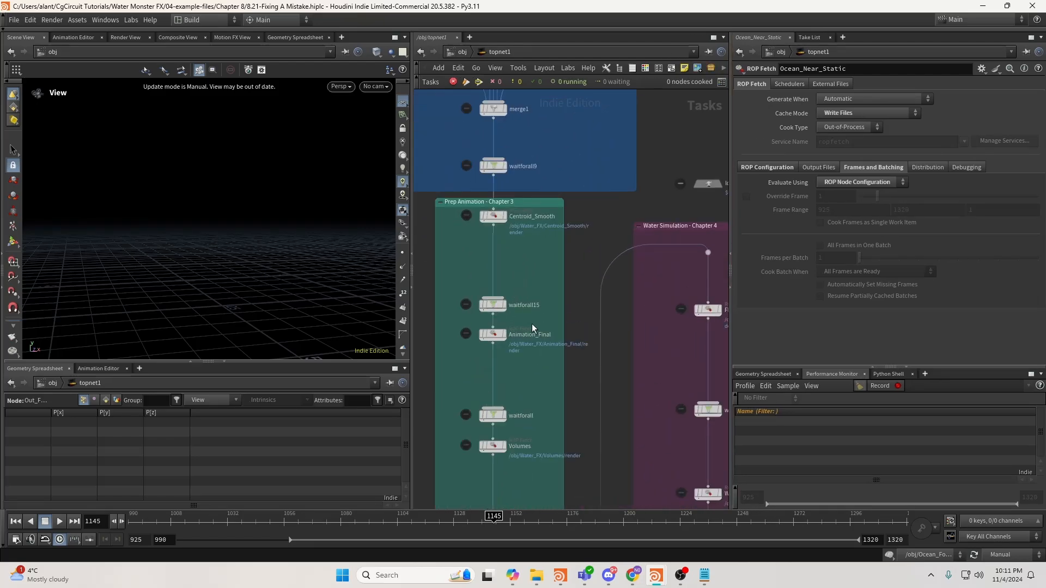
left_click(496, 339)
middle_click_drag(523, 361, 536, 317)
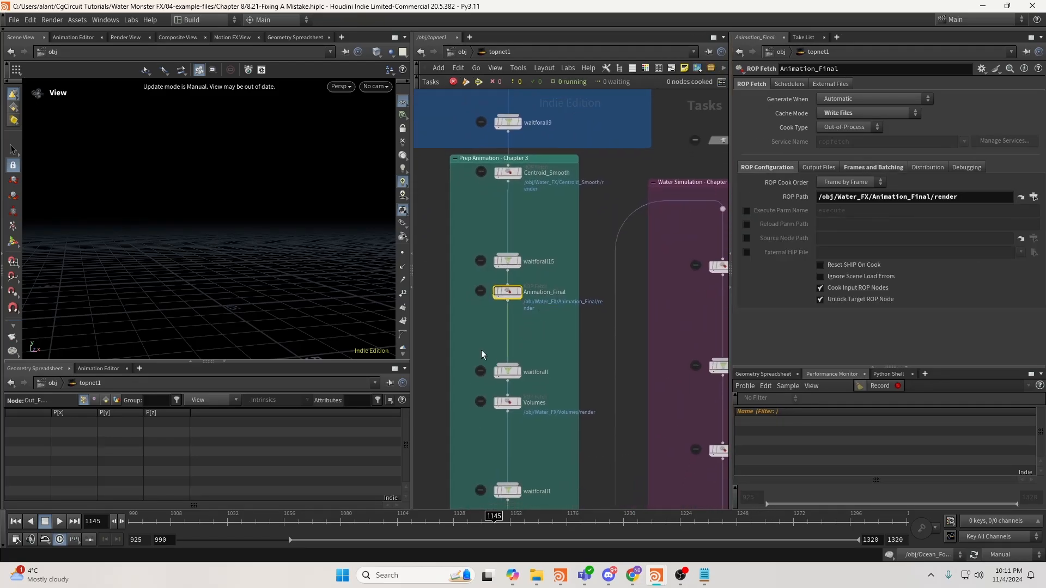
left_click_drag(481, 350, 539, 378)
middle_click_drag(564, 357, 470, 248)
scroll(549, 258, "down", 3)
middle_click_drag(664, 387, 552, 312)
scroll(577, 322, "up", 3)
left_click(558, 313)
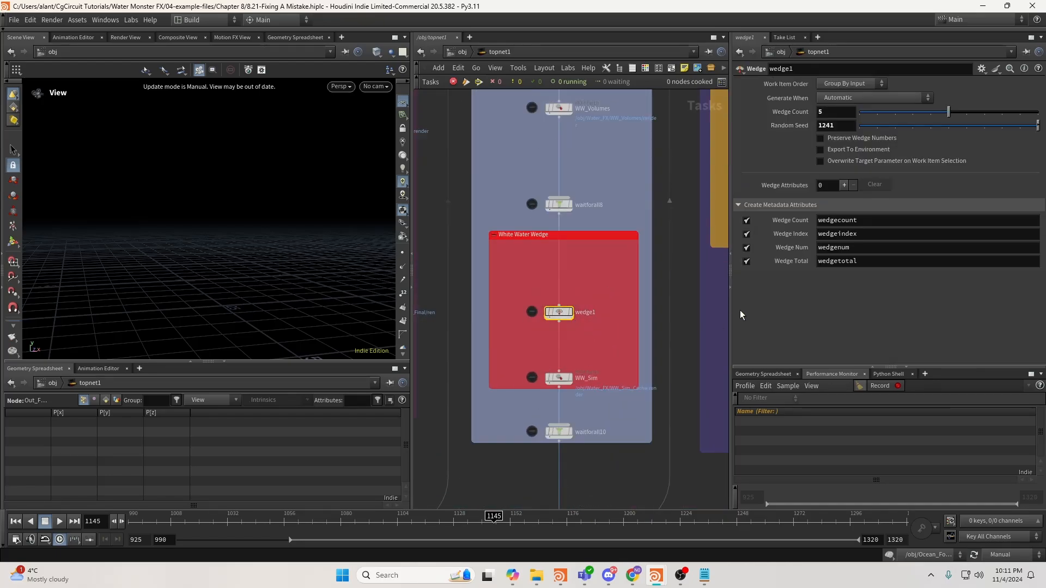
left_click(844, 186)
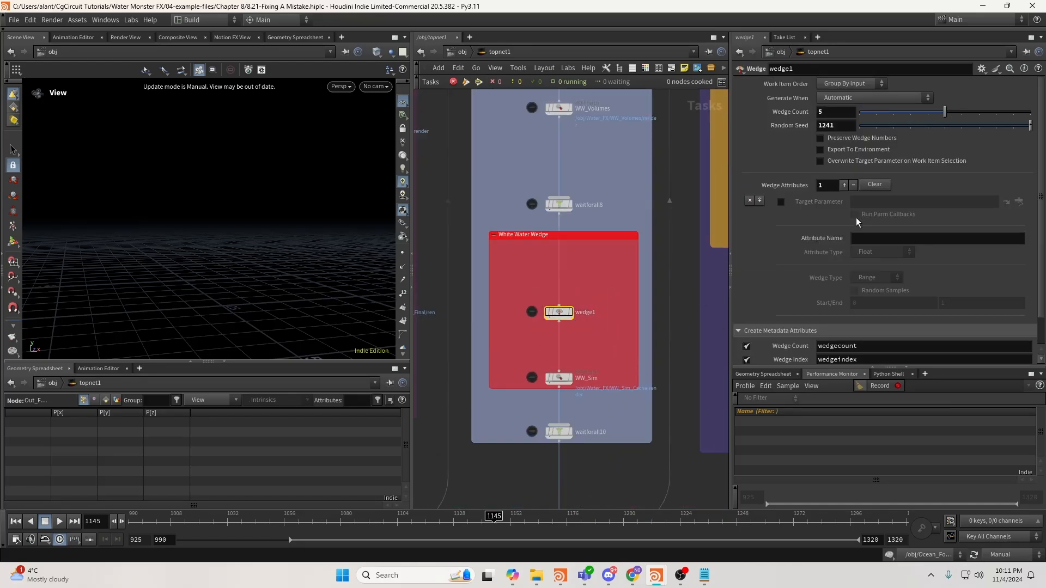
left_click(853, 185)
left_click_drag(506, 353, 583, 388)
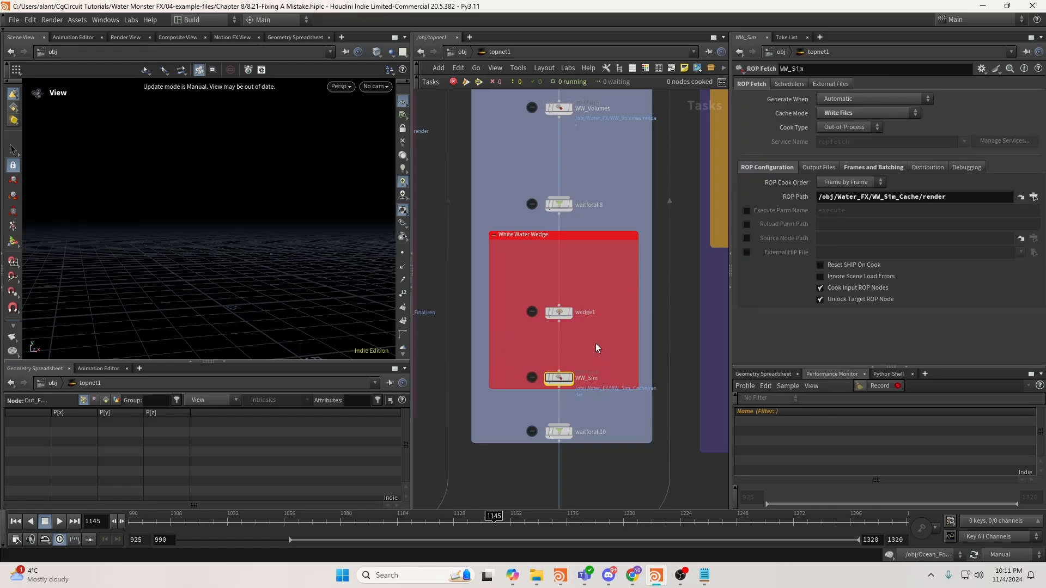
key("h")
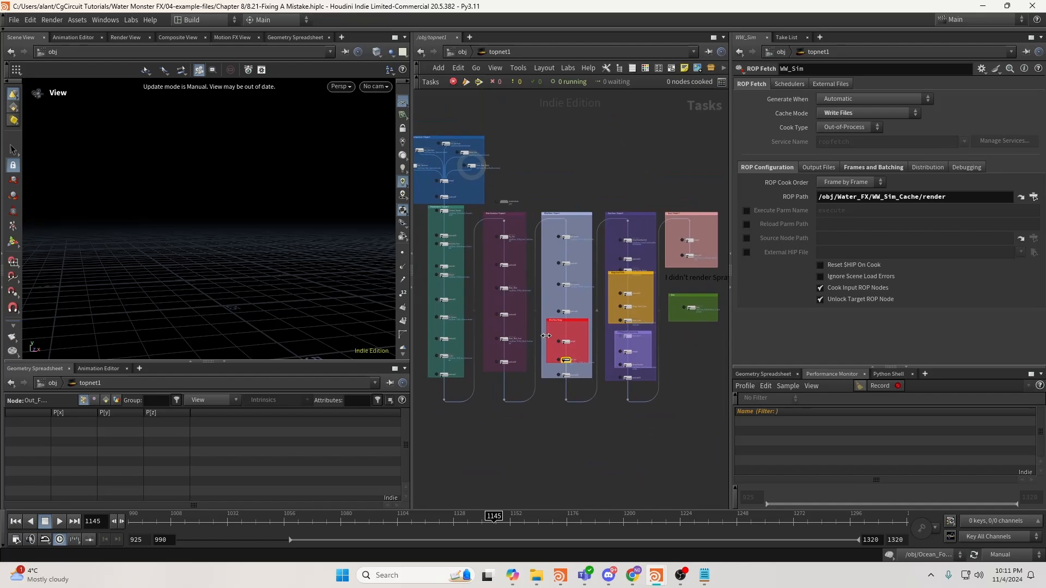
middle_click_drag(528, 187, 595, 253)
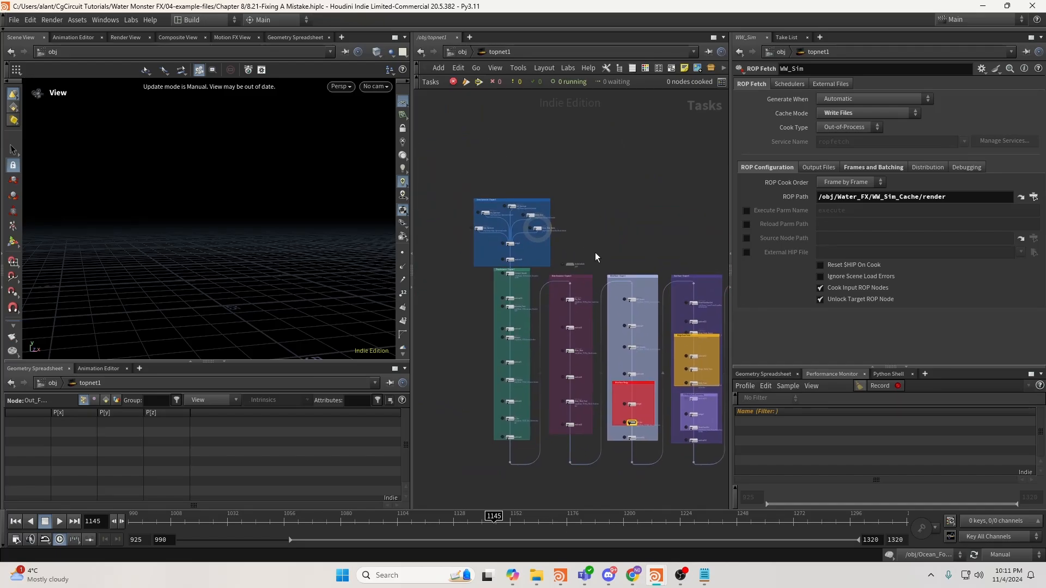
scroll(591, 256, "down", 3)
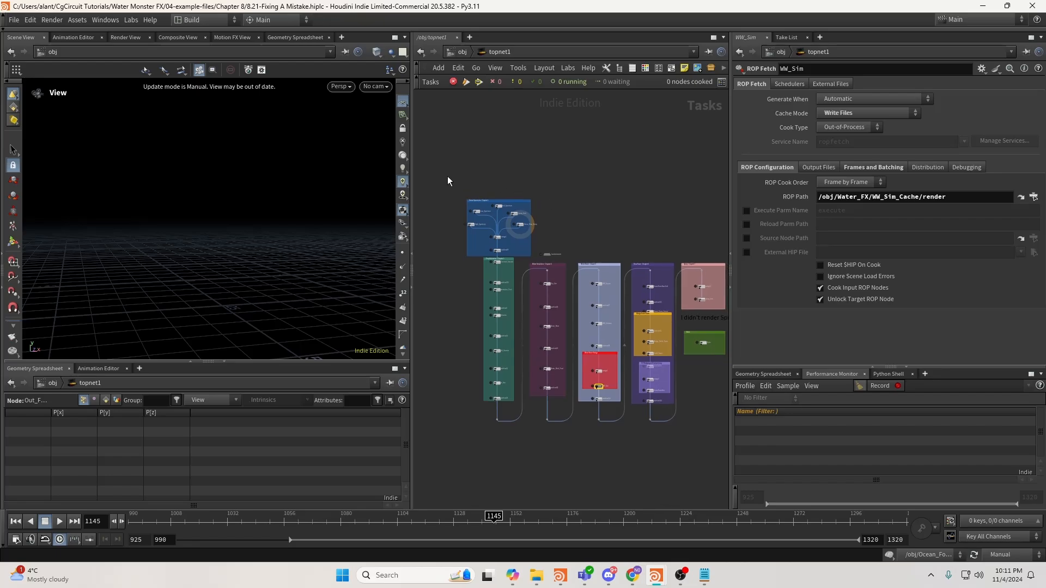
left_click_drag(446, 176, 698, 422)
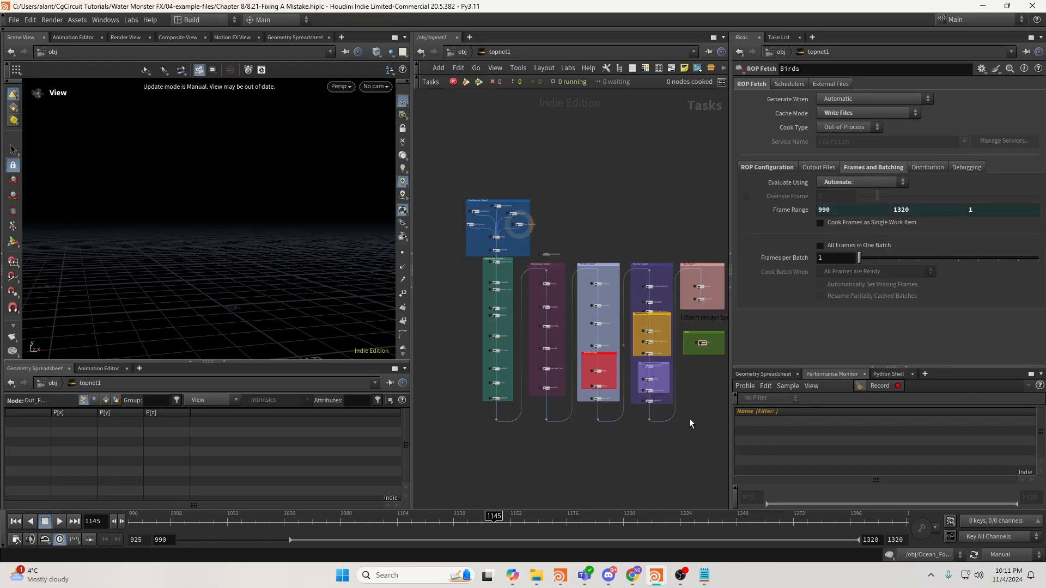
middle_click_drag(689, 425, 662, 427)
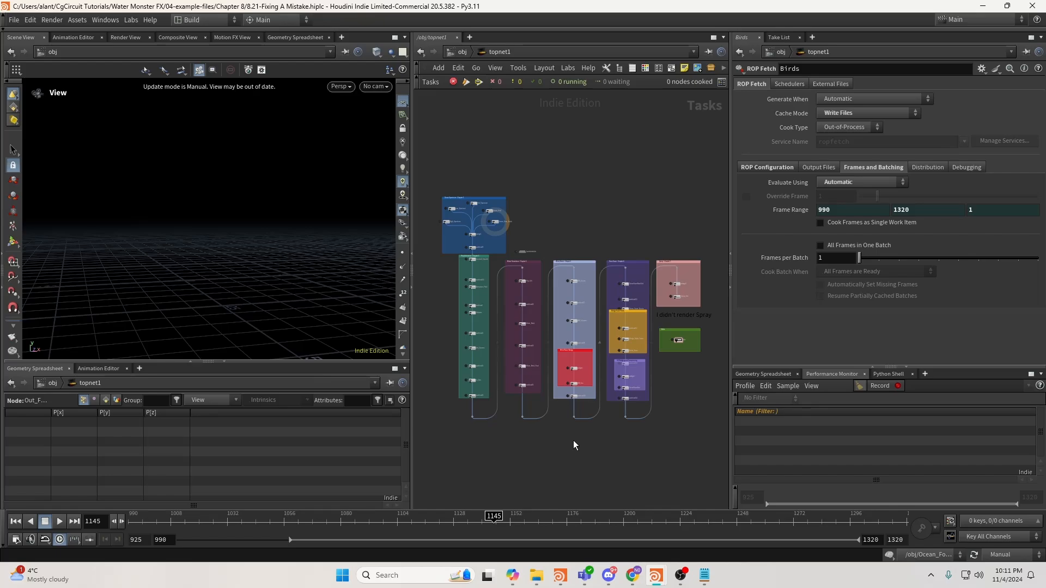
middle_click_drag(544, 436, 566, 466)
scroll(545, 427, "up", 1)
scroll(539, 461, "down", 2)
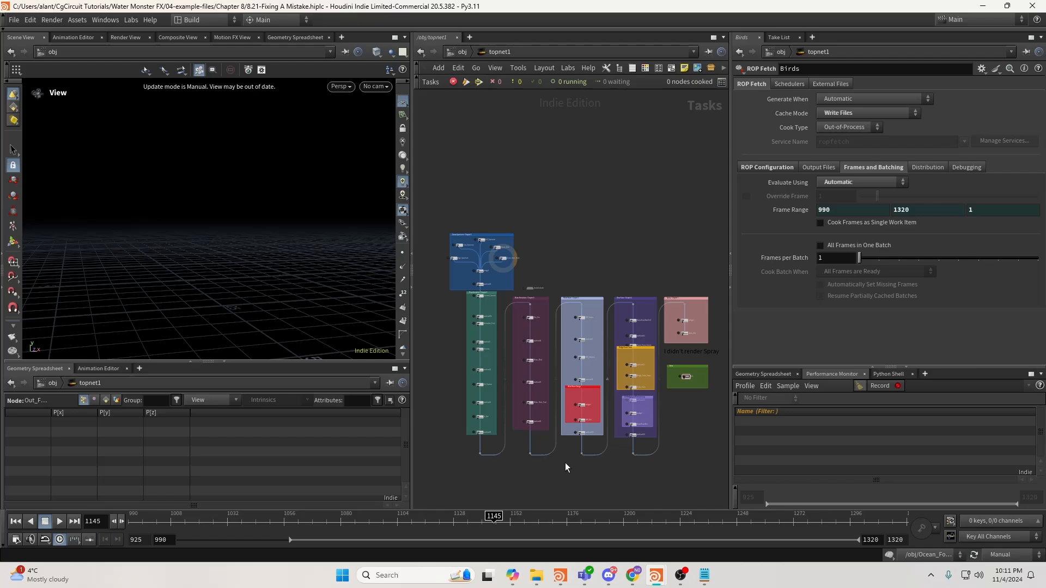
Return from topnet1 to the /obj network and launch Task Manager from the taskbar.
left_click(461, 56)
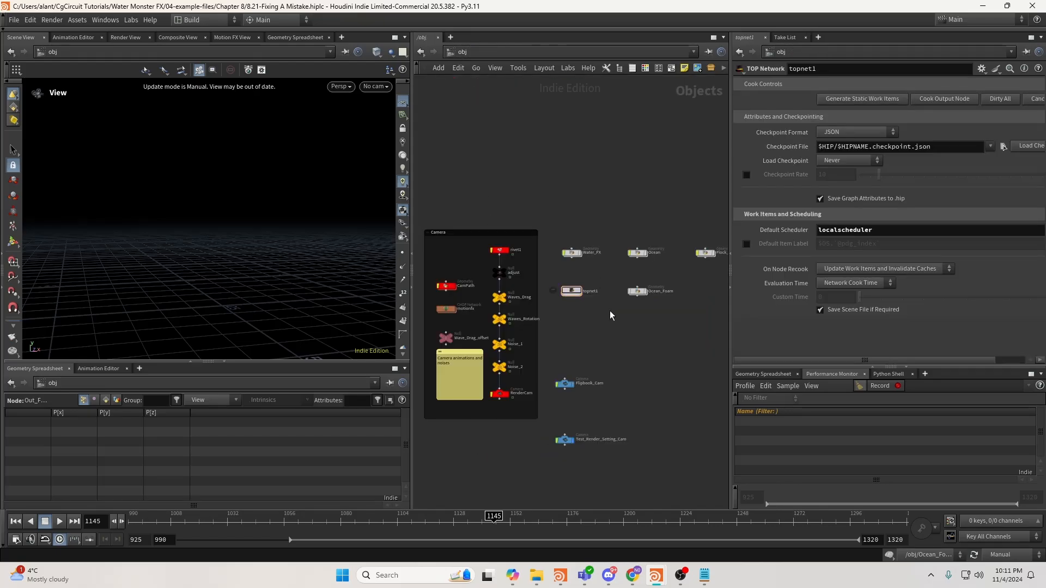
middle_click_drag(609, 310, 587, 313)
scroll(572, 312, "down", 1)
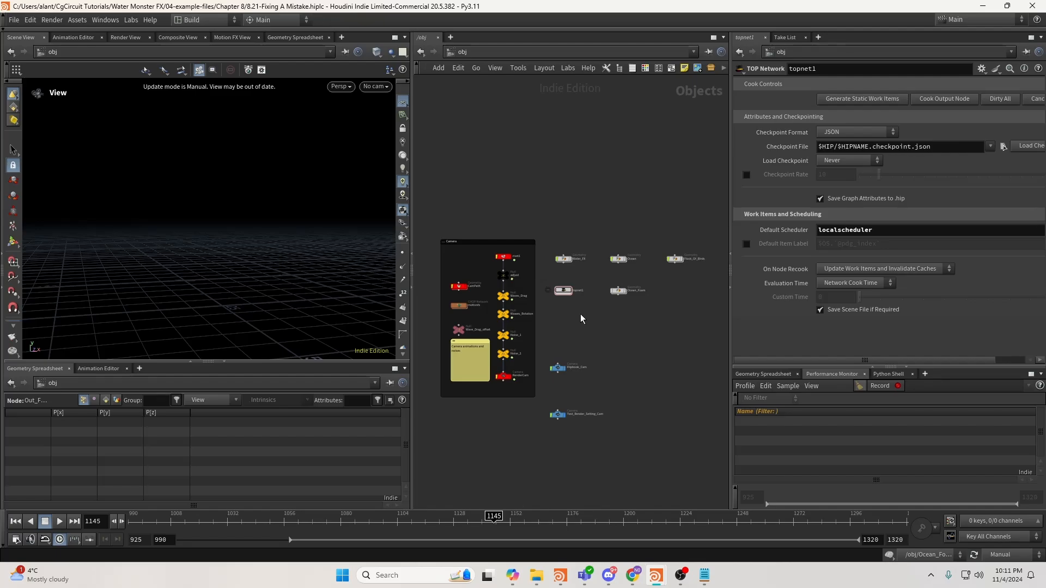
right_click(761, 576)
left_click(774, 534)
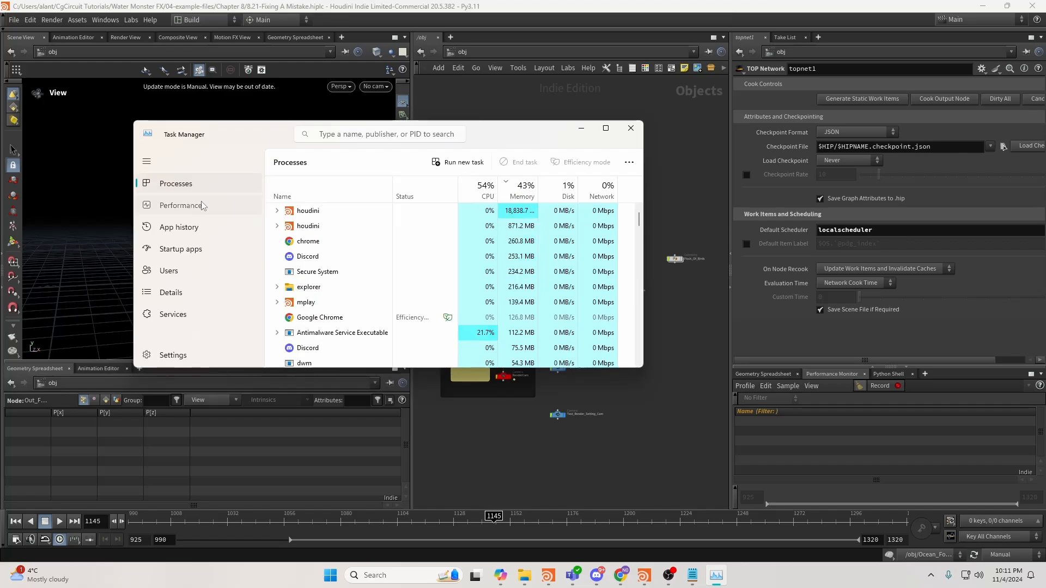
Show the Performance page and switch to Memory (about 41 of 96 GB in use).
left_click(203, 206)
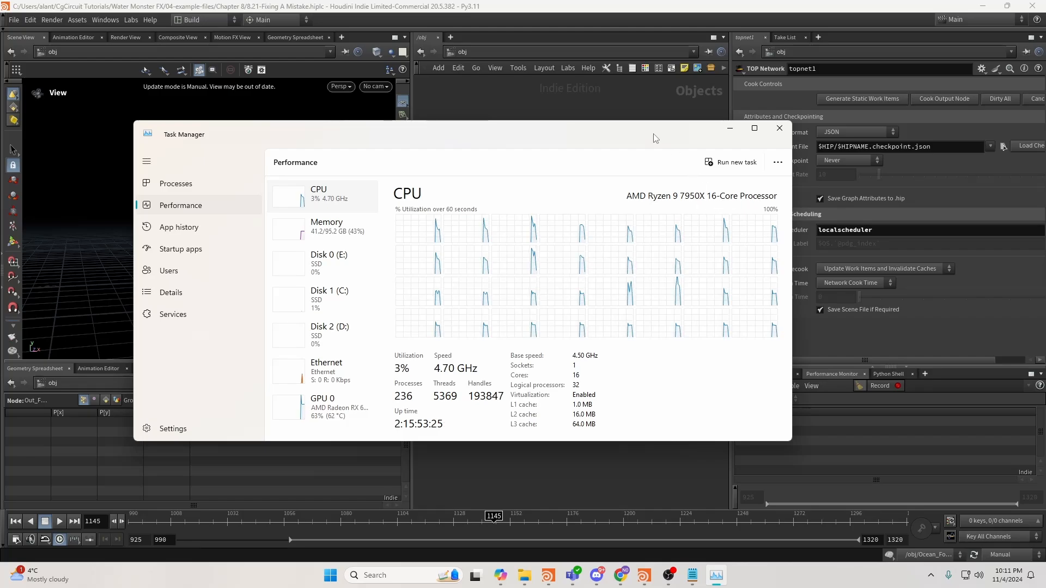
left_click_drag(653, 134, 721, 107)
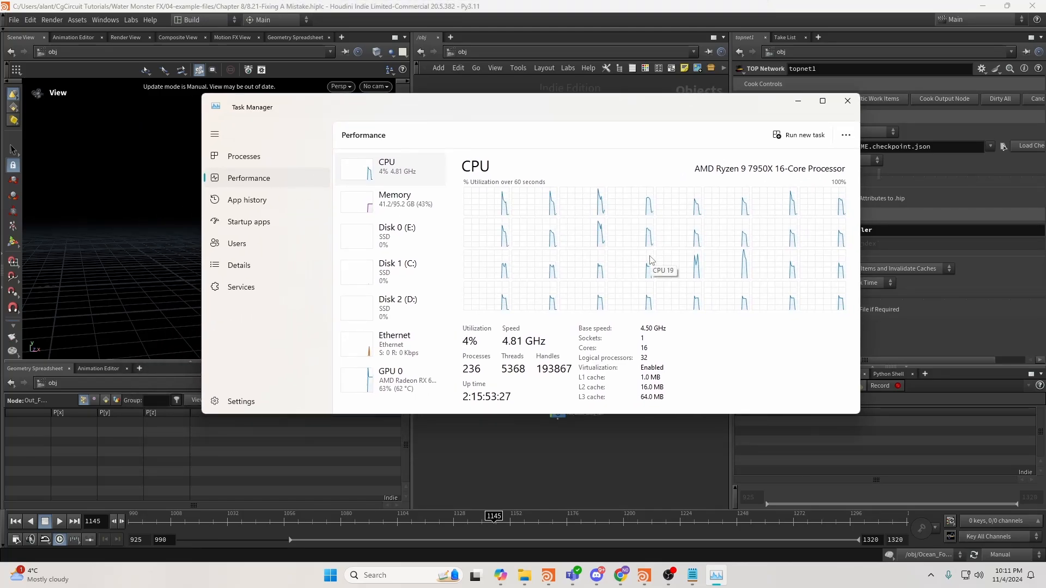
left_click(385, 199)
left_click(393, 174)
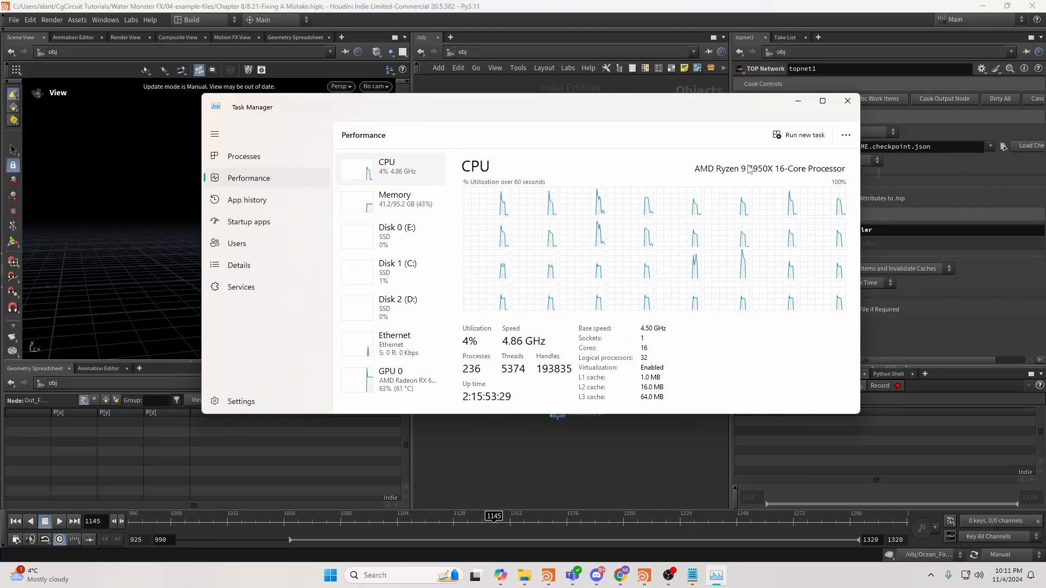
left_click(385, 204)
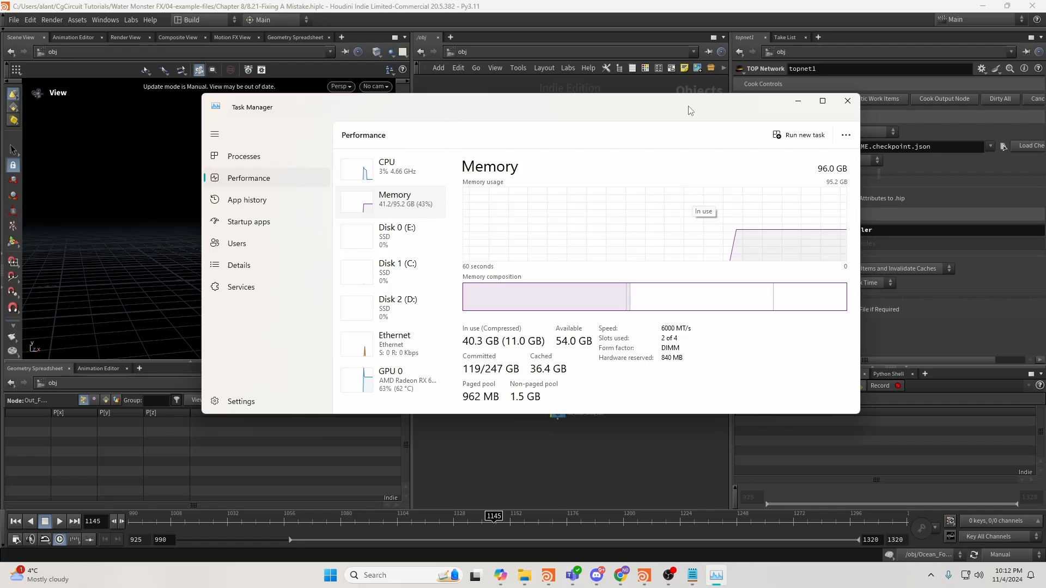
Reposition the Task Manager window over Houdini.
left_click_drag(688, 107, 658, 83)
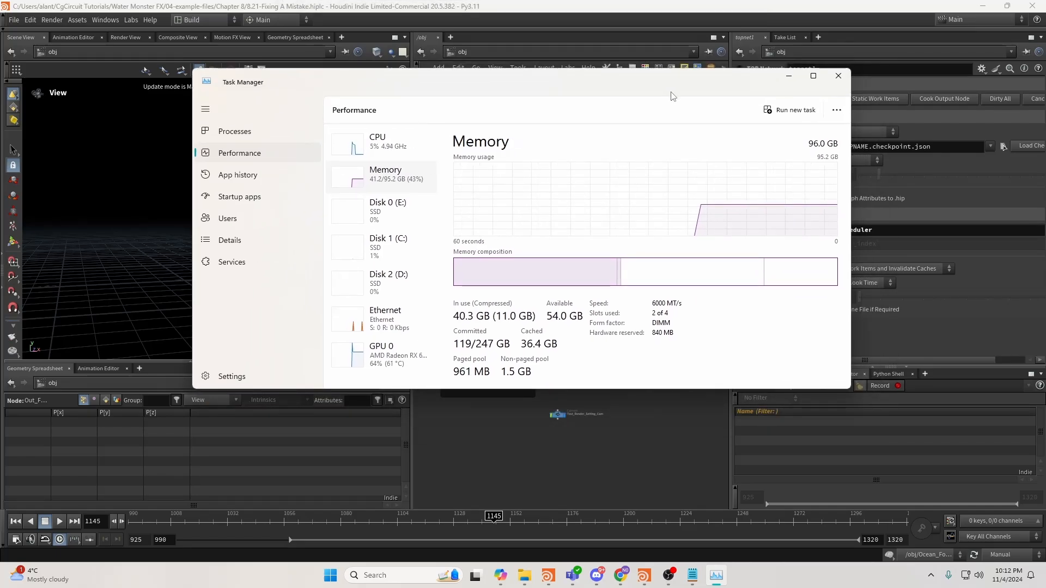
left_click_drag(670, 96, 680, 92)
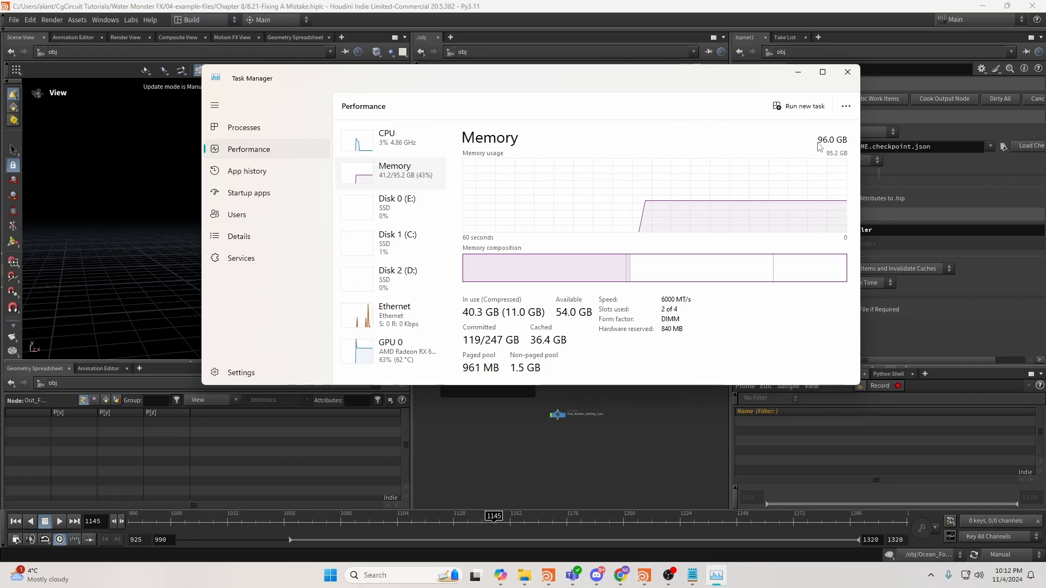
left_click_drag(621, 83, 648, 82)
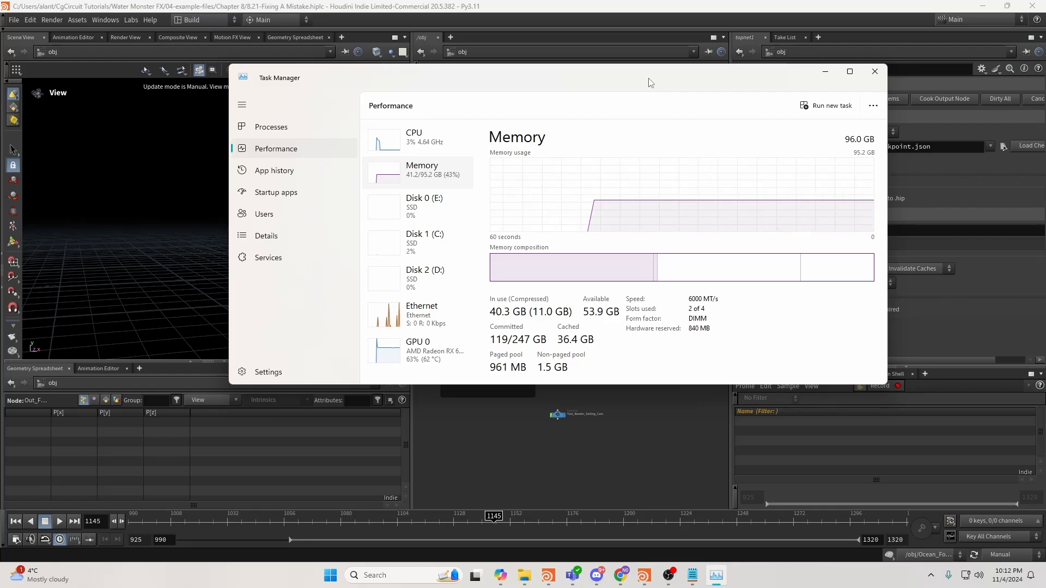
left_click_drag(649, 82, 626, 72)
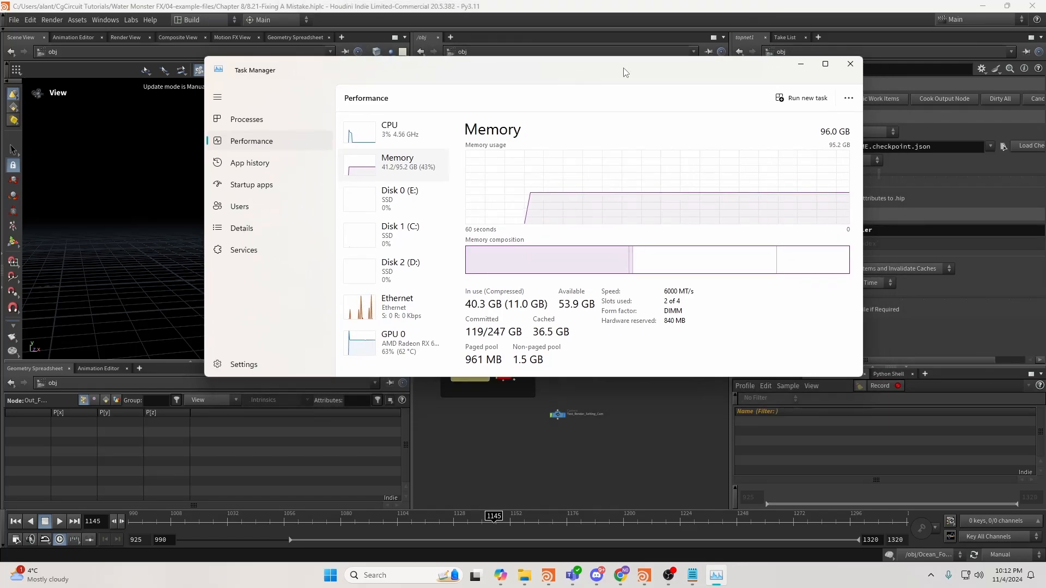
left_click_drag(623, 68, 592, 71)
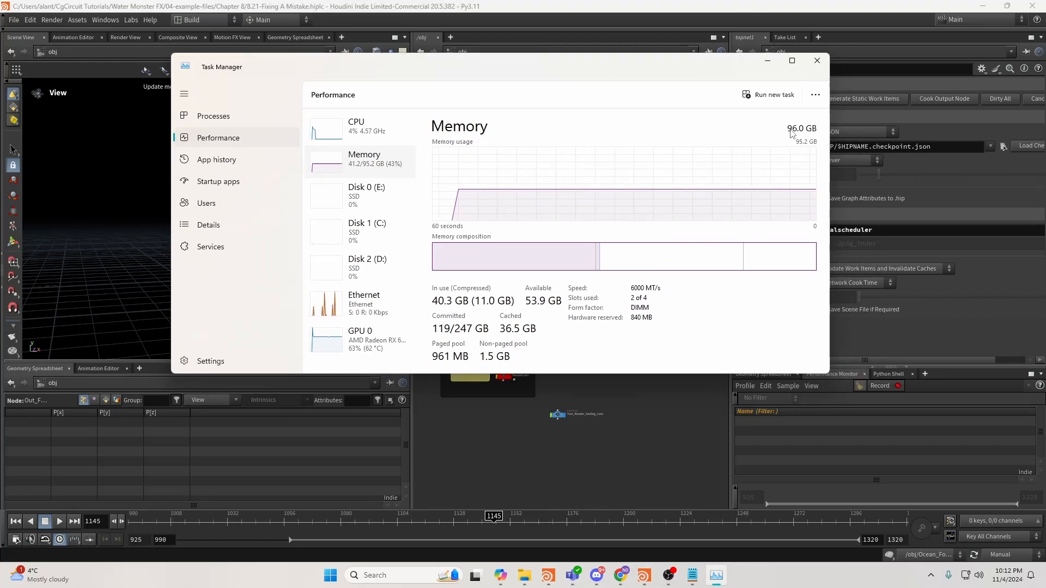
Check GPU 0's memory (13.8/16.0 GB dedicated), then minimize Task Manager.
left_click(379, 362)
scroll(550, 273, "down", 3)
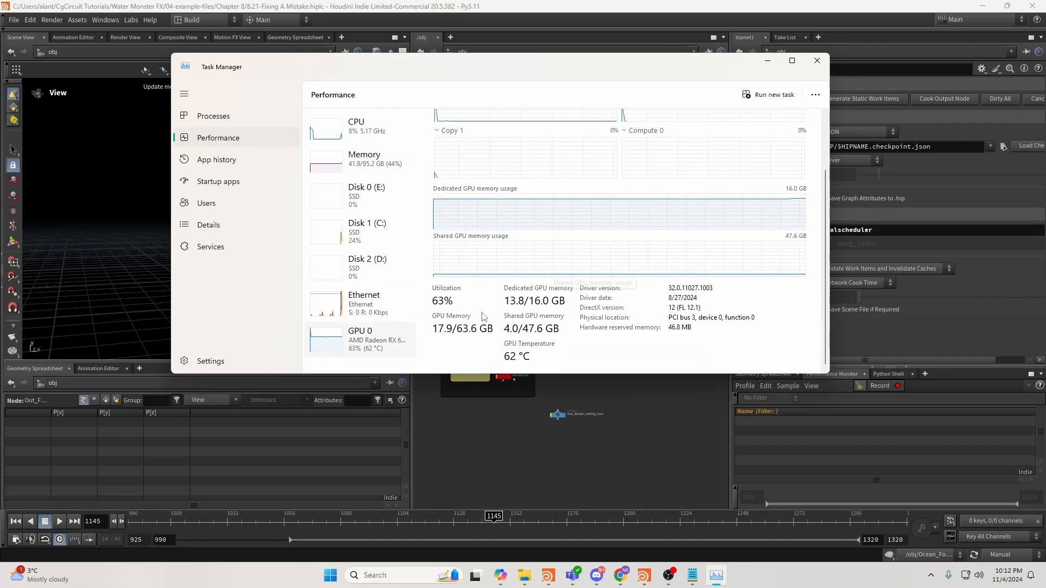
scroll(484, 314, "up", 3)
scroll(483, 314, "down", 3)
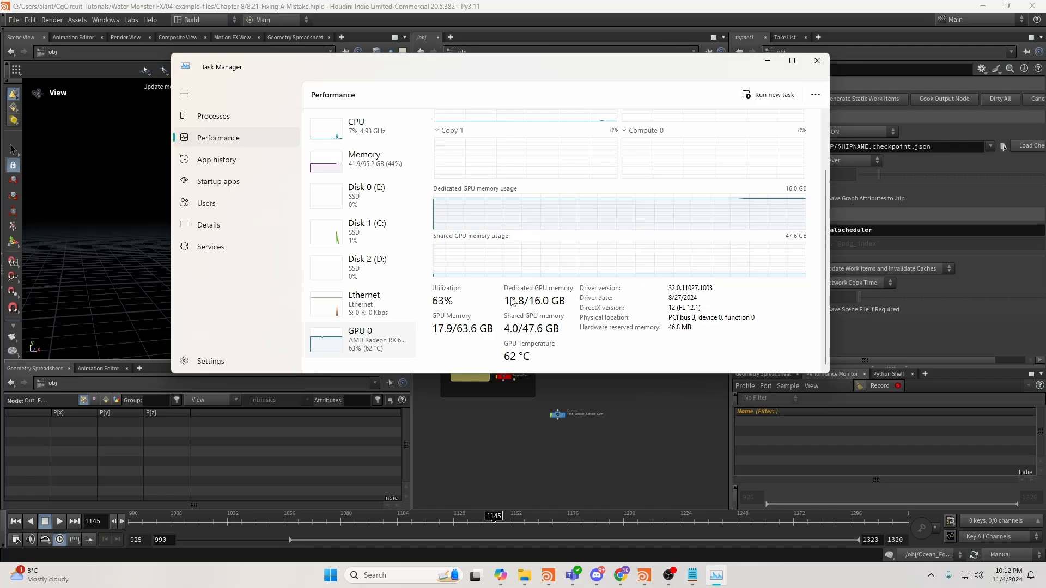
left_click_drag(651, 63, 673, 57)
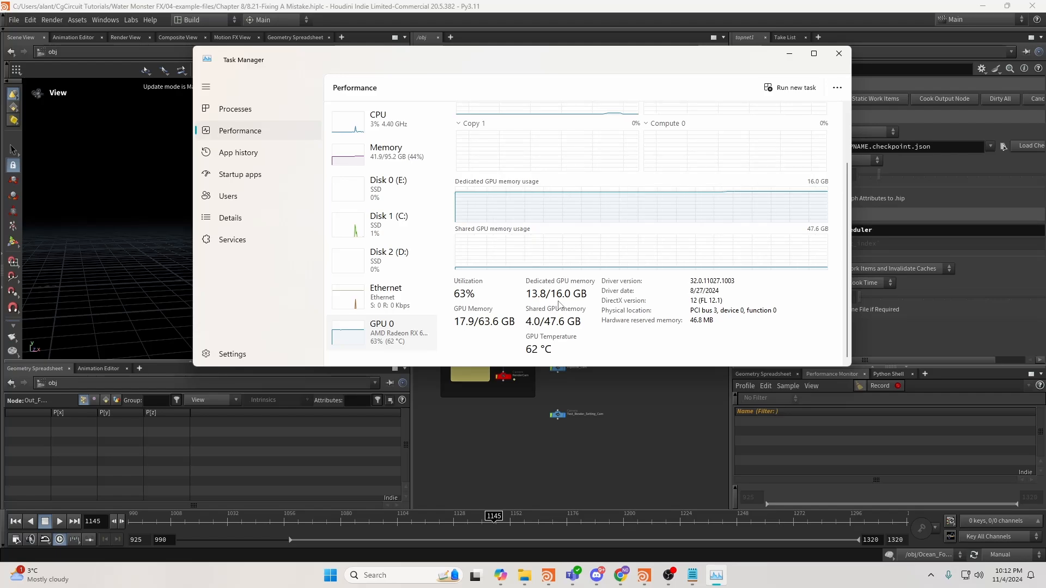
left_click(789, 53)
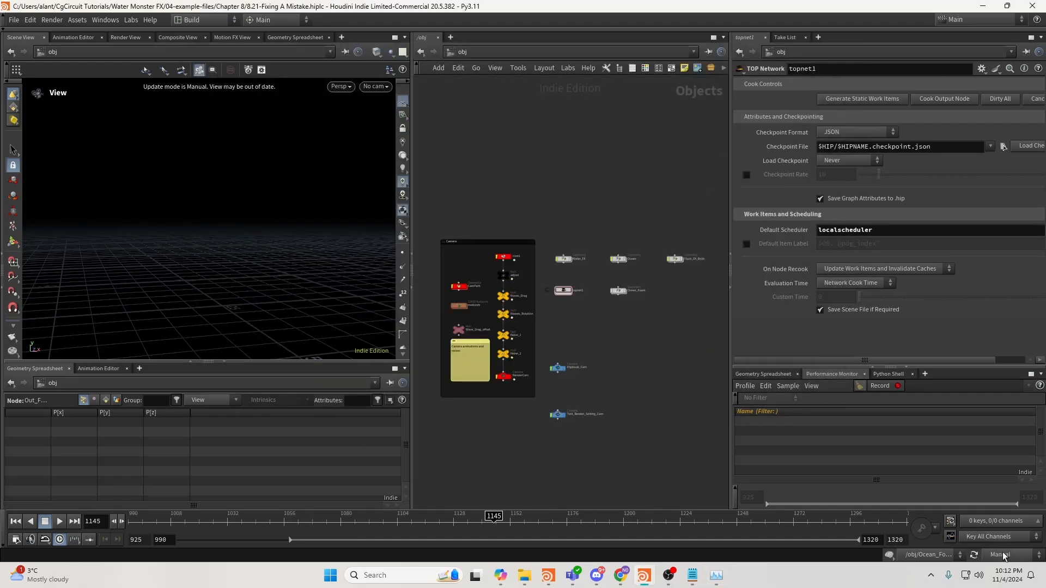
Enter Water_FX, dive into White_Water_Post and inspect the attribblur9 node.
scroll(574, 299, "up", 5)
double_click(547, 259)
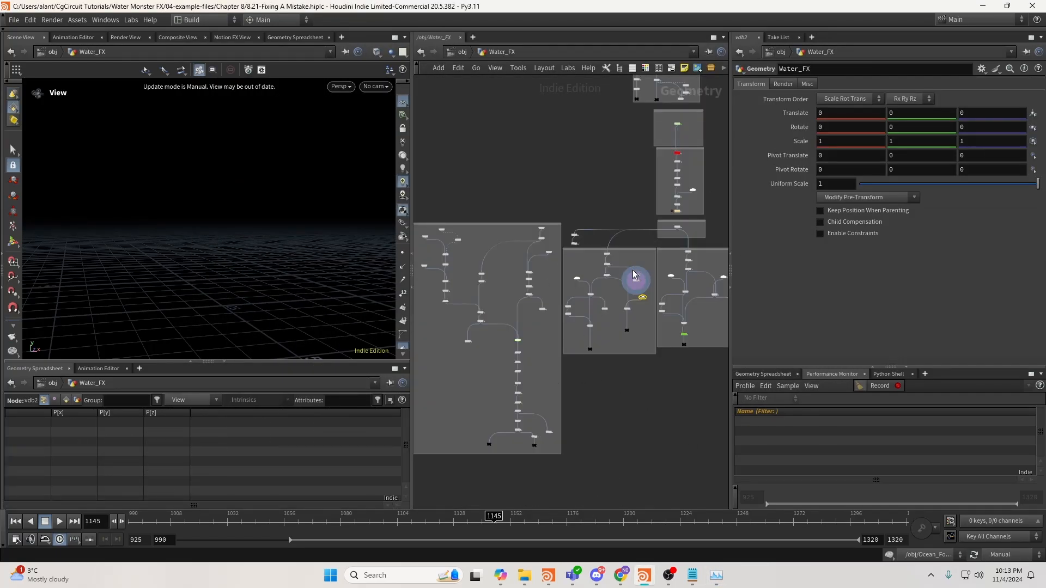
middle_click_drag(687, 256, 534, 301)
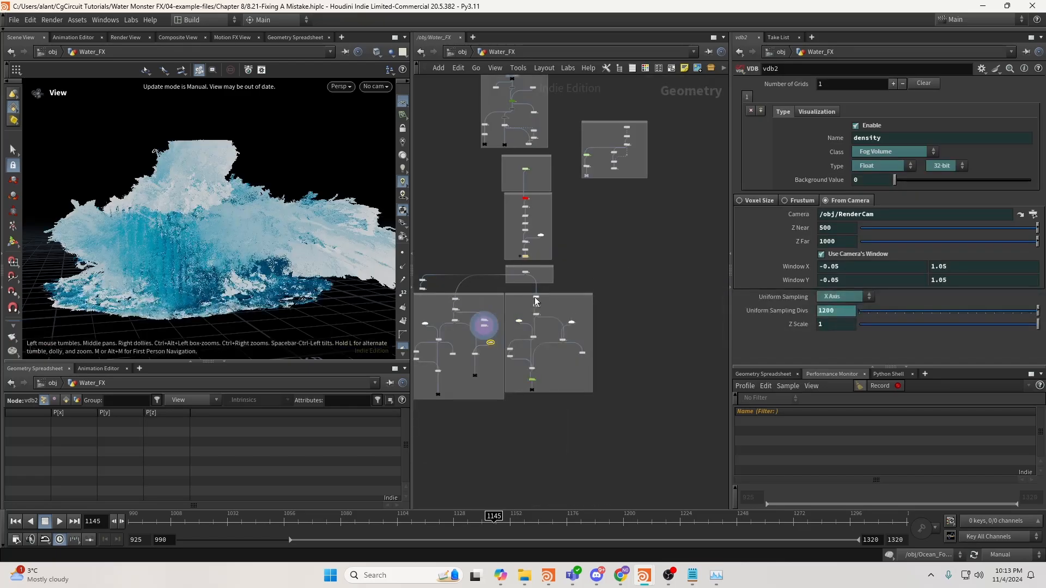
scroll(535, 301, "up", 5)
double_click(527, 252)
scroll(593, 272, "up", 4)
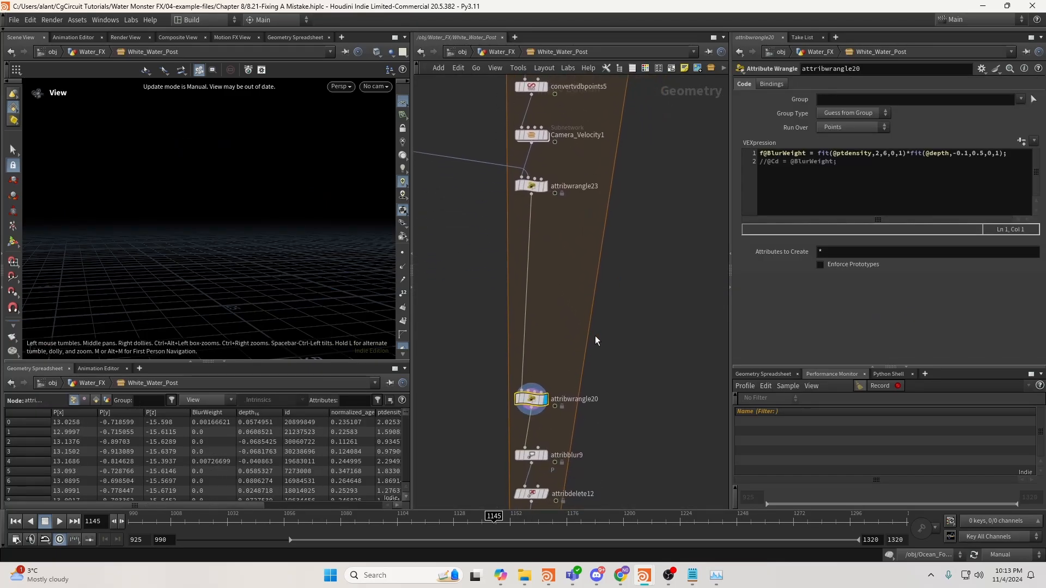
scroll(594, 335, "down", 3)
left_click(531, 297)
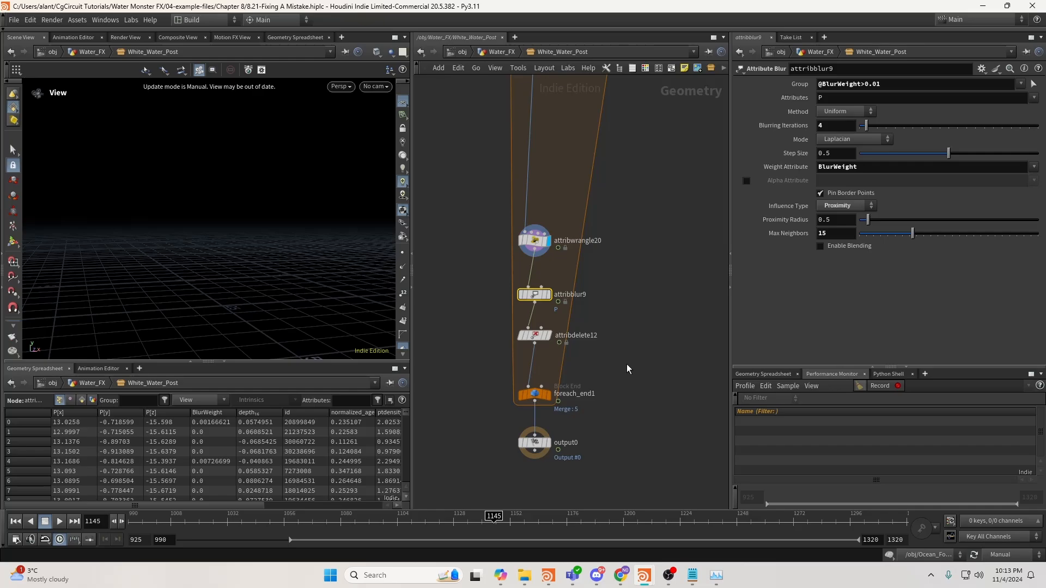
Check Task Manager, return to the Water_FX level, and move Task Manager off the viewport.
key("ctrl+shift+Escape")
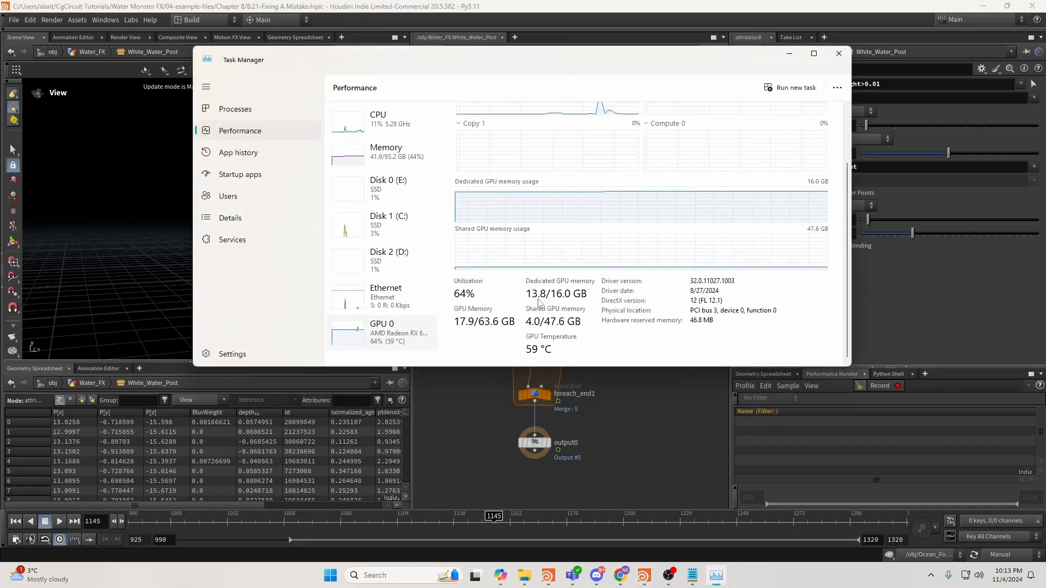
left_click(789, 53)
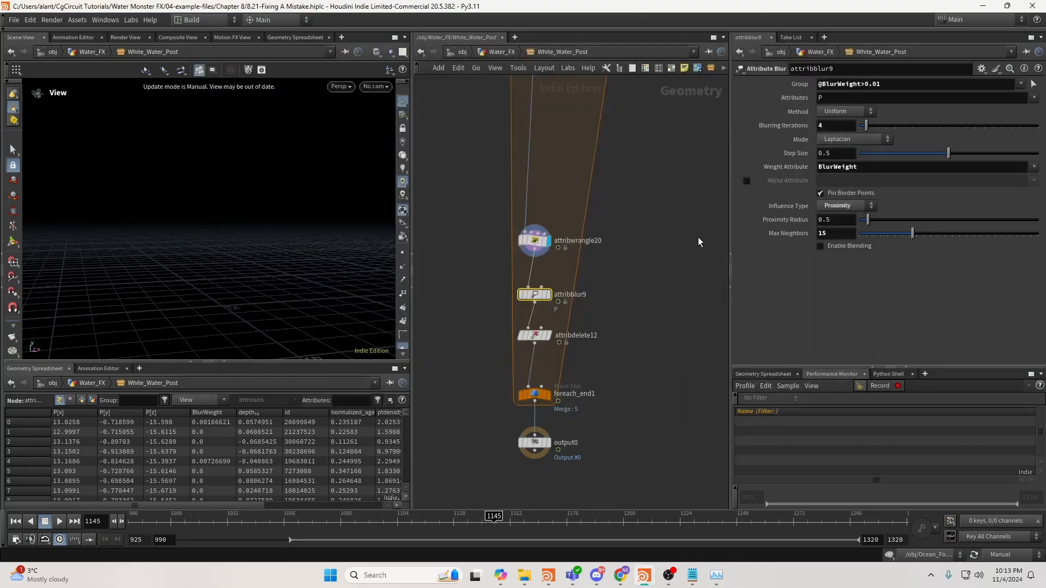
left_click_drag(482, 307, 588, 280)
left_click(485, 52)
left_click(717, 576)
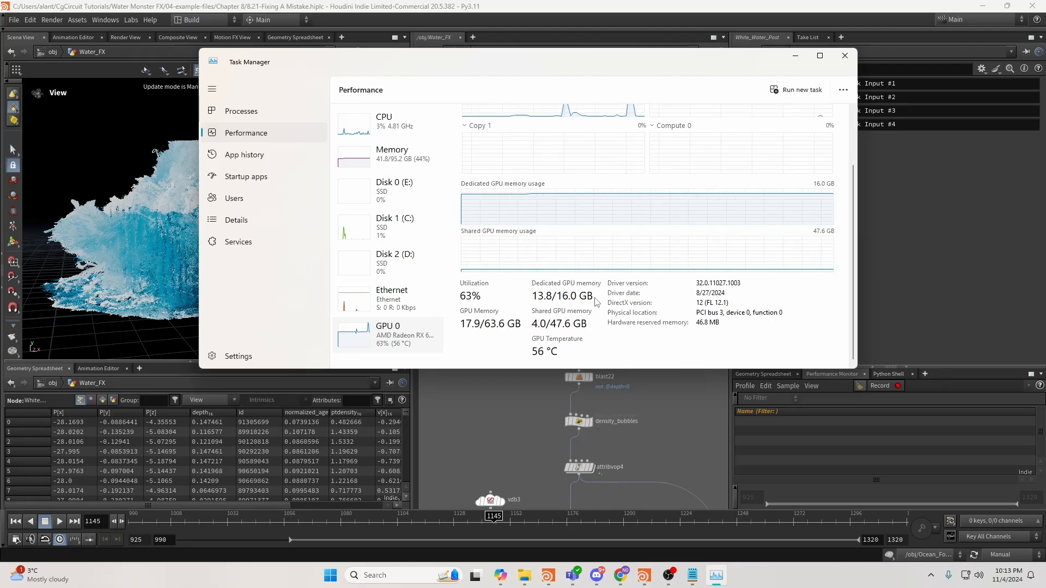
mouse_move(474, 76)
left_mouse_down()
mouse_move(599, 76)
mouse_move(462, 68)
left_mouse_up()
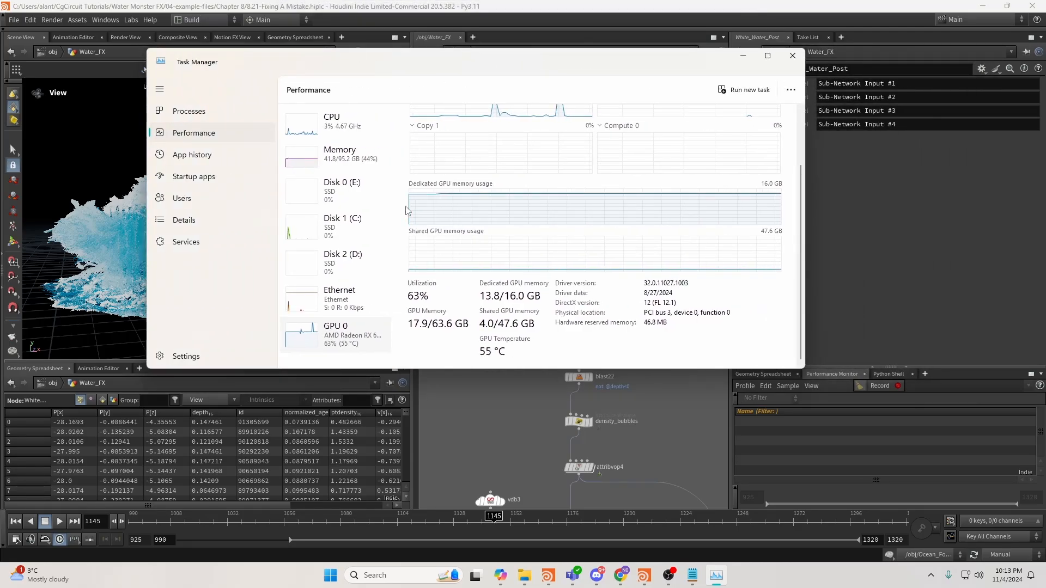
left_click(744, 57)
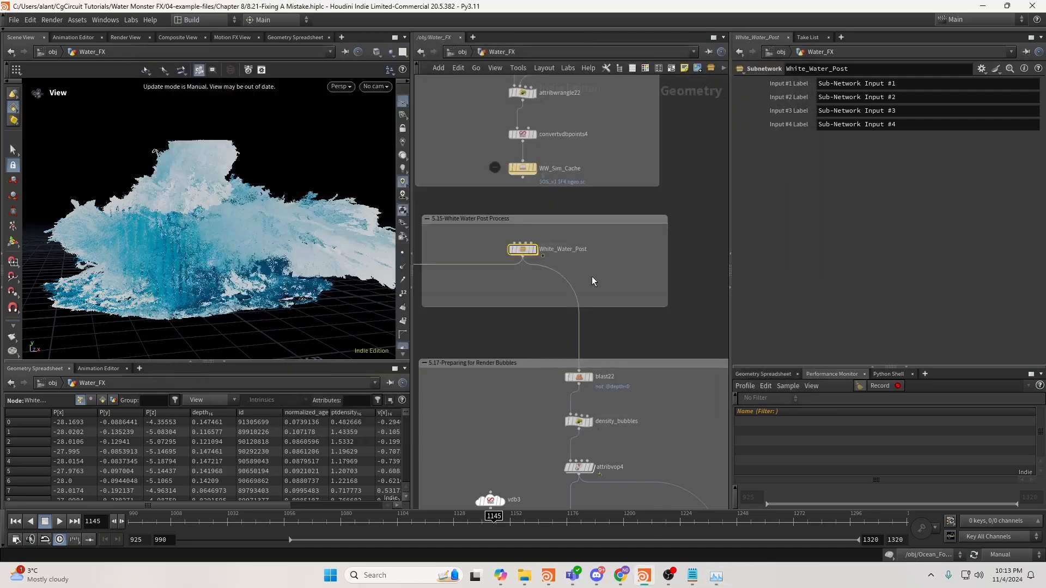
scroll(593, 280, "down", 5)
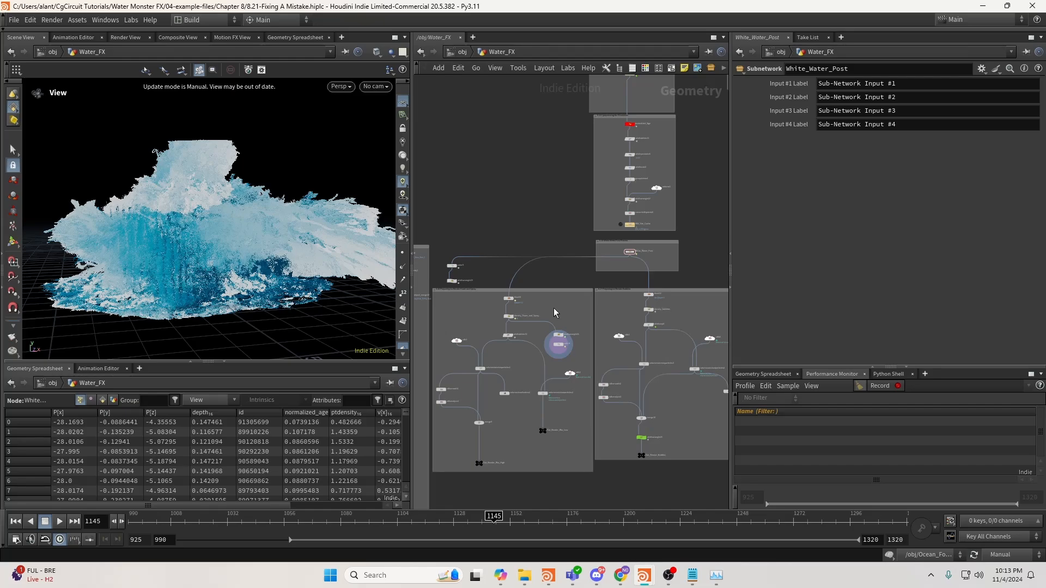
scroll(553, 309, "up", 2)
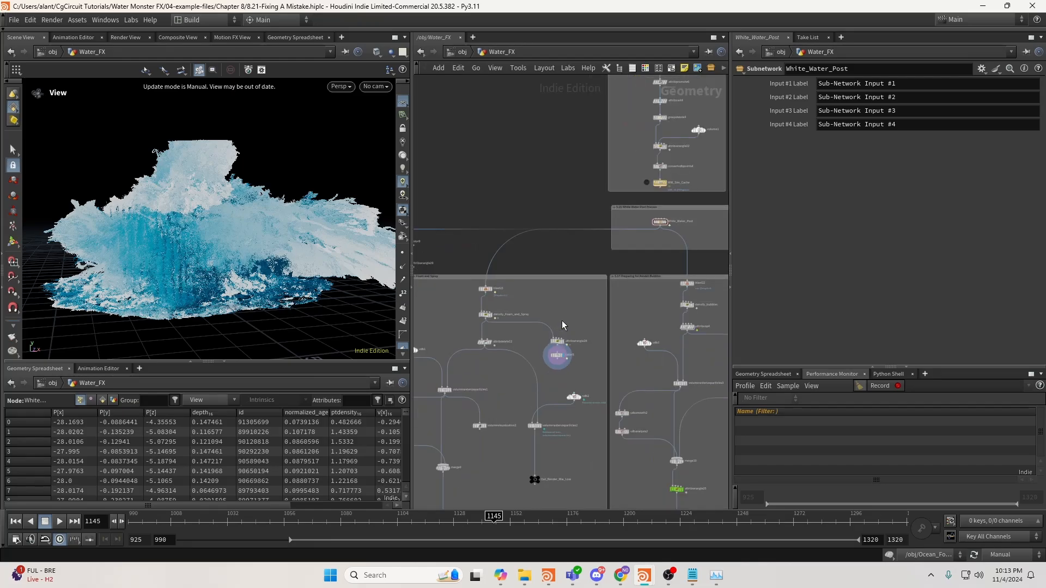
scroll(561, 320, "down", 3)
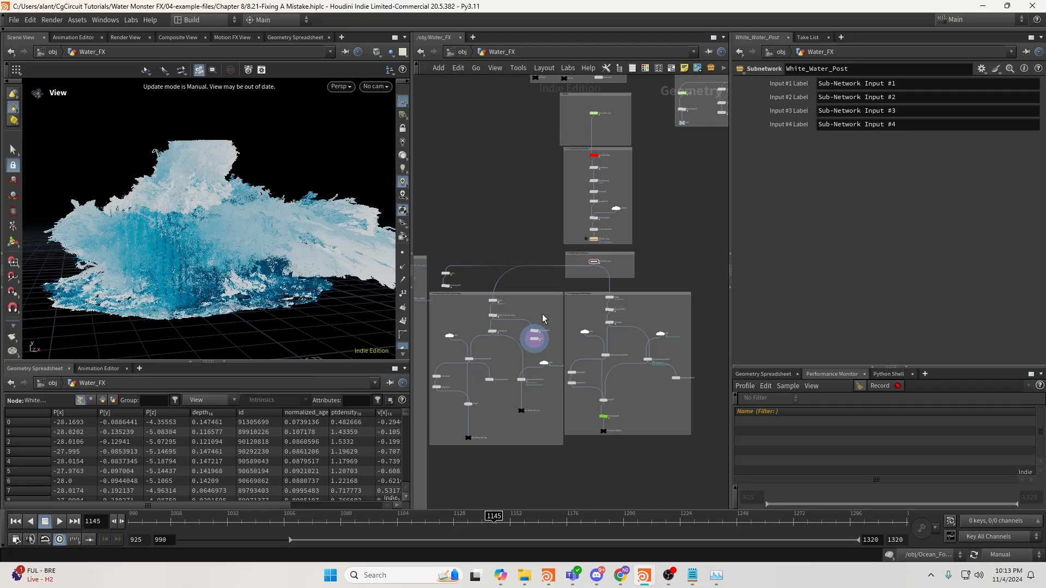
In Preferences > 3D Viewports, keep the renderer on OpenGL and close the dialog.
left_click(12, 20)
mouse_move(30, 20)
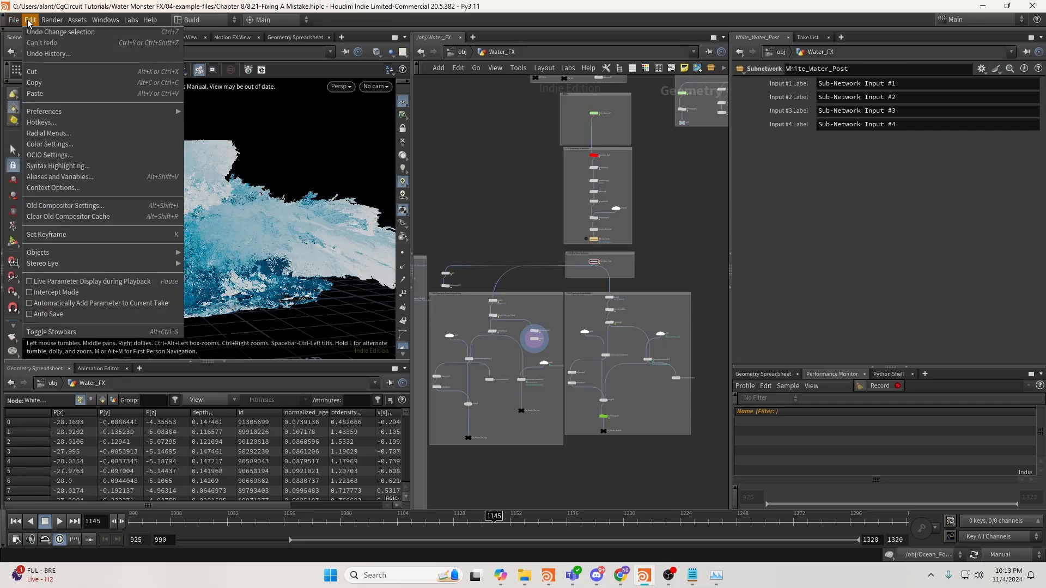
mouse_move(109, 111)
left_click(192, 134)
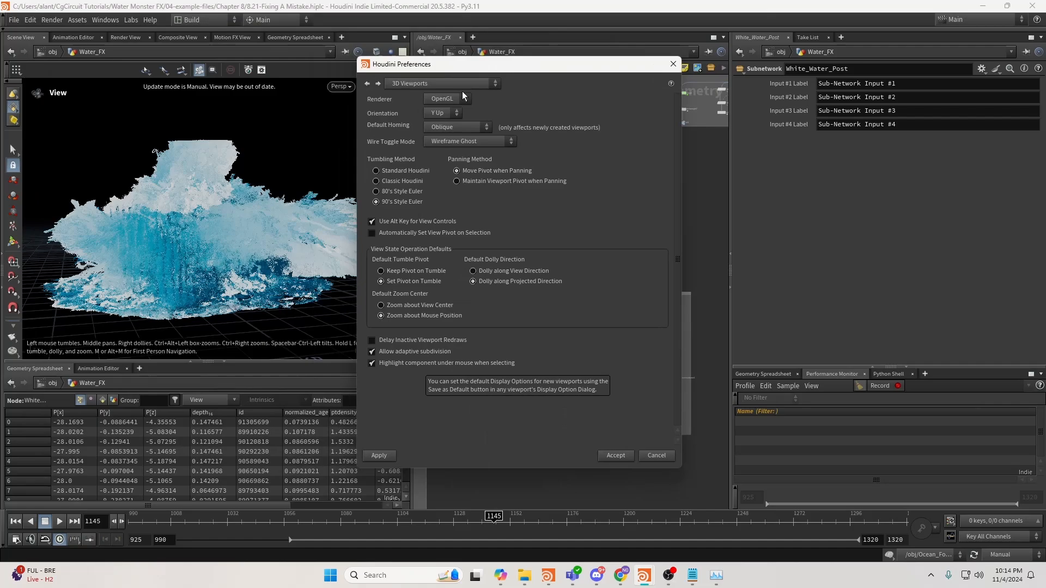
left_click(445, 101)
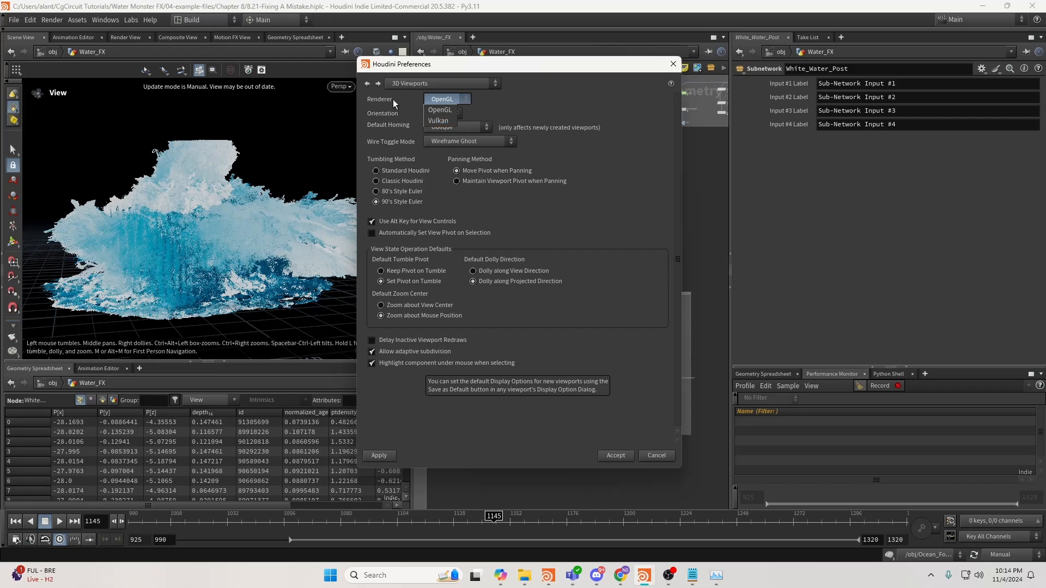
left_click(432, 111)
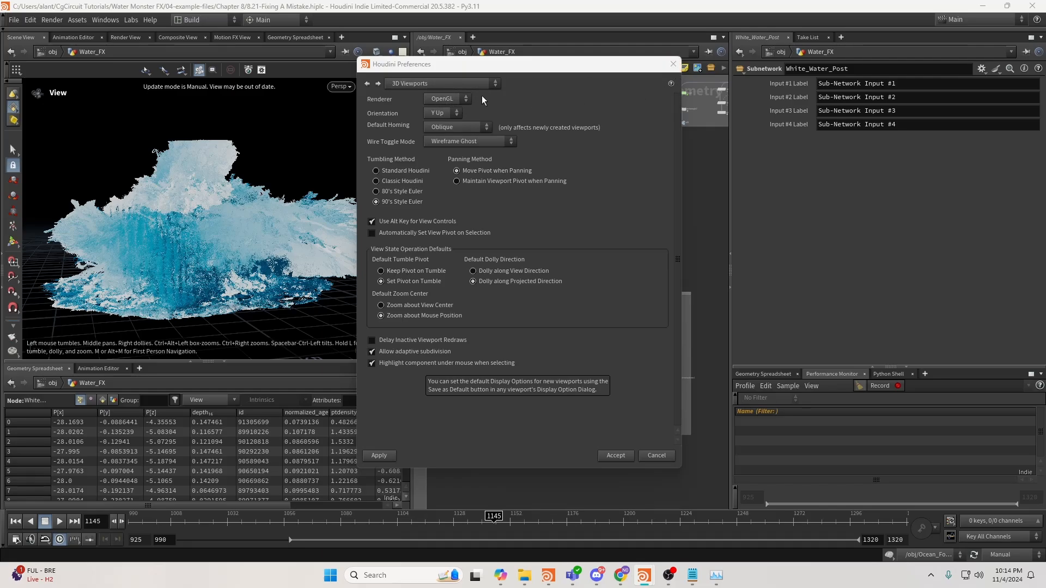
left_click(674, 68)
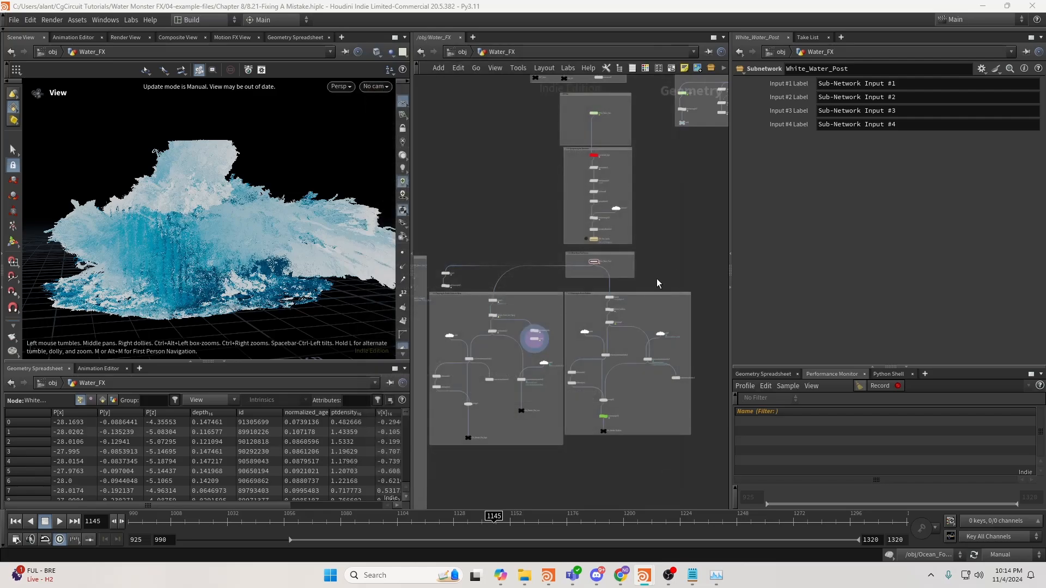
Go up from the Water_FX network to the object level and frame the Camera network box.
scroll(656, 280, "down", 4)
middle_click_drag(655, 280, 626, 331)
left_click(459, 53)
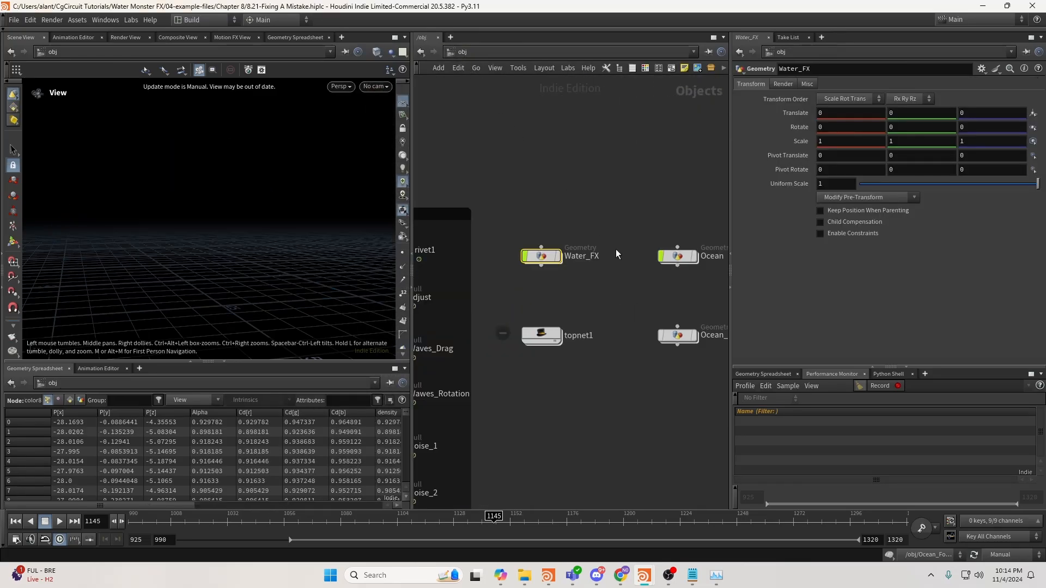
scroll(620, 286, "down", 5)
middle_click_drag(620, 287, 590, 289)
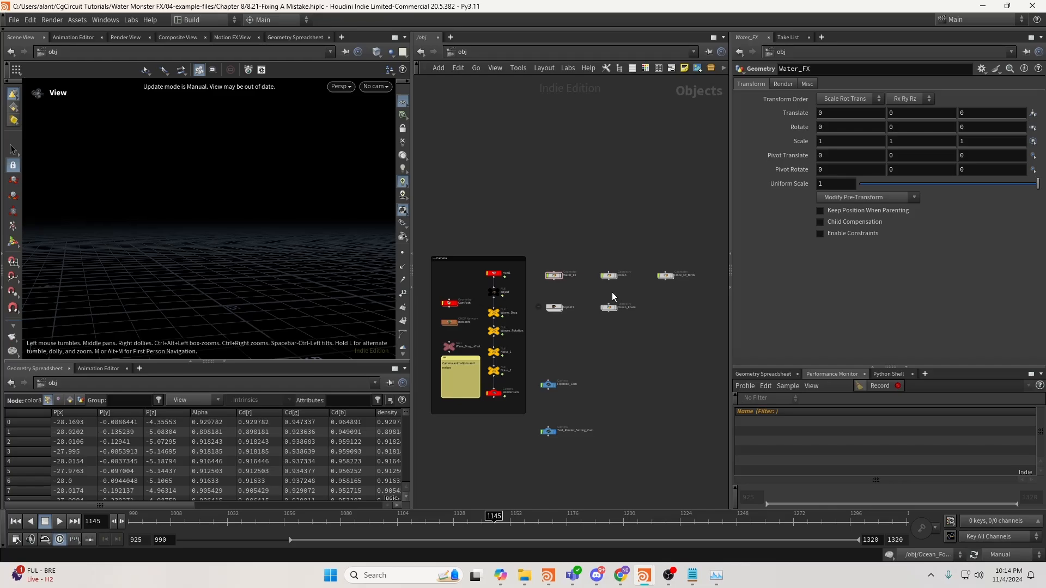
scroll(586, 329, "up", 3)
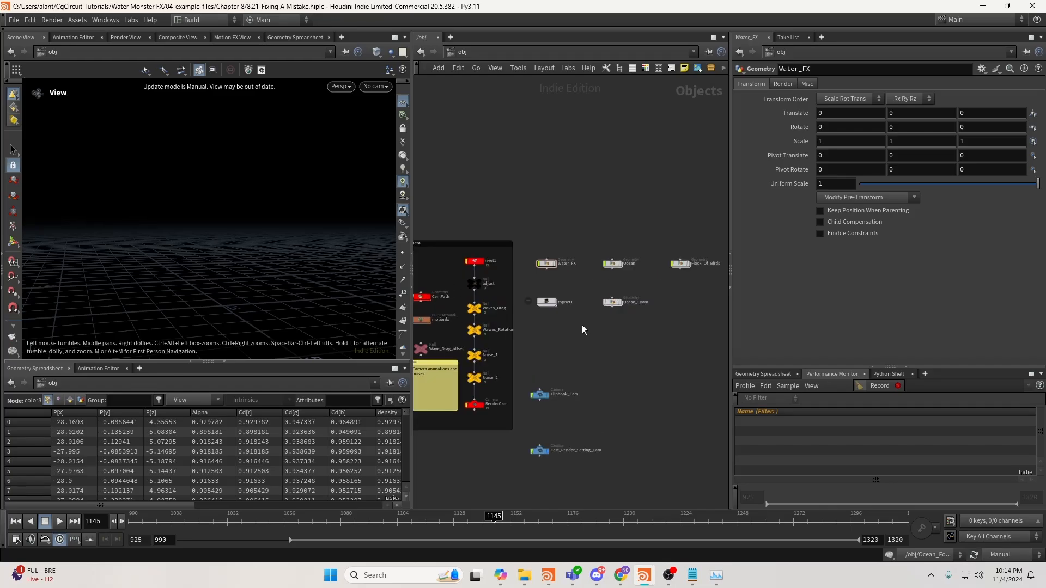
scroll(582, 329, "down", 1)
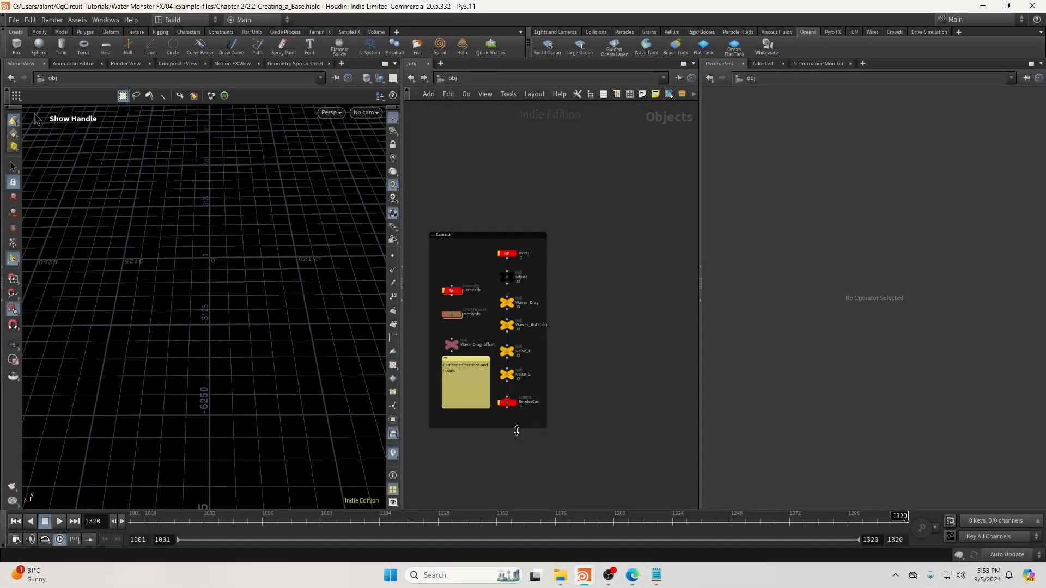
Search 'geo' and add a Geometry object in the space beside the Camera network box.
middle_click_drag(532, 418, 526, 446)
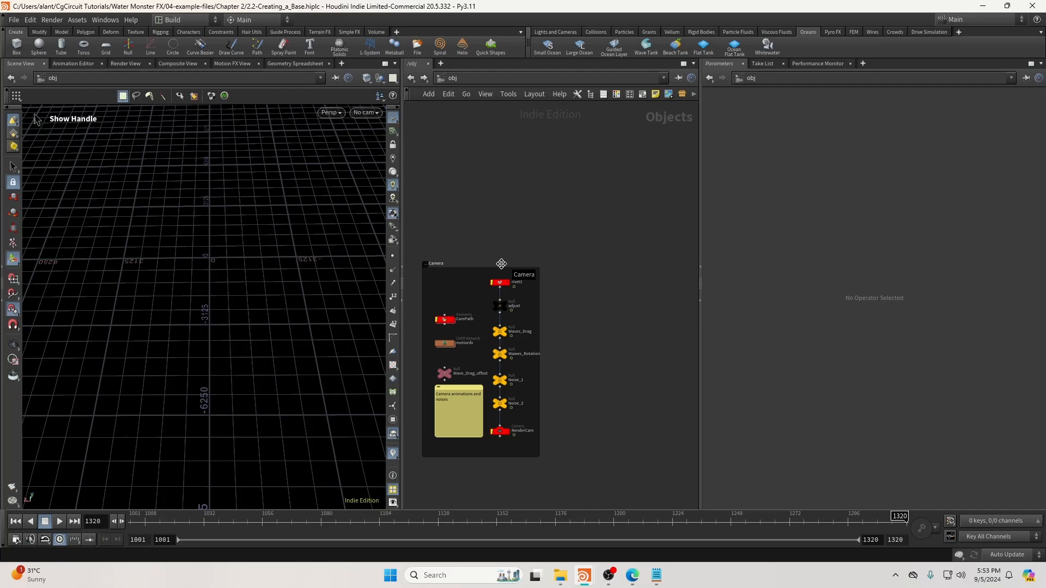
middle_click_drag(515, 243, 491, 253)
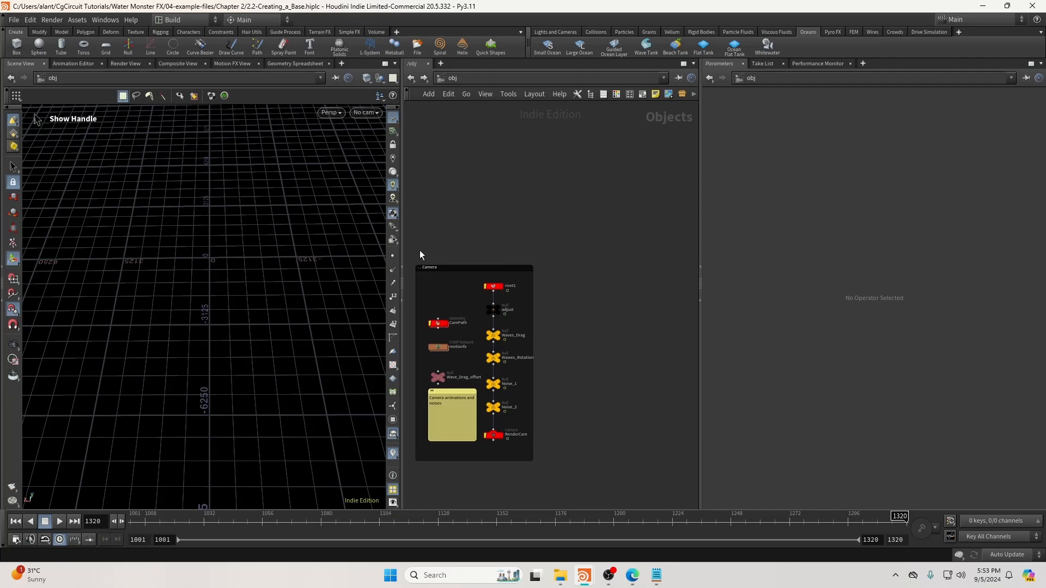
left_click_drag(408, 251, 536, 496)
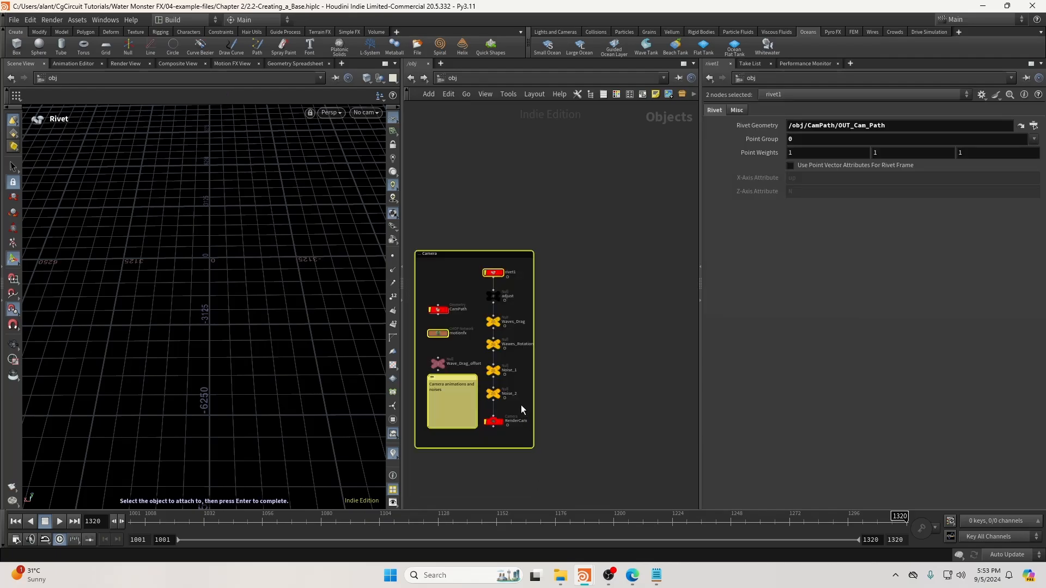
left_click(554, 403)
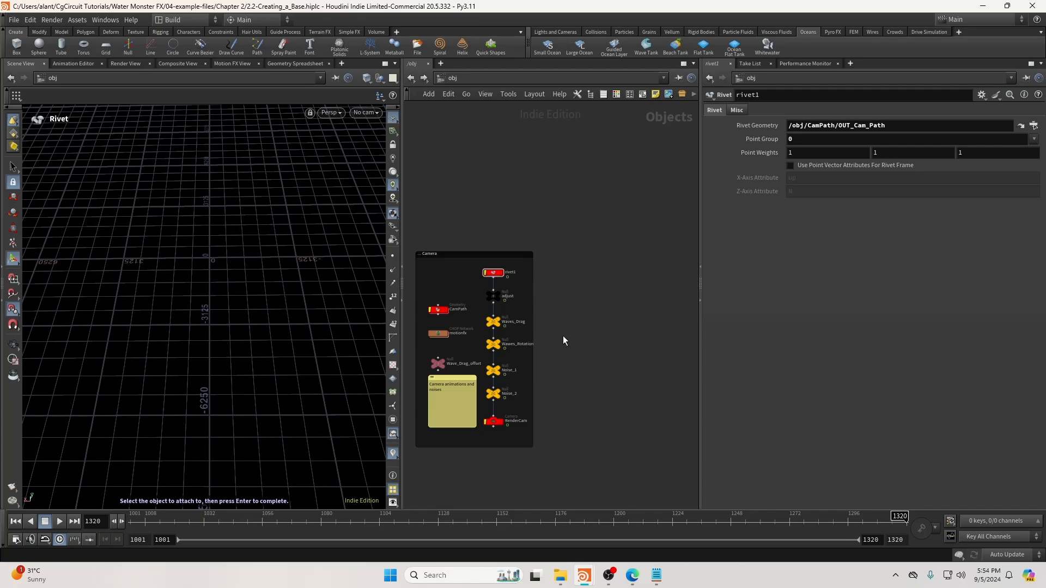
middle_click_drag(563, 336, 570, 323)
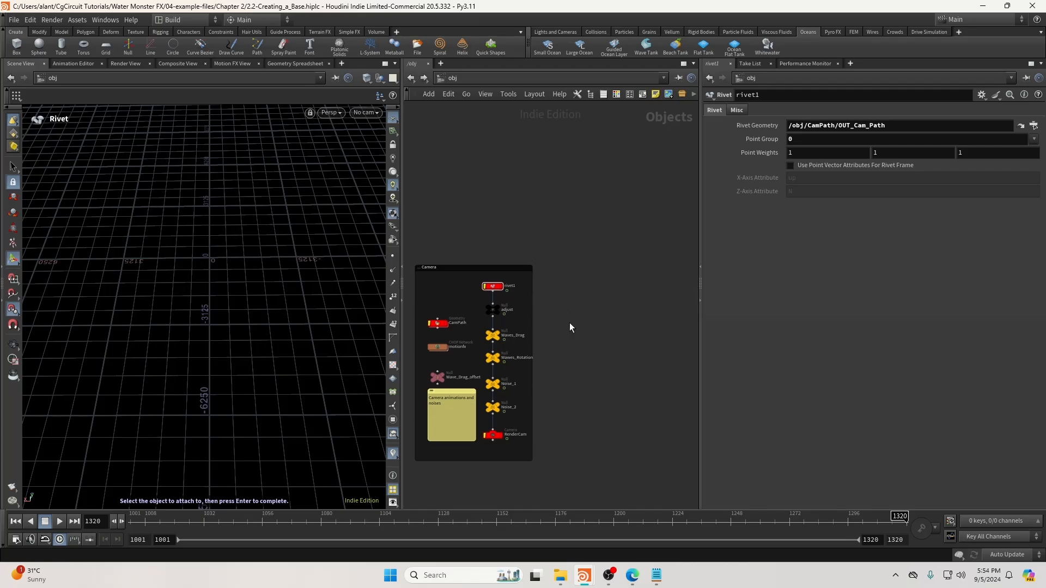
middle_click_drag(570, 323, 551, 302)
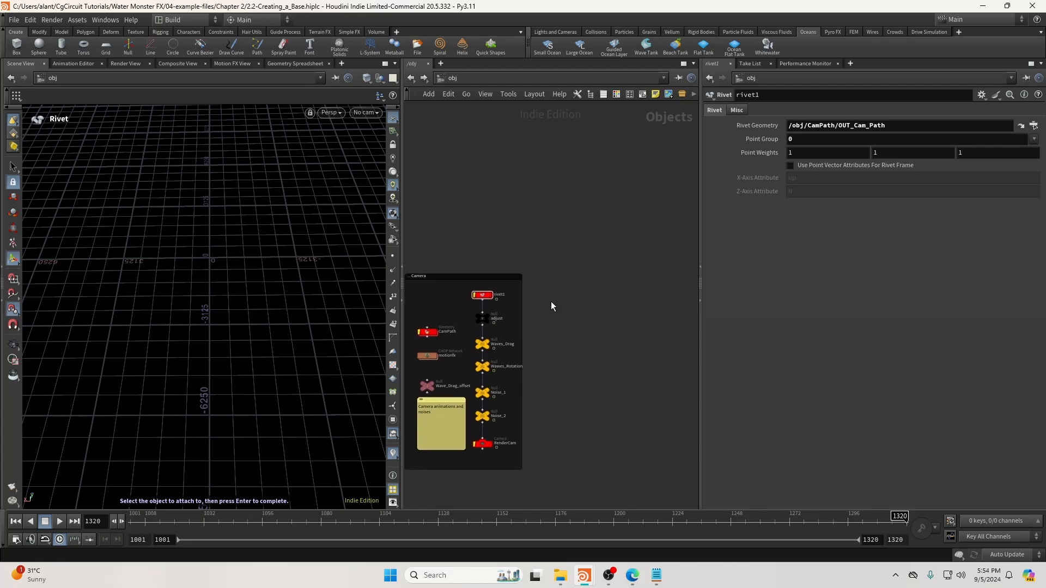
key("Tab")
type("geo")
key("Return")
Place the geo1 node beside the Camera box and rename it Ocean.
scroll(550, 301, "up", 4)
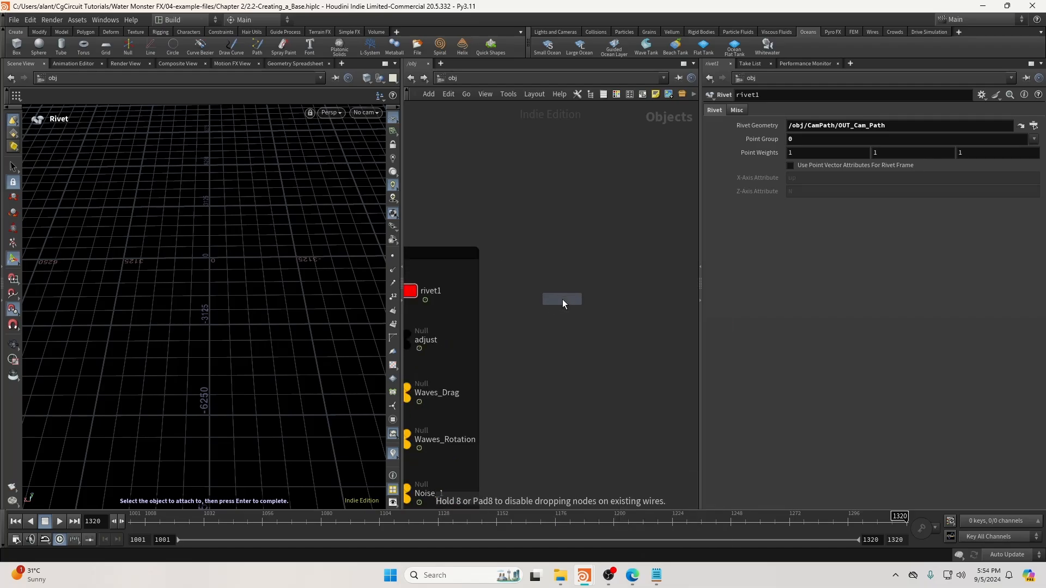
left_click(563, 299)
double_click(601, 304)
type("Ocean")
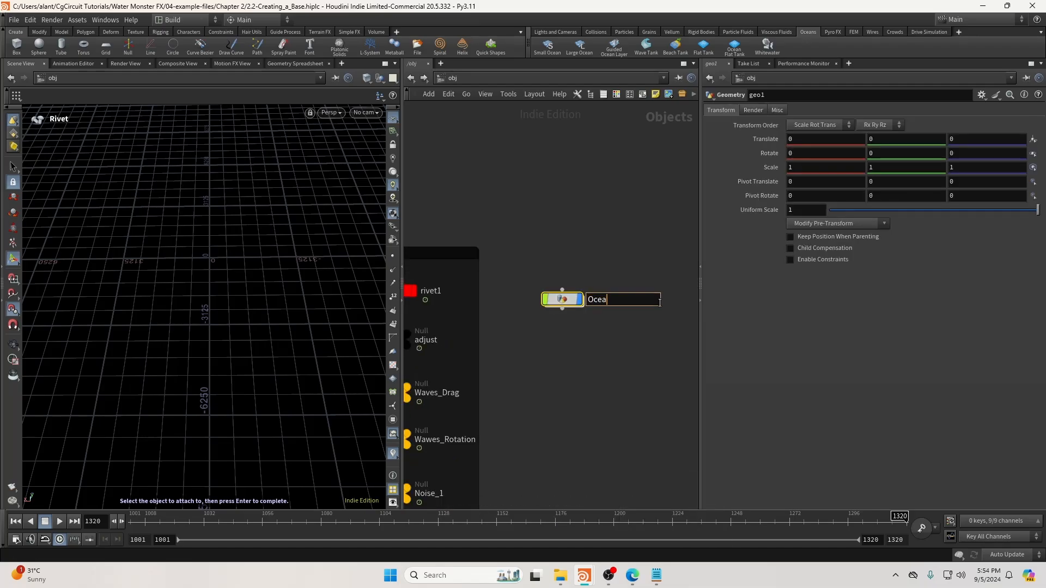
key("Return")
Inside the Ocean object, add a Grid node.
double_click(561, 299)
key("Tab")
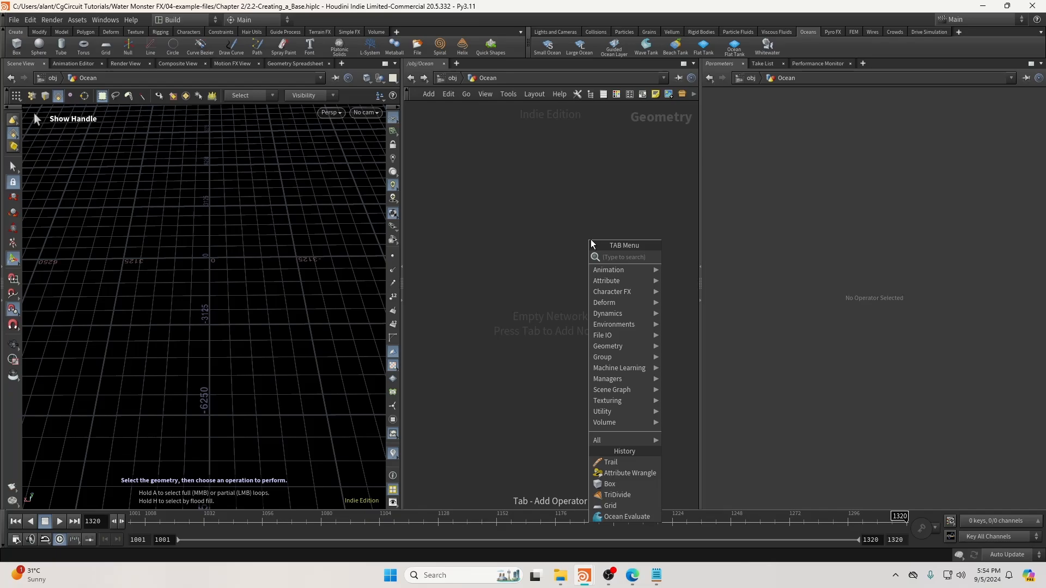
type("grid")
key("Return")
left_click(591, 240)
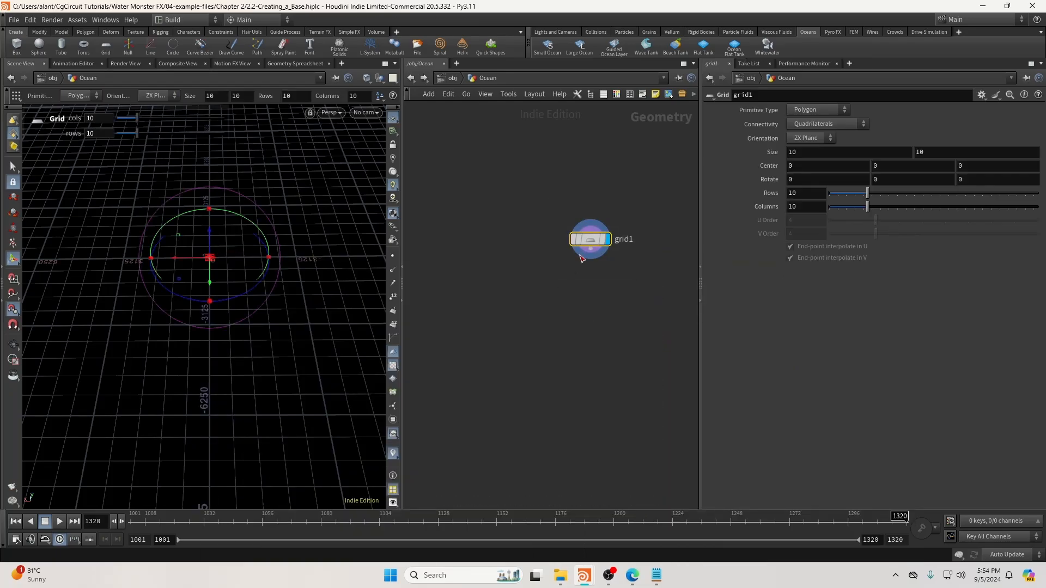
Size the grid 4200 by 6500, centre it at 1250, 0, -3200, and frame it.
left_click(817, 157)
type("4200")
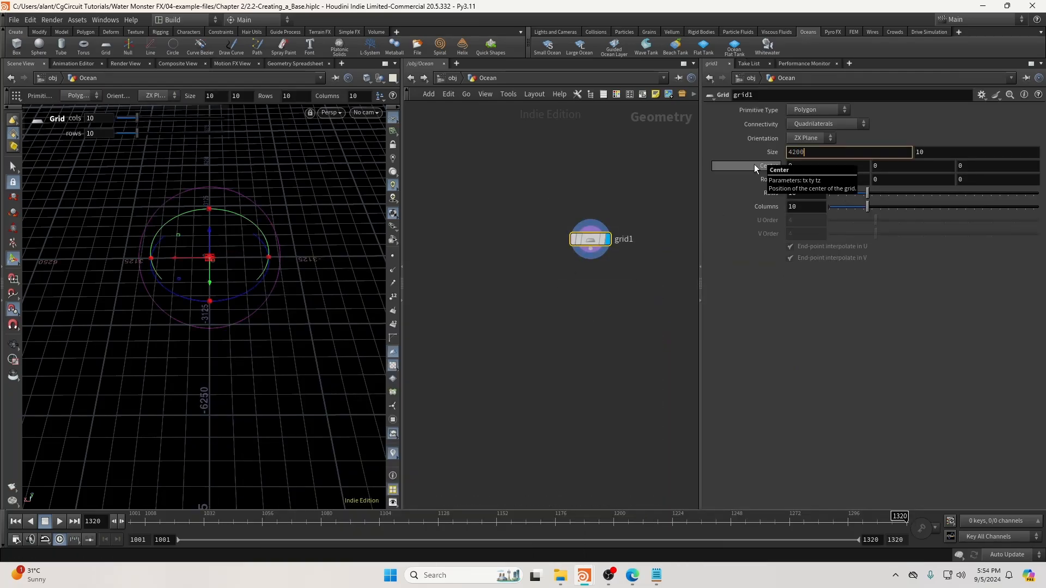
key("Return")
key("Tab")
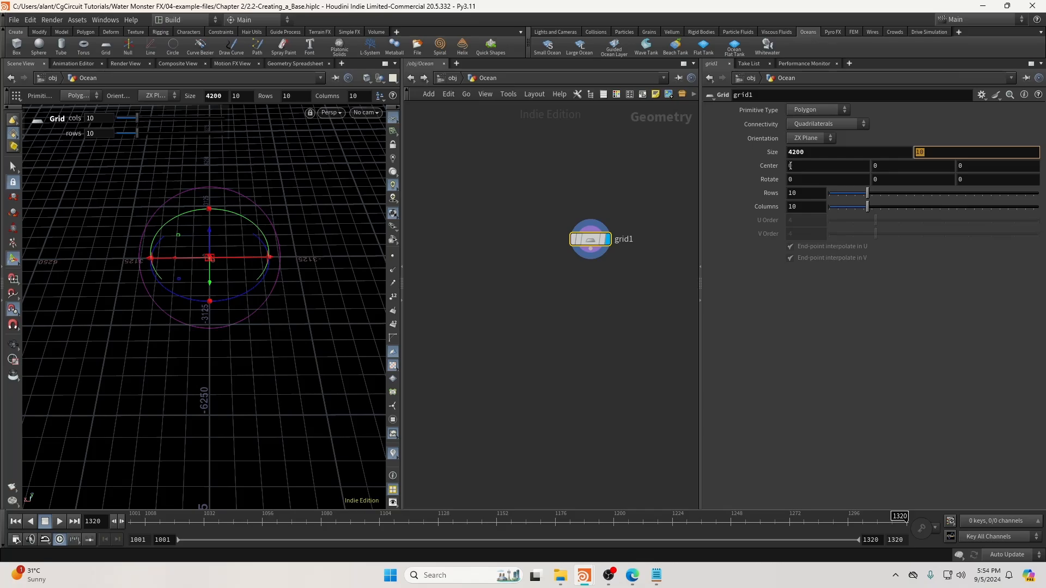
key("Return")
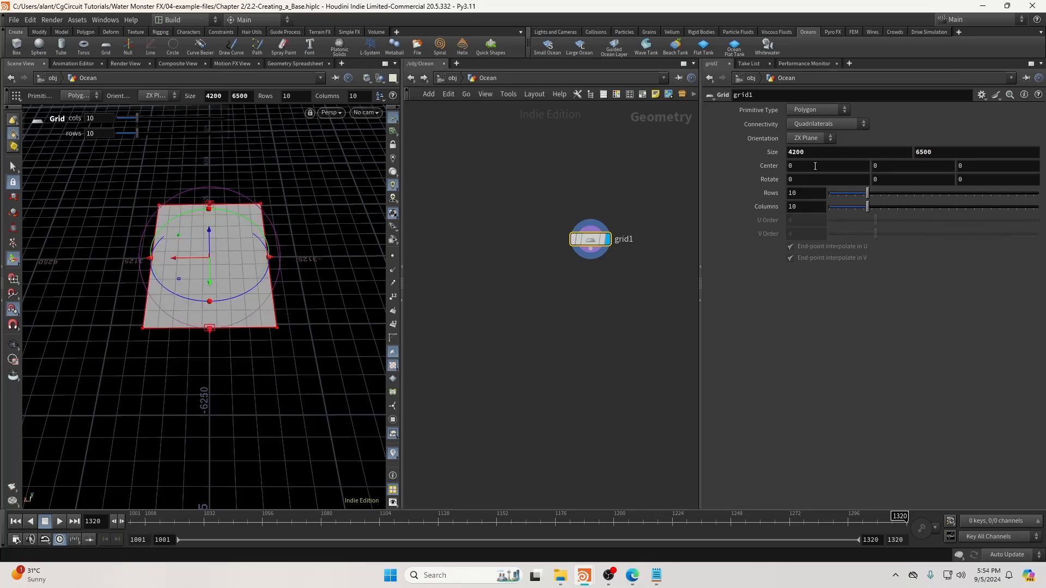
left_click(815, 165)
type("1250")
key("Return")
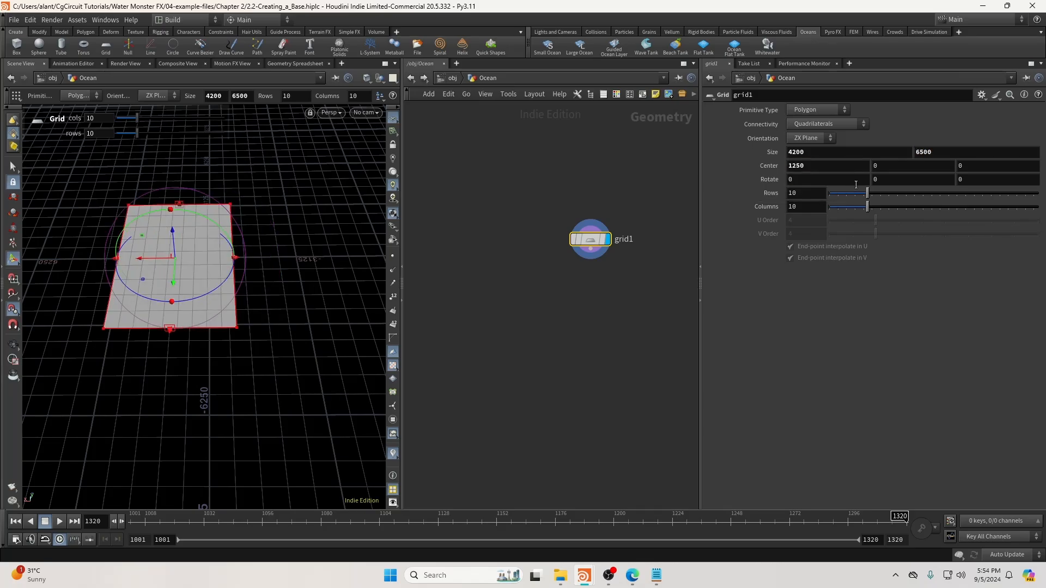
key("Tab")
key("Tab")
key("Return")
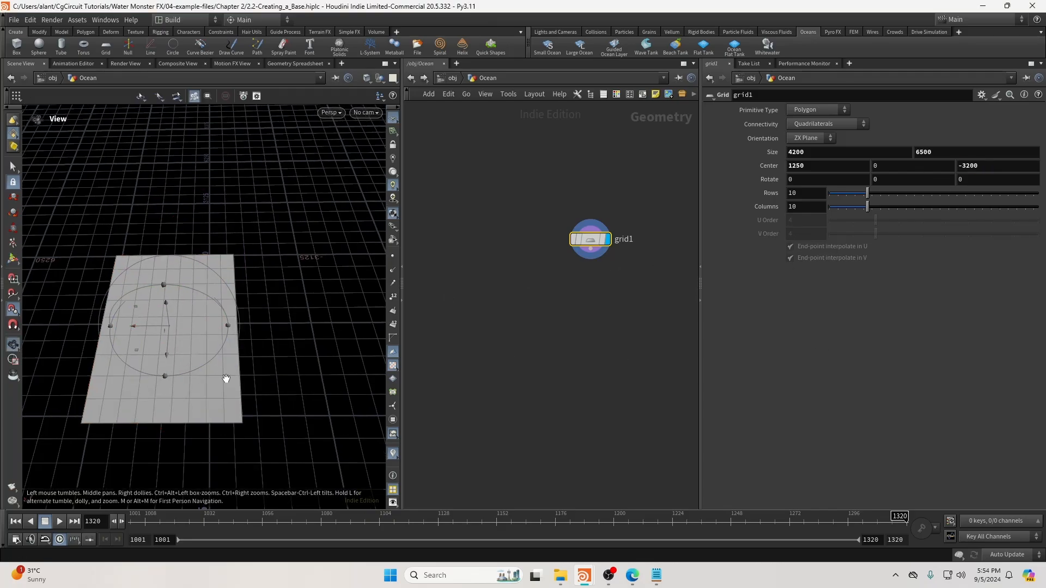
middle_click_drag(224, 378, 301, 326, "alt")
right_click_drag(198, 367, 217, 351, "alt")
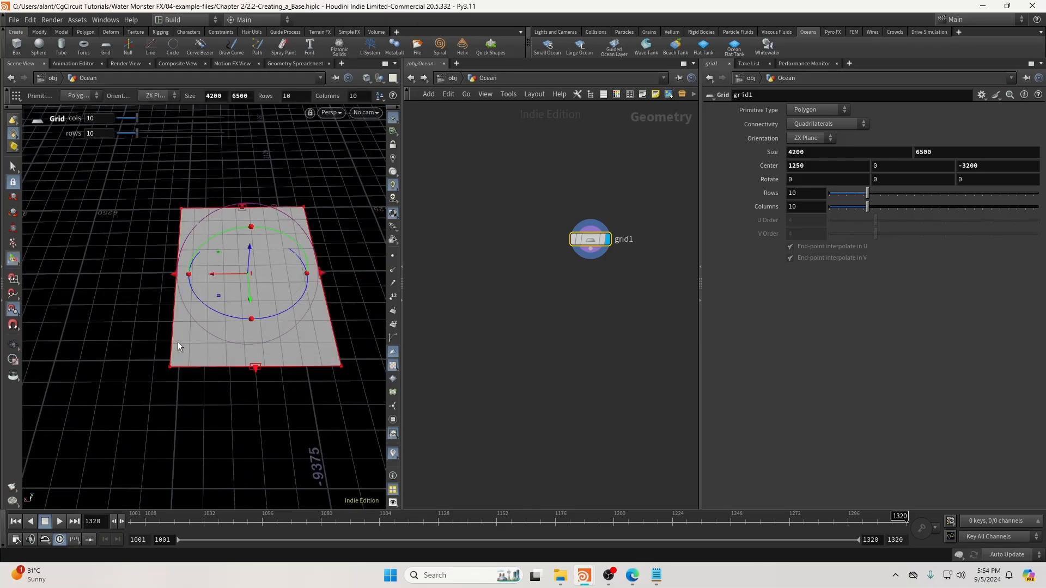
left_click_drag(240, 322, 195, 212, "alt")
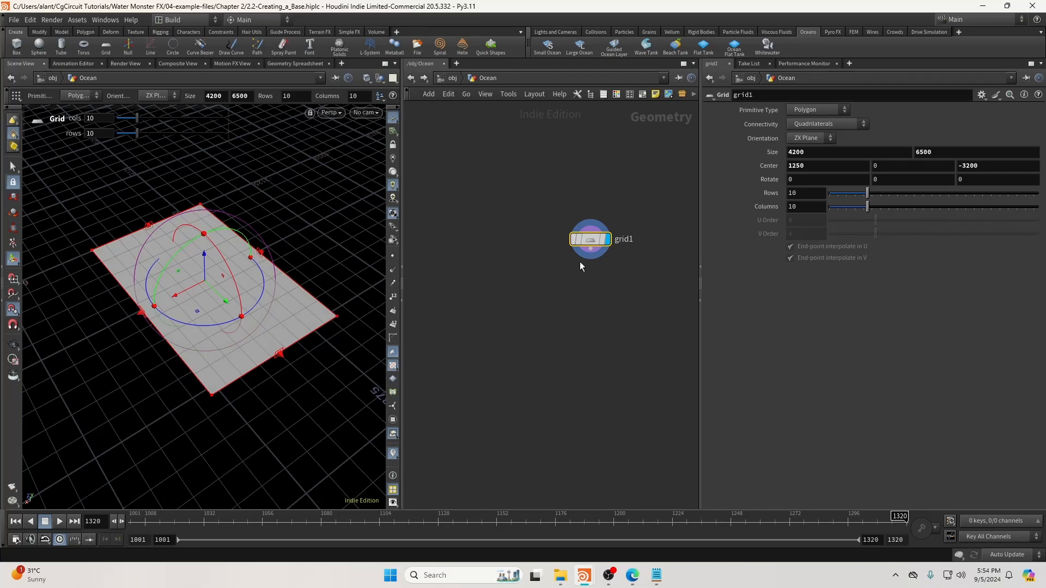
Link the grid's Columns to its X size divided by 50.
right_click(812, 151)
left_click(839, 234)
right_click(809, 210)
left_click(867, 320)
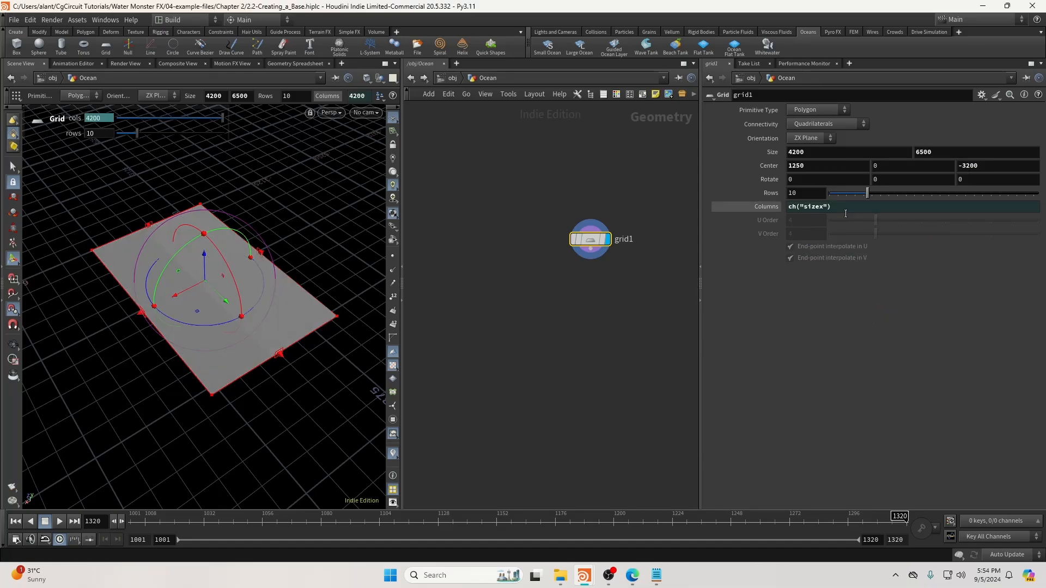
left_click(845, 210)
key("Return")
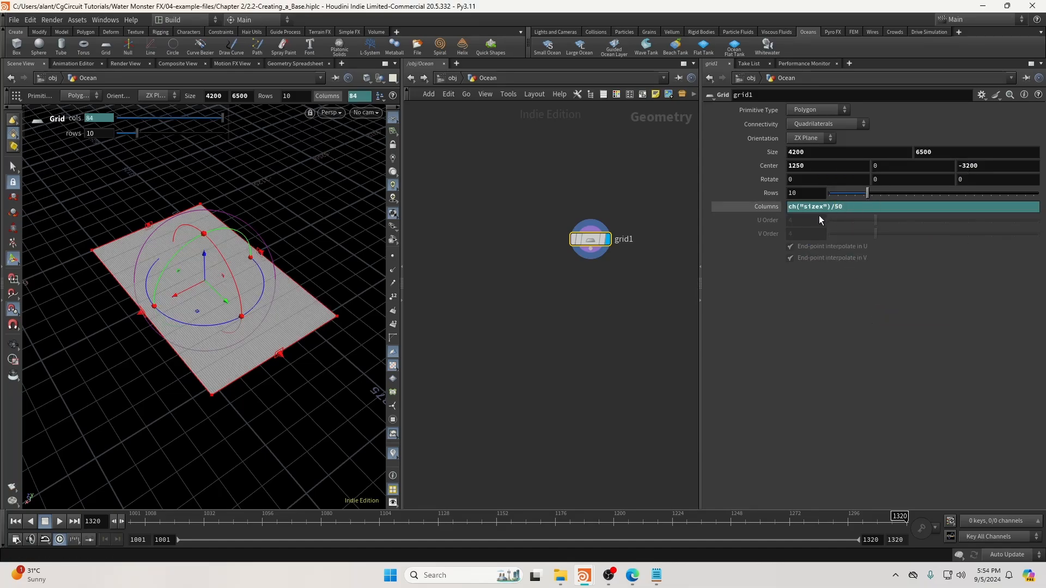
left_click(840, 207)
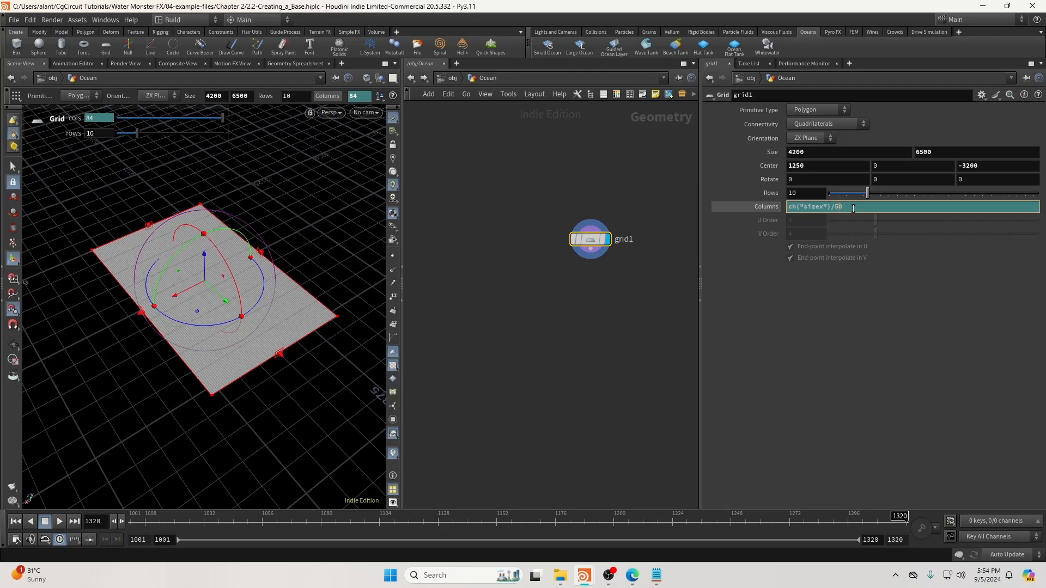
Link the grid's Rows to its Y size divided by 50 and inspect the dense grid.
right_click(939, 156)
left_click(945, 229)
right_click(805, 194)
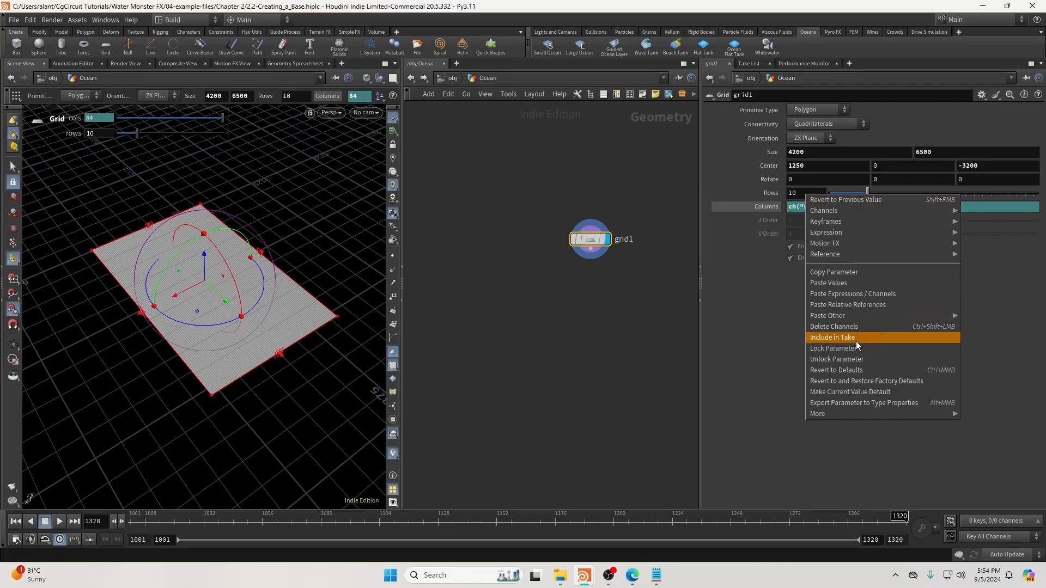
key("Escape")
right_click(946, 152)
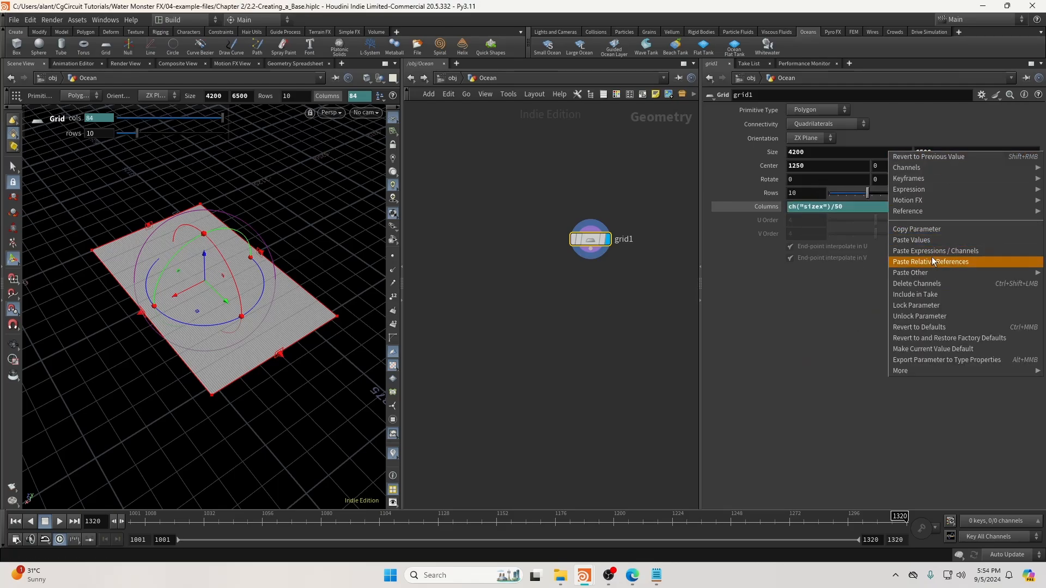
left_click(926, 229)
right_click(801, 193)
left_click(841, 303)
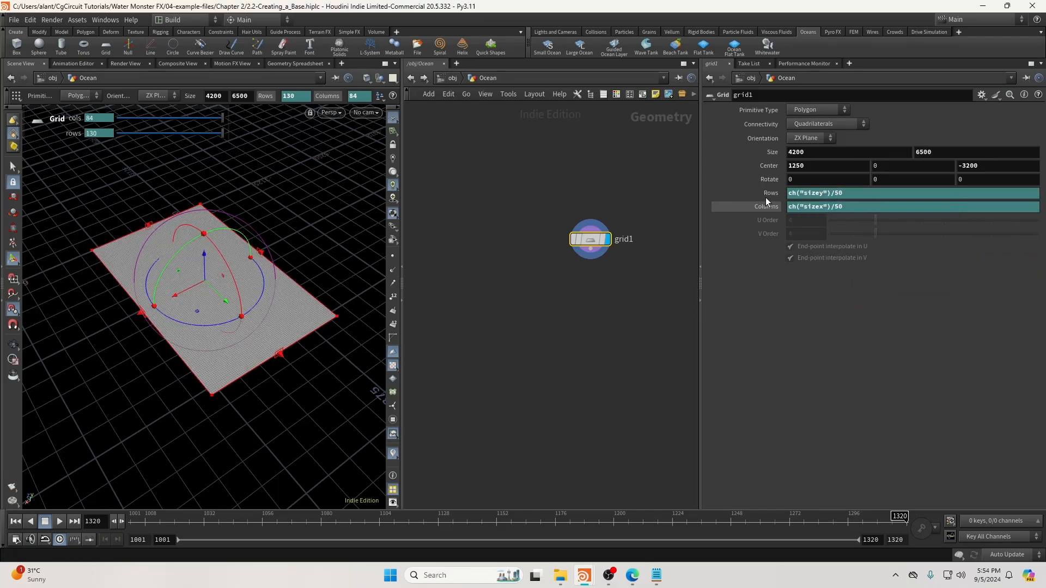
key("Return")
key("Escape")
right_click_drag(690, 338, 210, 411, "alt")
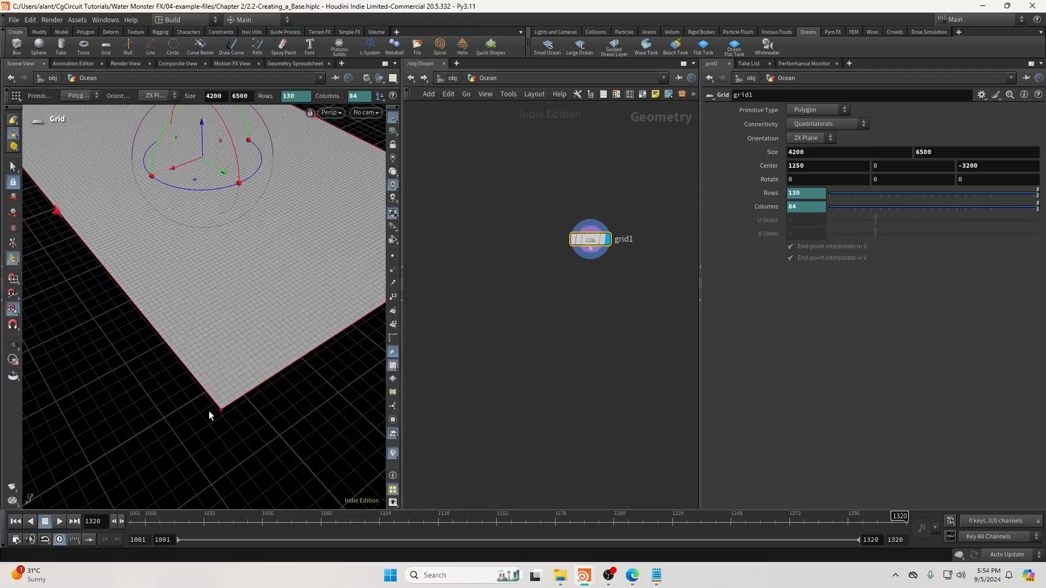
key("Escape")
left_click_drag(355, 383, 183, 314)
key("Return")
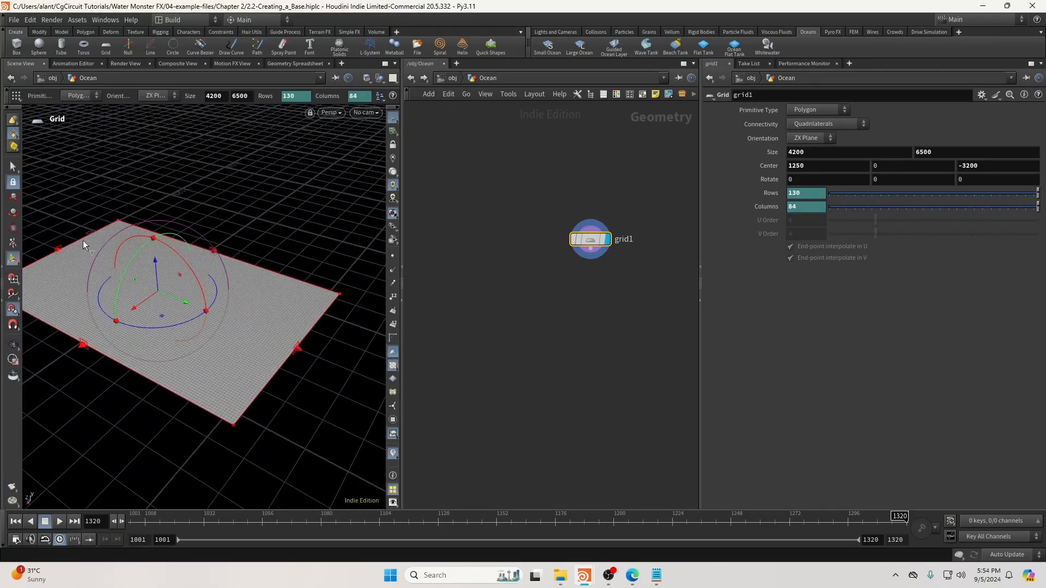
Wire a TriDivide node below grid1, with rounded network wires.
middle_click_drag(558, 321, 616, 310)
left_click(649, 238)
key("Tab")
type("trid")
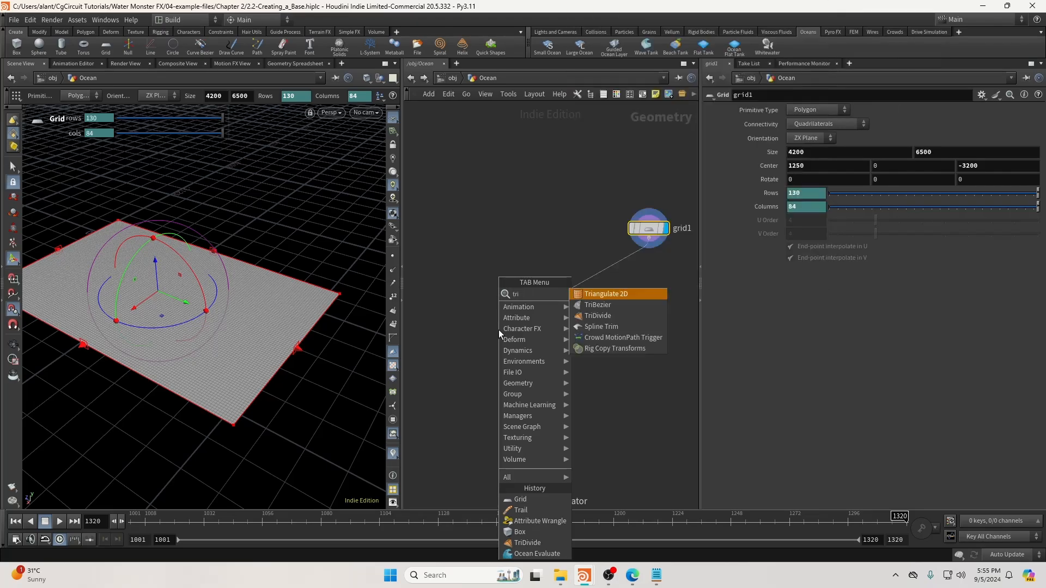
key("Return")
key("shift+s")
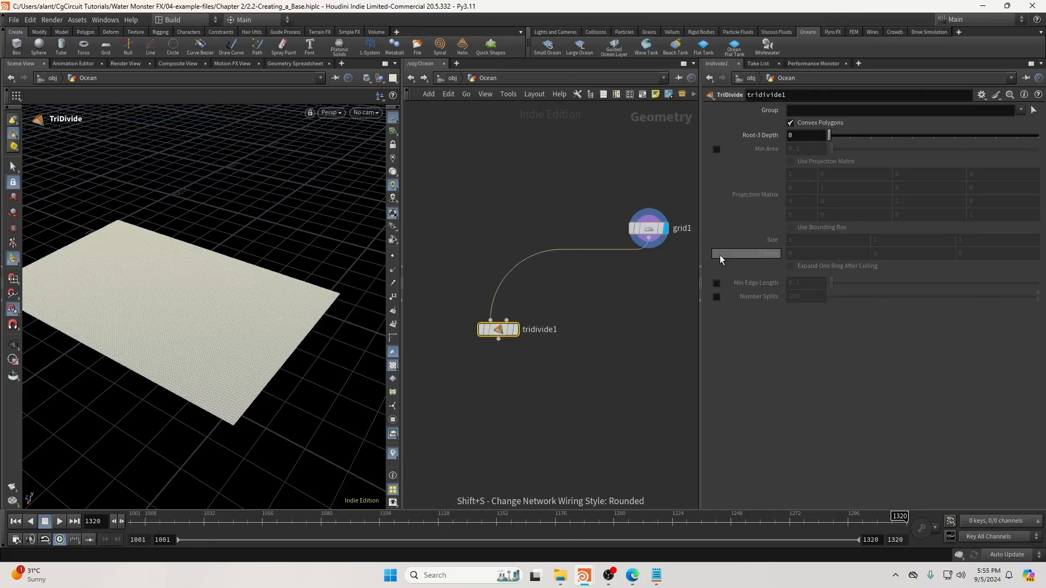
left_click(516, 330)
Set TriDivide's Root-3 Depth to 5 and inspect the subdivided plane without wireframe.
double_click(798, 135)
type("5")
key("Return")
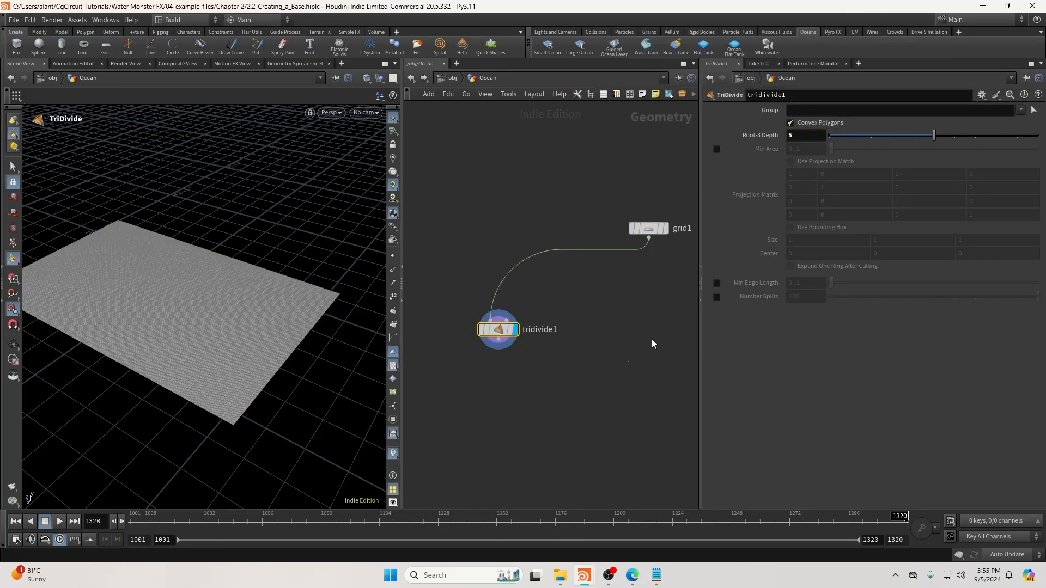
scroll(610, 352, "down", 3)
key("shift+w")
left_click_drag(226, 344, 245, 333, "alt")
middle_click_drag(533, 369, 598, 370)
left_click_drag(185, 300, 196, 311, "alt")
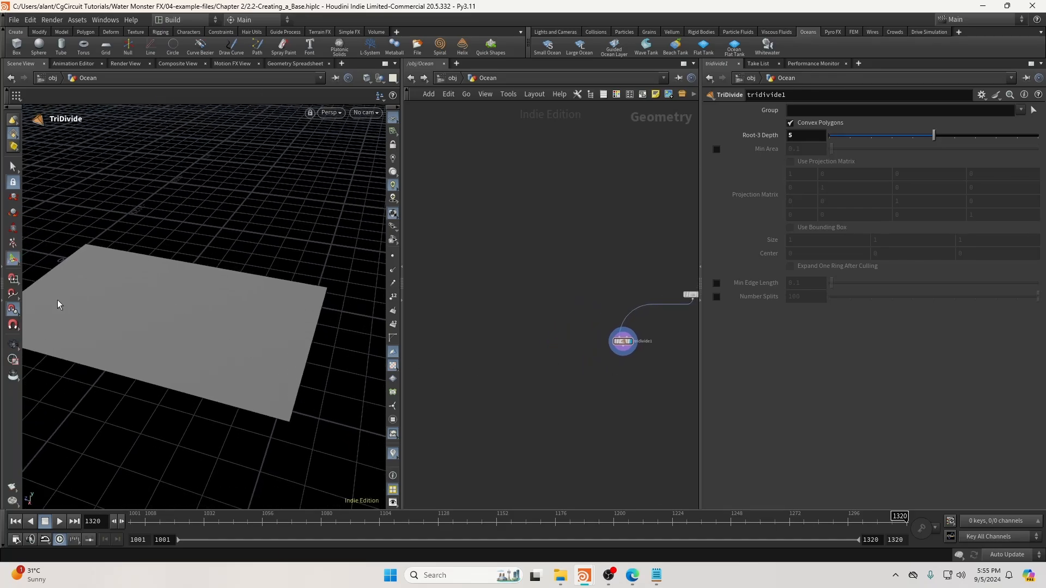
Add a Box node, display it, and frame it in the viewport.
key("Tab")
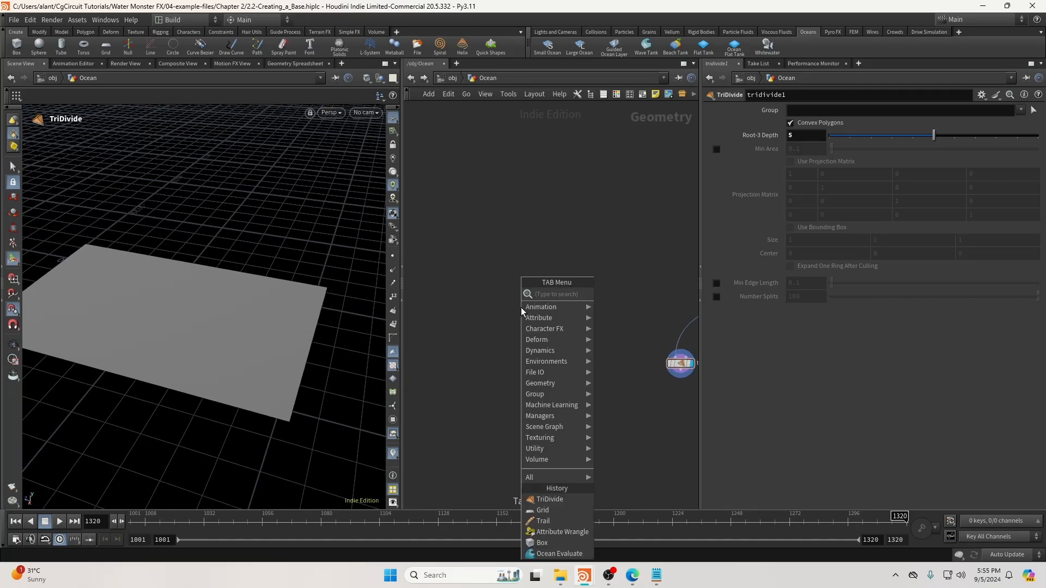
type("bvo")
key("BackSpace")
key("BackSpace")
type("ox")
key("Return")
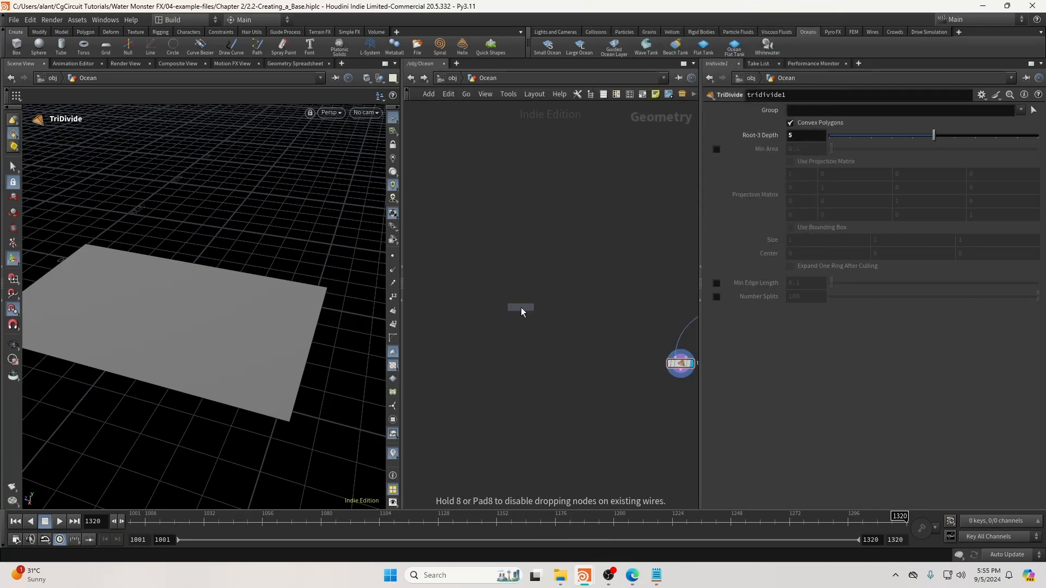
left_click(520, 307)
left_click(536, 309)
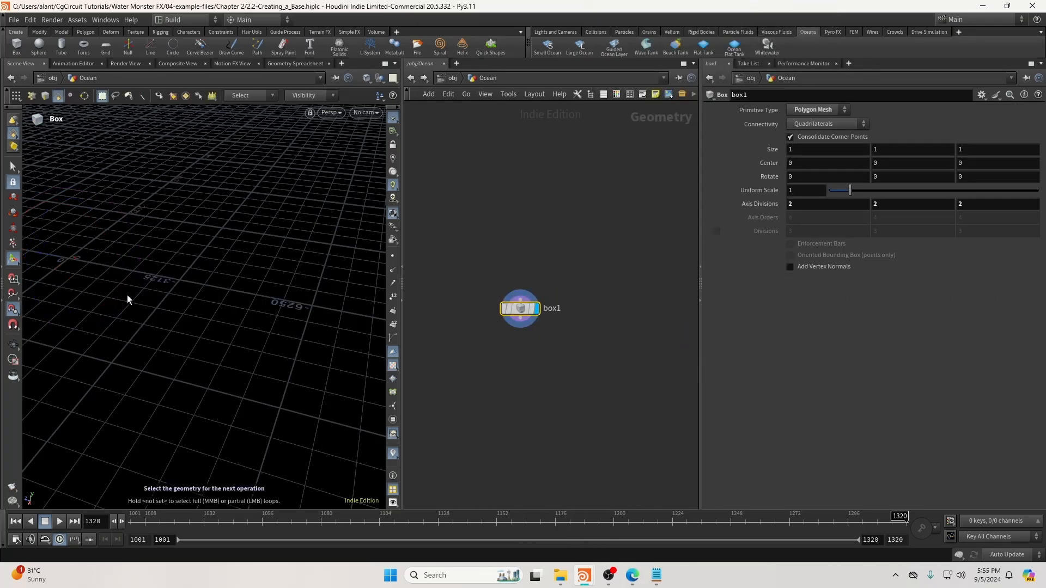
right_click_drag(127, 299, 447, 267, "alt")
right_click_drag(71, 261, 577, 270, "alt")
key("space+g")
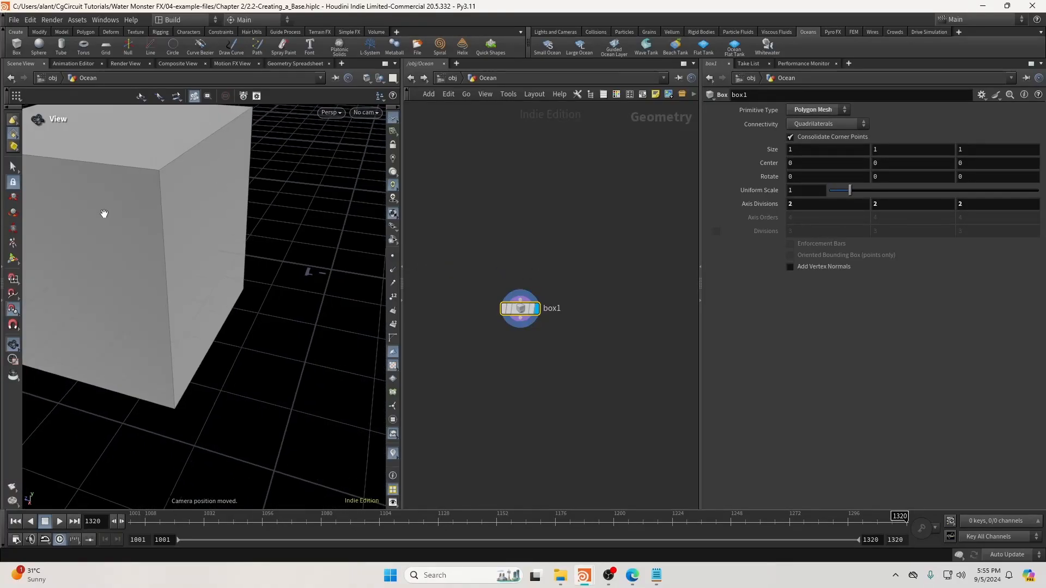
Wire an Attribute Wrangle below the box and make it the displayed node.
left_click(523, 328)
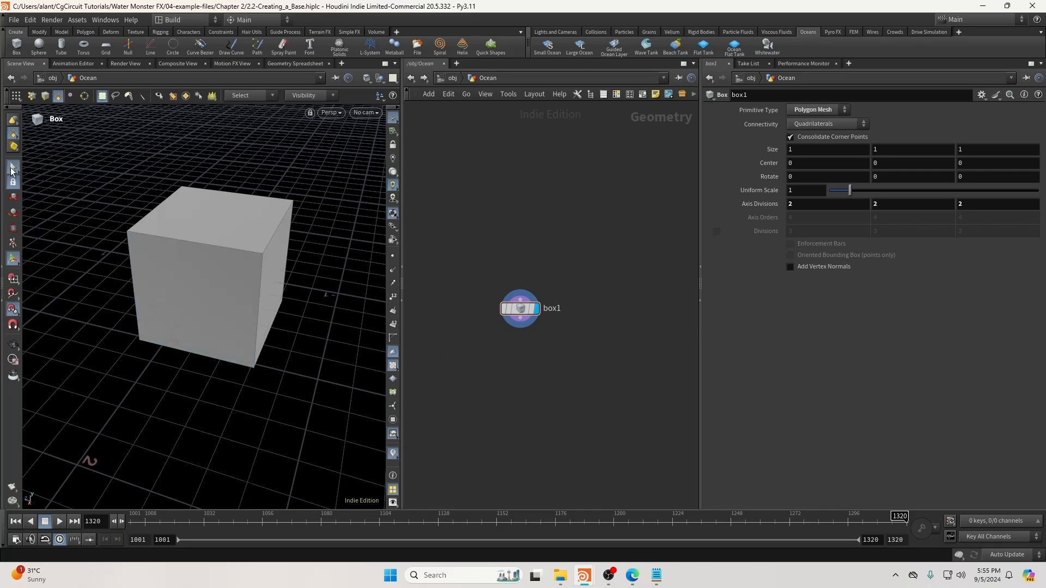
left_click(525, 390)
left_click(567, 542)
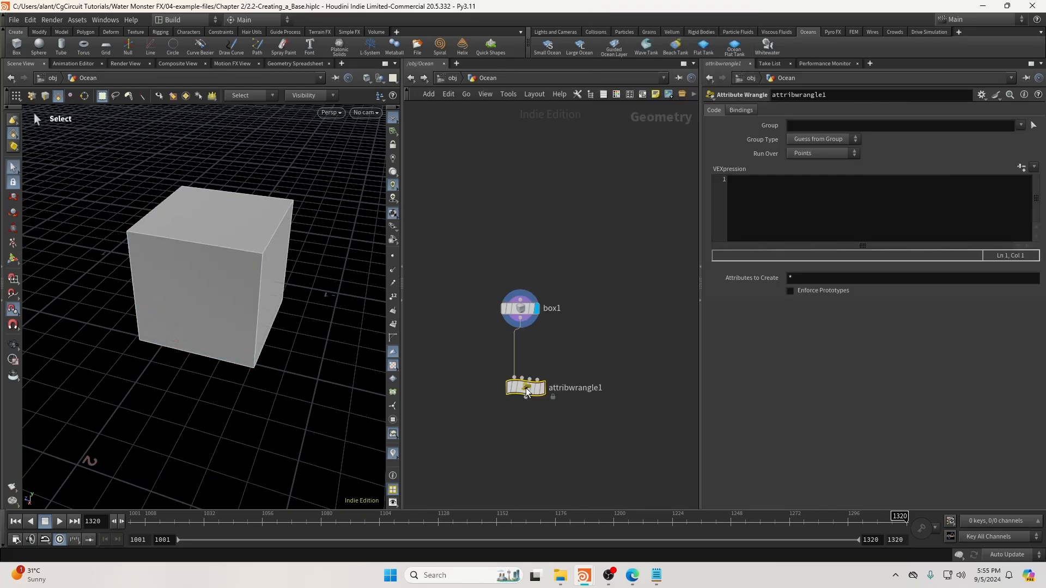
left_click(529, 385)
left_click(536, 383)
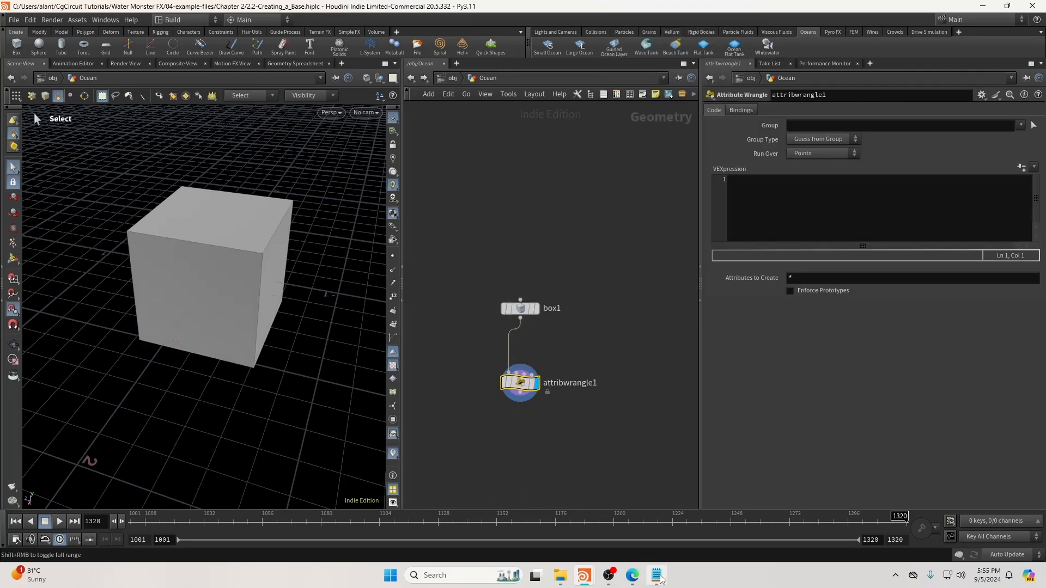
Start the wrangle's VEX code with '@P = fromNDC' using autocompletion.
left_click(747, 211)
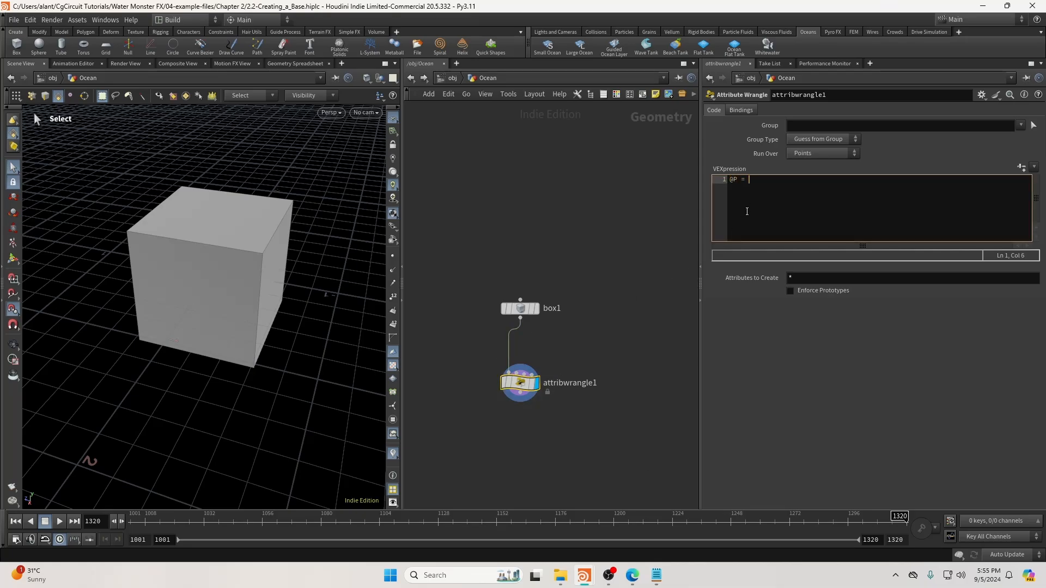
type("@P = fromNDC")
key("Return")
mouse_move(771, 185)
double_click(768, 179)
left_click(766, 180)
left_click(792, 183)
mouse_move(776, 180)
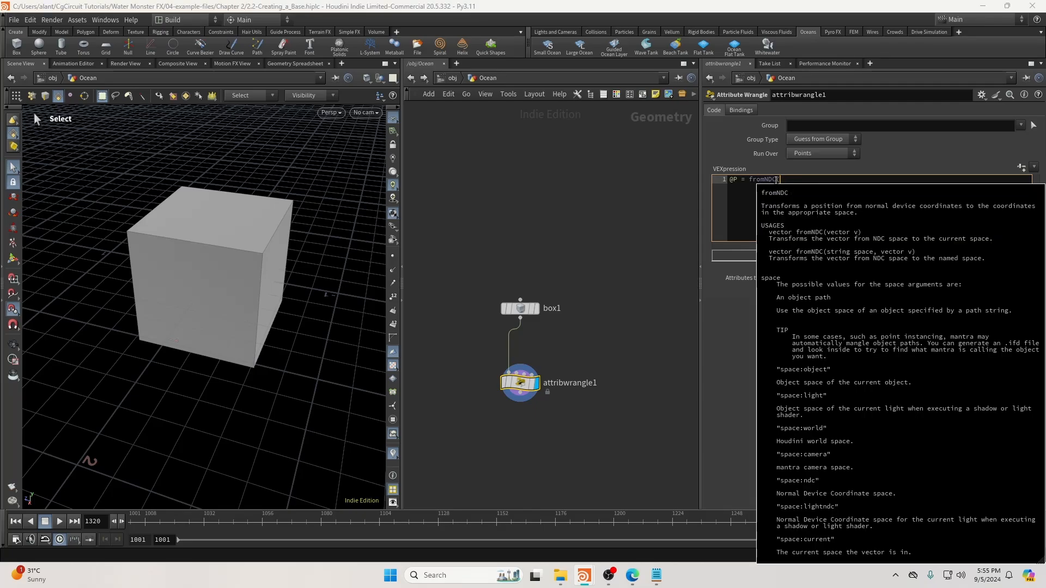
Check the RenderCam camera's name at object level, then resume the Ocean wrangle's VEXpression.
left_click(452, 78)
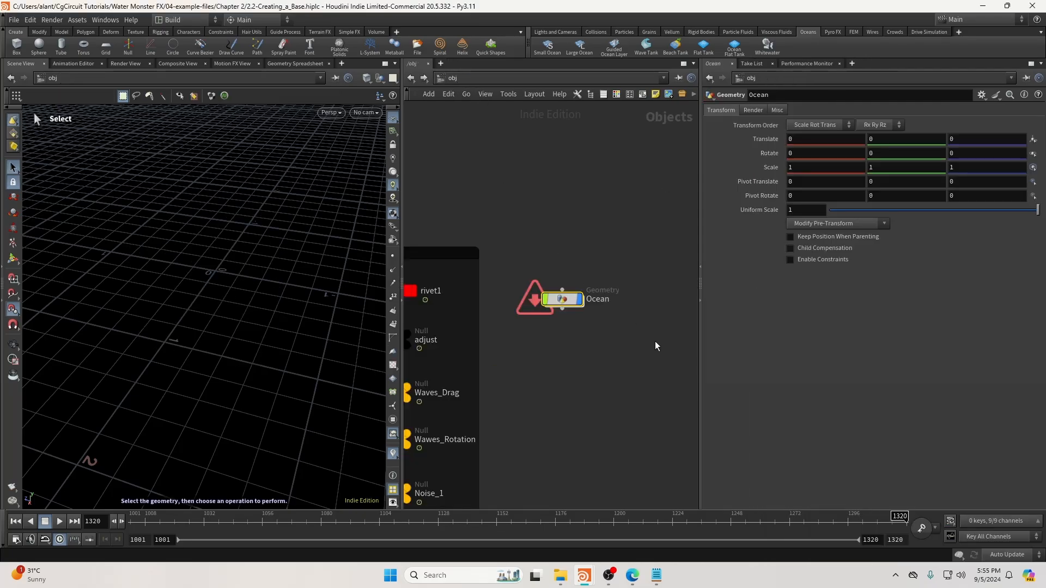
scroll(617, 335, "up", 2)
left_click(509, 378)
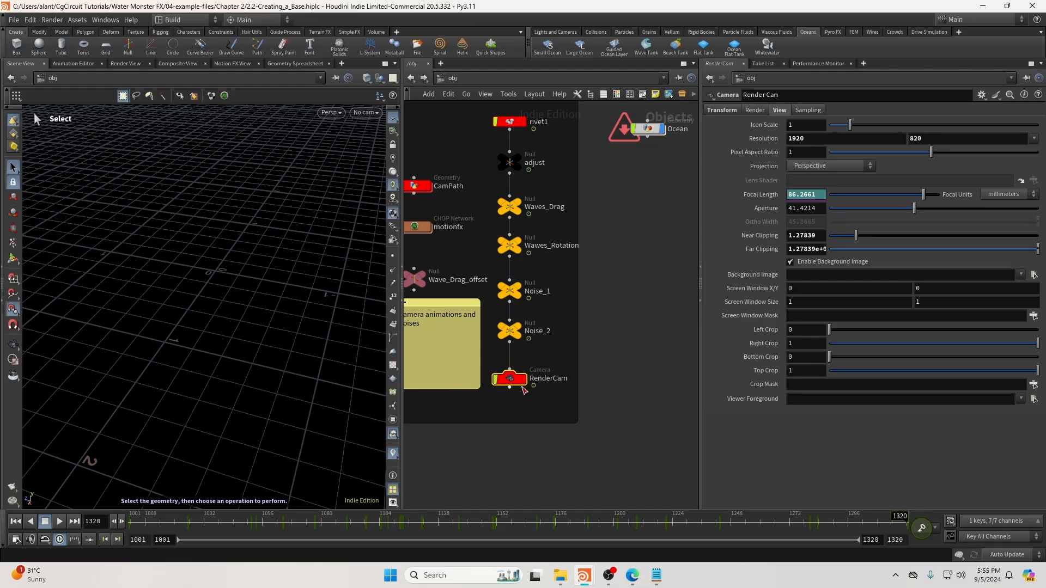
mouse_move(514, 384)
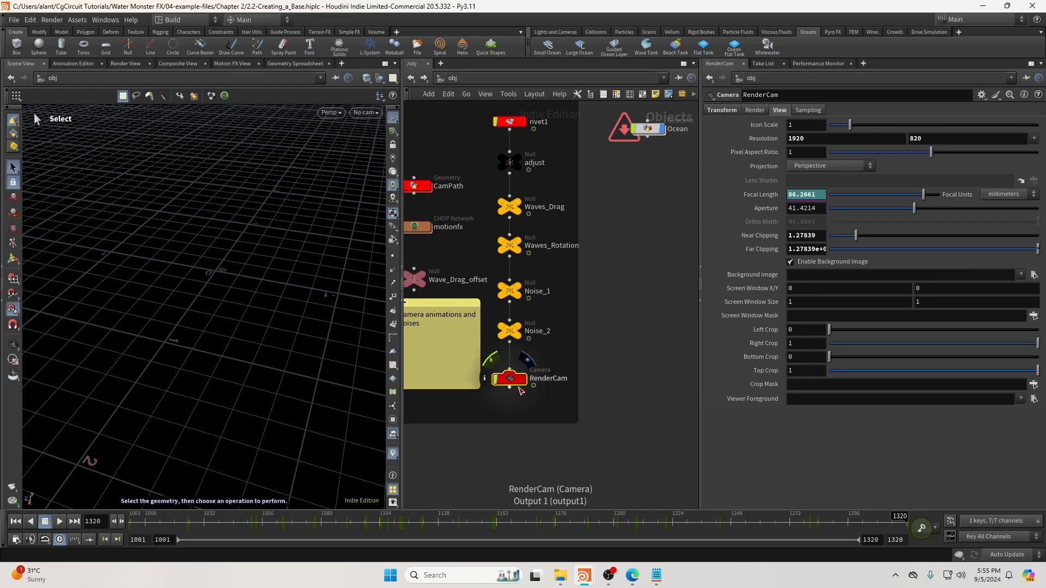
middle_click_drag(463, 332, 475, 350)
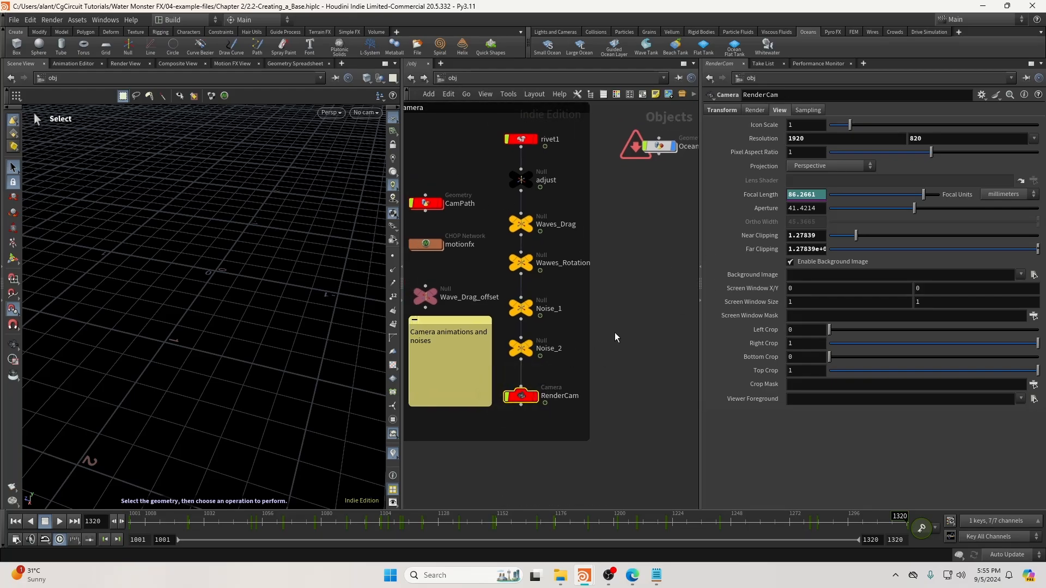
double_click(659, 146)
left_click(793, 182)
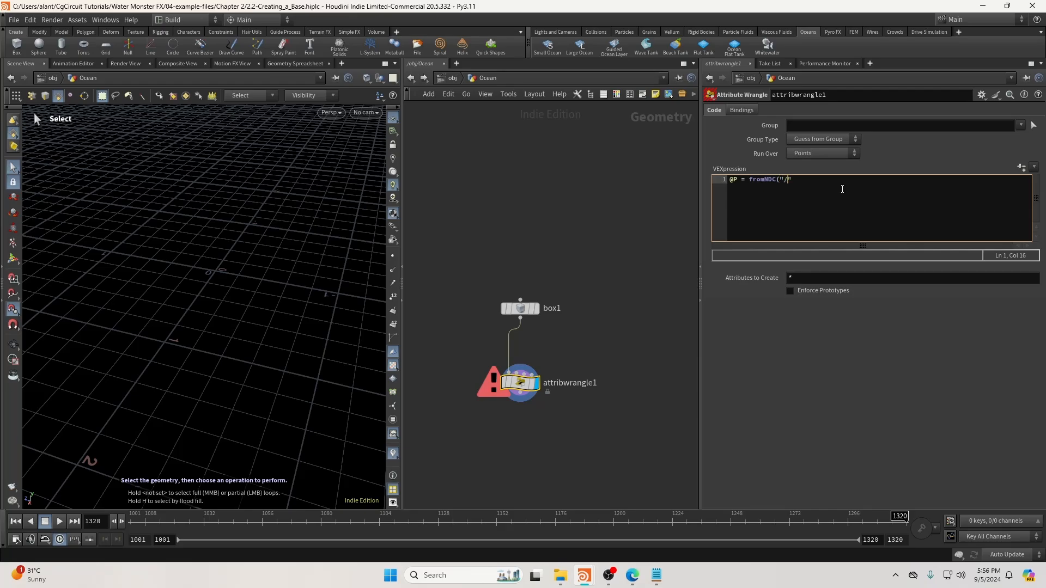
Complete the wrangle code as @P = fromNDC("/obj/RenderCam", @P);.
type("\"/obj/RenderCam\", @")
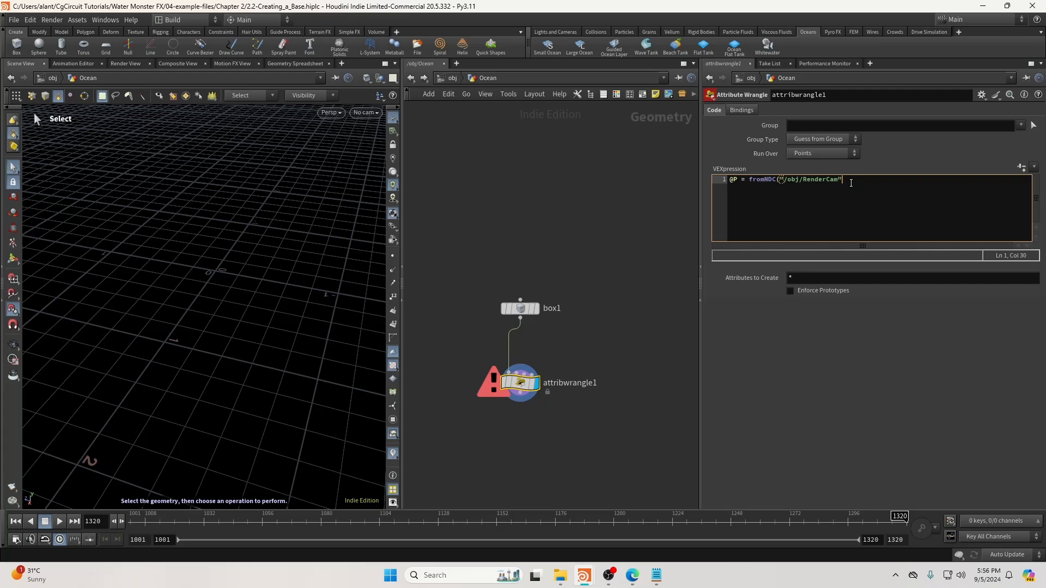
type("P);")
mouse_move(297, 348)
left_mouse_down()
mouse_move(273, 299)
mouse_move(152, 362)
mouse_move(289, 334)
left_mouse_up()
key("z")
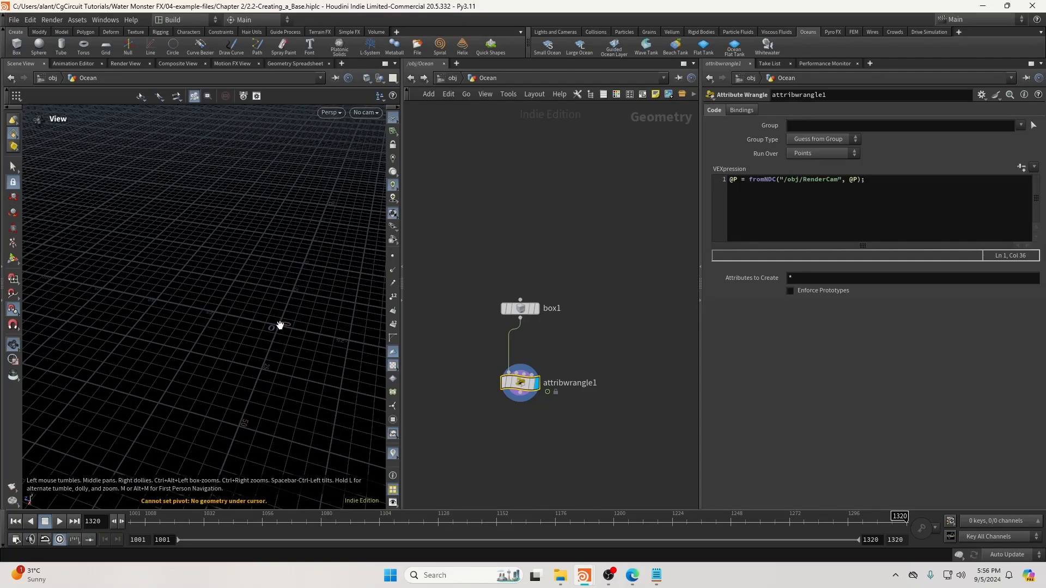
scroll(289, 322, "down", 5)
key("s")
scroll(329, 361, "down", 5)
Set box1's Size Z to 7000 and its Center X and Y to 0.5.
left_click(520, 308)
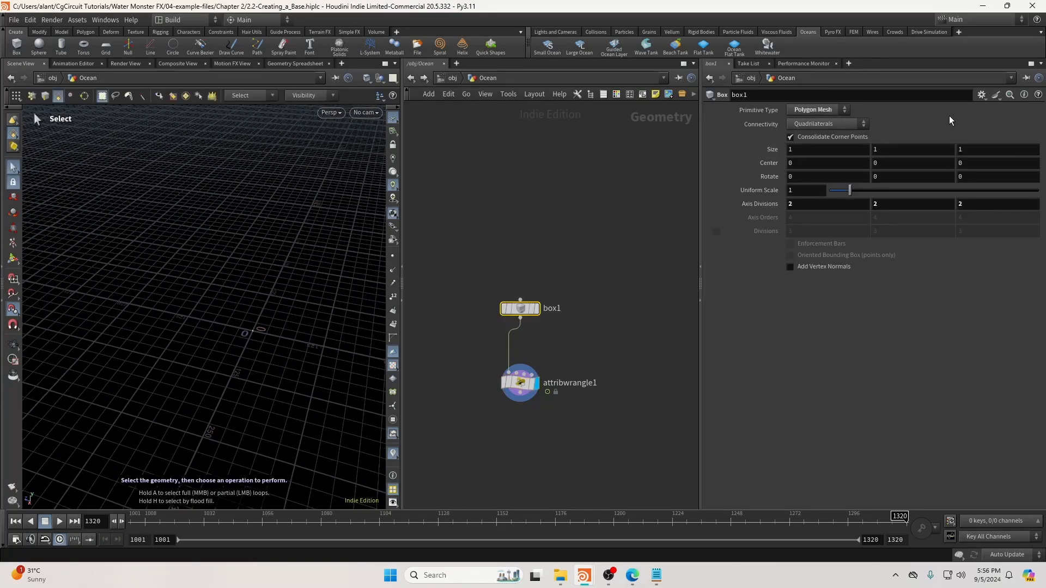
key("Return")
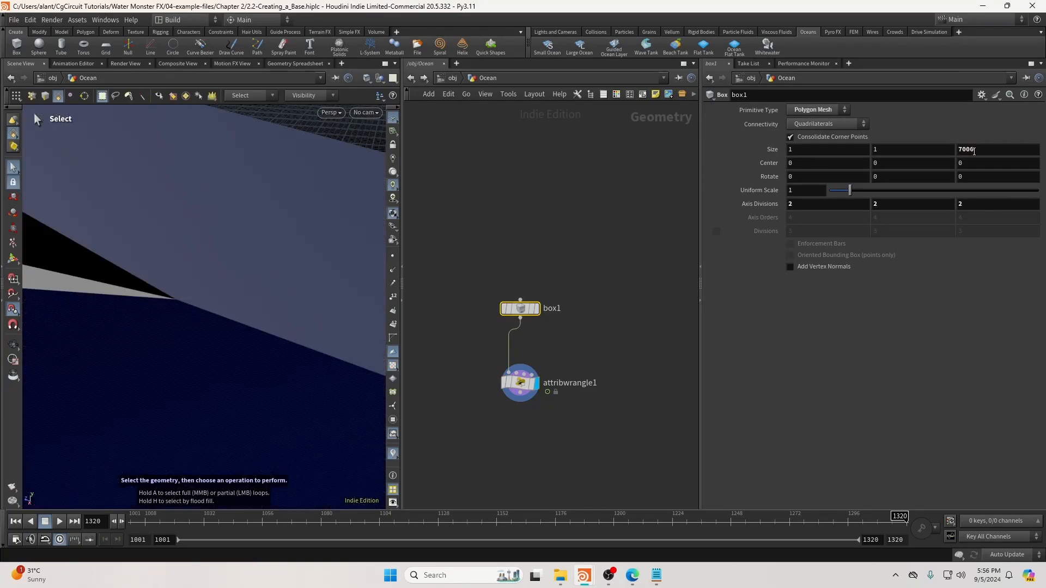
right_click_drag(158, 253, 87, 310, "alt")
left_click_drag(86, 310, 263, 302, "alt")
right_click(990, 145)
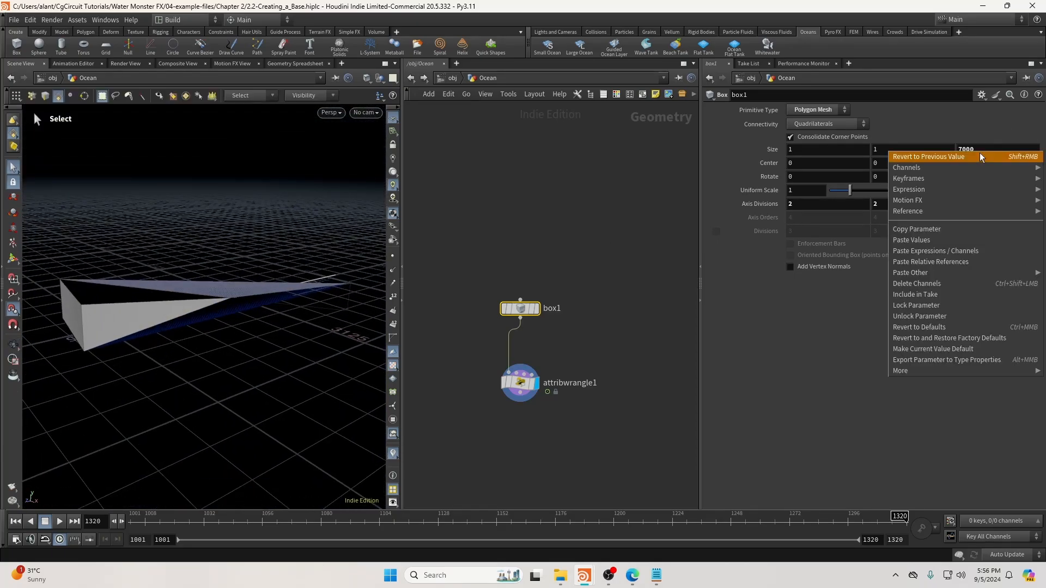
left_click(813, 165)
type(".5")
key("Tab")
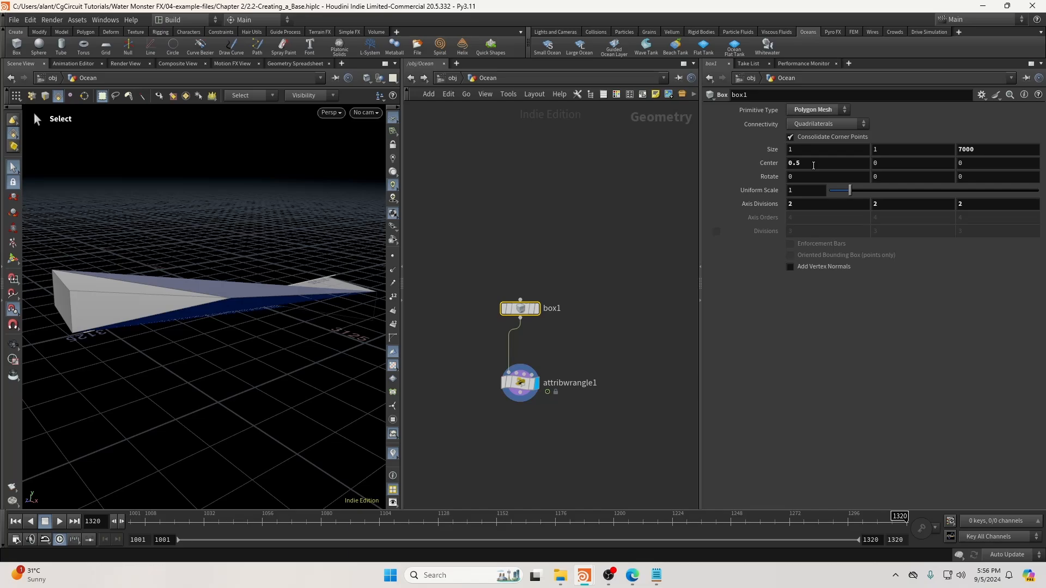
type("0.5")
key("Return")
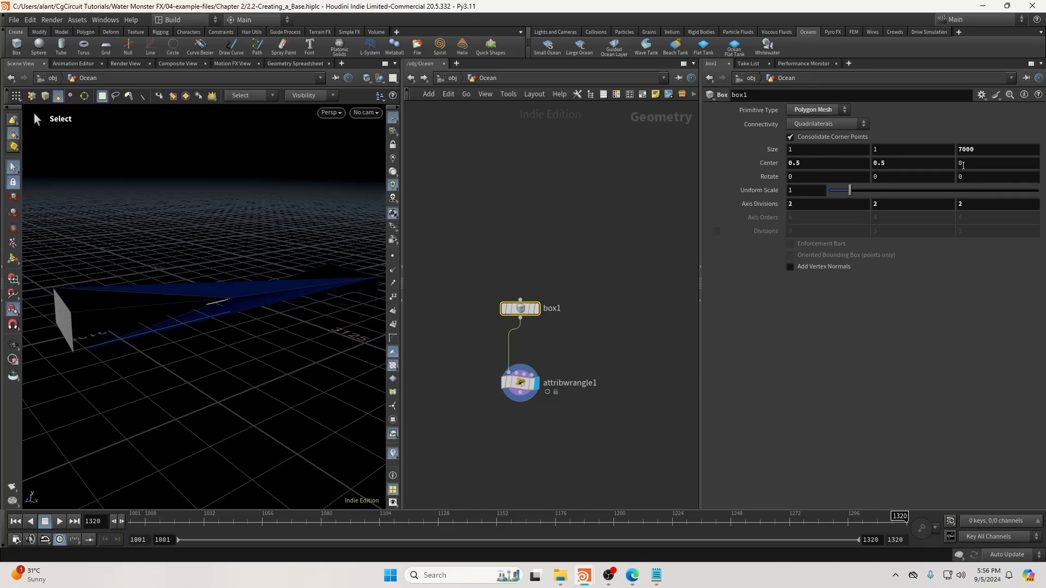
Set box1's Center Z to -ch("sizez")/2, negative half its Z size.
right_click(962, 165)
left_click(975, 147)
right_click(975, 147)
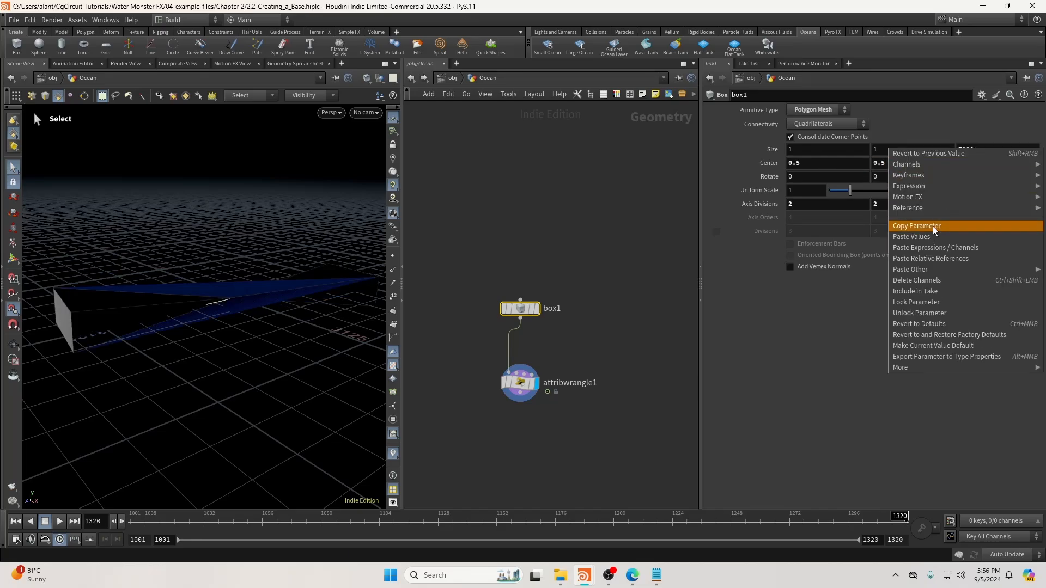
left_click(936, 228)
right_click(972, 163)
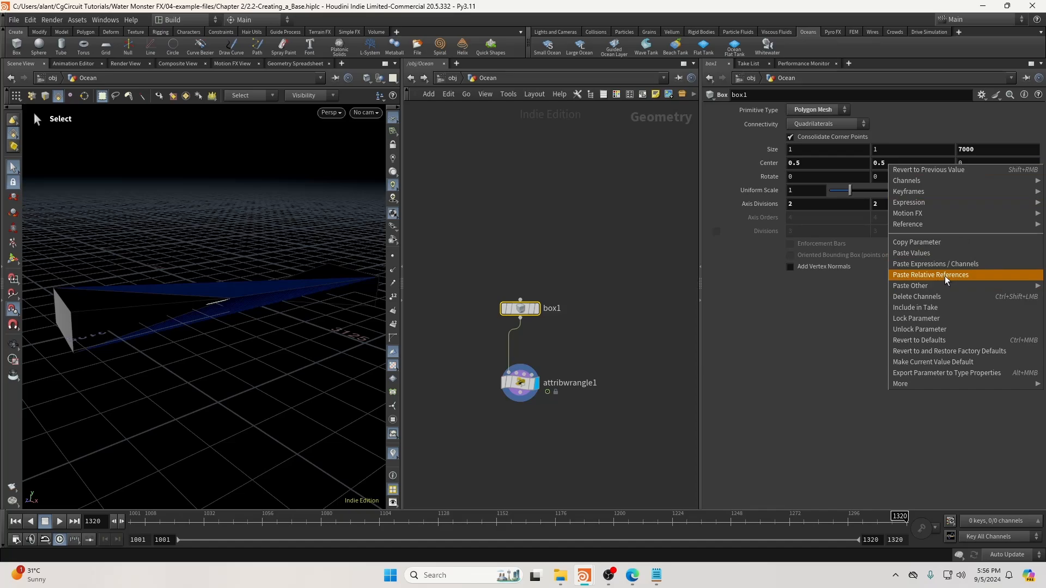
left_click(946, 275)
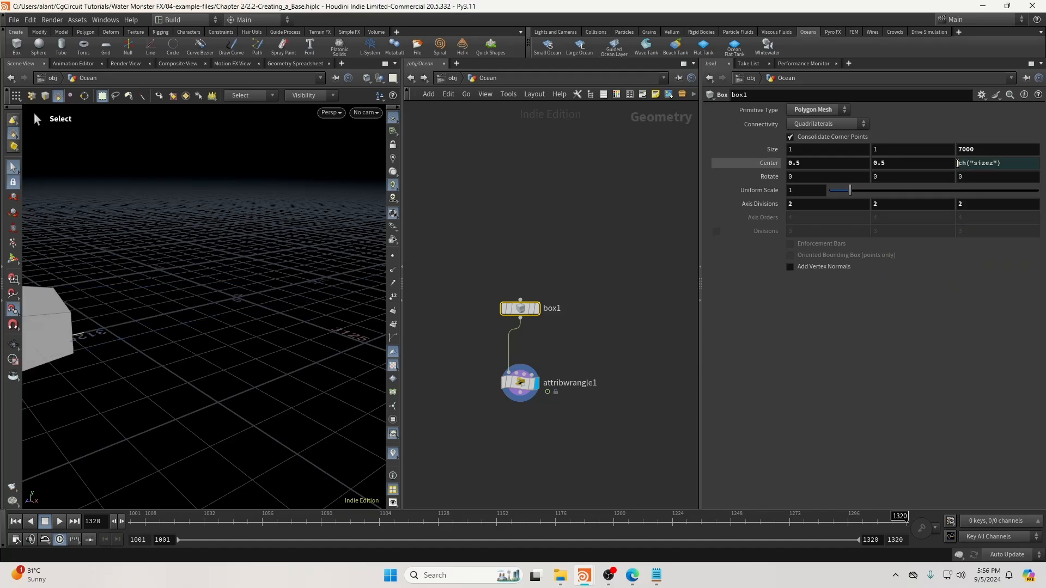
left_click(957, 163)
type("-")
type("/")
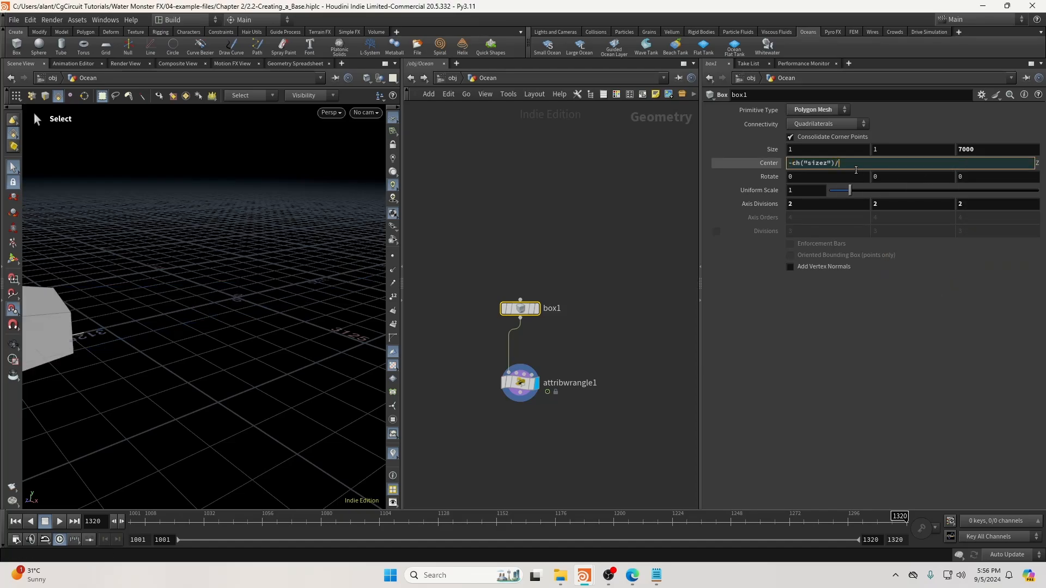
type("2")
key("Return")
left_click_drag(315, 284, 315, 361, "alt")
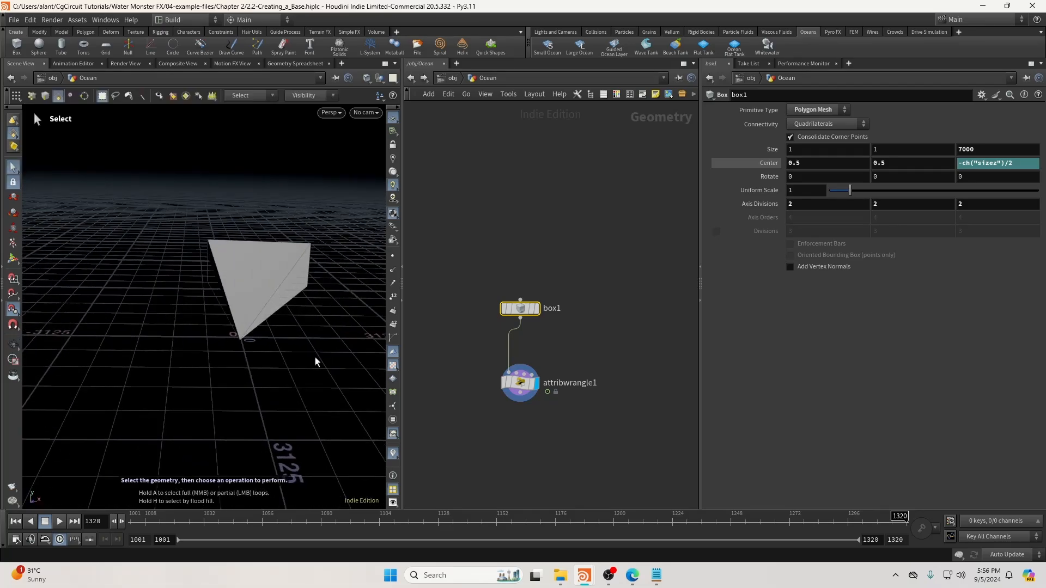
Review the camera frustum at frame 1155, then start a new node off the wrangle.
left_click_drag(193, 519, 609, 515)
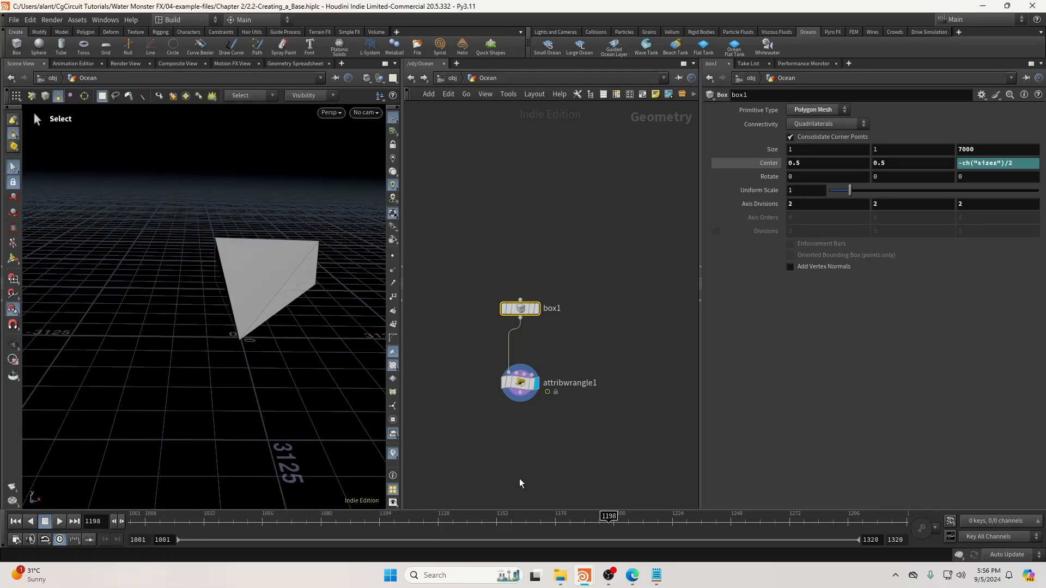
left_click(520, 383)
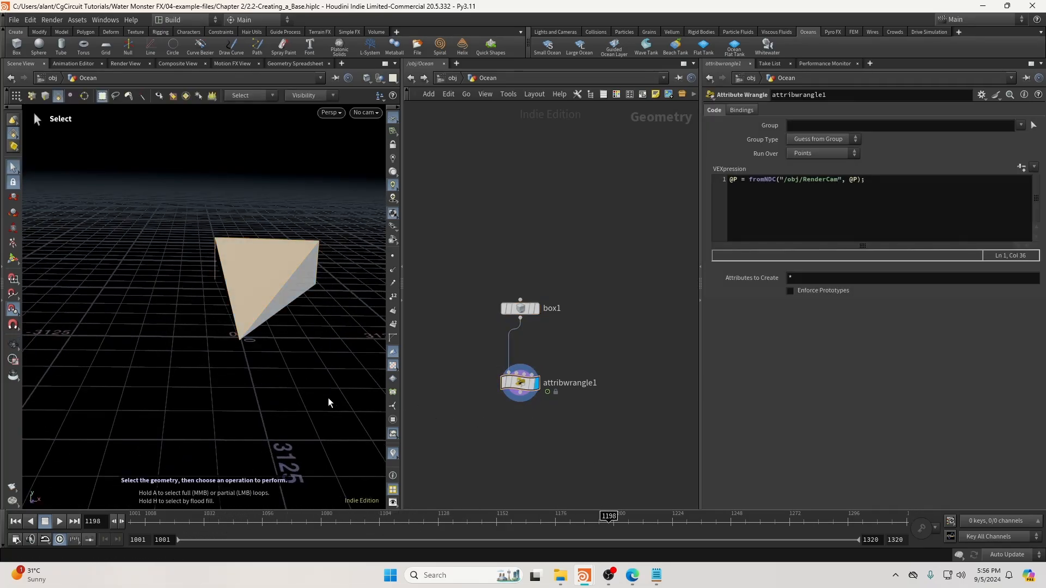
left_click_drag(609, 517, 503, 517)
left_click_drag(233, 318, 256, 300, "alt")
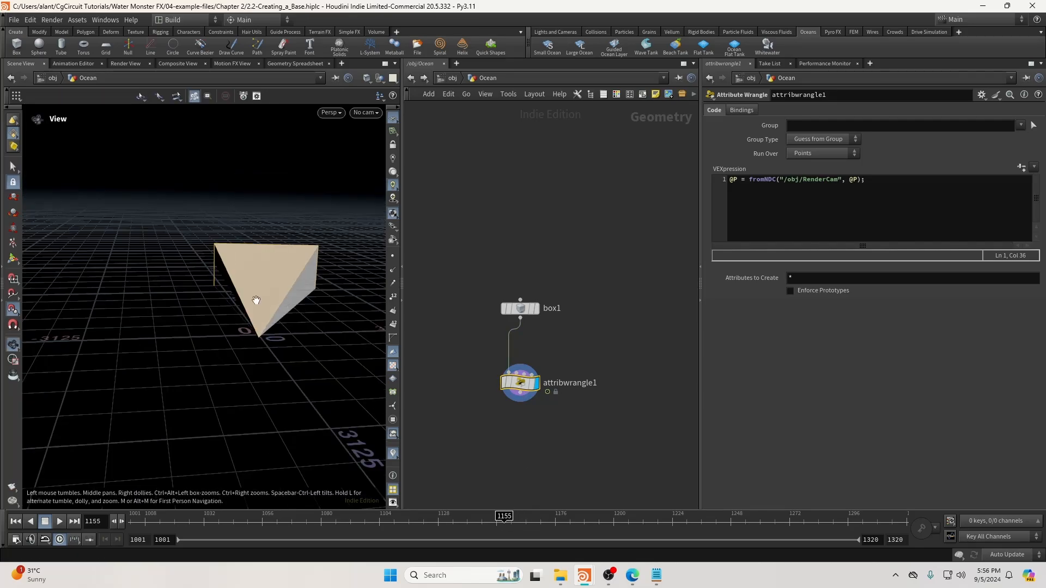
key("s")
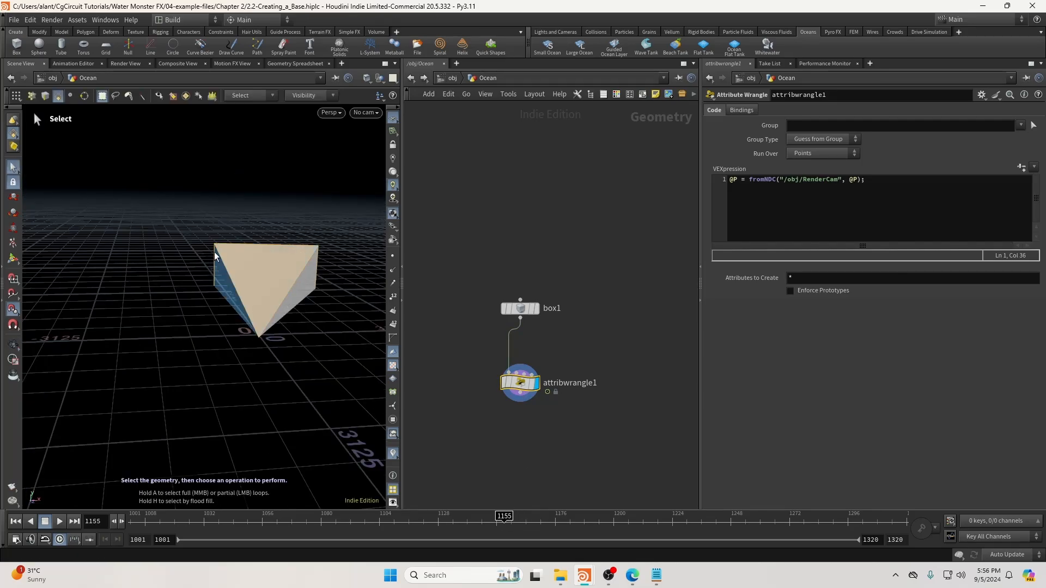
middle_click_drag(581, 441, 620, 372)
left_click(558, 328)
key("Tab")
Add a Trail node under the wrangle with Trail Length 320 and move the timeline to frame 1320.
type("tera")
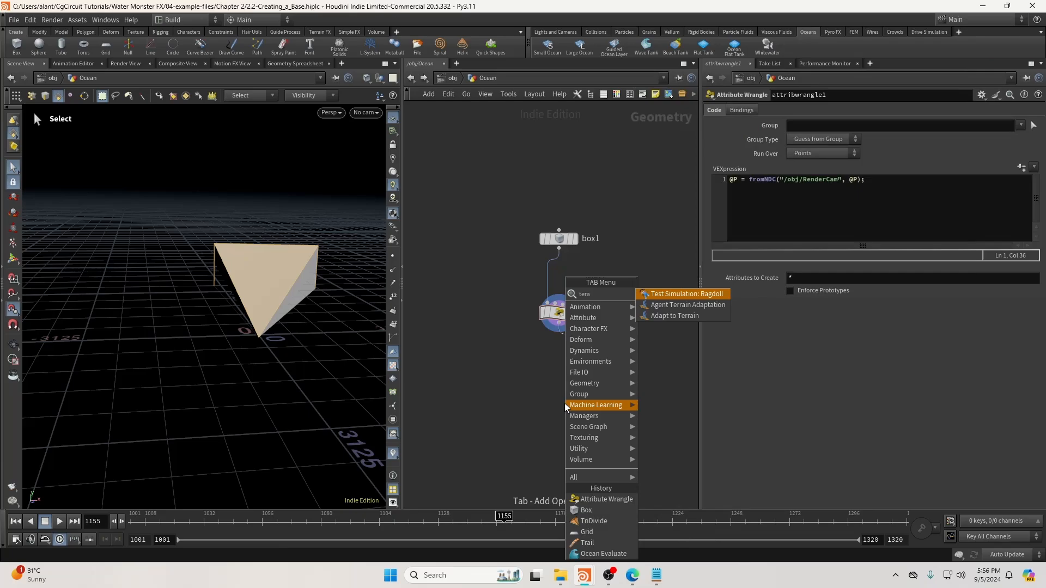
key("BackSpace")
key("BackSpace")
key("BackSpace")
type("ra")
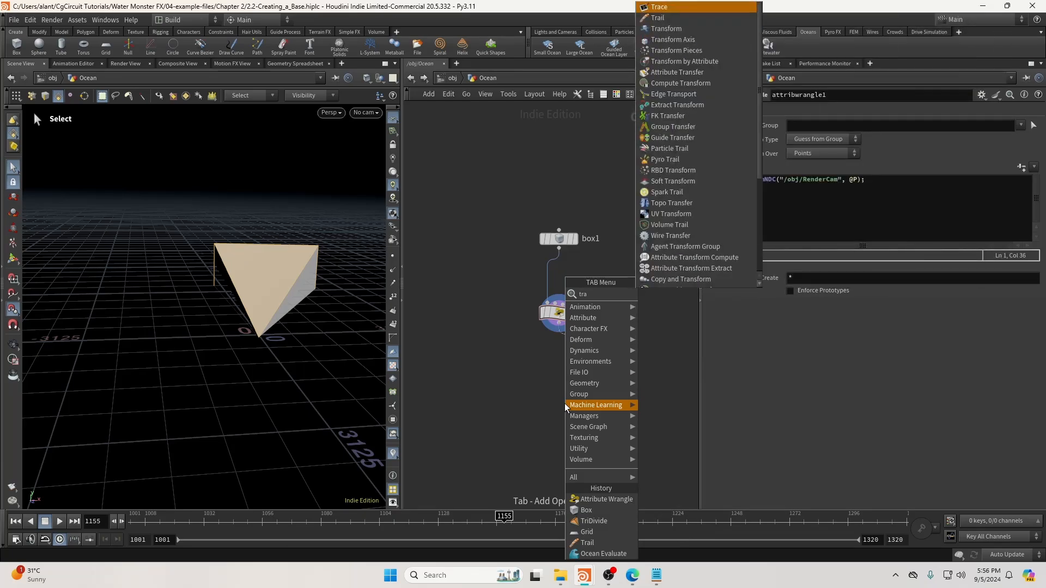
type("il")
key("Return")
left_click(565, 404)
left_click_drag(564, 404, 556, 395)
left_click(576, 396)
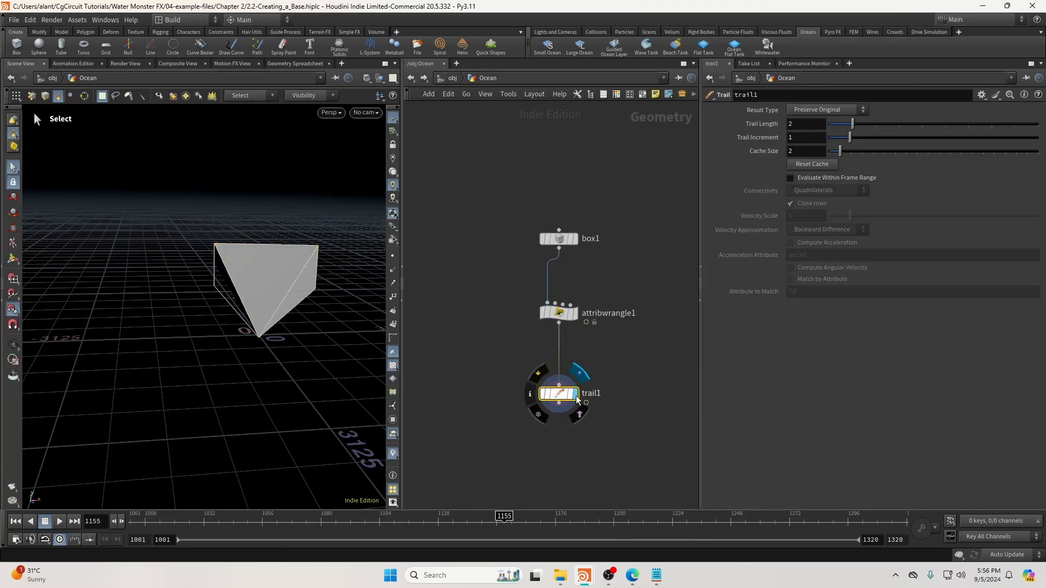
left_click(791, 124)
type("320")
key("Return")
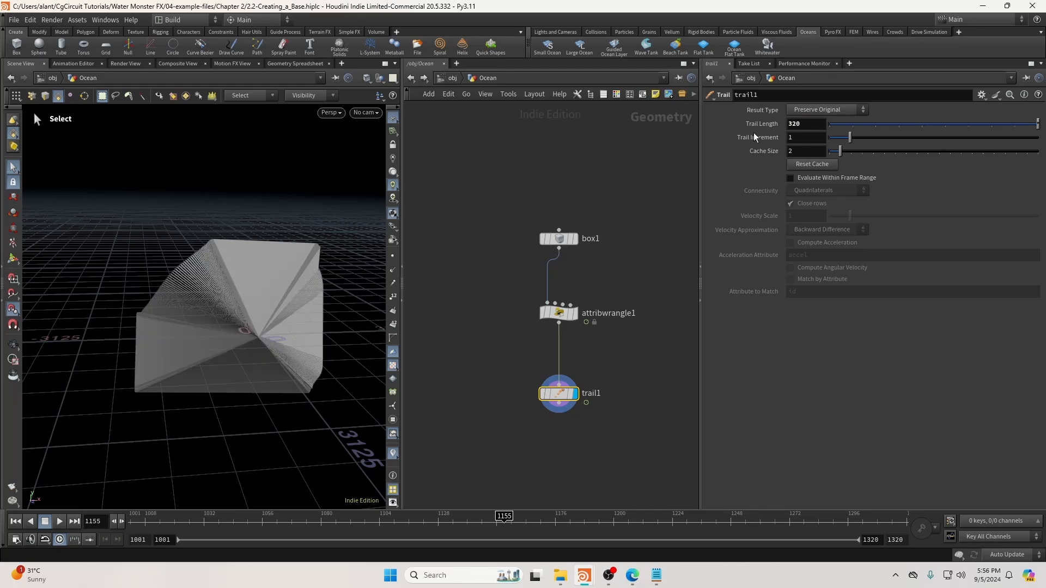
left_click_drag(512, 520, 982, 517)
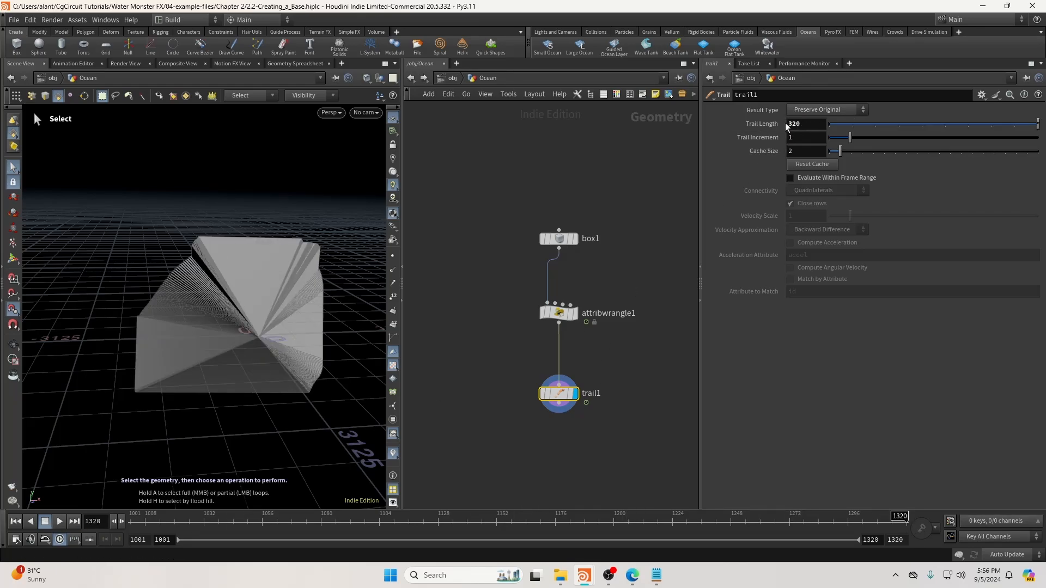
Add a Time Shift node under trail1 with its frame fixed at 1320.
middle_click_drag(587, 339, 578, 280)
left_click_drag(493, 318, 516, 332)
key("Tab")
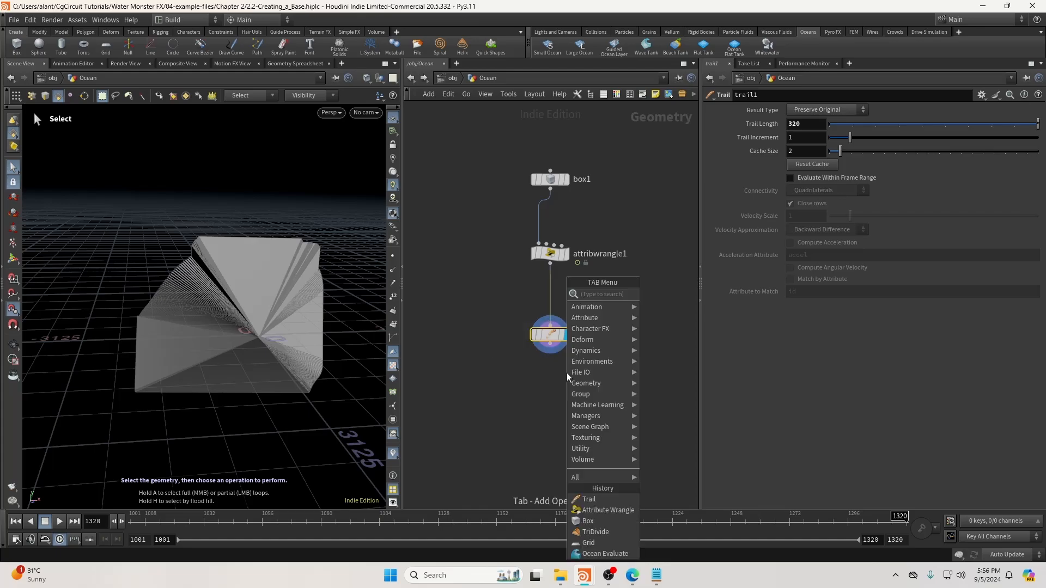
type("times")
key("Return")
left_click(550, 401)
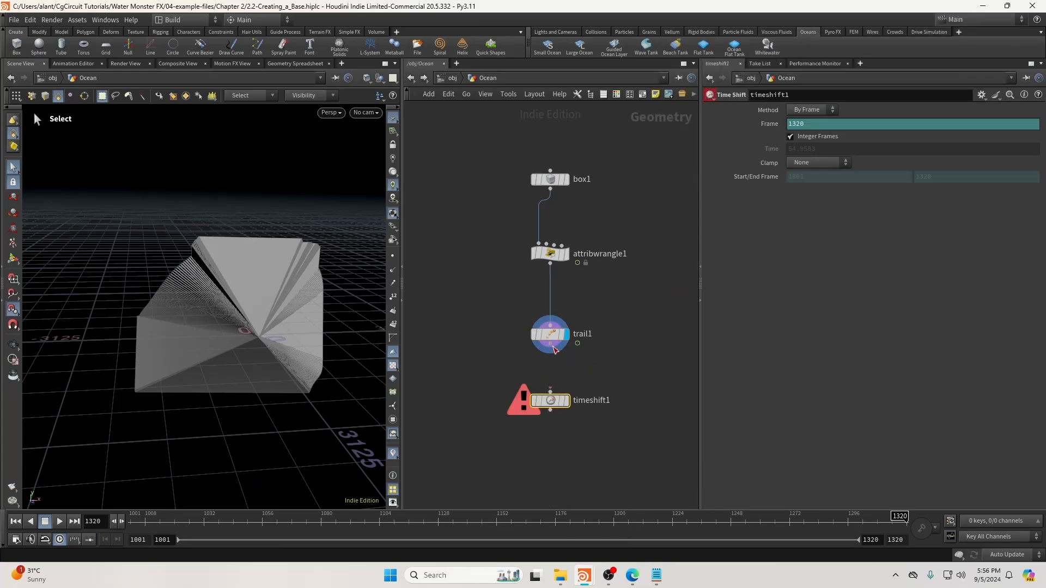
left_click(559, 403)
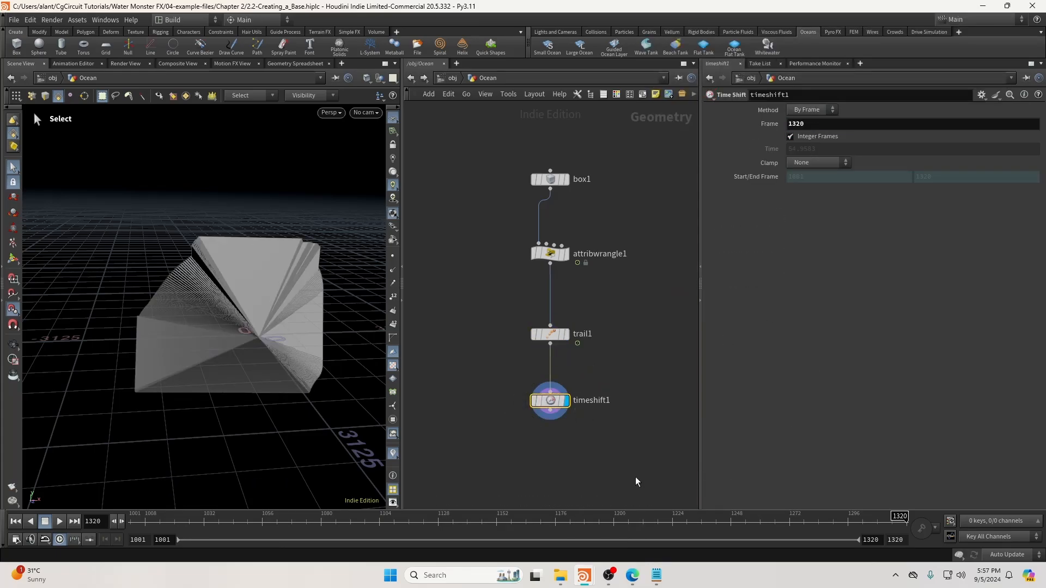
middle_click_drag(580, 468, 550, 381)
left_click(550, 381)
Add VDB from Polygons under timeshift1 with Voxel Size 25 and check its voxel count.
key("Tab")
type("vdbf")
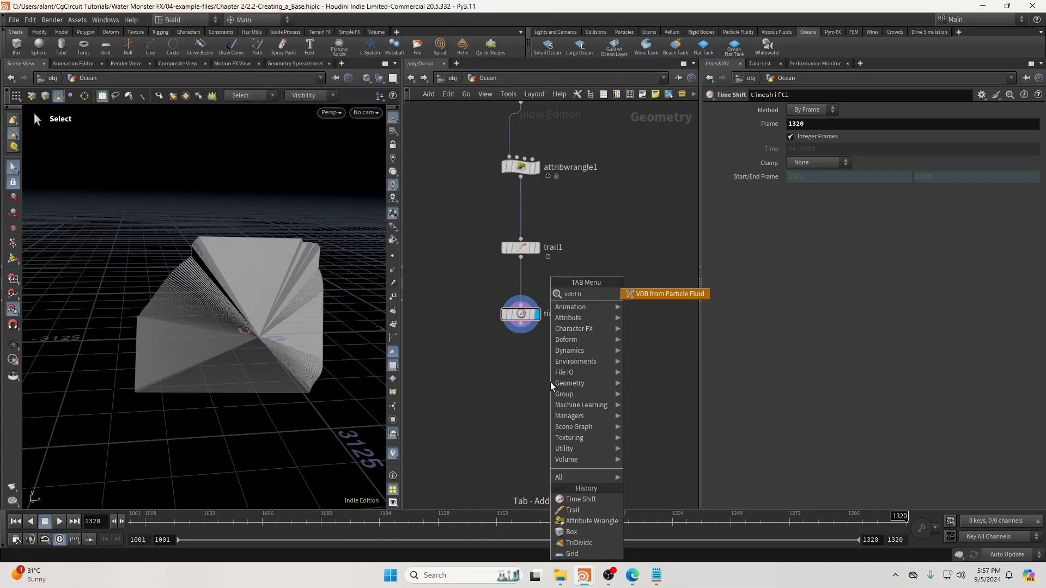
key("BackSpace")
type("from po")
key("Return")
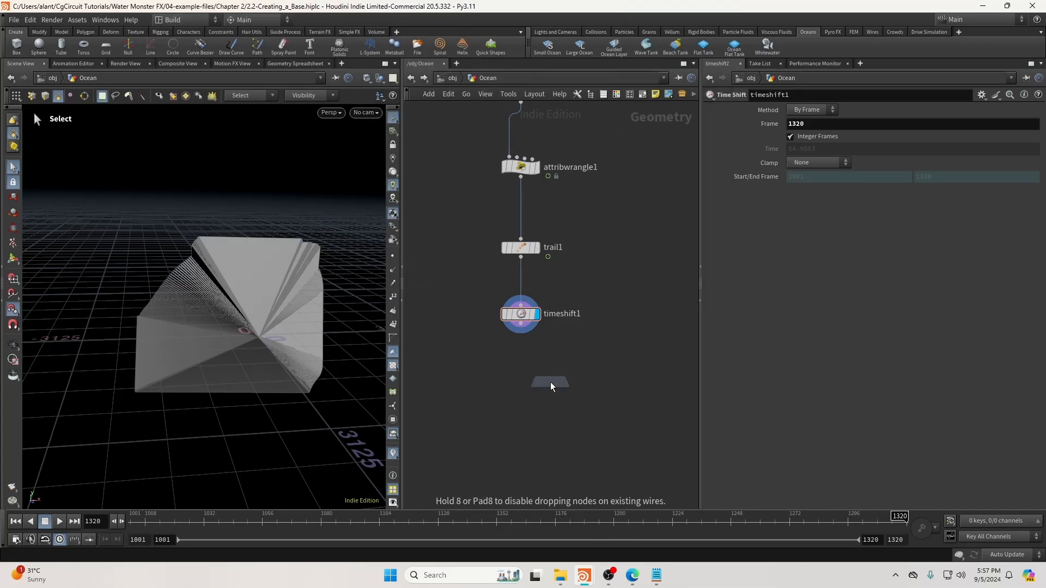
left_click(530, 398)
double_click(811, 111)
type("25")
left_click(623, 338)
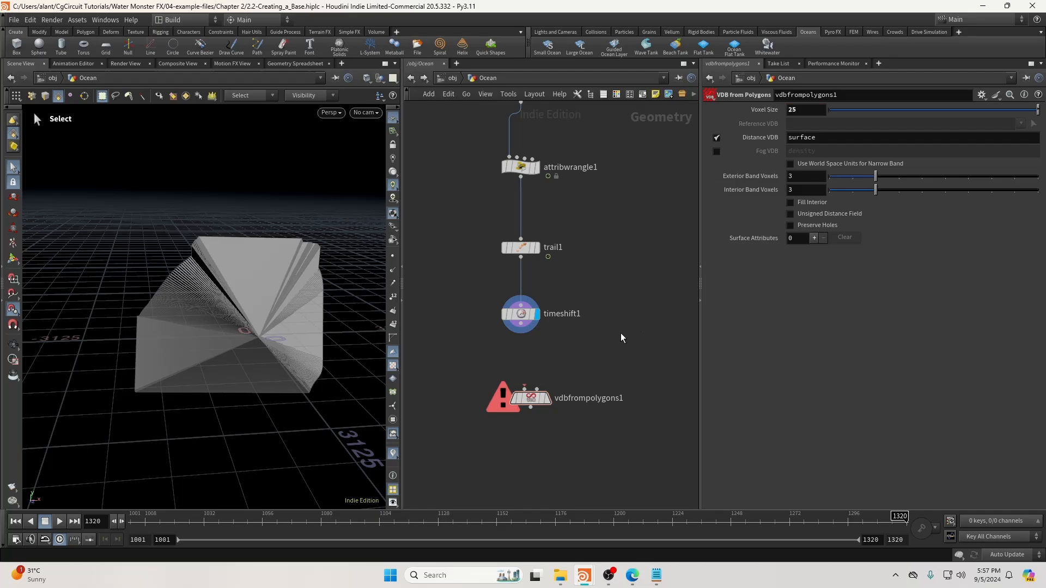
left_click(546, 398)
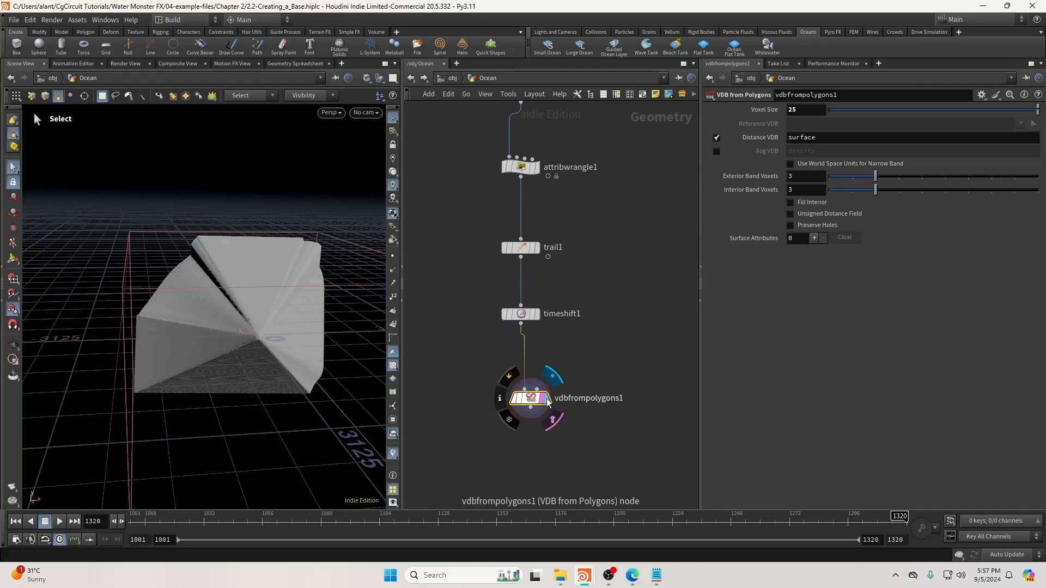
middle_click(540, 402)
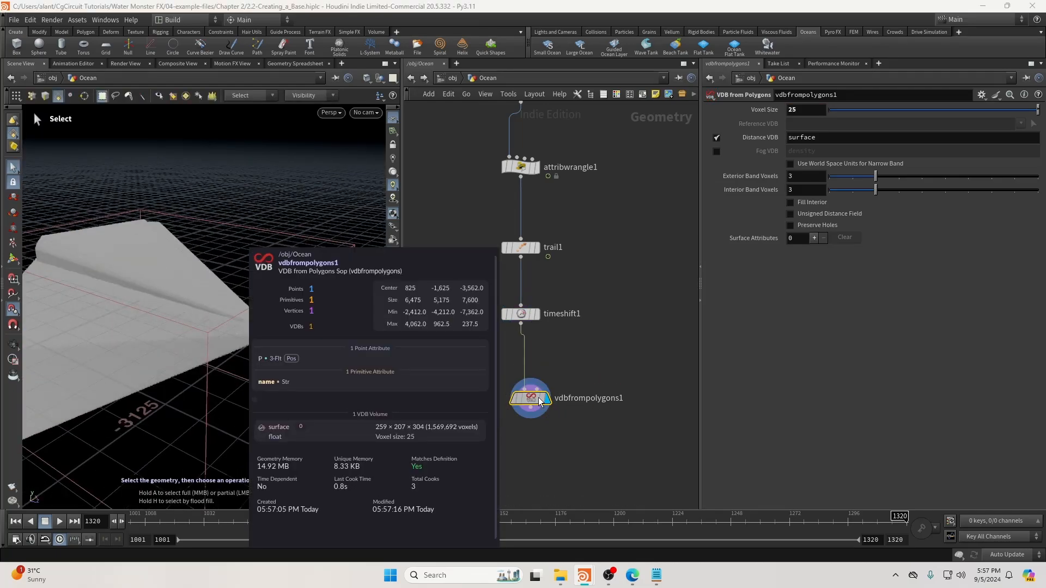
left_click_drag(539, 399, 529, 392)
left_click_drag(223, 324, 291, 324, "alt")
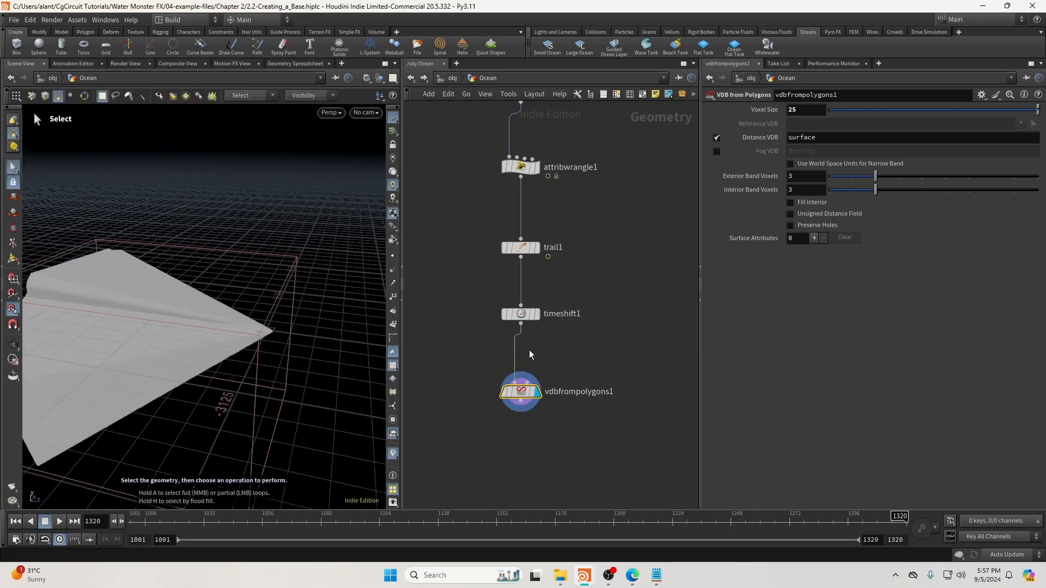
scroll(526, 354, "down", 4)
scroll(613, 300, "up", 1)
Display the time-shifted frustum over the grid template, then center tridivide1 in the network.
left_click(511, 352)
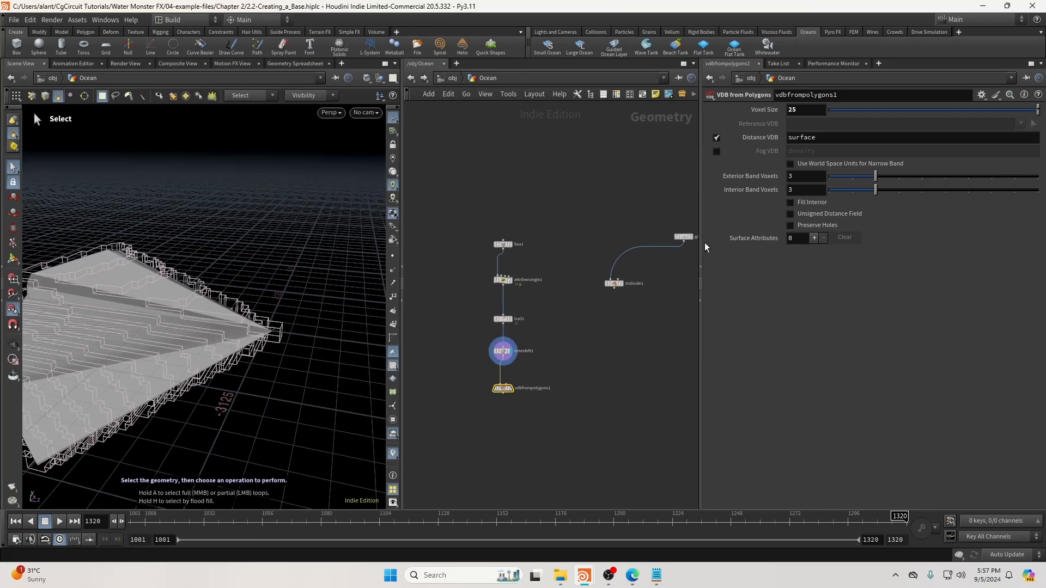
left_click(689, 238)
left_click(612, 337)
left_click_drag(245, 327, 133, 375, "alt")
scroll(516, 351, "up", 2)
scroll(250, 289, "up", 1)
scroll(667, 283, "up", 1)
middle_click_drag(665, 285, 593, 219)
left_click(687, 179)
left_click(588, 205)
Add a Group Create node after tridivide1 making point group InCam, bounded by volume.
middle_click_drag(585, 410, 601, 299)
key("Tab")
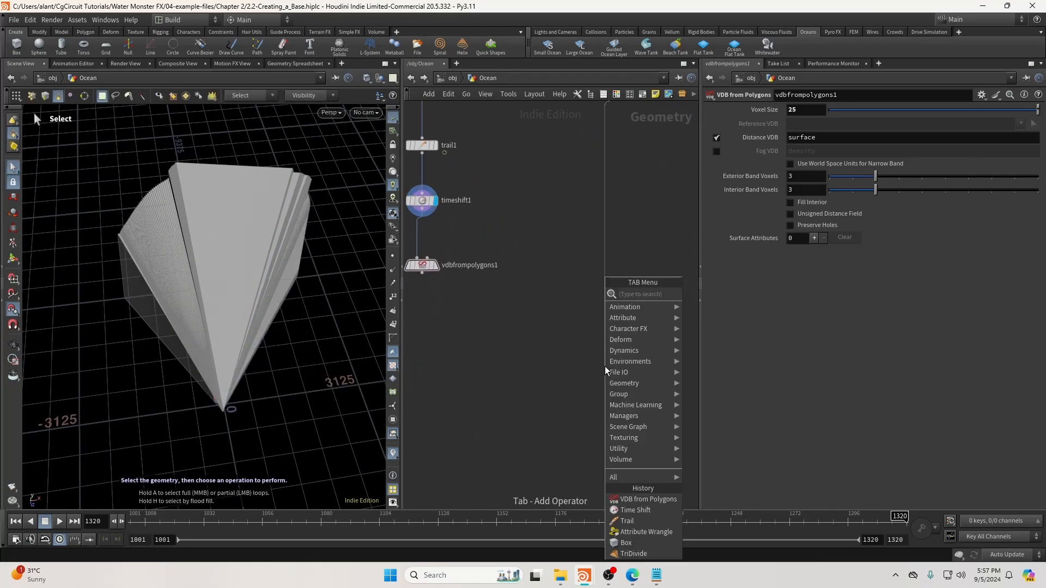
type("create g")
key("Return")
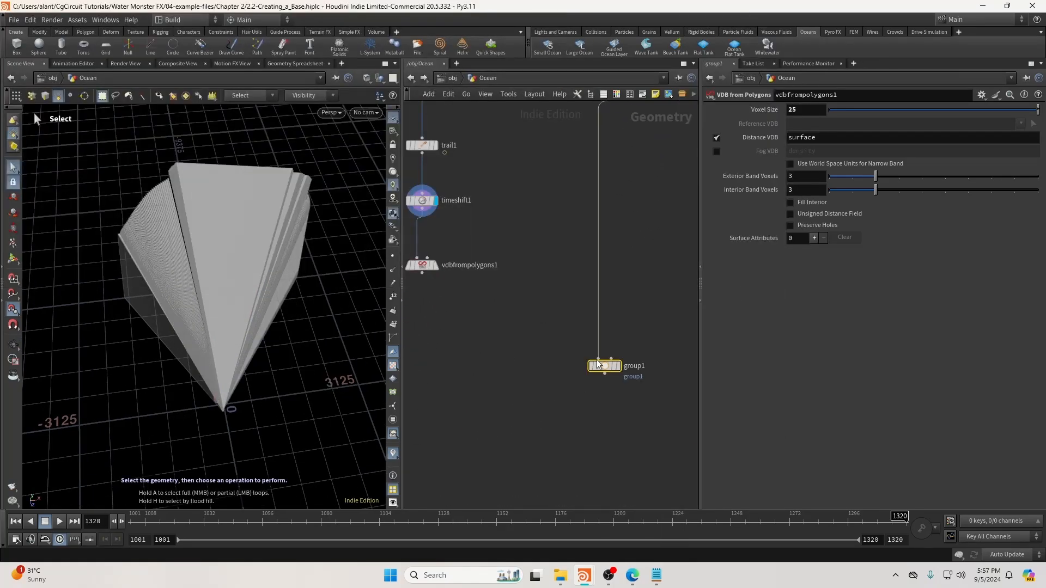
left_click(815, 124)
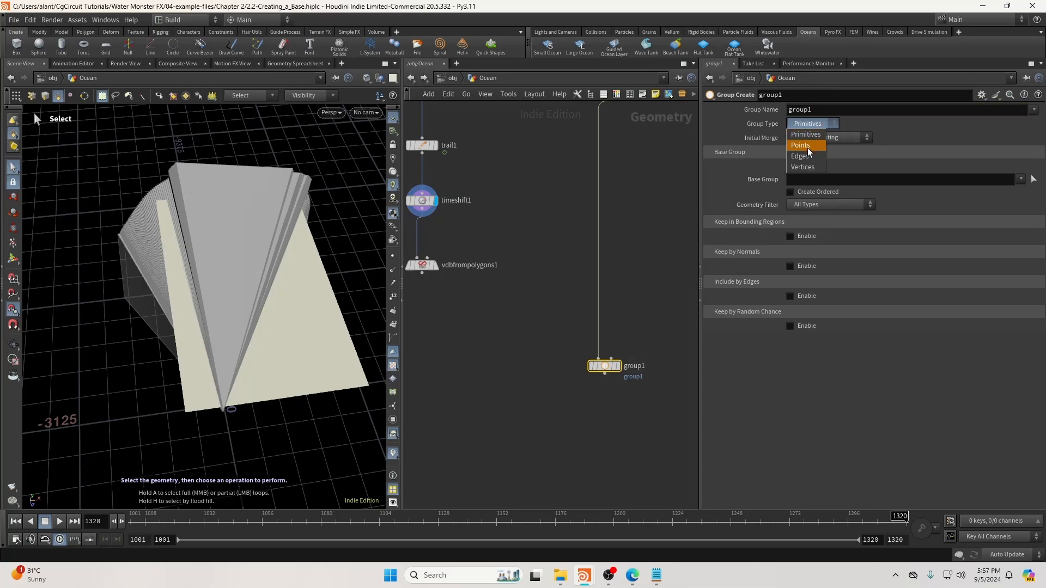
left_click(809, 144)
left_click_drag(825, 110, 733, 121)
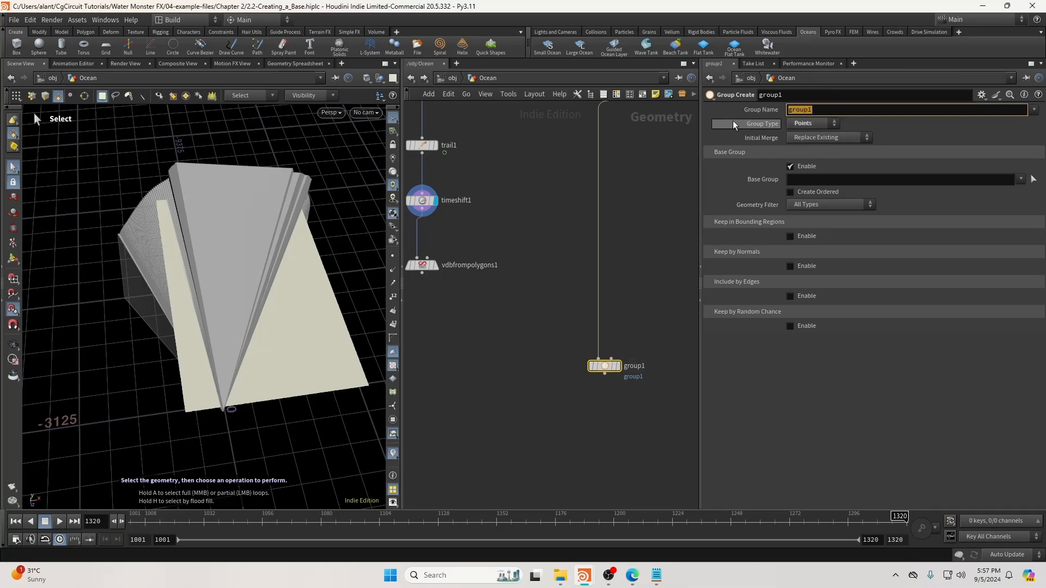
type("InCam")
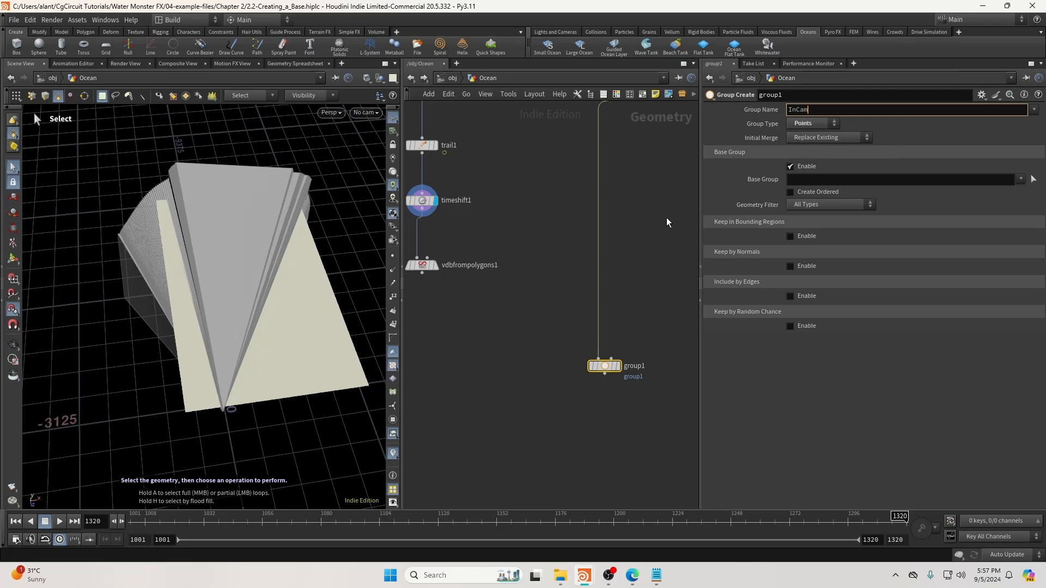
left_click(791, 166)
left_click(799, 200)
left_click(823, 210)
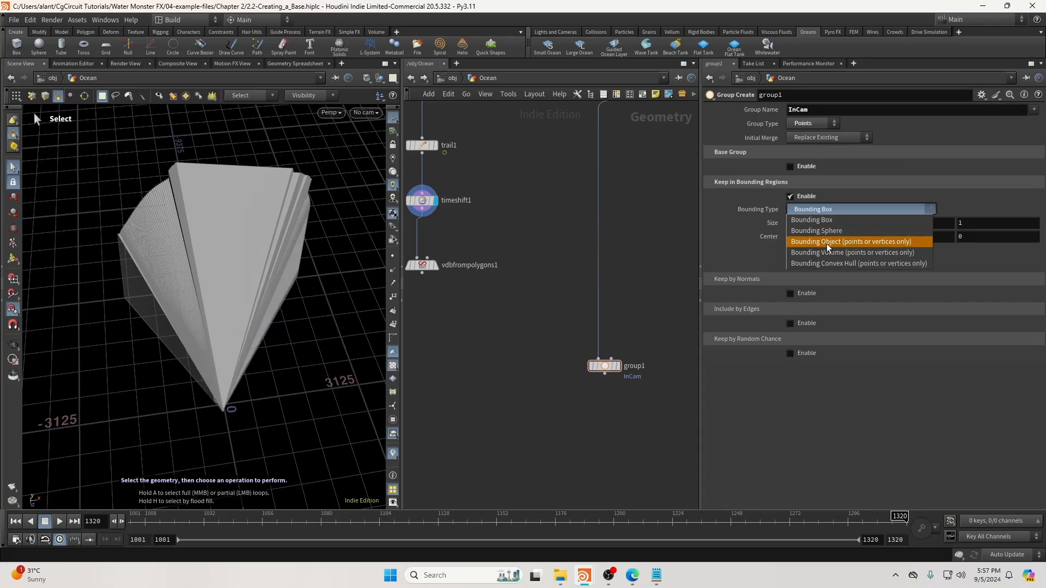
left_click(813, 253)
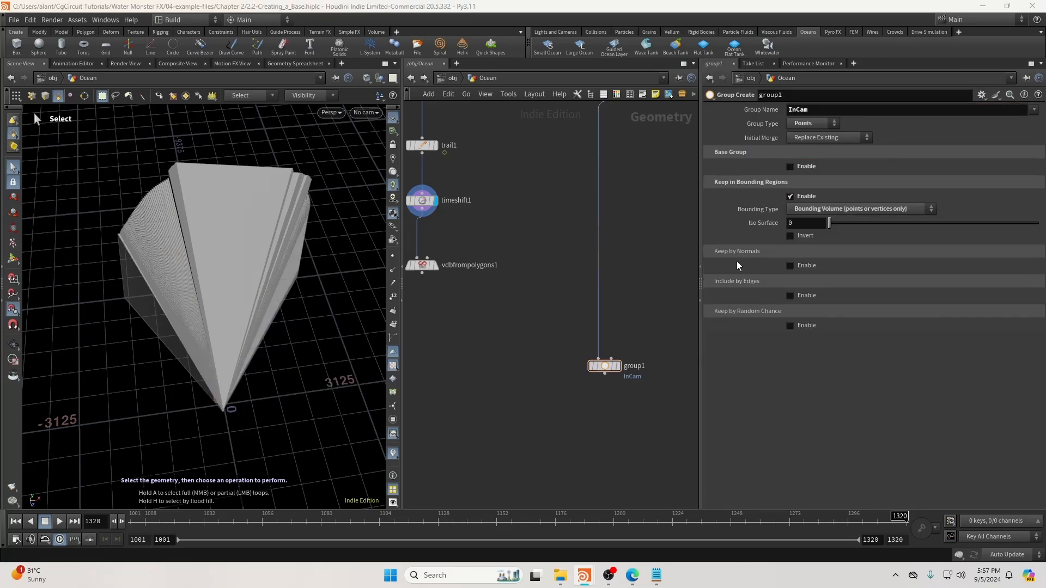
Wire the VDB in as the bounding volume and verify InCam holds 1,390,839 points.
middle_click_drag(609, 302, 635, 299)
left_click_drag(637, 356, 448, 270)
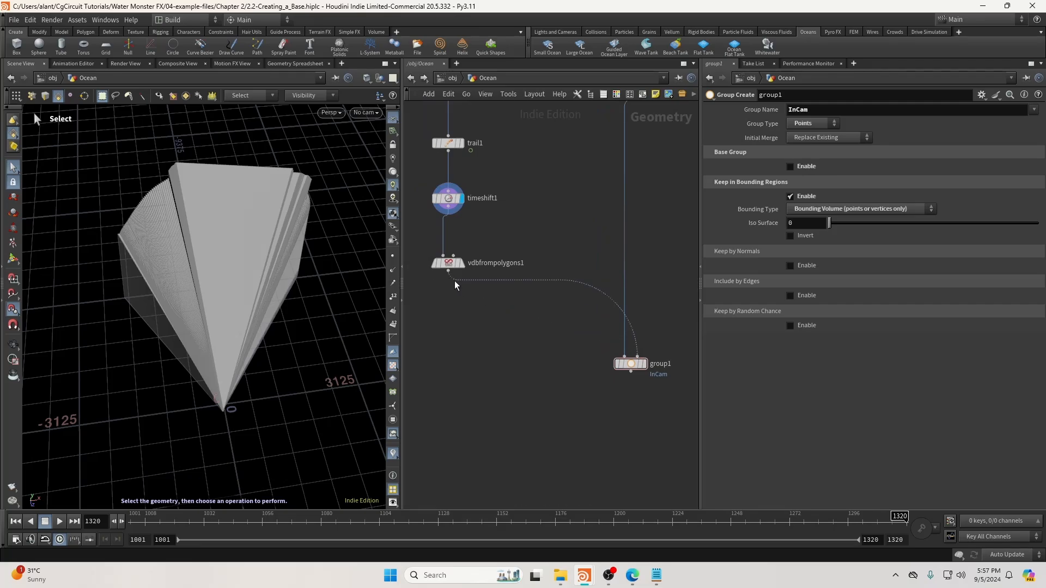
left_click(639, 366)
left_click(644, 364)
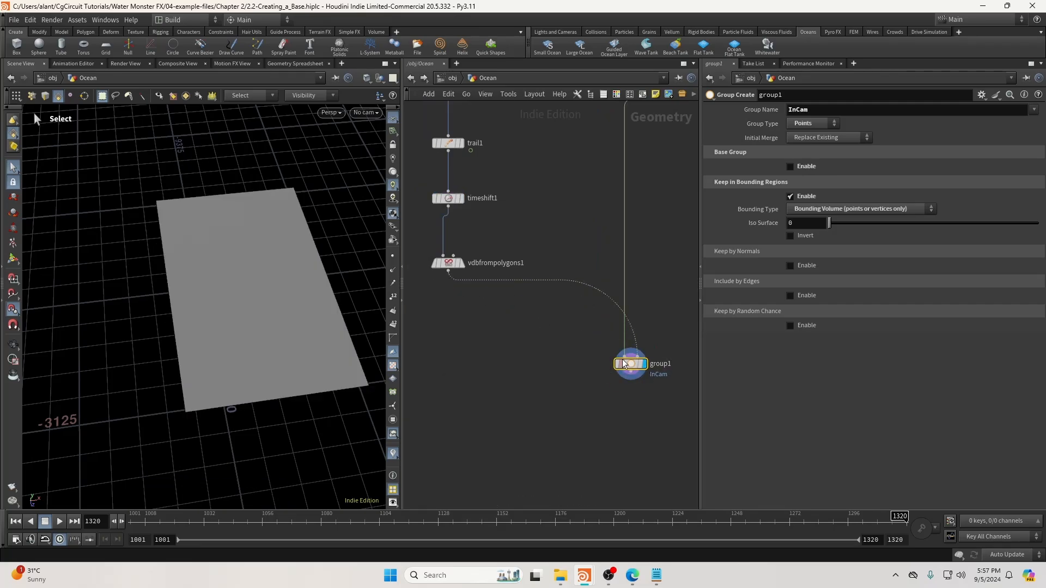
key("Escape")
left_click_drag(336, 348, 293, 302)
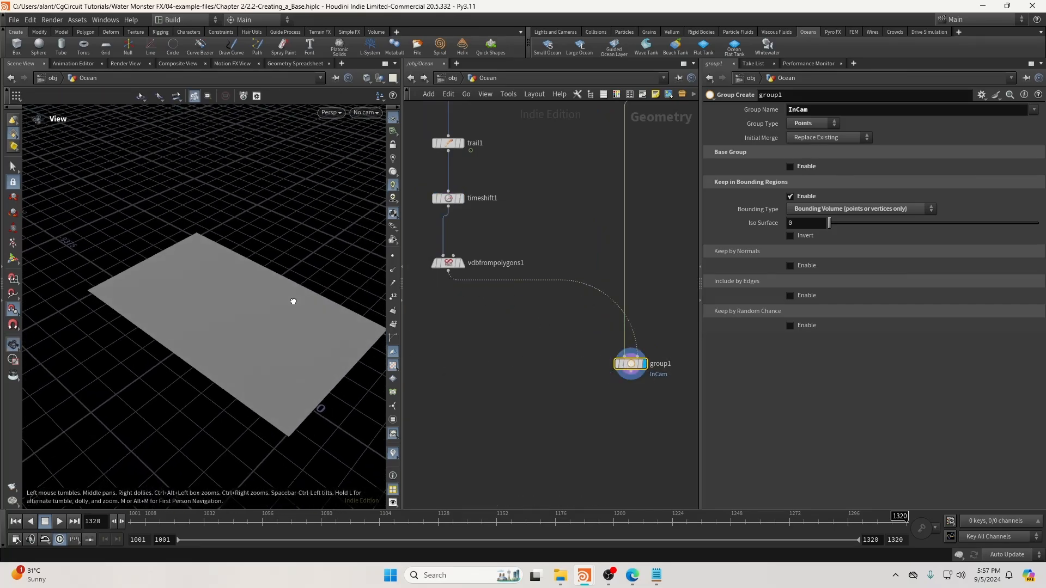
key("s")
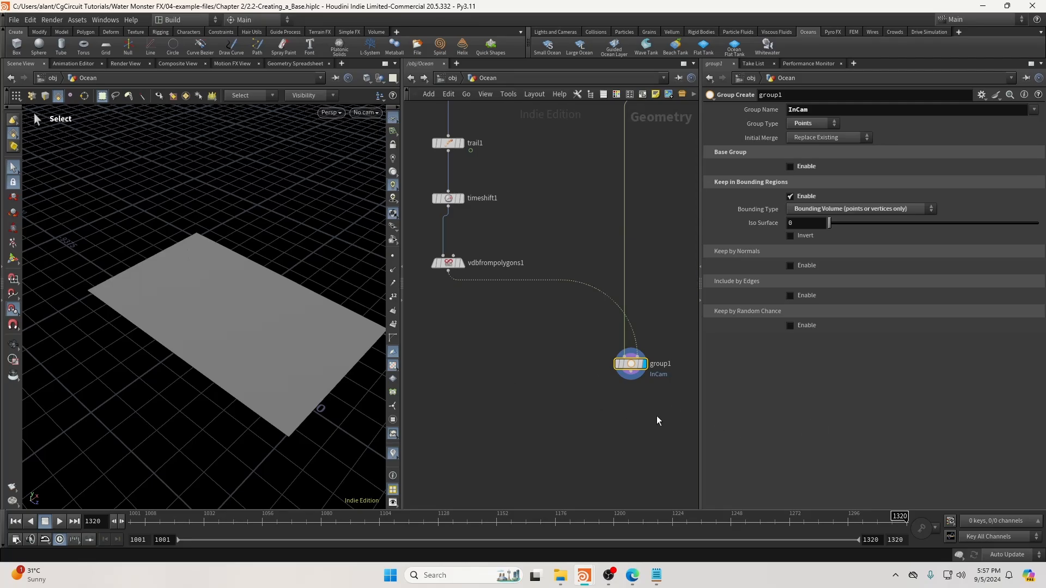
middle_click(633, 364)
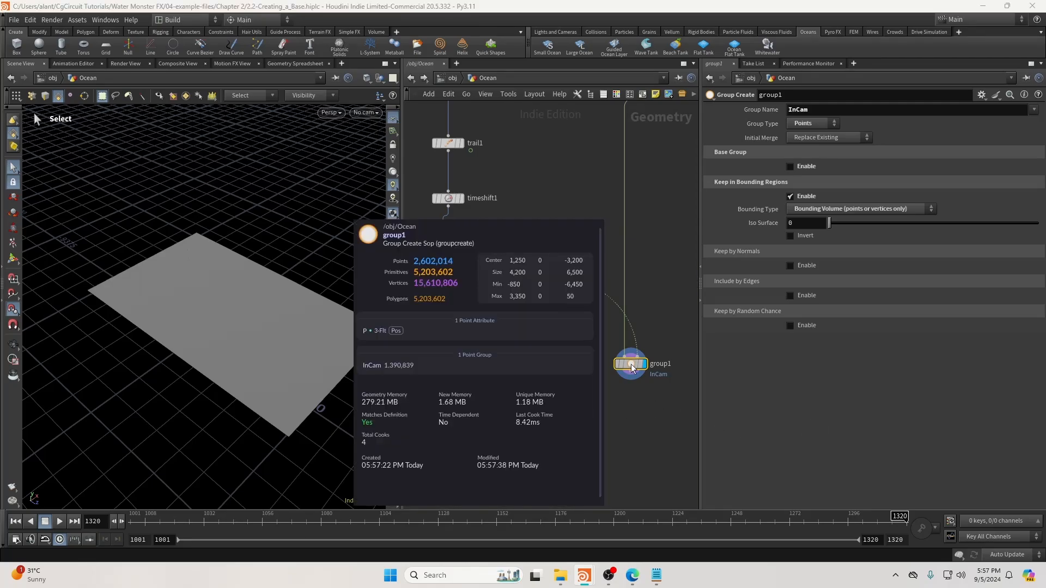
middle_click(640, 369)
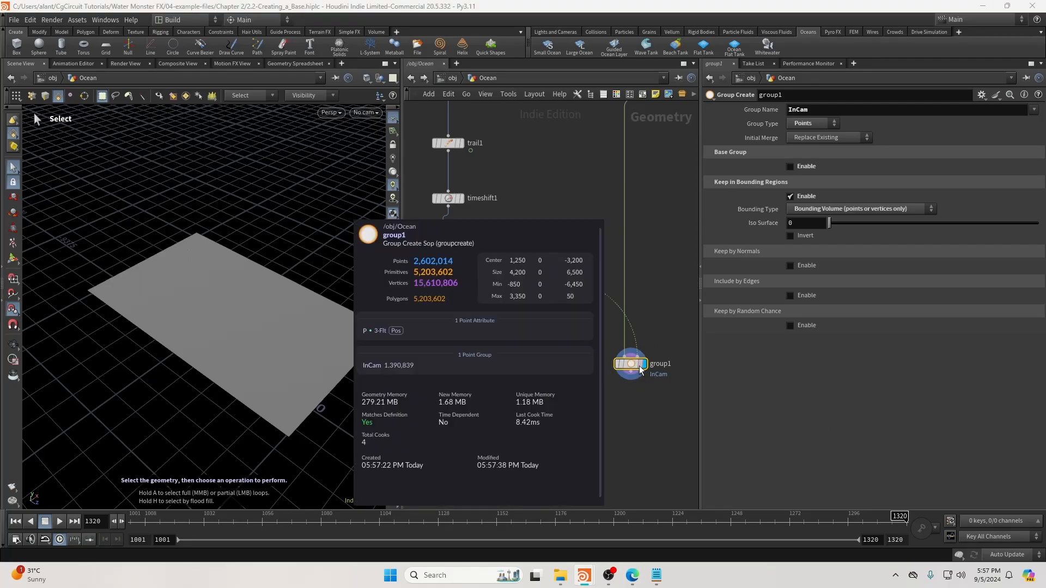
Add blast1 under group1 with Group InCam and Delete Non Selected enabled.
key("Tab")
type("blast")
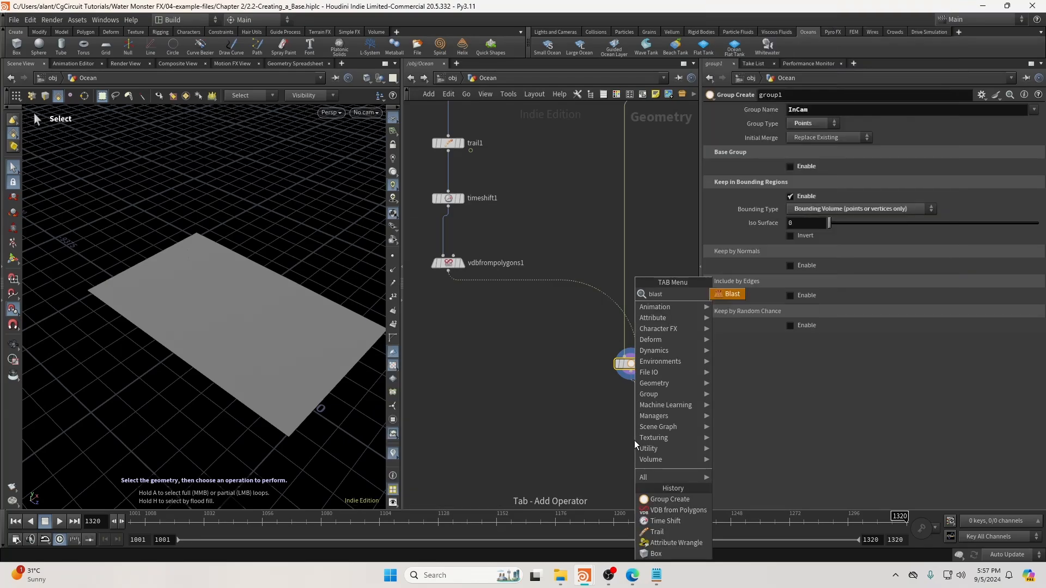
key("Return")
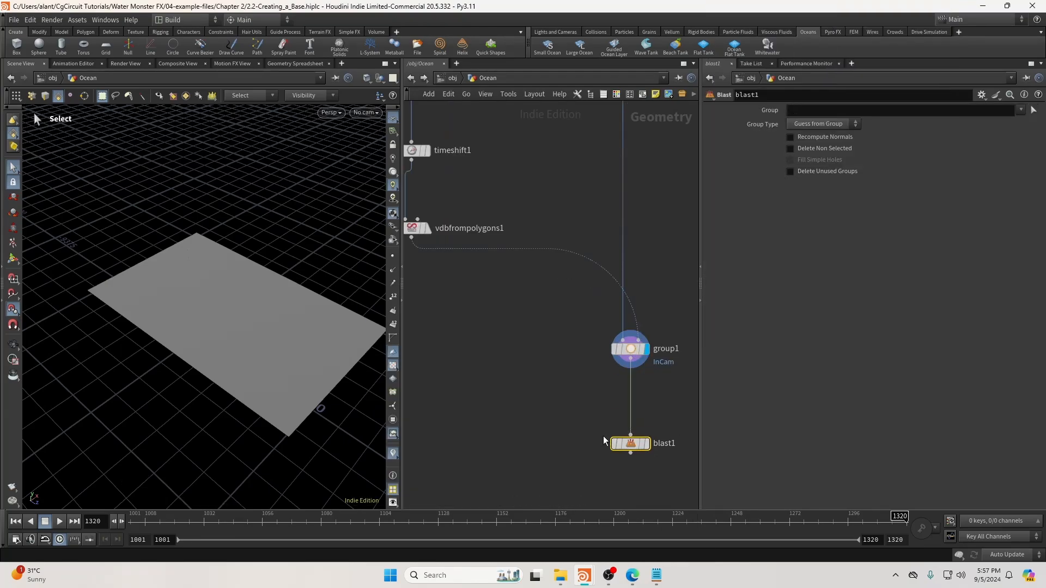
left_click(647, 444)
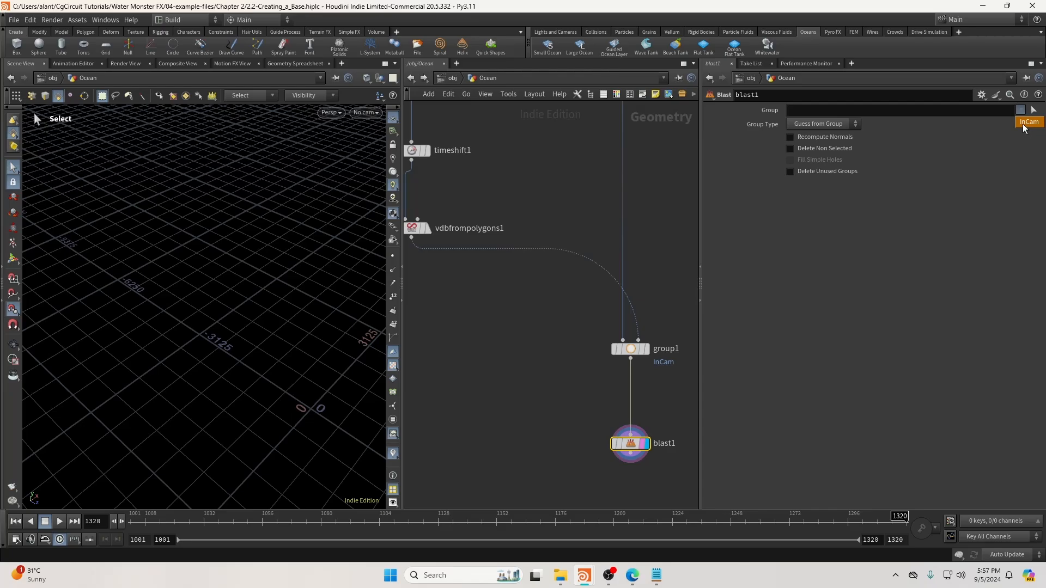
left_click(1023, 125)
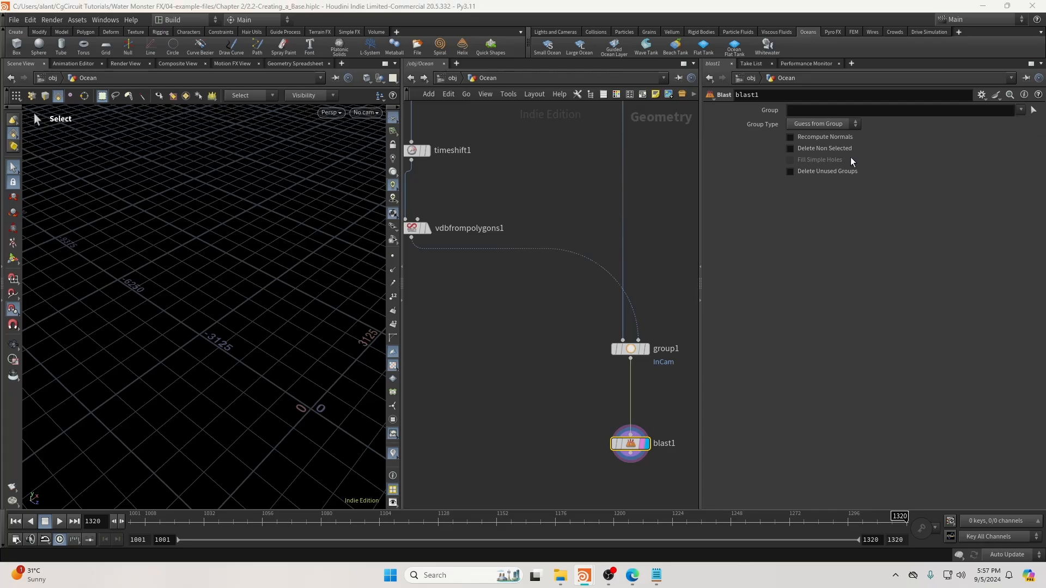
left_click(818, 149)
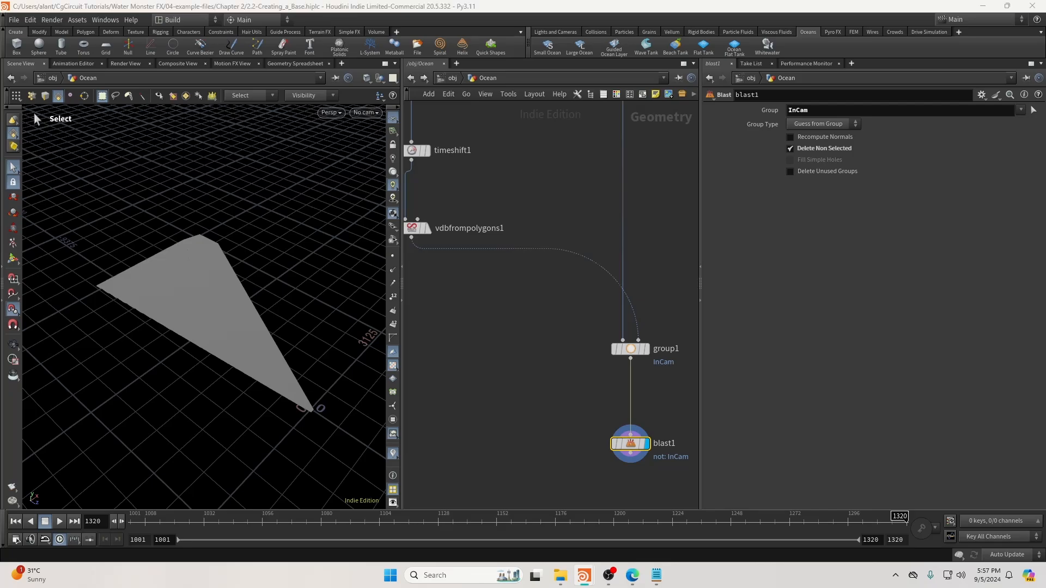
left_click_drag(164, 355, 322, 353, "alt")
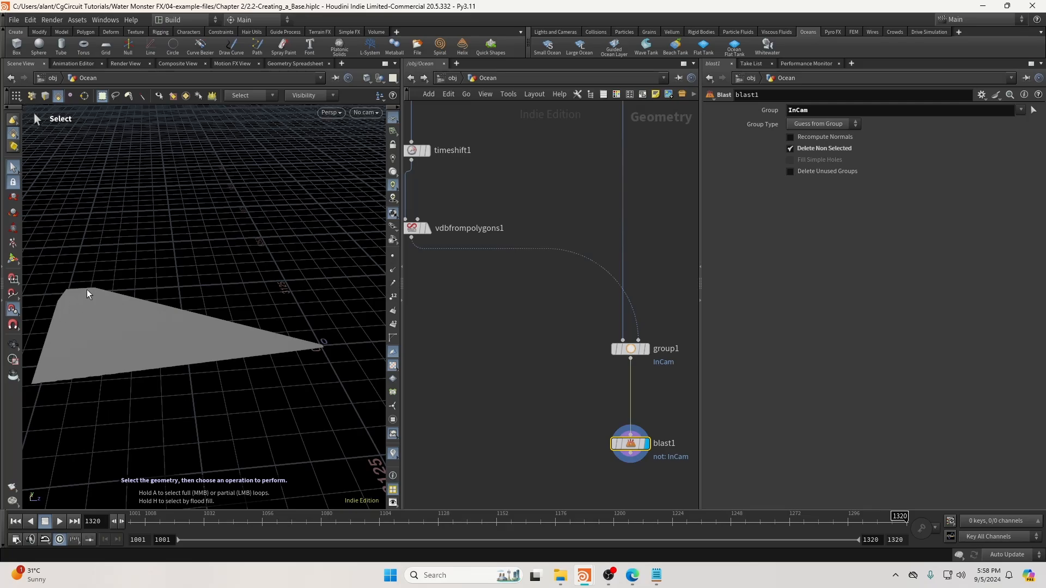
scroll(673, 341, "down", 3)
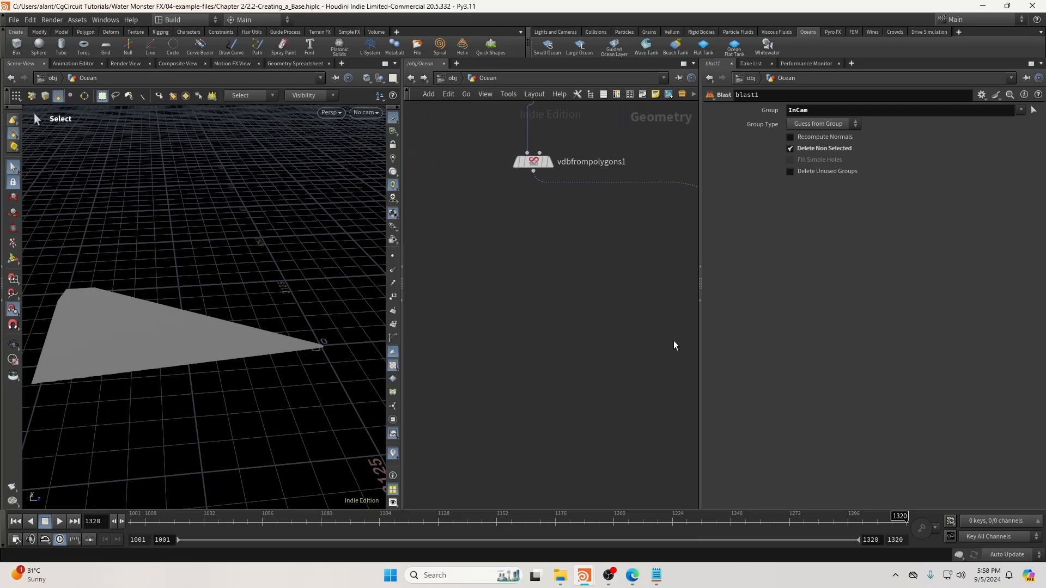
Add a Distance along Geometry node below blast1, then undo it.
key("Tab")
type("dista")
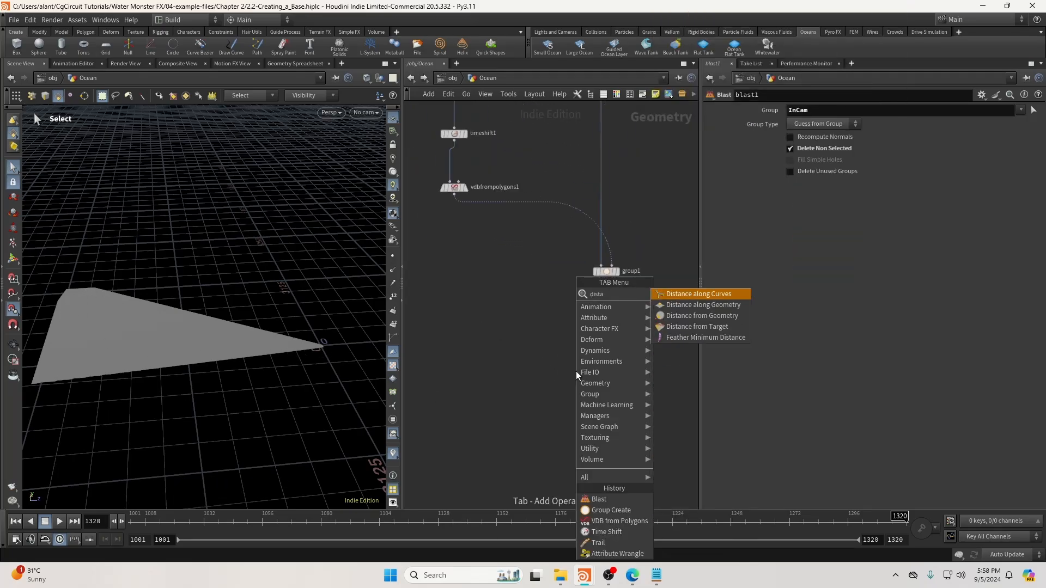
left_click(698, 303)
left_click(610, 415)
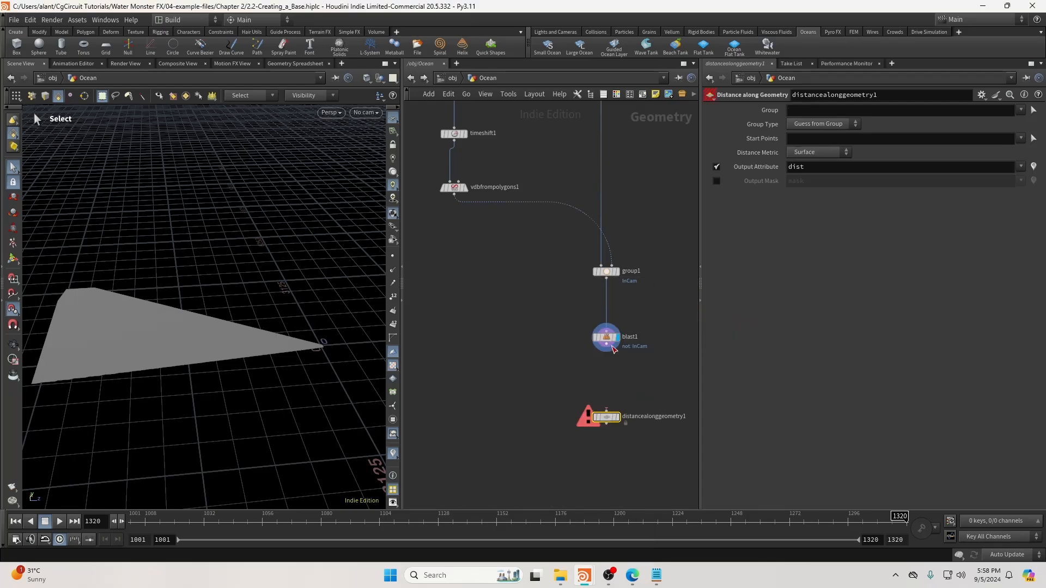
key("ctrl+z")
key("Tab")
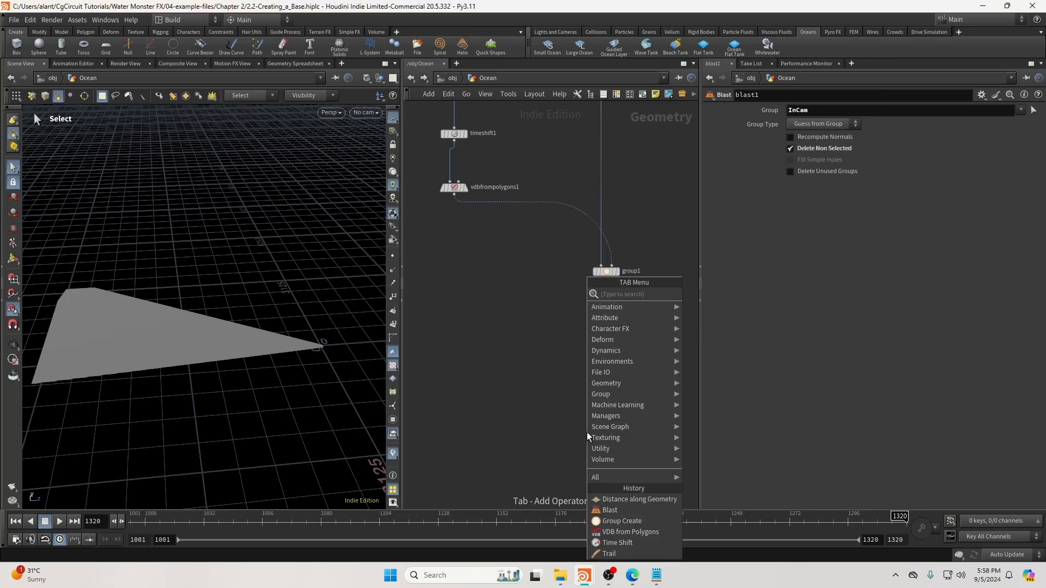
Add a Distance from Geometry node wired from blast1.
type("dista")
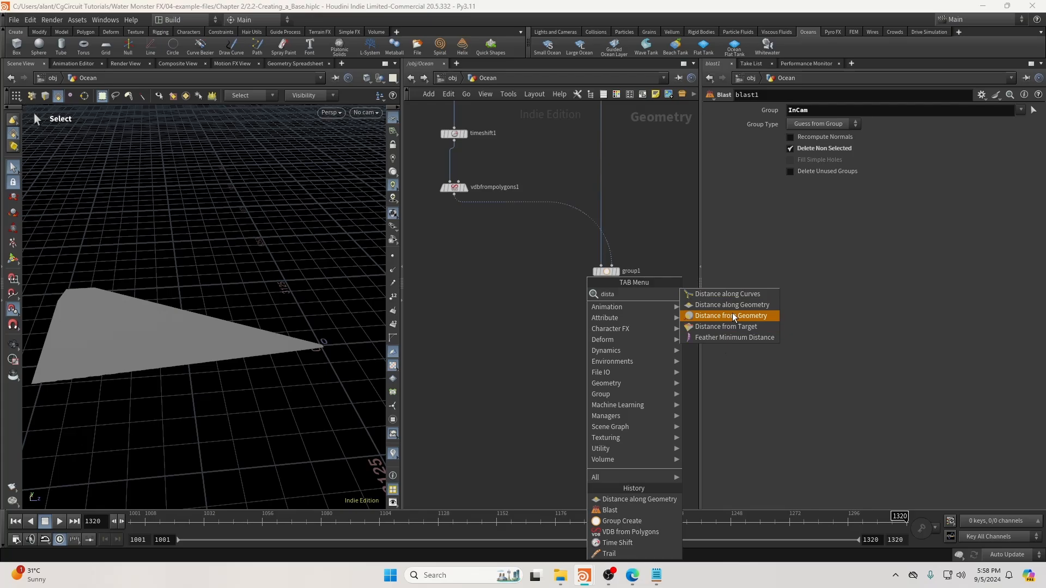
left_click(733, 316)
left_click(610, 428)
scroll(609, 427, "up", 2)
left_click_drag(596, 383, 602, 419)
left_click_drag(565, 411, 644, 442)
scroll(436, 346, "down", 3)
middle_click_drag(421, 330, 590, 342)
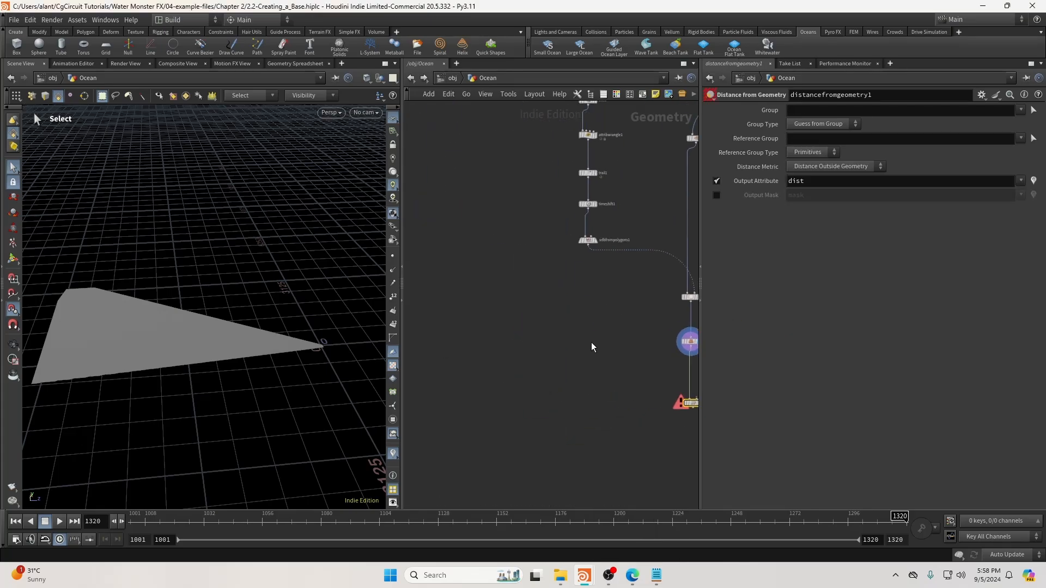
Add object_merge1 and copy the camOrigin node from inside RenderCam.
key("Tab")
type("obme")
key("Return")
left_click(541, 306)
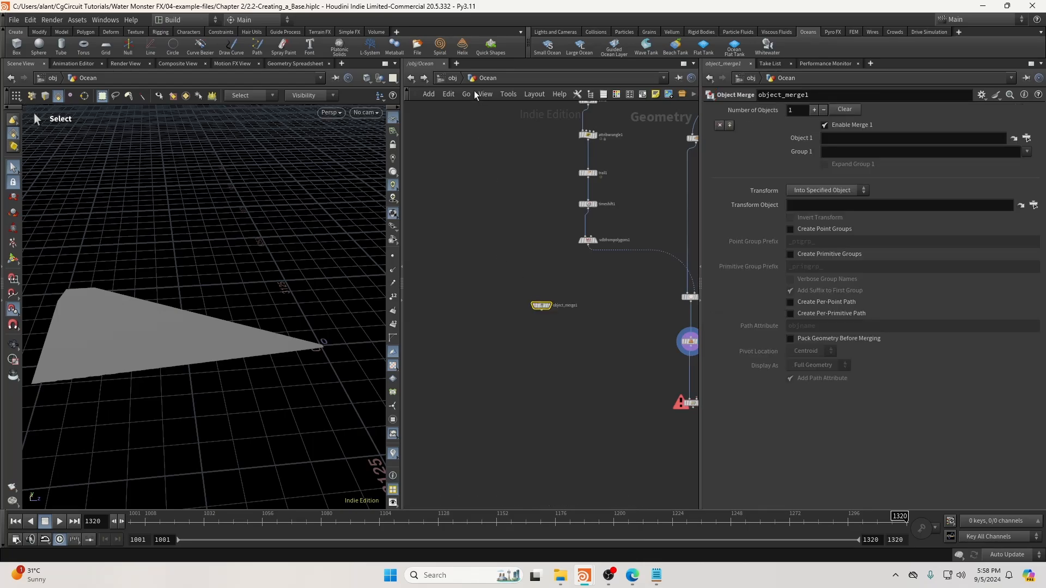
left_click(450, 78)
middle_click_drag(570, 380, 600, 318)
double_click(522, 374)
left_click(602, 274)
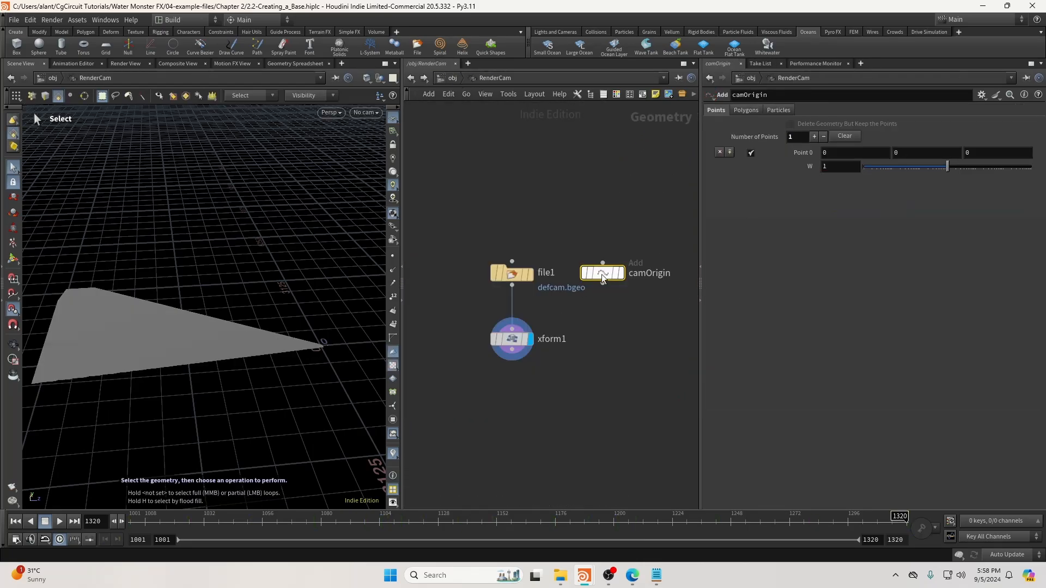
left_click_drag(602, 278, 613, 278)
left_click(451, 78)
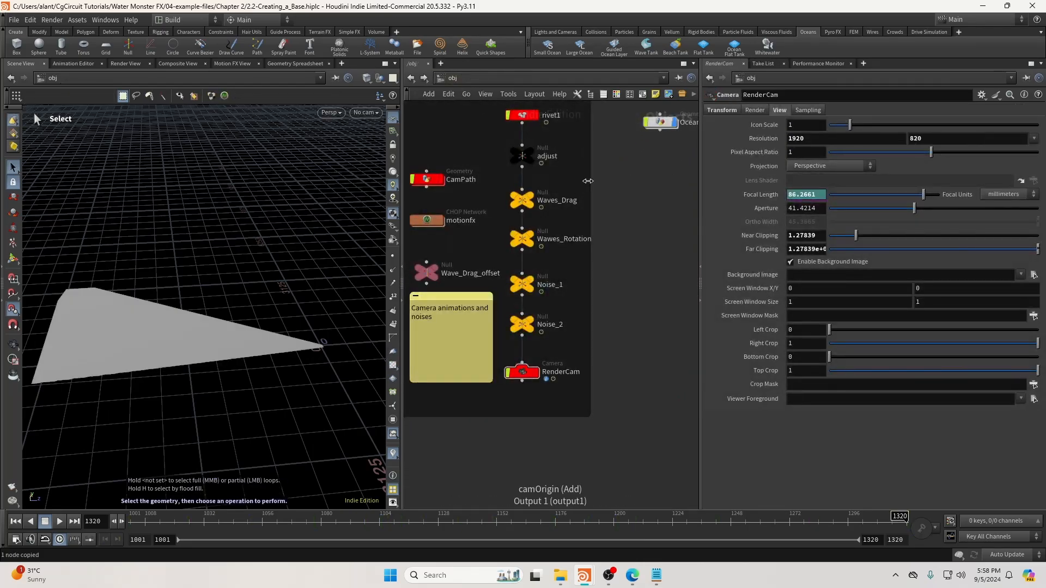
double_click(661, 123)
Set object_merge1's Object 1 to /obj/RenderCam/camOrigin with Transform Into This Object.
left_click(867, 139)
type("/obj/RenderCam/camOrigin")
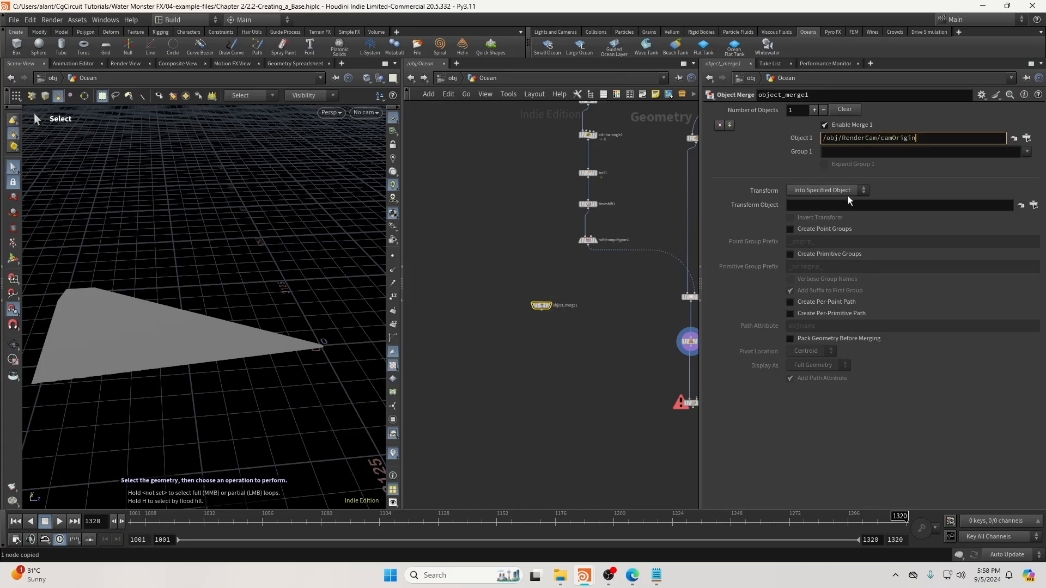
left_click(846, 191)
left_click(841, 213)
middle_click_drag(585, 355, 530, 314)
left_click(486, 269)
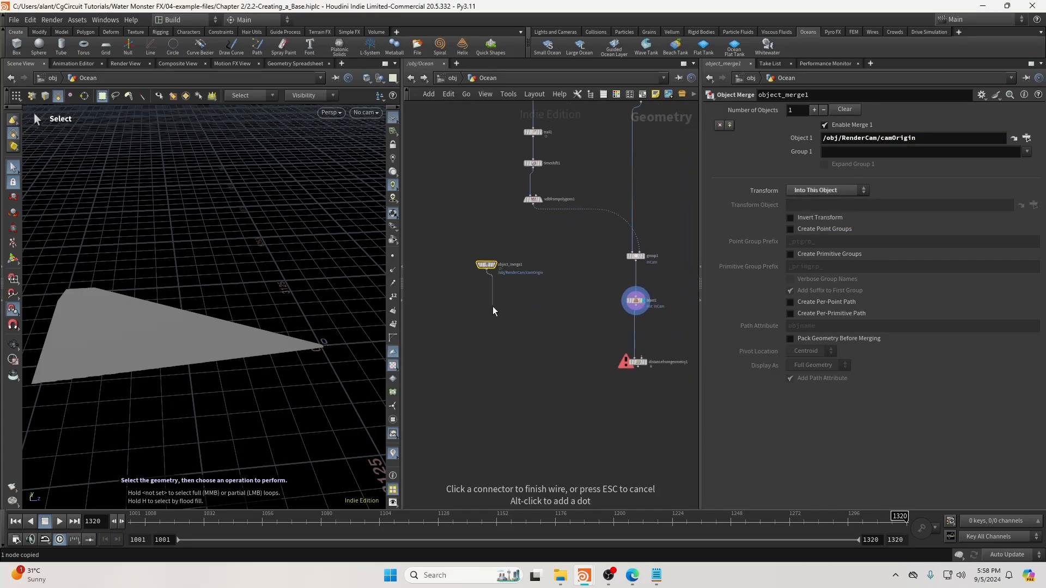
scroll(492, 306, "up", 2)
key("Tab")
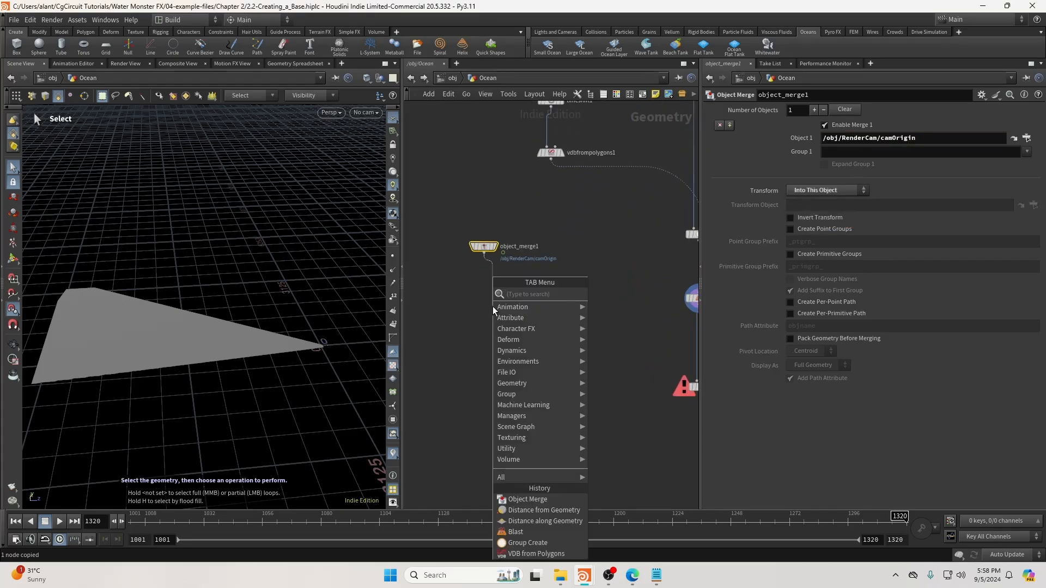
Add trail2 under object_merge1 with Trail Length 320.
type("tra")
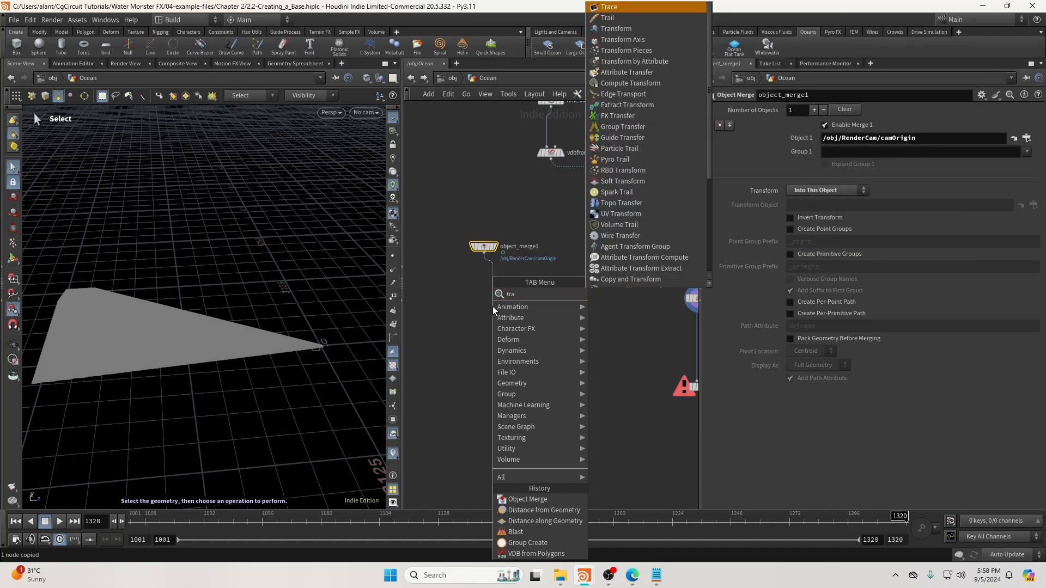
type("il")
key("Return")
left_click(493, 306)
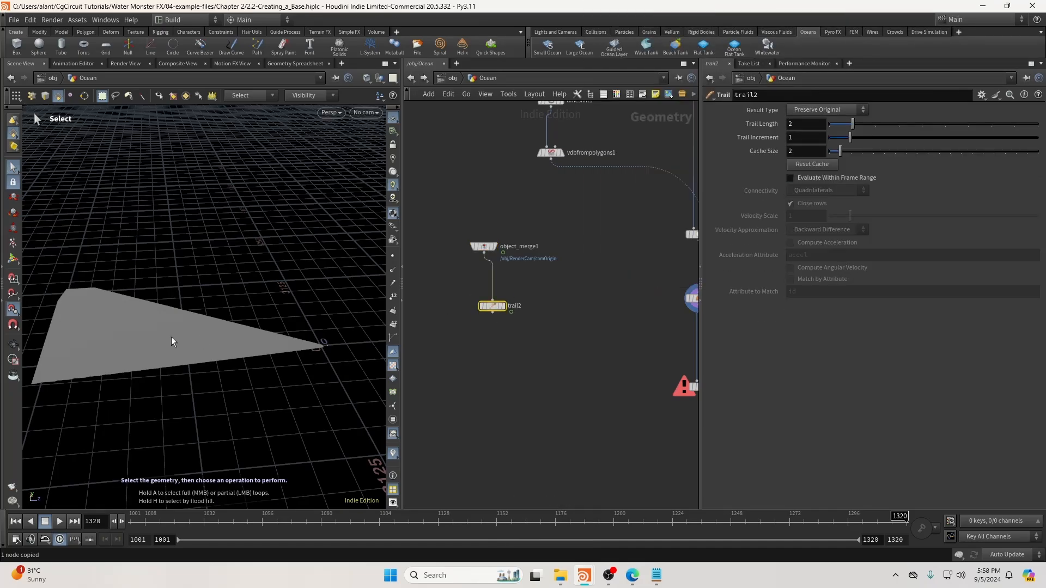
scroll(536, 245, "down", 2)
middle_click_drag(537, 245, 520, 330)
left_click_drag(497, 109, 575, 278)
left_click(463, 264)
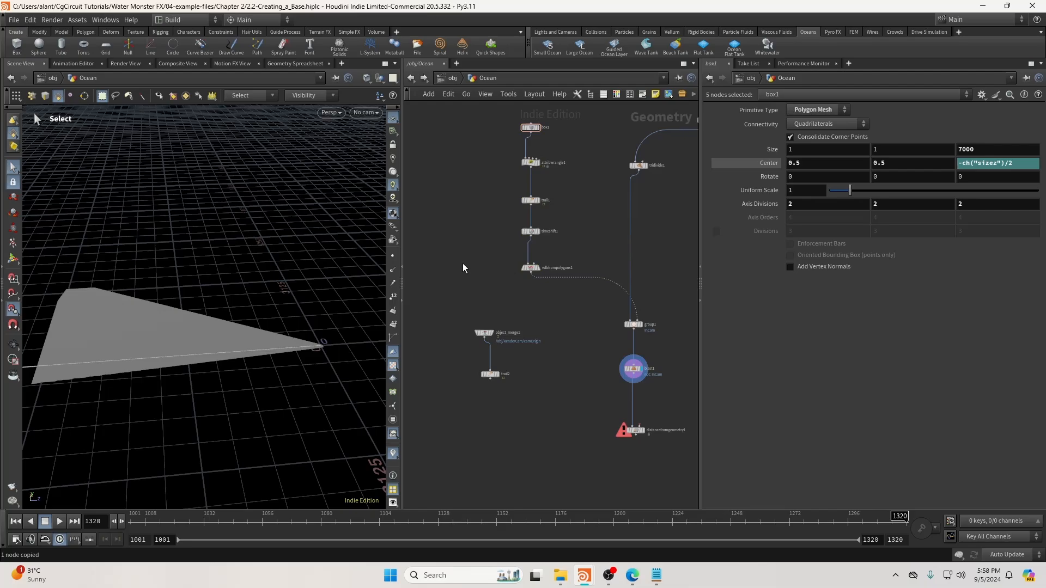
scroll(521, 370, "up", 5)
left_click_drag(449, 377, 434, 362)
left_click(450, 362)
left_click(437, 362)
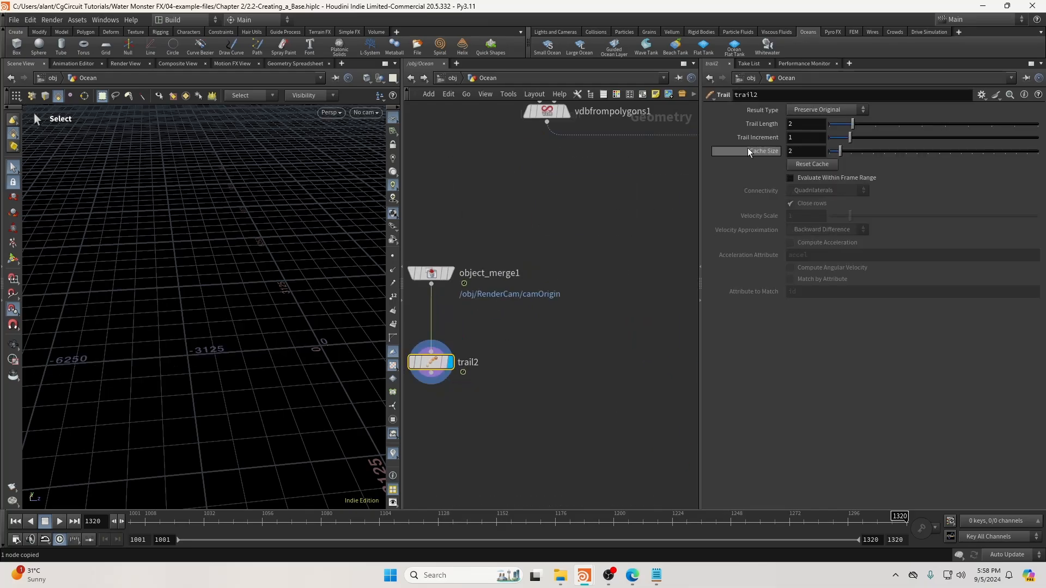
type("320")
key("Return")
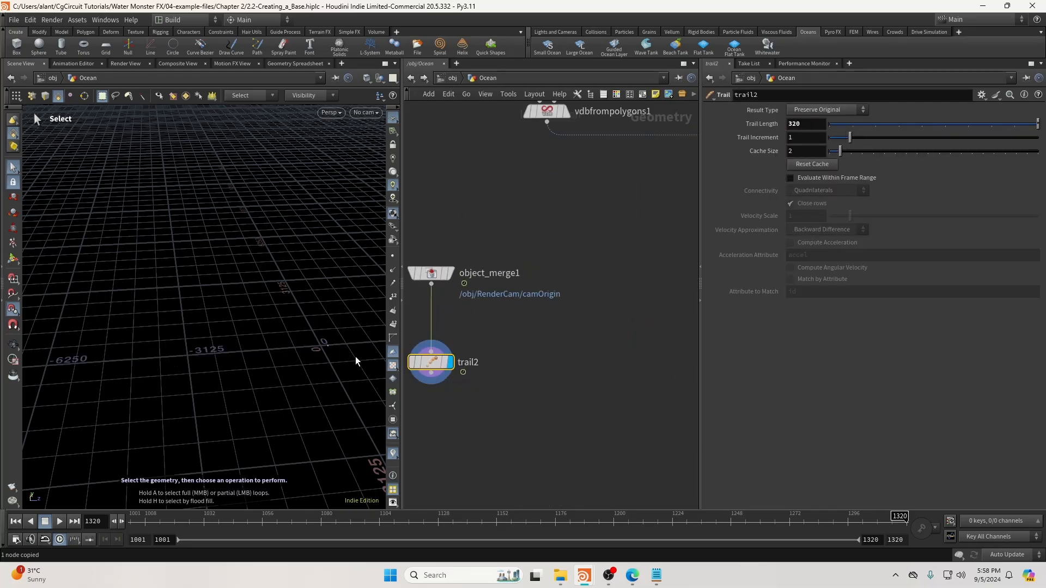
Zoom and orbit onto the trail curve and scrub the timeline to watch it grow.
right_click_drag(329, 344, 702, 364, "alt")
middle_click_drag(316, 348, 259, 327, "alt")
left_click_drag(239, 315, 327, 313, "alt")
right_click_drag(305, 312, 425, 332, "alt")
left_click_drag(441, 522, 998, 538)
key("f")
Add timeshift2 under trail2 with Frame fixed at 1320, freezing the camera-path curve.
left_click(537, 318)
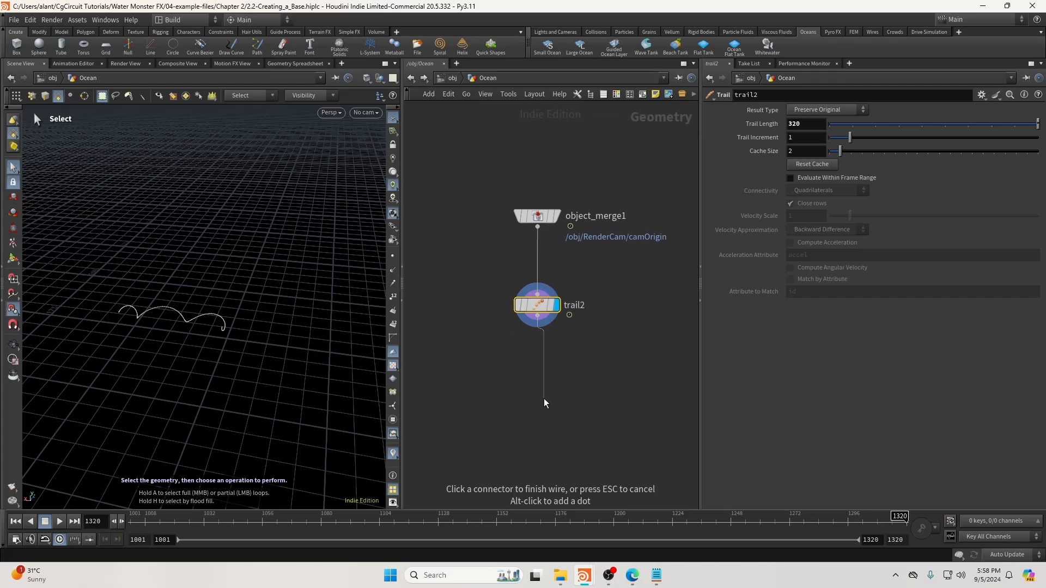
key("Tab")
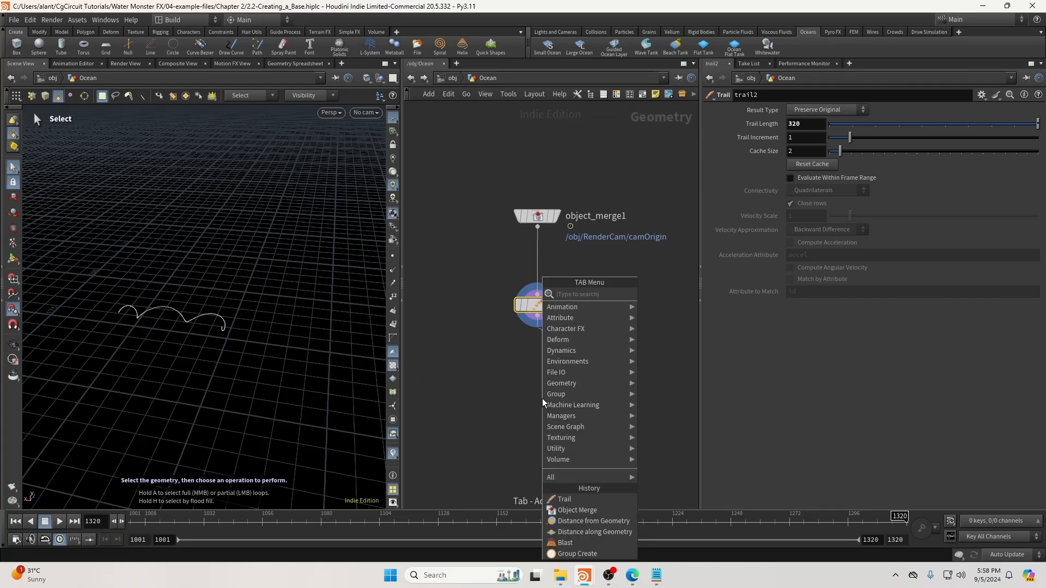
type("times")
key("Return")
key("Return")
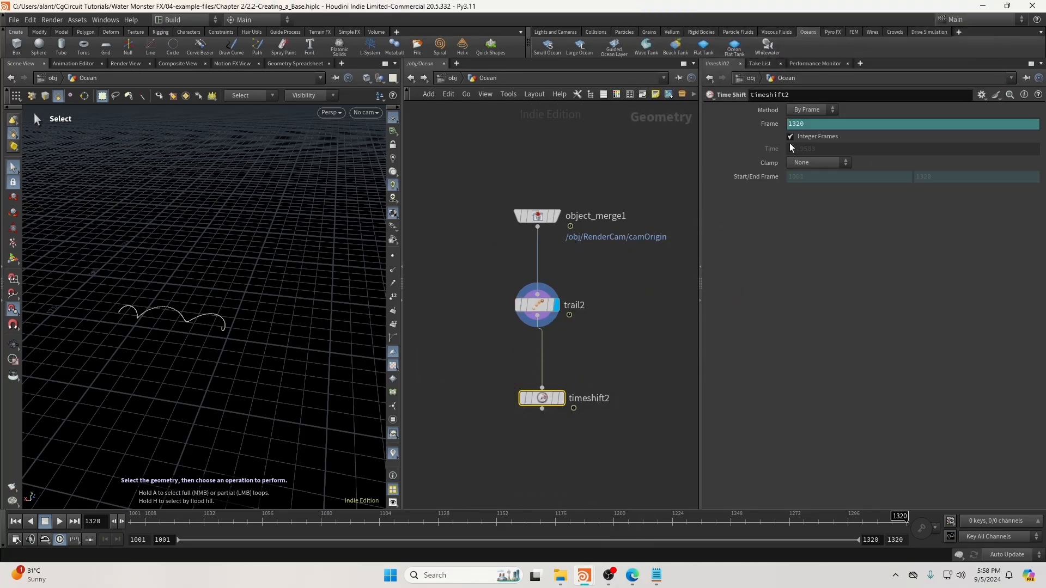
left_click(770, 124, "ctrl+shift")
left_click_drag(547, 399, 542, 387)
left_click(556, 387)
right_click_drag(198, 320, 561, 319, "alt")
middle_click_drag(582, 464, 575, 430)
left_click(536, 384)
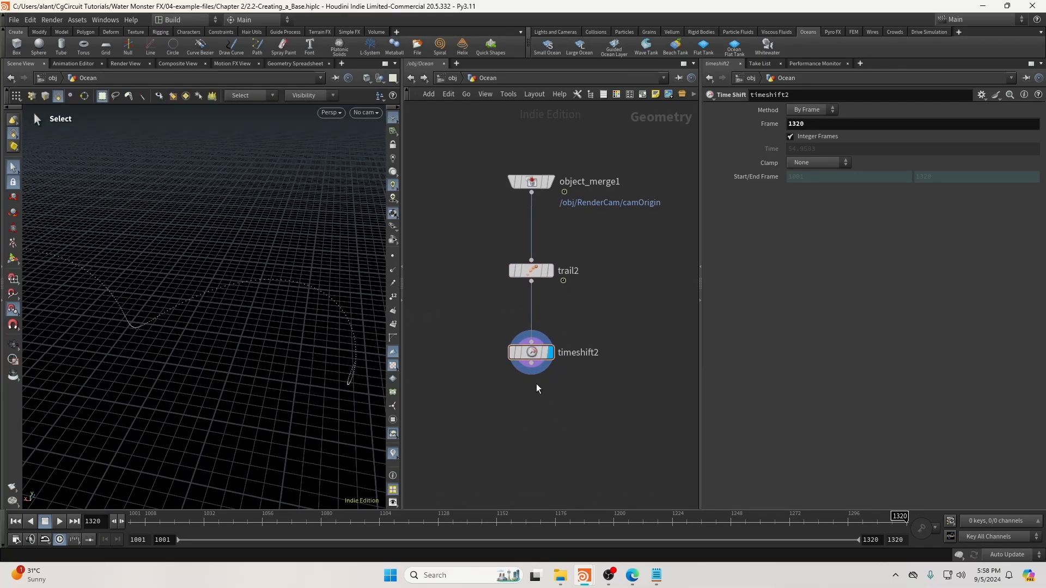
left_click(531, 364)
key("Tab")
Add an Add SOP below timeshift2 and set its Polygons mode to By Group.
type("add")
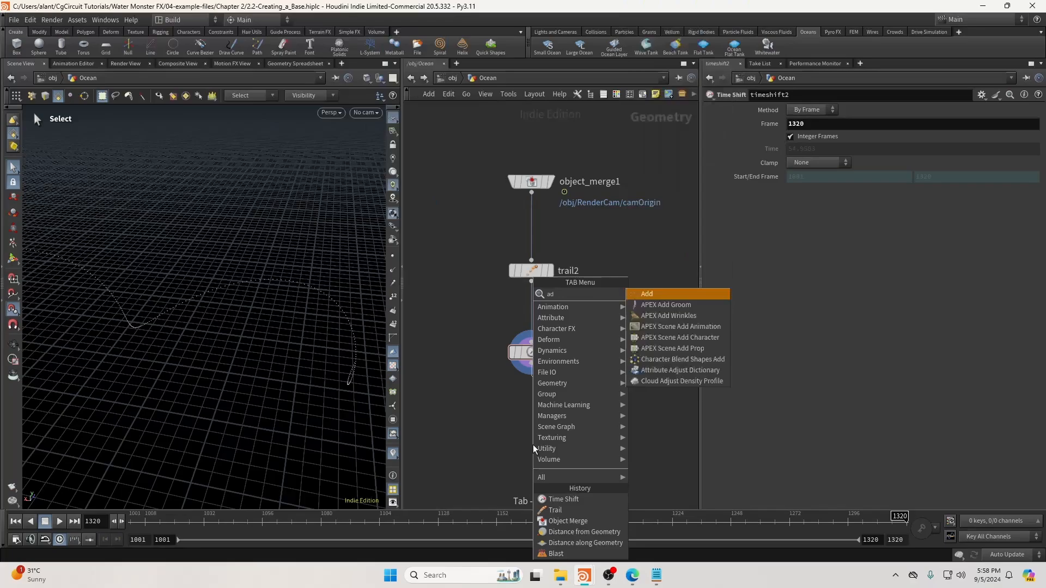
key("Return")
left_click(532, 444)
scroll(533, 445, "up", 2)
left_click(561, 445)
left_click(745, 111)
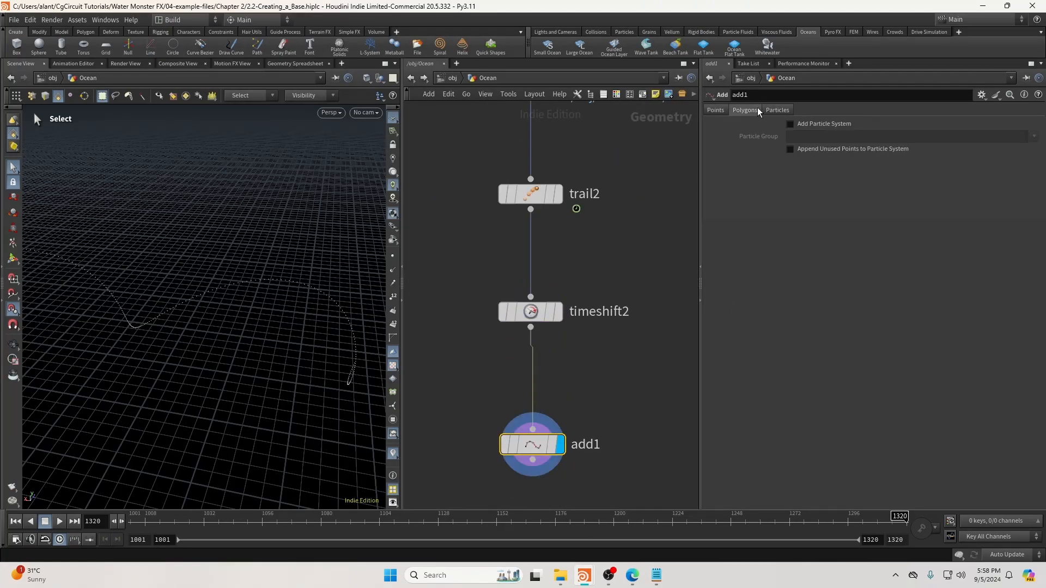
left_click(768, 139)
Inspect the camera-path curve in the viewport with point numbers temporarily shown.
key("Escape")
left_click_drag(247, 277, 410, 276)
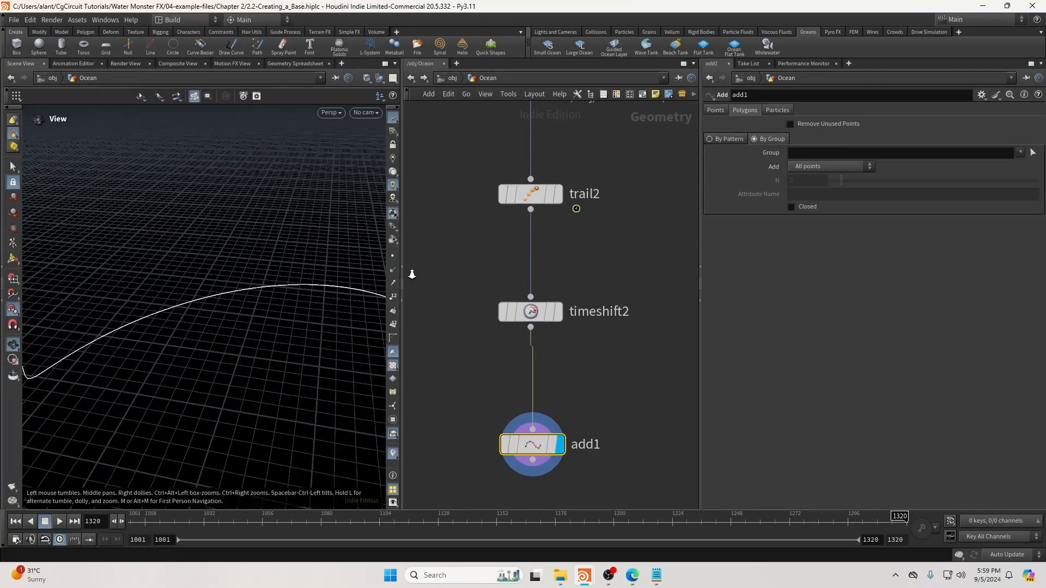
left_click(391, 298)
right_click_drag(299, 284, 429, 292)
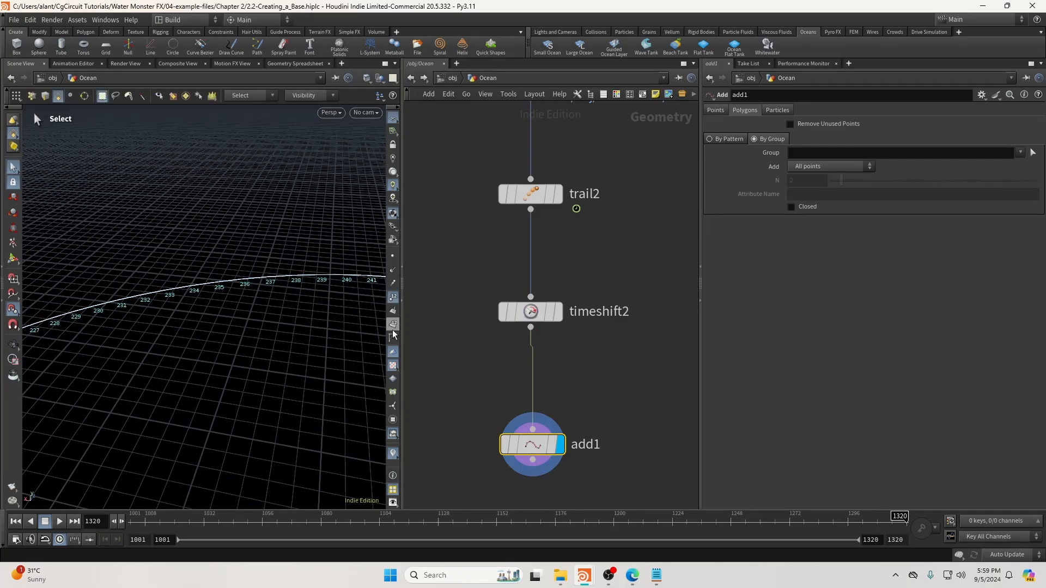
left_click(393, 298)
right_click_drag(305, 303, 267, 333)
Arrange the network so add1 and distancefromgeometry1 are both in view.
middle_click_drag(689, 390, 667, 283)
left_click_drag(522, 343, 521, 338)
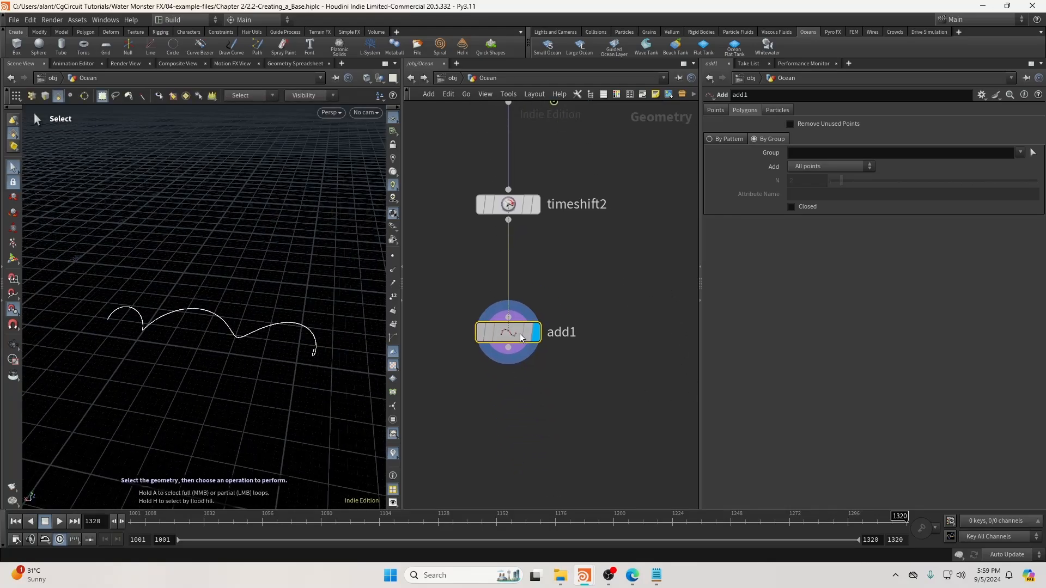
scroll(553, 335, "down", 5)
middle_click_drag(567, 335, 483, 310)
scroll(591, 311, "up", 2)
left_click_drag(585, 303, 585, 436)
middle_click_drag(542, 394, 726, 383)
left_click(564, 316)
left_click(558, 297)
left_click_drag(699, 341, 767, 343)
key("Escape")
middle_click_drag(594, 321, 436, 326)
Wire add1 into distancefromgeometry1's reference input and zoom out to the ocean grid.
left_click(437, 304)
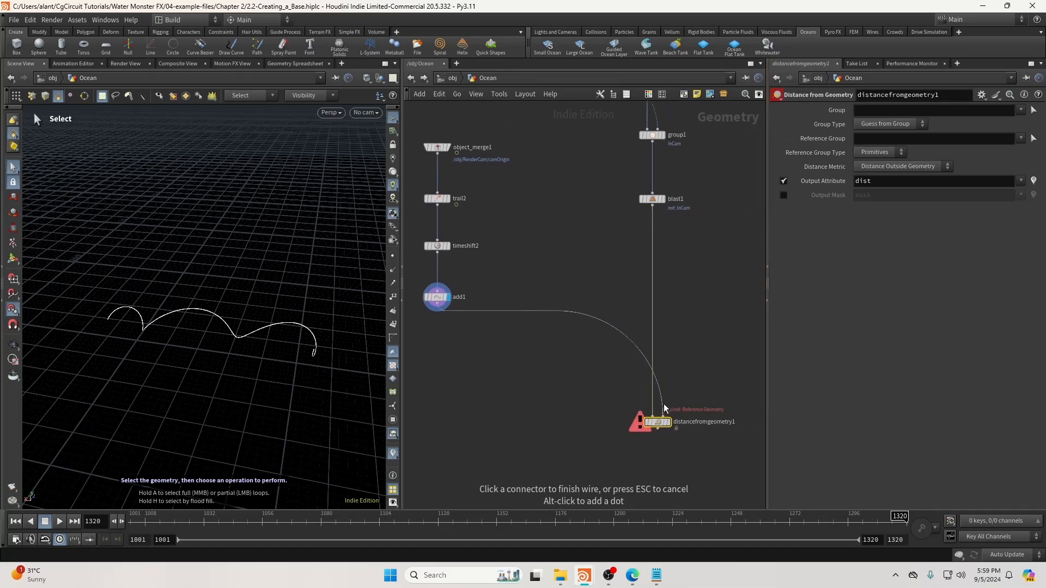
left_click(662, 415)
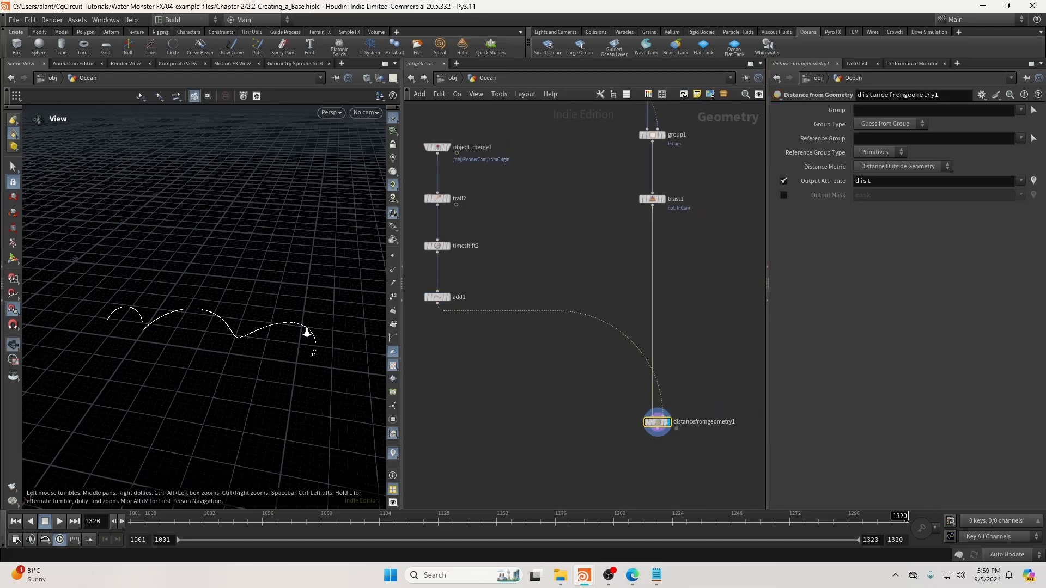
right_click_drag(305, 334, 154, 383, "alt")
middle_click_drag(154, 383, 246, 237, "alt")
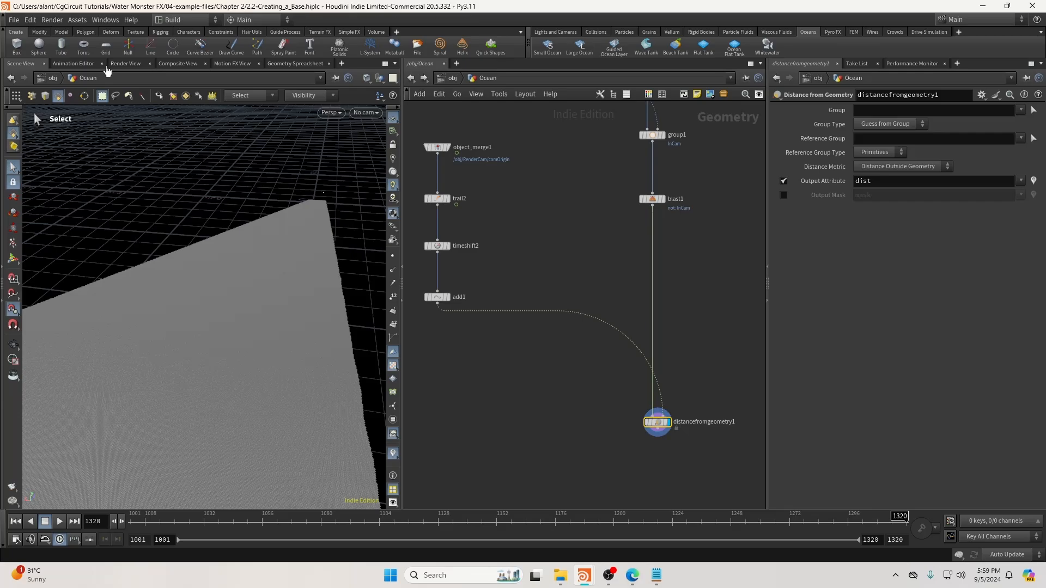
Check the dist values in the Ocean network's Geometry Spreadsheet, roughly 7,290–7,300.
left_click(184, 63)
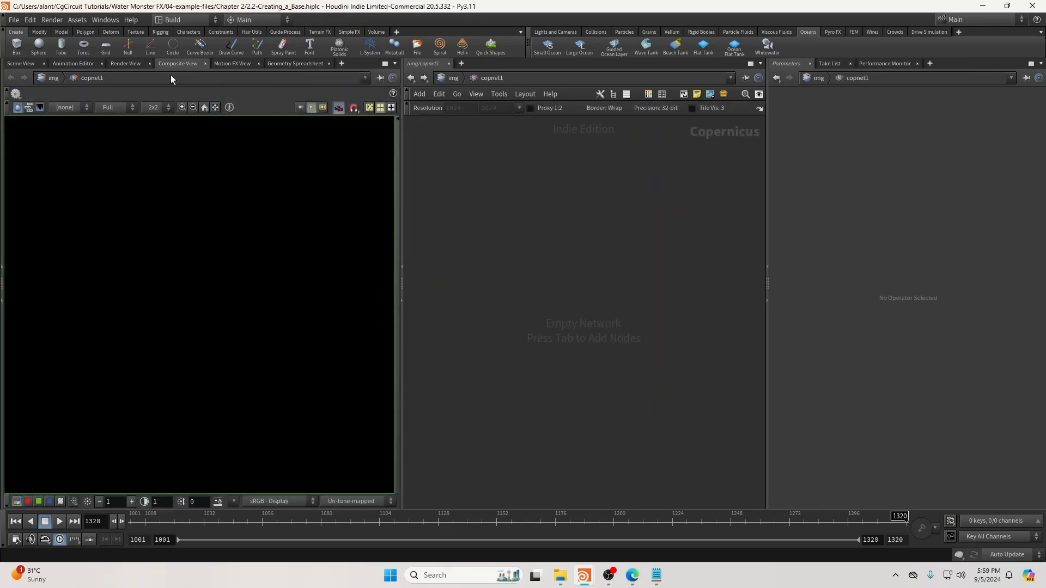
left_click(286, 64)
left_click(29, 65)
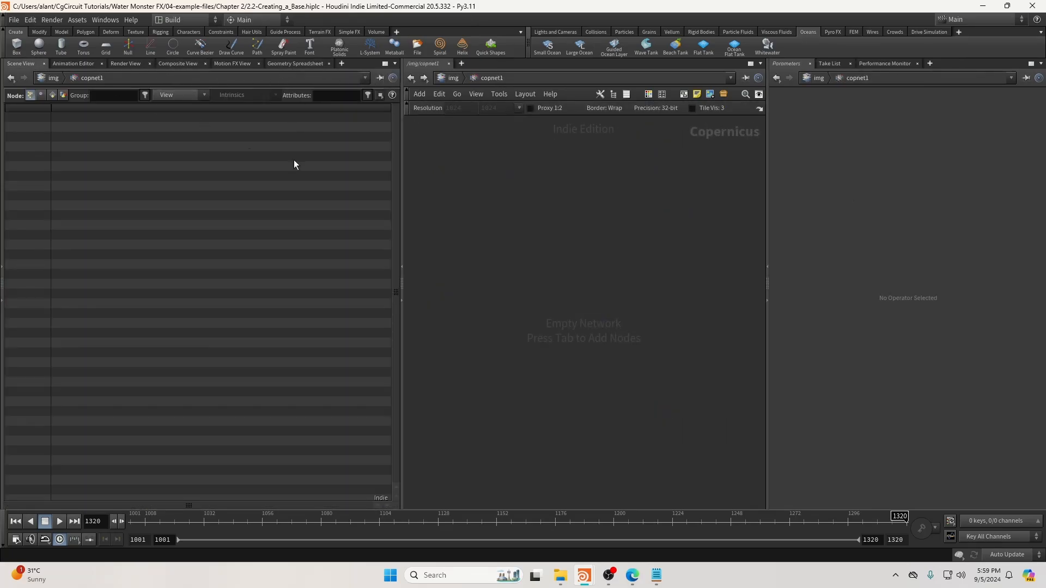
left_click(453, 78)
left_click(451, 79)
left_click(467, 132)
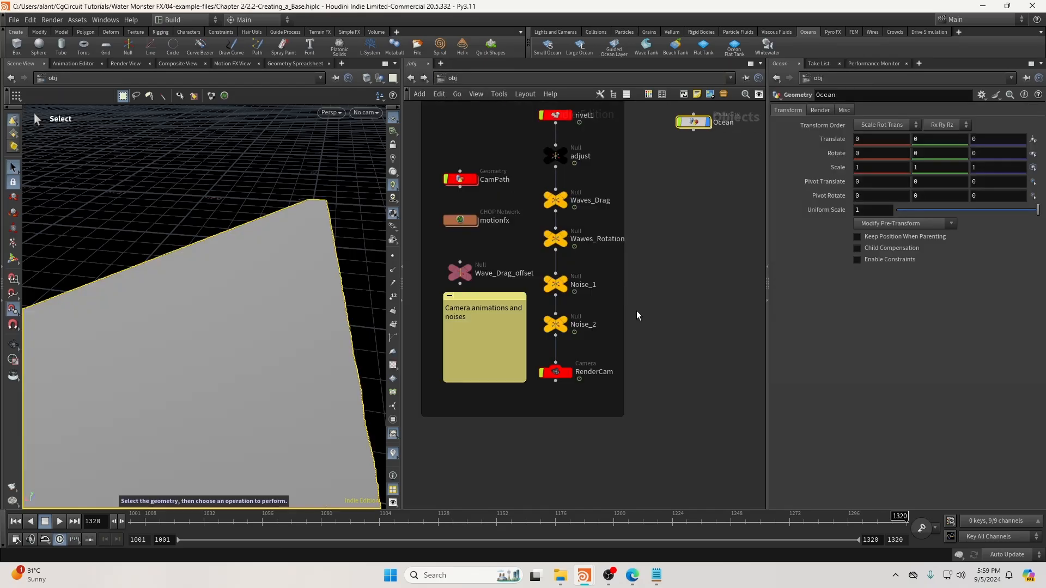
double_click(626, 203)
left_click(294, 64)
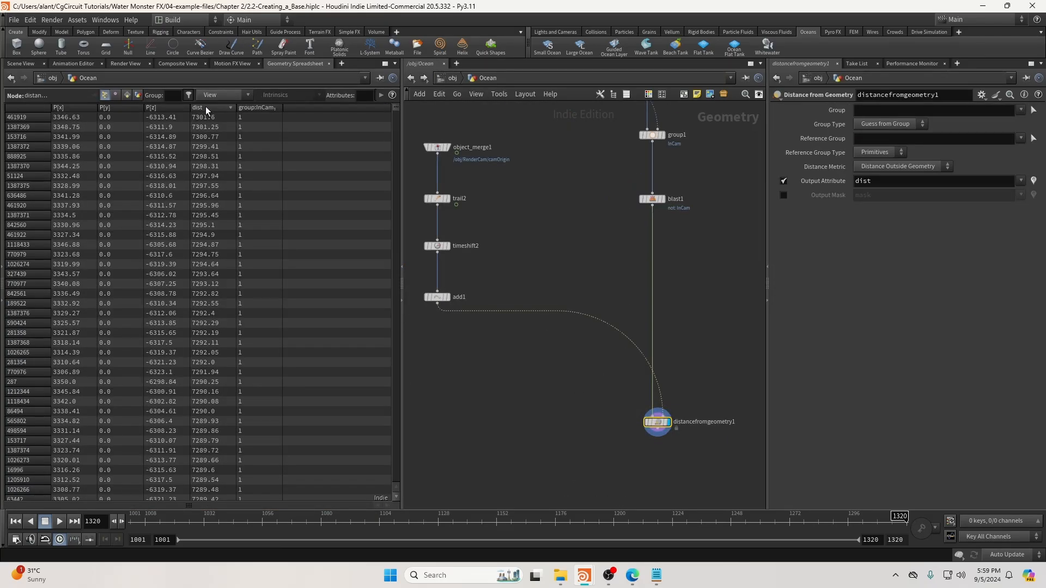
Back in the 3D viewport, examine the grid closely and pull a wire from distancefromgeometry1.
left_click(31, 63)
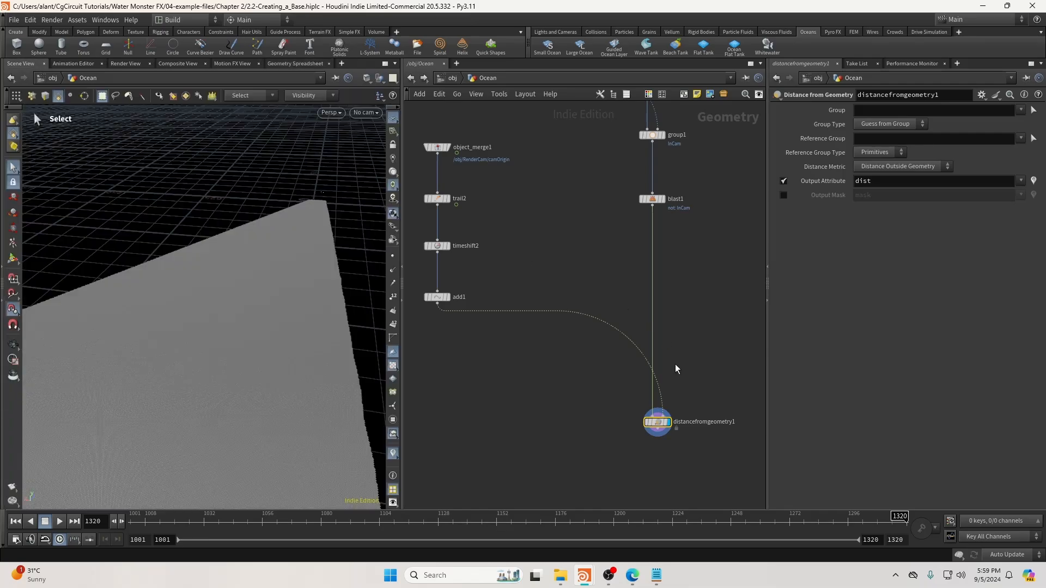
key("f")
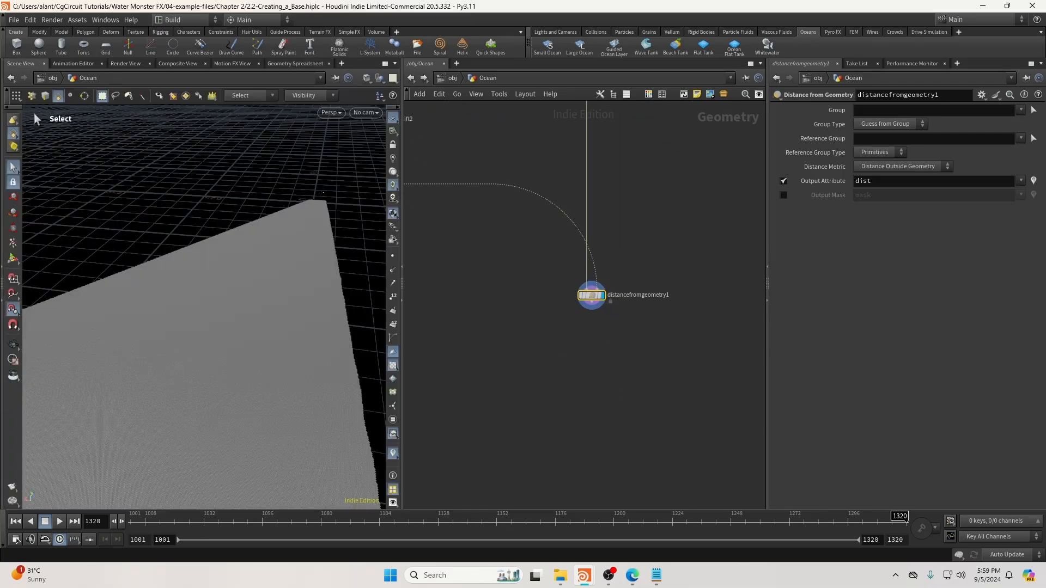
left_click(570, 335)
left_click_drag(297, 258, 192, 276, "alt")
right_click_drag(191, 276, 511, 292, "alt")
right_click_drag(169, 262, 260, 310, "alt")
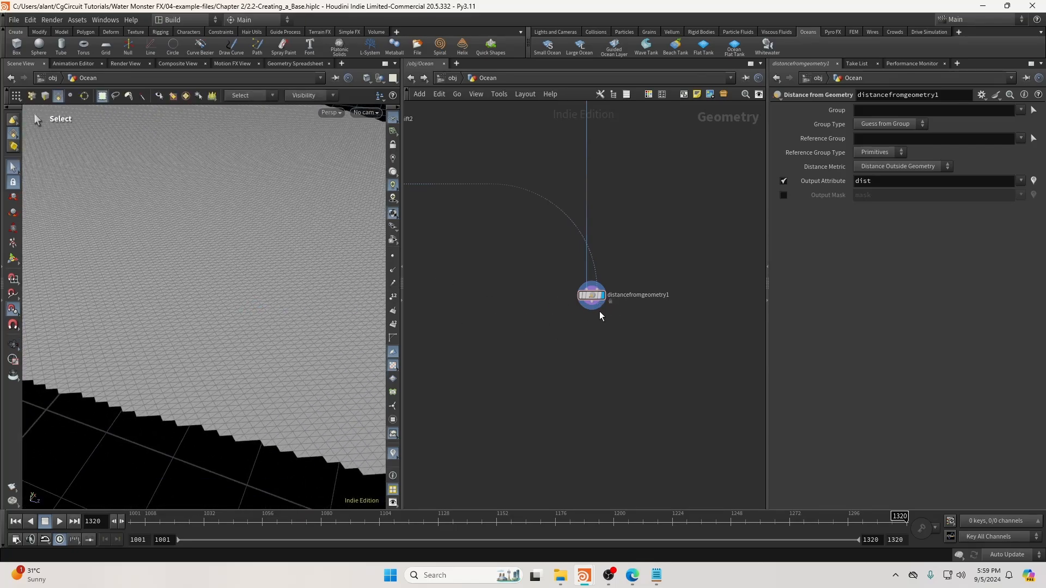
left_click_drag(603, 372, 603, 372)
type("split")
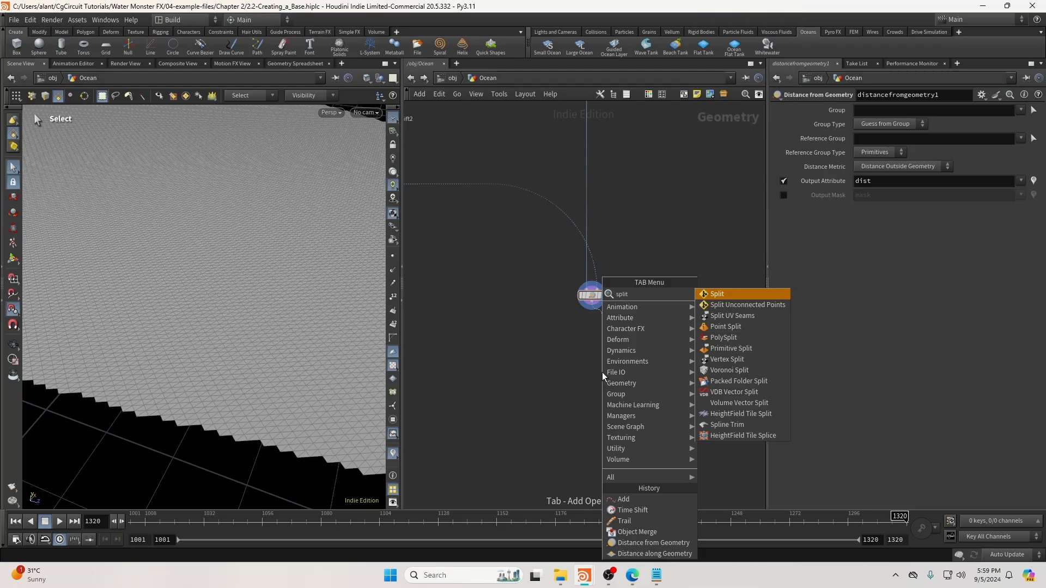
key("Return")
left_click(603, 373)
scroll(603, 373, "up", 2)
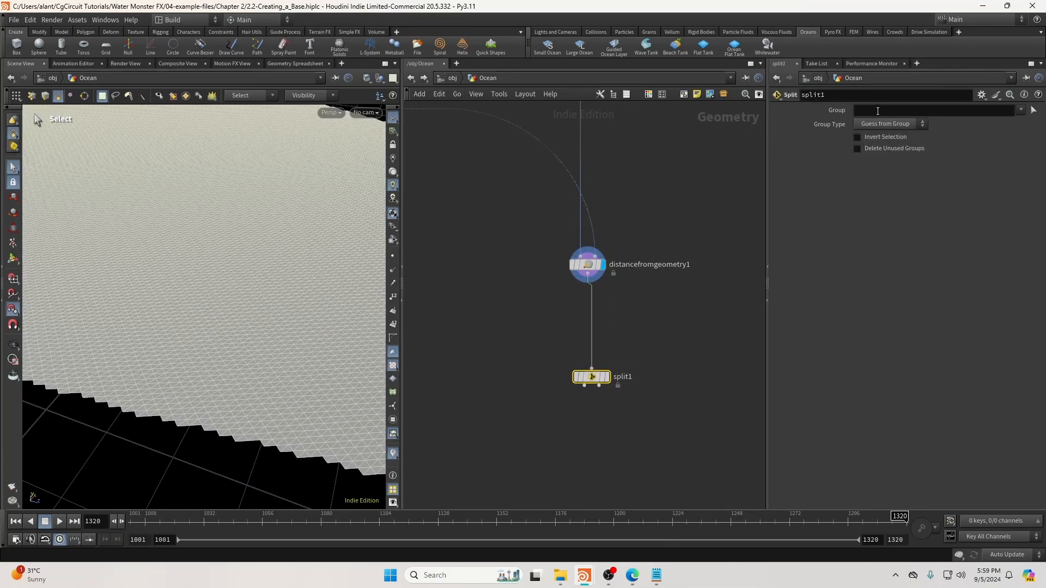
type("@dist<2500")
key("Return")
left_click(891, 124)
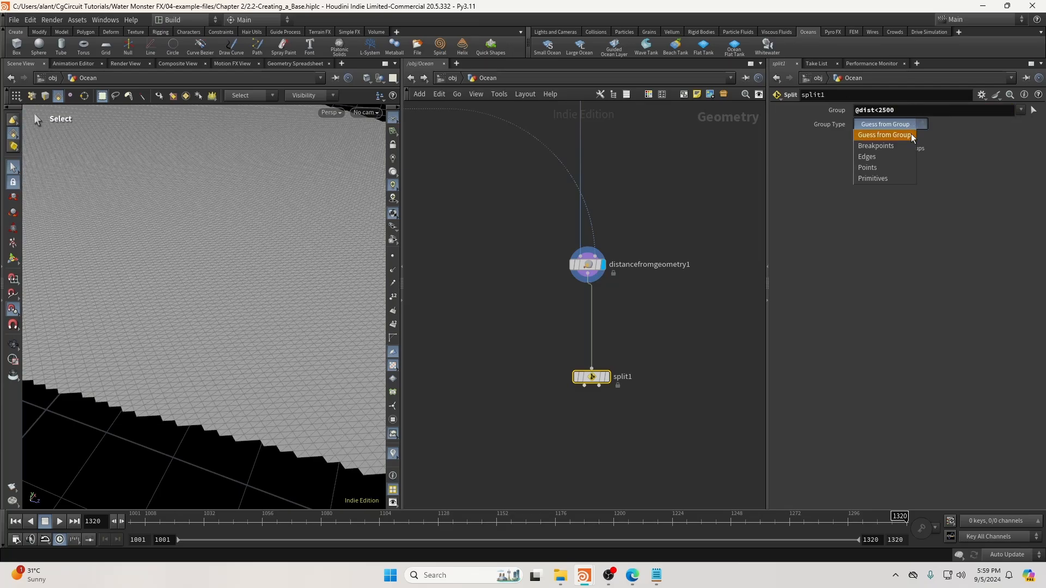
left_click(880, 170)
Add merge1 below split1, fed by both of split1's outputs.
middle_click_drag(594, 443, 610, 357)
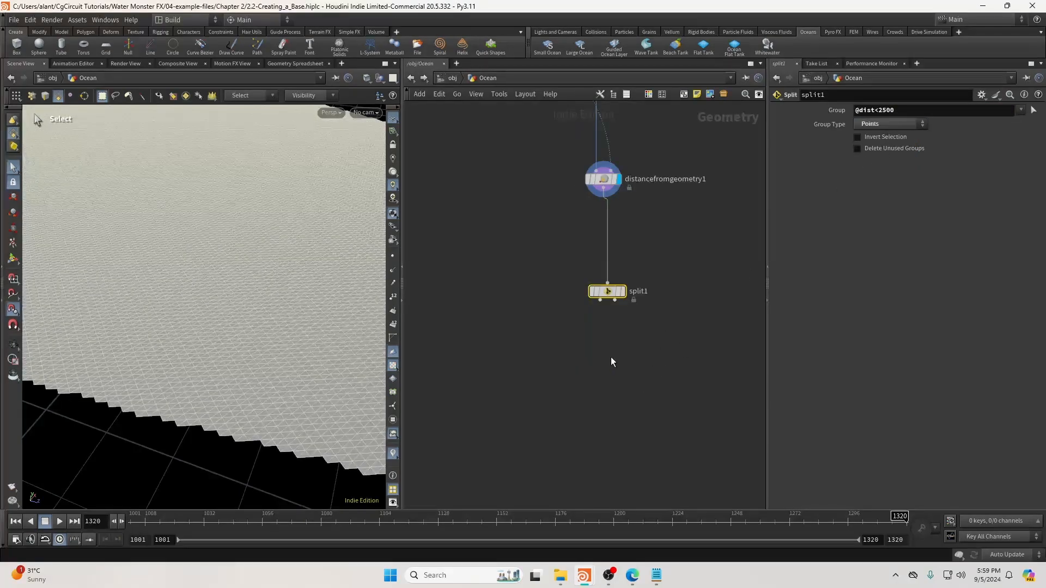
key("Tab")
type("null")
key("Return")
left_click(609, 409)
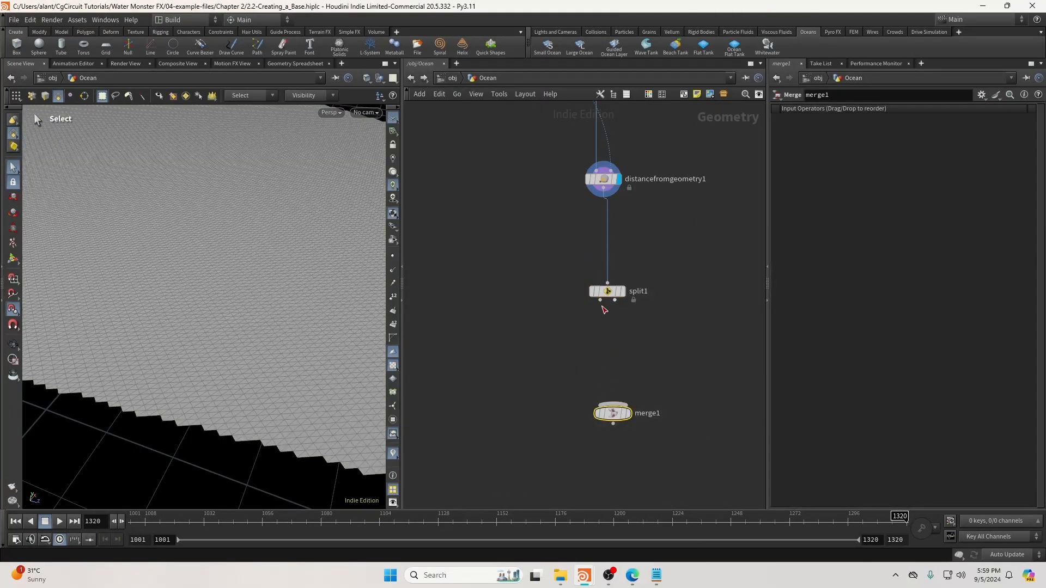
left_click(600, 300)
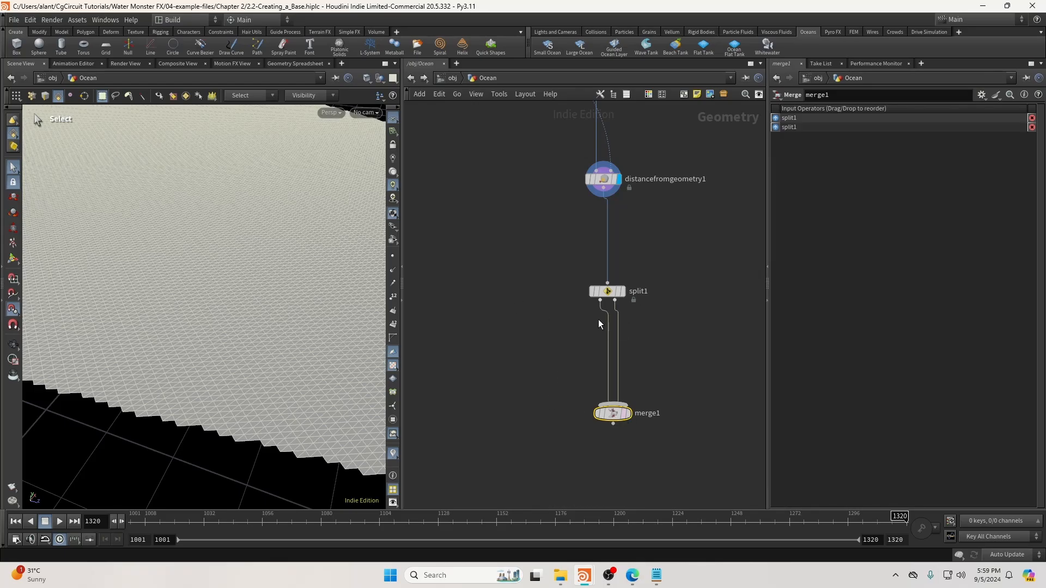
Remove the stray tridivide2 node that was accidentally added.
key("Tab")
type("tei")
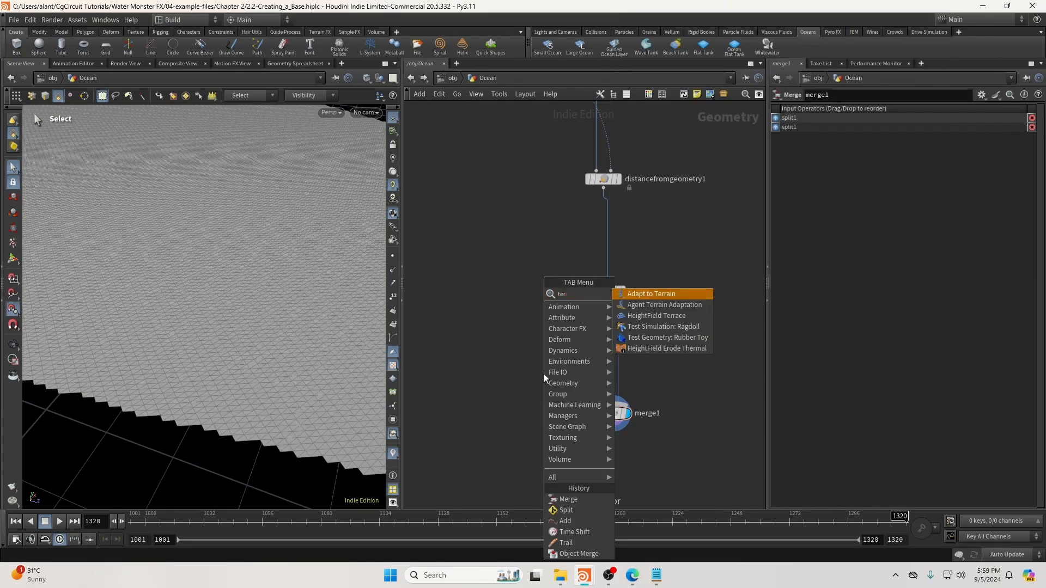
type("d")
key("BackSpace")
key("BackSpace")
key("BackSpace")
type("rid")
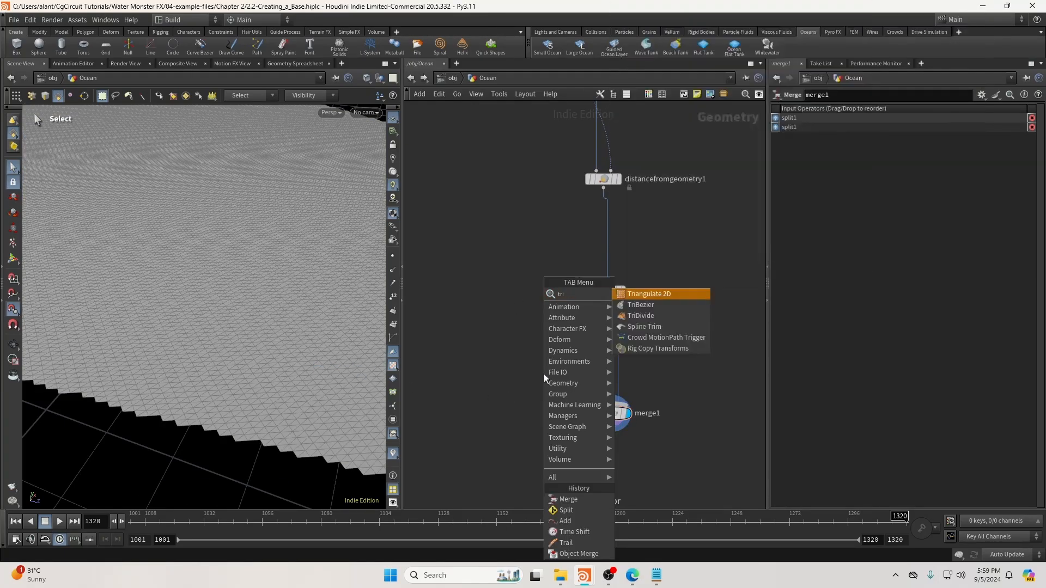
key("Return")
left_click(544, 373)
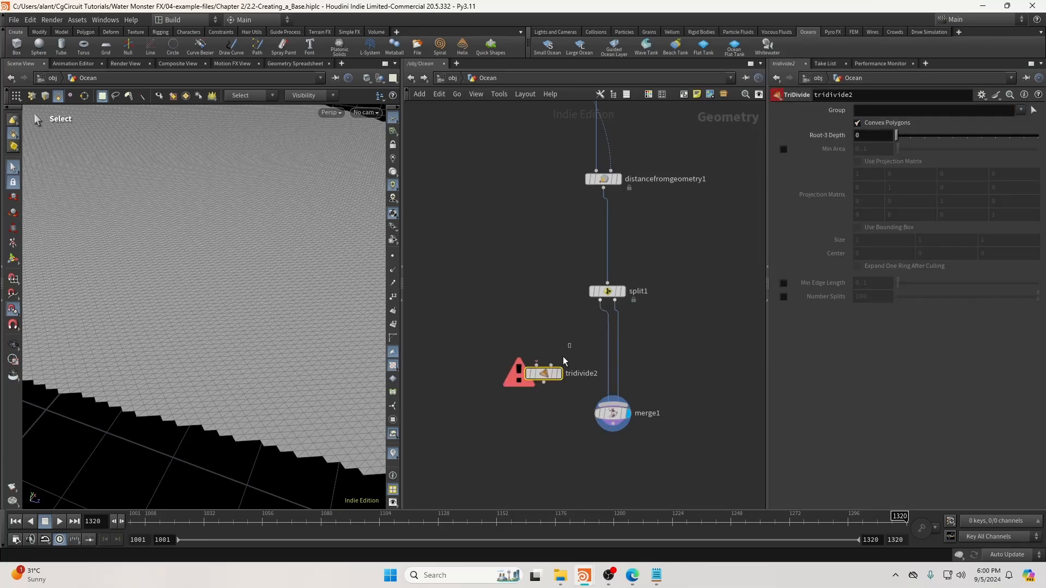
left_click_drag(553, 375, 521, 395)
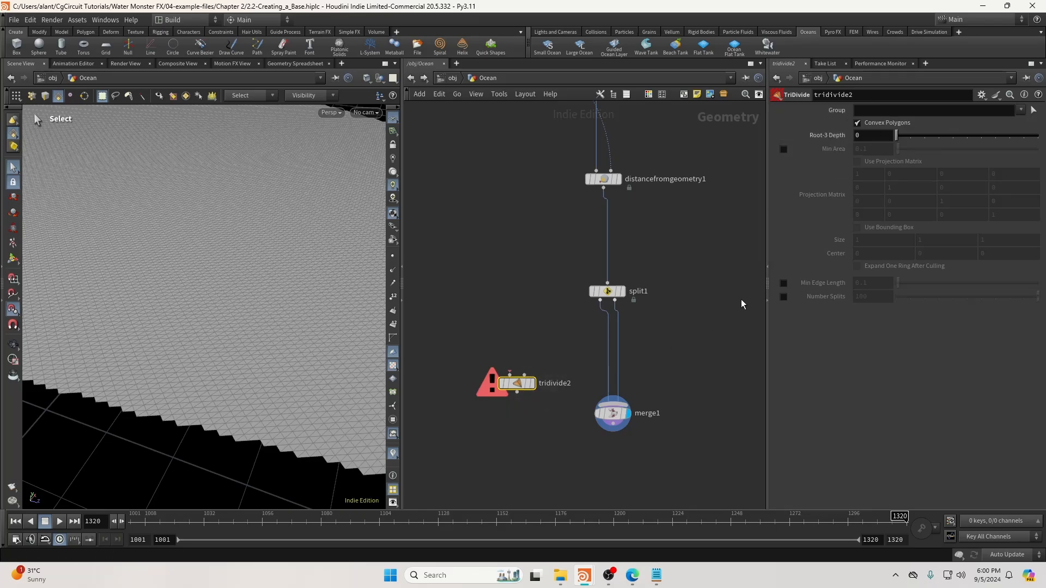
left_click_drag(515, 385, 497, 398)
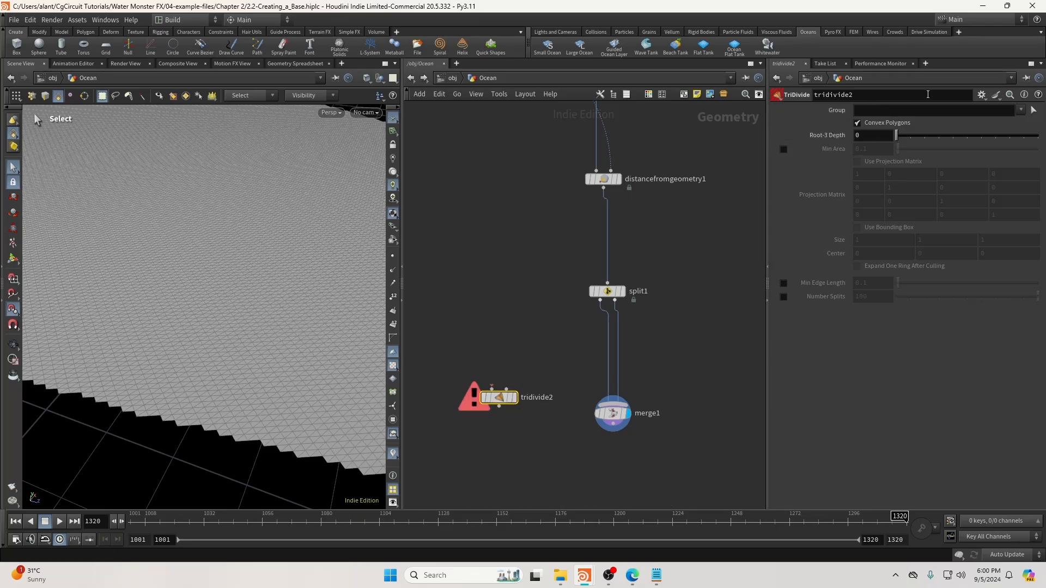
key("Delete")
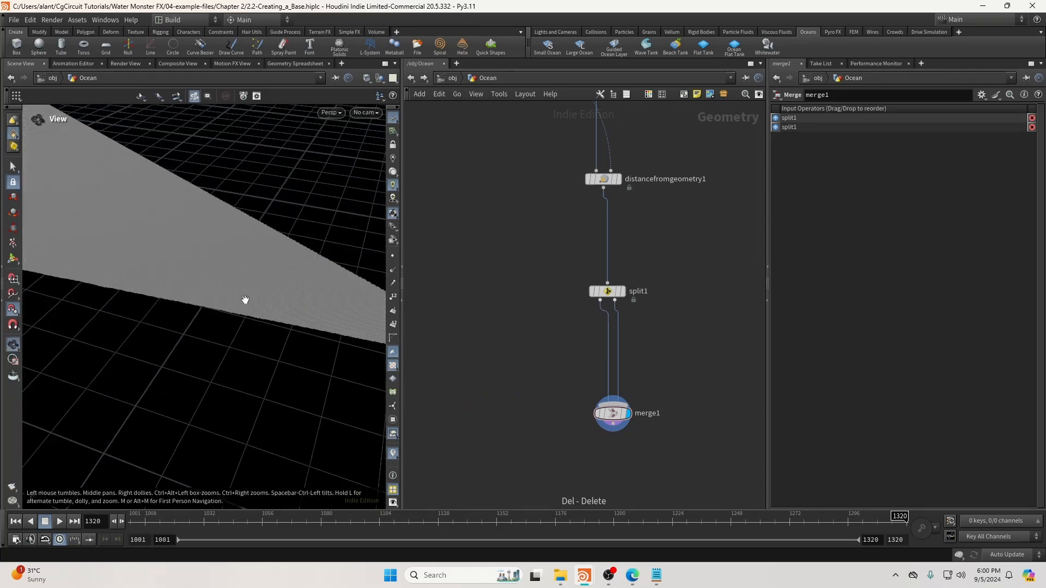
Orbit and zoom to inspect the jagged seam across the ocean wedge.
left_click_drag(180, 266, 198, 313, "alt")
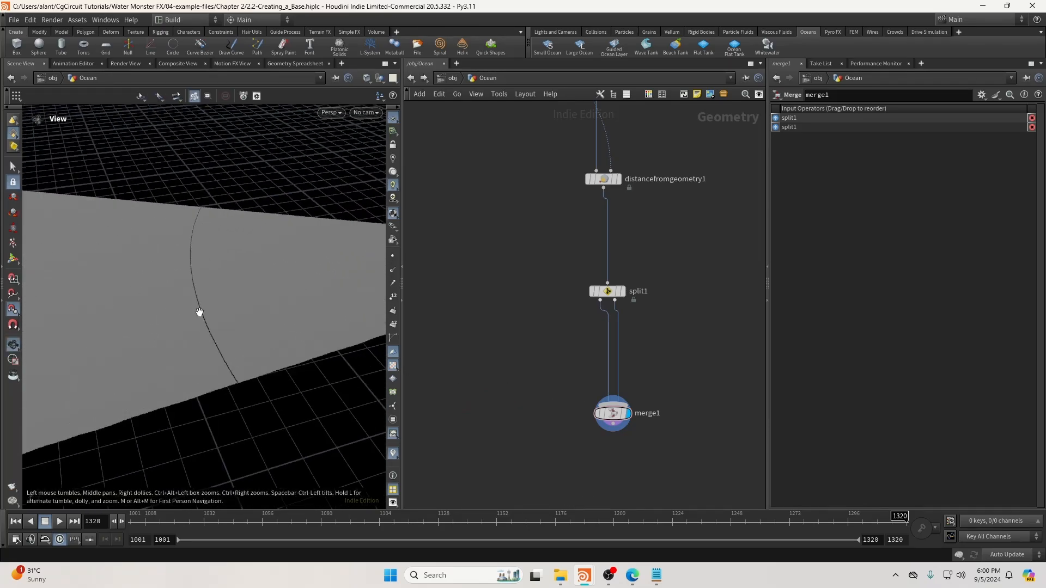
mouse_move(198, 312)
right_mouse_down("alt")
mouse_move(289, 309)
mouse_move(192, 313)
right_mouse_up("alt")
mouse_move(192, 313)
left_mouse_down("alt")
mouse_move(156, 280)
mouse_move(189, 295)
mouse_move(175, 299)
mouse_move(197, 293)
left_mouse_up("alt")
key("s")
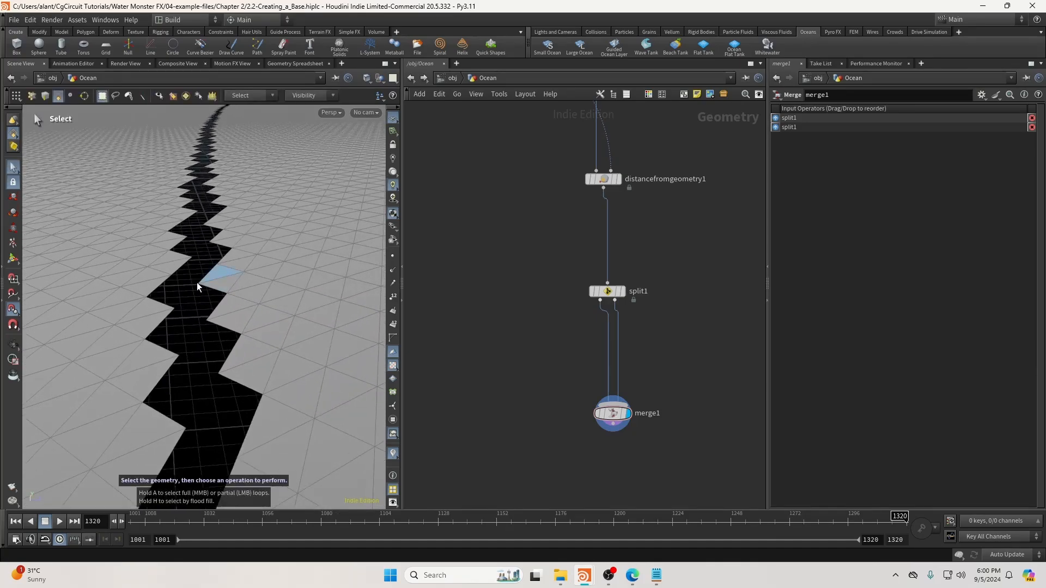
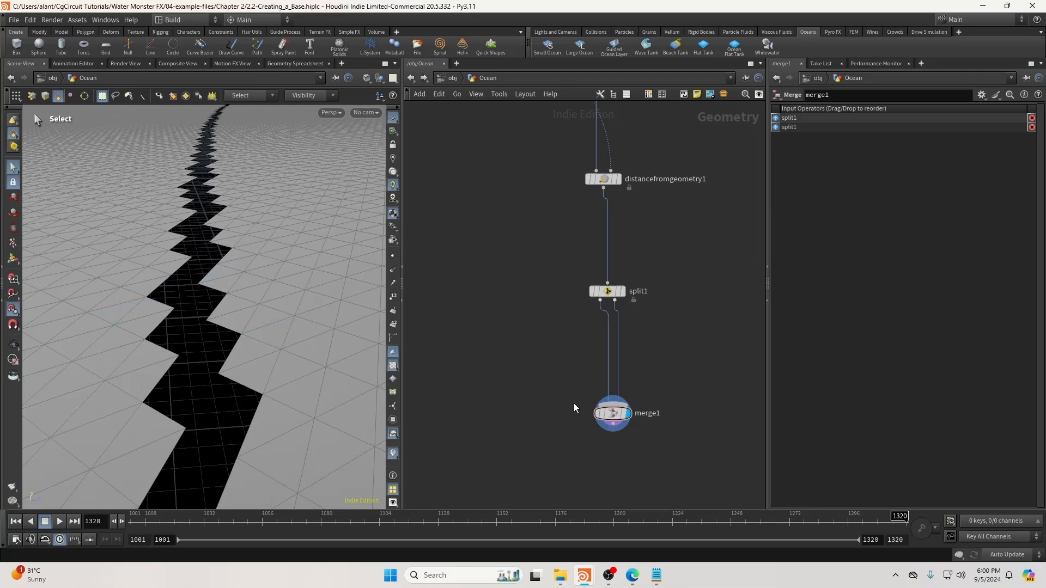
Delete the split1 and merge1 nodes, leaving distancefromgeometry1 as the last node.
left_click_drag(551, 284, 618, 422)
key("Return")
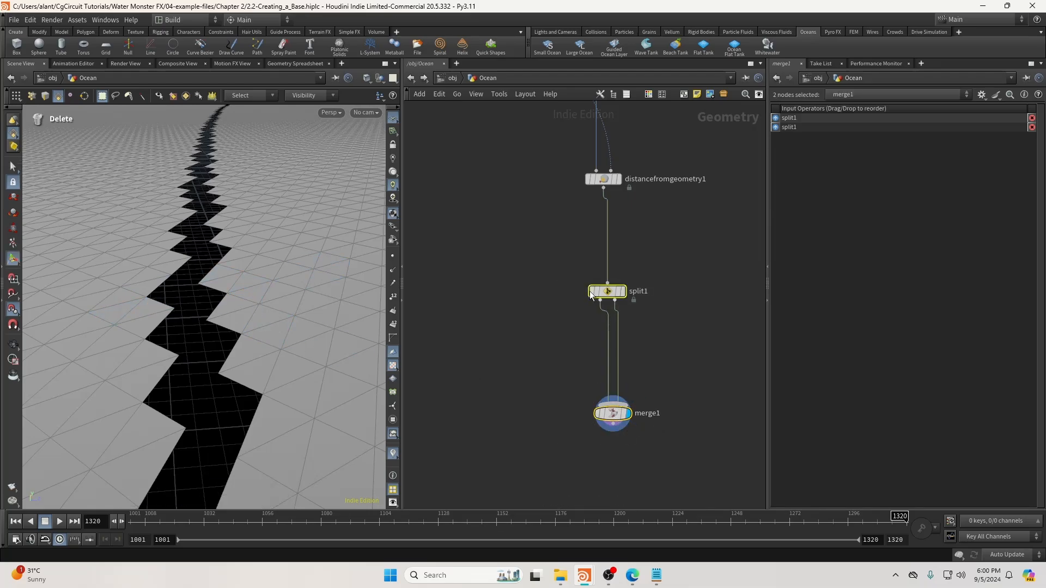
left_click_drag(554, 270, 714, 478)
key("Delete")
right_click_drag(316, 336, 292, 336)
middle_click_drag(291, 336, 270, 338, "alt")
left_click(604, 190)
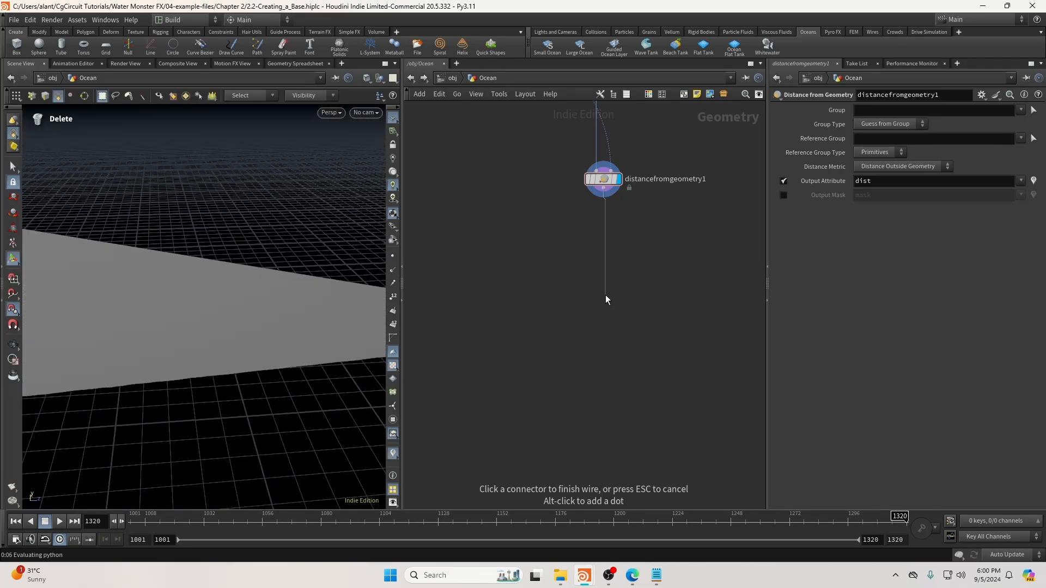
Add attribpromote1 after distancefromgeometry1, promoting the dist attribute from points to primitives.
key("Tab")
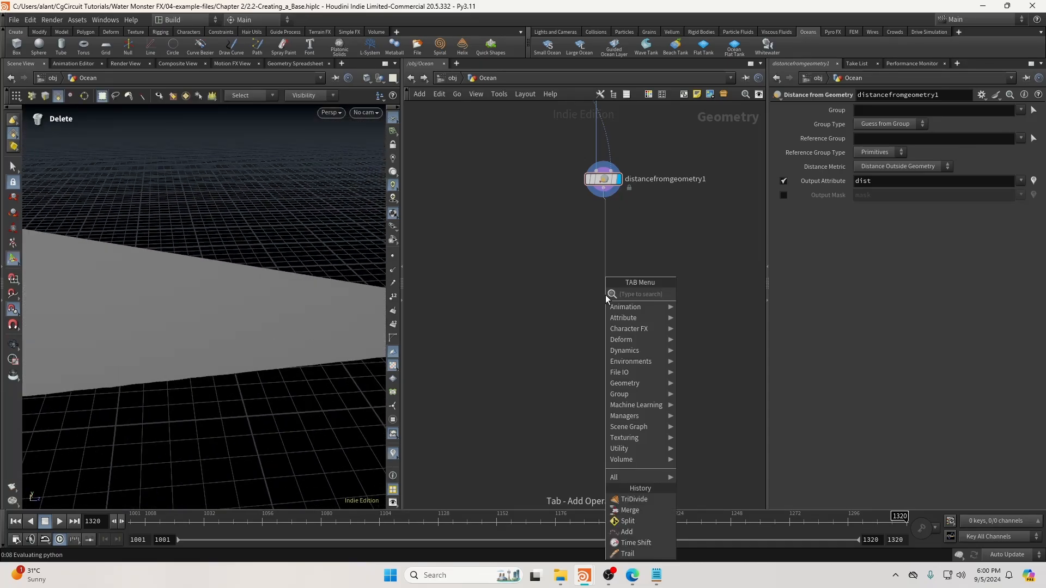
type("attribprom")
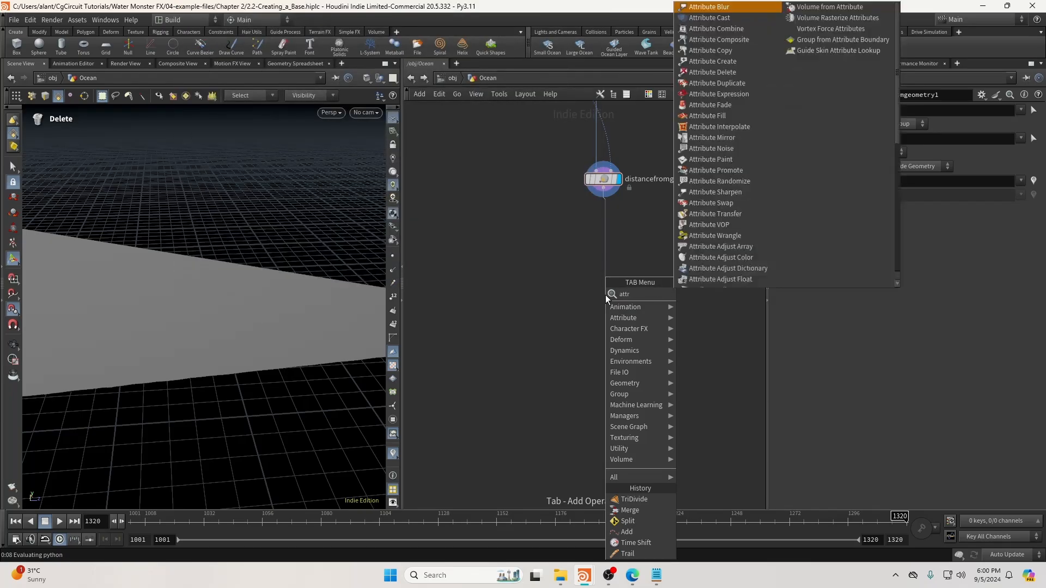
key("Return")
left_click(605, 295)
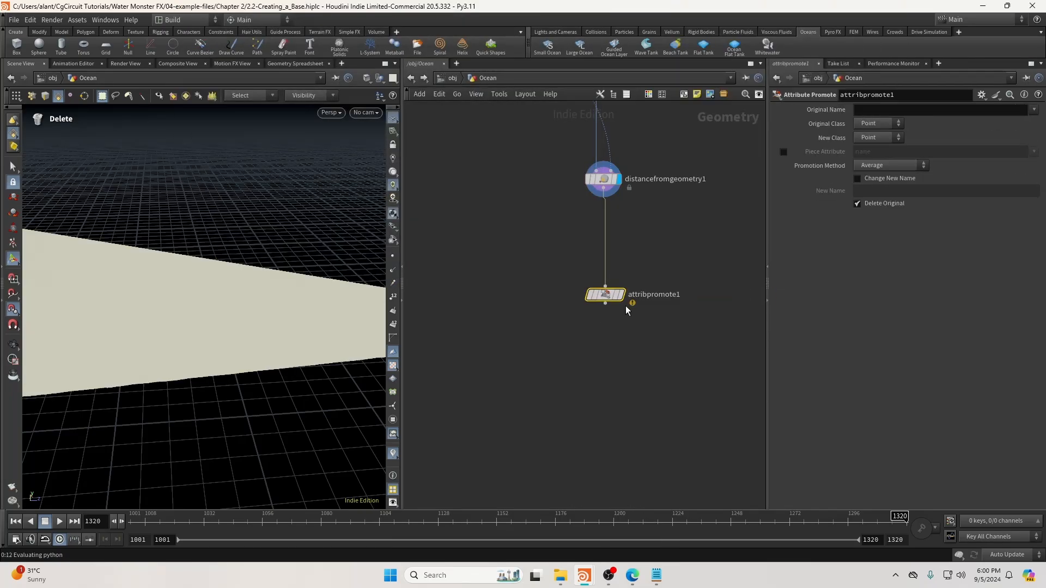
left_click(932, 111)
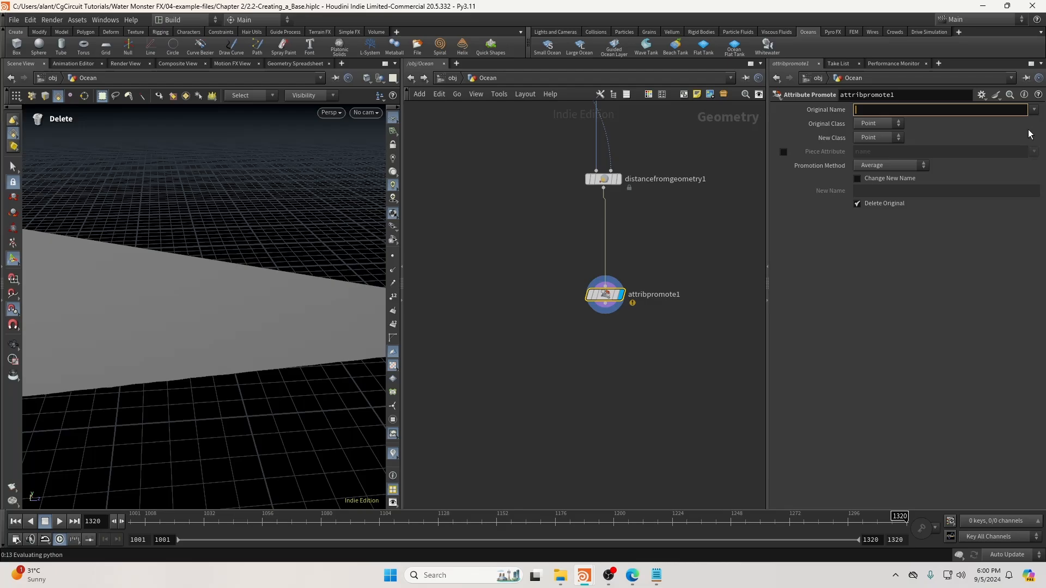
type("dist")
key("Return")
left_click(898, 137)
left_click(871, 164)
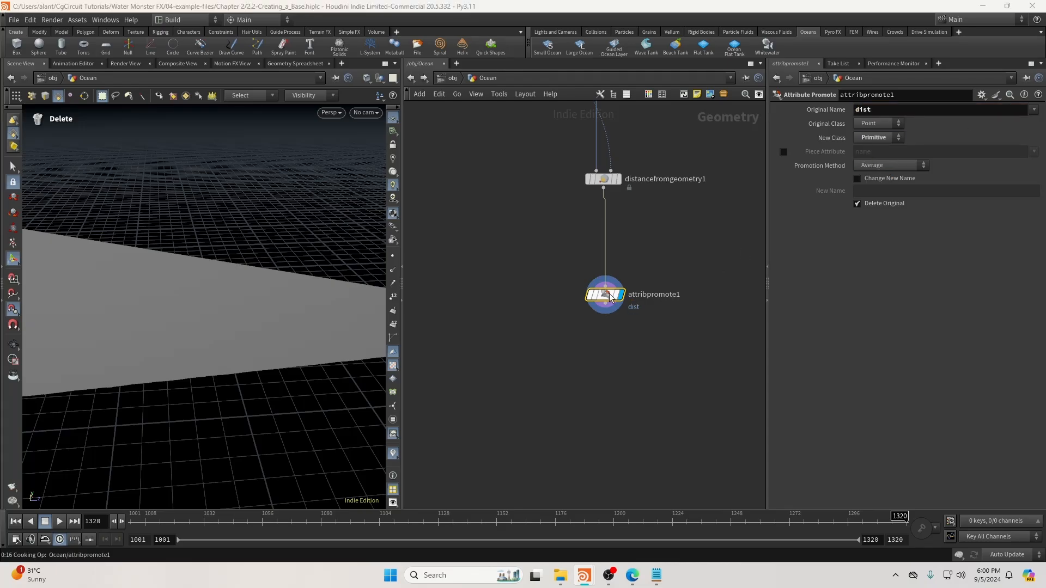
middle_click(609, 298)
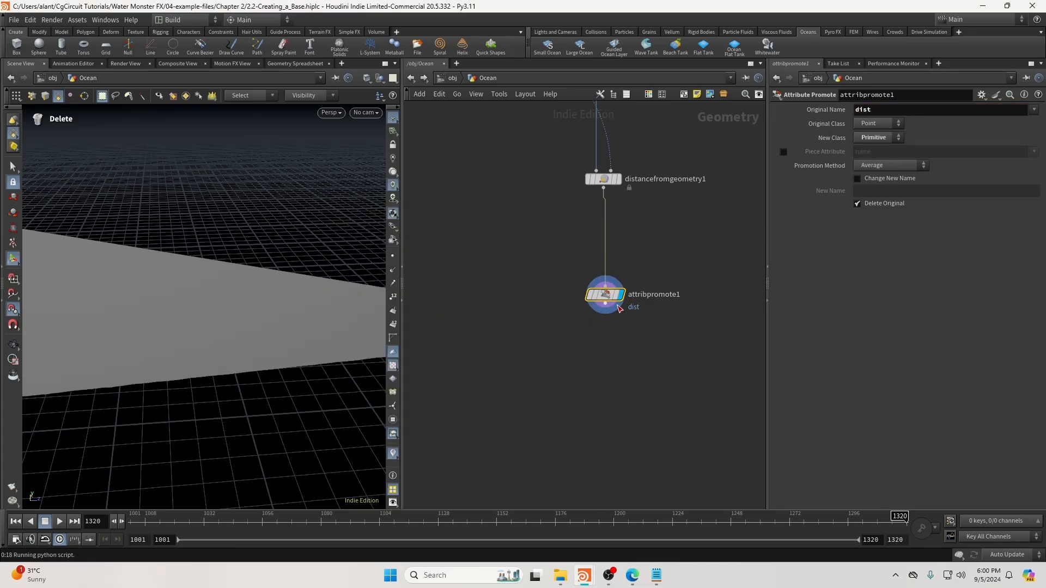
left_click_drag(609, 298, 607, 251)
left_click_drag(292, 345, 322, 320)
left_click(605, 266)
key("Tab")
type("blast")
key("Return")
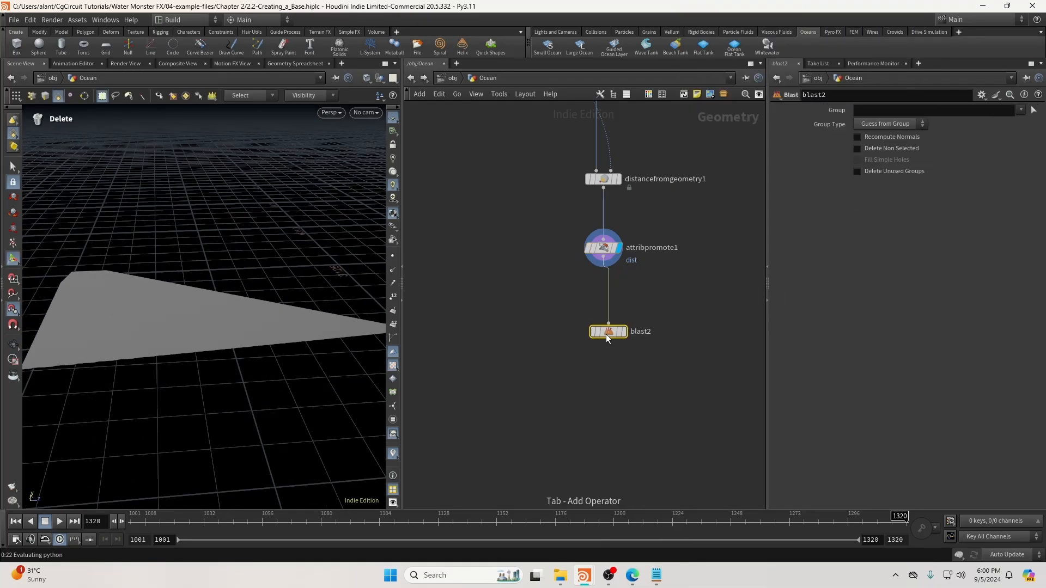
left_click(911, 110)
type("@dist<6000")
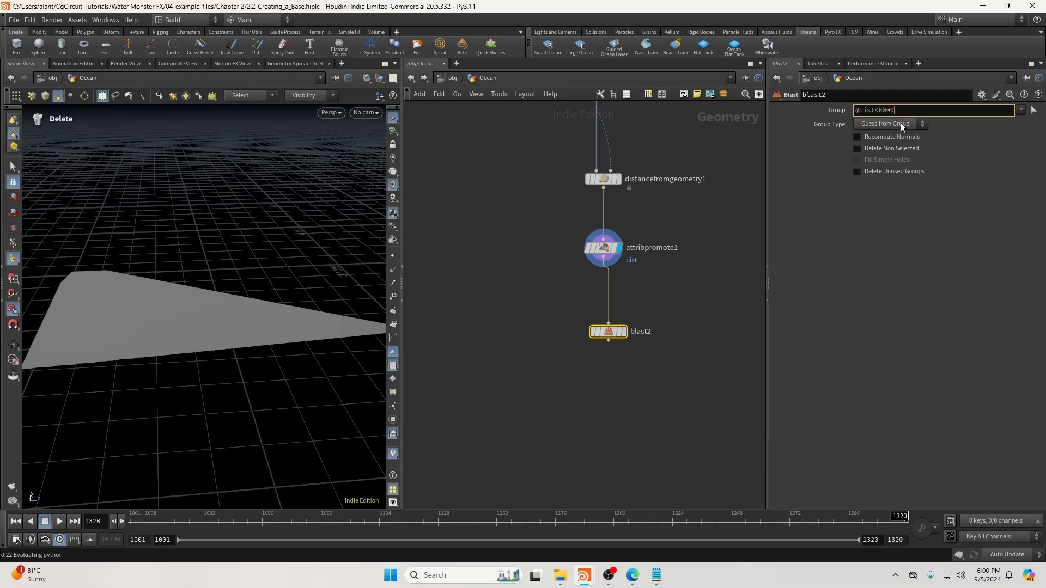
left_click(901, 124)
left_click(883, 173)
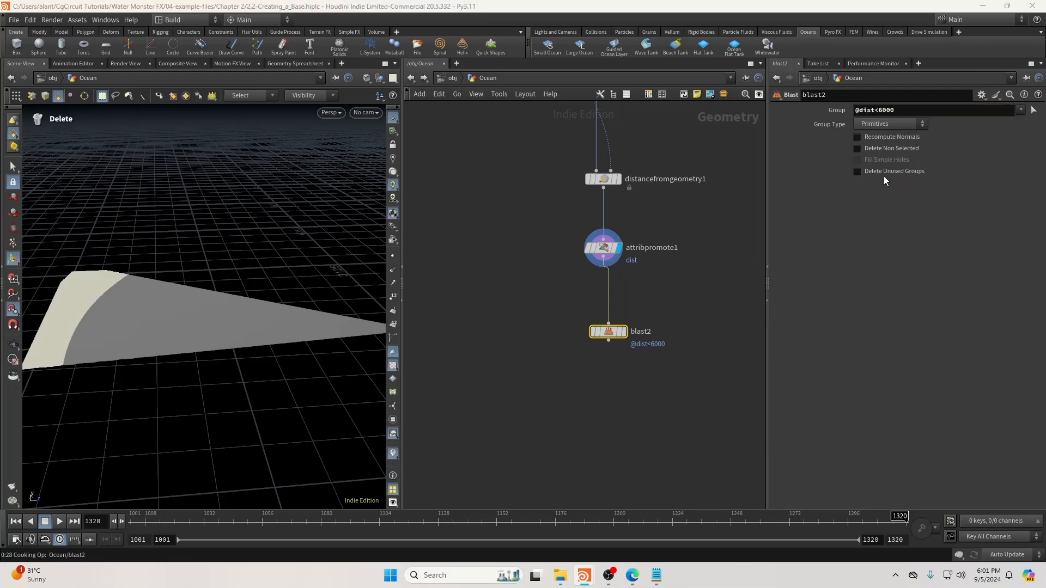
left_click(621, 331)
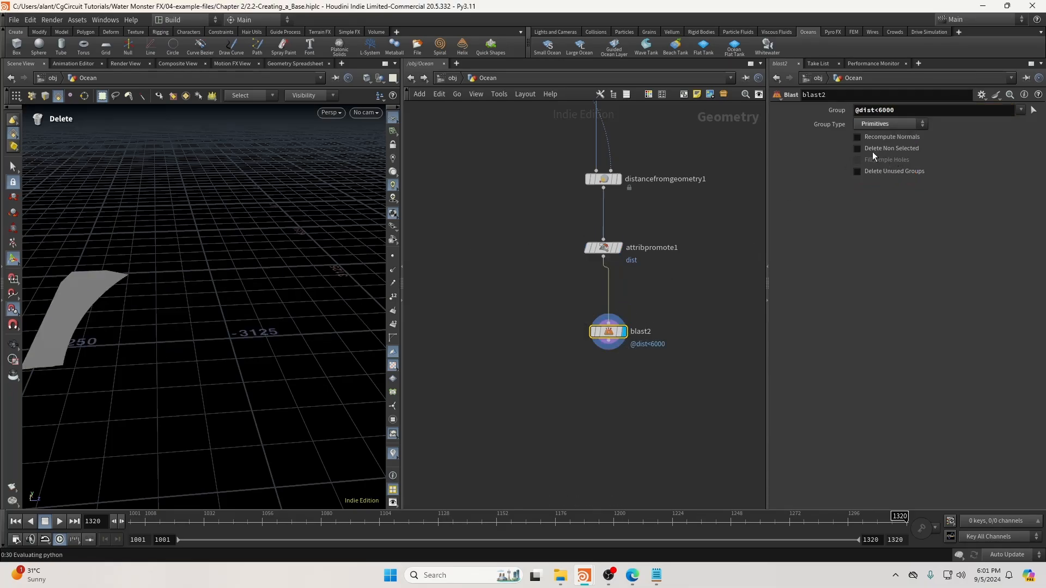
Line blast2 up under attribpromote1 and orbit around the remaining ocean wedge.
left_click_drag(129, 279, 169, 280, "alt")
right_click_drag(169, 280, 132, 284, "alt")
left_click_drag(132, 283, 211, 280, "alt")
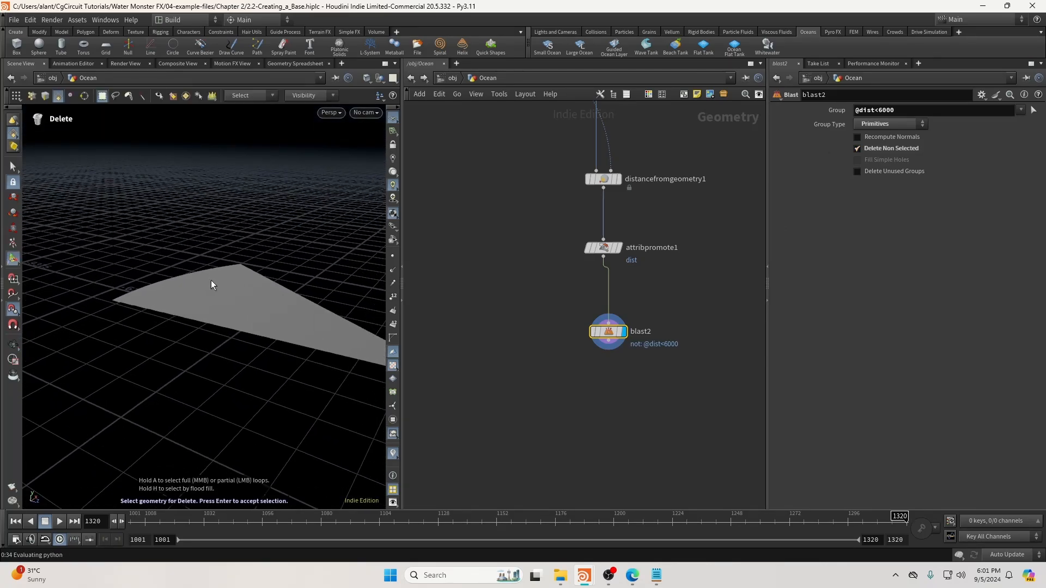
left_click_drag(595, 330, 590, 317)
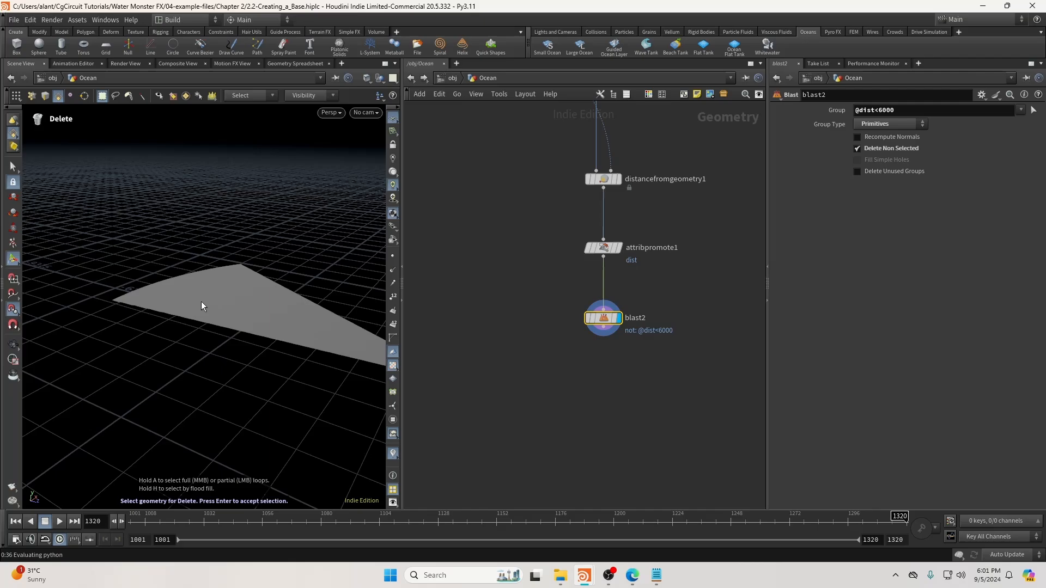
left_click_drag(201, 302, 215, 288, "alt")
right_click_drag(215, 289, 159, 311, "alt")
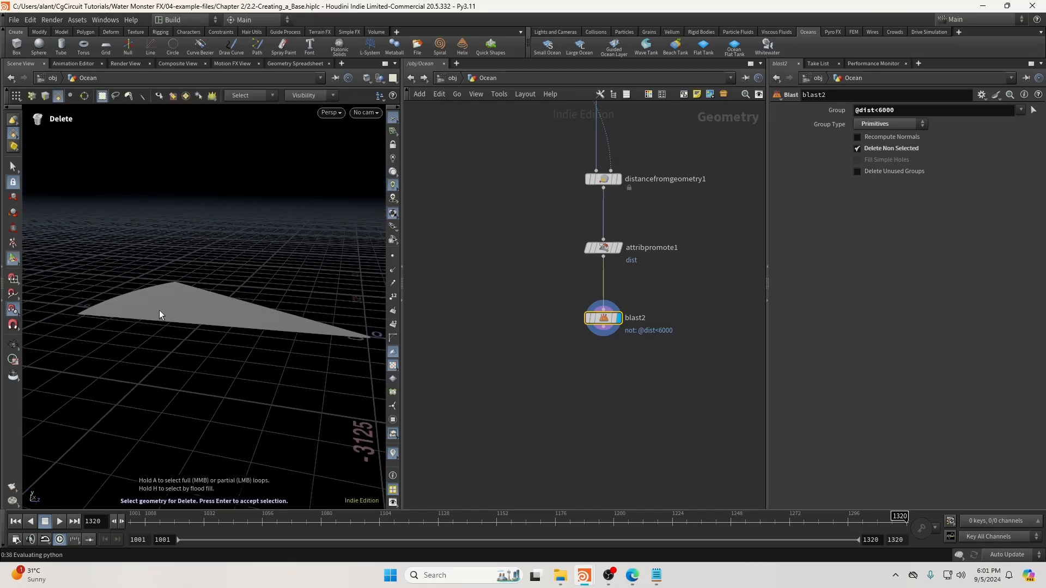
left_click_drag(162, 312, 122, 297, "alt")
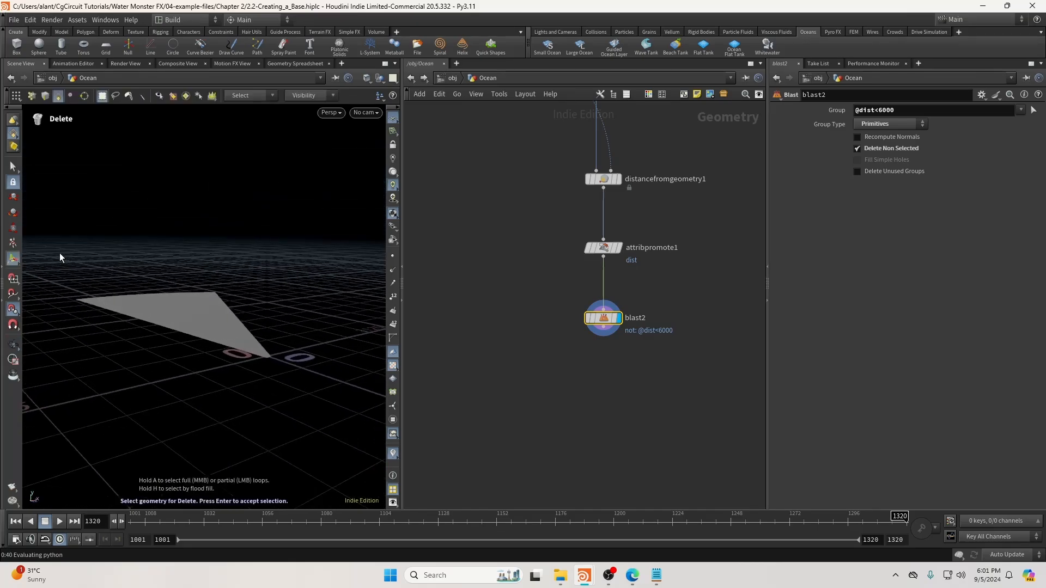
left_click_drag(211, 253, 142, 286, "alt")
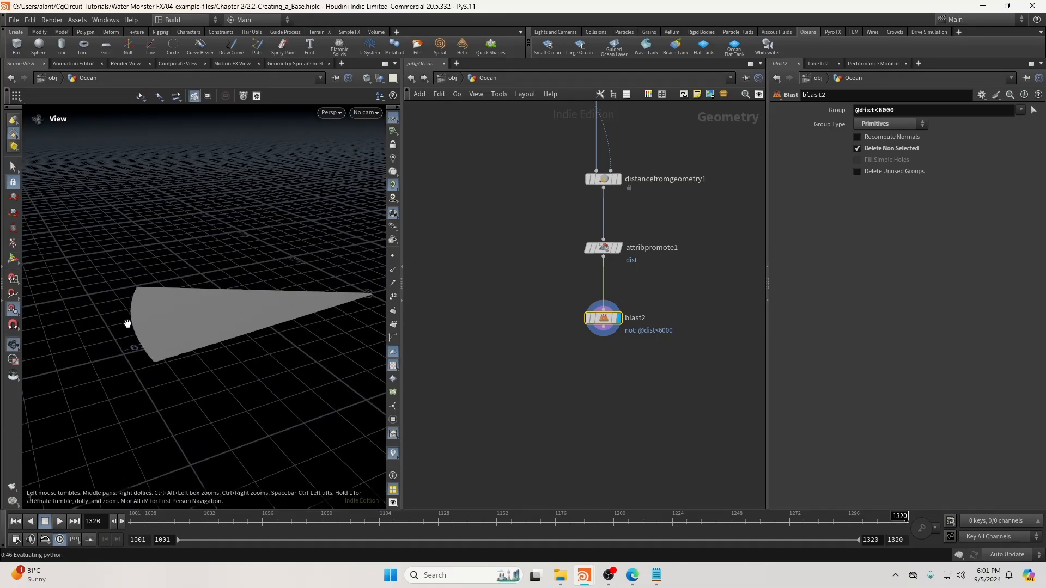
left_click_drag(131, 322, 232, 325, "alt")
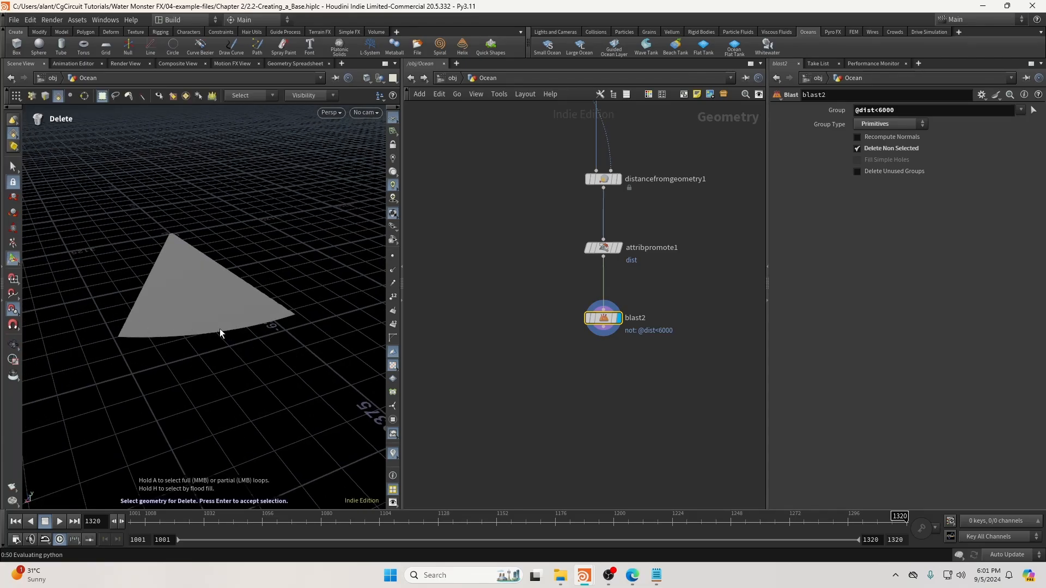
left_click_drag(220, 332, 256, 336, "alt")
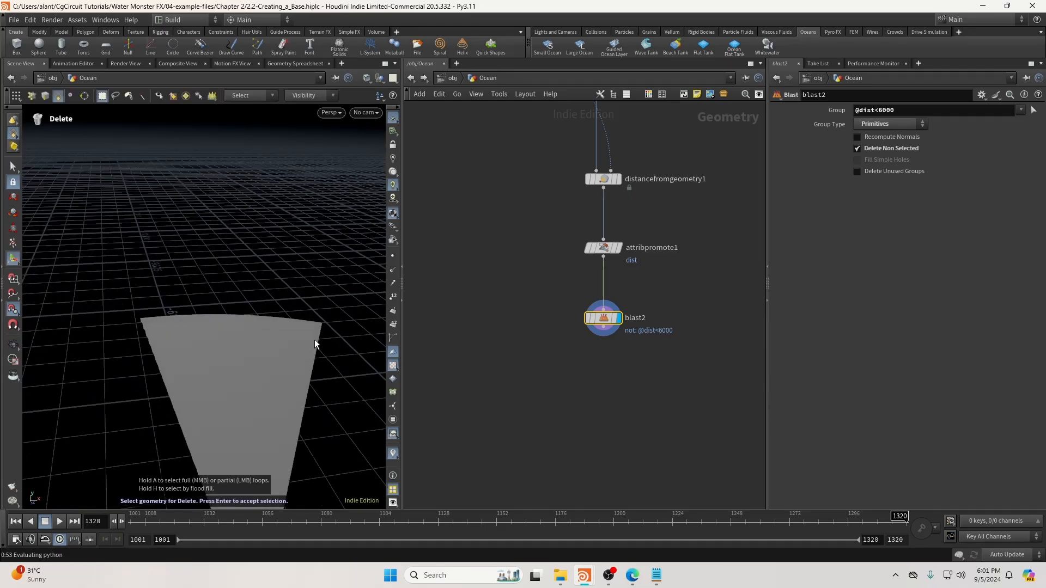
middle_click_drag(267, 348, 249, 331, "alt")
left_click_drag(249, 331, 253, 354, "alt")
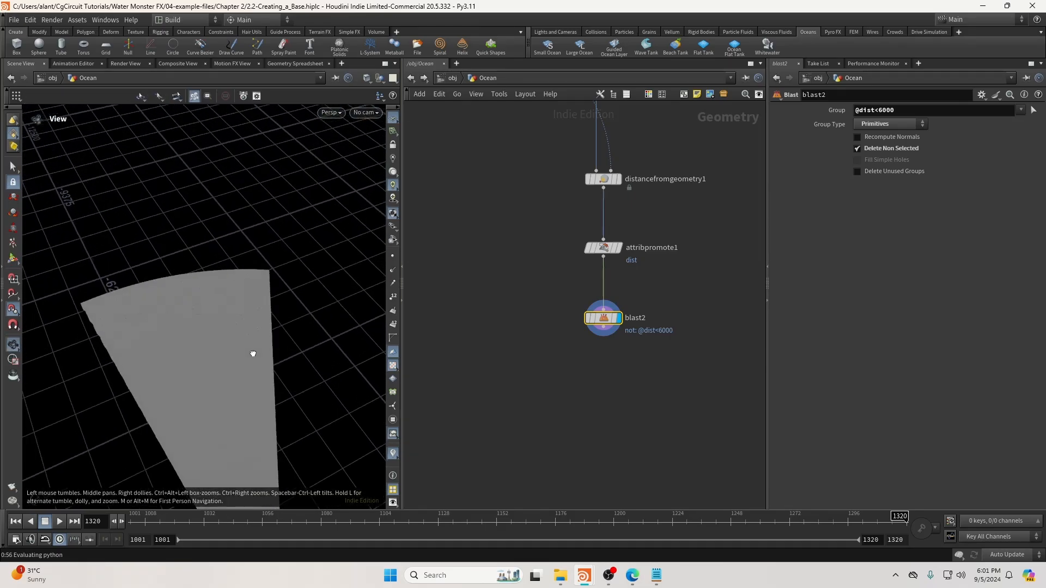
left_click_drag(175, 324, 177, 269, "alt")
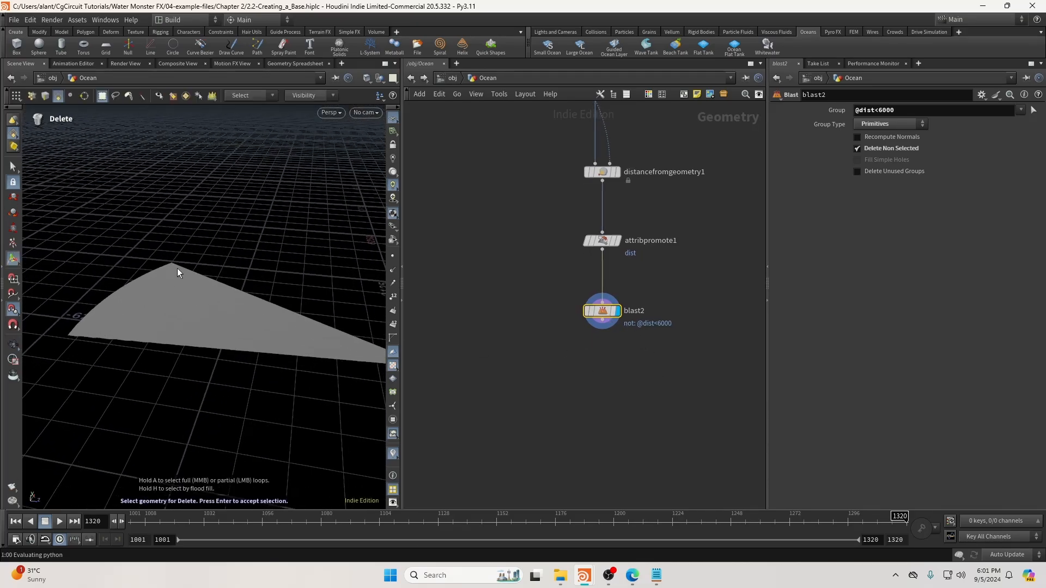
middle_click_drag(584, 371, 517, 335)
left_click(524, 338)
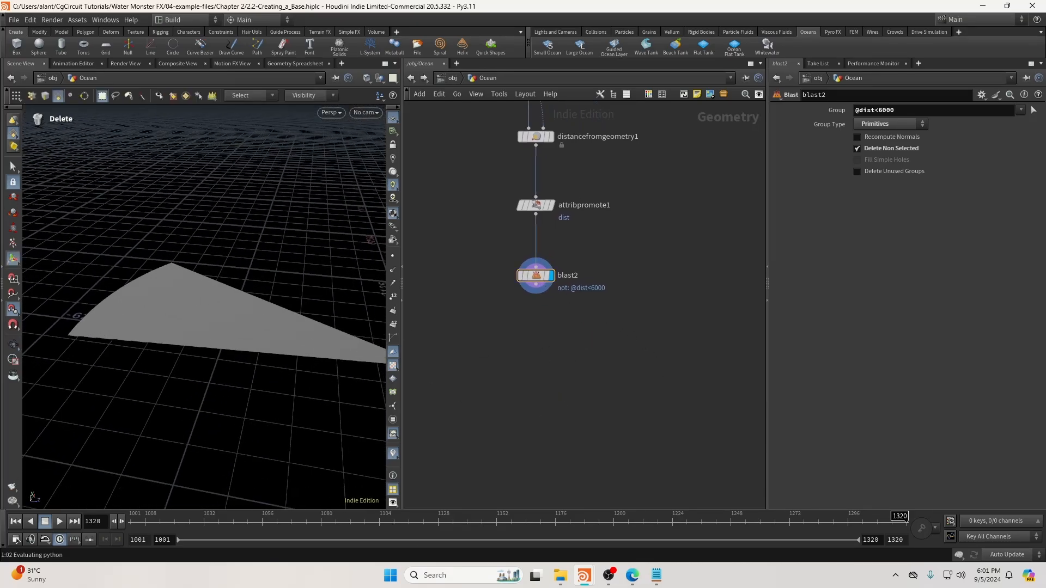
left_click_drag(252, 384, 233, 341, "alt")
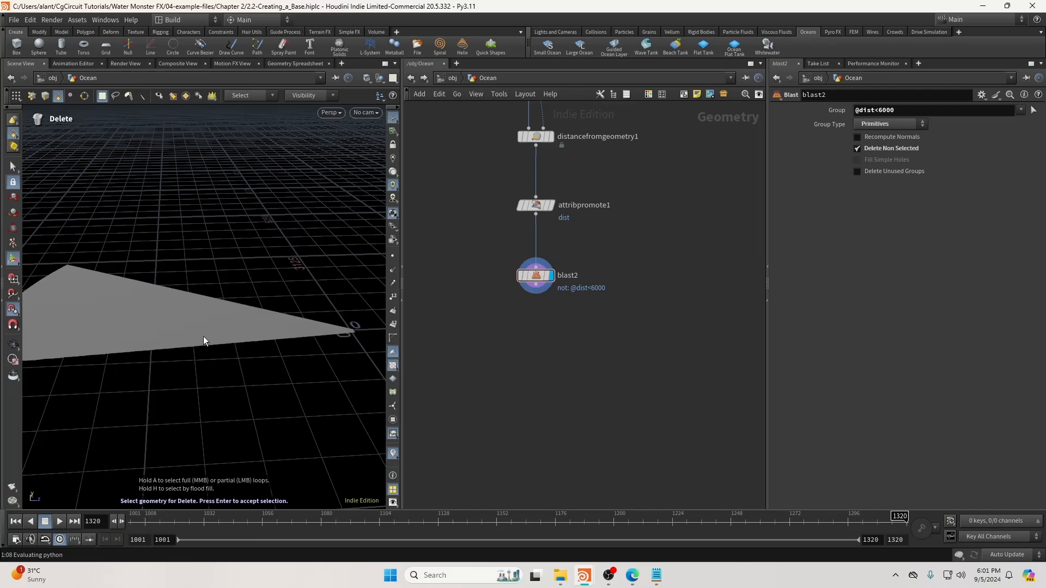
left_click_drag(204, 341, 96, 281, "alt")
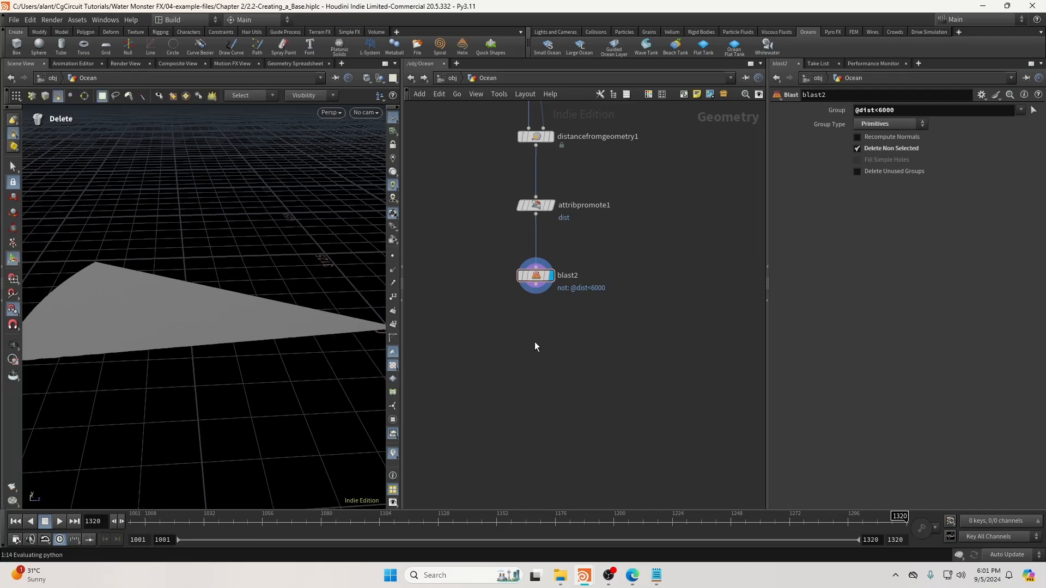
Add tridivide2 below blast2 and wire blast2 into it.
key("Tab")
type("tridi")
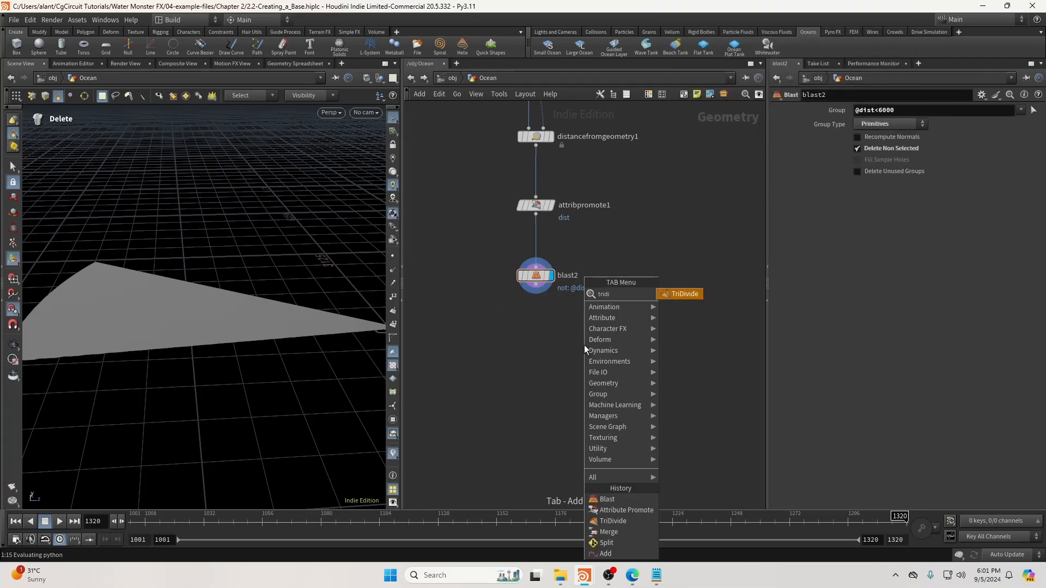
key("Return")
left_click(531, 356)
scroll(531, 355, "up", 1)
middle_click_drag(532, 356, 573, 359)
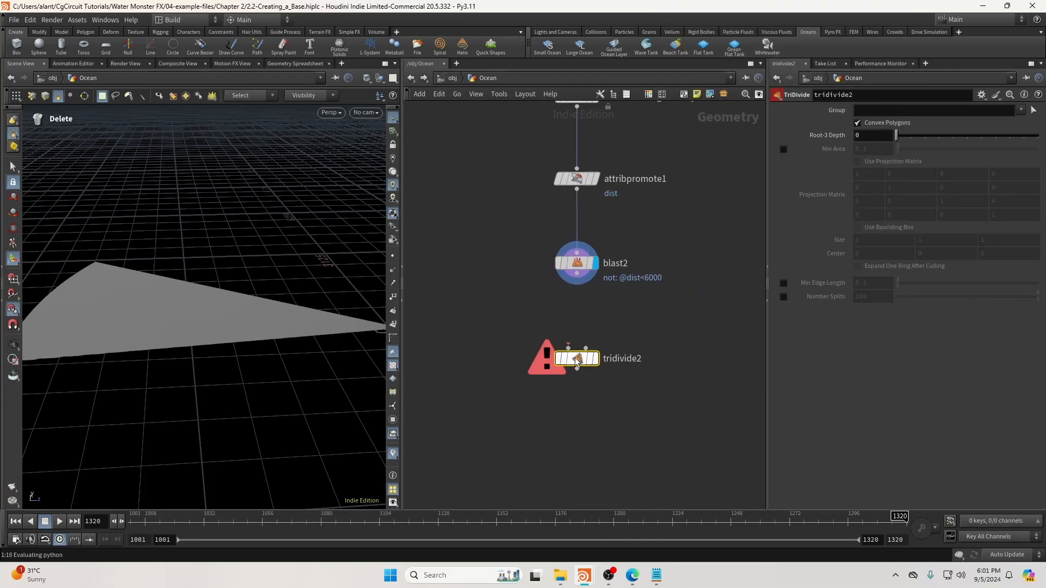
left_click(568, 347)
left_click(577, 285)
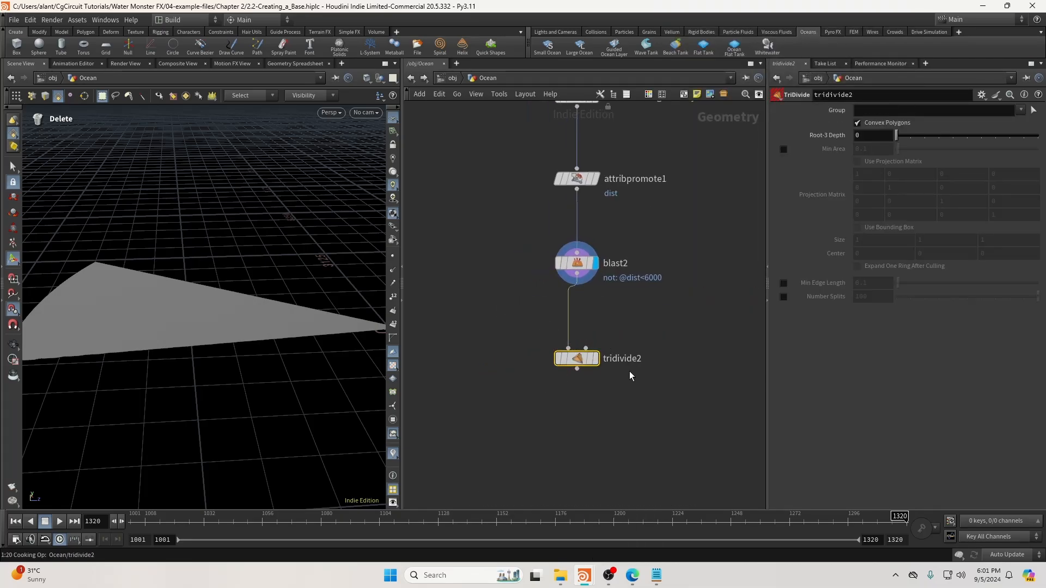
left_click(867, 111)
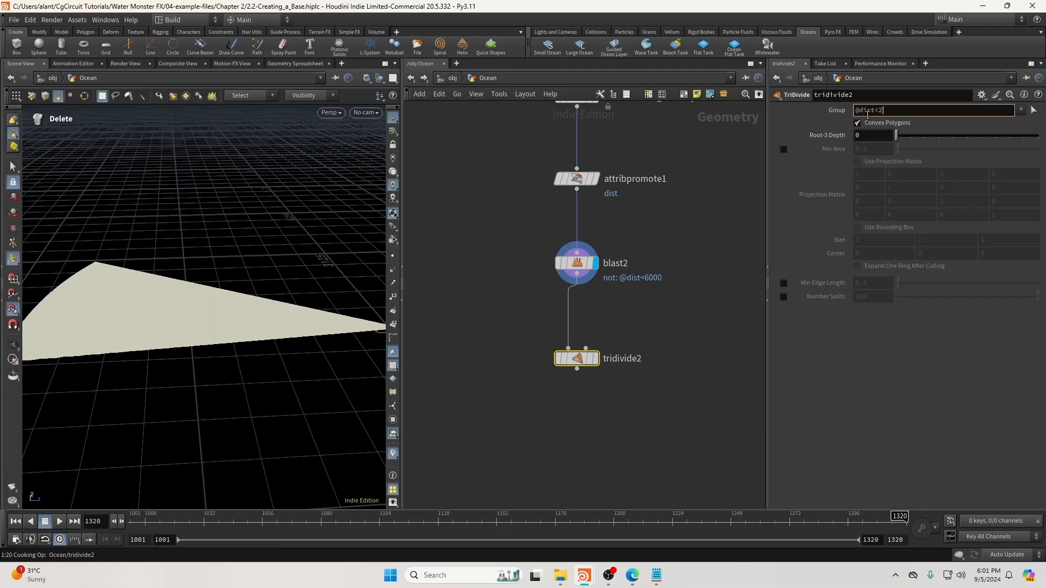
key("Return")
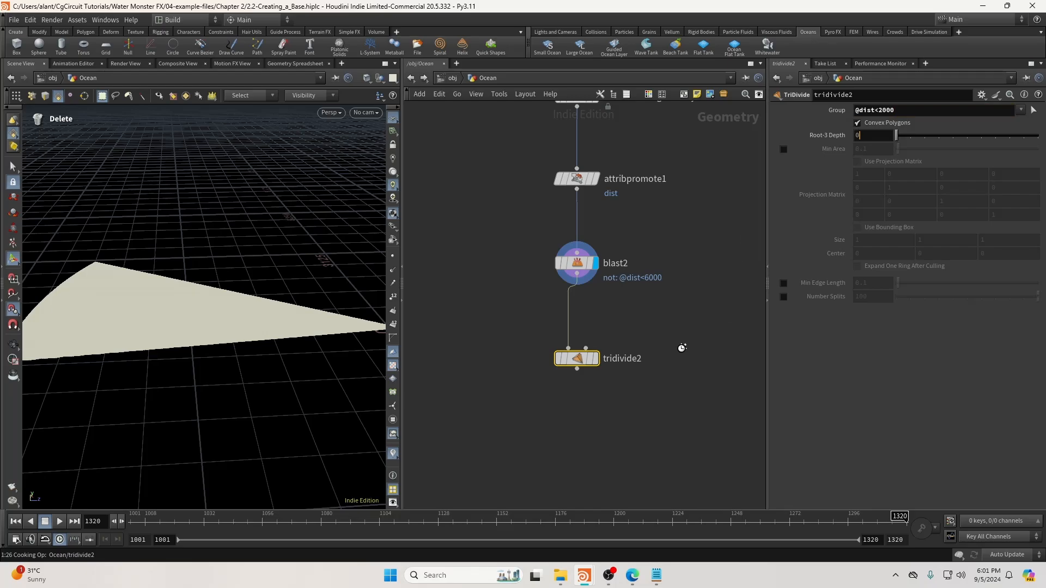
left_click(595, 358)
key("Escape")
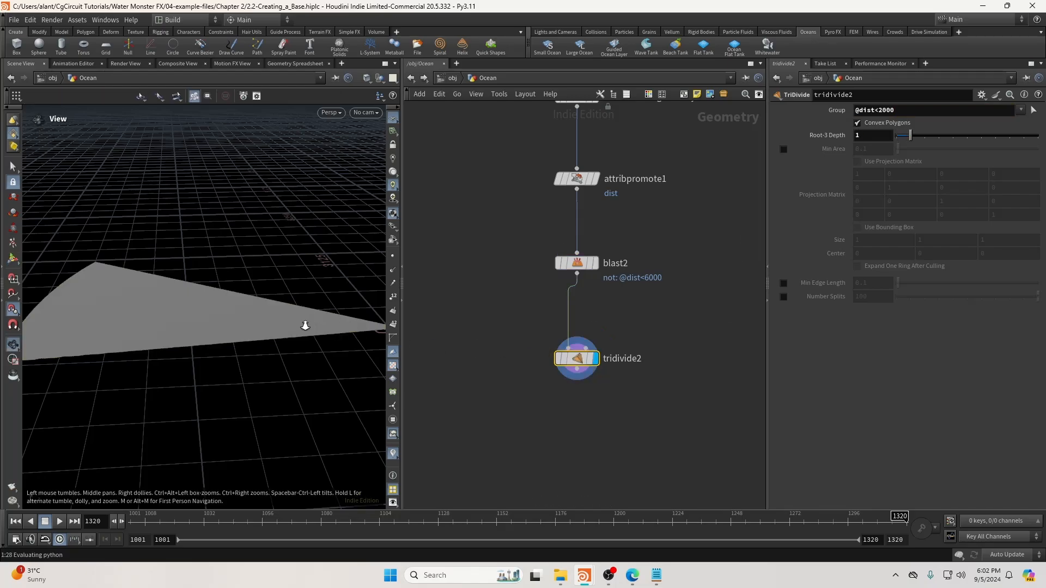
scroll(303, 323, "up", 7)
left_click_drag(291, 317, 270, 307)
key("Delete")
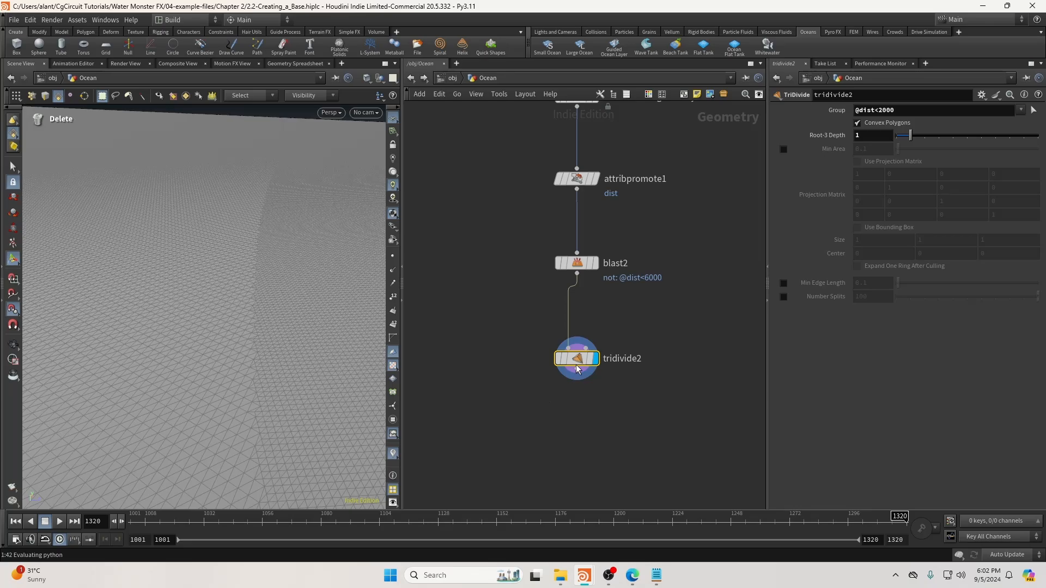
Tidy tridivide2 under blast2 and undo an accidentally pasted camOrigin node.
left_click_drag(575, 364, 574, 343)
middle_click_drag(582, 391, 571, 359)
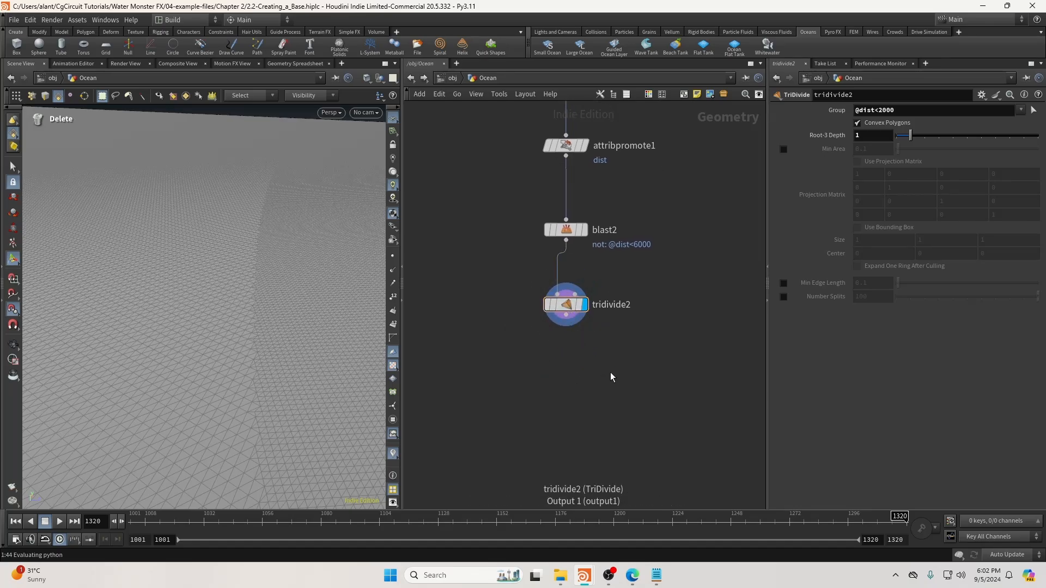
key("ctrl+v")
left_click_drag(613, 372, 593, 387)
key("ctrl+z")
left_click_drag(550, 361, 515, 301)
left_click(535, 377)
key("ctrl+z")
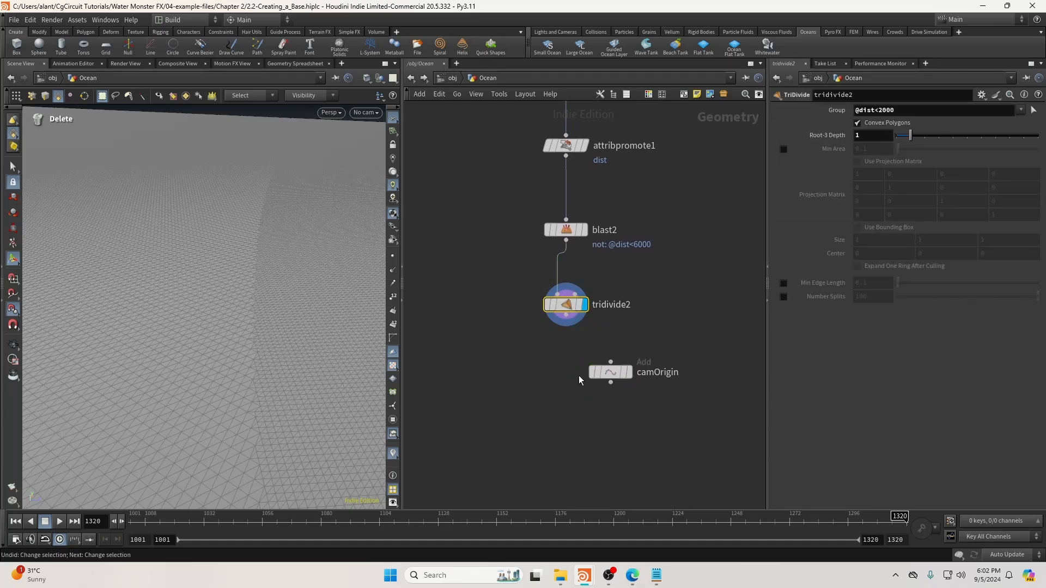
key("ctrl+z")
key("ctrl+z")
key("ctrl+z")
left_click_drag(514, 382, 596, 291)
key("ctrl+c")
key("ctrl+v")
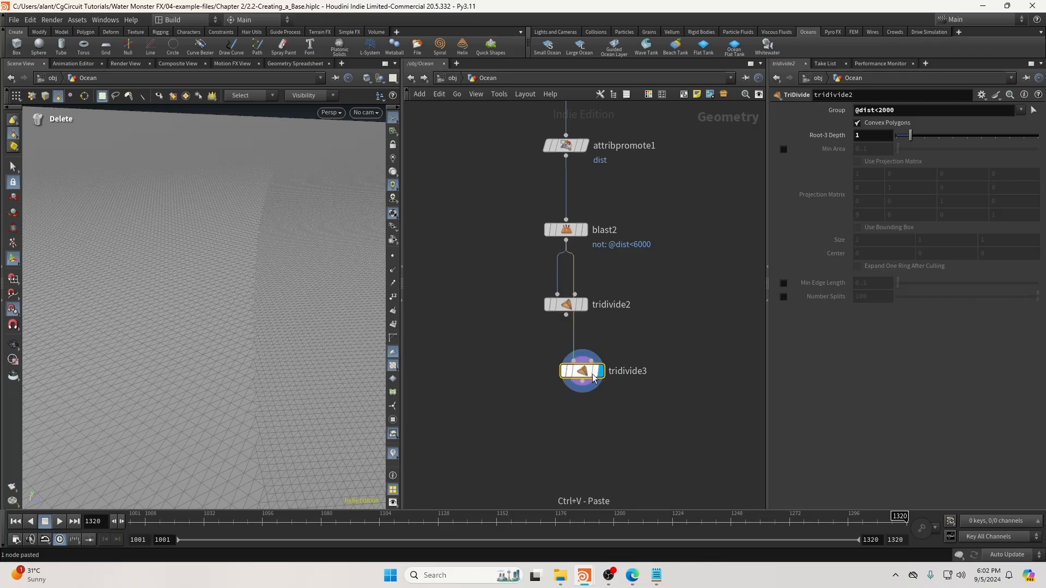
middle_click_drag(671, 452, 679, 409)
mouse_move(580, 316)
left_mouse_down()
mouse_move(573, 273)
mouse_move(576, 332)
left_mouse_up()
double_click(884, 111)
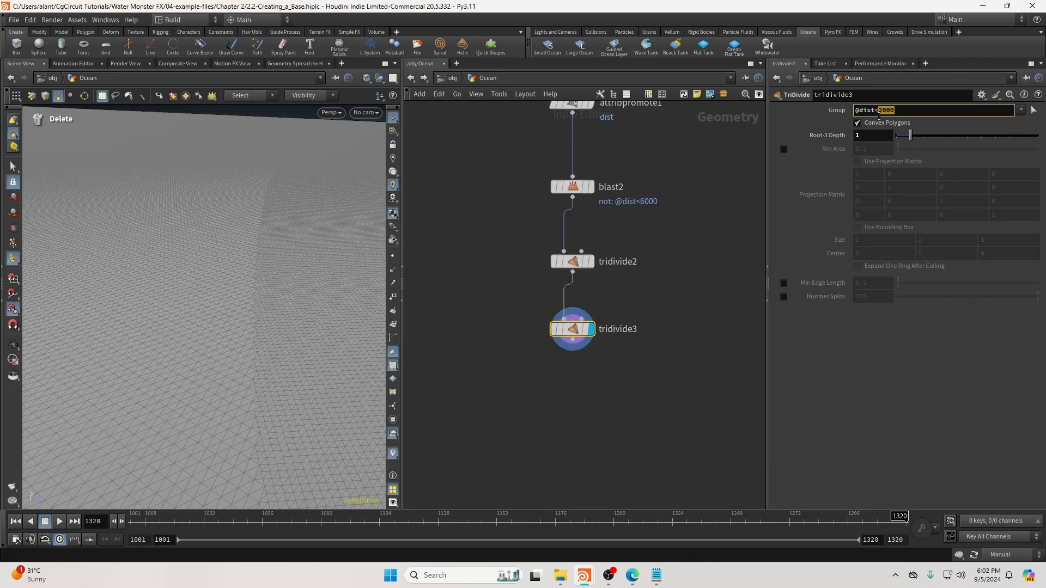
type("1250")
key("Return")
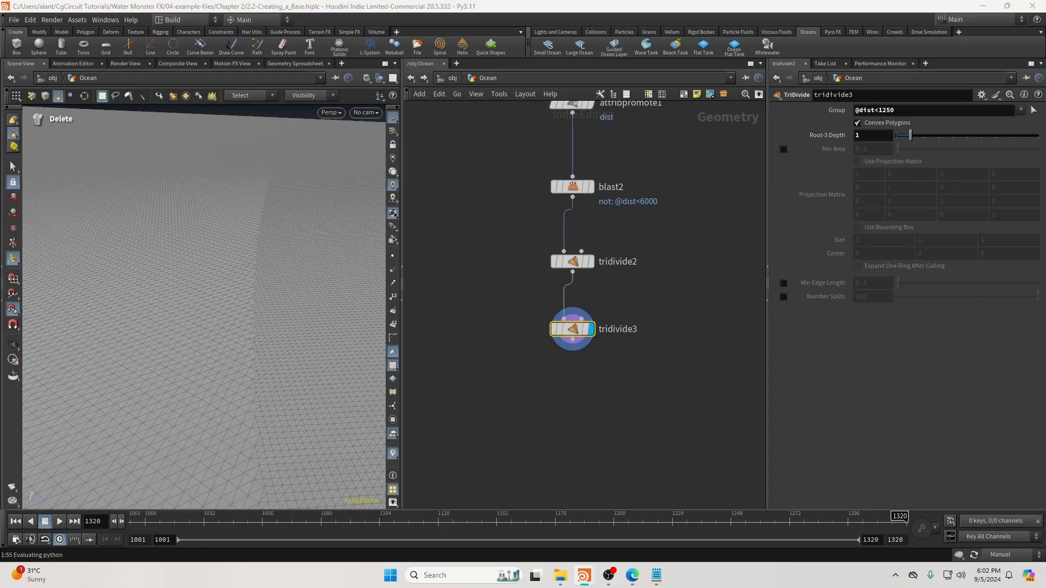
key("ctrl+c")
key("ctrl+v")
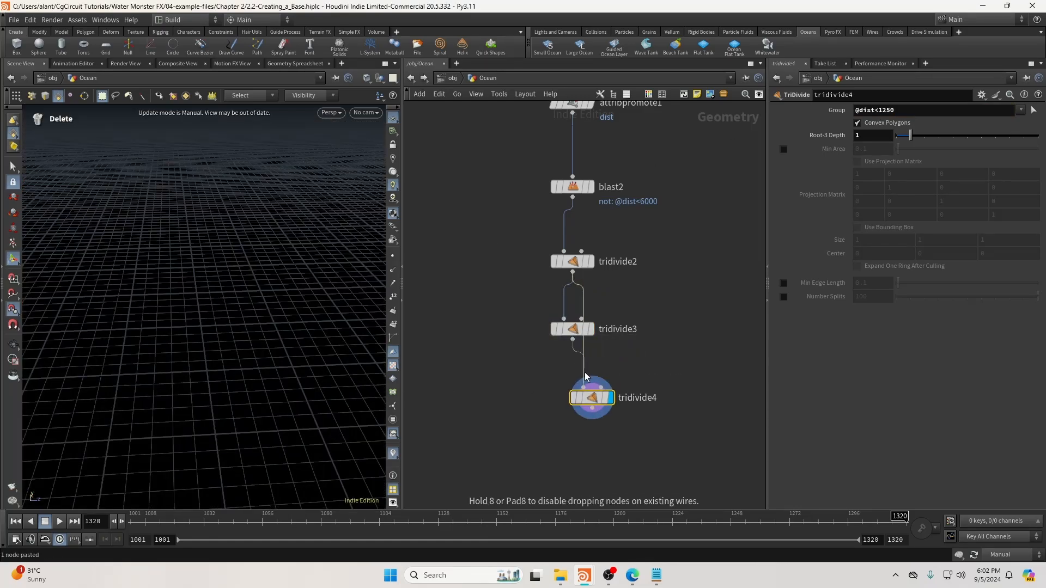
left_click(572, 397)
left_click(889, 111)
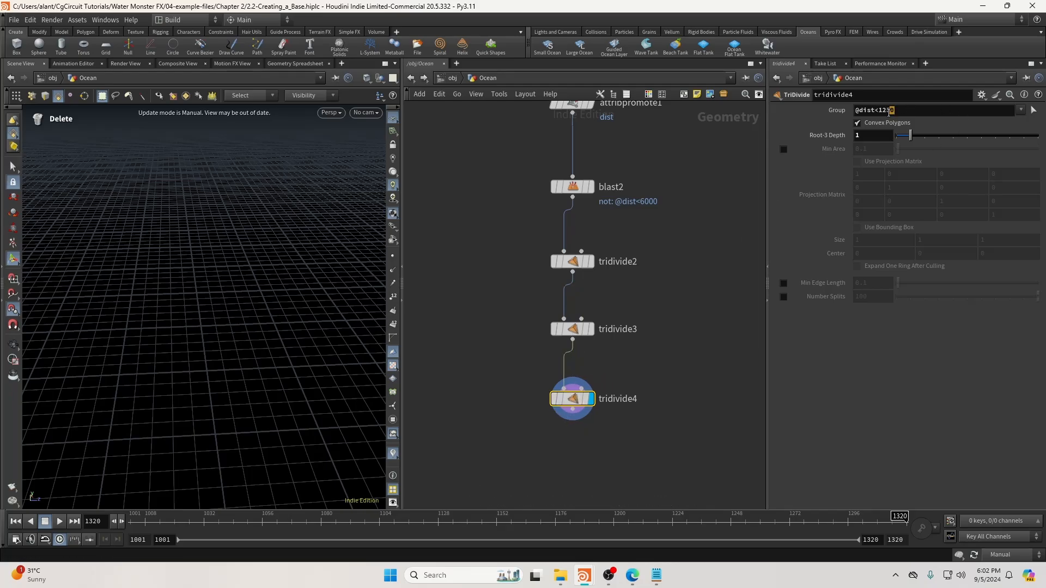
double_click(881, 114)
type("750")
key("Return")
key("ctrl+c")
key("ctrl+v")
left_click(580, 381)
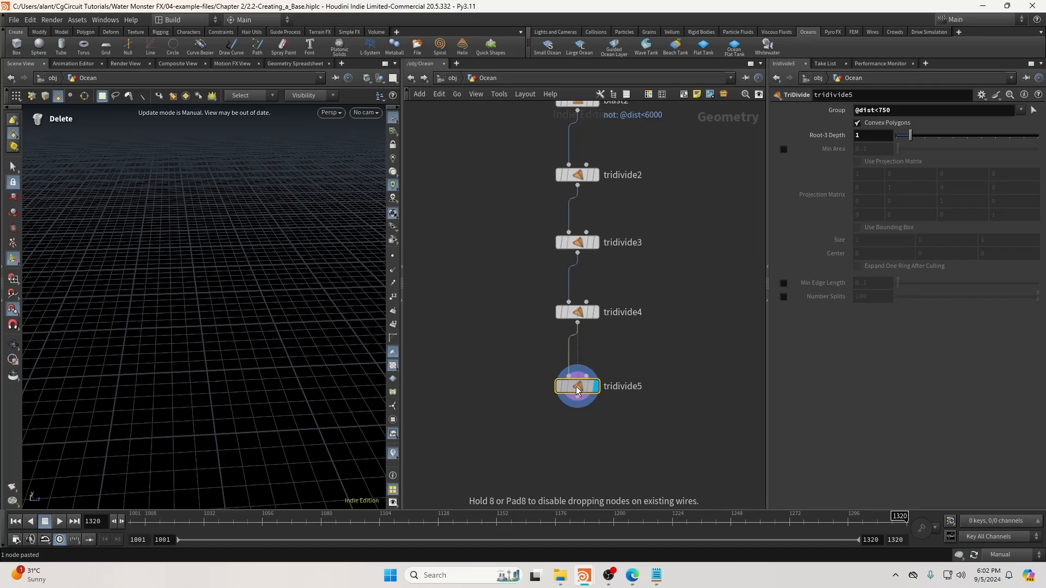
double_click(884, 111)
type("450")
key("Return")
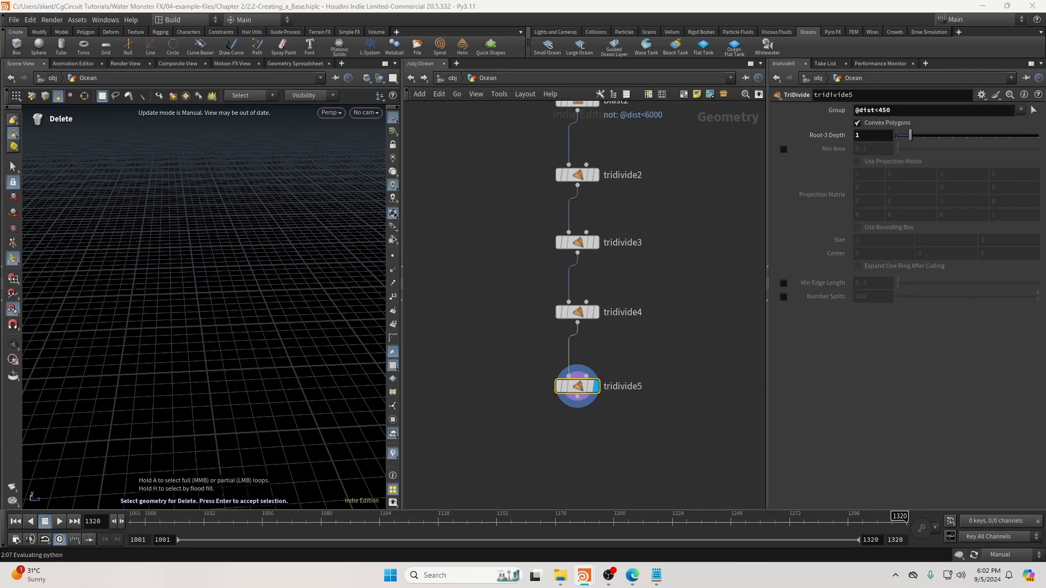
key("ctrl+v")
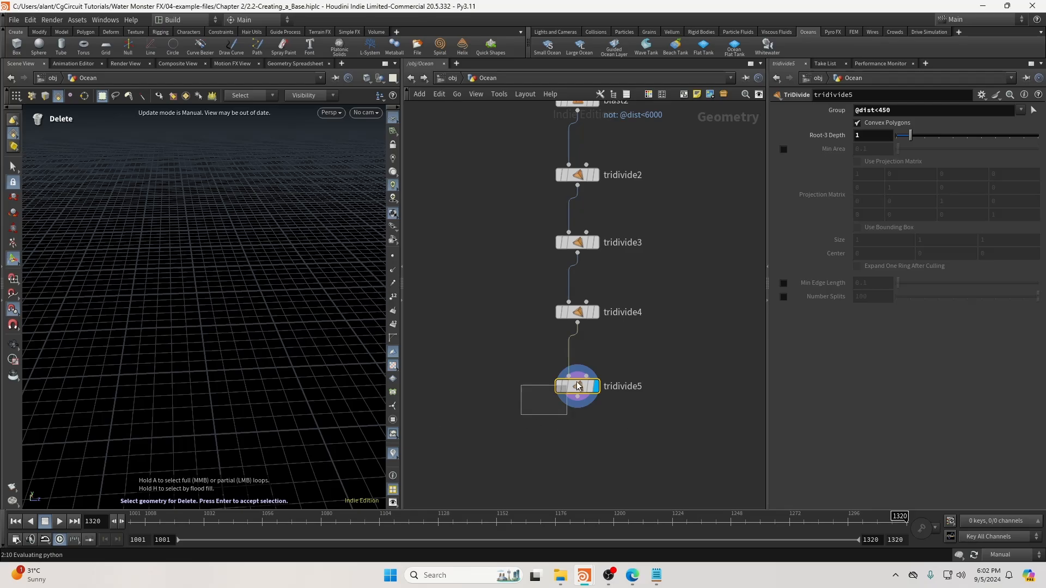
left_click(586, 412)
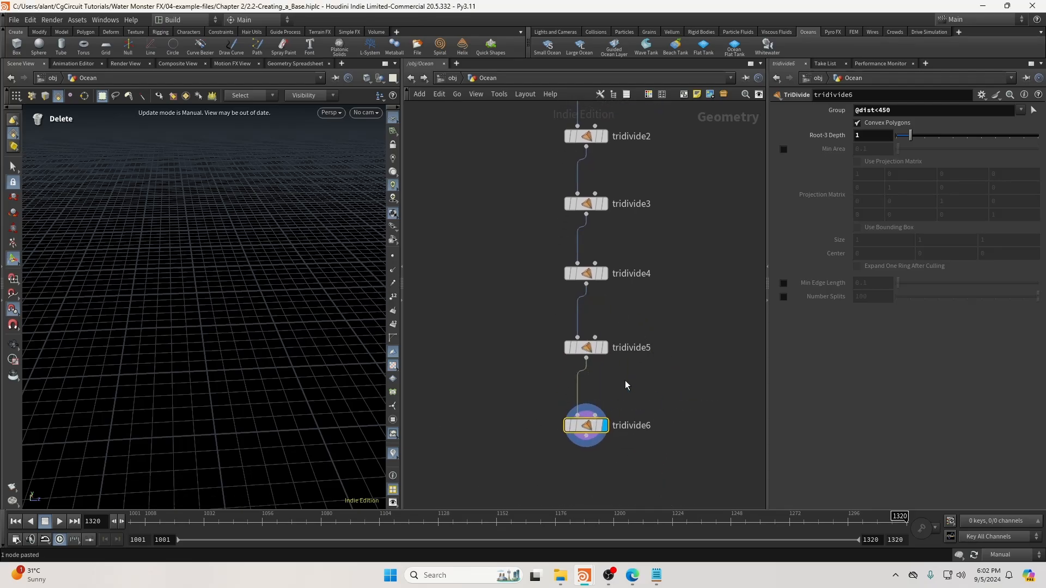
double_click(878, 111)
type("1250")
key("Return")
left_click(914, 113)
key("BackSpace")
key("Return")
Switch viewport updates to Auto Update and inspect tridivide6's subdivided mesh and geometry info.
left_click(1029, 553)
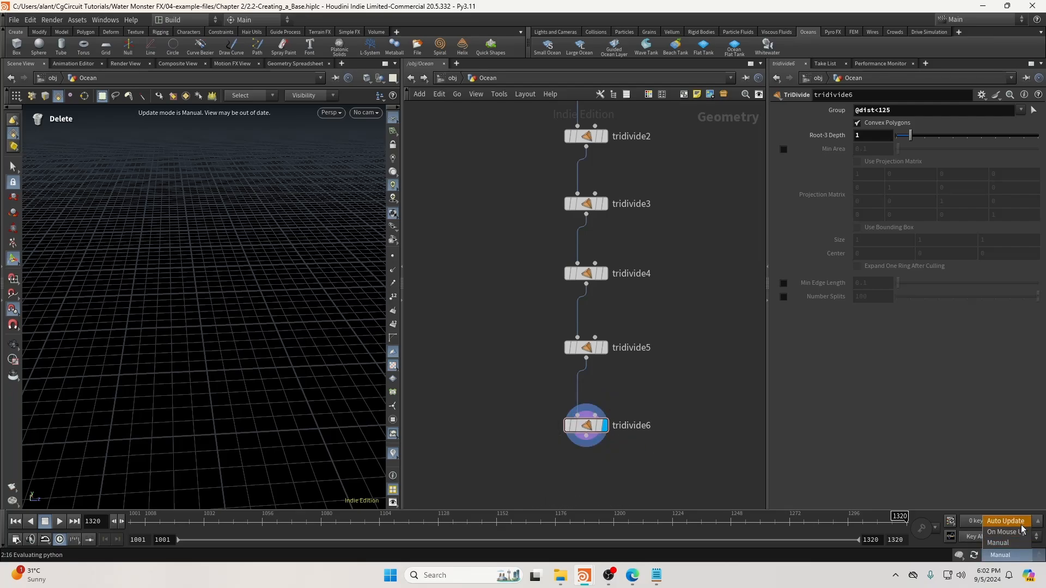
left_click(1012, 522)
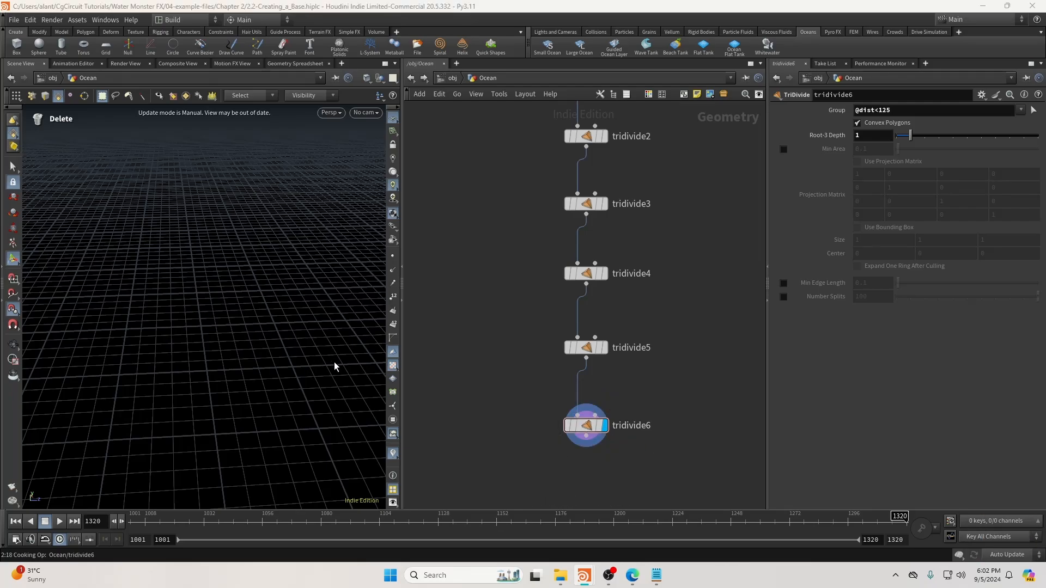
right_click_drag(234, 356, 104, 349, "alt")
right_click_drag(373, 334, 145, 348, "alt")
middle_click_drag(341, 340, 293, 332, "alt")
left_click_drag(293, 332, 221, 309, "alt")
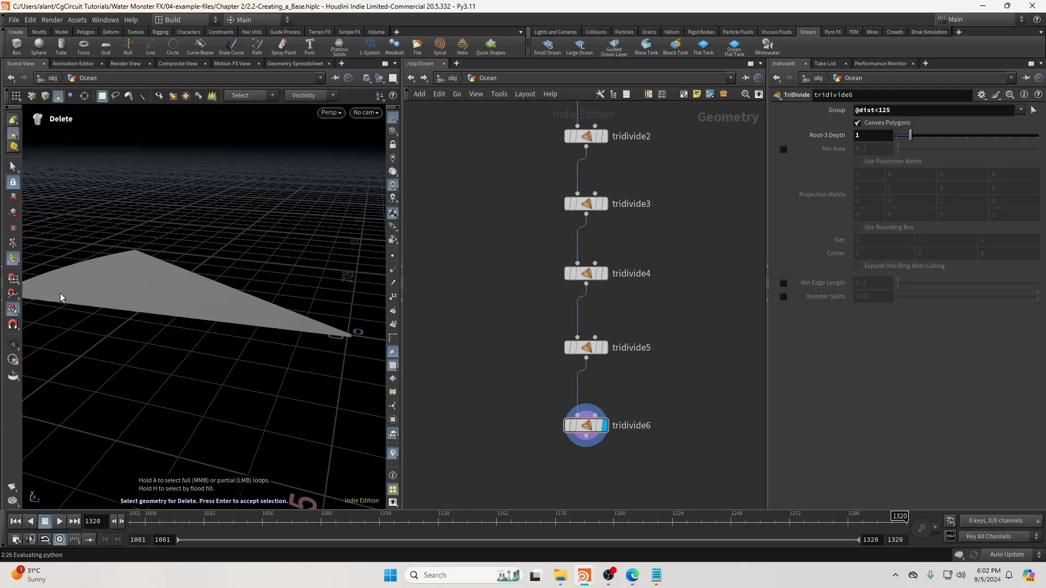
middle_click_drag(664, 408, 669, 325)
middle_click(592, 347)
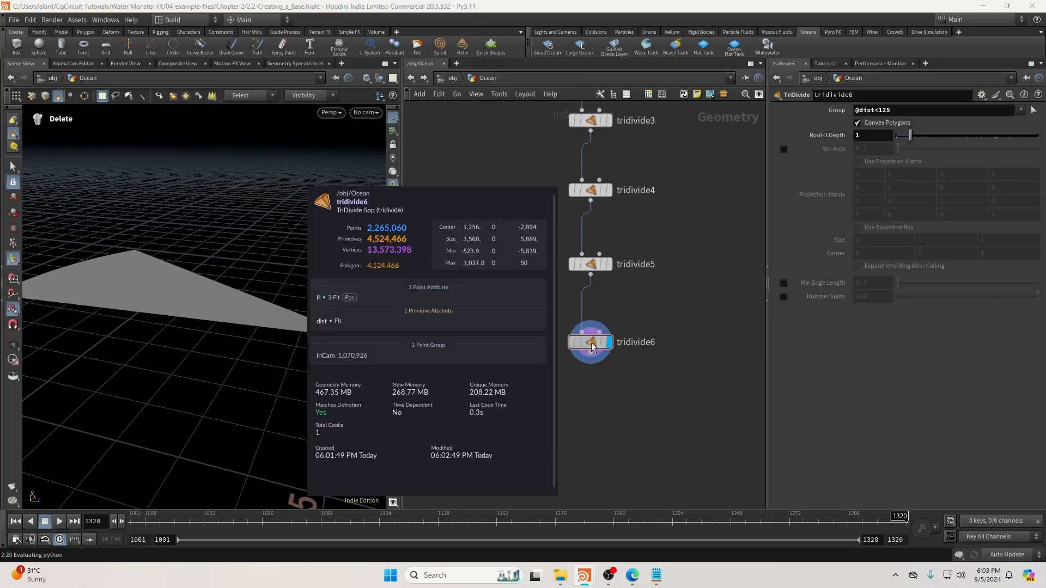
left_click(560, 351)
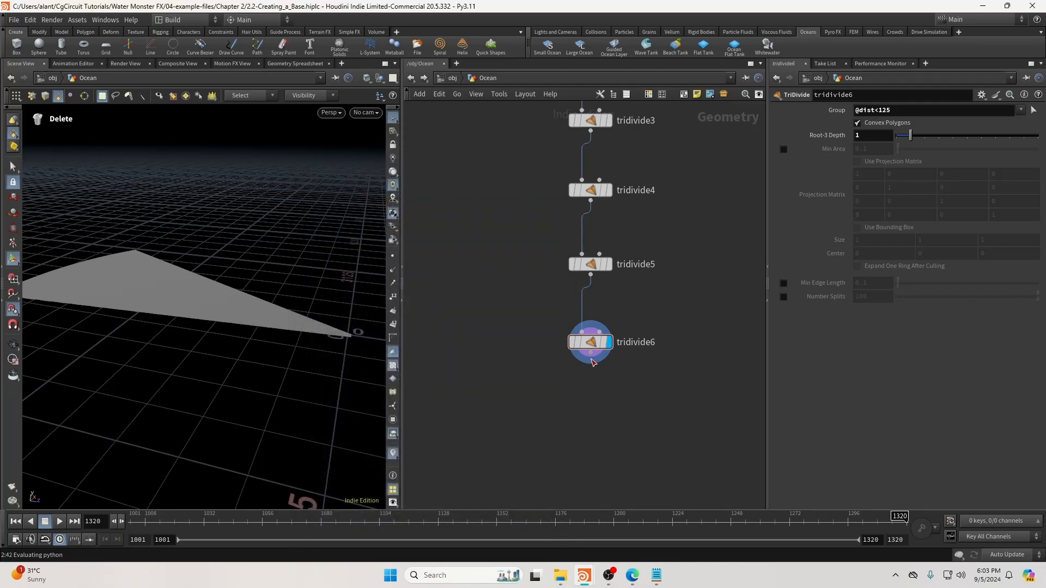
key("Tab")
key("Escape")
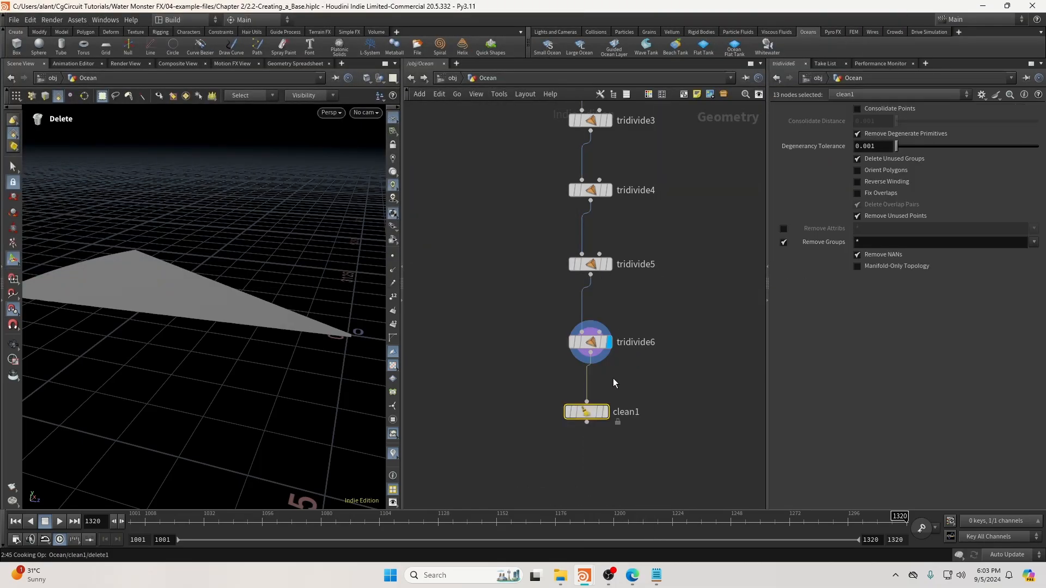
Align clean1 under tridivide6 and enable Remove Groups so it strips all groups.
left_click(606, 447)
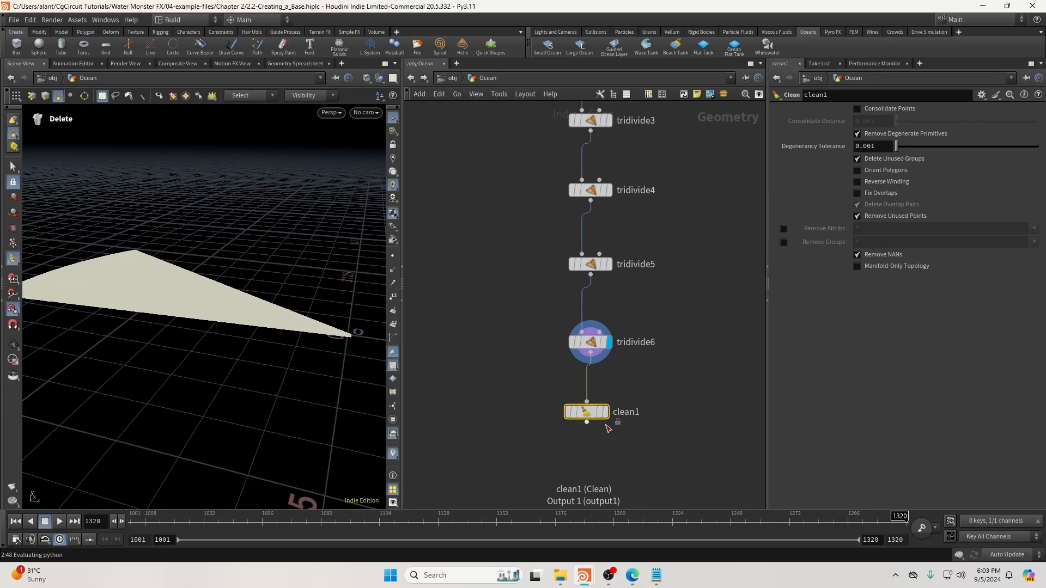
left_click_drag(592, 417, 597, 414)
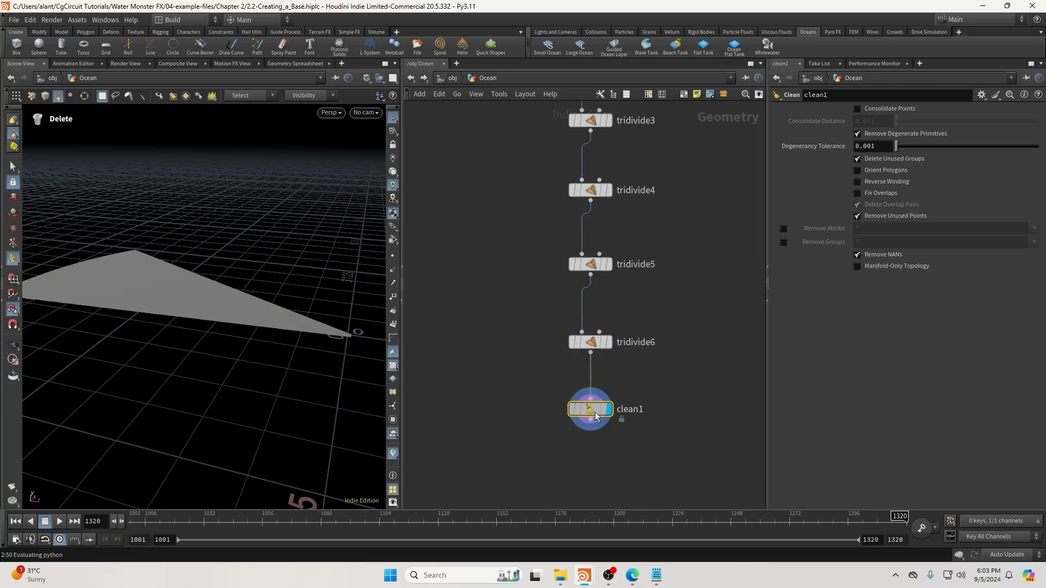
left_click_drag(231, 330, 371, 316, "alt")
key("Delete")
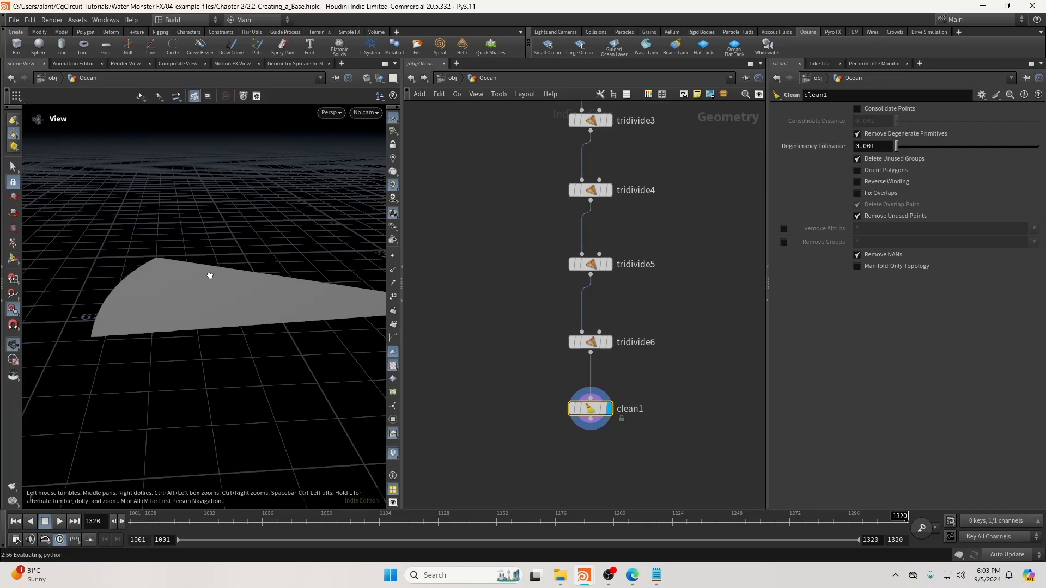
mouse_move(210, 276)
left_mouse_down("alt")
mouse_move(73, 267)
mouse_move(175, 275)
mouse_move(207, 264)
left_mouse_up("alt")
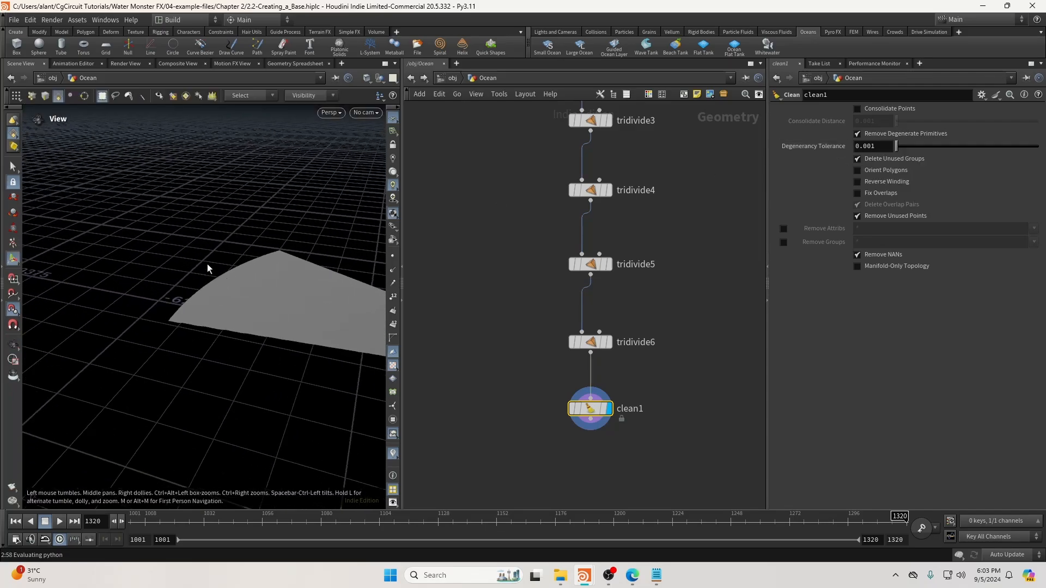
left_click(783, 241)
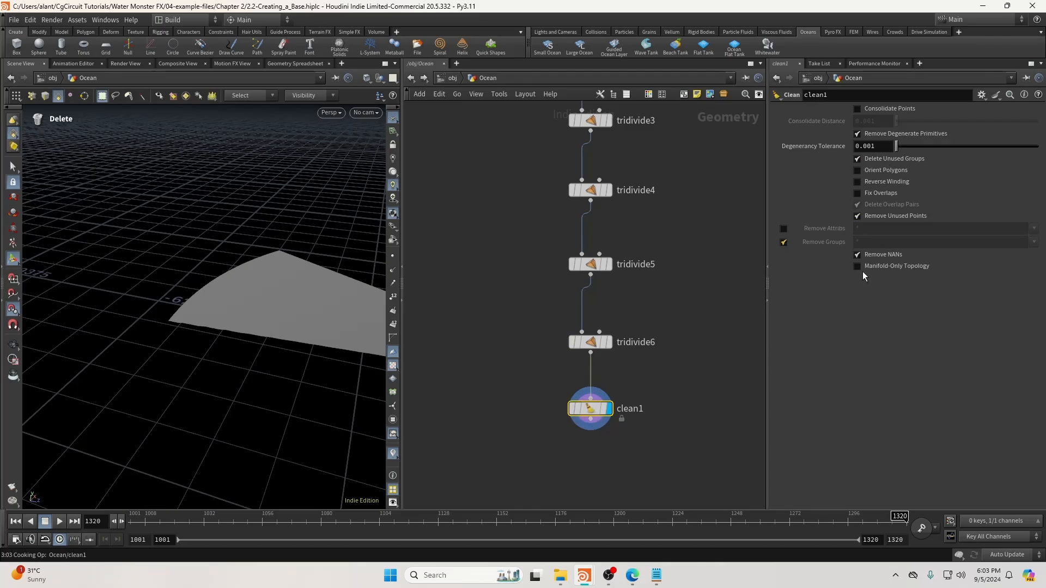
middle_click(590, 415)
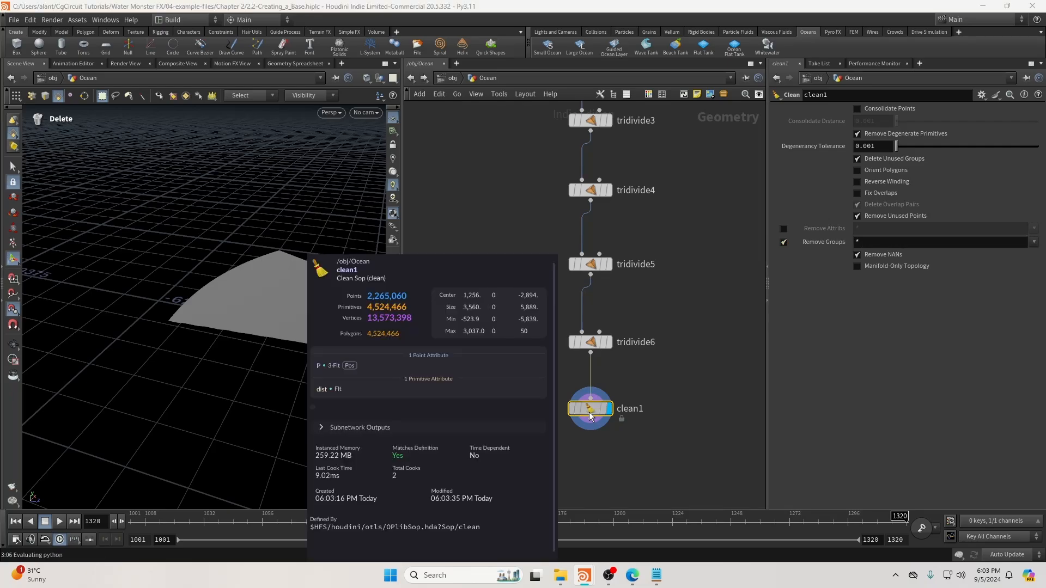
middle_click_drag(638, 445, 634, 358)
key("Tab")
Add a File Cache below clean1 using $OS as base name, renamed OceanGrid.
type("filec")
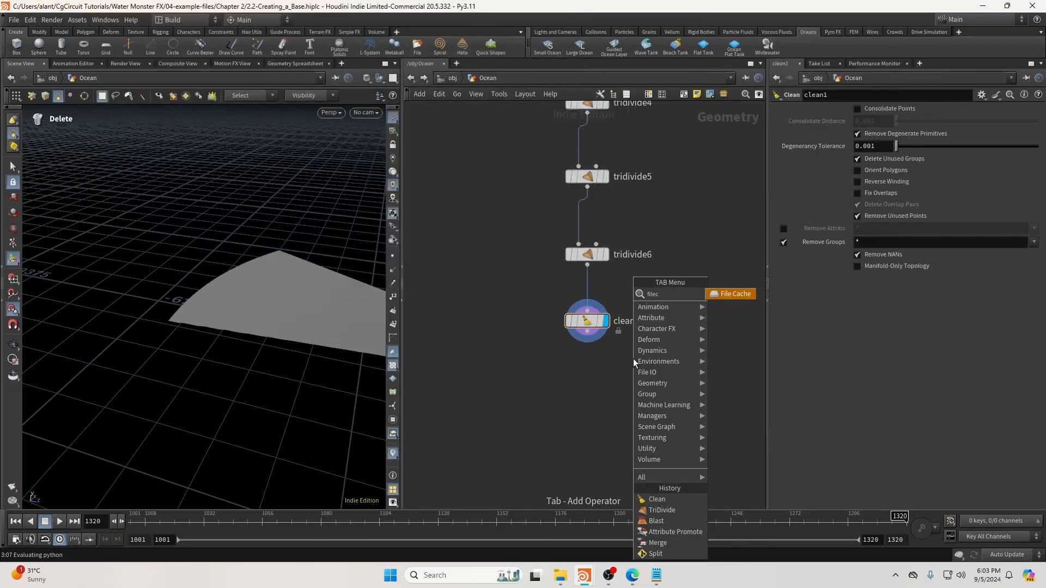
key("Return")
left_click(590, 390)
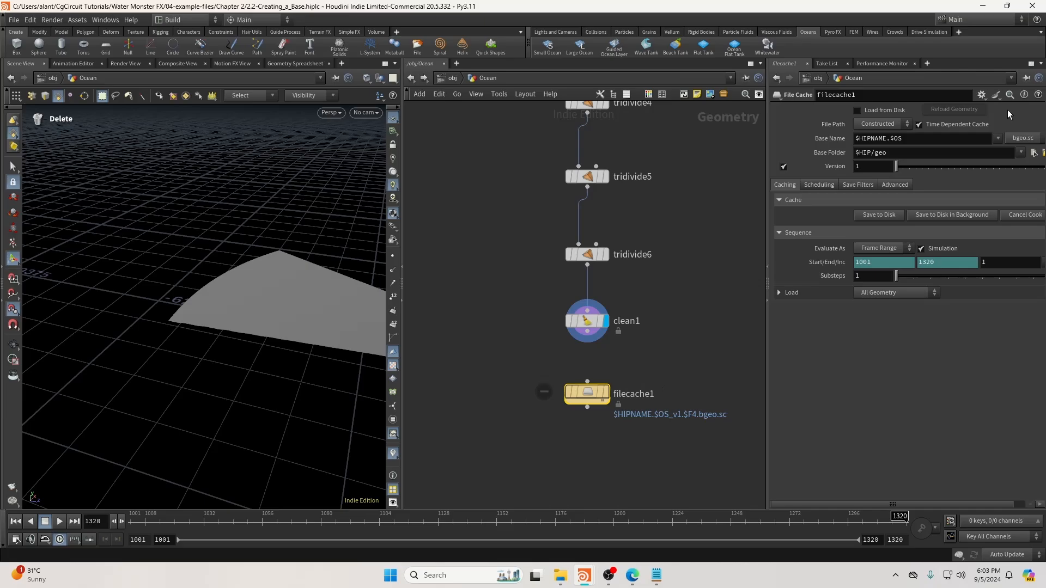
left_click(998, 138)
left_click(945, 152)
middle_click_drag(635, 394, 581, 368)
double_click(581, 368)
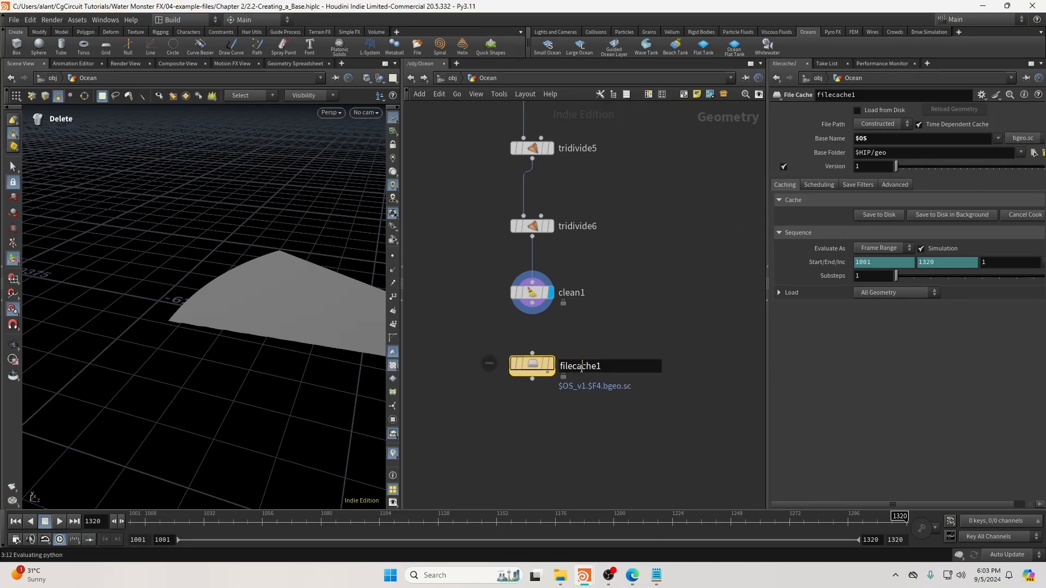
double_click(582, 368)
type("OCean")
key("BackSpace")
key("BackSpace")
key("BackSpace")
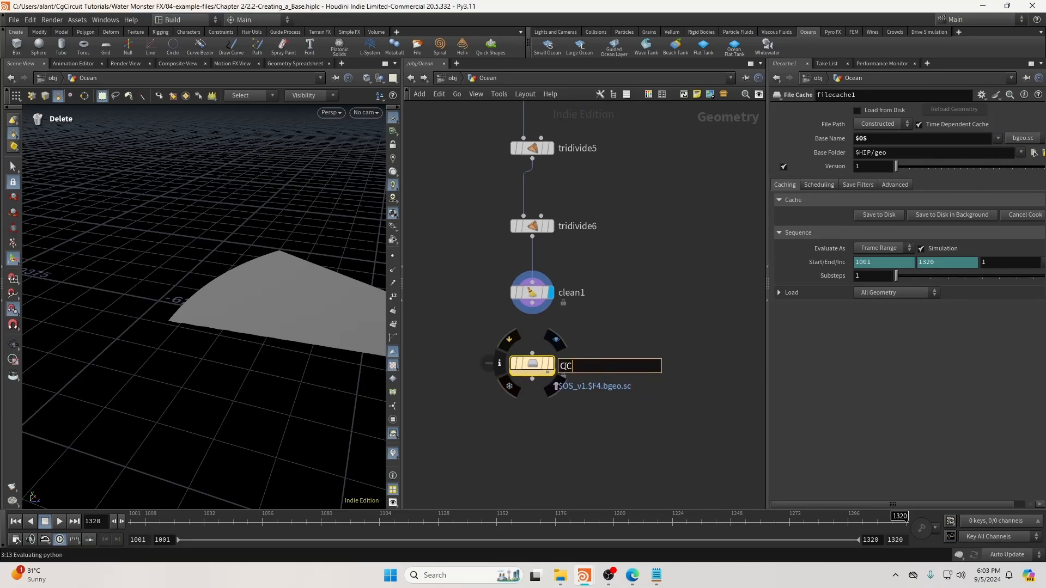
type("eanGrid")
key("Return")
Disable Time Dependent Cache, wire clean1 into OceanGrid, and save OceanGrid_v1.bgeo.sc to disk.
left_click(922, 249)
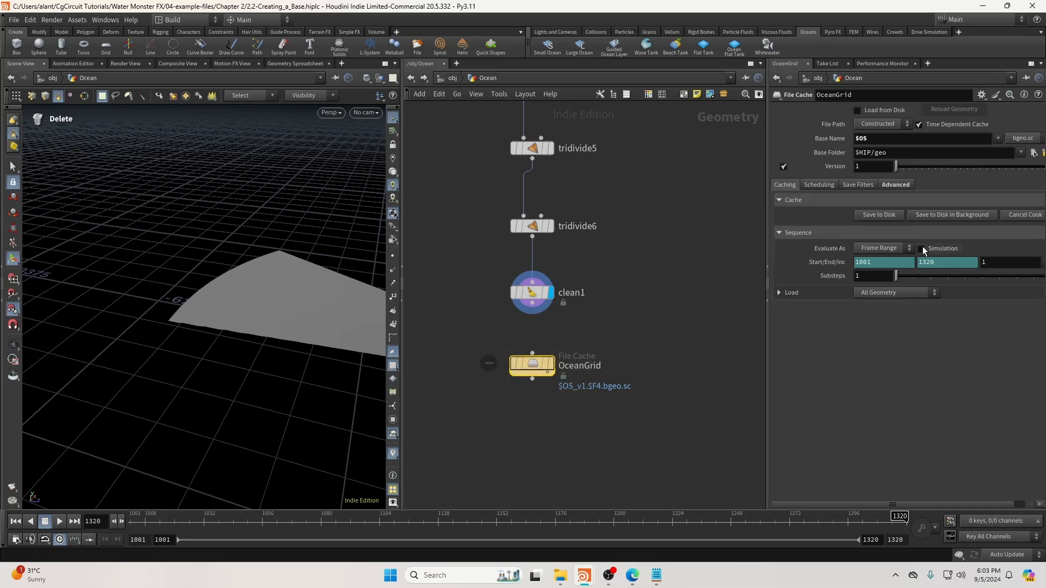
left_click(920, 124)
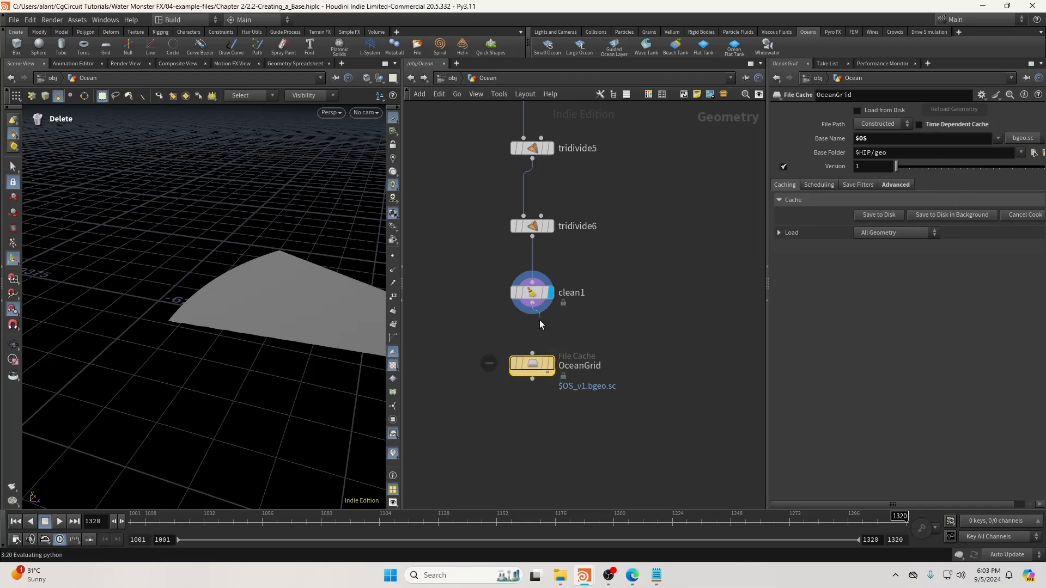
left_click_drag(539, 325, 530, 360)
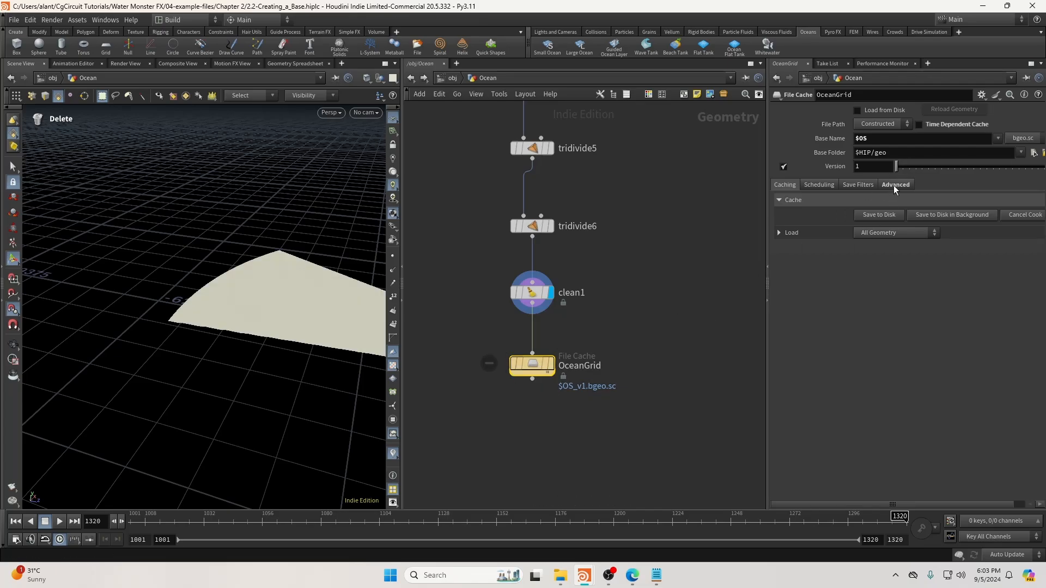
left_click(870, 216)
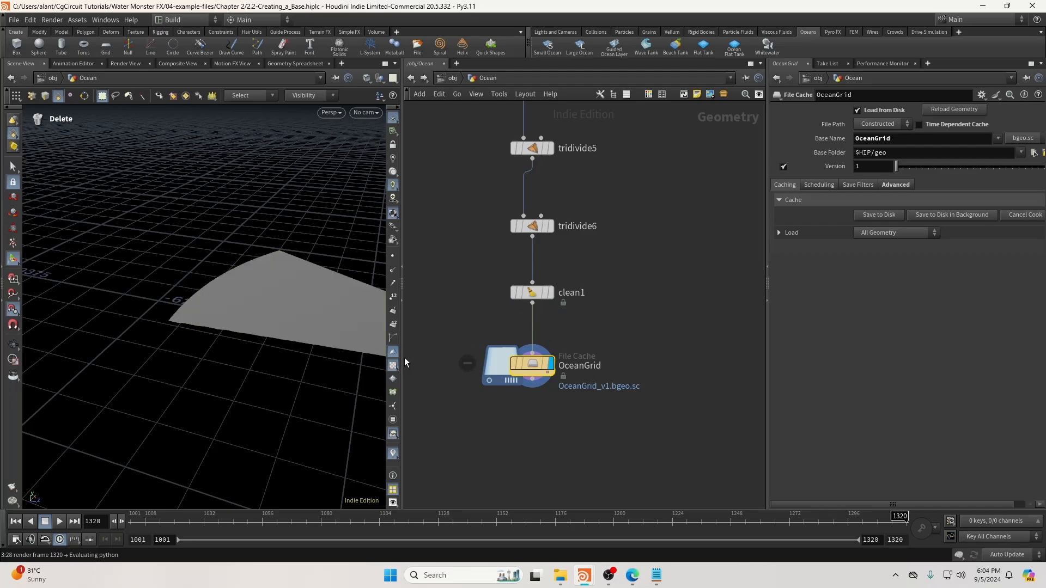
left_click_drag(402, 357, 467, 357)
left_click_drag(400, 343, 446, 332, "alt")
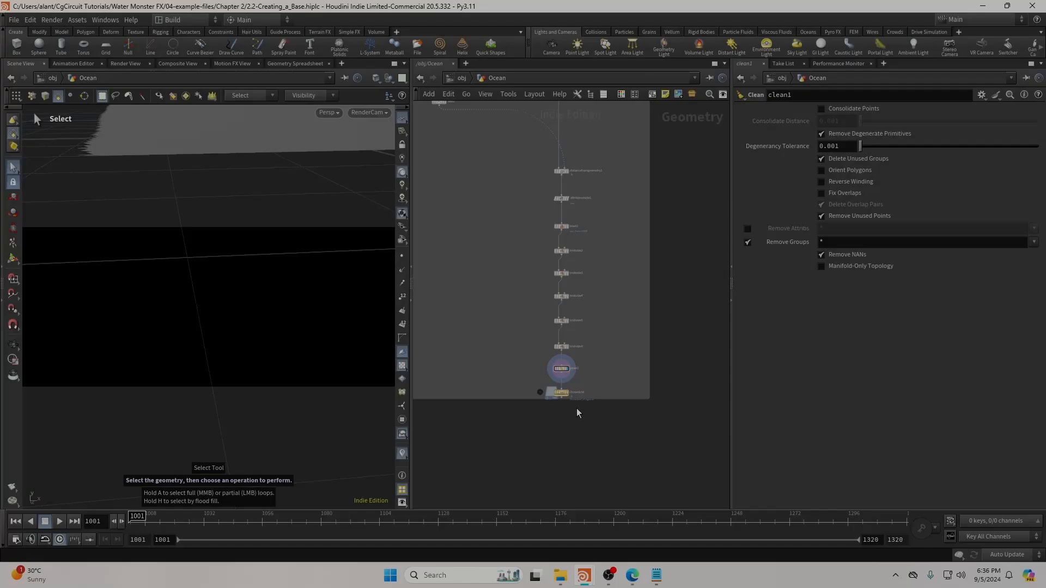
Set grid1's Size to 4200 x 7000 and switch the cooking update mode to Manual.
scroll(577, 407, "up", 4)
middle_click_drag(599, 378, 573, 413)
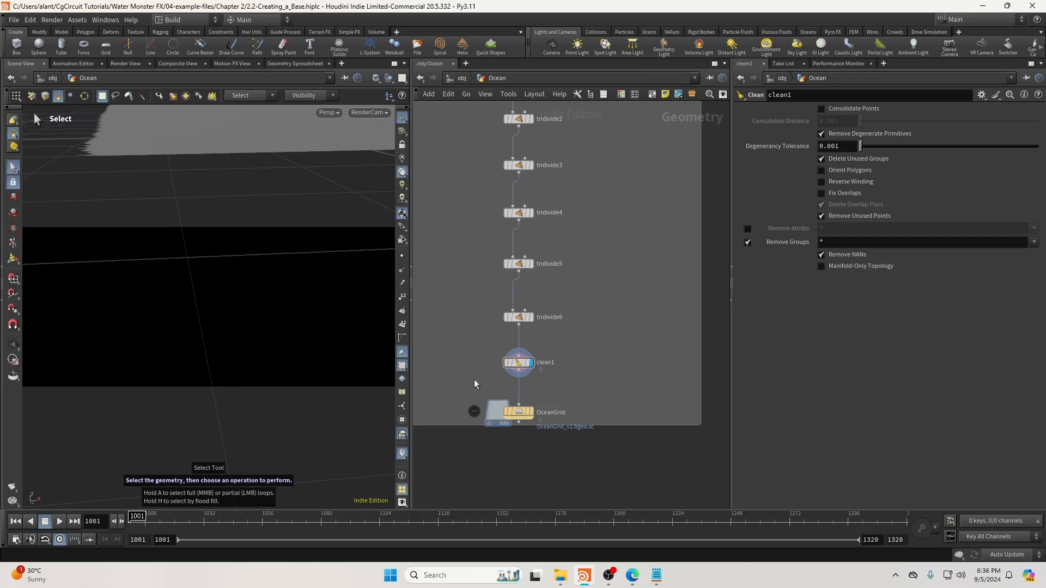
scroll(568, 373, "down", 5)
scroll(568, 373, "up", 5)
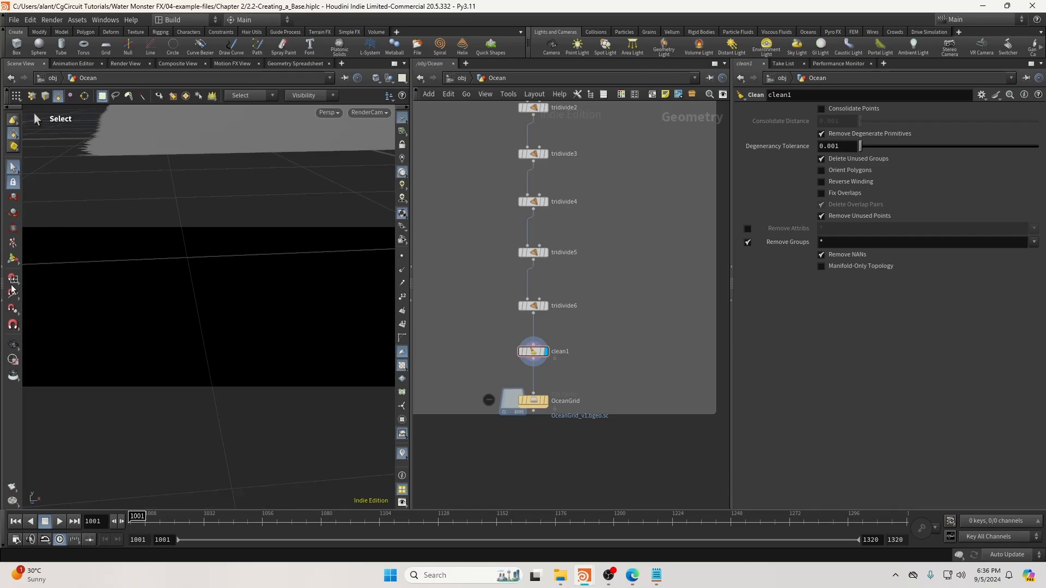
scroll(584, 270, "down", 3)
middle_click_drag(584, 199, 547, 506)
middle_click_drag(575, 109, 565, 265)
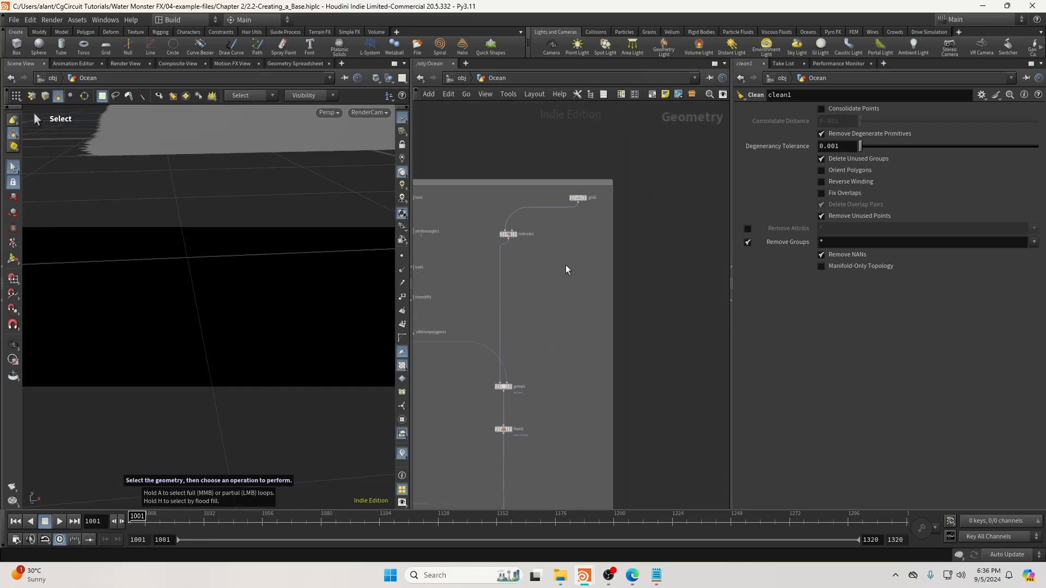
left_click_drag(611, 278, 584, 235)
middle_click_drag(565, 265, 570, 312)
scroll(577, 262, "up", 3)
left_click_drag(584, 234, 569, 217)
double_click(946, 152)
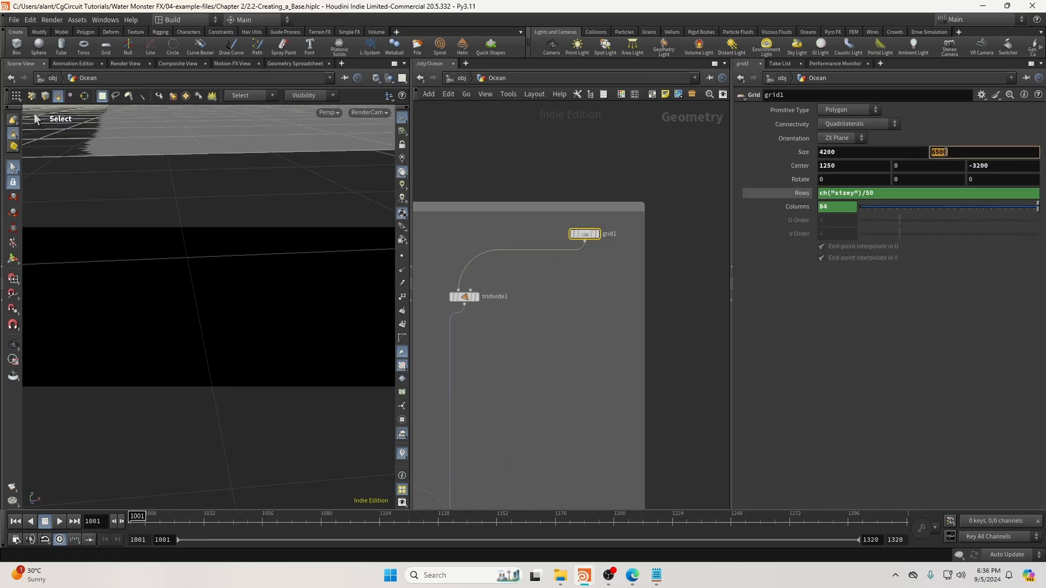
type("7000")
left_click(1007, 555)
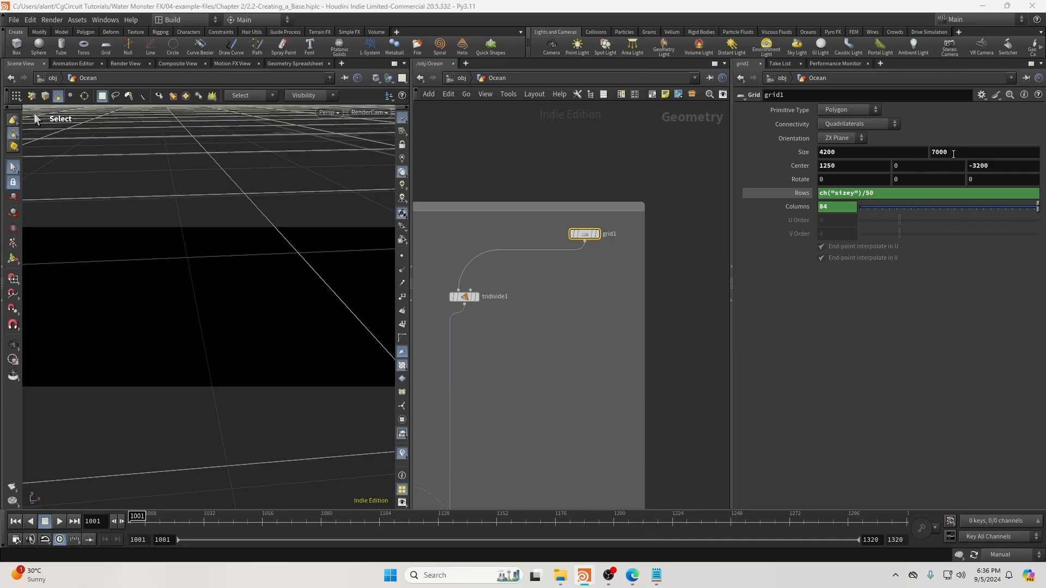
Set grid1's Center Z to -3000.
left_click(997, 167)
type("-300")
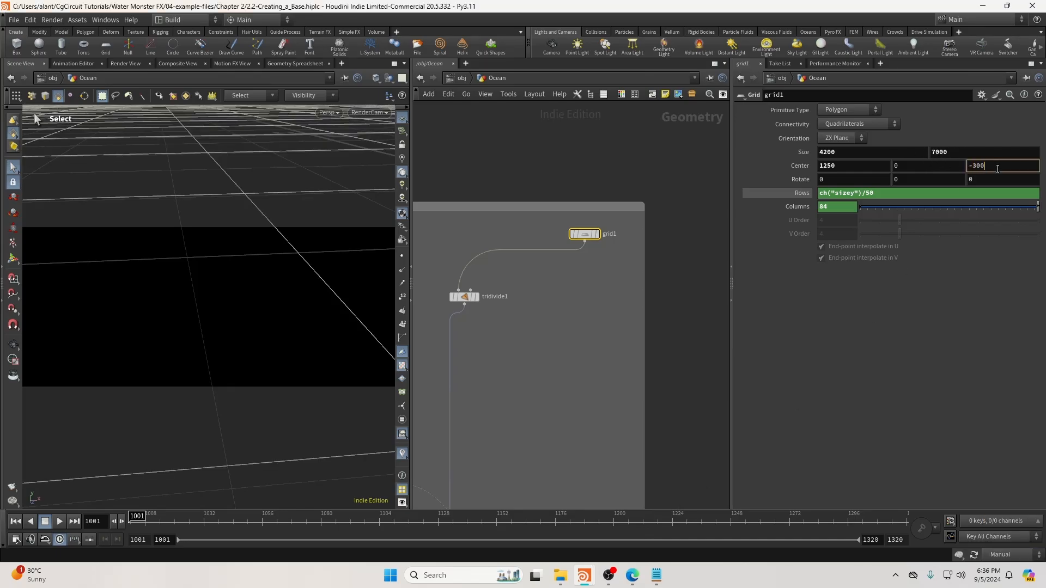
type("0")
key("Return")
mouse_move(518, 323)
middle_mouse_down()
mouse_move(604, 228)
mouse_move(630, 110)
middle_mouse_up()
Display the InCam group node and switch cooking back to Auto Update.
left_click(582, 347)
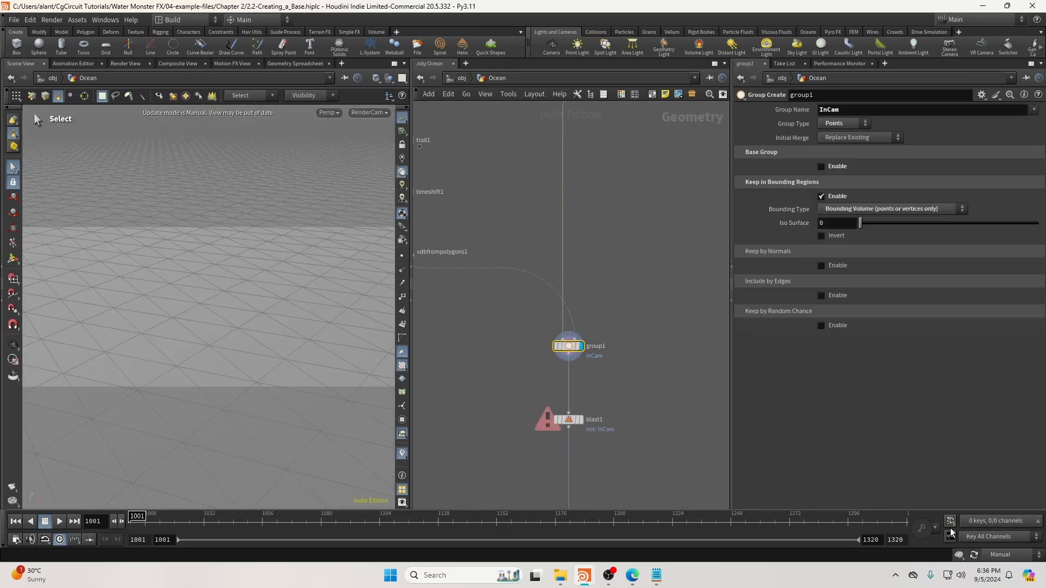
left_click(1000, 554)
left_click(1005, 520)
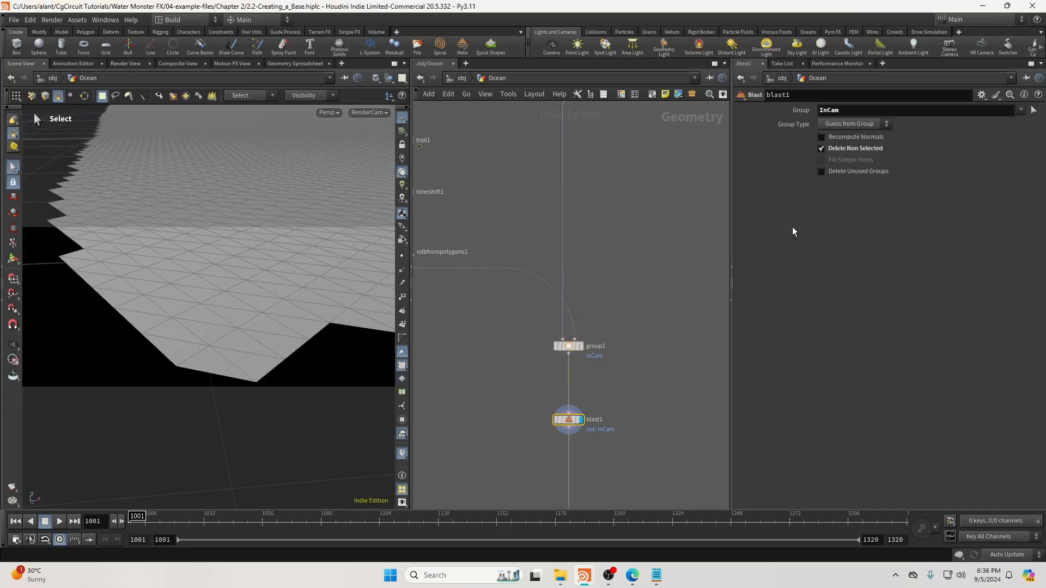
Set group1's Iso Surface to 20 after checking blast1's trimmed ocean.
left_click(564, 346)
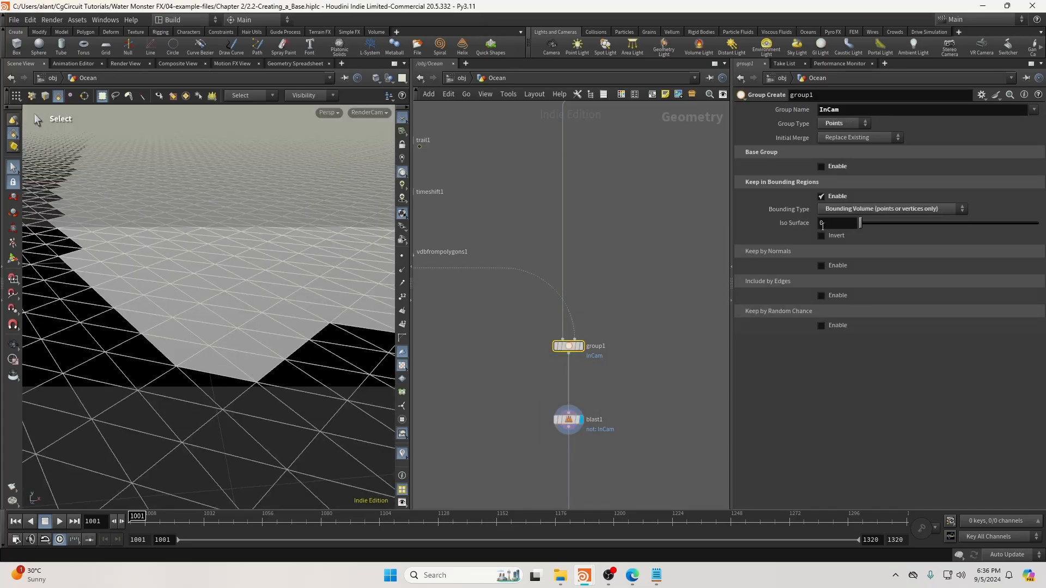
left_click(568, 420)
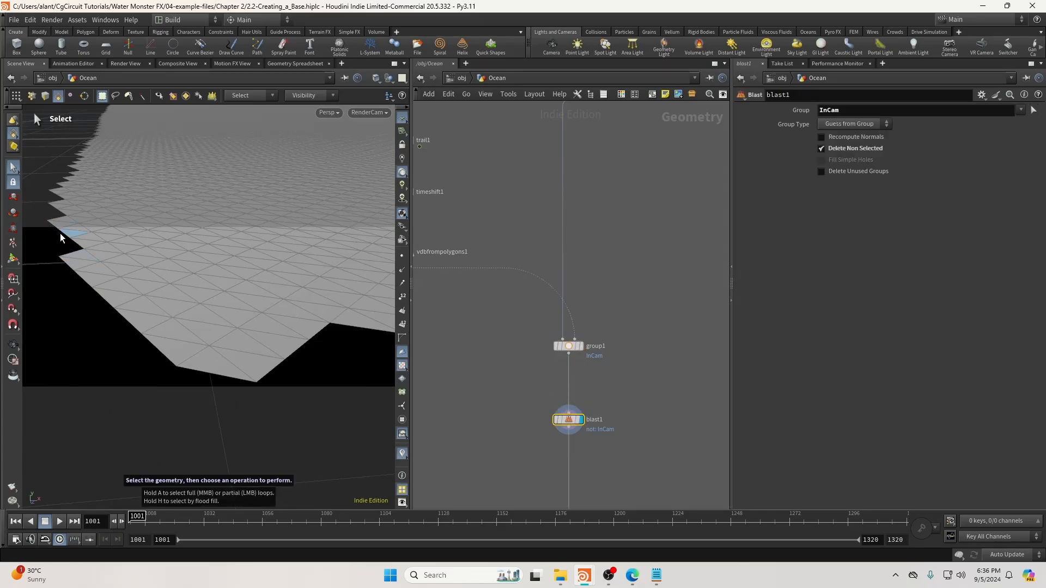
left_click(567, 347)
left_click(834, 228)
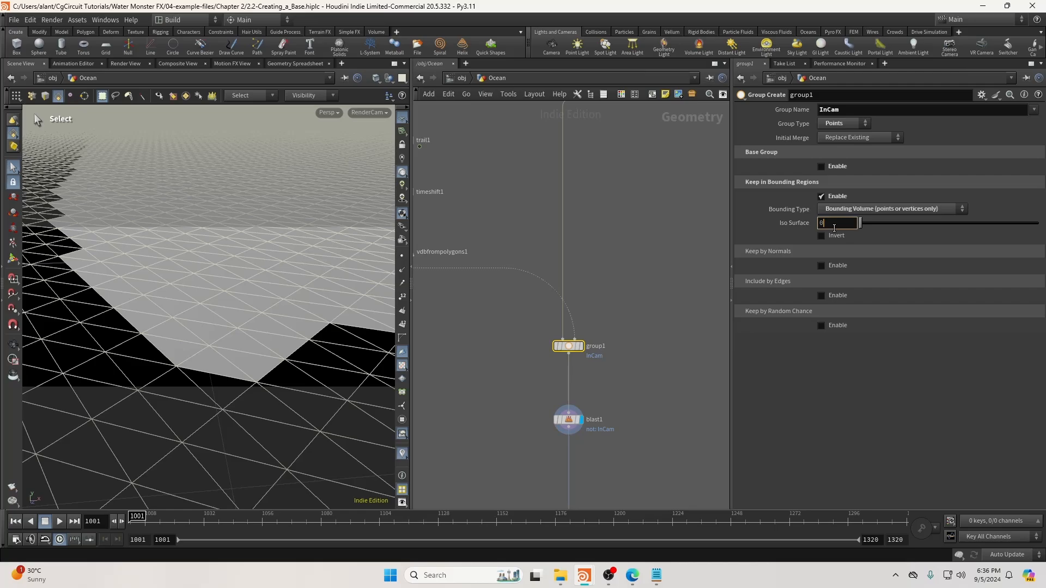
type("20")
key("Return")
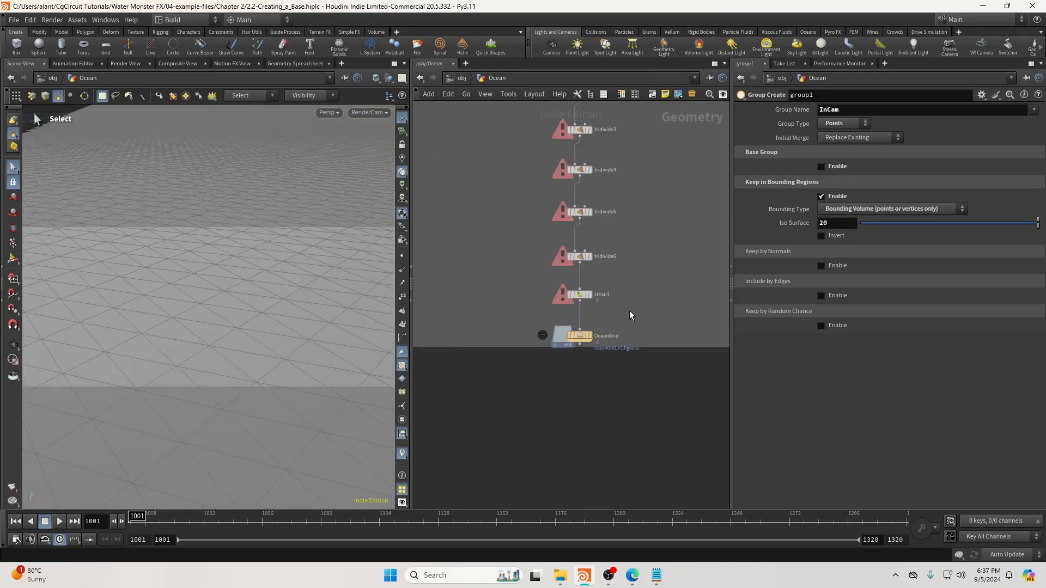
Display the OceanGrid cache node's output, then navigate back to grid1.
left_click_drag(544, 278, 613, 298)
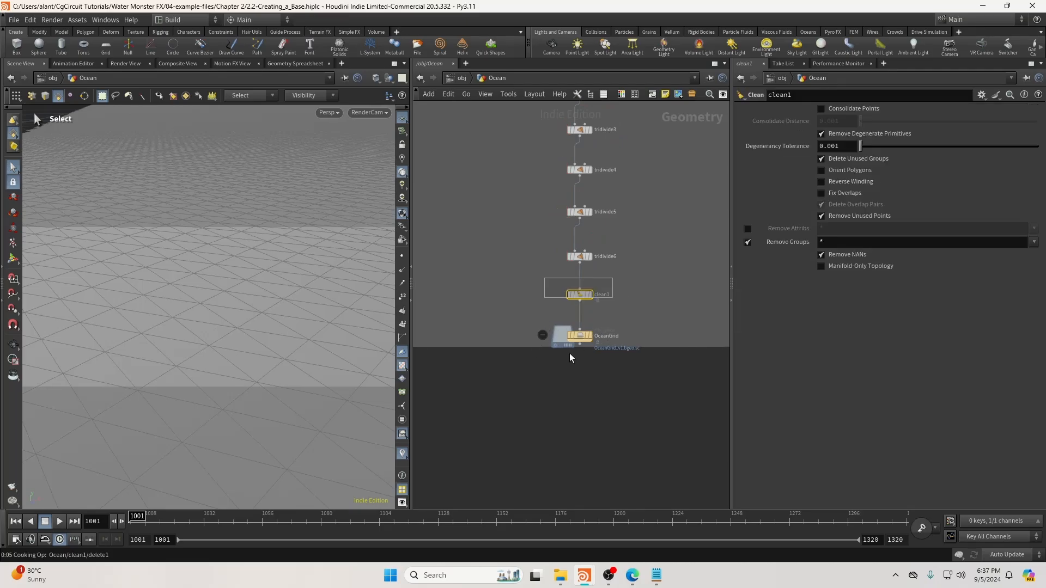
left_click(577, 337)
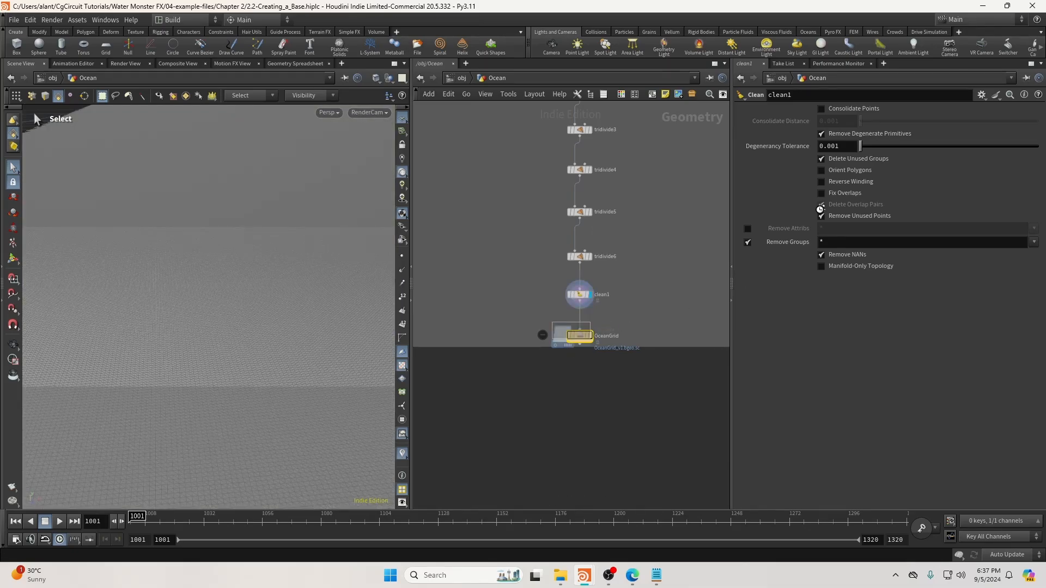
left_click(592, 337)
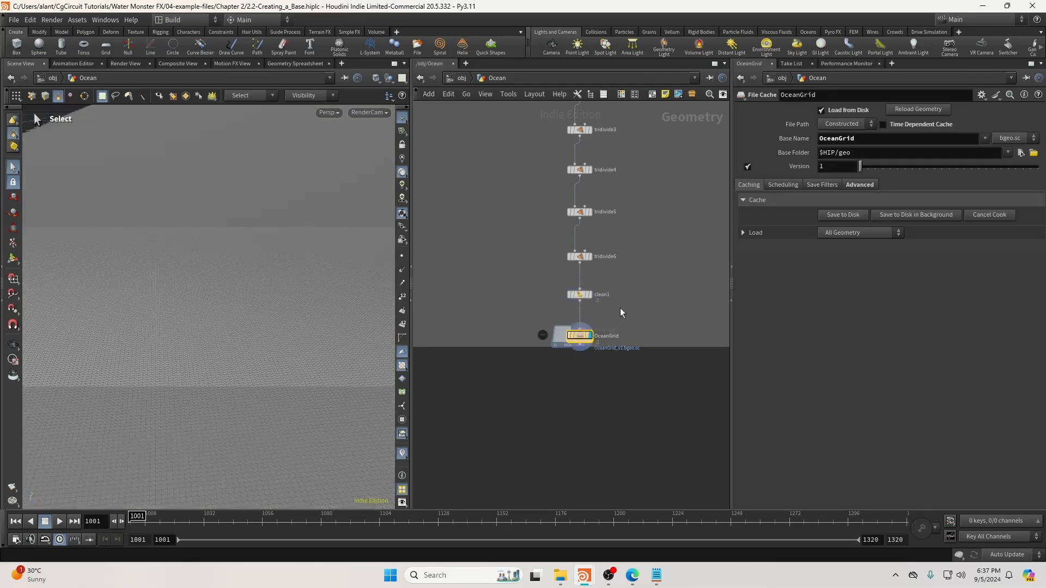
scroll(633, 259, "down", 4)
middle_click_drag(634, 260, 525, 499)
middle_click_drag(619, 204, 617, 328)
scroll(551, 233, "up", 5)
Display grid1 and frame the whole grid in the viewport.
left_click(541, 184)
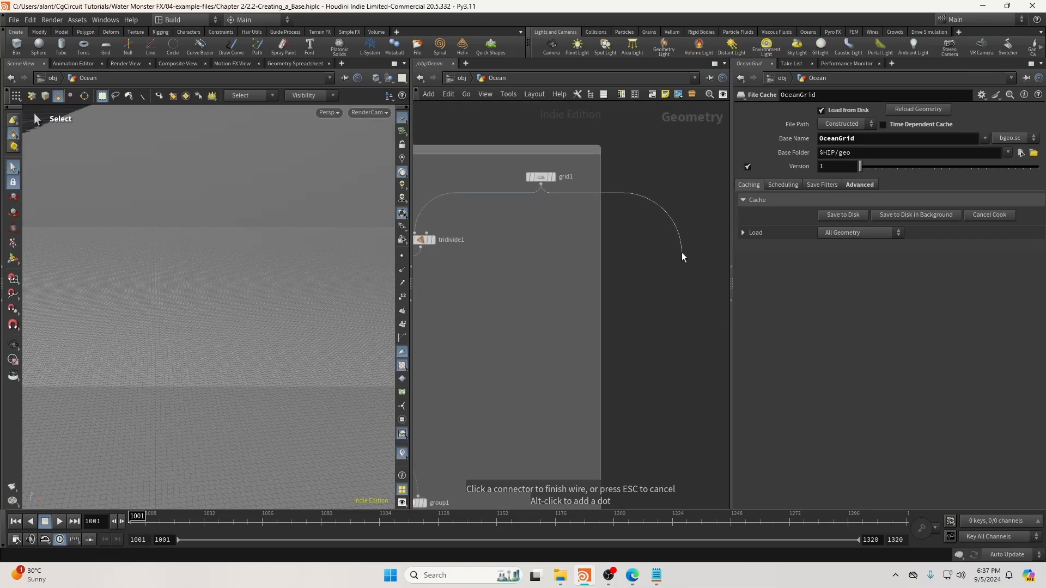
left_click(682, 253)
left_click(554, 177)
left_click(541, 178)
left_click_drag(283, 253, 214, 292, "alt")
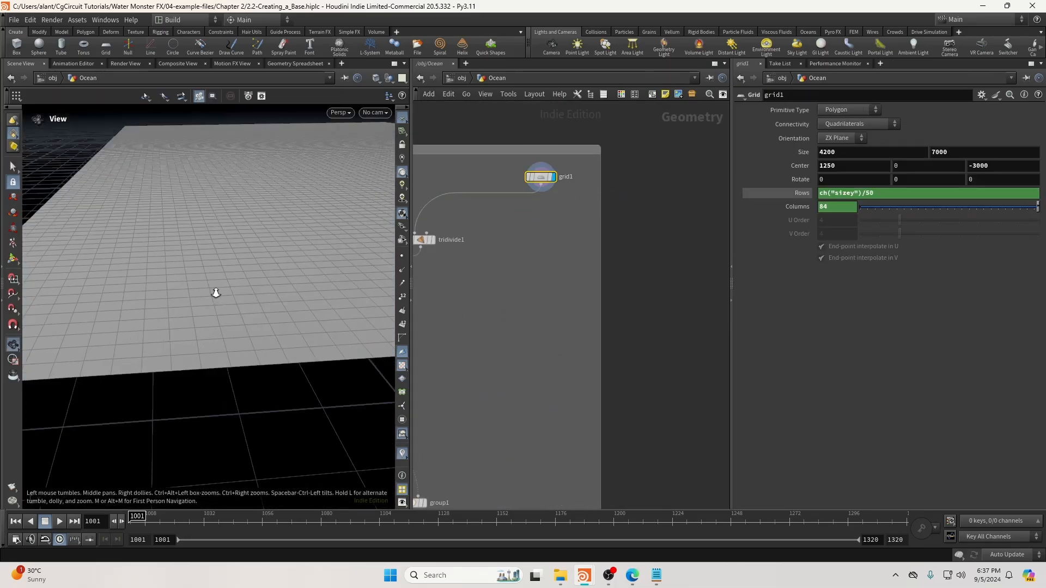
right_click_drag(215, 292, 219, 336, "alt")
left_click_drag(220, 336, 308, 310, "alt")
Add a Scatter node wired from grid1, placed below and right of it.
left_click(541, 184)
key("Tab")
type("sca")
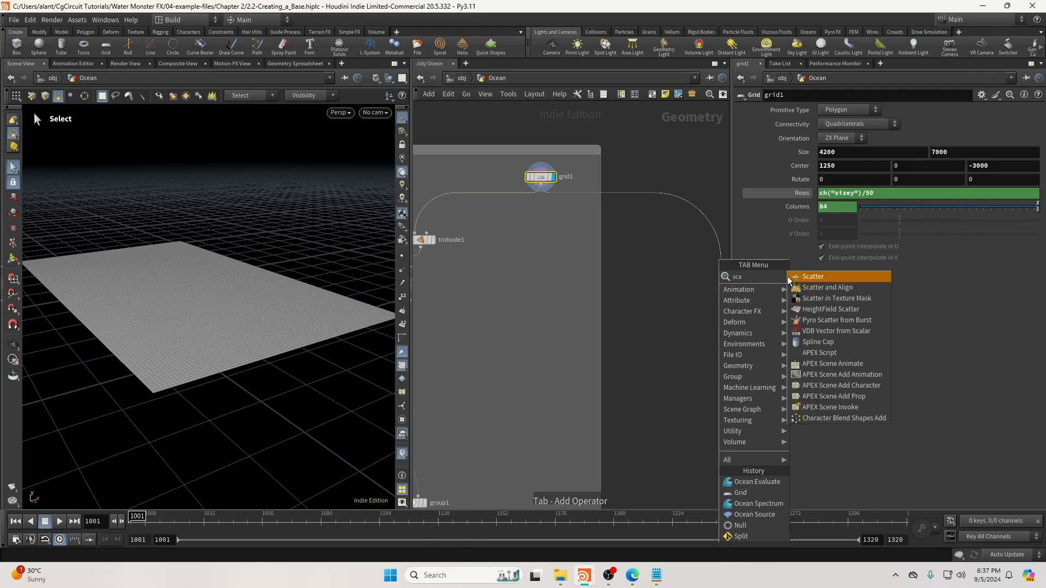
left_click(802, 277)
middle_click_drag(661, 301, 511, 294)
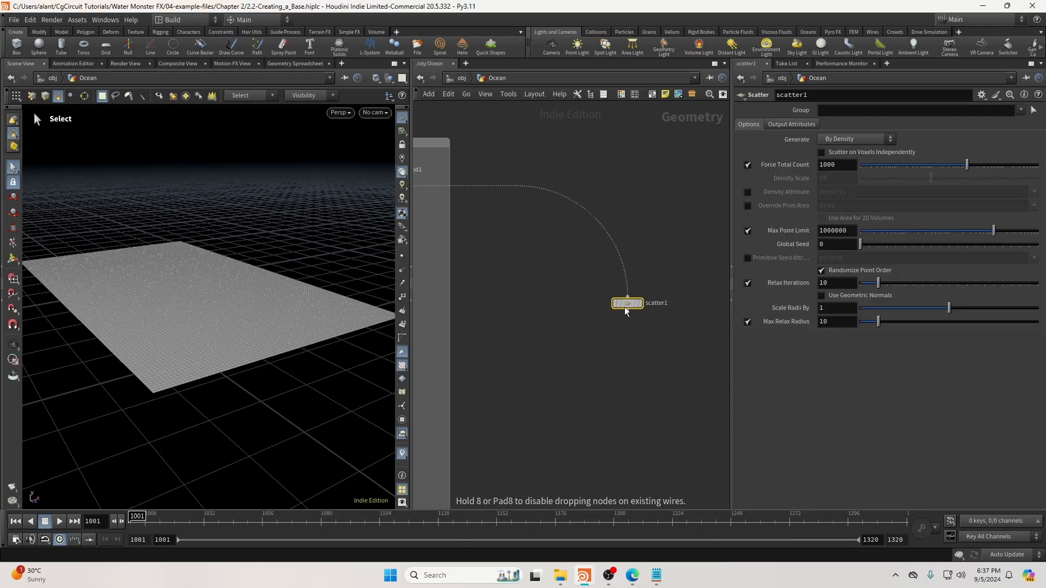
left_click(613, 312)
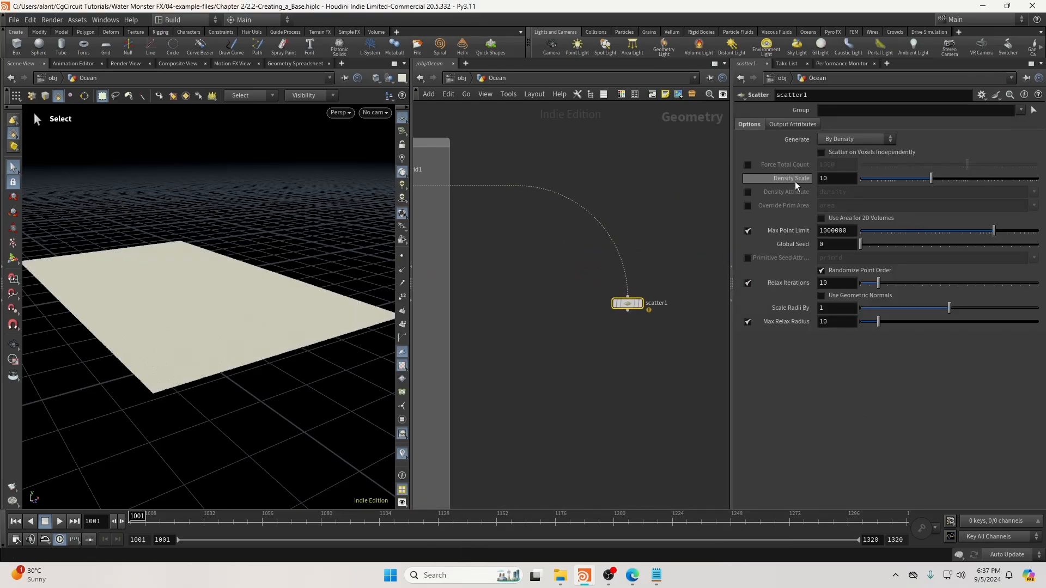
Set scatter1's Density Scale to 0.00015 and display its points.
left_click(839, 176)
type("0.00015")
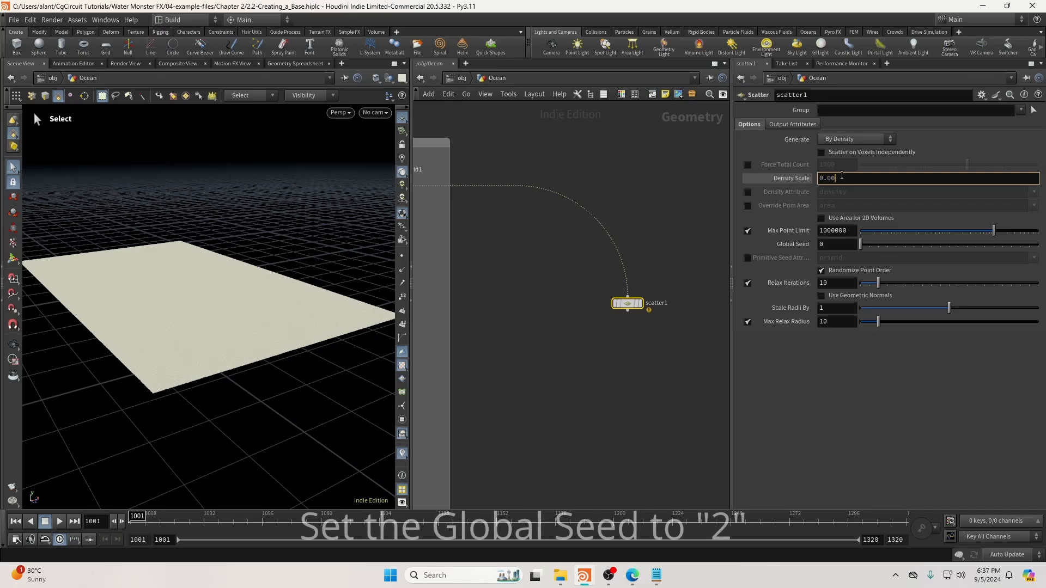
key("Return")
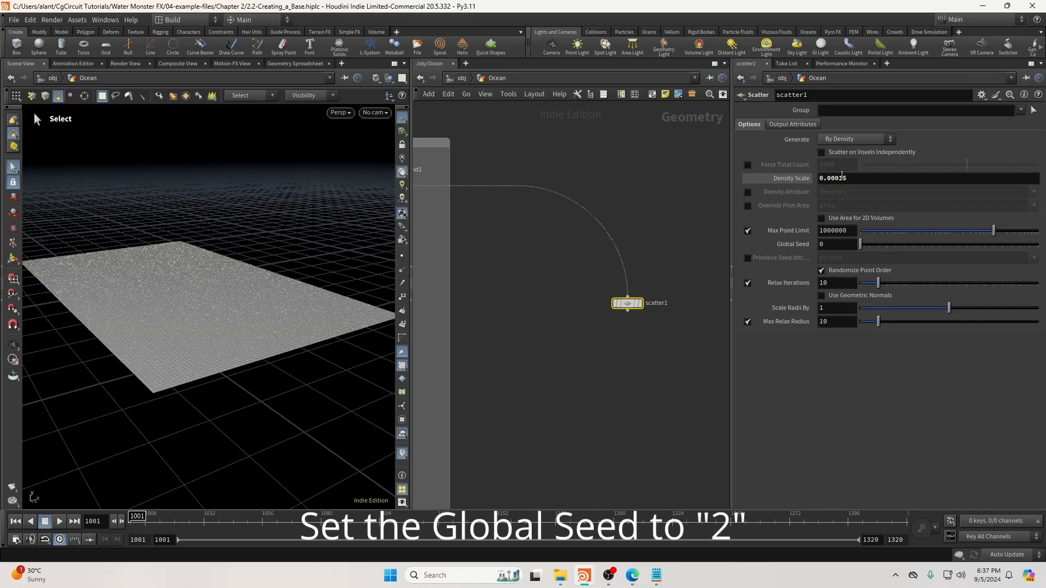
left_click(641, 303)
left_click_drag(641, 303, 652, 308)
mouse_move(217, 293)
left_mouse_down("alt")
mouse_move(208, 304)
mouse_move(226, 300)
mouse_move(212, 299)
left_mouse_up("alt")
key("Escape")
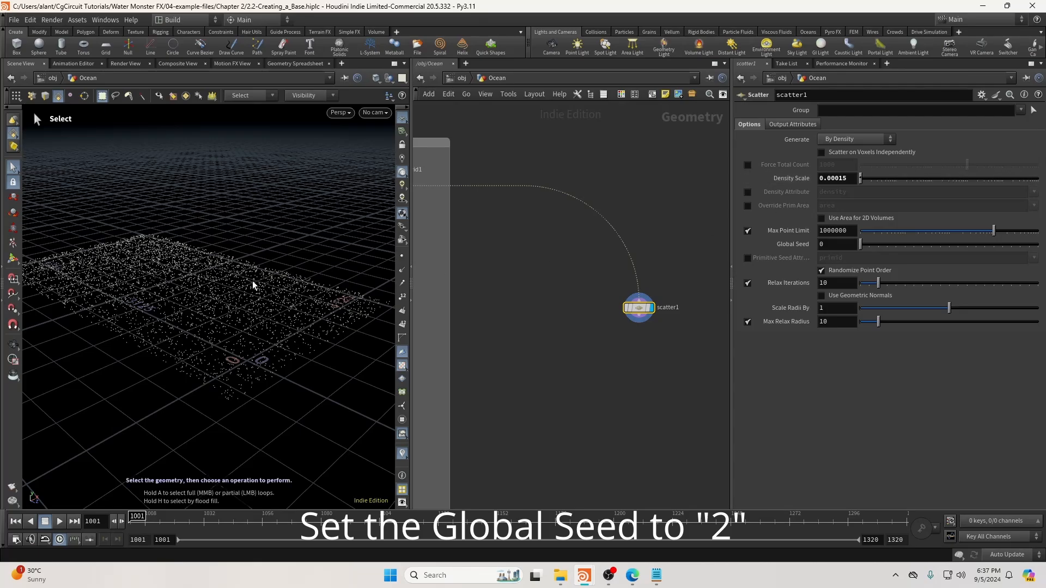
Compare the scattered points against grid1 and tidy scatter1's position in the network.
left_click_drag(230, 308, 82, 296, "alt")
middle_click_drag(518, 294, 568, 308)
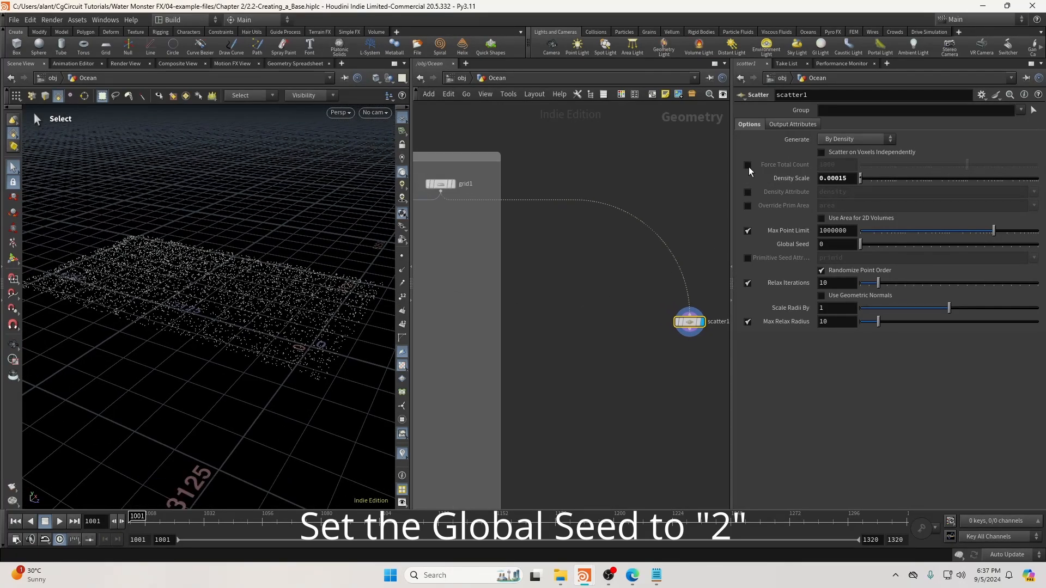
middle_click_drag(456, 196, 485, 203)
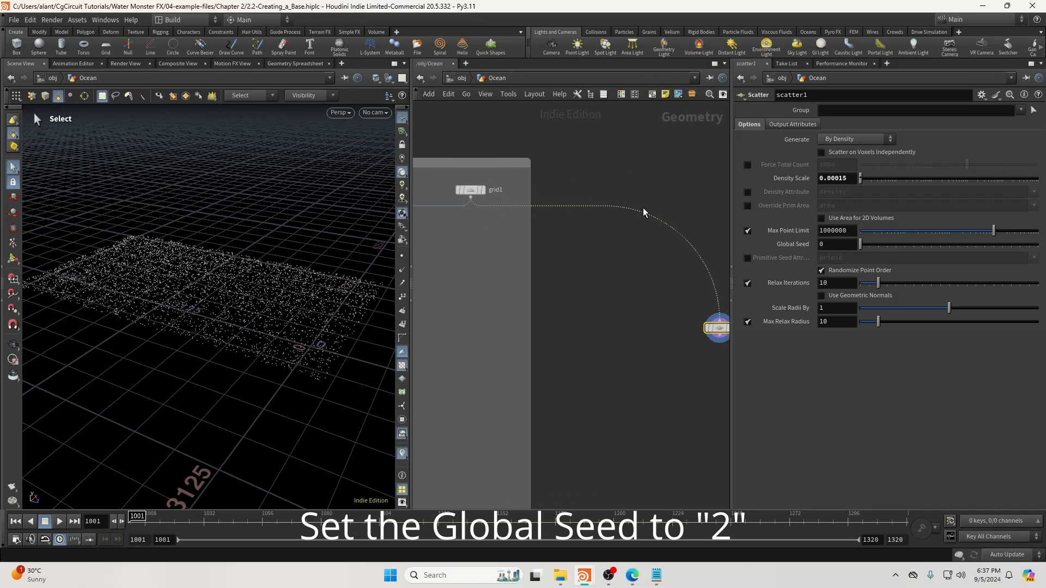
left_click(469, 192)
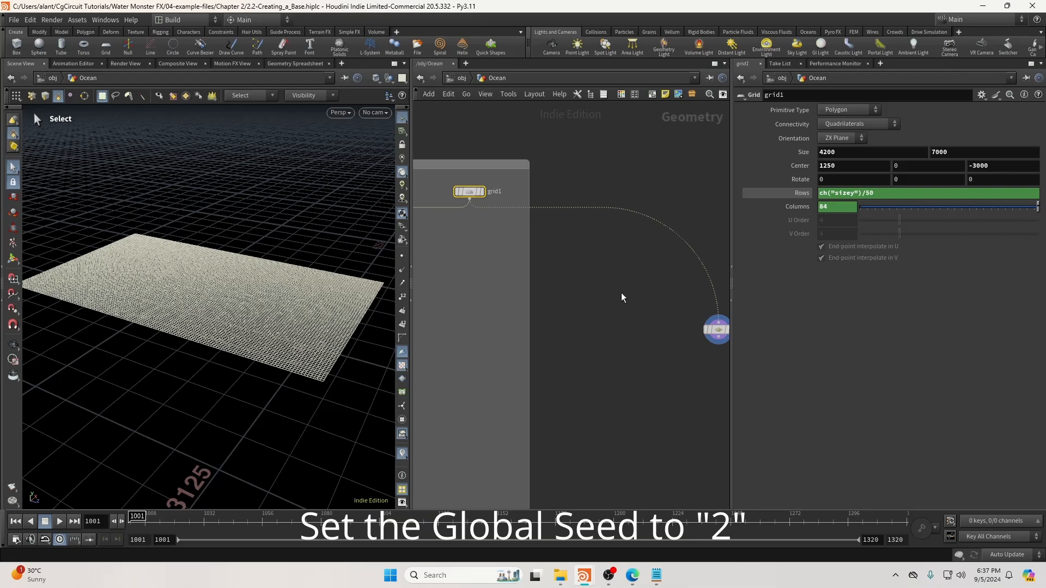
middle_click_drag(623, 296, 587, 287)
left_click(683, 320)
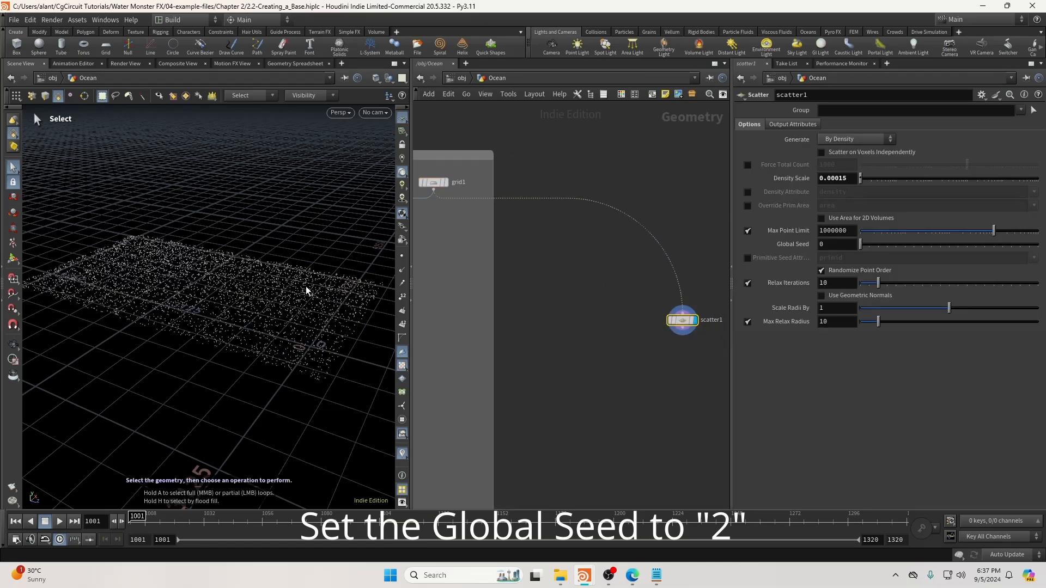
left_click_drag(296, 292, 298, 281, "alt")
middle_click_drag(613, 334, 521, 319)
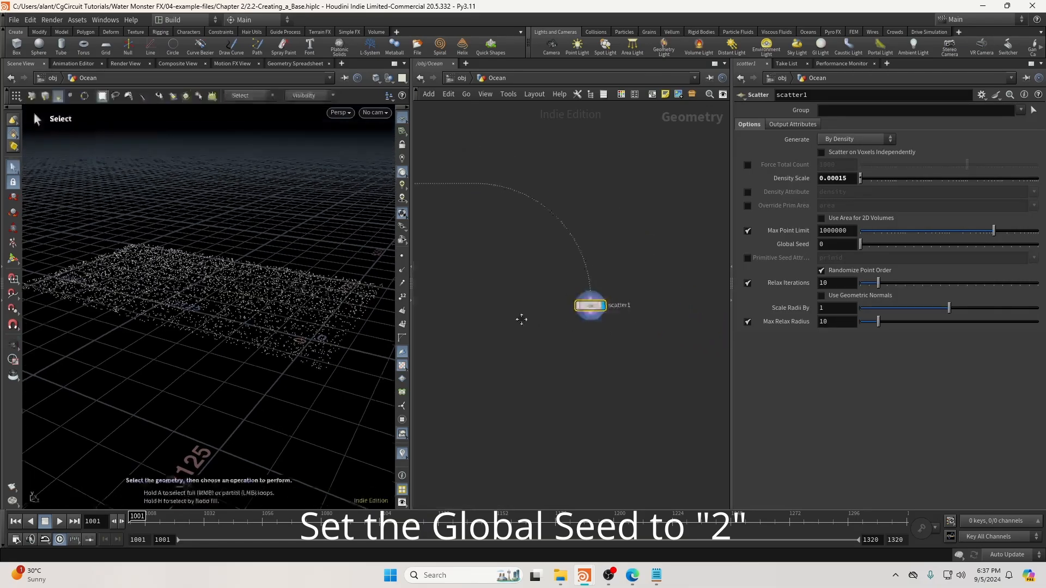
left_click_drag(590, 305, 588, 299)
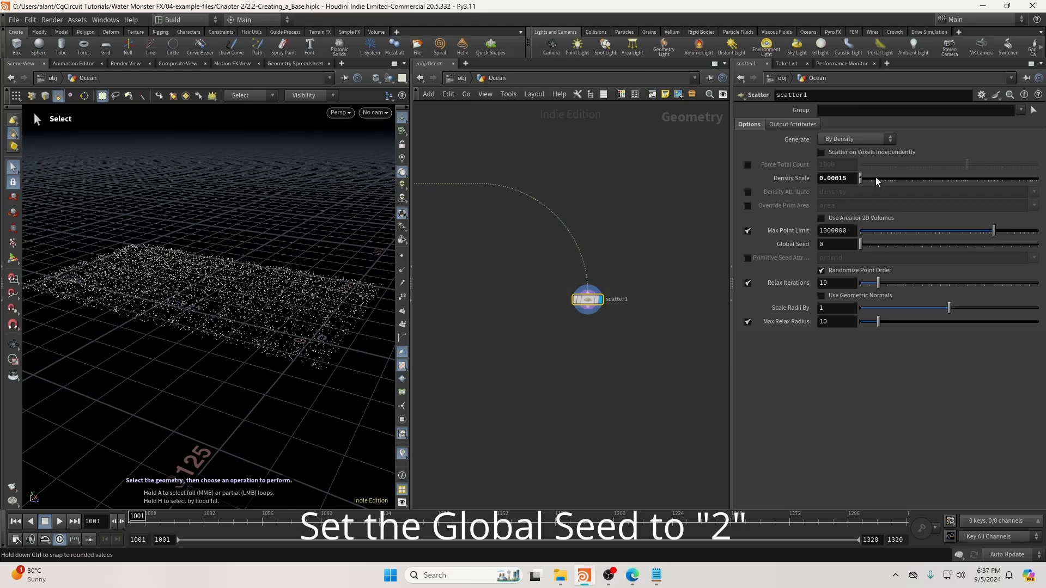
middle_click_drag(597, 347, 599, 305)
scroll(274, 298, "up", 3)
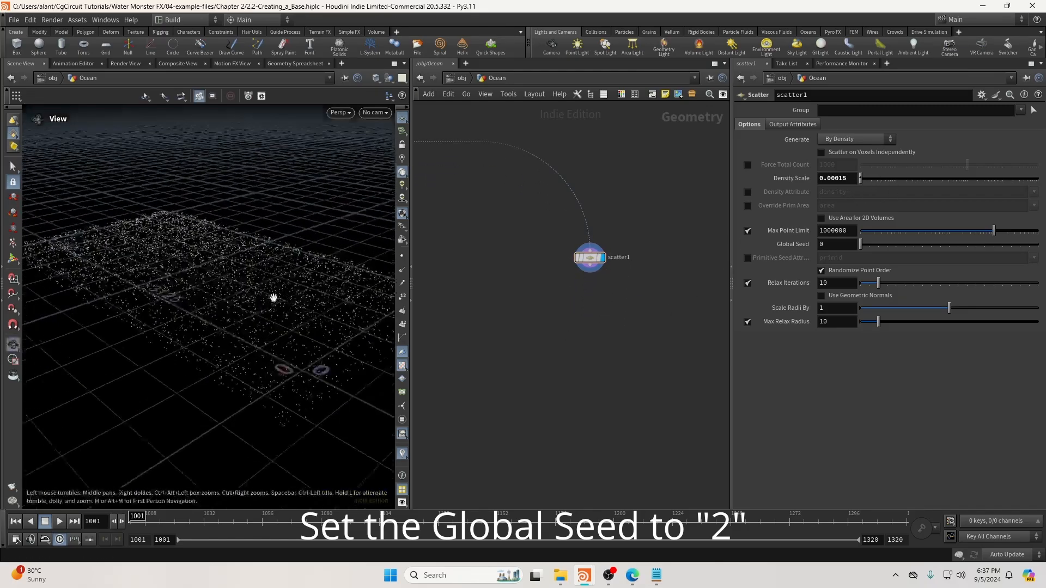
left_click(587, 268)
Add a Split node directly under scatter1 and display its output.
key("Tab")
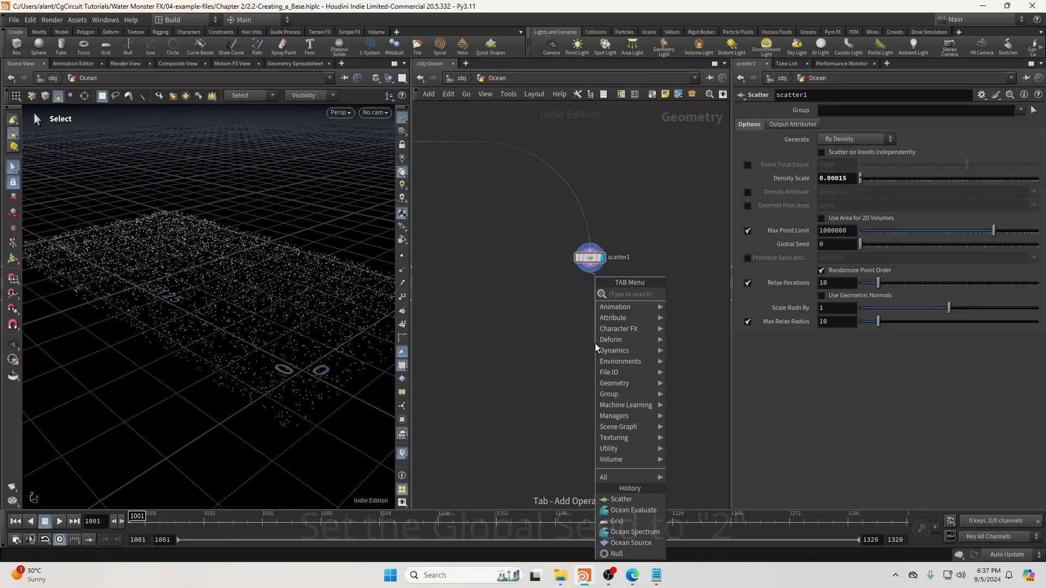
type("split")
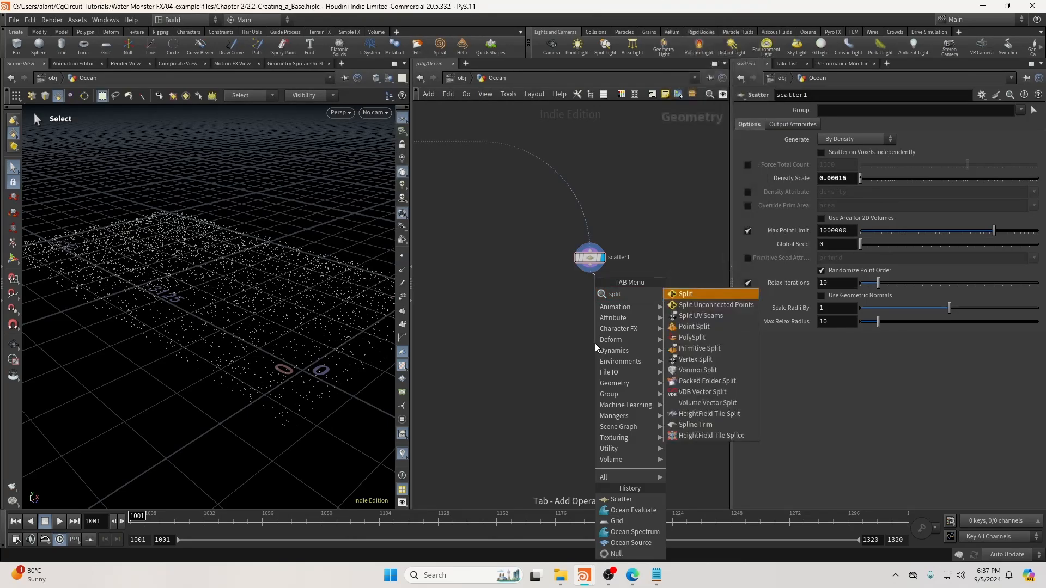
key("Return")
left_click(595, 343)
scroll(595, 344, "up", 2)
left_click_drag(595, 344, 589, 360)
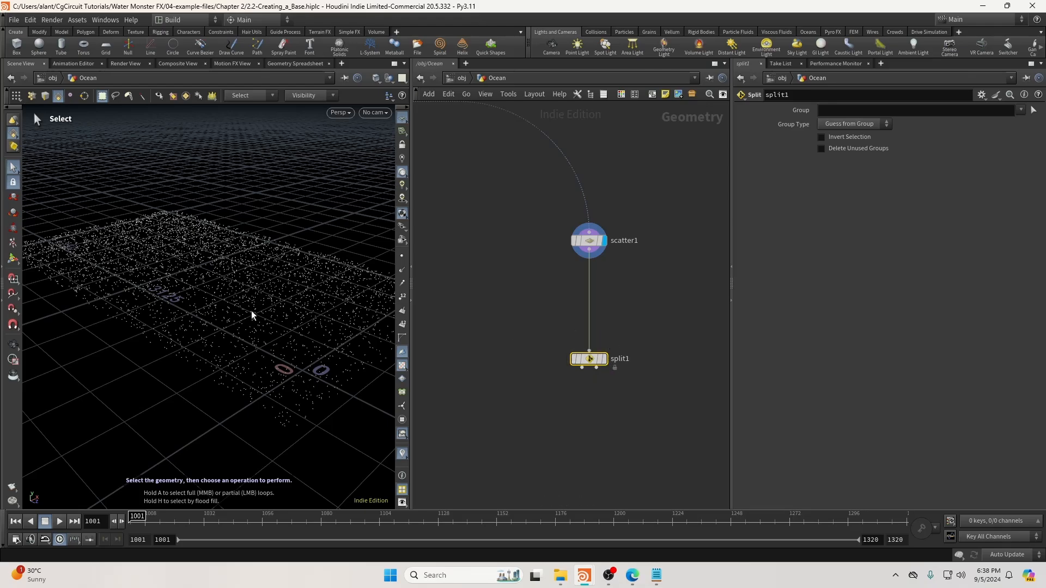
left_click(603, 361)
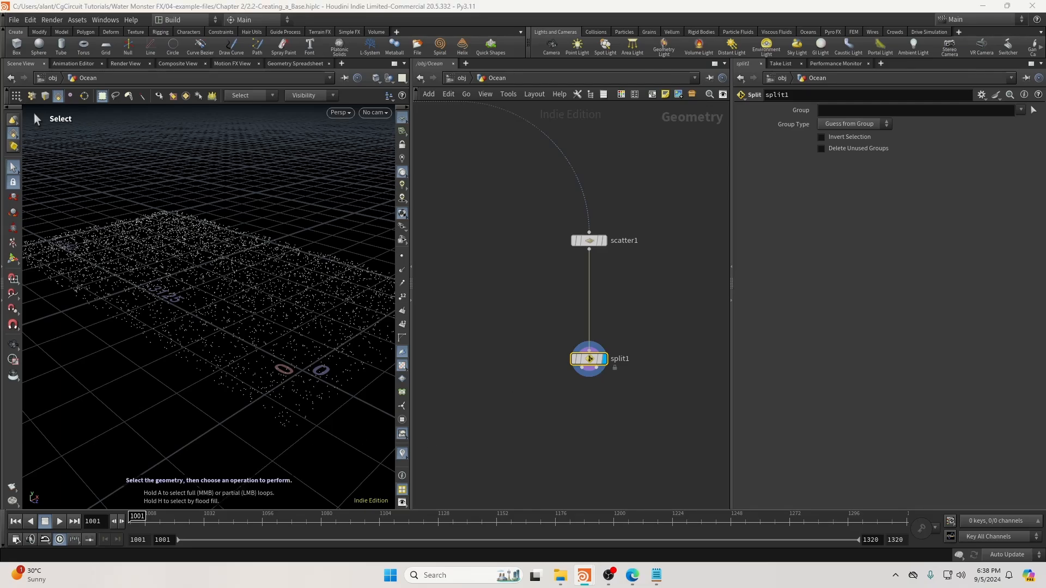
Set split1's group to 0-`npoints(opinputpath(".", 0))`:2, keeping 2,220 points.
left_click(841, 111)
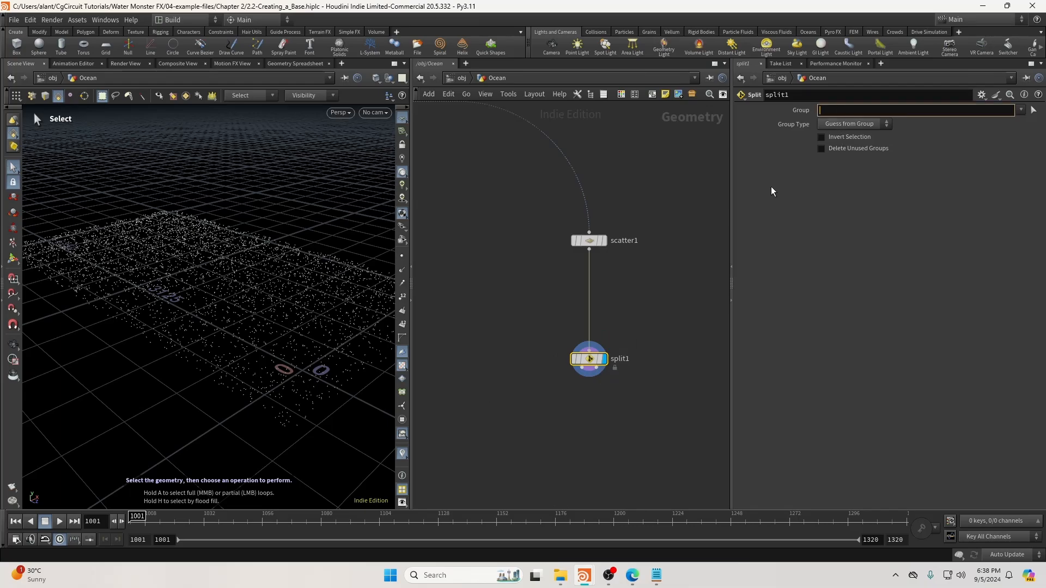
type("0-`npoints(opinputpath(\".\", 0))`:2")
left_click(808, 32)
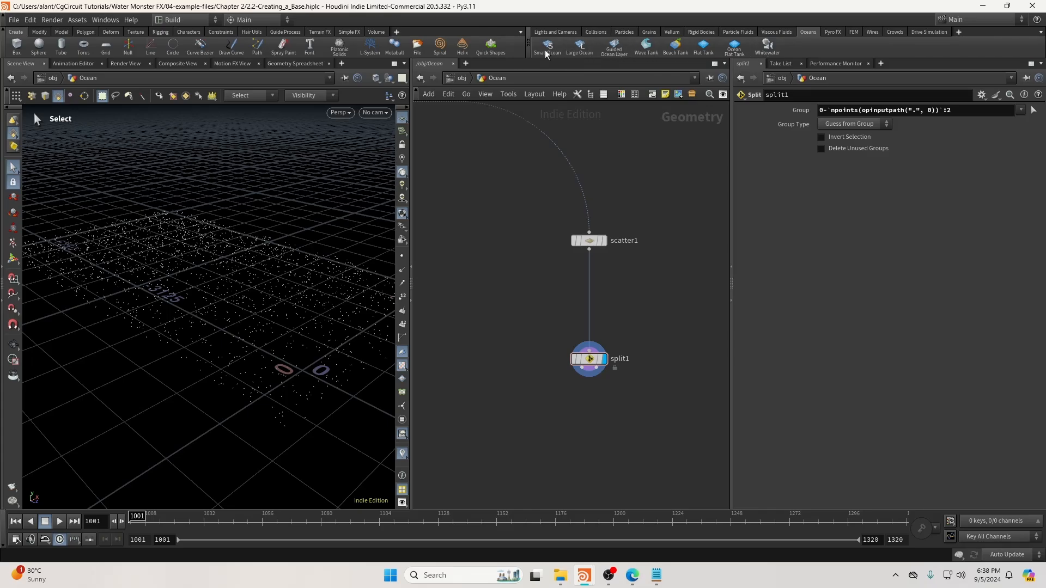
left_click_drag(295, 265, 272, 292, "alt")
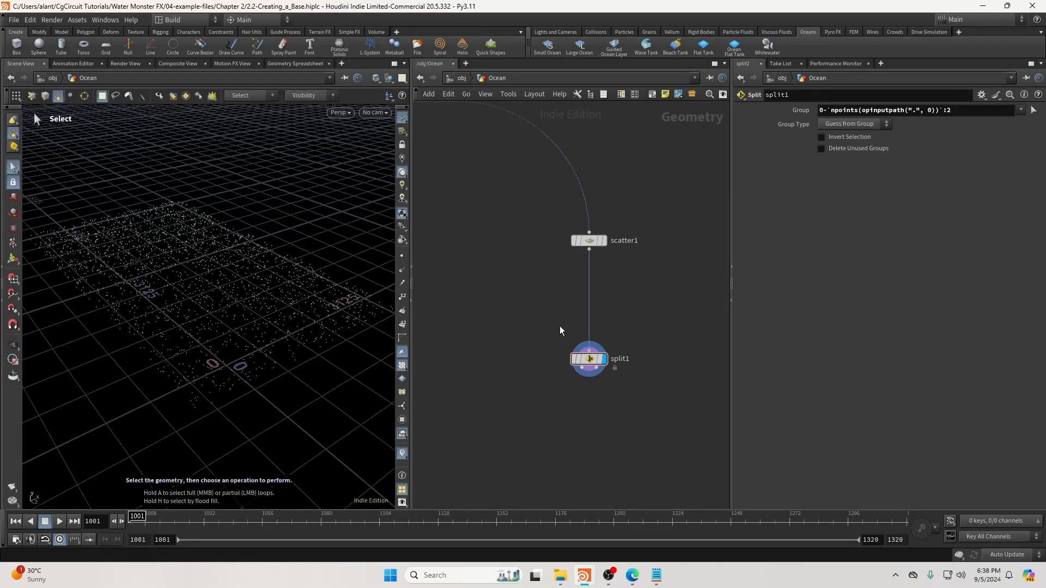
left_click(588, 359)
middle_click(590, 359)
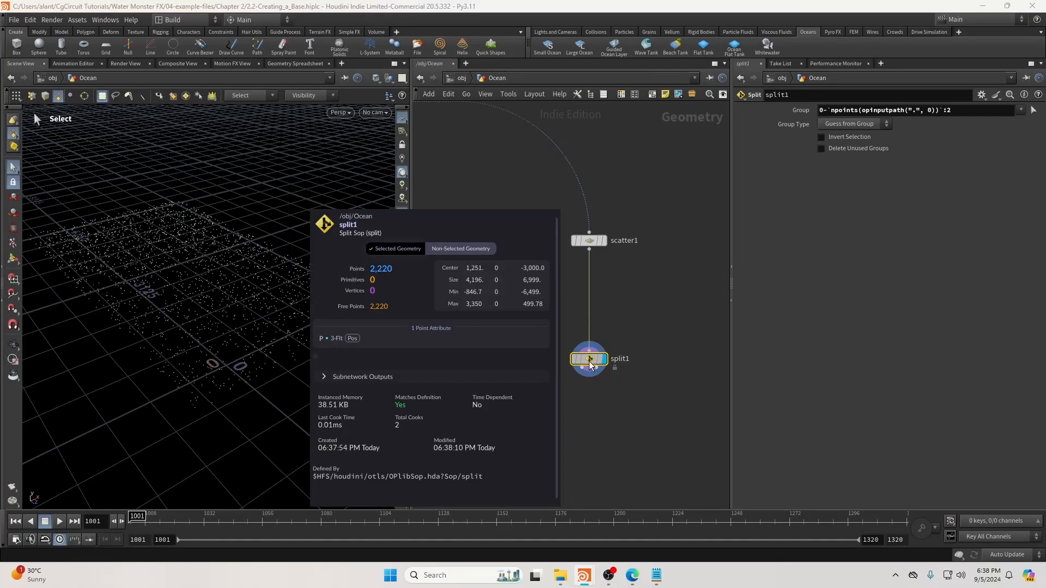
Review the group expression and reposition split1 in the network.
left_click_drag(264, 274, 290, 264, "alt")
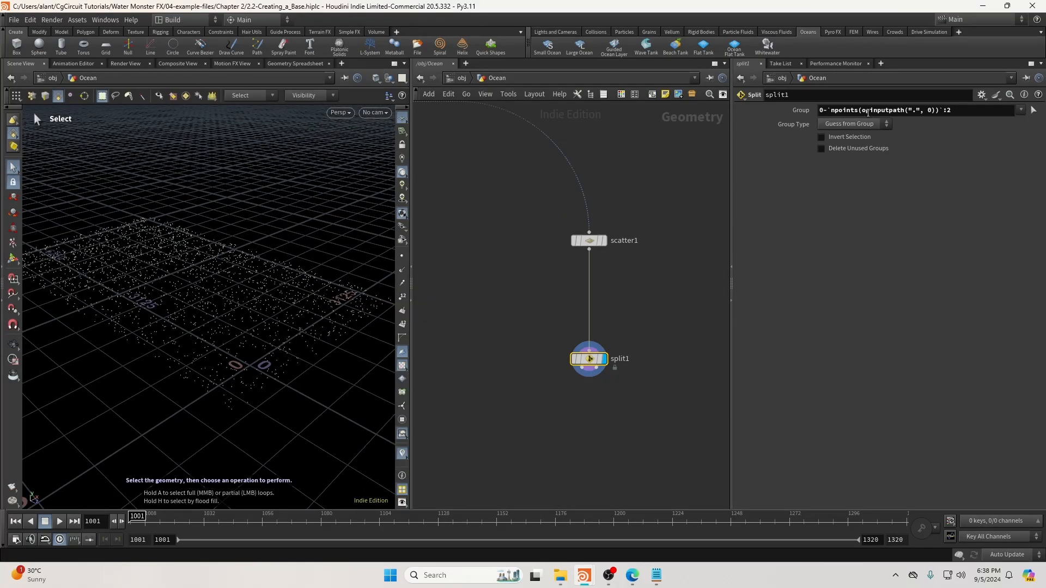
left_click_drag(863, 110, 935, 111)
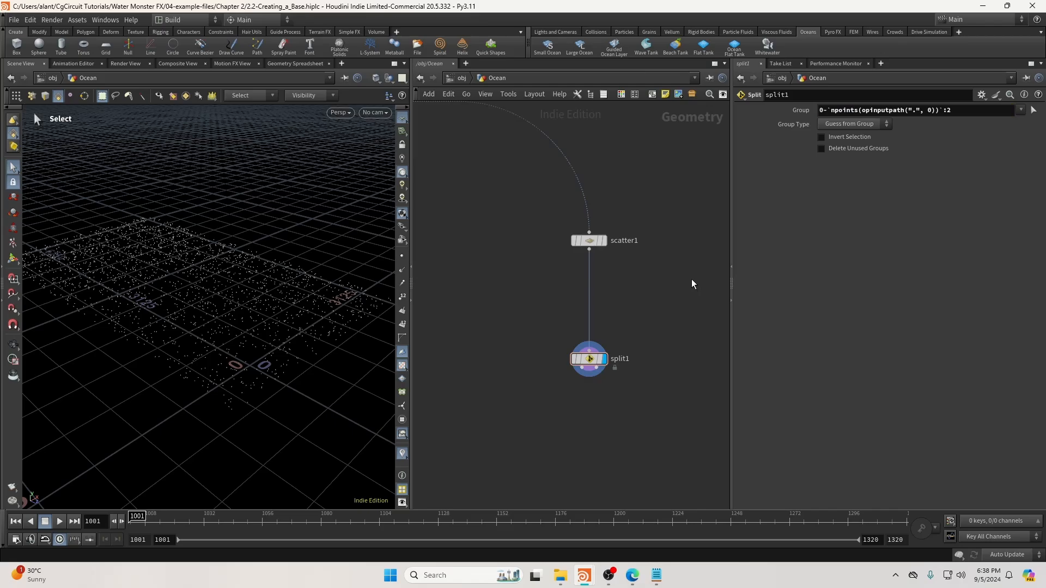
scroll(596, 342, "up", 2)
middle_click_drag(653, 316, 606, 308)
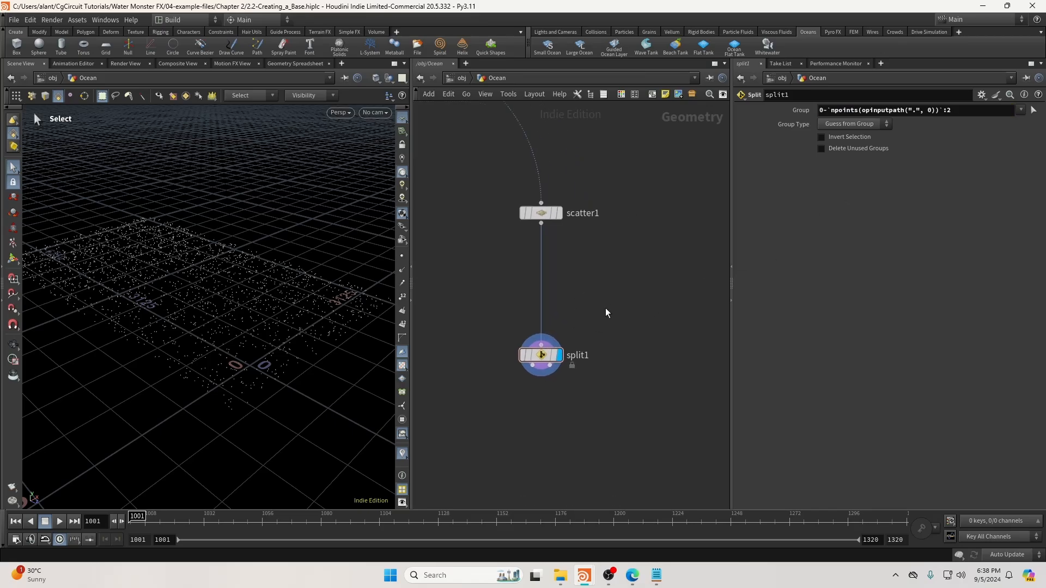
left_click(542, 360)
mouse_move(543, 359)
left_mouse_down()
mouse_move(543, 346)
mouse_move(544, 359)
left_mouse_up()
Add a Null node and paste its path into split1's group expression.
key("Tab")
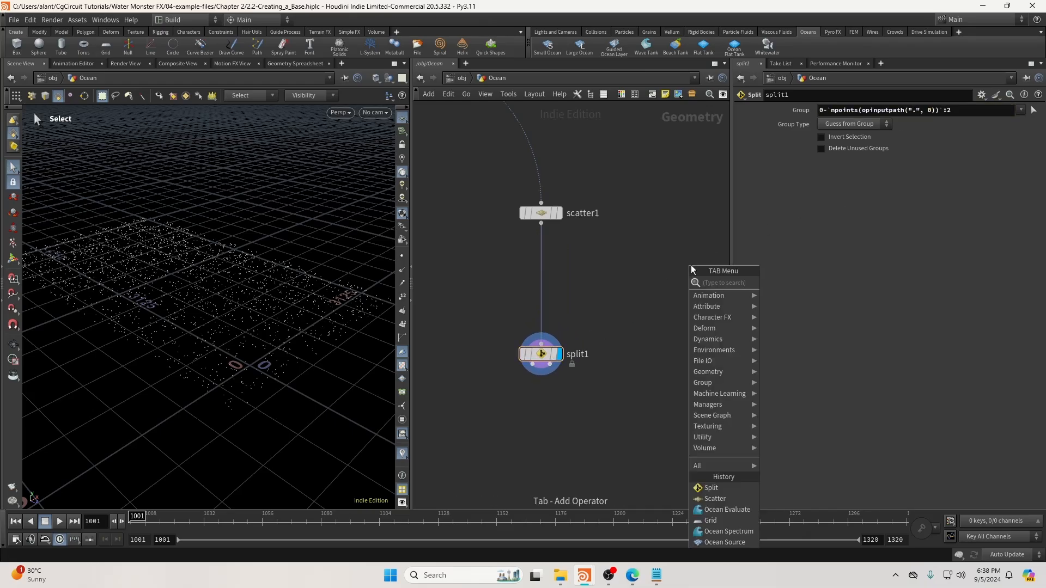
type("null")
key("Return")
left_click(691, 265)
scroll(691, 265, "up", 1)
left_click_drag(656, 288, 655, 290)
key("ctrl+c")
left_click(511, 371)
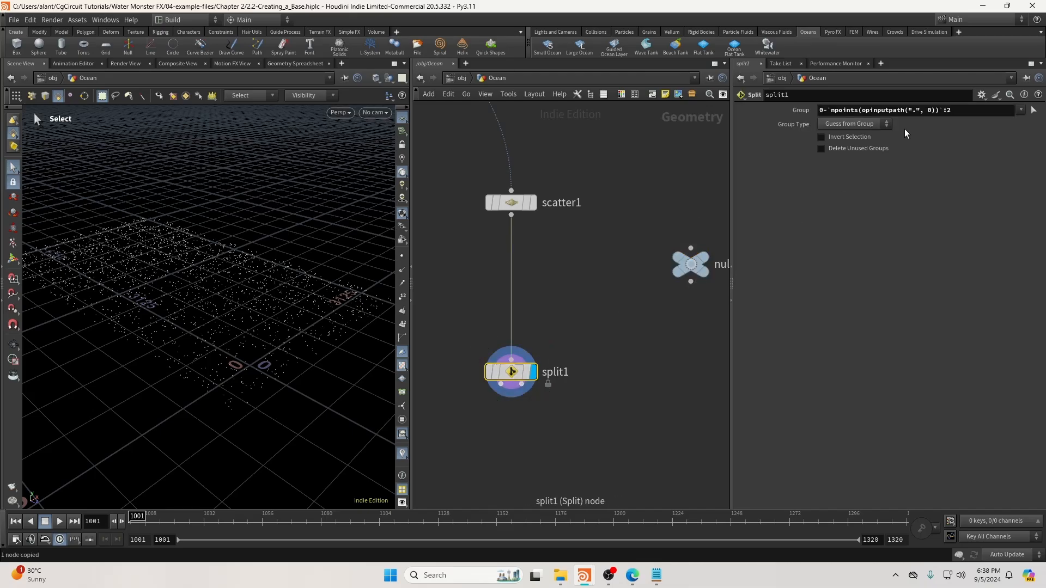
left_click_drag(917, 110, 913, 110)
key("ctrl+v")
key("Return")
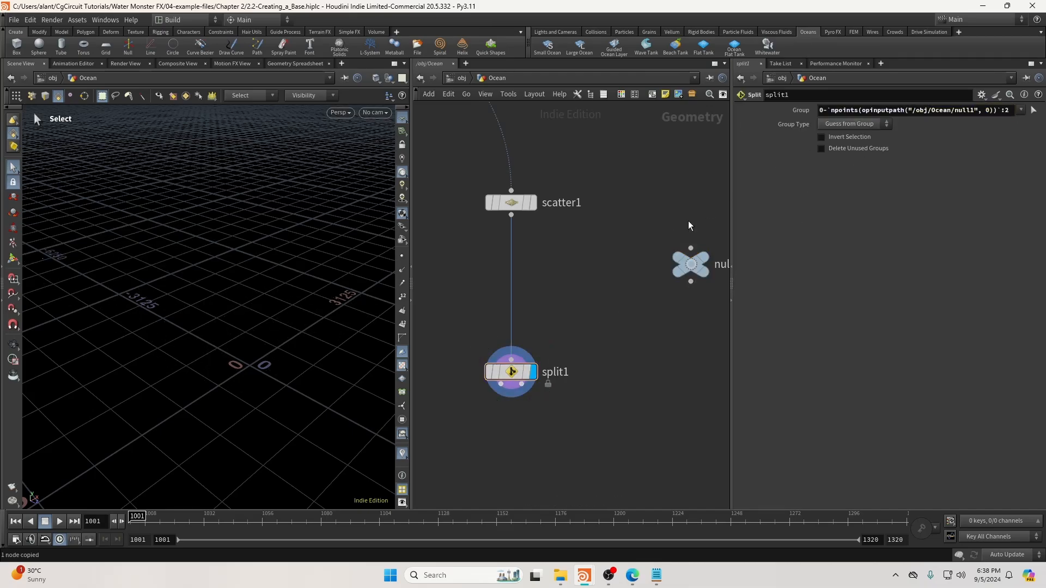
Wire scatter1 into null1, then delete that connection.
middle_click_drag(688, 221, 669, 221)
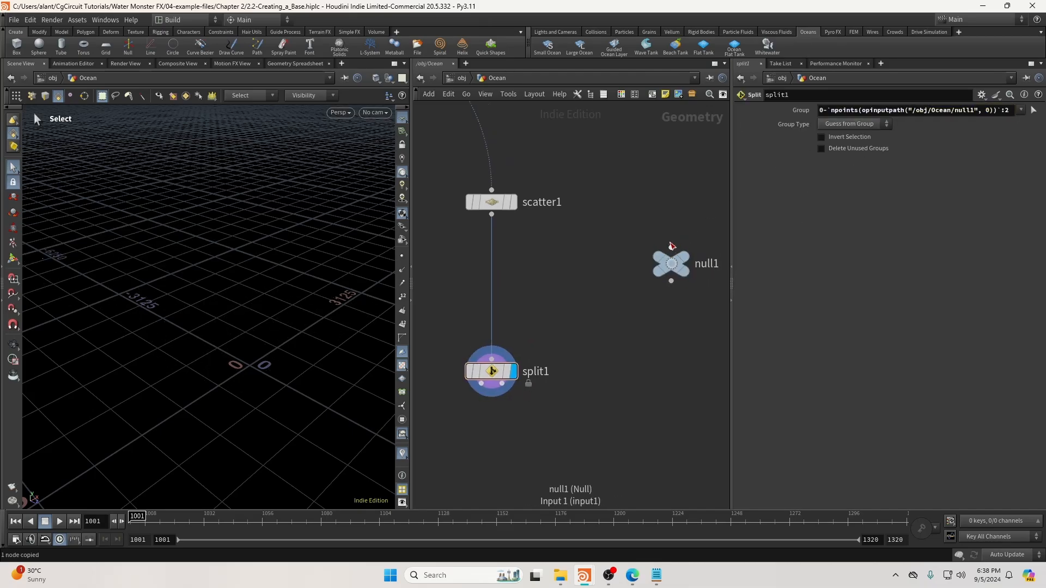
left_click(672, 246)
left_click(491, 215)
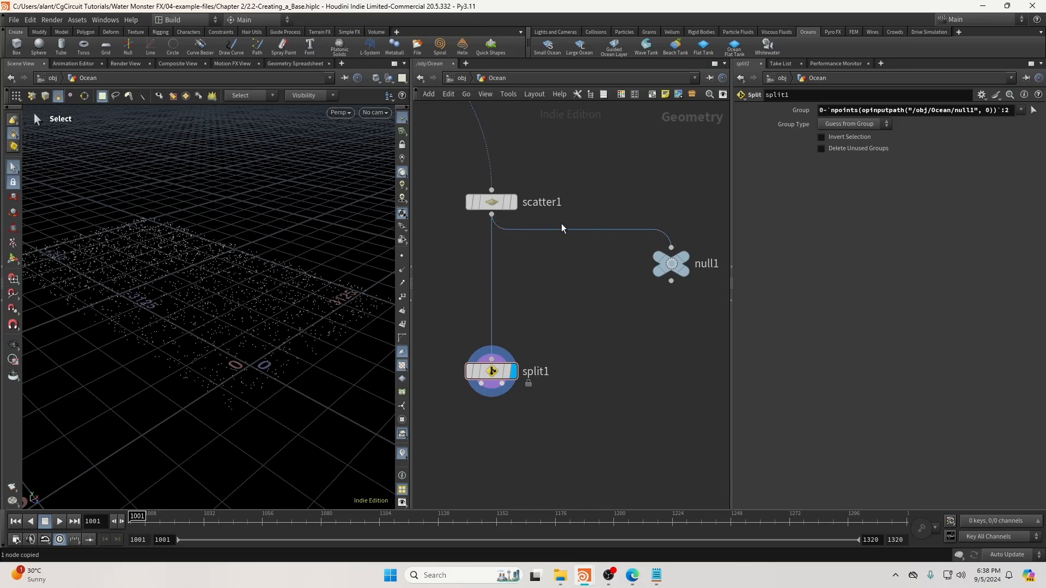
left_click_drag(671, 263, 674, 287)
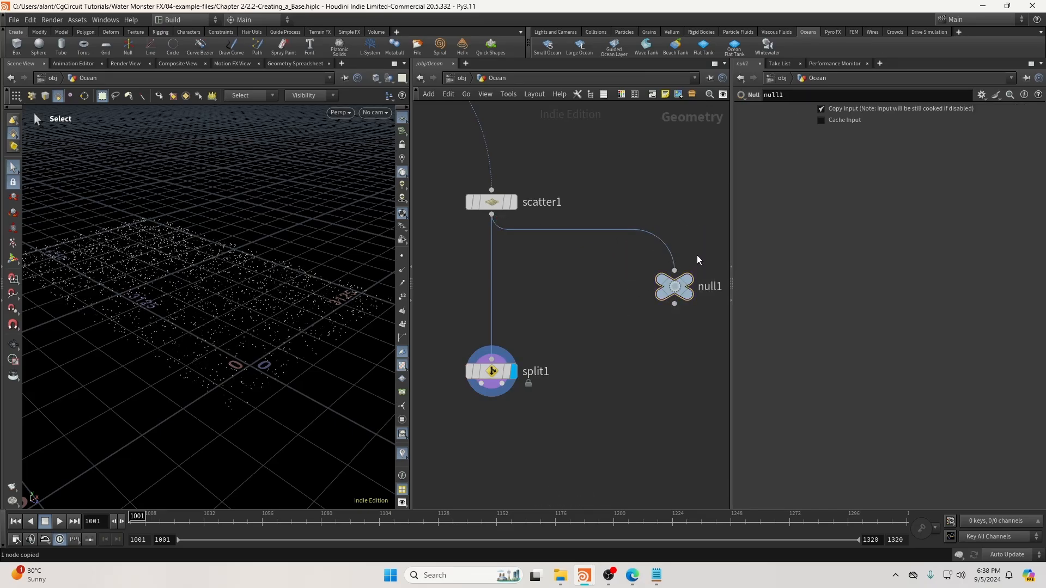
left_click(627, 229)
key("Delete")
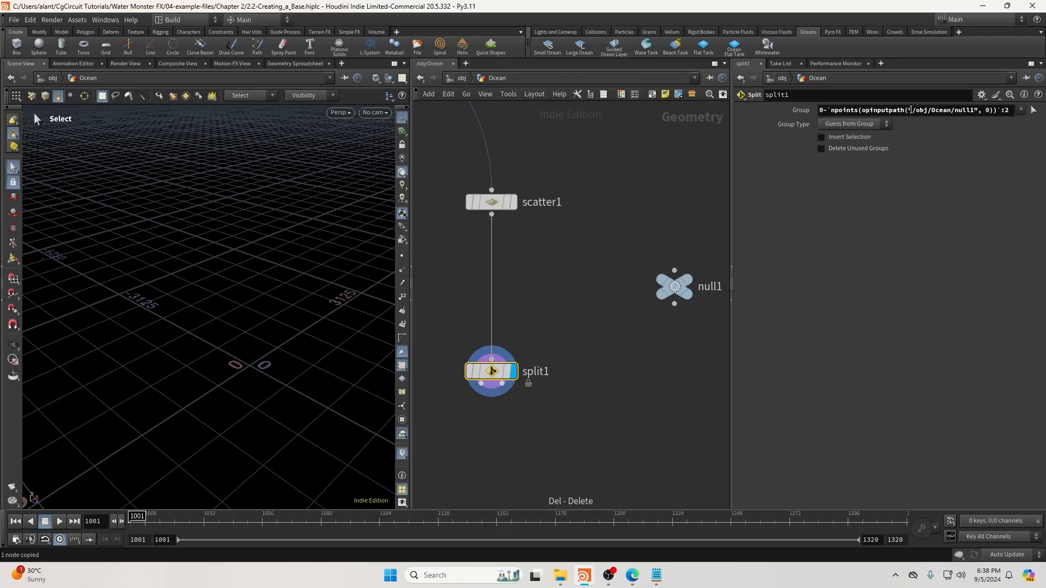
Restore "." as the expression's input path and delete null1.
left_click_drag(910, 110, 975, 119)
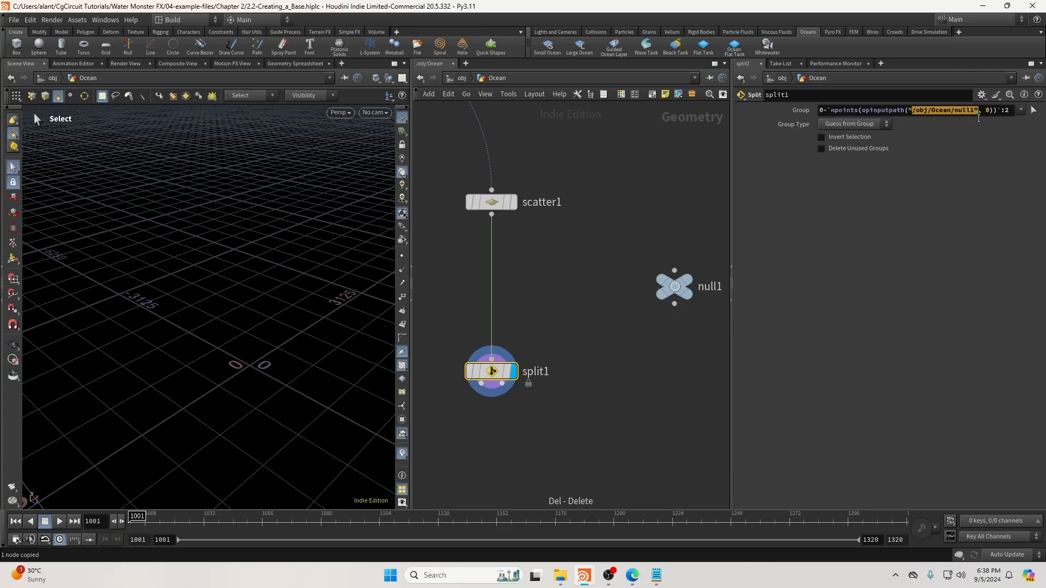
type(".")
key("Return")
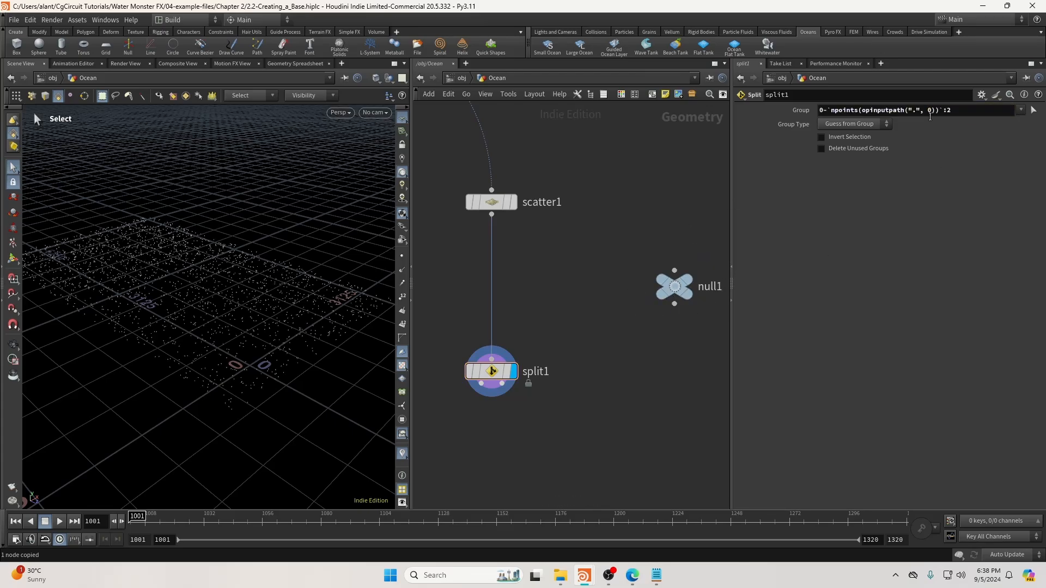
double_click(929, 110)
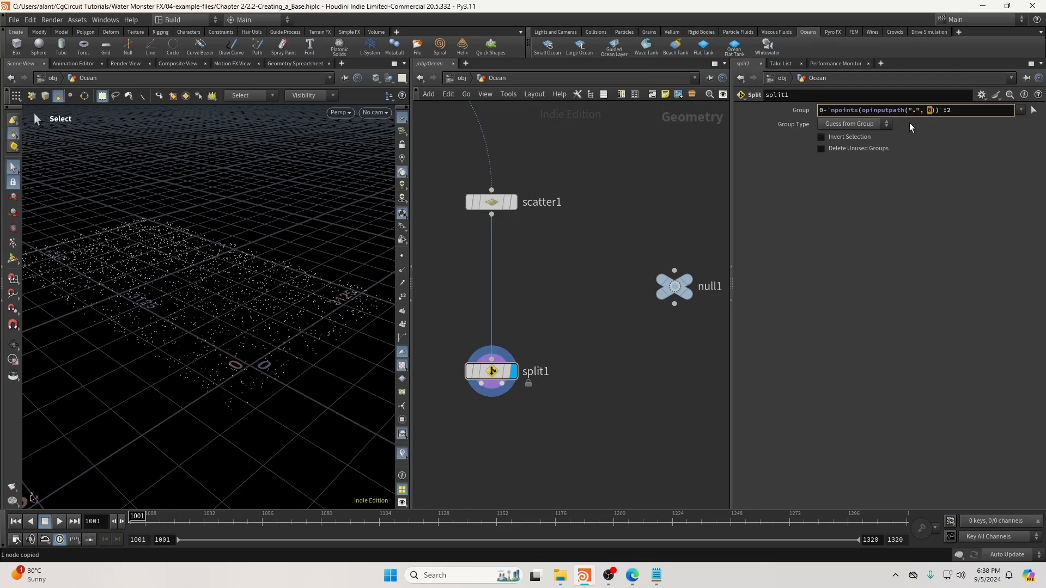
middle_click_drag(634, 287, 661, 252)
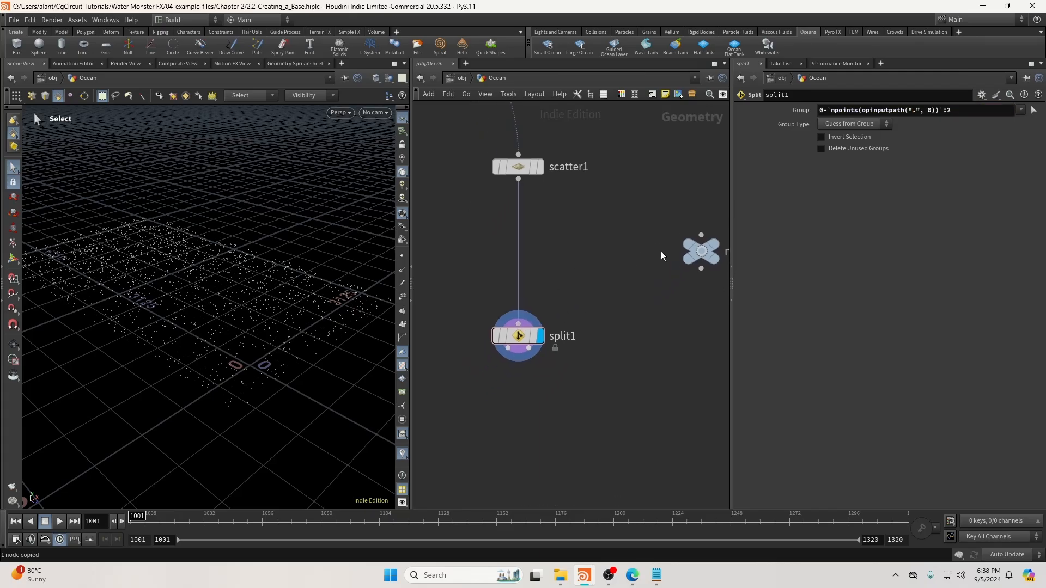
left_click(699, 255)
key("Delete")
Check scatter1's point count and convert split1's group to the range 0-4440:2.
left_click(829, 110)
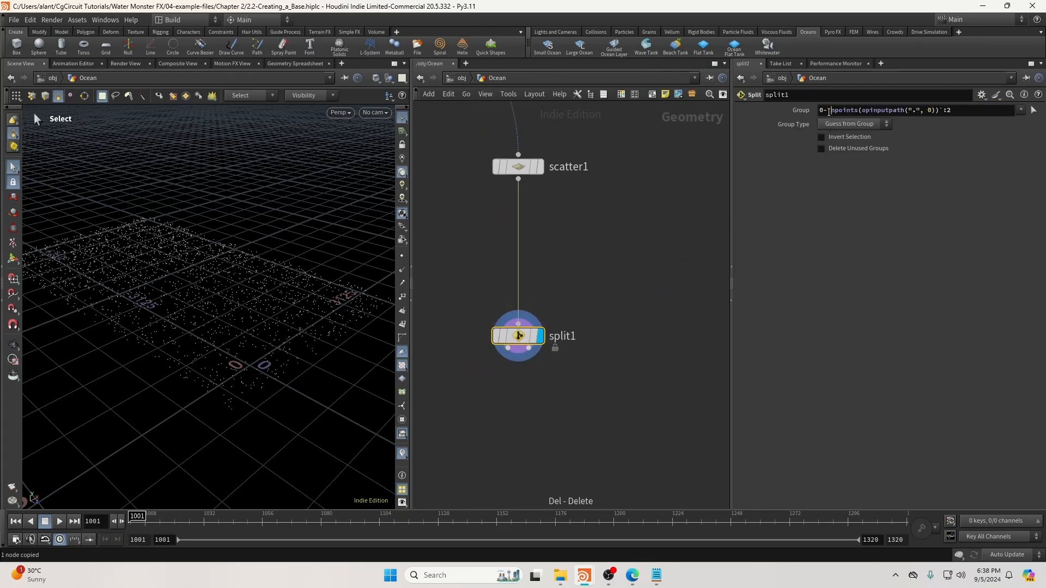
left_click(630, 259)
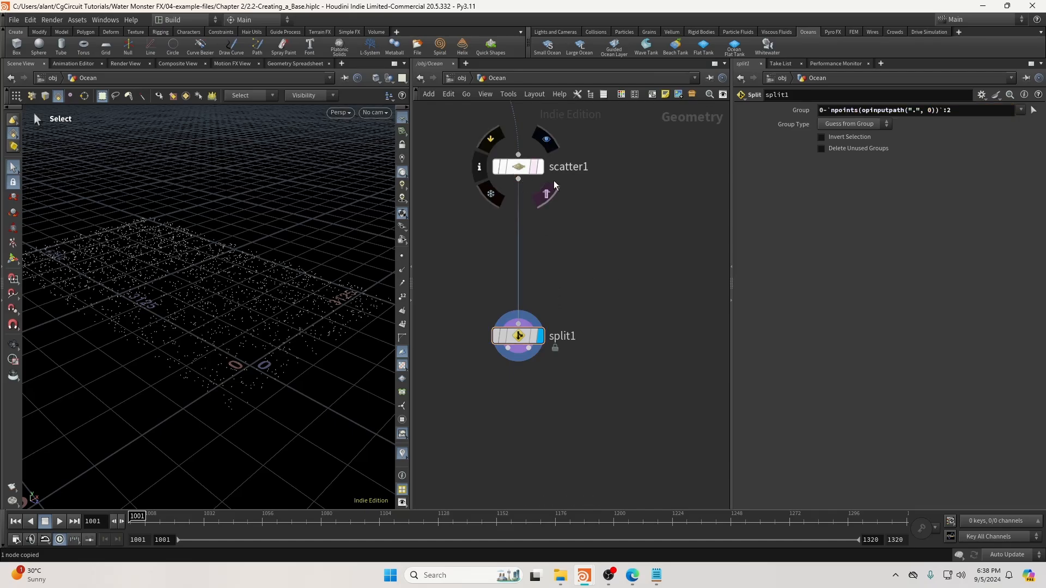
middle_click(525, 165)
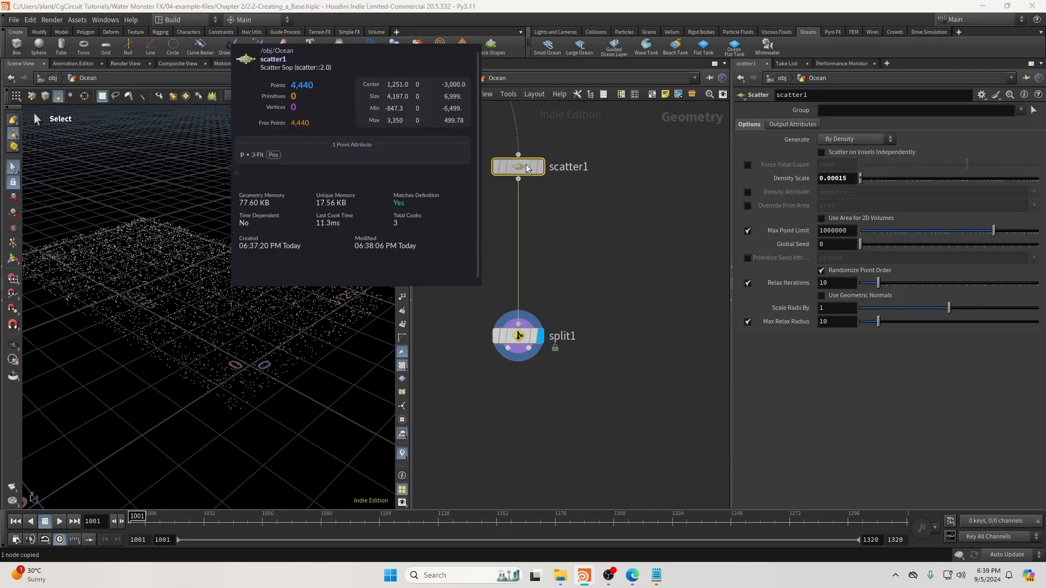
left_click(517, 335)
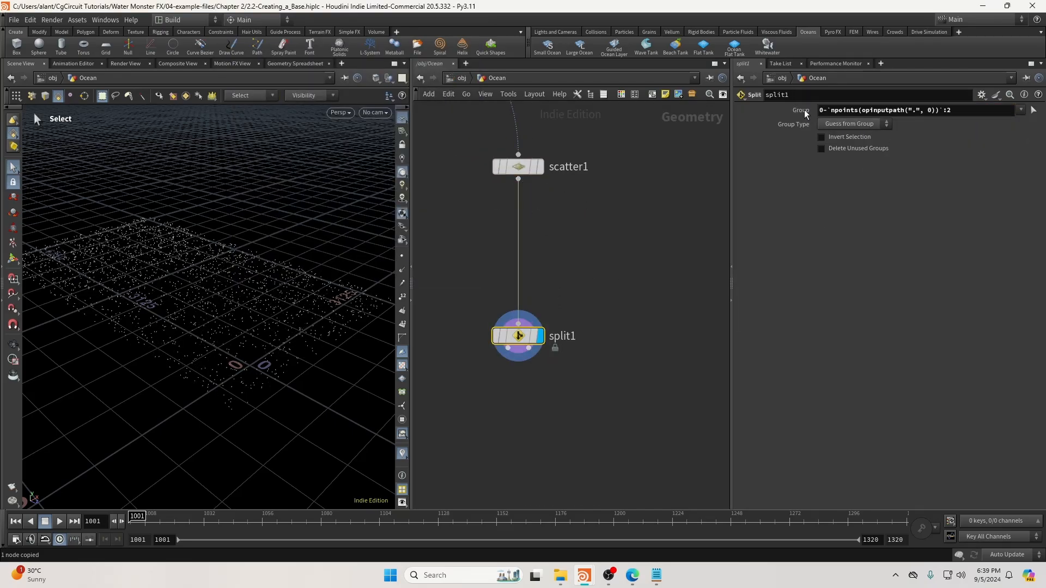
middle_click(837, 110)
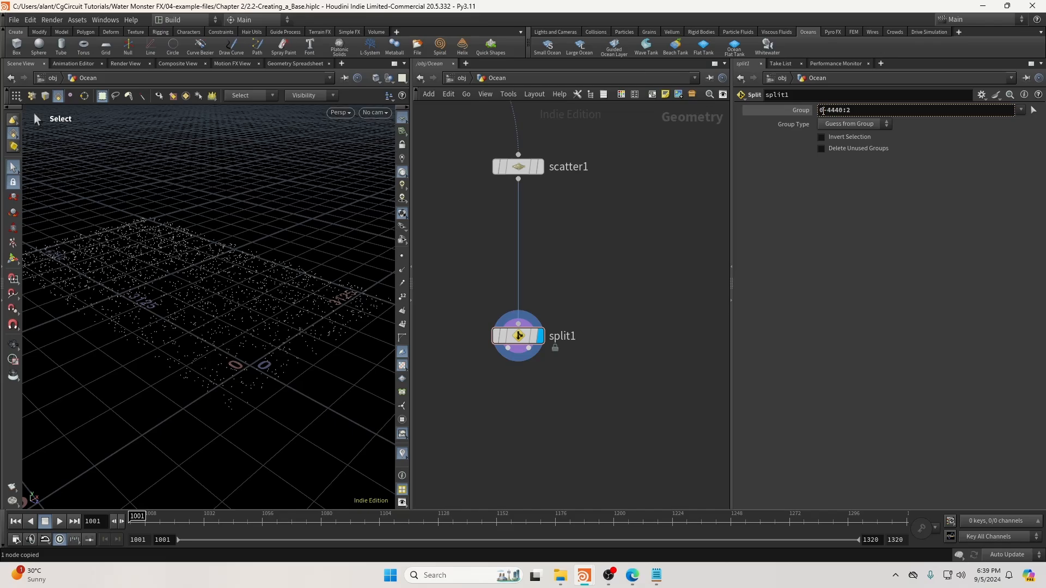
left_click_drag(820, 111, 826, 111)
Add a second Split node, split2, fed by scatter1, with the 0-4440 group range pasted in.
left_click_drag(830, 111, 817, 111)
key("Tab")
type("spli")
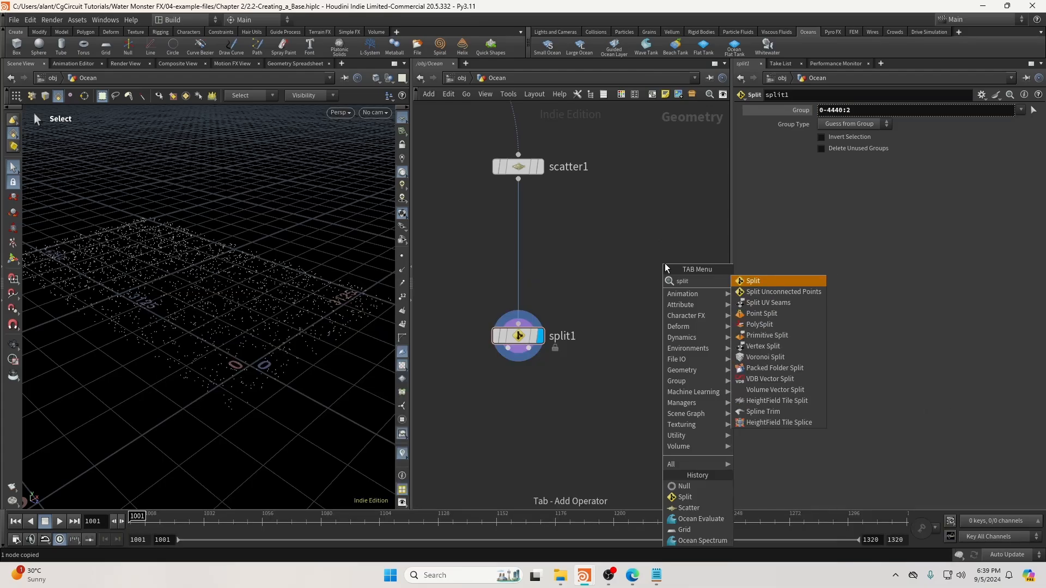
key("Return")
left_click(719, 280)
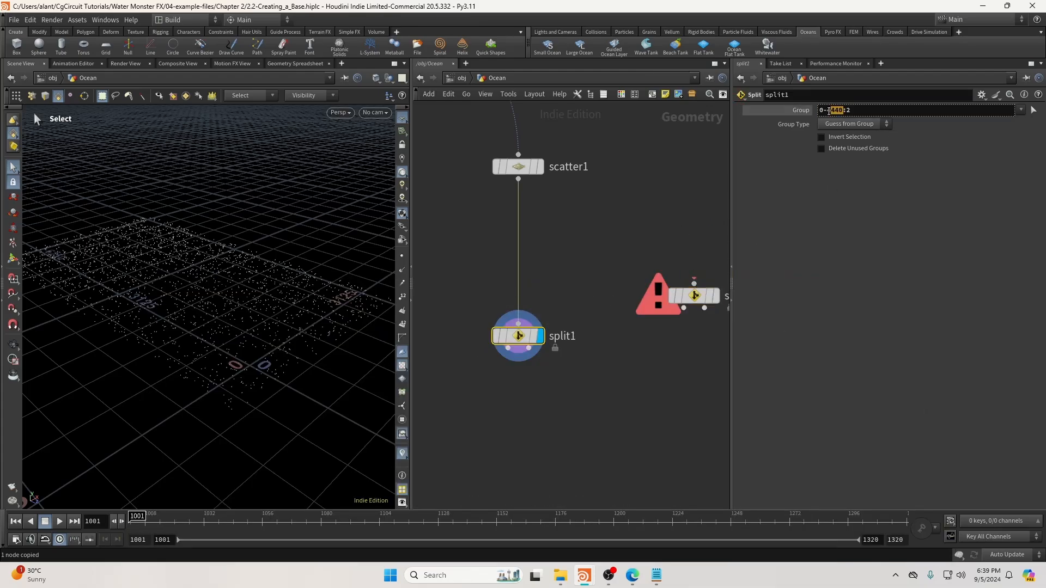
left_click(694, 284)
left_click(518, 178)
middle_click_drag(682, 239, 634, 233)
left_click(660, 288)
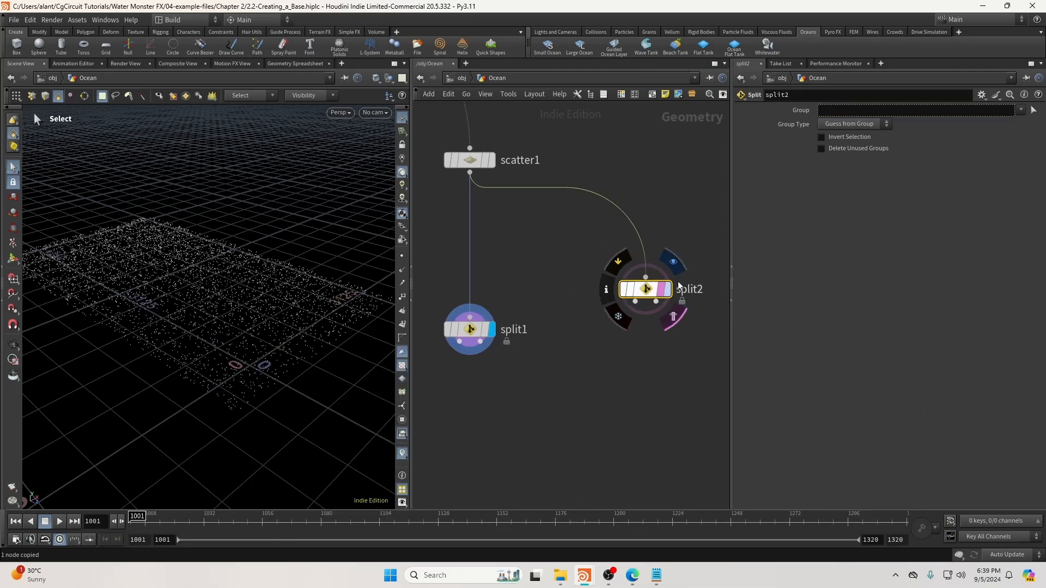
left_click(667, 288)
key("ctrl+v")
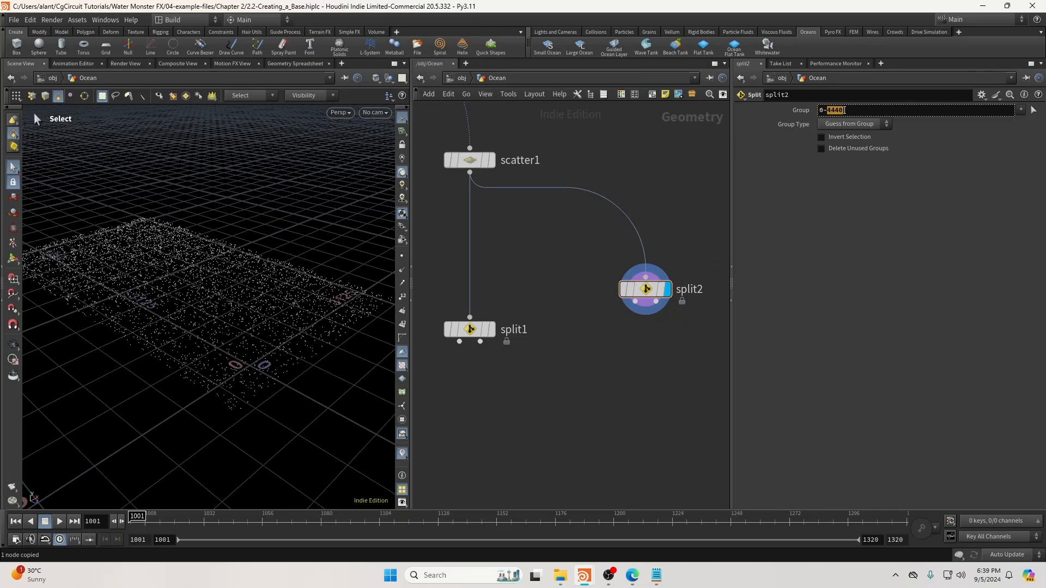
left_click_drag(648, 294, 628, 364)
Add a Null, null1, below split2 and wire split2's second output into it.
key("Tab")
type("bul")
key("Return")
key("Return")
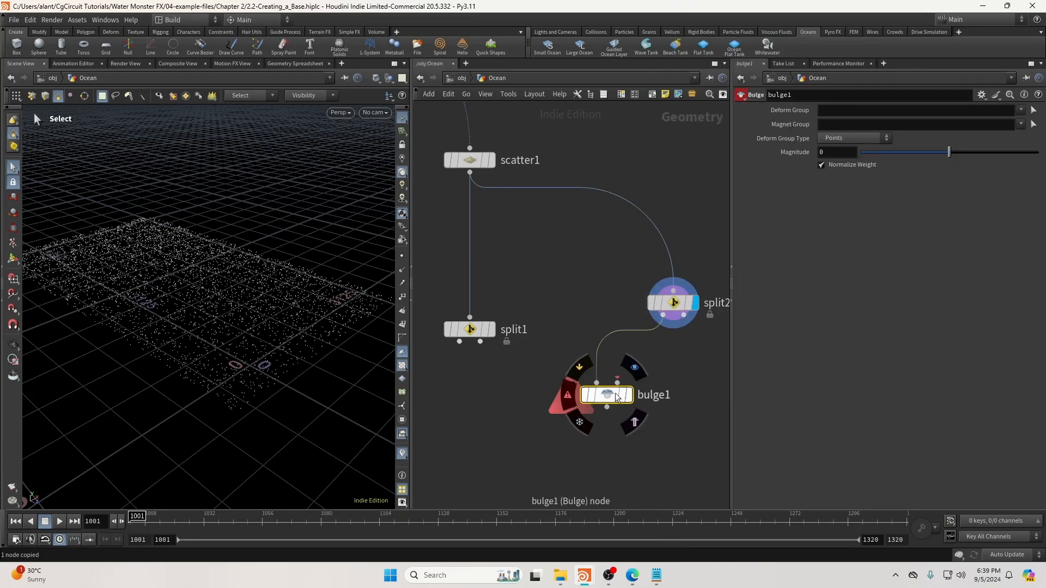
key("ctrl+z")
key("Tab")
type("null")
key("Return")
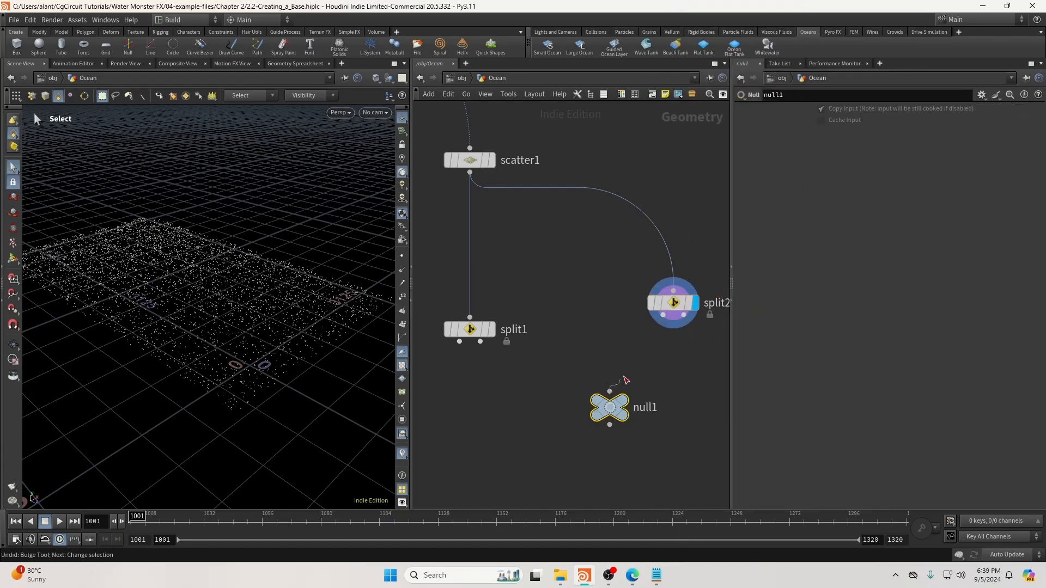
left_click(683, 315)
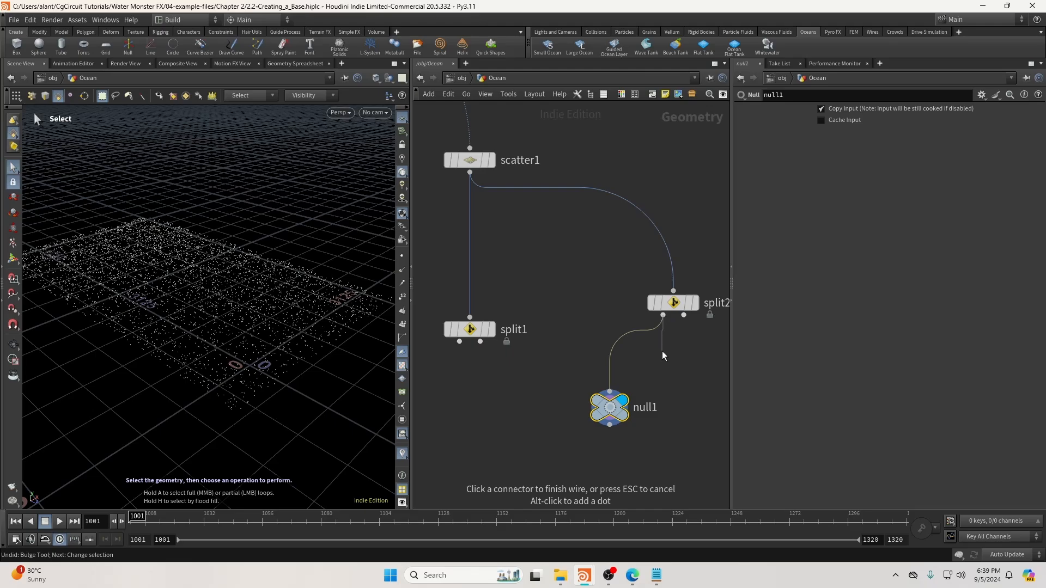
left_click(610, 393)
Rewire null1 to split2's output and check split2's 0-4440:2 group pattern.
left_click(610, 393)
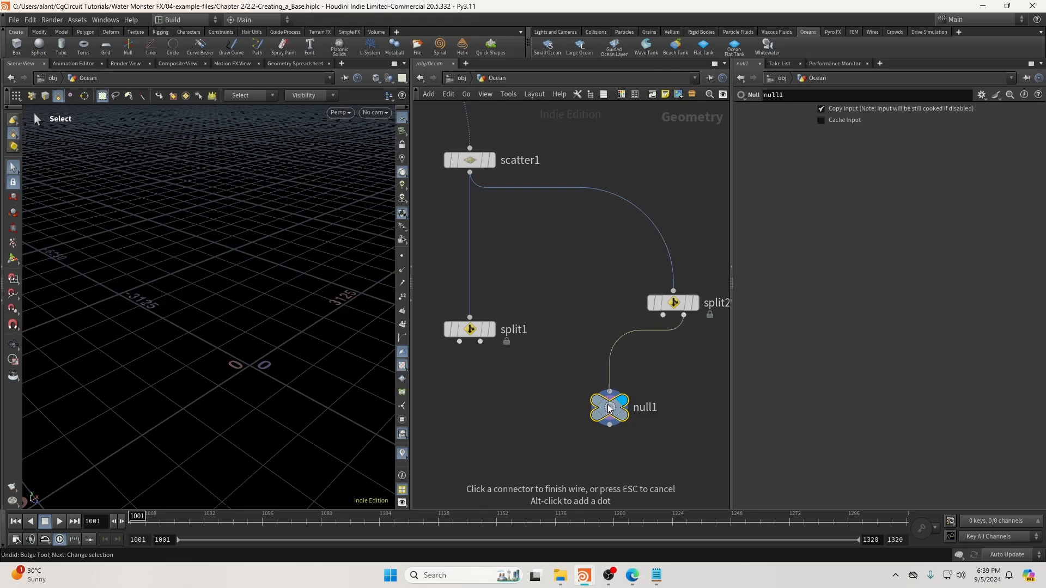
left_click(609, 408)
left_click_drag(663, 315, 610, 392)
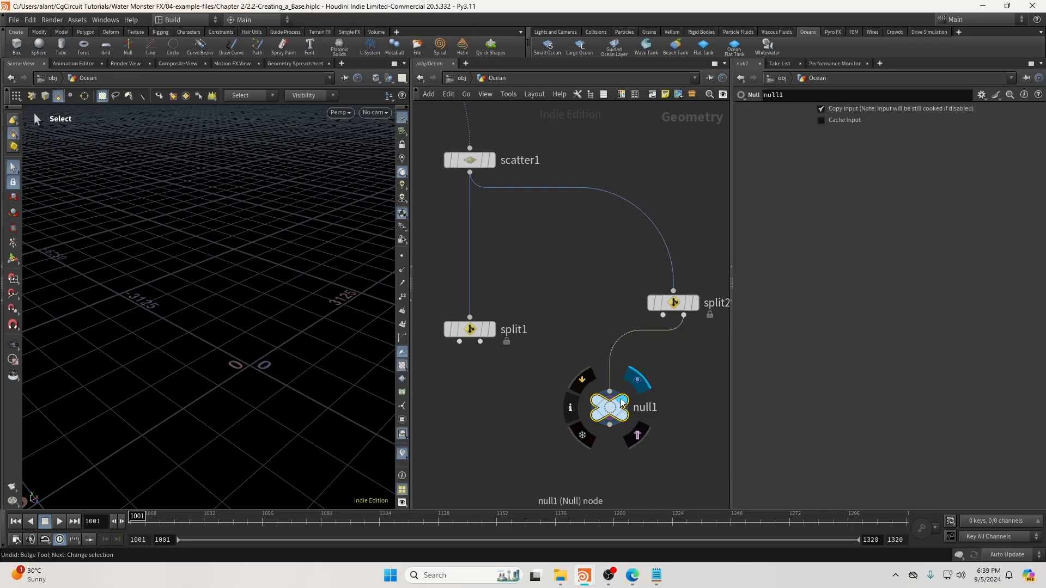
middle_click(609, 407)
left_click(684, 303)
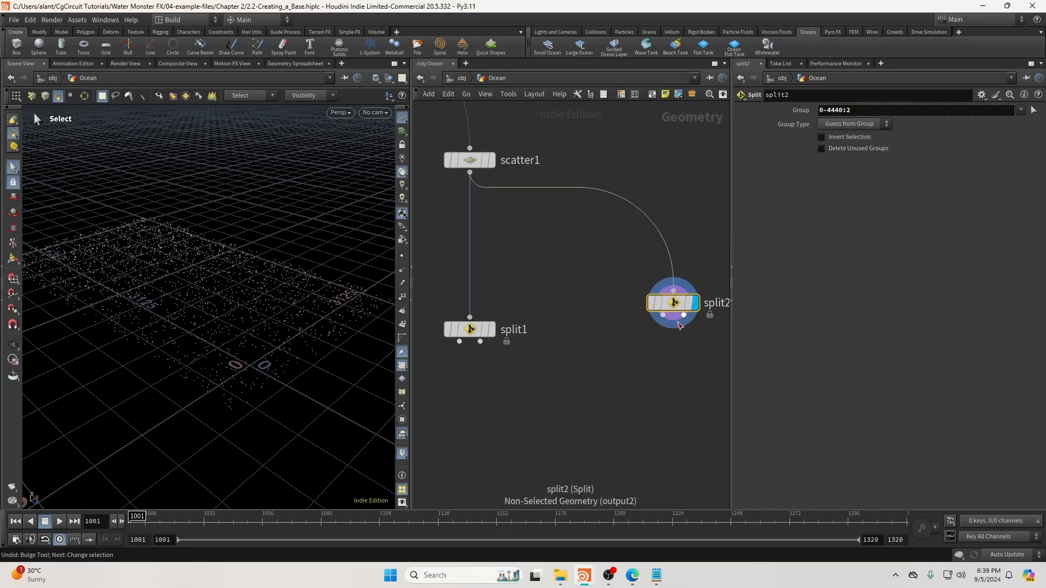
left_click(850, 114)
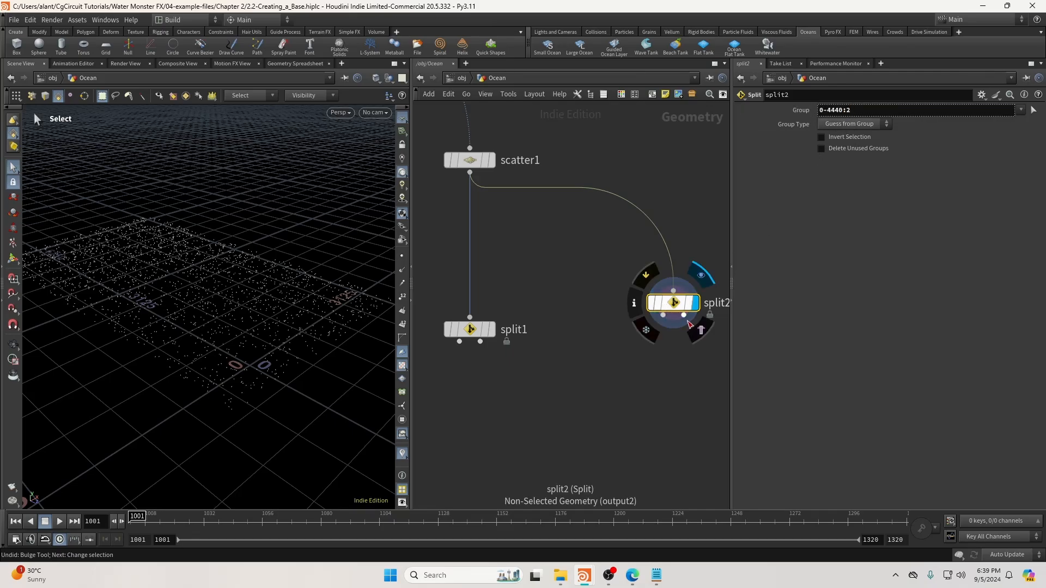
Place another Null node under split2.
key("Tab")
type("nu")
key("Return")
left_click(676, 409)
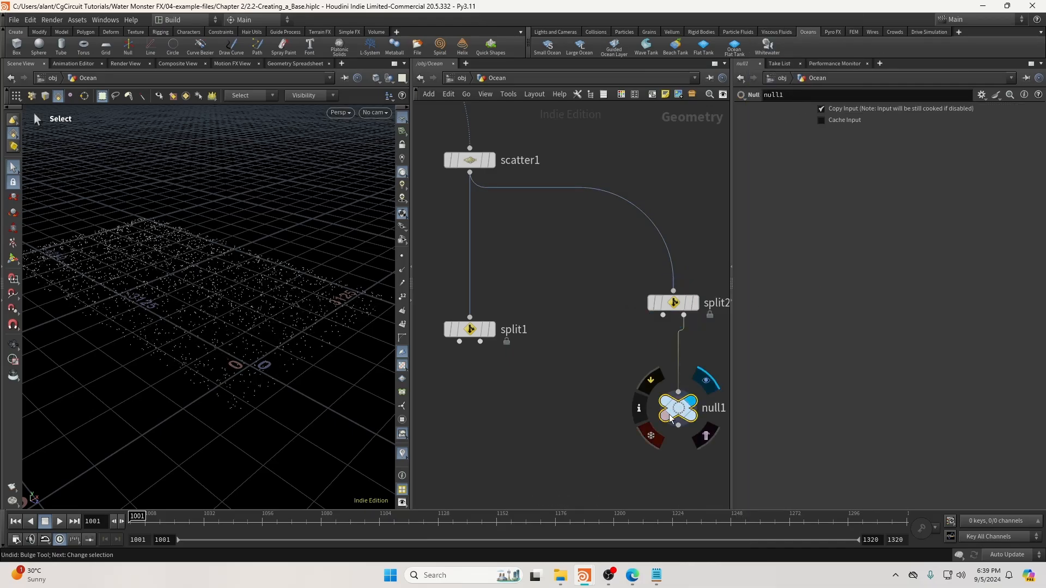
Set split1's group to 0-`npoints(opinputpath(".",0))`:2 and display split1.
left_click(494, 331)
left_click_drag(629, 270, 675, 313)
left_click_drag(556, 298, 459, 347)
left_click(806, 113)
left_click(844, 110)
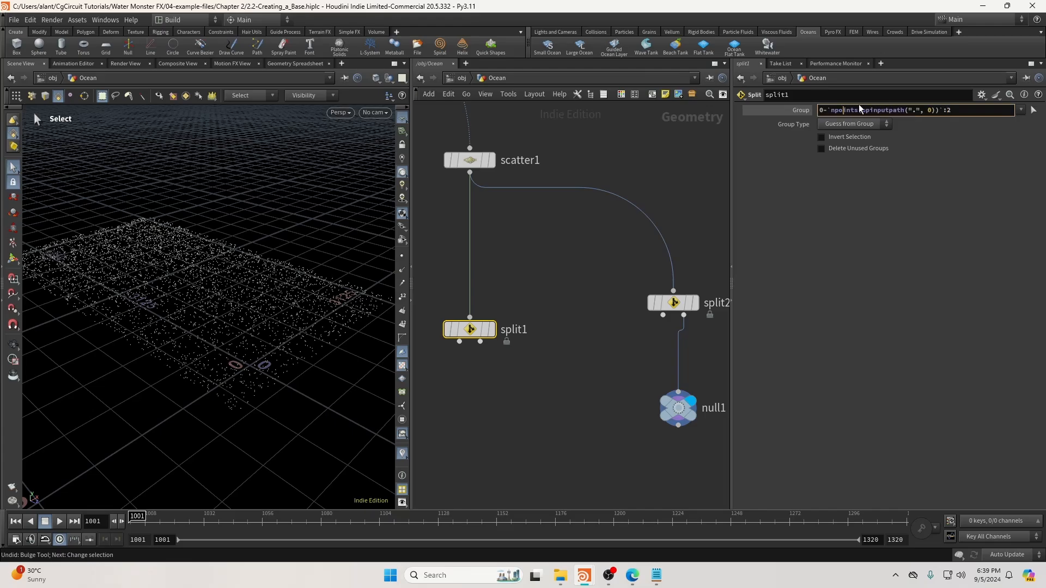
left_click(881, 110)
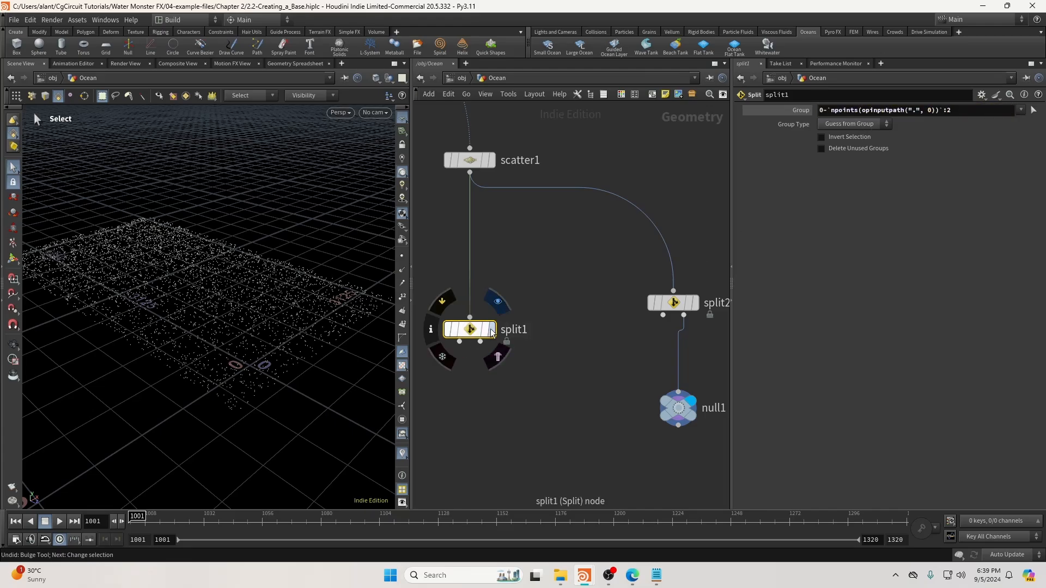
left_click(491, 332)
Delete split2 and the null, leaving empty space below split1.
left_click_drag(676, 407, 641, 423)
left_click_drag(618, 273, 685, 442)
key("Delete")
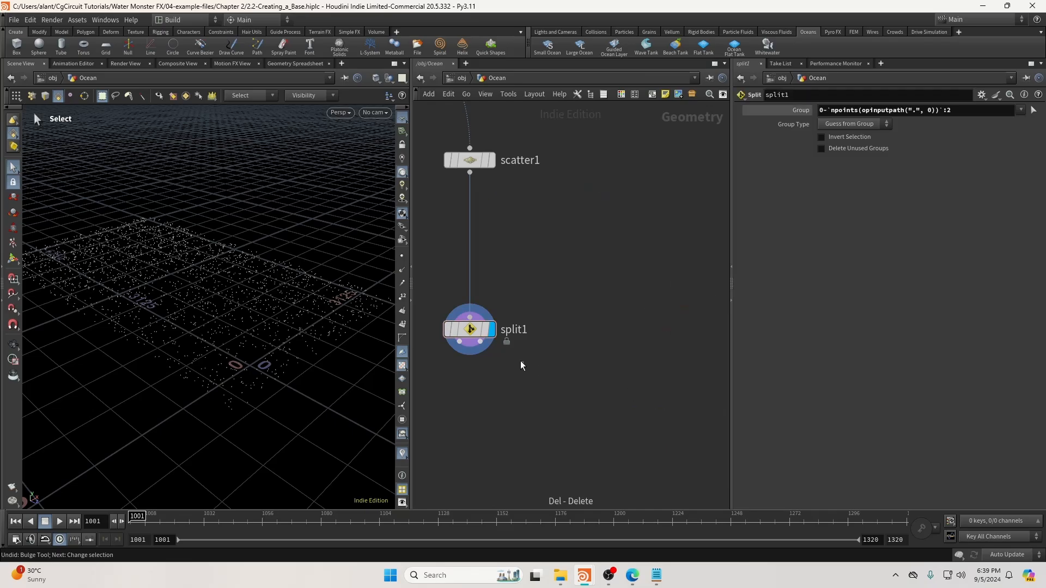
middle_click_drag(617, 278, 726, 234)
scroll(592, 368, "down", 2)
middle_click_drag(592, 368, 632, 312)
Add an Ocean Spectrum below split1, wire split1 into it, and set resolution exponent 12.
key("Tab")
type("spe")
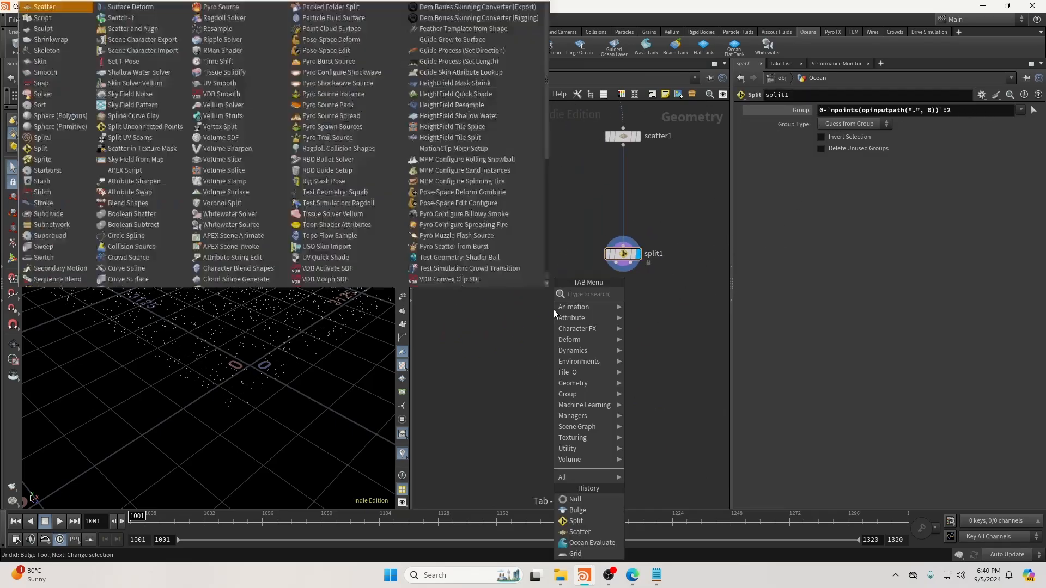
key("Return")
left_click(549, 312)
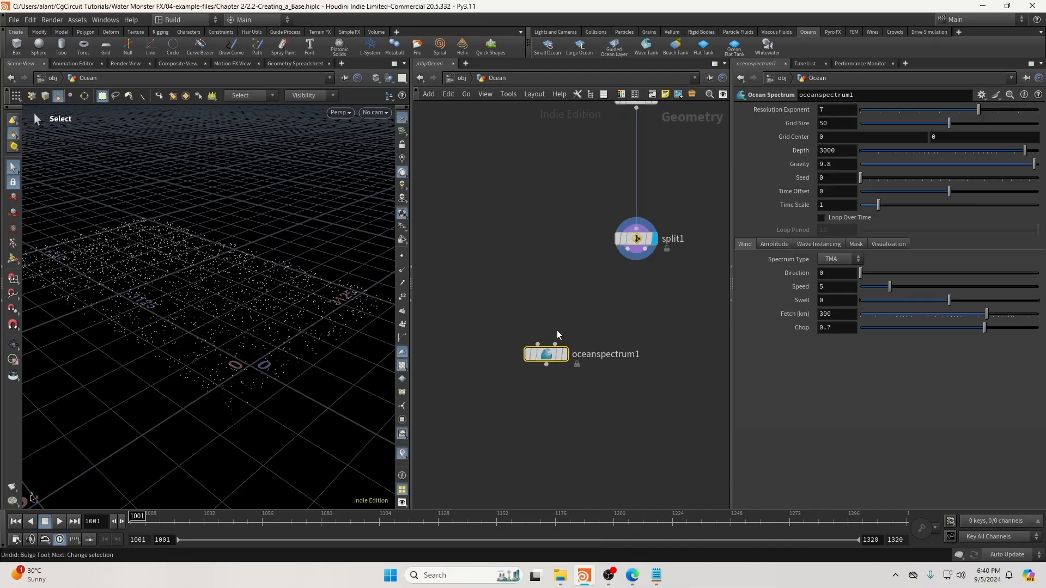
left_click(627, 254)
left_click(535, 345)
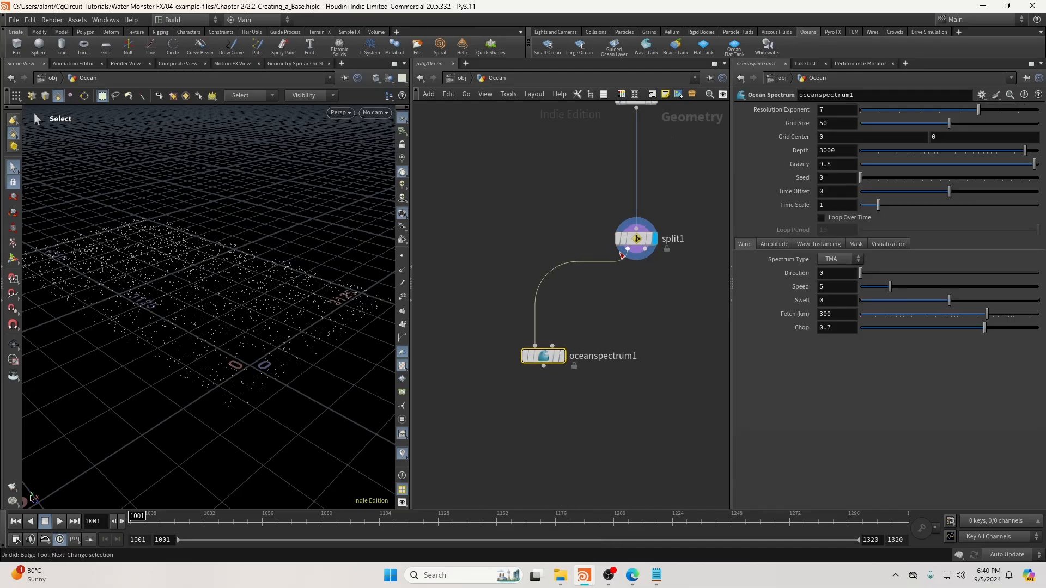
left_click(562, 356)
left_click_drag(831, 111, 797, 126)
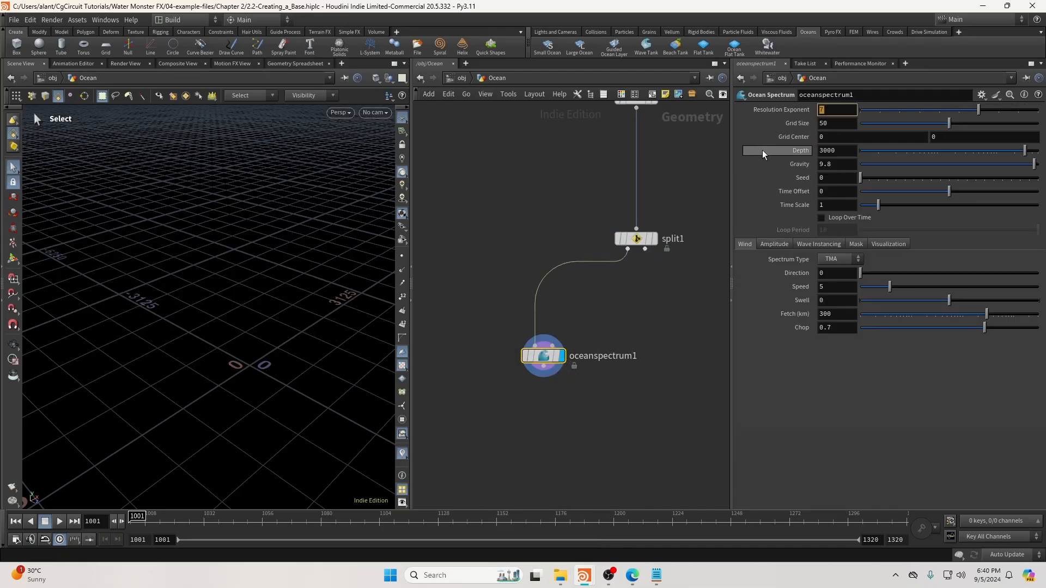
type("12")
key("Return")
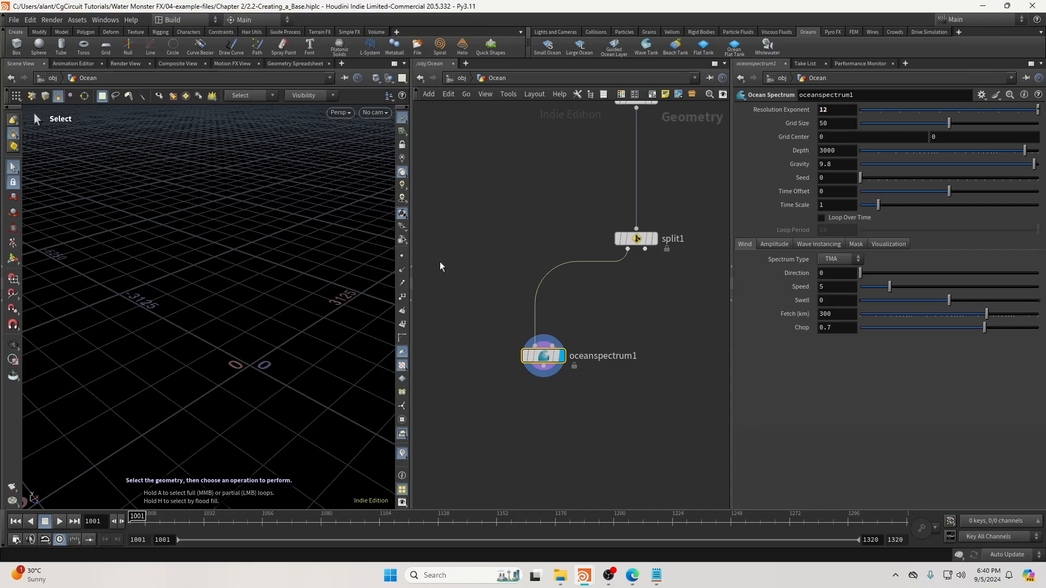
Look through RenderCam, display the cached OceanGrid, and go to frame 1029.
left_click(376, 113)
left_click(384, 164)
scroll(463, 375, "down", 5)
middle_click_drag(454, 381, 662, 240)
scroll(594, 311, "down", 1)
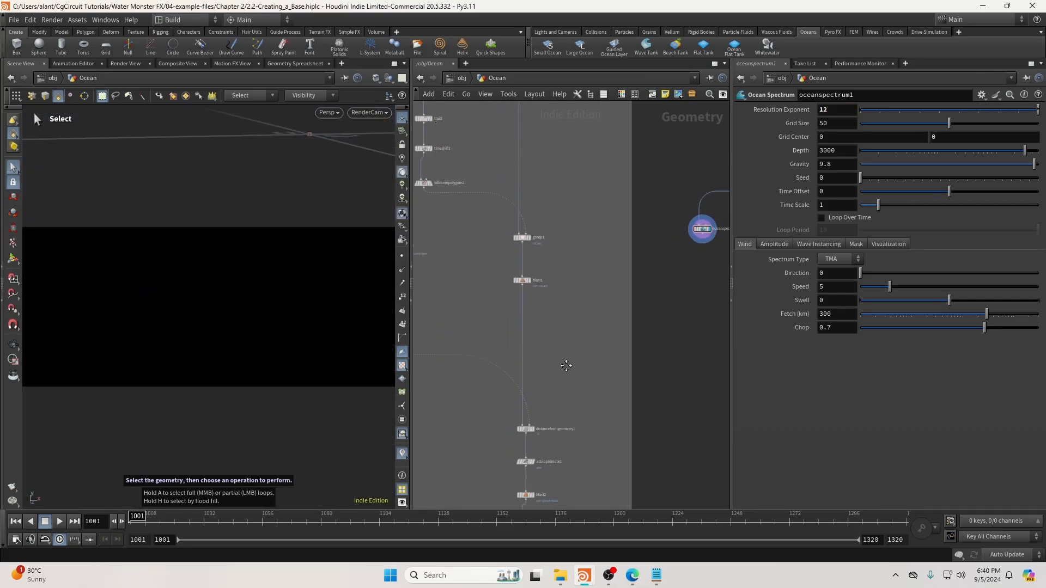
middle_click_drag(564, 364, 579, 184)
scroll(547, 321, "up", 4)
left_click(558, 377)
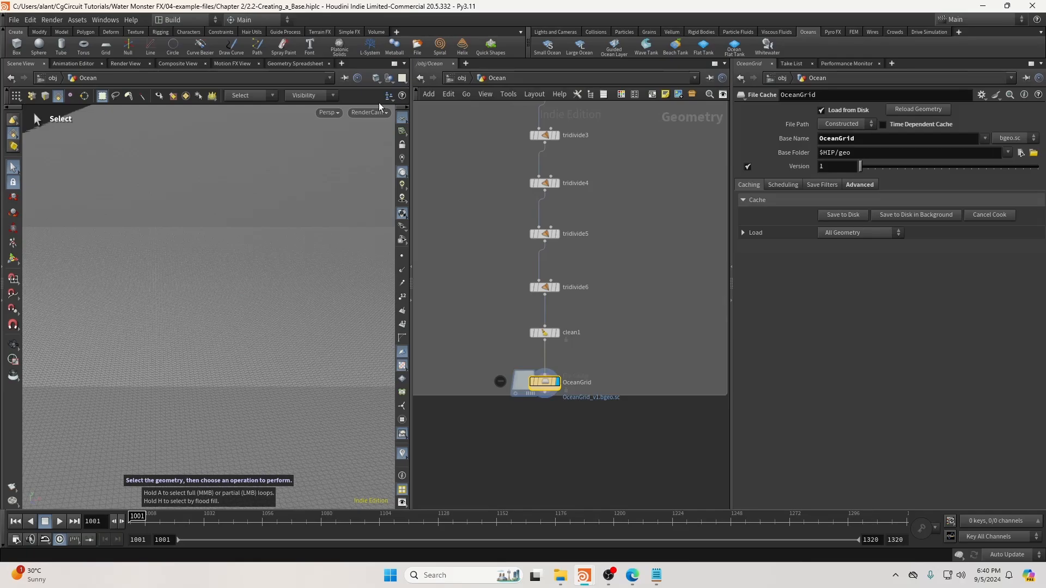
left_click_drag(180, 521, 196, 520)
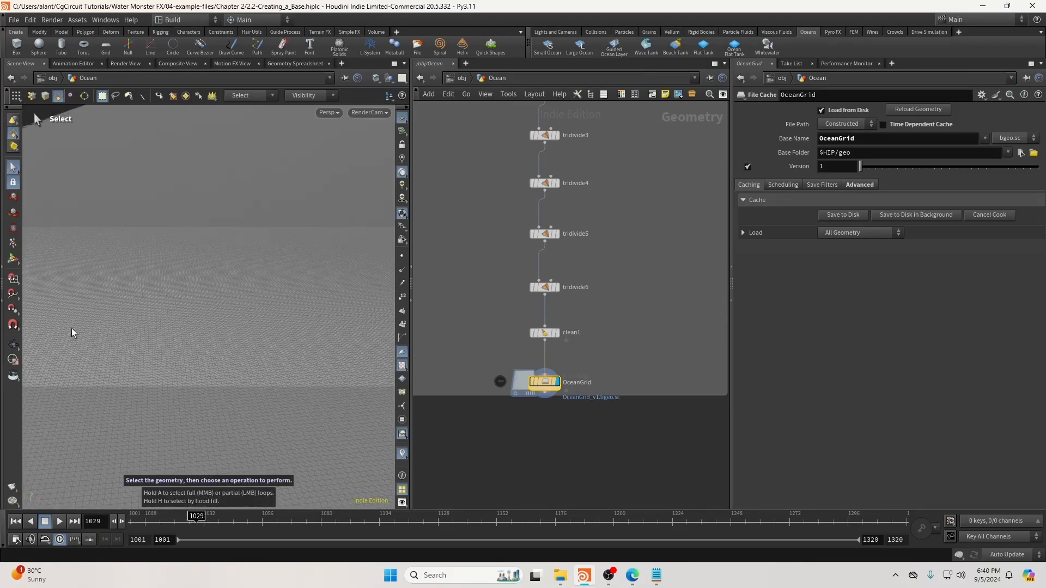
scroll(446, 298, "down", 4)
middle_click_drag(583, 244, 463, 430)
scroll(507, 261, "up", 5)
middle_click_drag(495, 325, 505, 296)
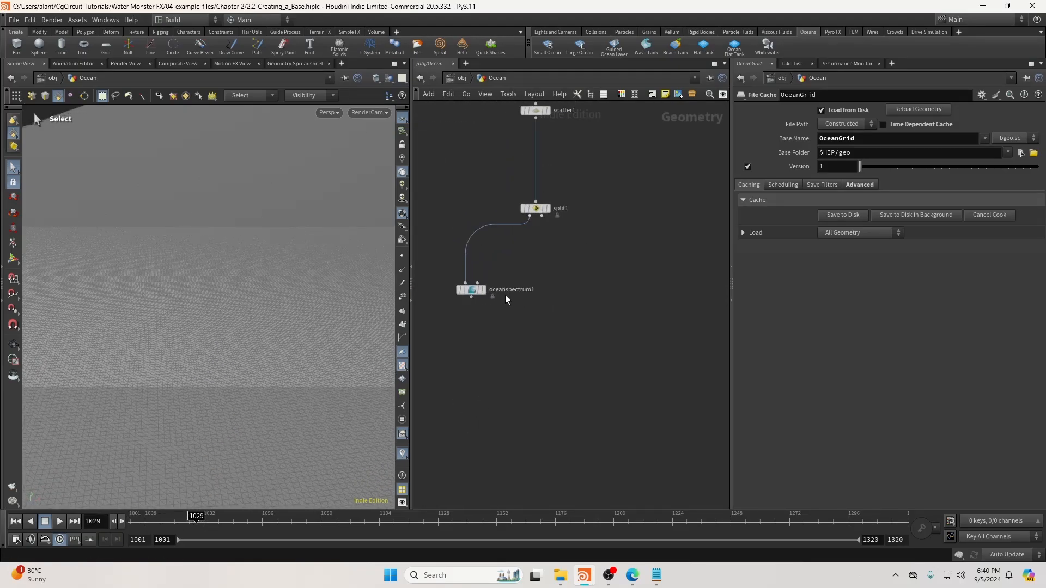
Set the ocean spectrum's grid size to 200 and seed to 53.
left_click(471, 290)
left_click(833, 124)
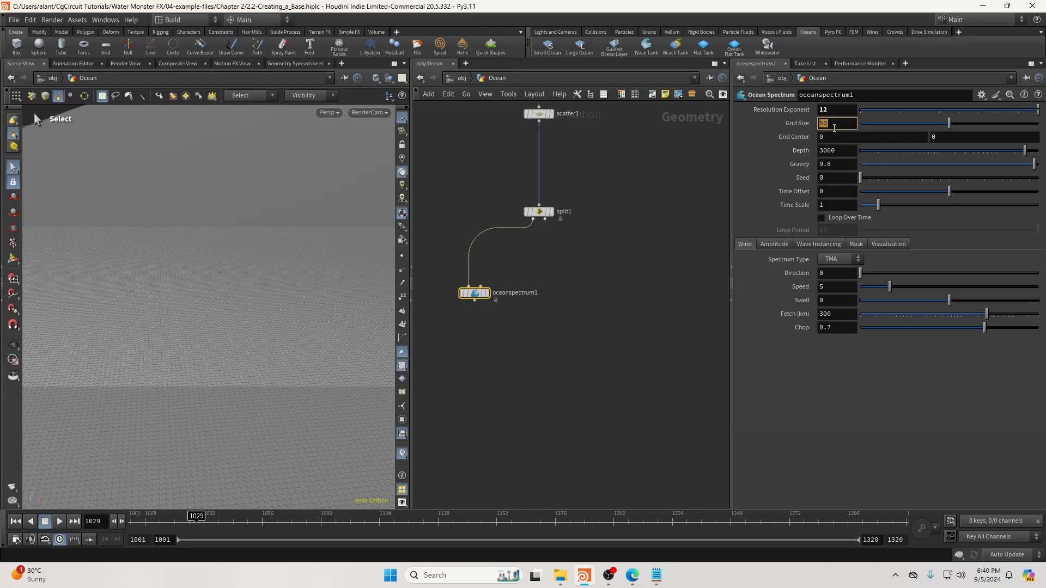
type("200")
key("Return")
type("53")
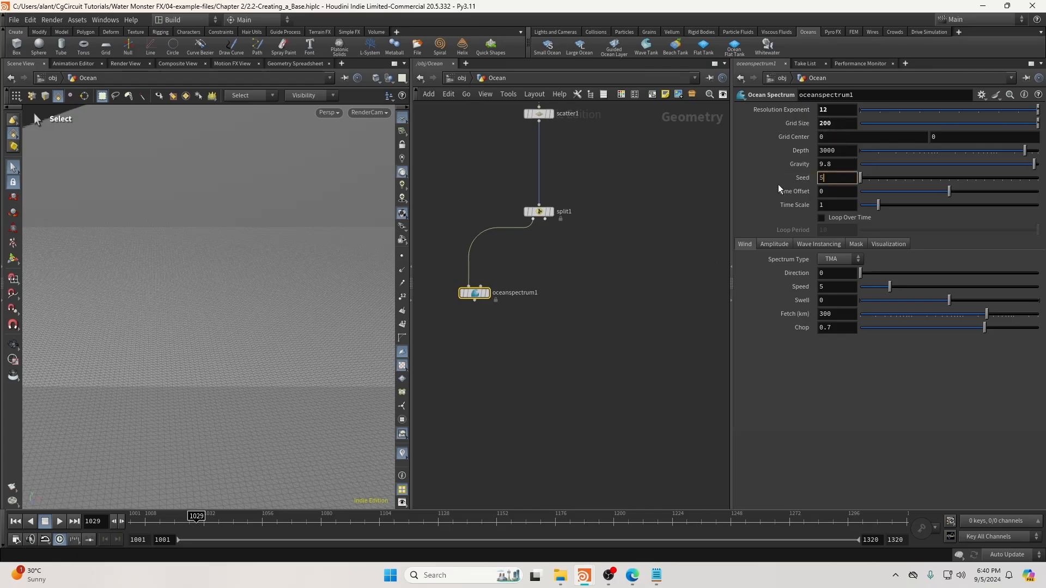
key("Return")
Set direction -15, fetch 400 and chop 2, then review the Amplitude and Wave Instancing settings.
left_click(830, 271)
type("-15")
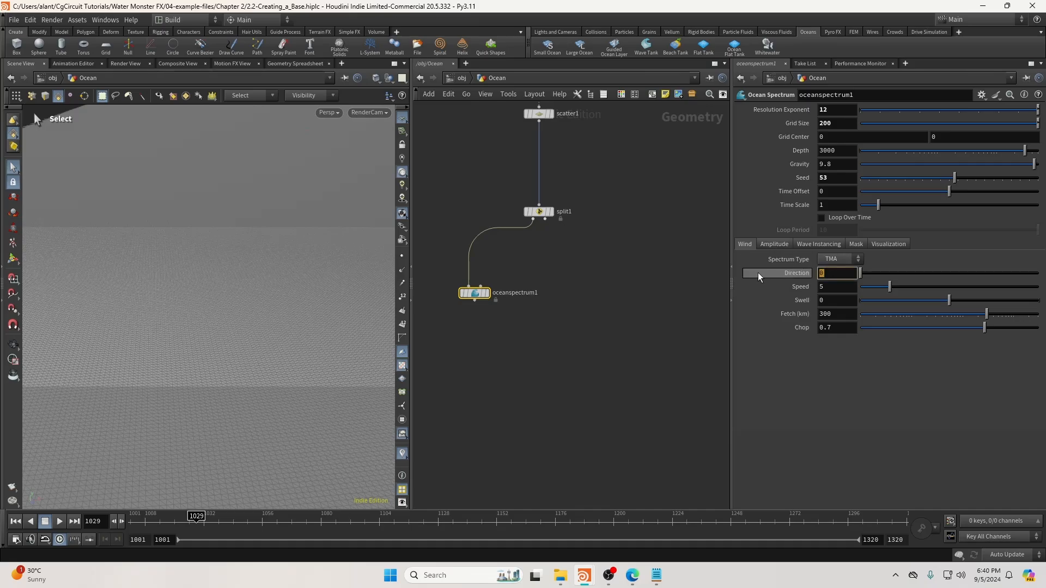
key("Return")
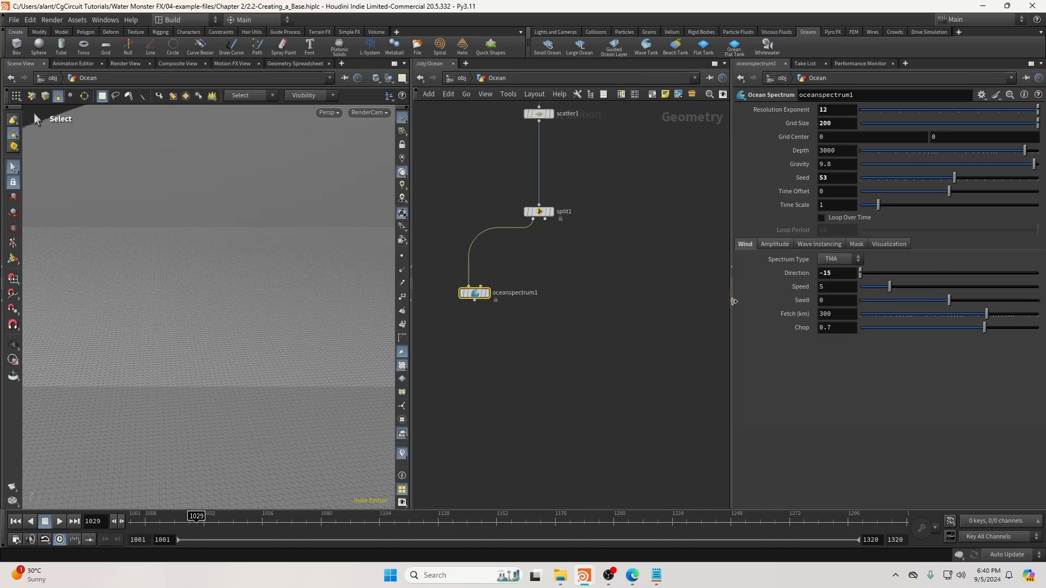
left_click(850, 317)
type("400")
key("Return")
right_click(847, 317)
left_click(833, 326)
type("2")
key("Return")
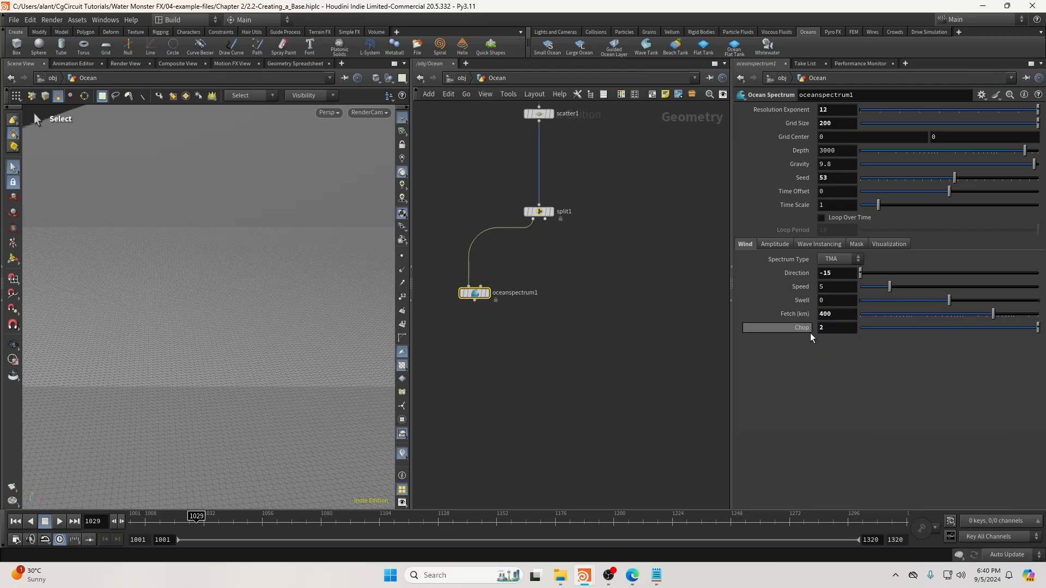
left_click_drag(461, 296, 451, 296)
left_click(782, 246)
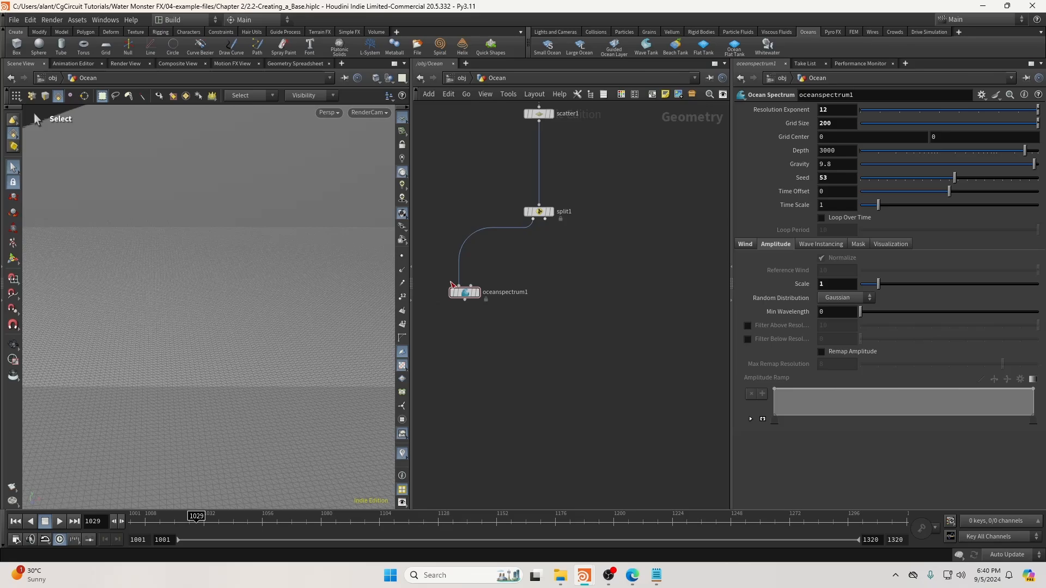
left_click(839, 244)
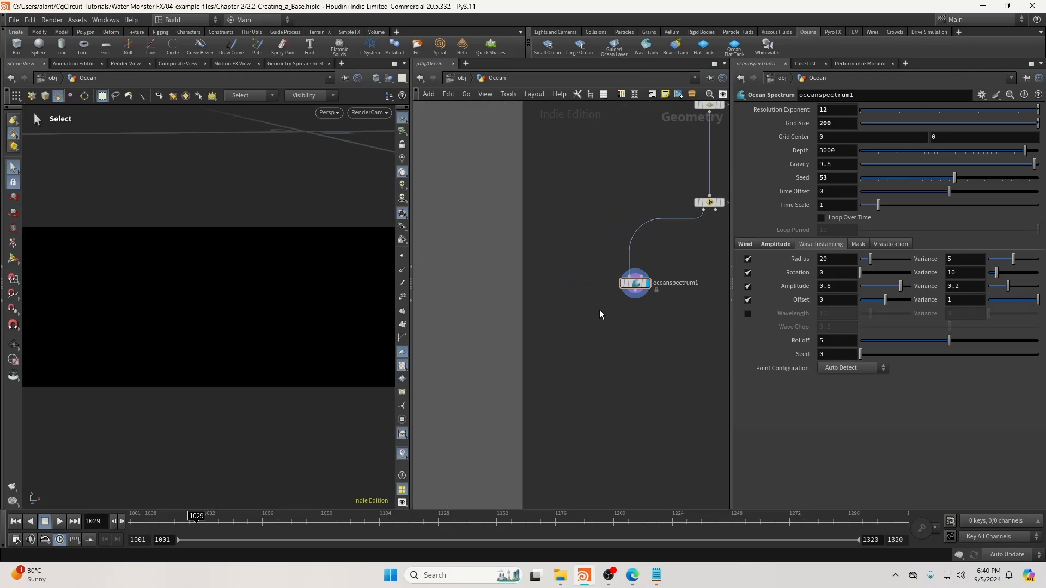
Add a Grid node beside the ocean spectrum and view the scattered ocean points.
key("Tab")
type("grid")
key("Return")
left_click(581, 276)
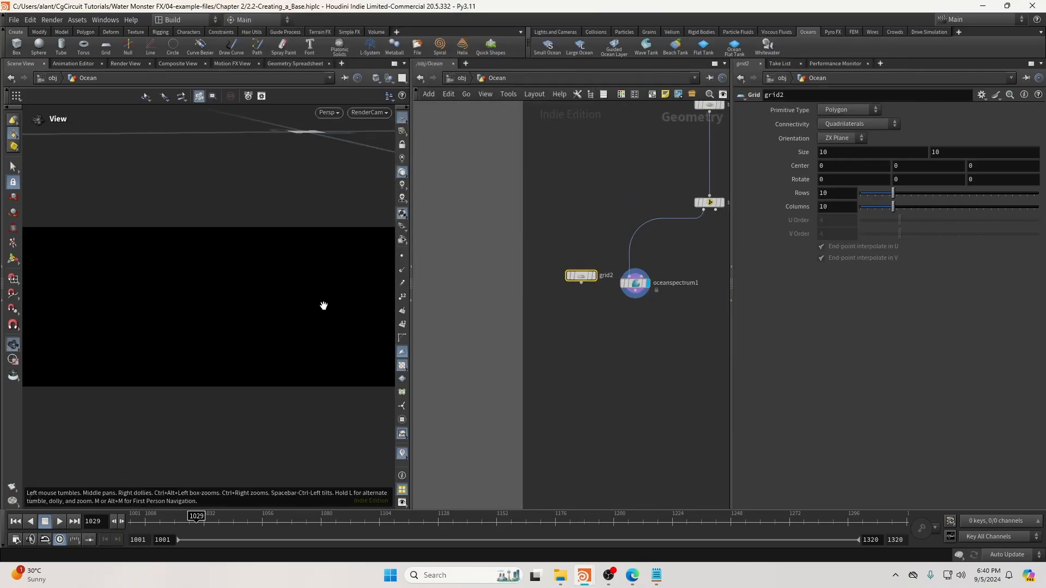
left_click_drag(323, 306, 233, 338, "alt")
left_click(719, 203)
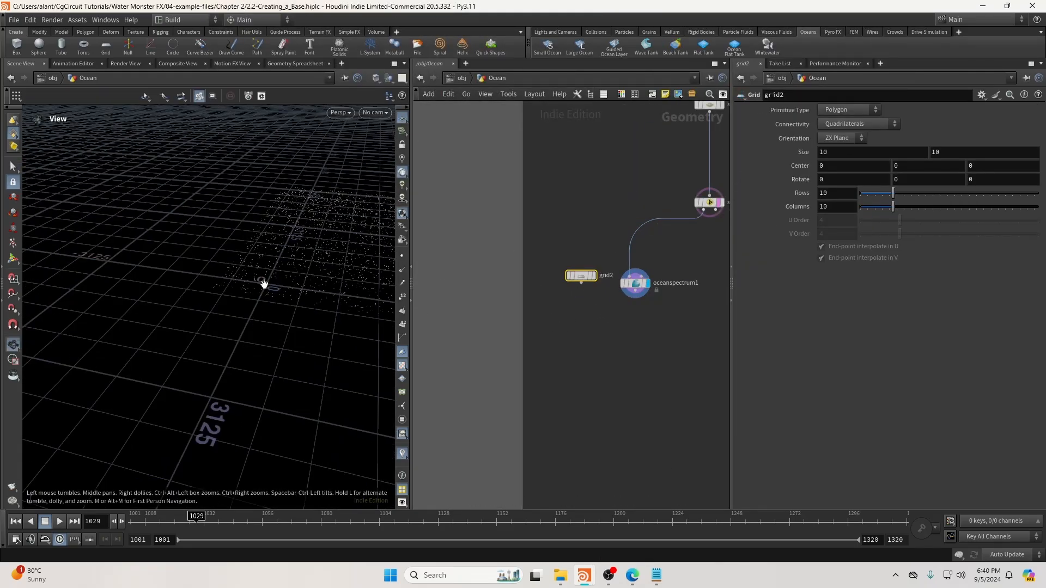
left_click_drag(263, 282, 328, 290, "alt")
Set the grid's size to 250 by 250.
left_click(849, 156)
type("250")
key("Return")
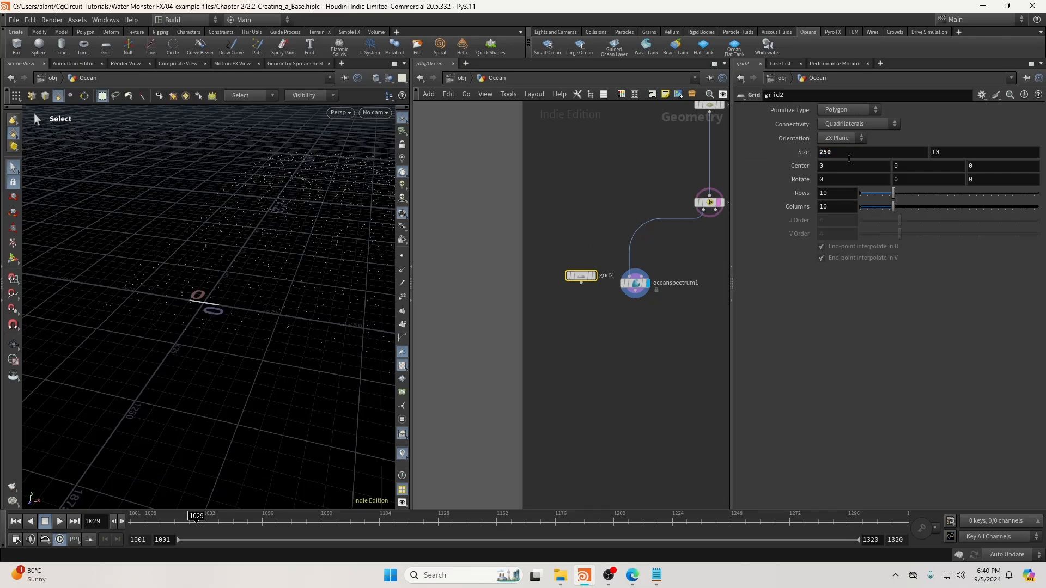
left_click(961, 152)
type("250")
key("Return")
Give the grid 521 rows and 521 columns.
left_click(852, 198)
type("501")
key("Return")
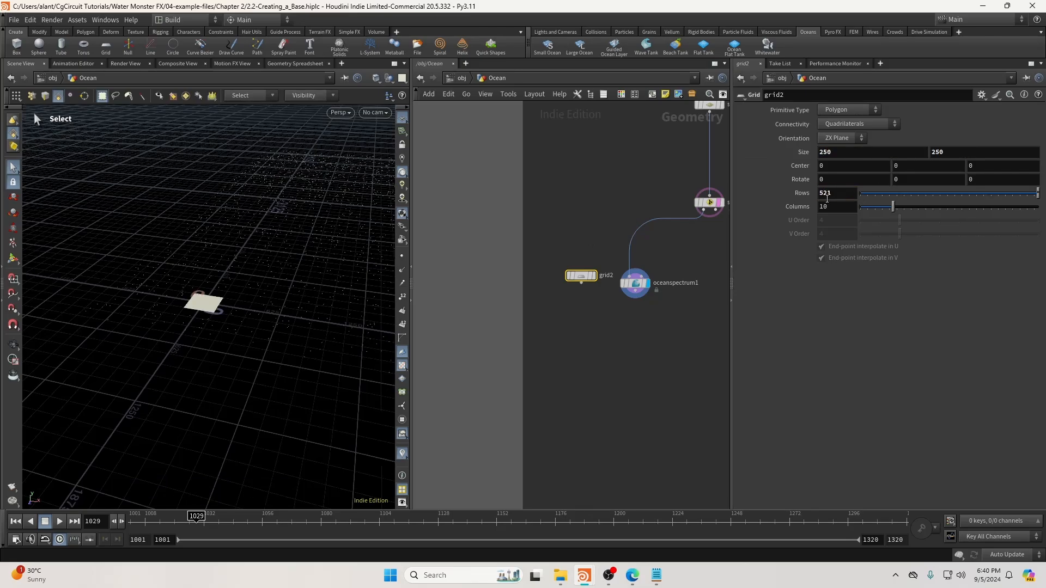
left_click_drag(833, 196, 800, 198)
type("521")
key("Return")
key("Tab")
key("Return")
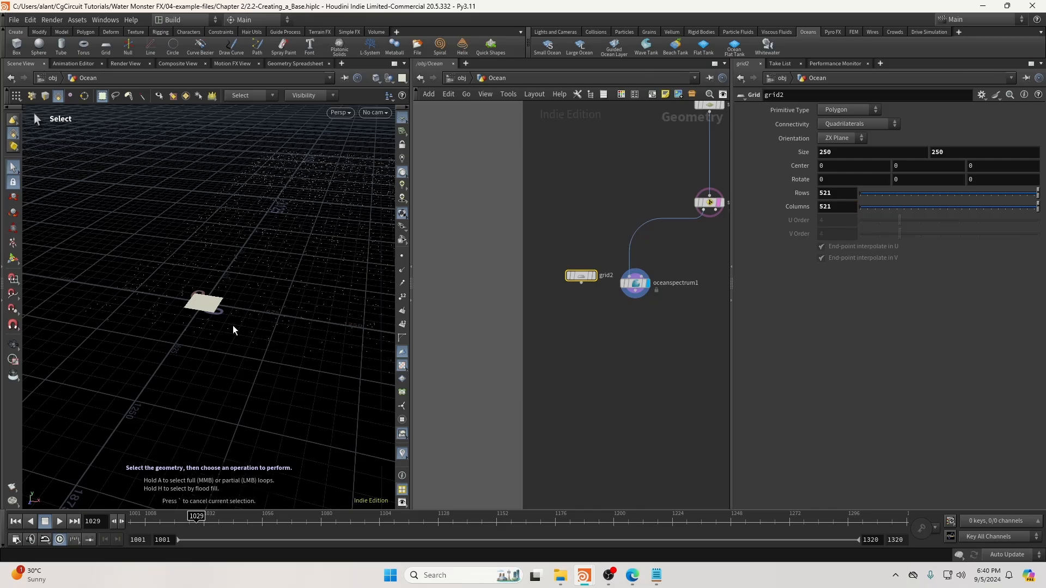
Display the new grid in the viewport and nudge its node left.
right_click_drag(233, 325, 491, 284, "alt")
right_click_drag(331, 314, 296, 321, "alt")
middle_click_drag(296, 320, 88, 301, "alt")
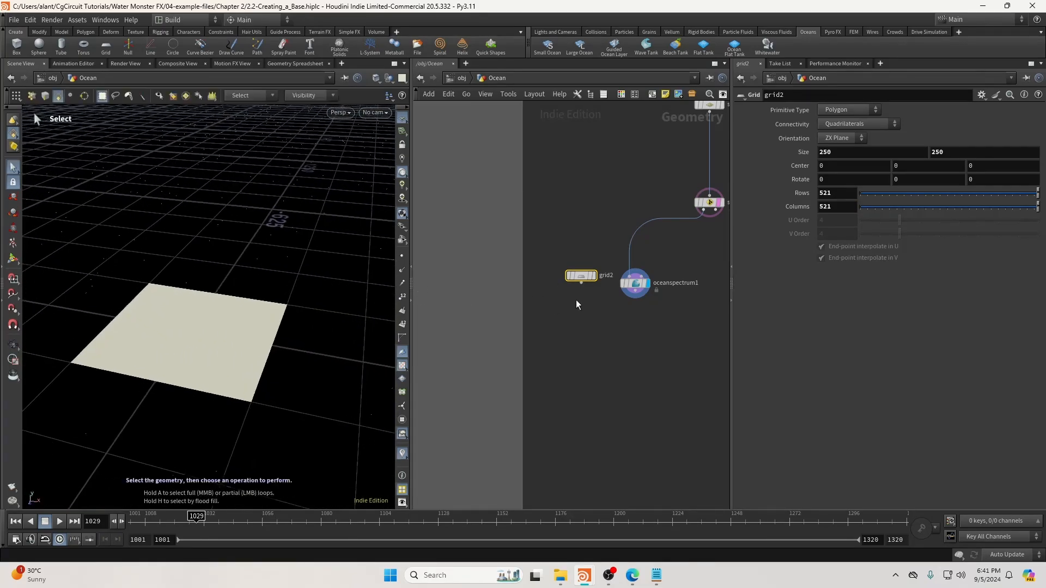
left_click(594, 275)
left_click_drag(584, 278, 571, 277)
Add an Ocean Evaluate node fed by grid2 and oceanspectrum1, and display it.
key("Tab")
type("oceaev")
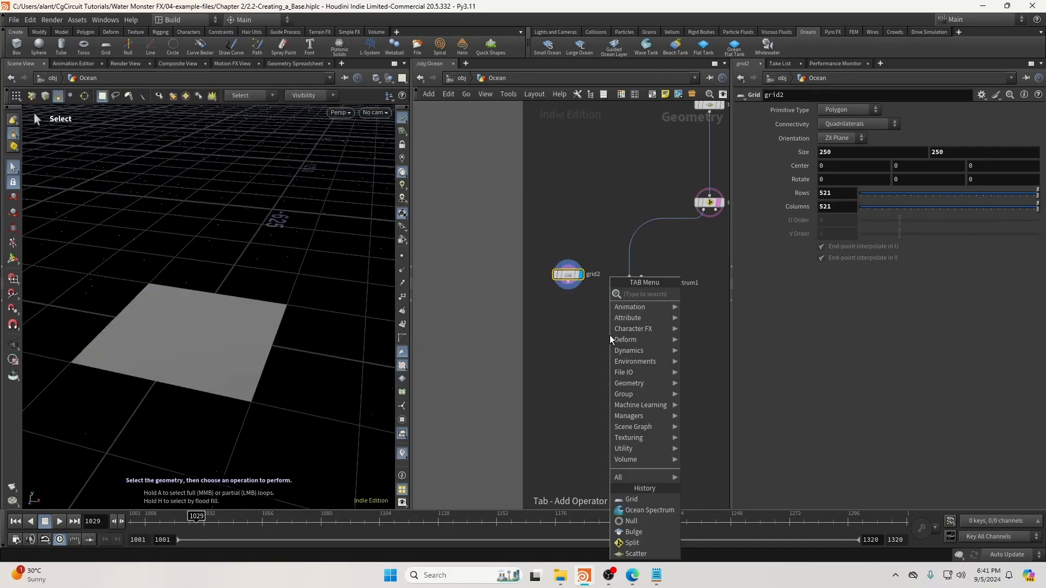
key("Return")
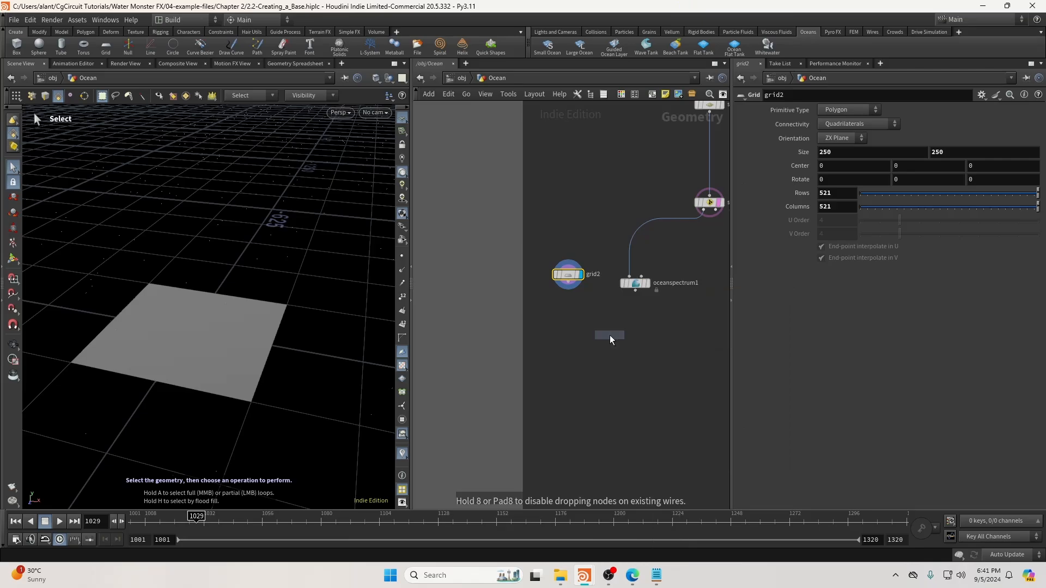
left_click(599, 356)
left_click(605, 349)
left_click(635, 304)
left_click_drag(594, 349, 580, 316)
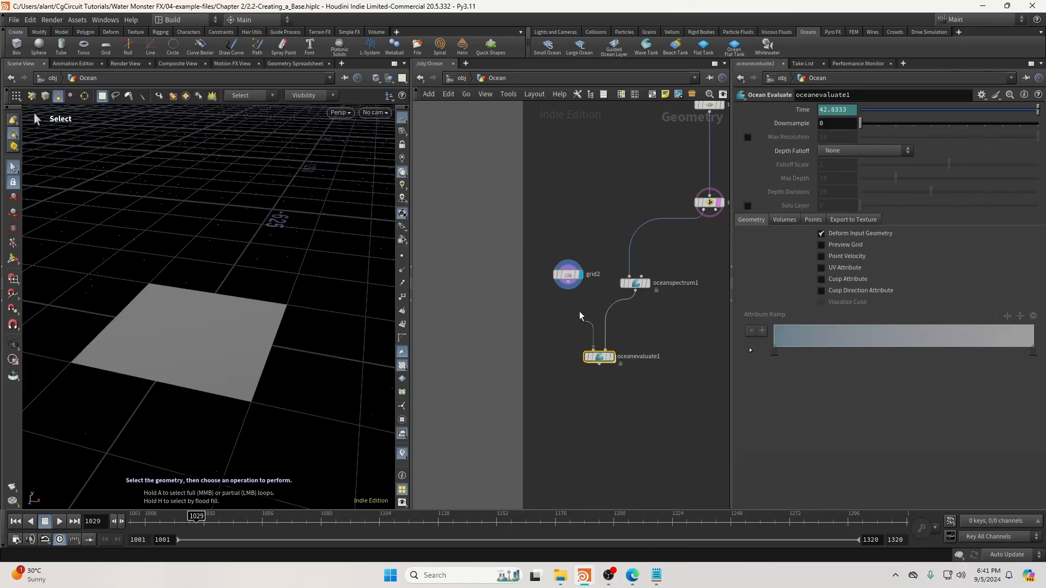
left_click(612, 357)
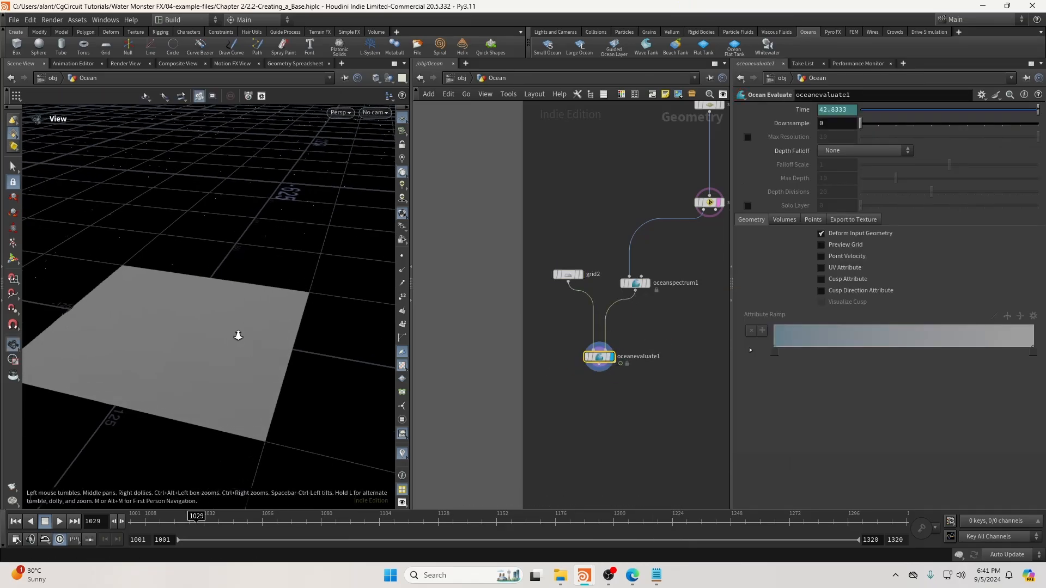
Set oceanspectrum1's wave instancing radius to 100.
left_click(635, 283)
left_click_drag(299, 397, 345, 308)
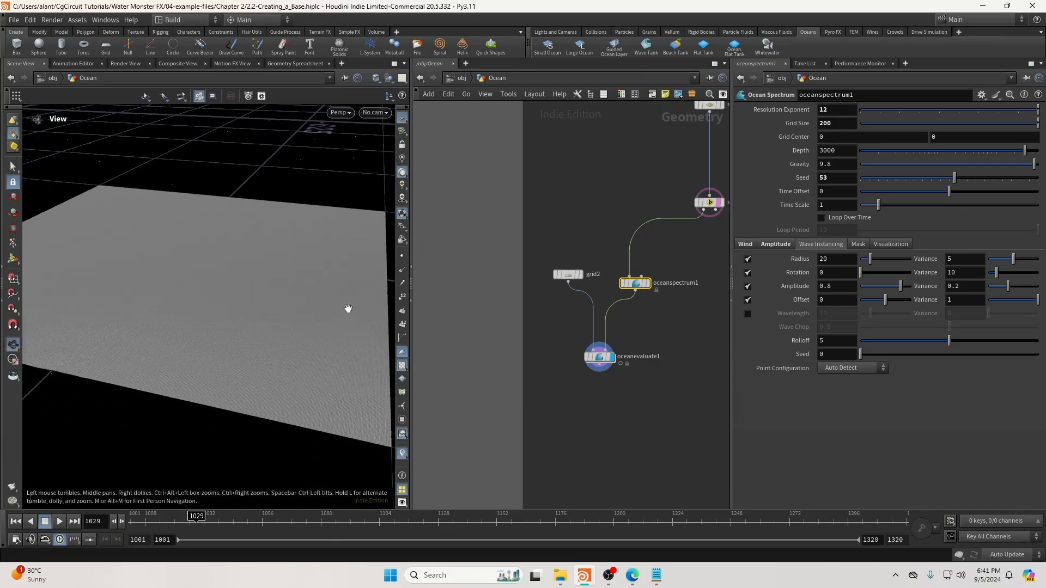
double_click(853, 260)
type("100")
key("Return")
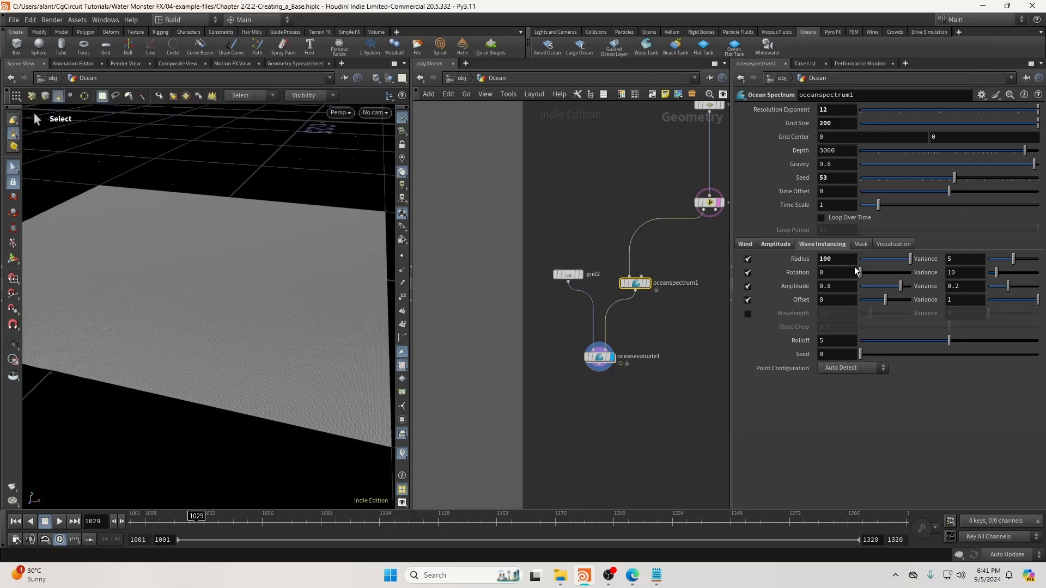
Switch the viewport to Smooth Shaded and hide the reference grid.
left_click_drag(283, 332, 256, 322)
left_click(389, 79)
left_click(376, 79)
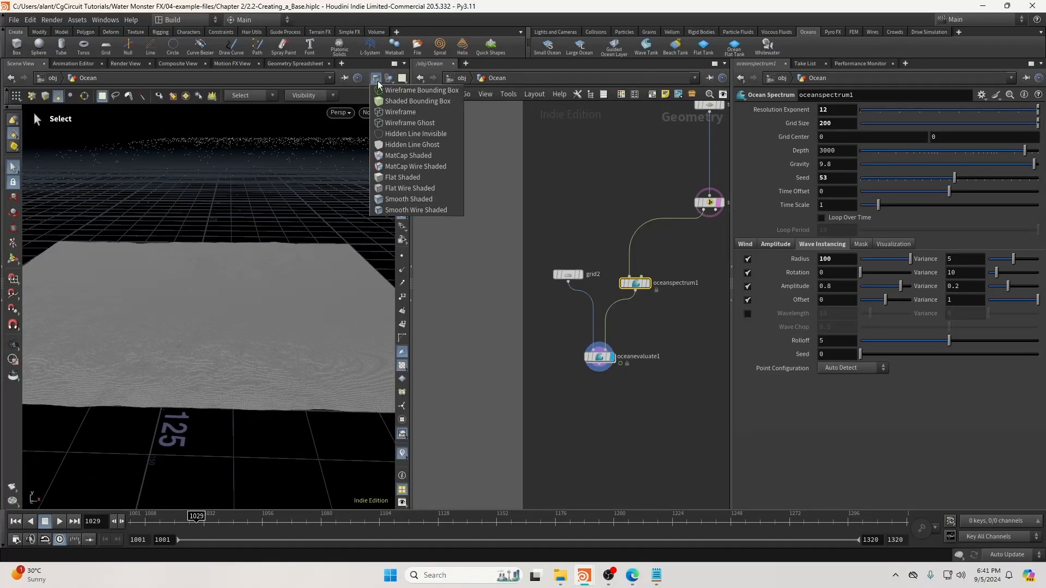
left_click(391, 179)
left_click_drag(214, 337, 236, 319, "alt")
left_click(403, 119)
middle_click_drag(248, 293, 261, 266, "alt")
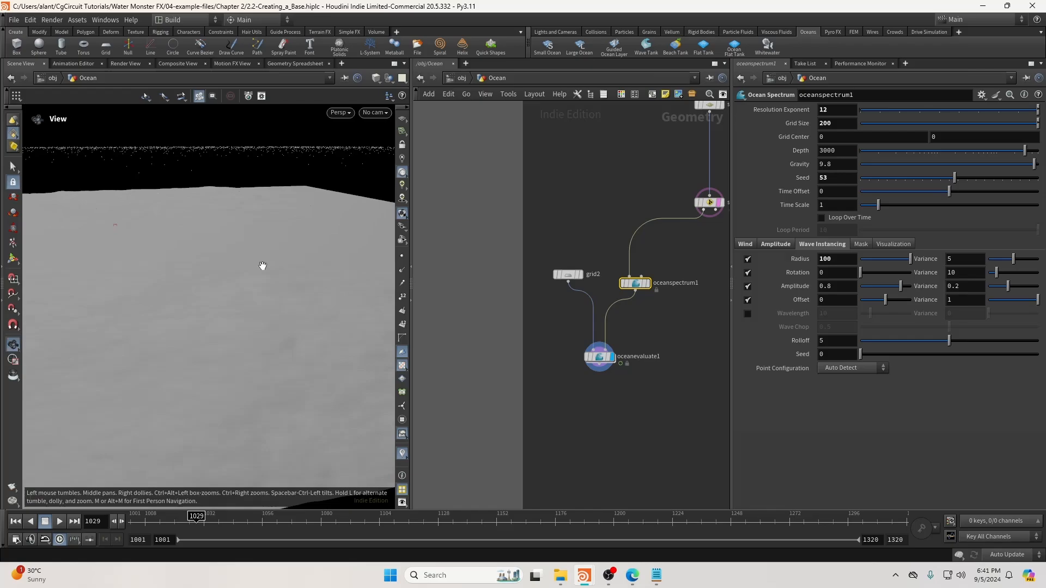
Set oceanspectrum1's amplitude Scale to 3 and inspect the bigger waves.
left_click(777, 244)
left_click_drag(833, 284, 740, 294)
type("3")
key("Return")
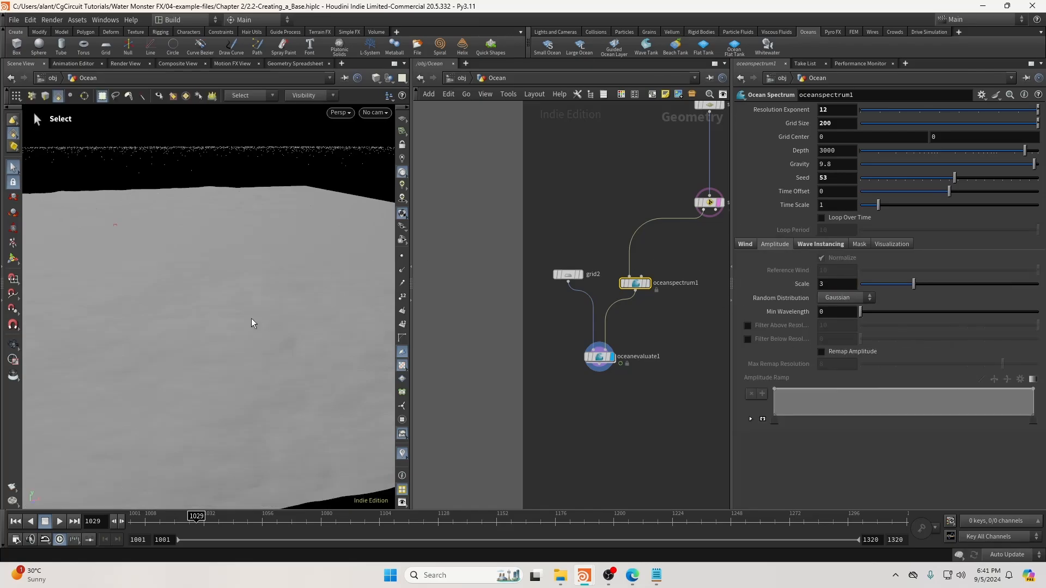
scroll(185, 297, "down", 6)
scroll(187, 296, "up", 3)
left_click_drag(187, 296, 226, 299, "alt")
Change oceanspectrum1's wave instancing radius to 20.
key("s")
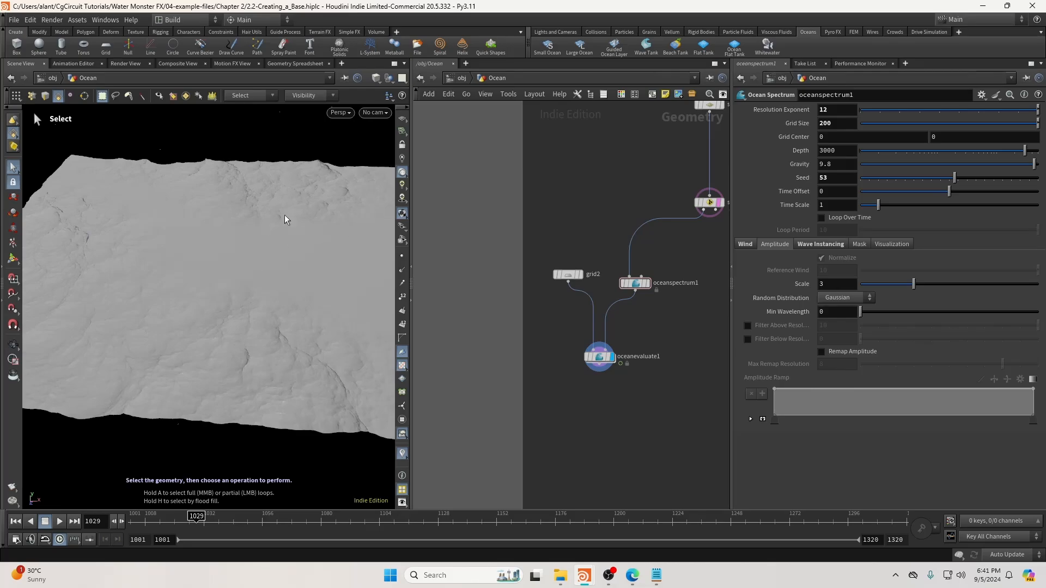
left_click(634, 282)
left_click(820, 243)
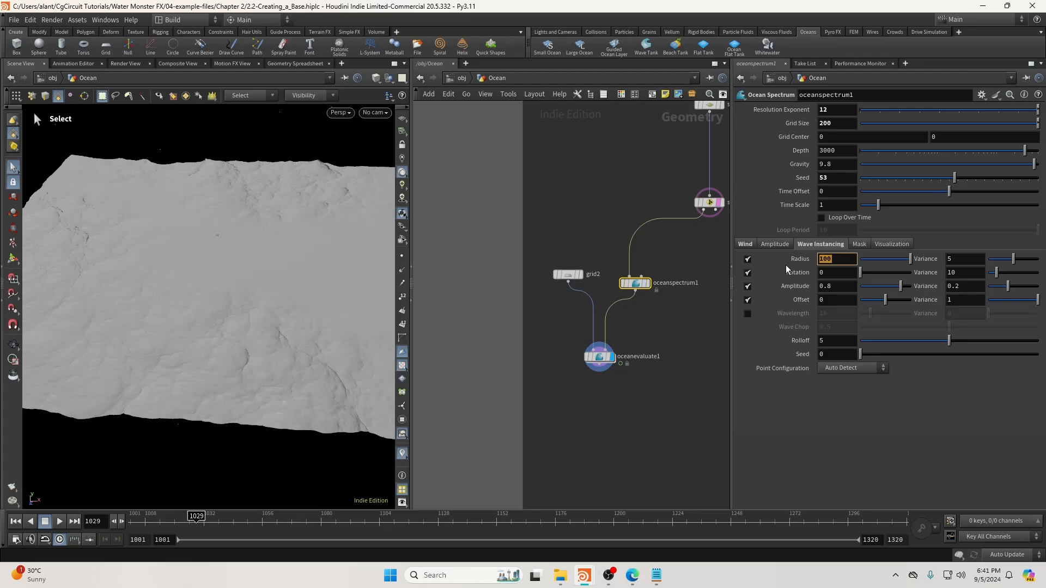
type("20")
key("Return")
mouse_move(189, 382)
left_mouse_down("alt")
mouse_move(208, 376)
mouse_move(201, 388)
left_mouse_up("alt")
right_click_drag(201, 387, 226, 385, "alt")
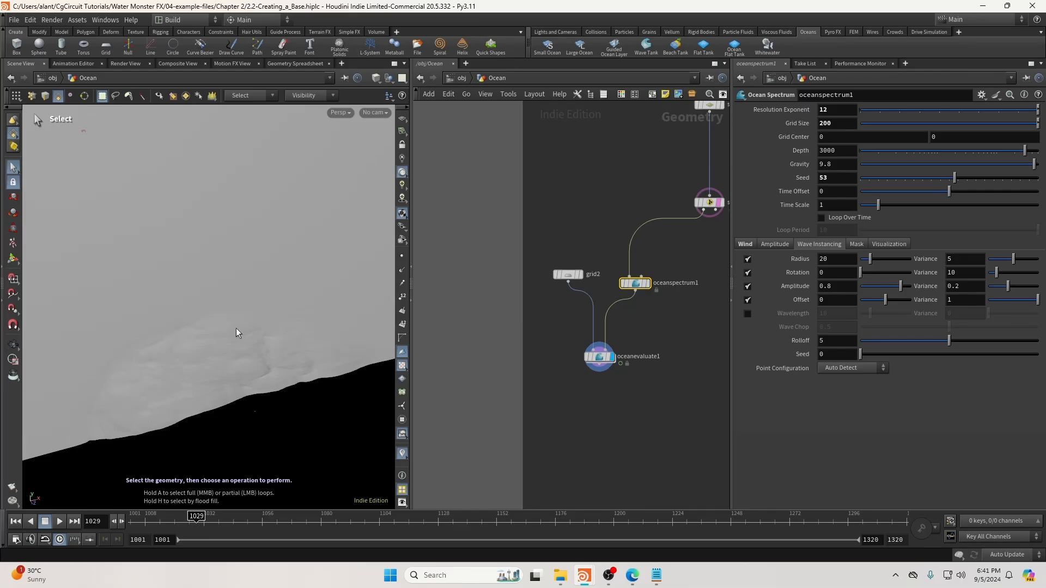
Raise the wave instancing radius to 140 and inspect the ocean surface.
double_click(826, 259)
type("140")
mouse_move(275, 253)
right_mouse_down("alt")
mouse_move(246, 262)
mouse_move(268, 254)
right_mouse_up("alt")
left_click_drag(269, 254, 285, 263, "alt")
right_click_drag(286, 263, 258, 256, "alt")
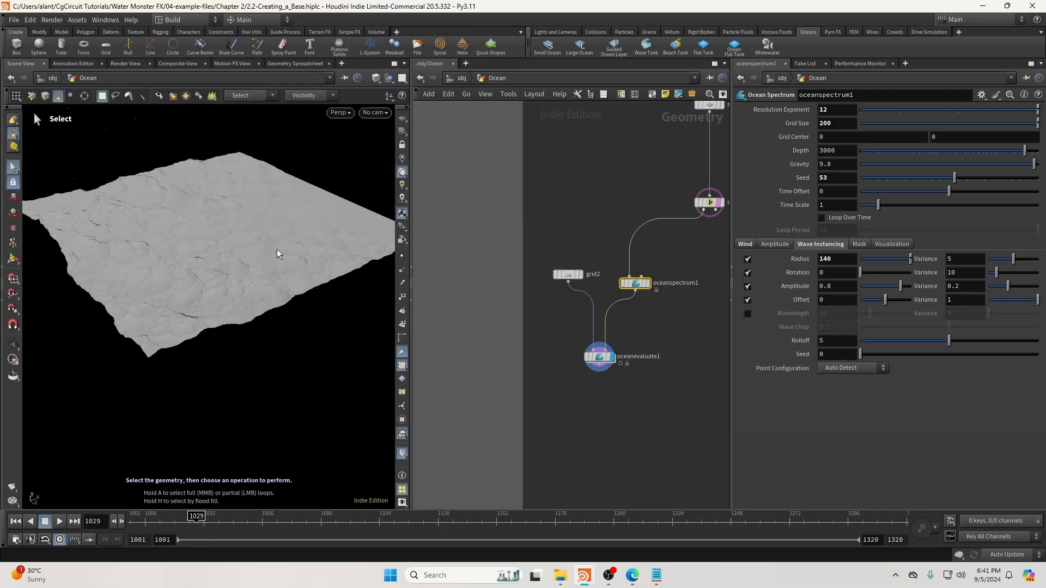
left_click_drag(602, 357, 598, 363)
left_click_drag(244, 272, 279, 252, "alt")
left_click_drag(224, 302, 203, 279, "alt")
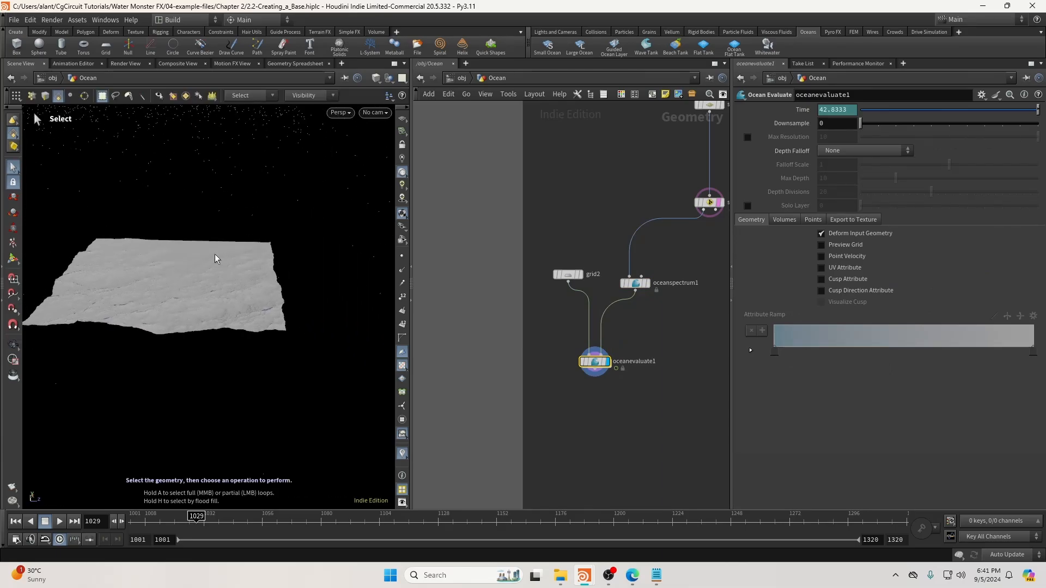
View the evaluated ocean through RenderCam.
middle_click_drag(663, 315, 601, 373)
scroll(601, 372, "down", 3)
scroll(626, 305, "up", 3)
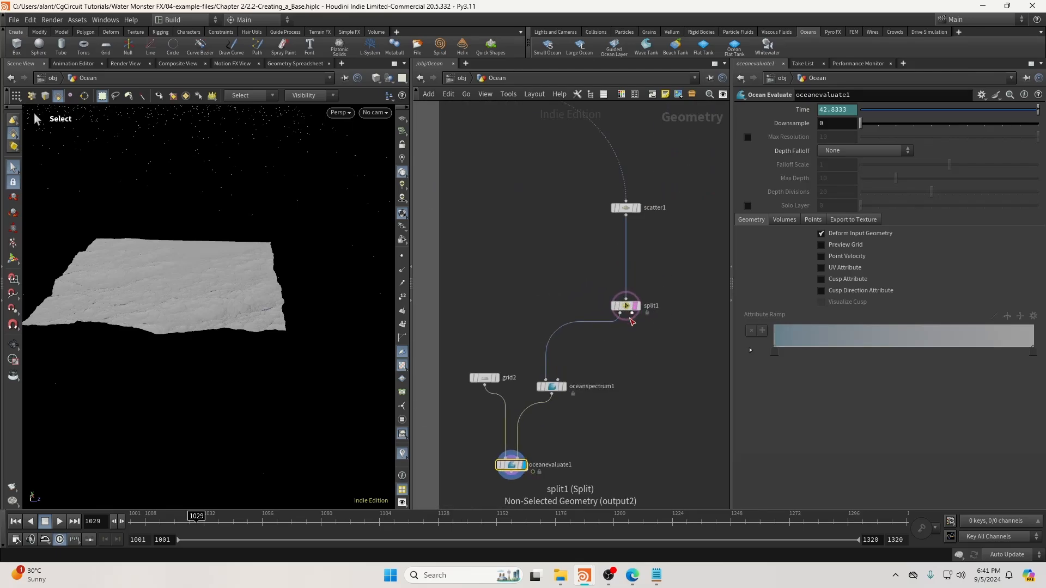
mouse_move(635, 321)
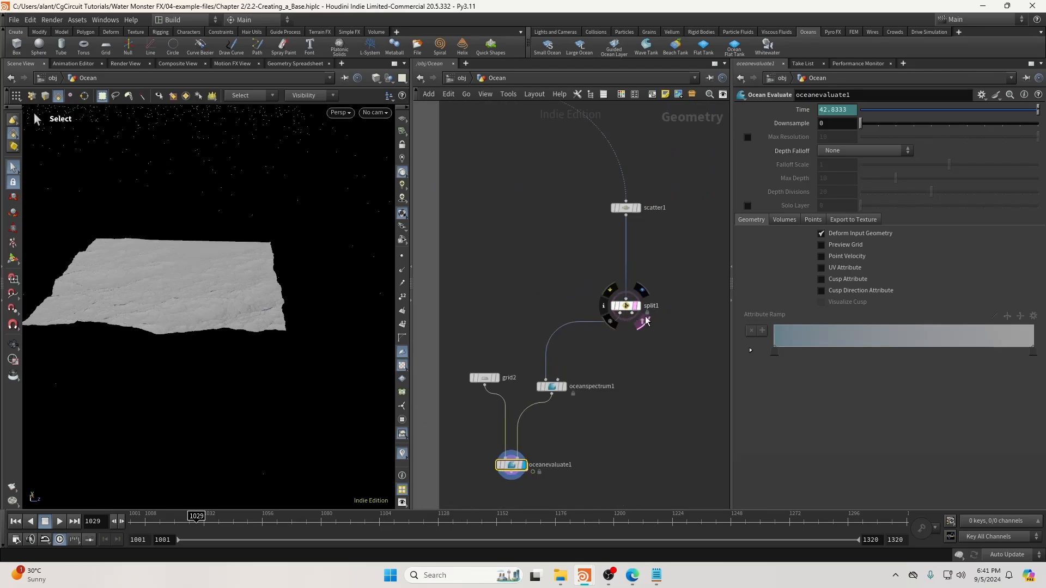
left_click(375, 112)
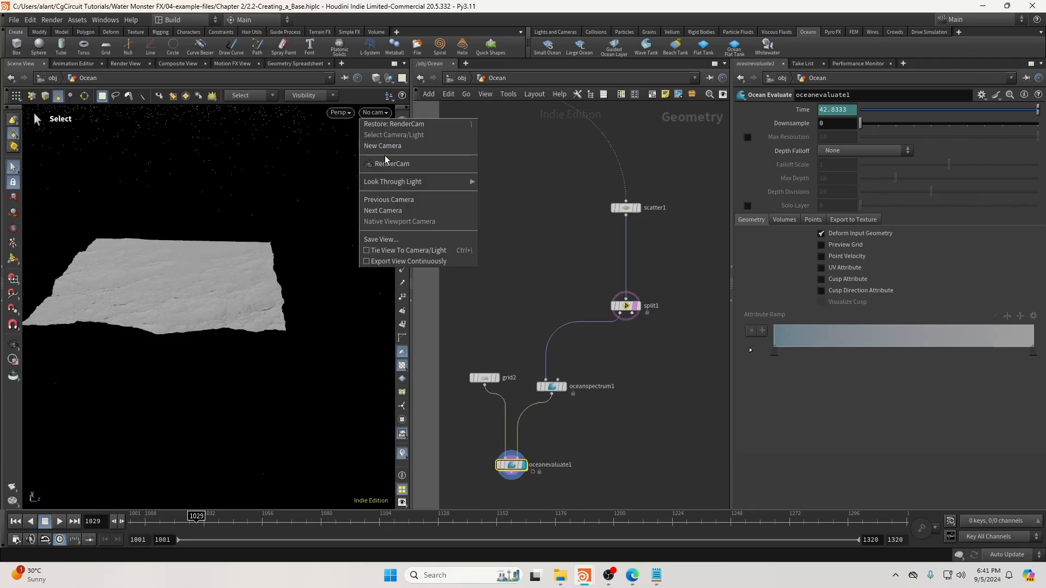
left_click(385, 163)
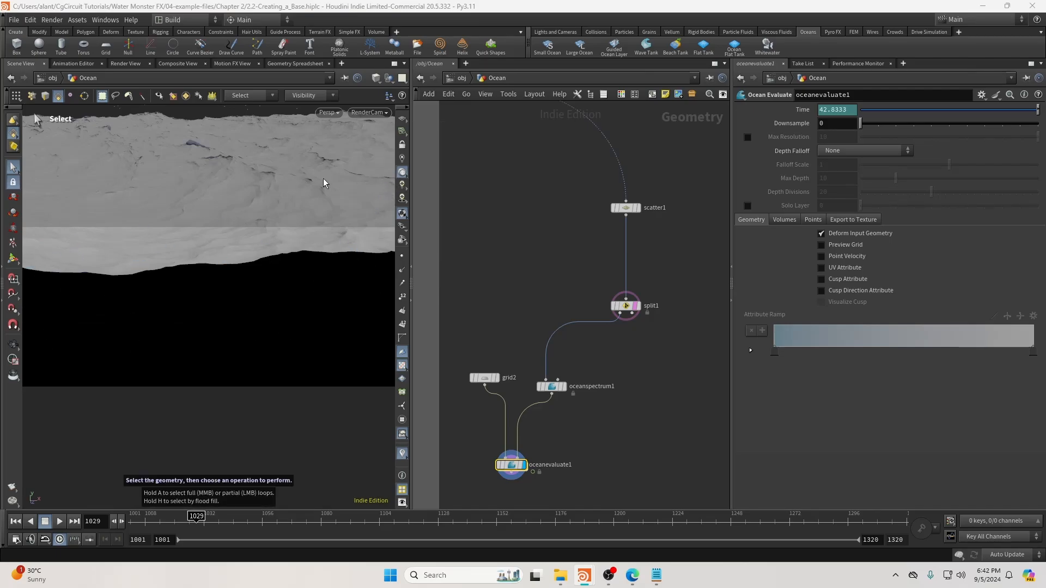
middle_click_drag(595, 391, 622, 331)
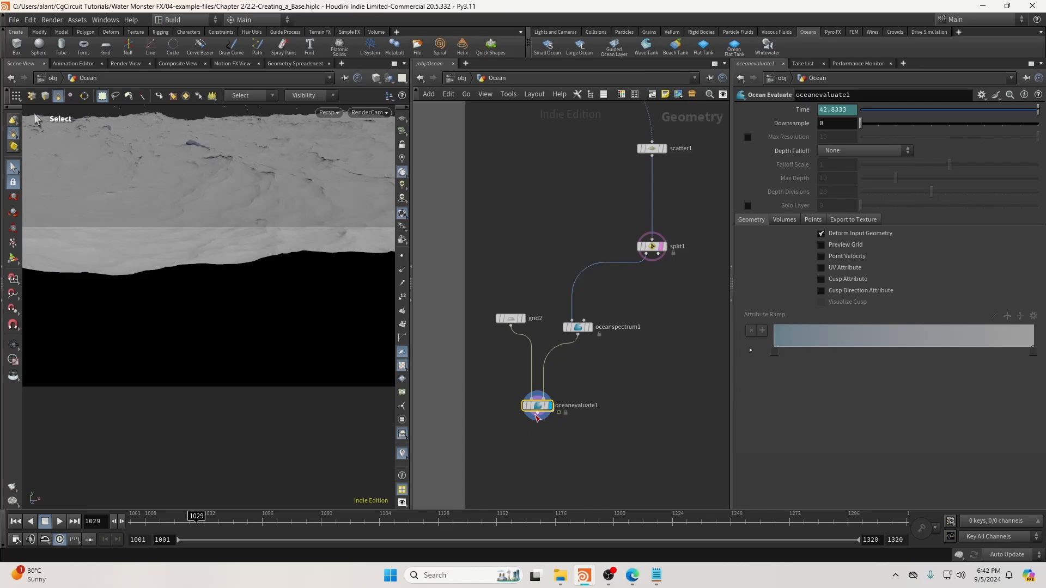
Delete oceanevaluate1 and grid2, then duplicate oceanspectrum1 as oceanspectrum2.
key("Delete")
left_click(512, 319)
key("Delete")
left_click(578, 335)
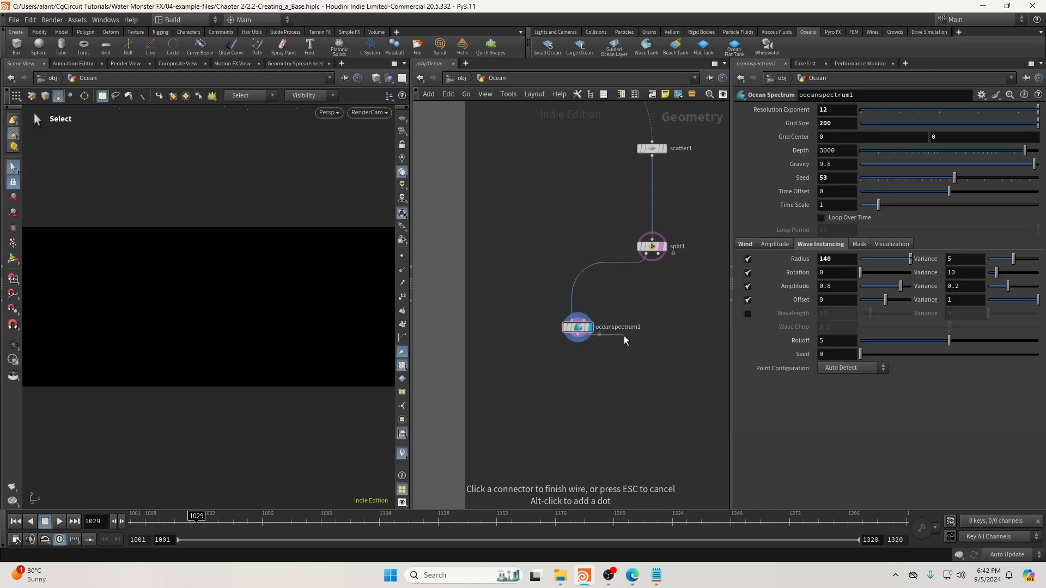
key("Escape")
key("ctrl+c")
key("ctrl+v")
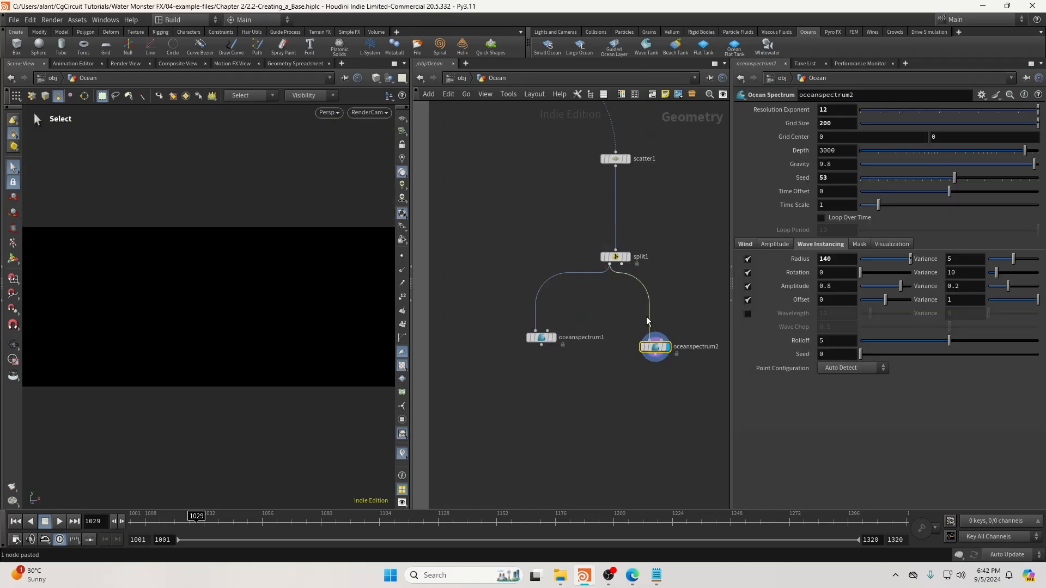
Wire split1's second output into oceanspectrum2, placed beside oceanspectrum1.
left_click_drag(621, 263, 673, 339)
left_click(648, 339)
left_click(688, 321)
left_click(630, 273)
key("Delete")
left_click(622, 264)
left_click(650, 340)
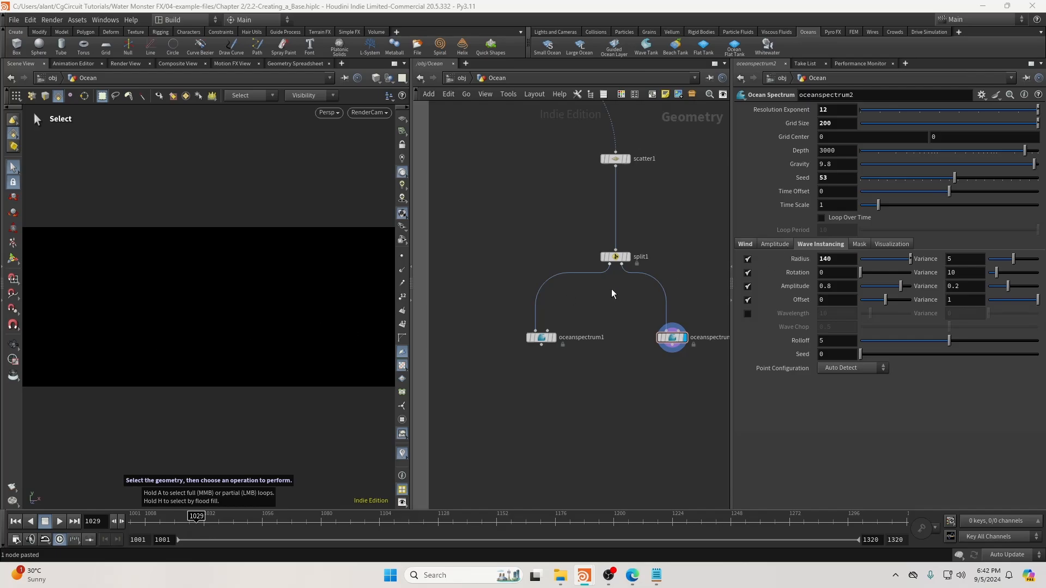
Give oceanspectrum2 a seed of 8 and a fetch of 300 km.
left_click(541, 337)
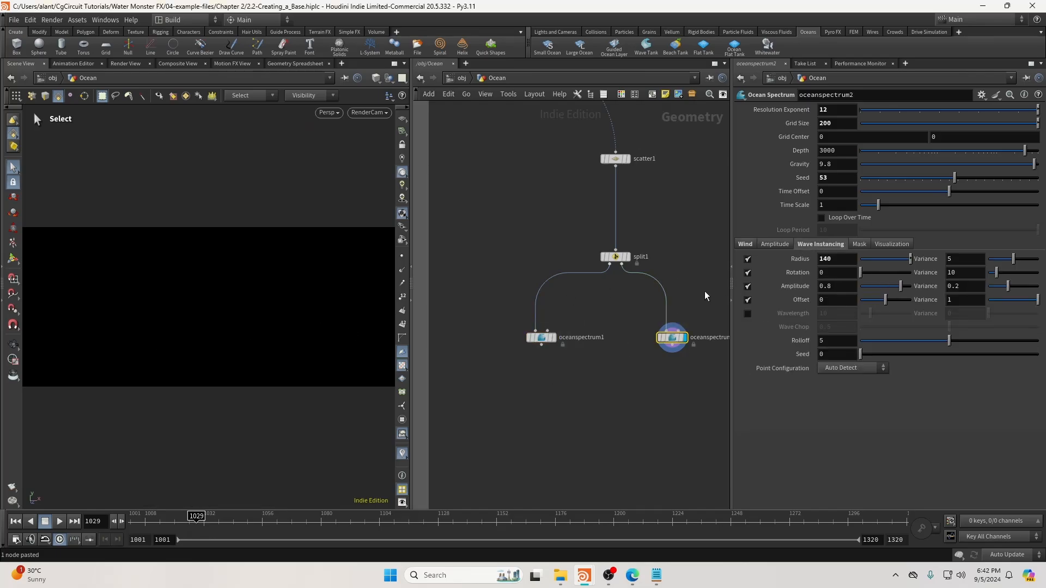
left_click(672, 338)
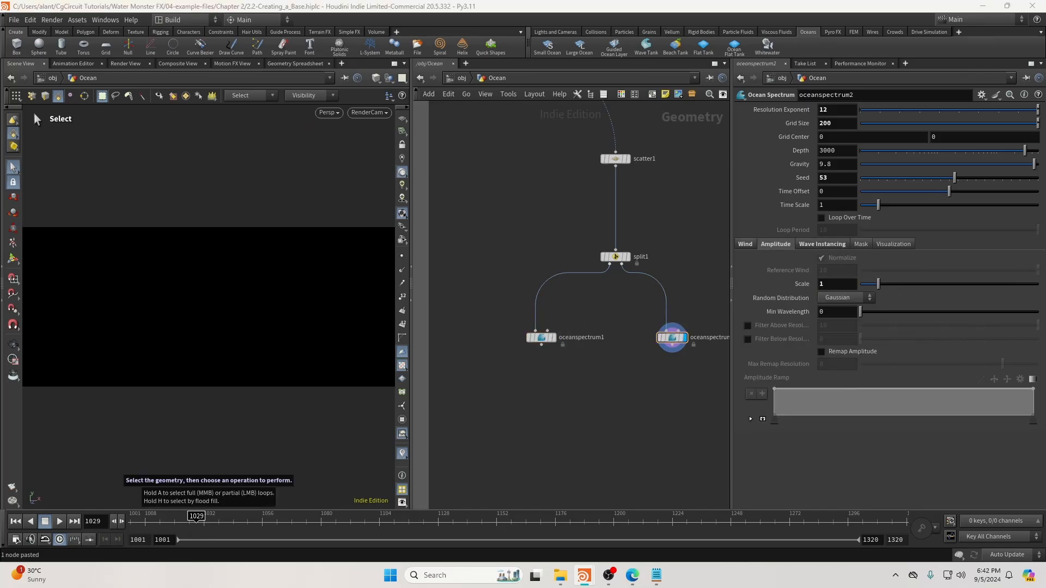
left_click(745, 243)
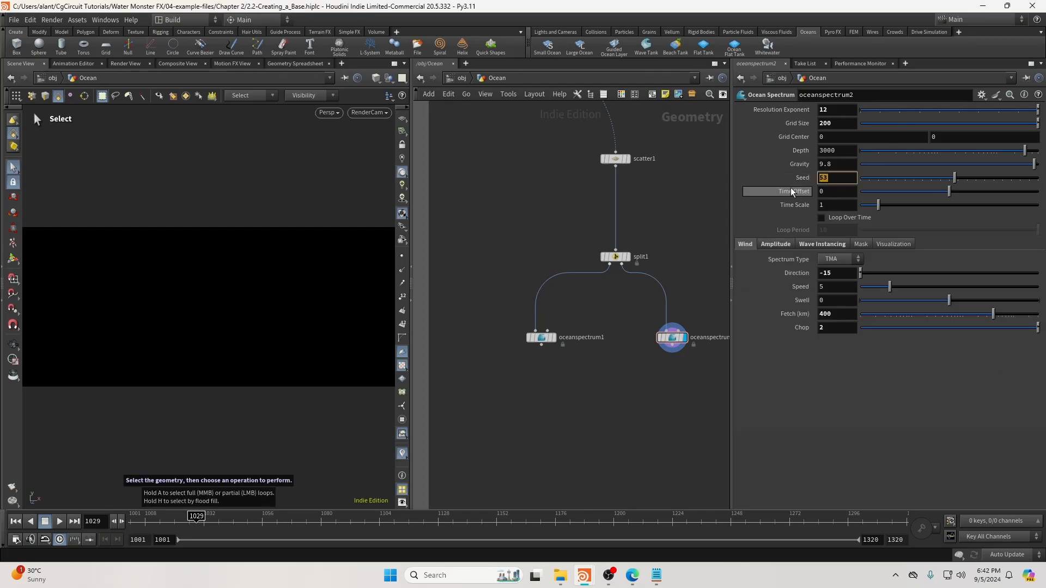
type("8")
key("Return")
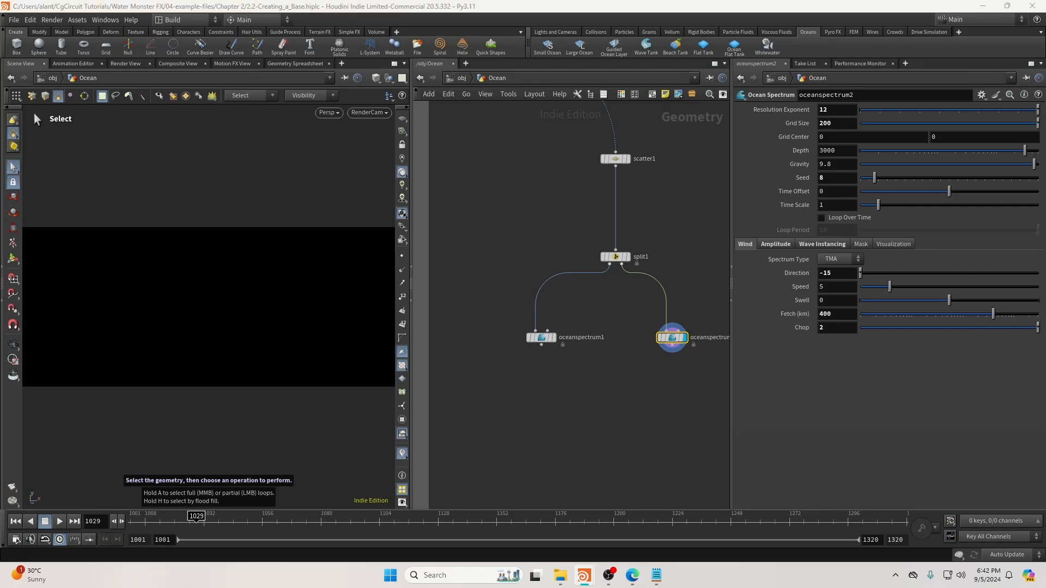
left_click_drag(837, 316, 800, 319)
type("300")
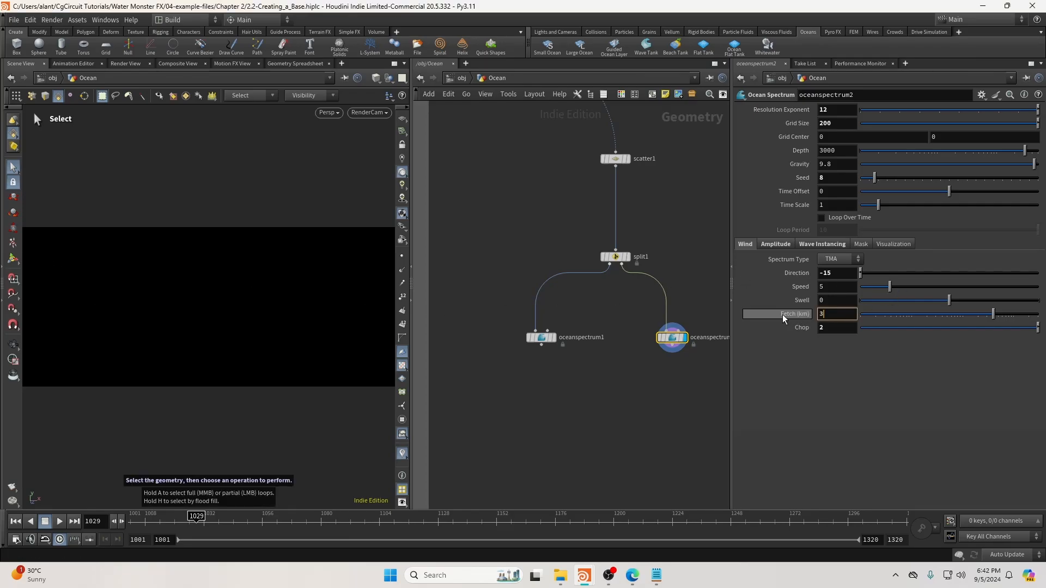
key("Return")
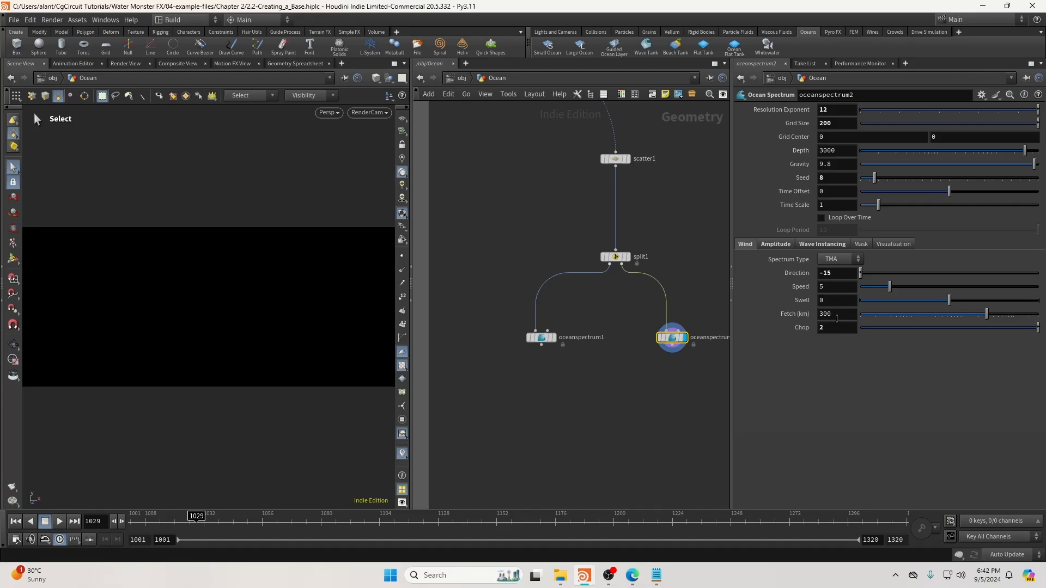
Set oceanspectrum2's amplitude Scale to 0.45 and save the scene.
left_click_drag(833, 327, 802, 328)
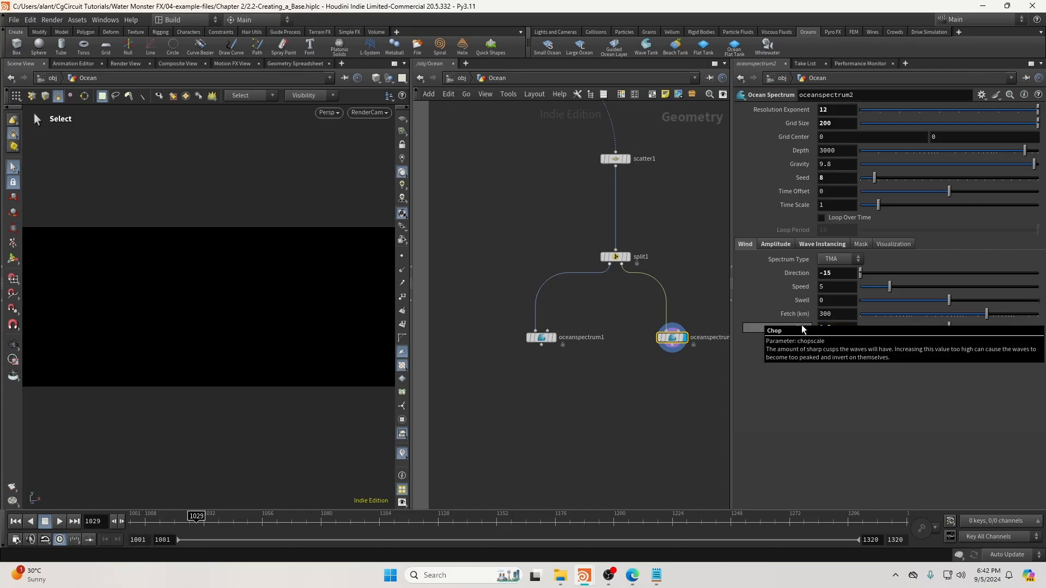
left_click(776, 244)
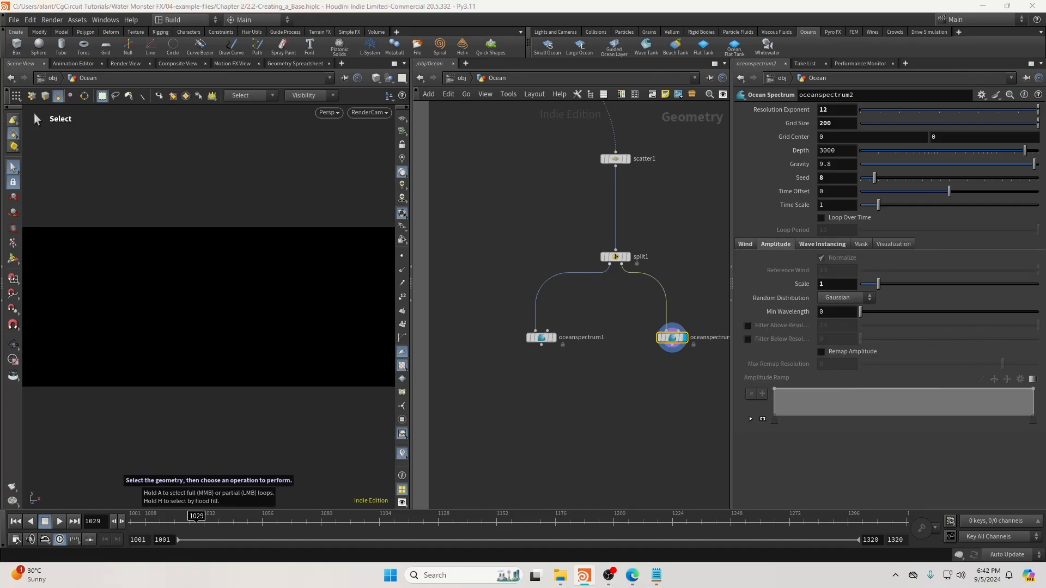
left_click(825, 284)
type("0.")
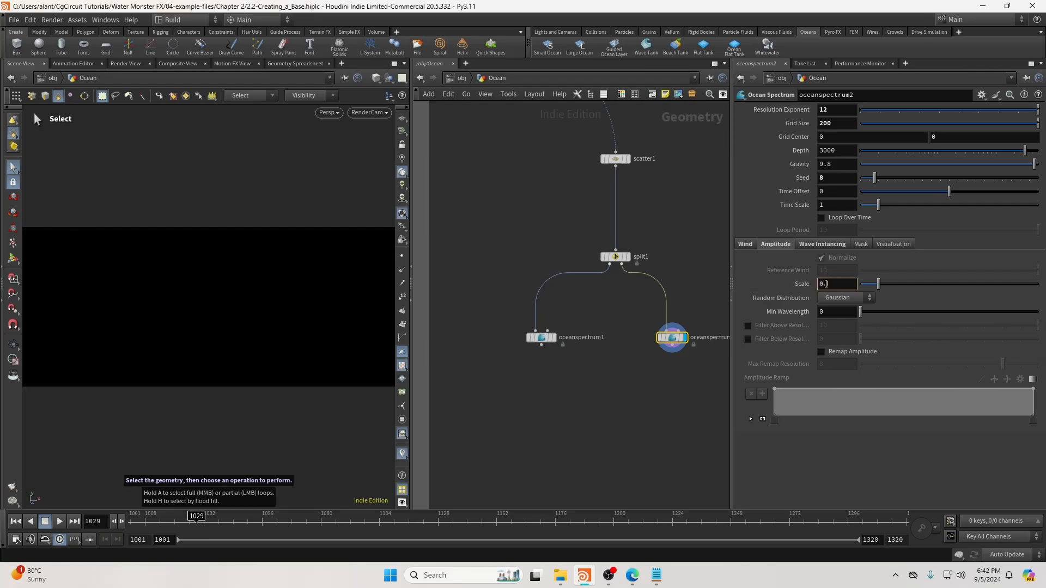
type("45")
key("Return")
left_click(816, 246)
key("ctrl+s")
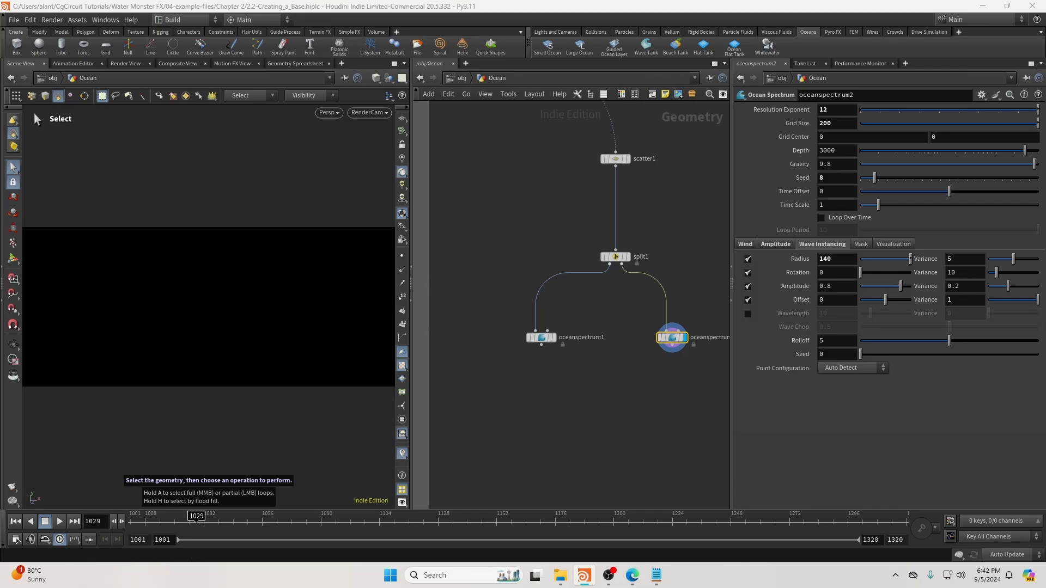
Add a merge1 node combining oceanspectrum1 and oceanspectrum2.
middle_click_drag(621, 386, 616, 373)
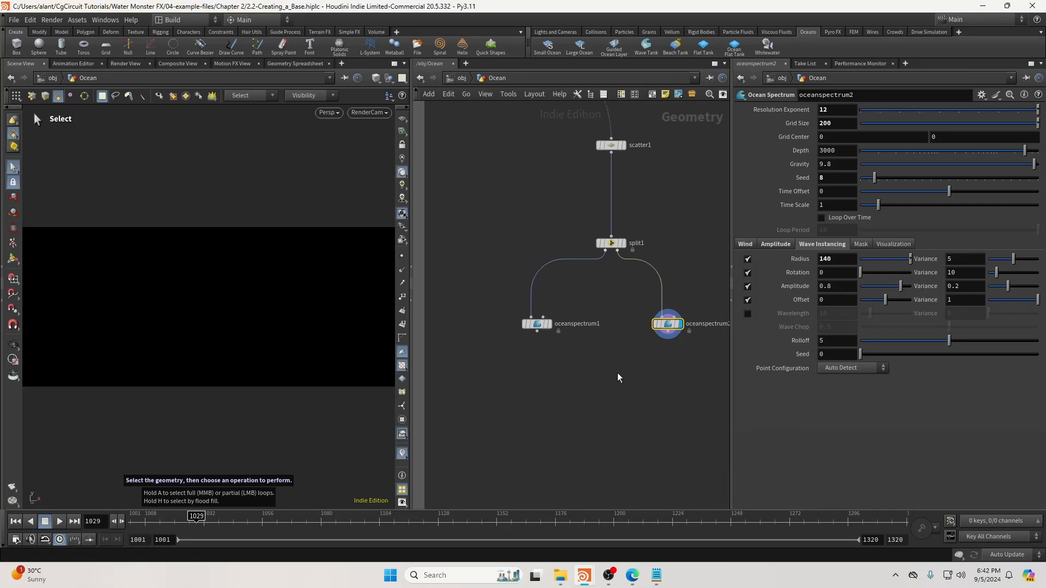
key("Tab")
type("mer")
key("Return")
left_click(603, 414)
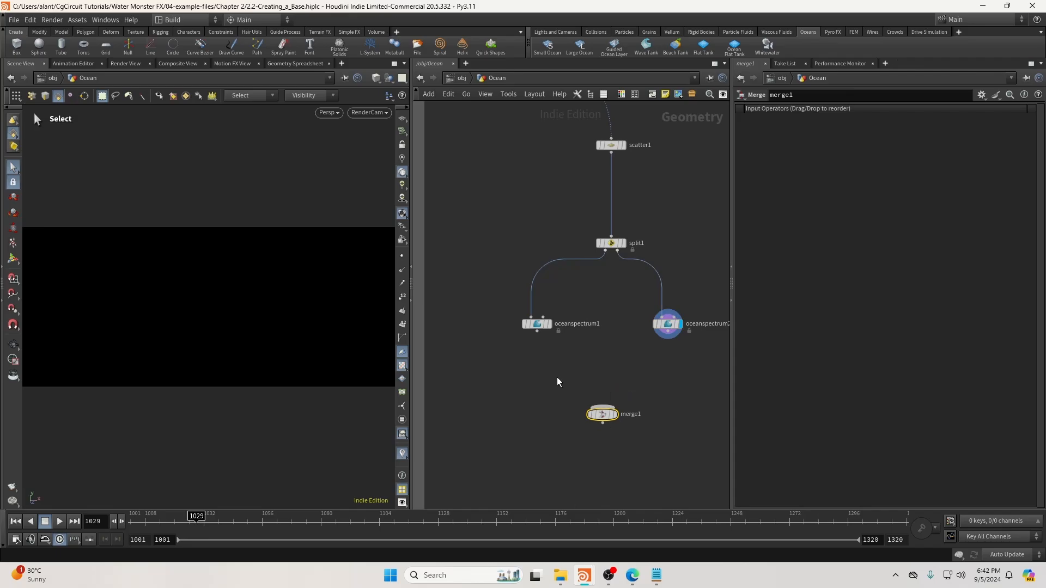
left_click(537, 331)
left_click(602, 407)
left_click(668, 331)
left_click(603, 406)
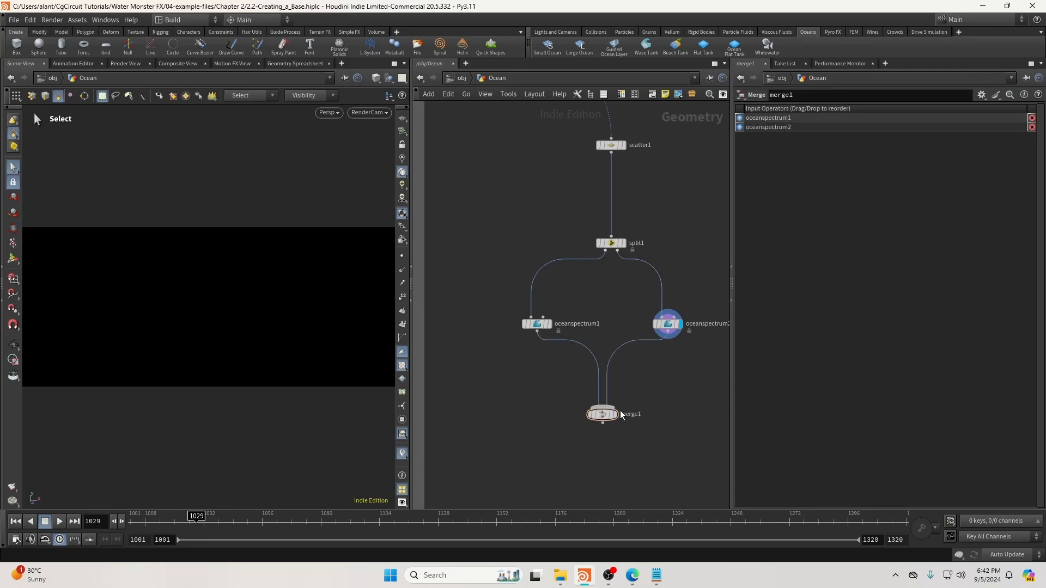
middle_click(603, 418)
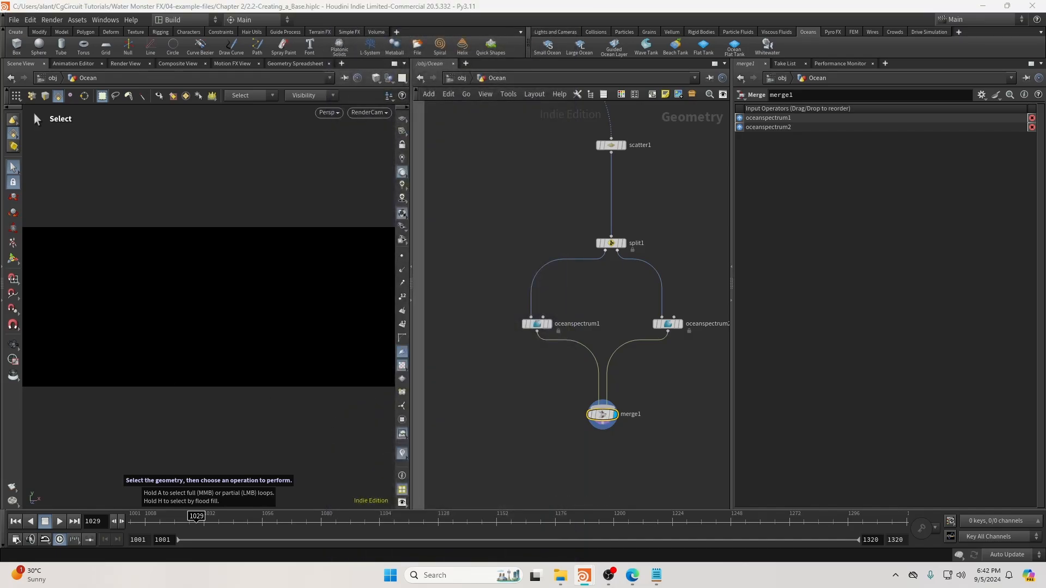
Place a Particle Fluid Mask node below merge1.
middle_click_drag(554, 448, 563, 305)
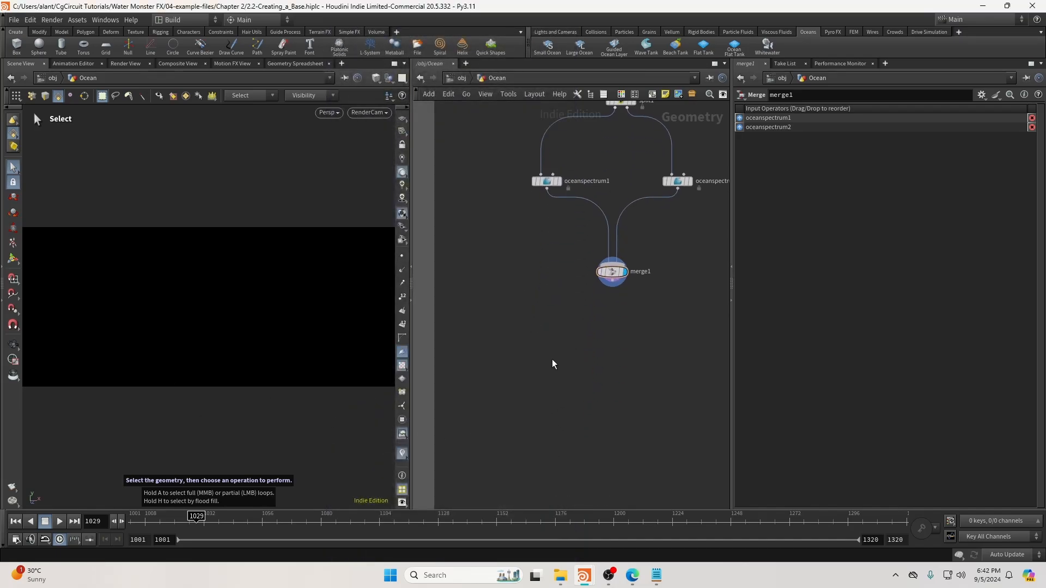
key("Tab")
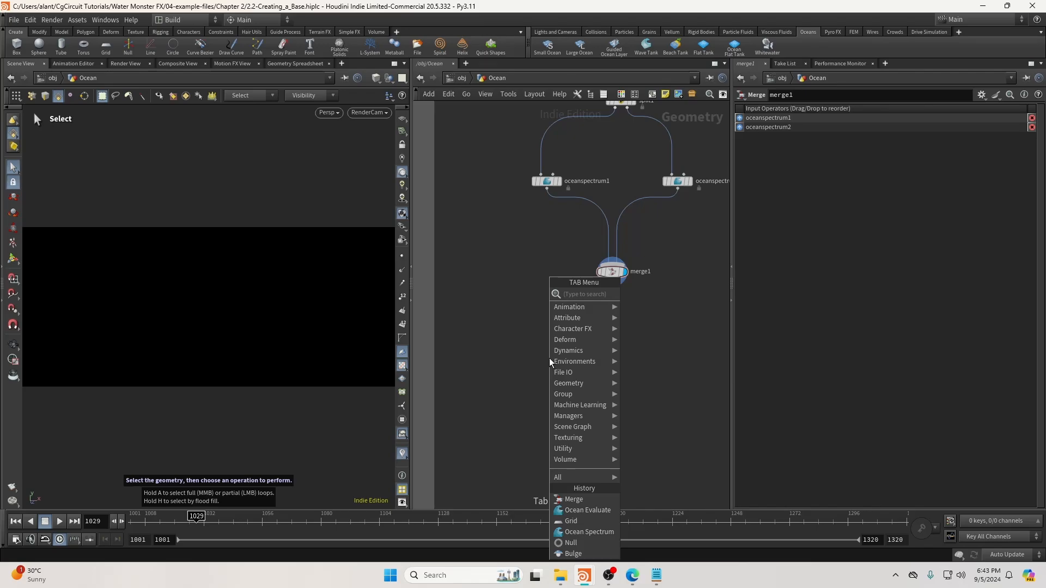
type("partic")
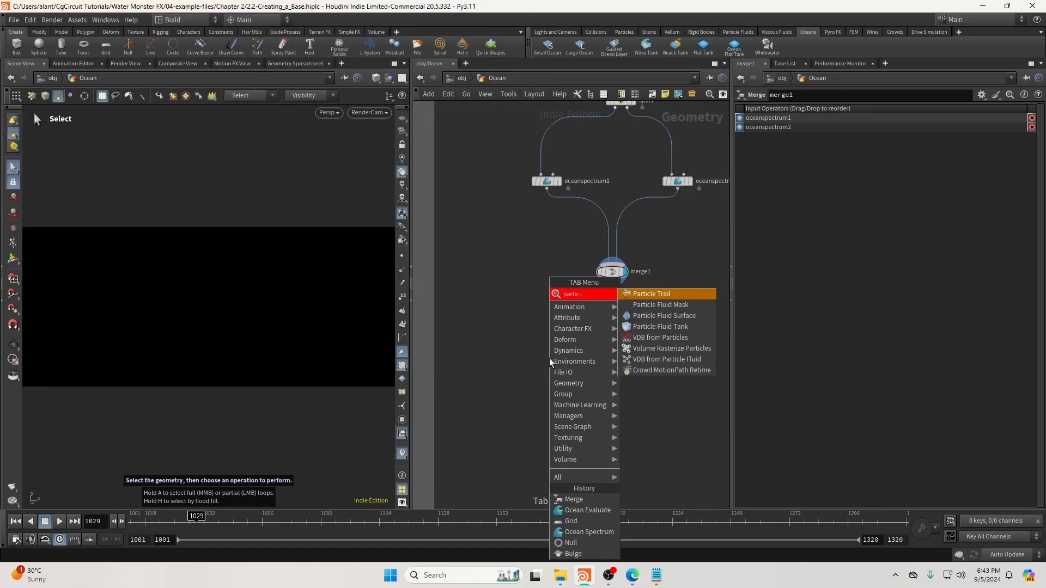
key("BackSpace")
key("BackSpace")
type("f")
key("Return")
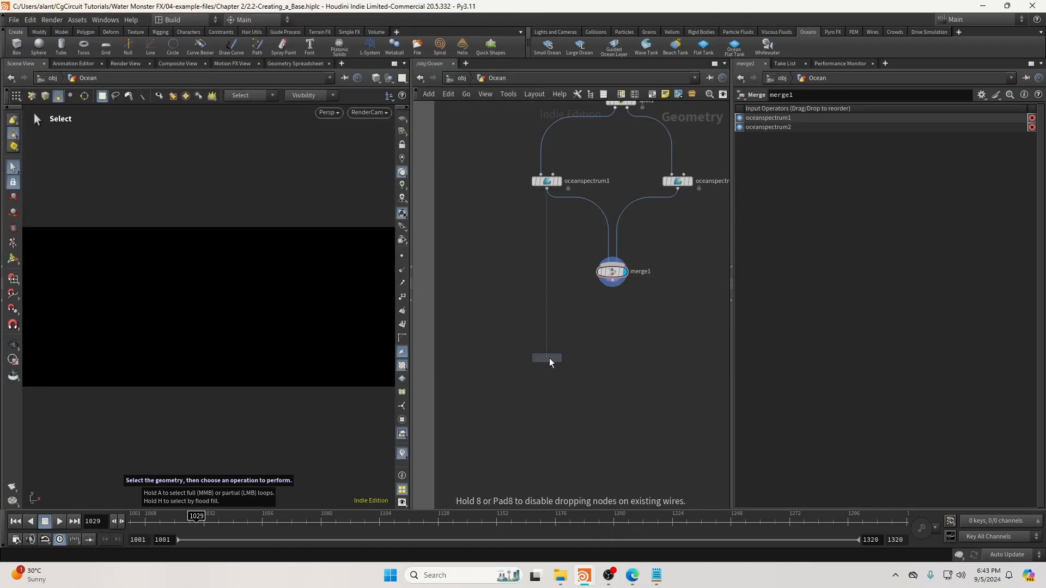
left_click(564, 367)
Connect merge1's output into the Particle Fluid Mask's third (spectrum) input.
middle_click_drag(586, 341, 583, 352)
scroll(562, 374, "up", 1)
left_click_drag(561, 376, 561, 387)
left_click(569, 378)
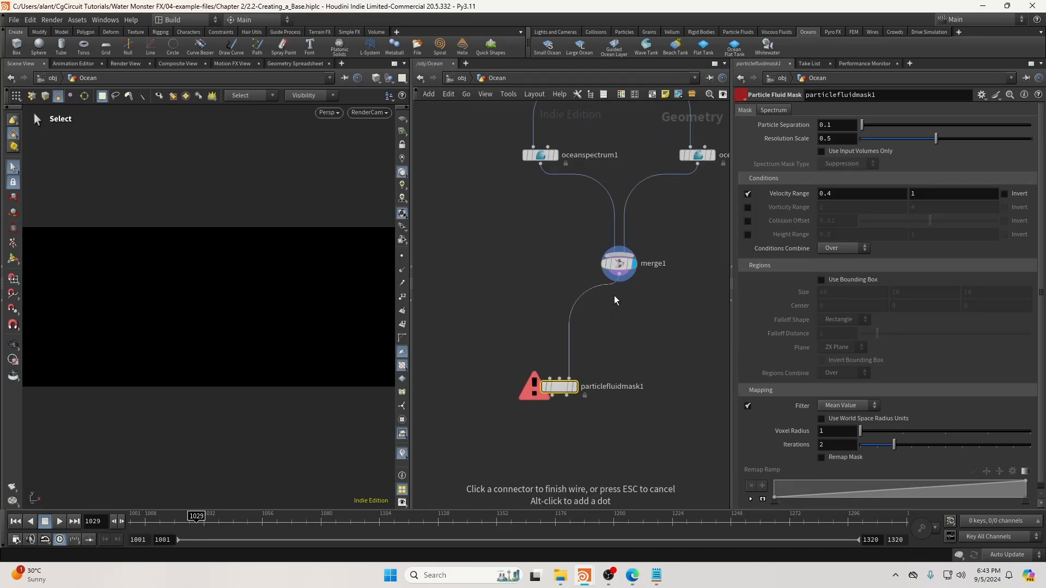
left_click(614, 300)
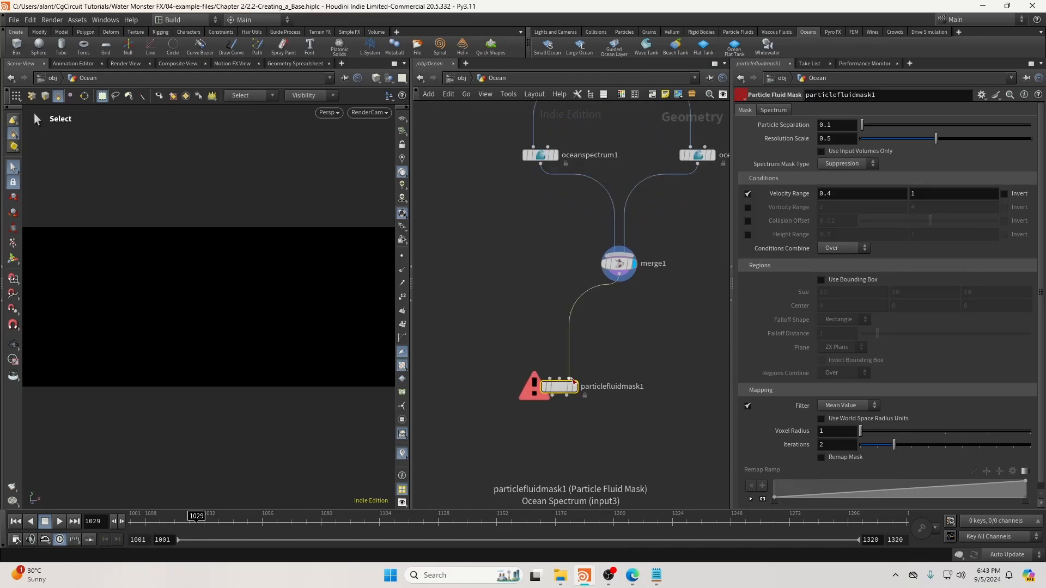
Add a Null node and wire it into the mask's first input.
key("Tab")
type("null")
key("Return")
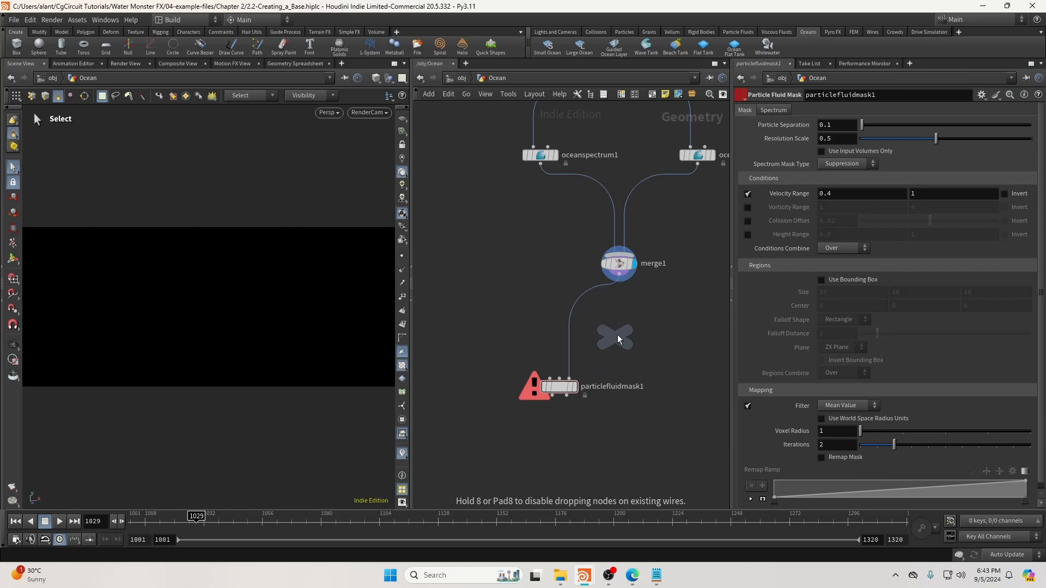
left_click(630, 318)
scroll(630, 318, "up", 1)
left_click(632, 332)
left_click(533, 390)
left_click_drag(545, 395, 544, 407)
Rename the mask to 'low' and enable Filter Above Resolution at 7.
left_click(546, 411)
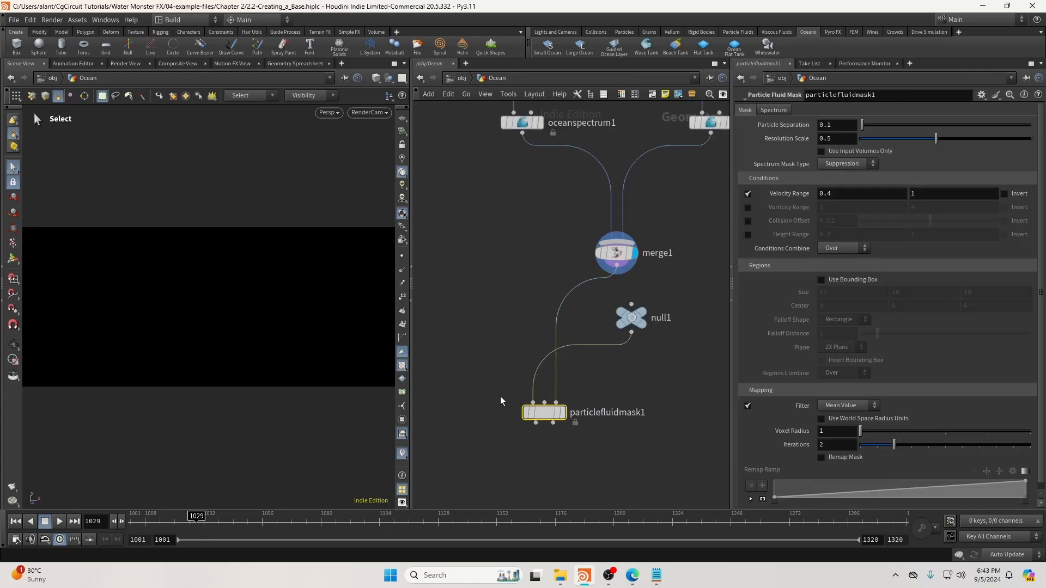
left_click(562, 413)
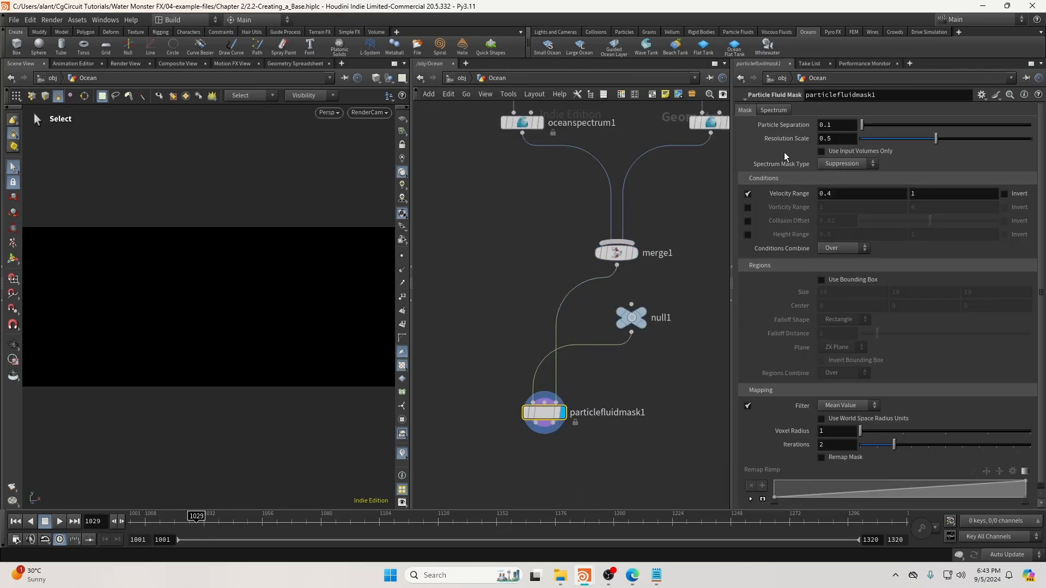
left_click(773, 110)
double_click(605, 412)
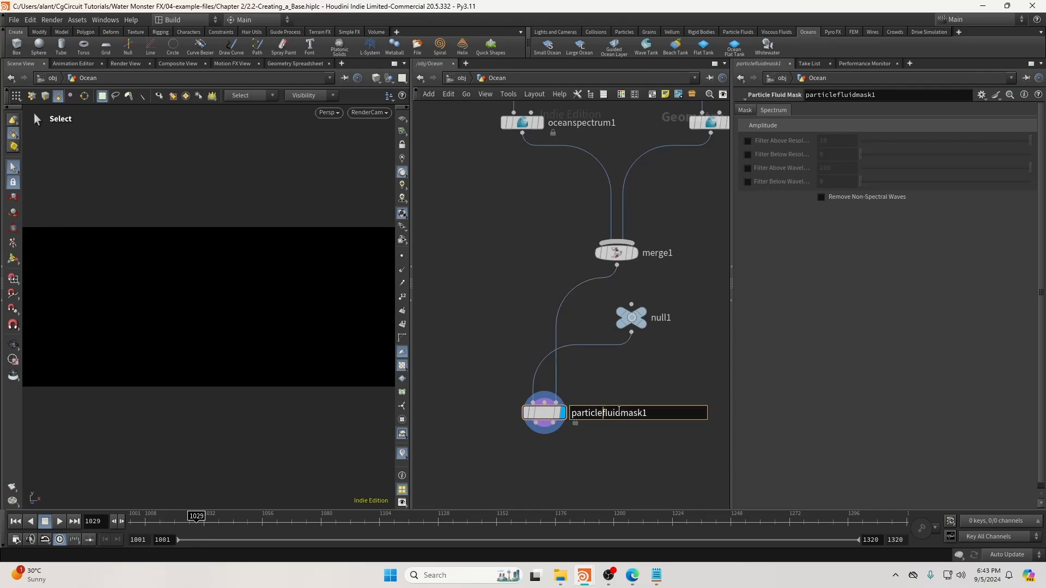
type("low")
key("Return")
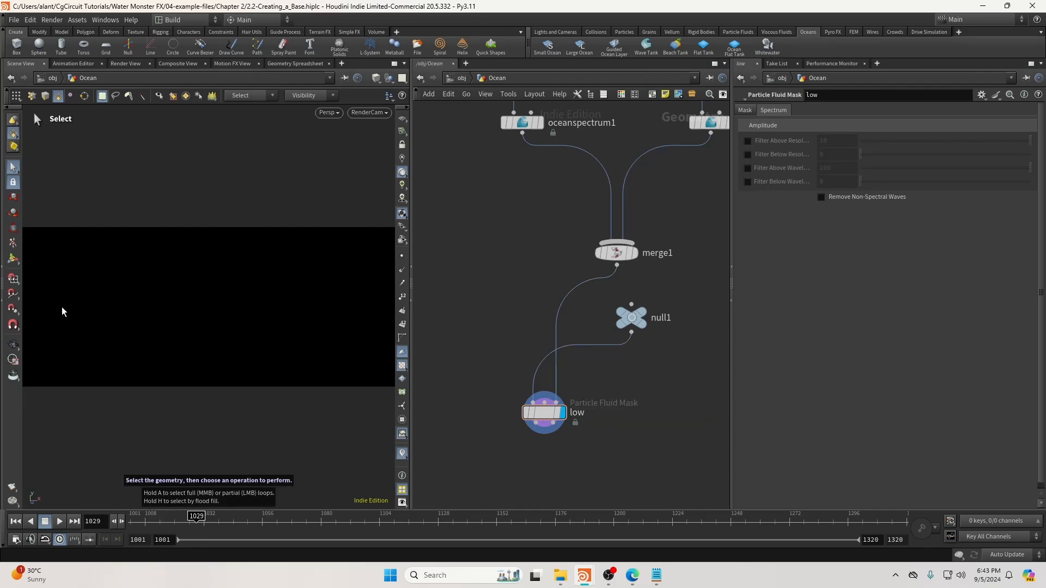
left_click(748, 140)
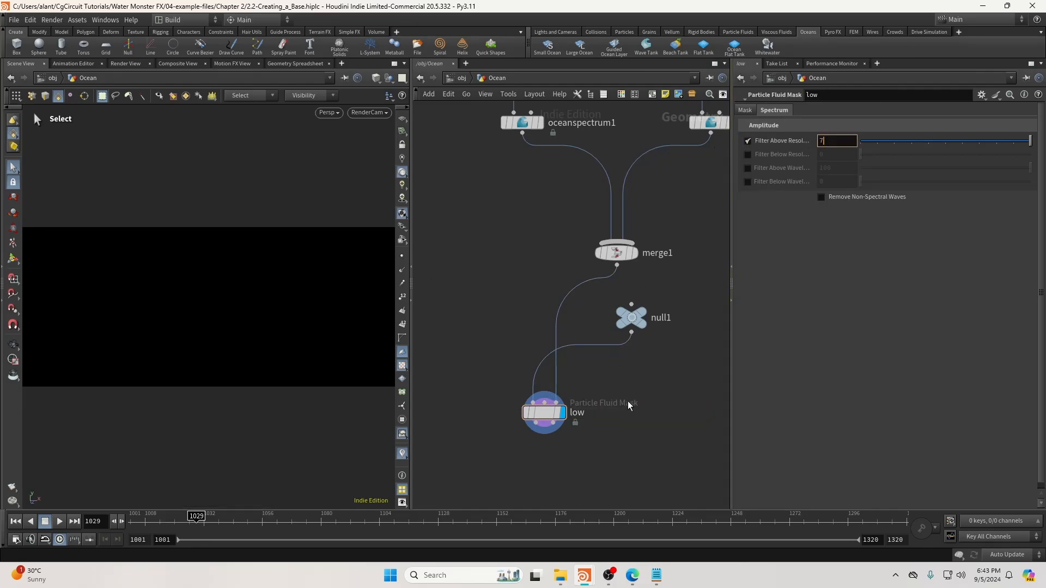
key("Return")
Copy and paste the low mask, placing the duplicate to its right, named 'High'.
middle_click_drag(654, 435, 575, 381)
left_click(523, 378)
key("ctrl+c")
key("ctrl+v")
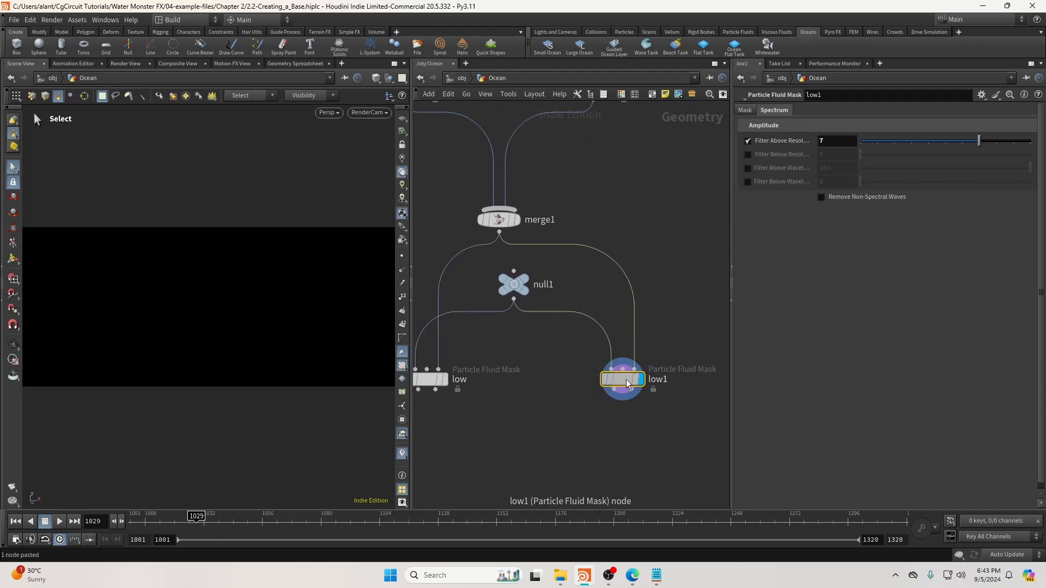
left_click_drag(627, 384, 634, 384)
double_click(666, 381)
type("H")
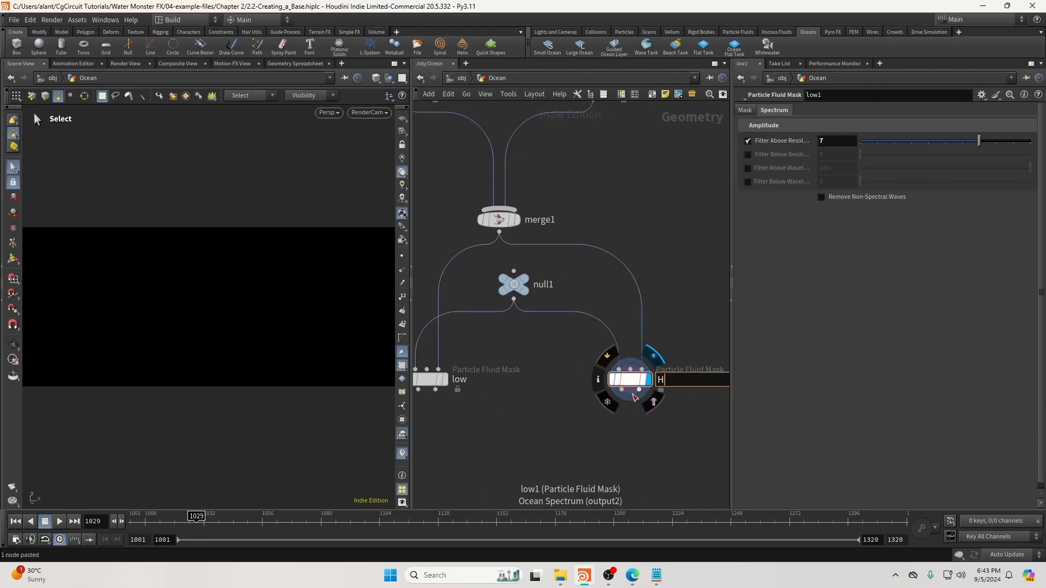
type("igh")
key("Return")
Rename the duplicate mask to lowercase 'high'.
scroll(593, 362, "down", 3)
scroll(571, 385, "up", 2)
double_click(524, 386)
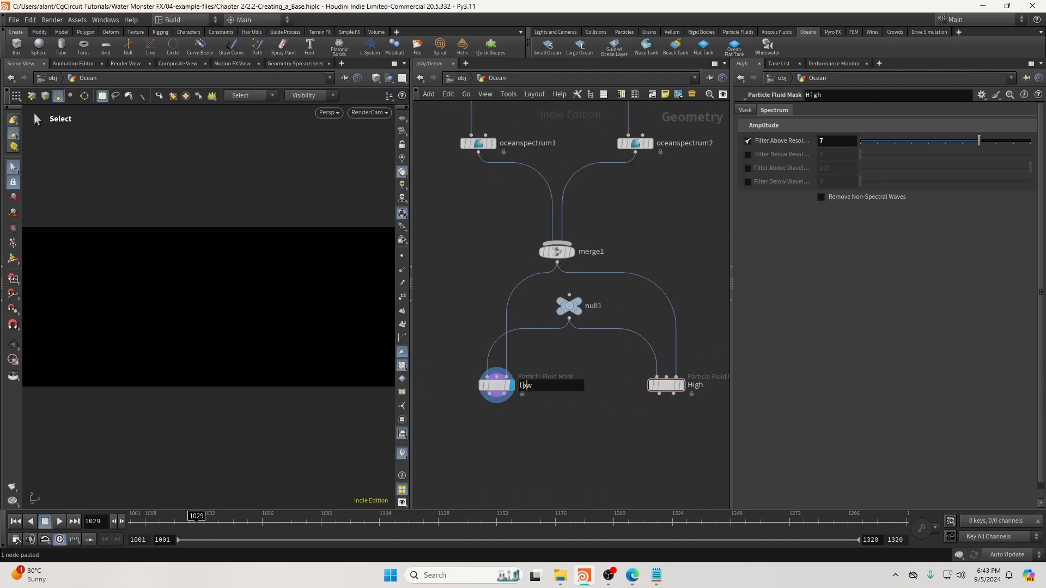
double_click(691, 385)
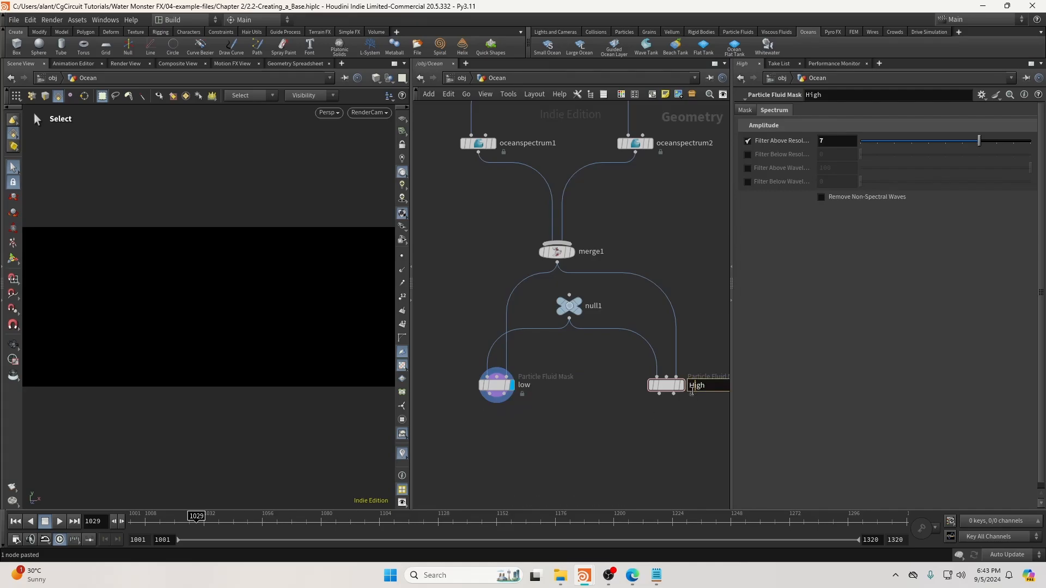
type("hi")
key("Return")
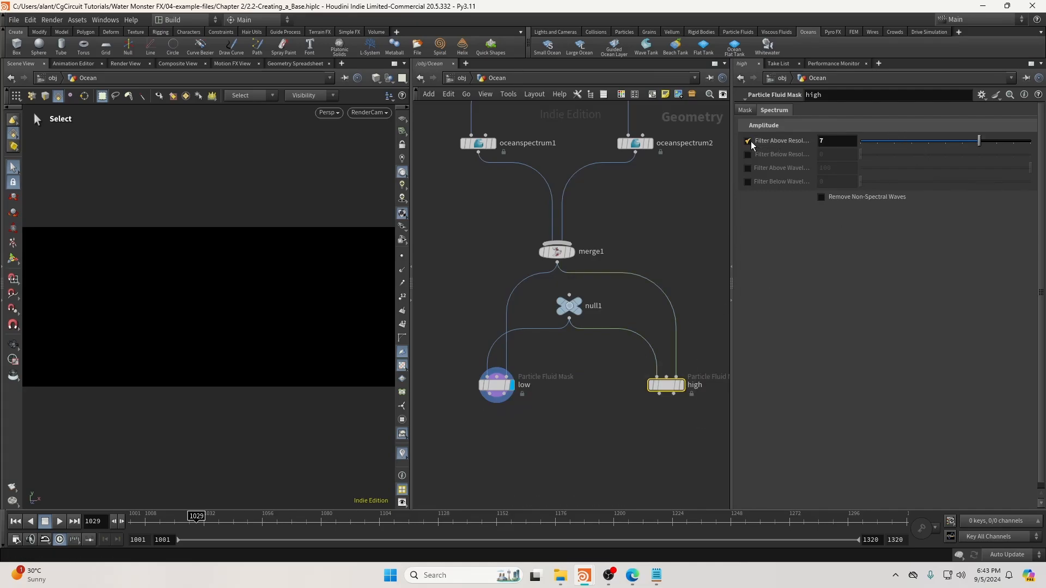
On high, turn off Filter Above Resolution and filter below resolution 7 instead.
left_click(748, 140)
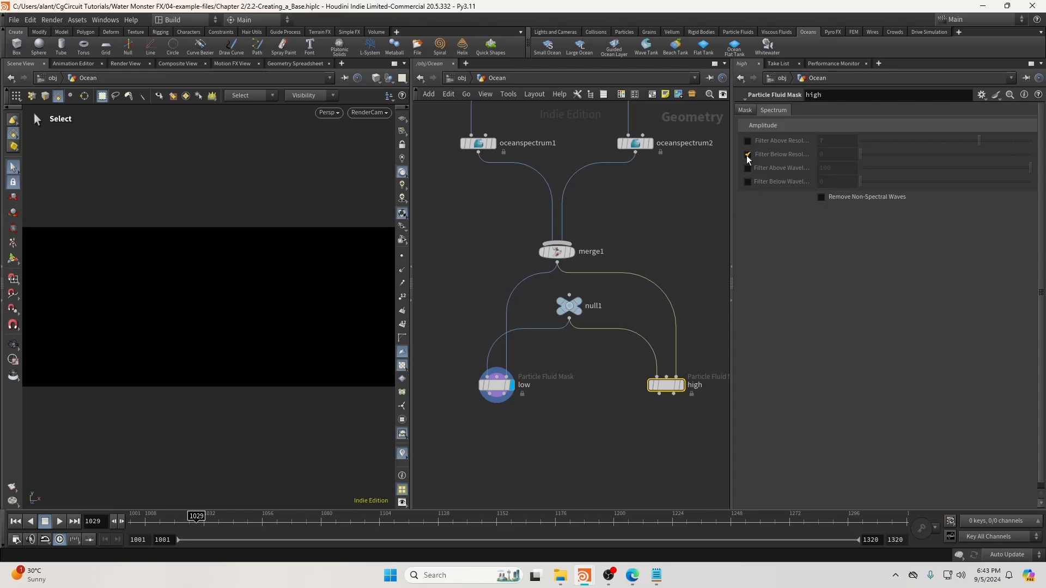
left_click(747, 155)
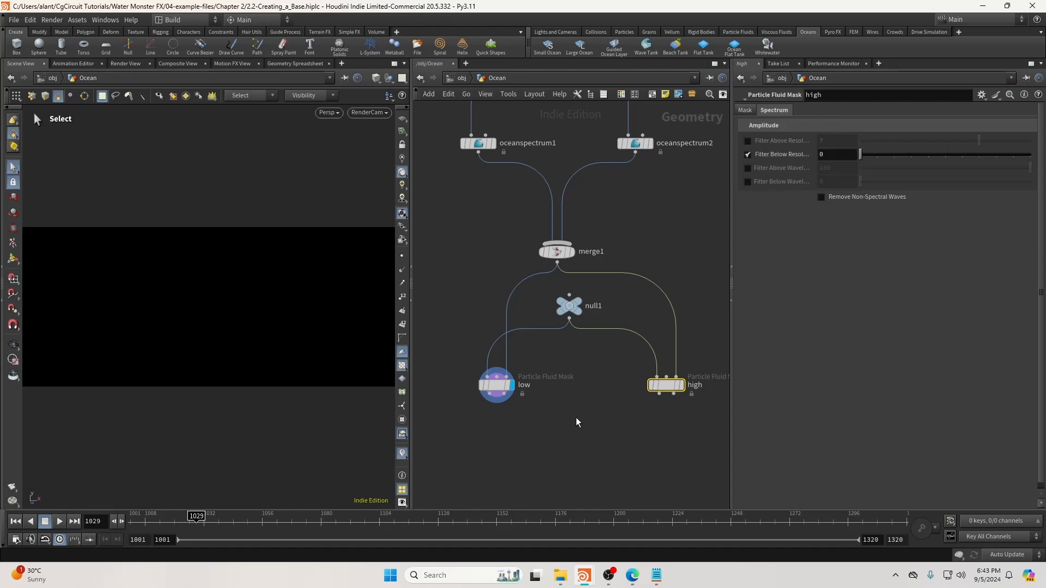
left_click(681, 386)
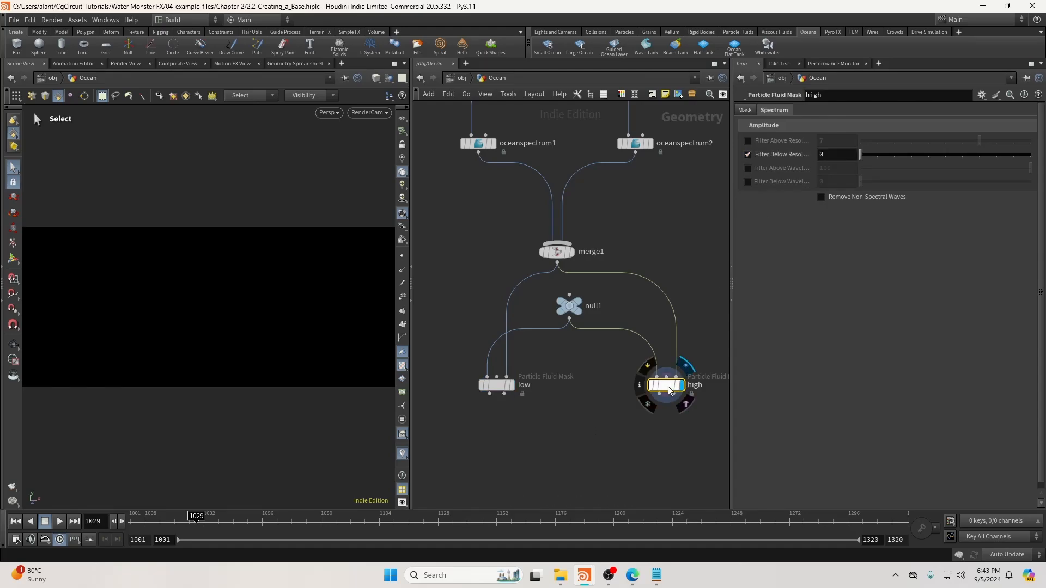
middle_click_drag(588, 414, 623, 341)
left_click(828, 157)
type("7")
key("Return")
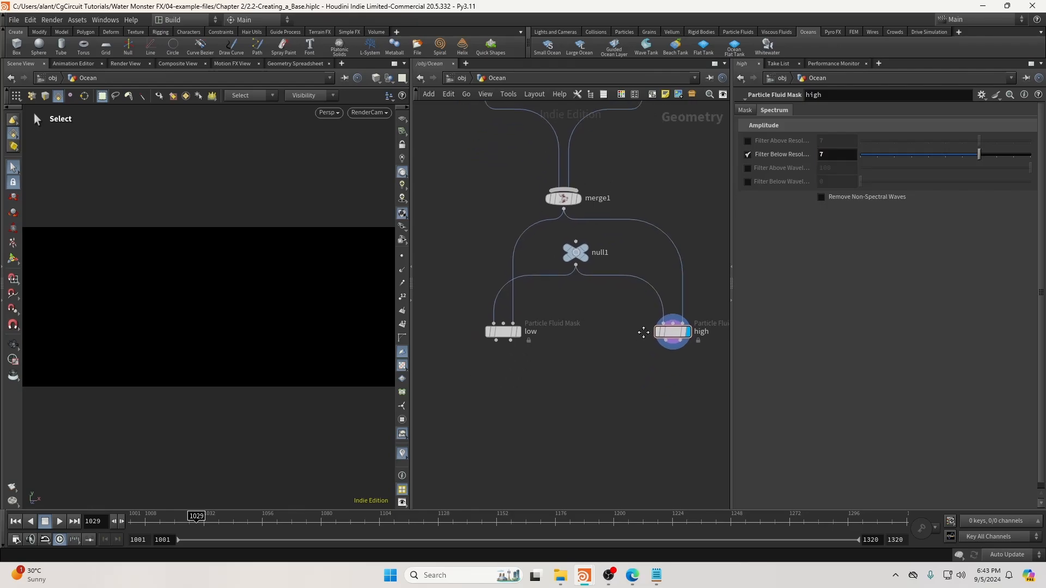
Add a null fed by low's second output and begin naming it Low_Spectrum.
key("Tab")
type("null")
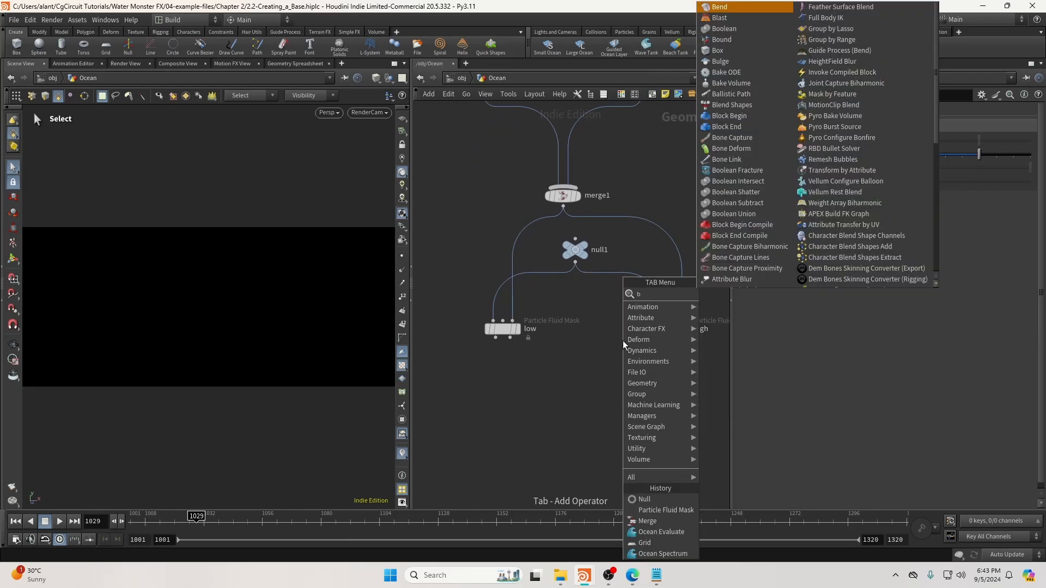
key("Return")
left_click(502, 413)
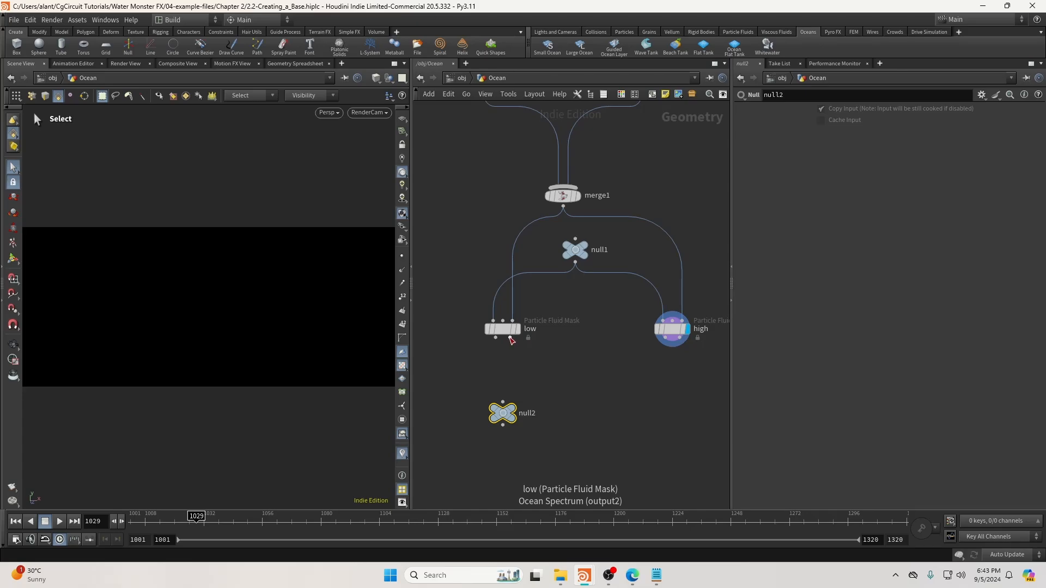
left_click(510, 338)
left_click(504, 402)
left_click_drag(505, 415, 505, 449)
key("r")
left_click(506, 449)
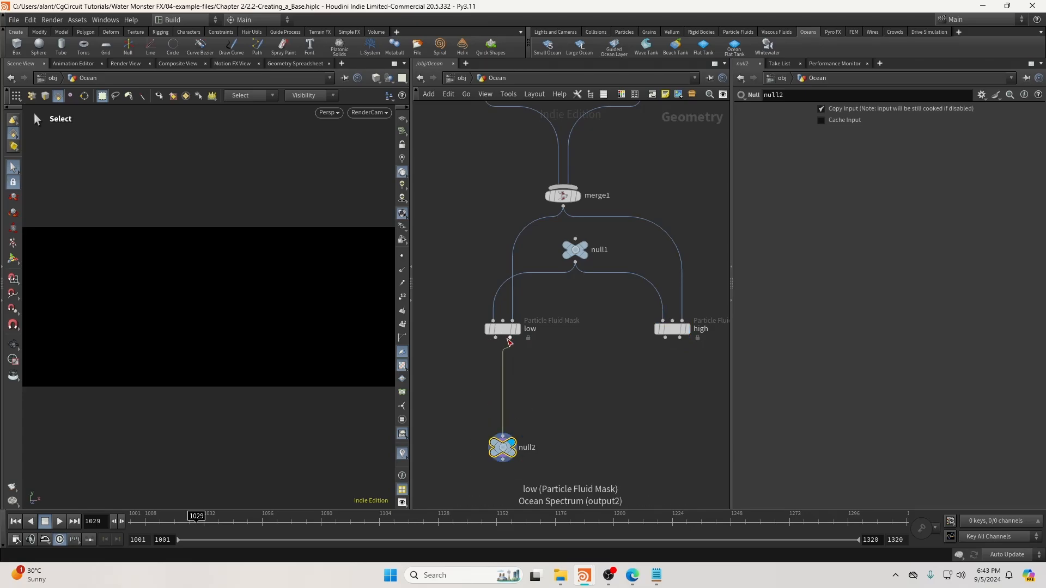
double_click(527, 447)
type("Low_Spectrum")
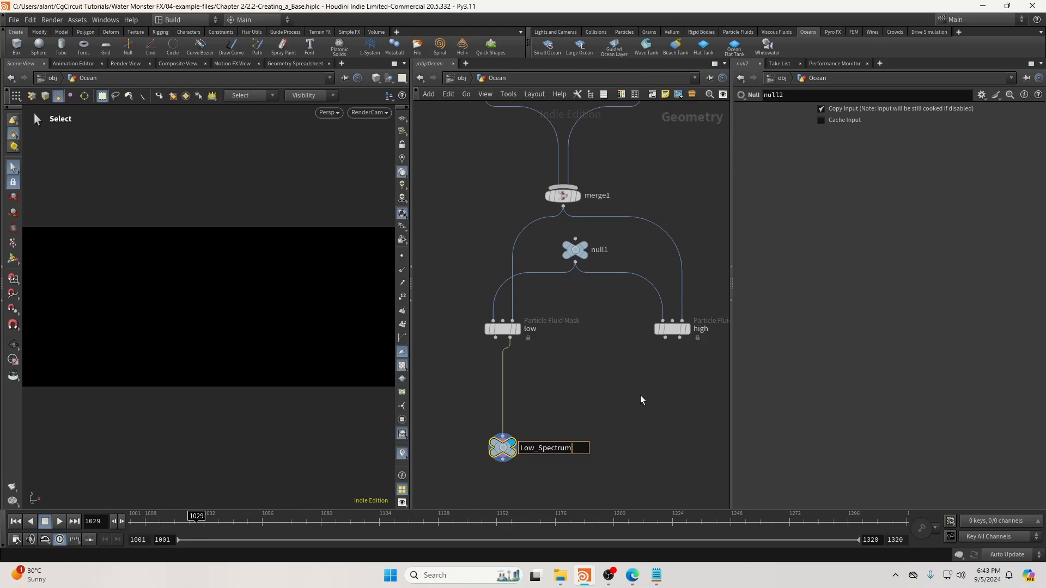
Name the null Low_Spectrum, colour it black, and colour the low and high masks teal.
key("Return")
key("c")
left_click(654, 502)
key("c")
mouse_move(411, 327)
left_mouse_down()
mouse_move(642, 318)
mouse_move(410, 333)
left_mouse_up()
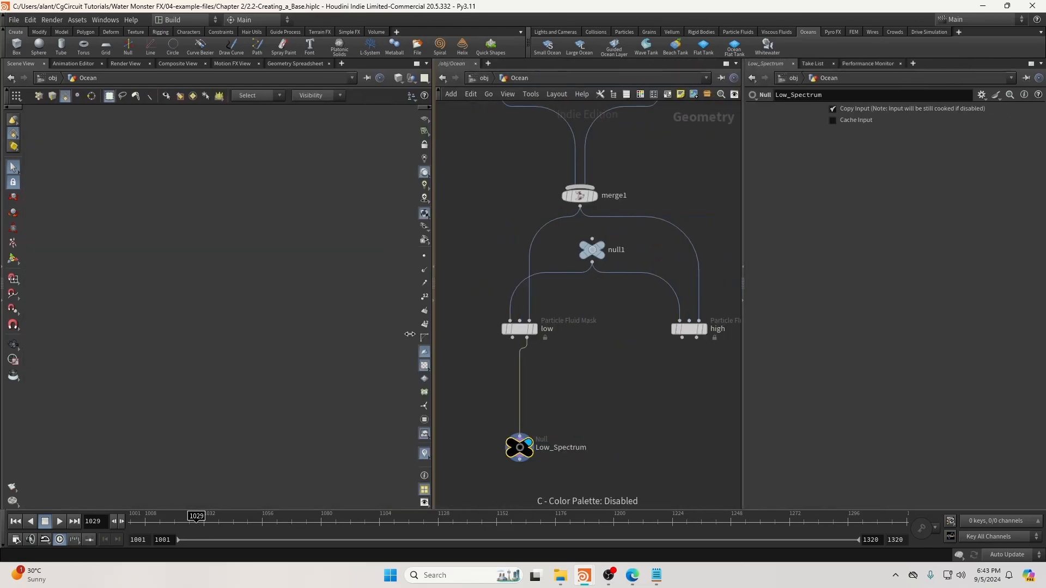
left_click_drag(719, 352, 489, 312)
key("c")
left_click(697, 461)
Duplicate the Low_Spectrum null and connect the copy below the high mask.
key("c")
left_click(501, 447)
key("ctrl+c")
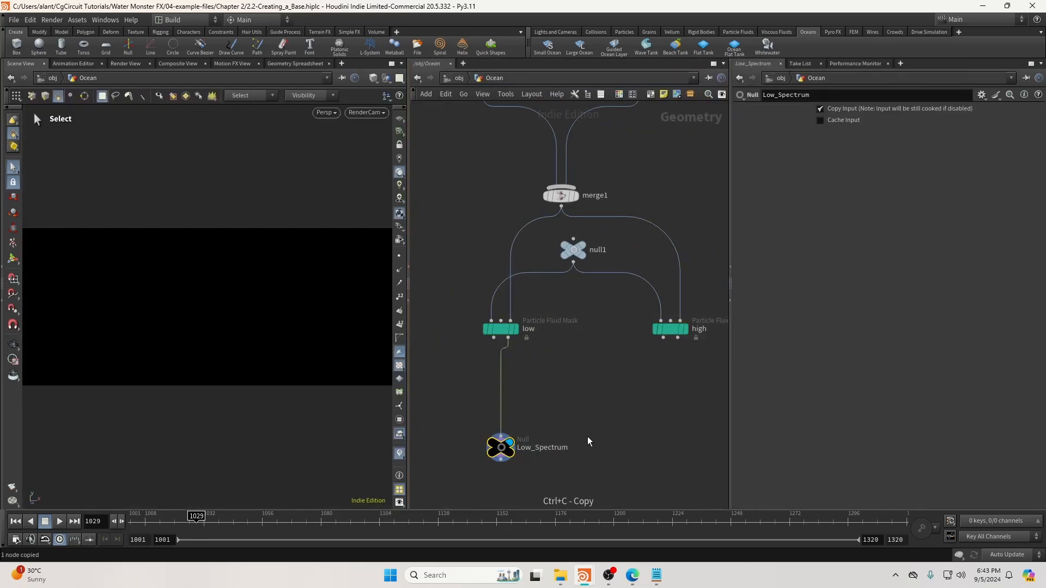
key("ctrl+v")
left_click(677, 339)
left_click(652, 421)
left_click_drag(654, 435, 674, 454)
middle_click_drag(675, 454, 632, 430)
Name the copied null High_Spectrum and save the scene.
left_click(680, 427)
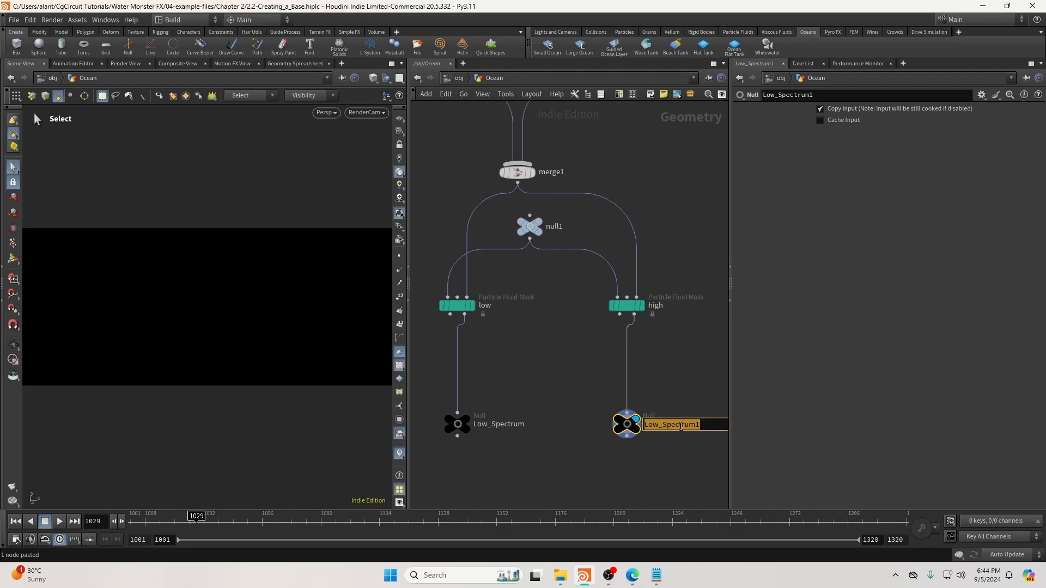
type("High_Spe")
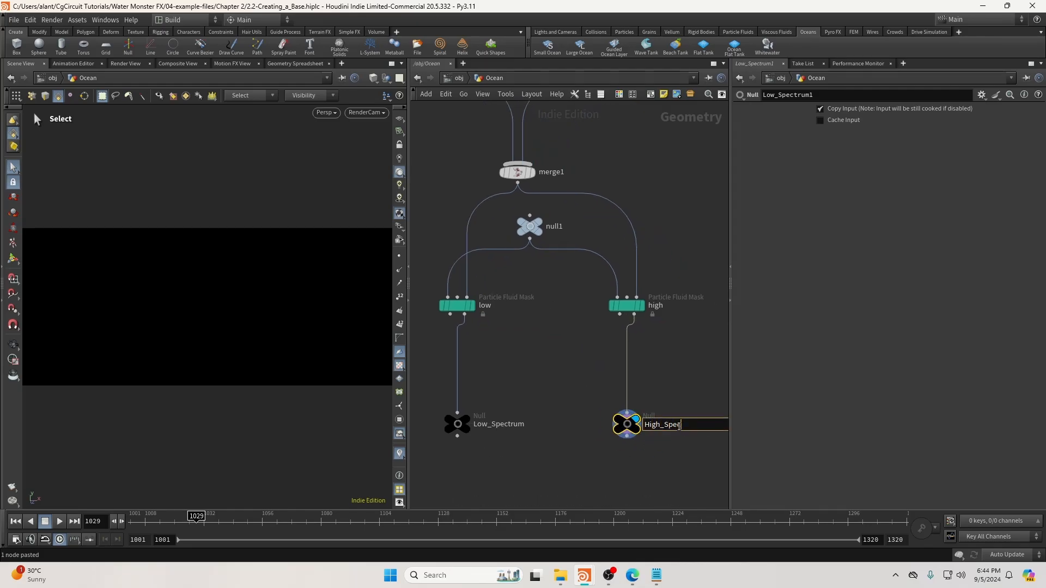
type("ctrum")
key("Return")
key("ctrl+s")
Tidy the network by nudging low and Low_Spectrum slightly down-left.
scroll(686, 361, "down", 4)
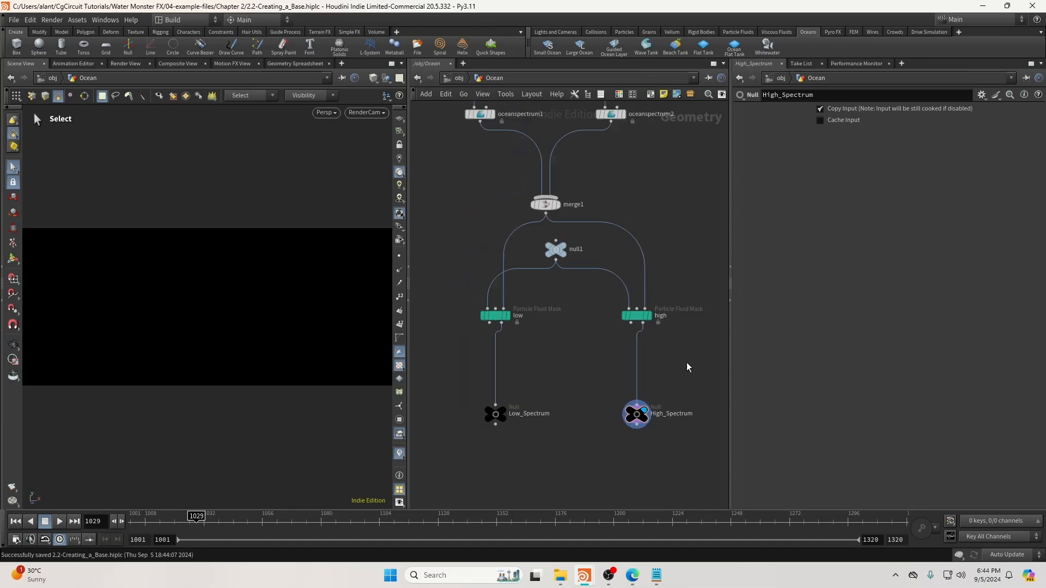
middle_click_drag(676, 283, 673, 296)
middle_click_drag(551, 441, 573, 409)
left_click_drag(611, 352, 587, 299)
left_click_drag(592, 306, 589, 313)
left_click(570, 401)
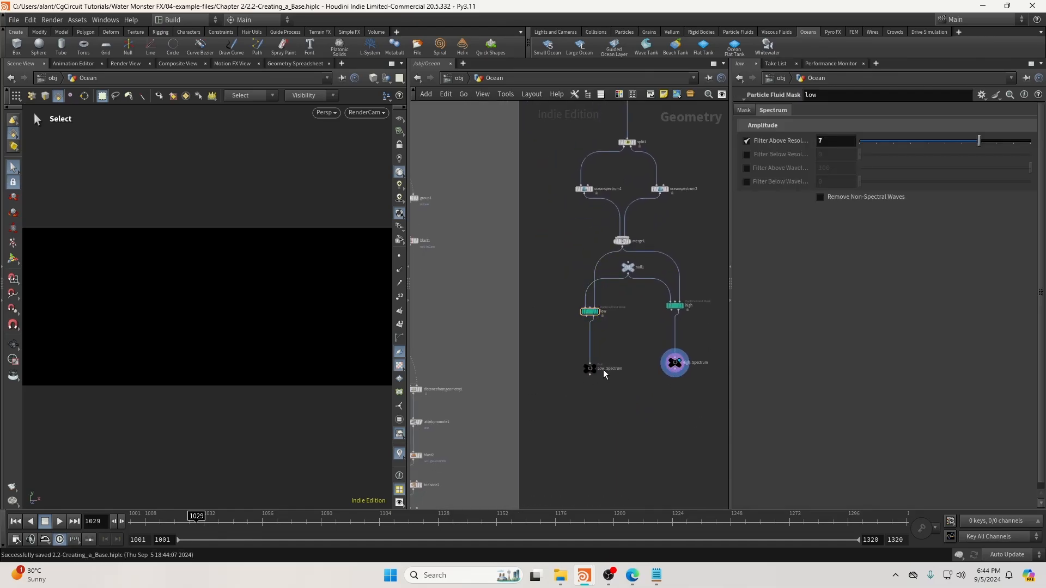
scroll(587, 330, "up", 3)
middle_click_drag(540, 380, 567, 318)
scroll(551, 381, "down", 5)
scroll(485, 470, "up", 2)
Add an Ocean Evaluate fed by OceanGrid, with Low_Spectrum in its second input.
left_click(467, 478)
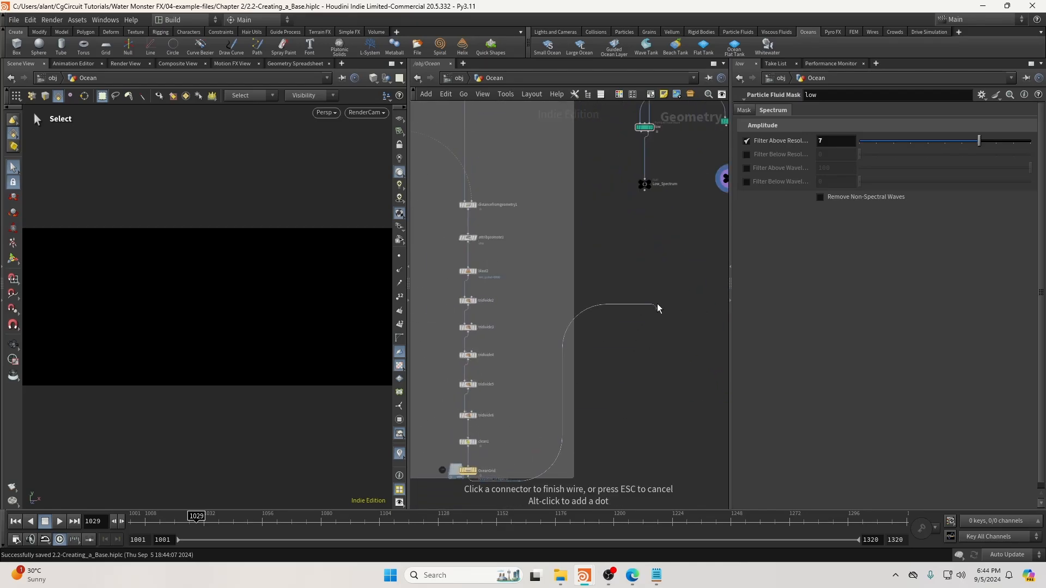
key("Tab")
type("oc")
key("Return")
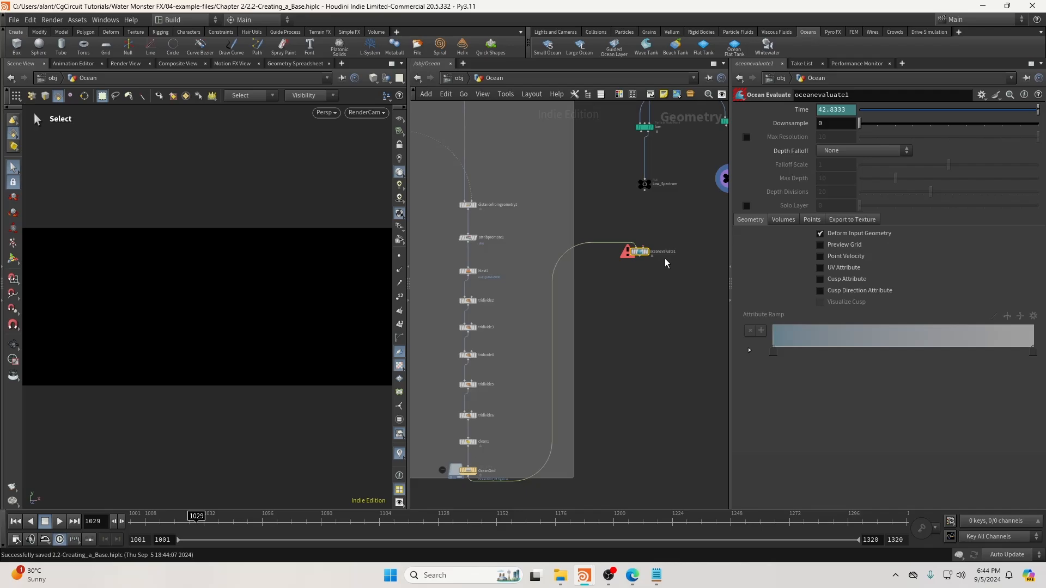
scroll(665, 260, "up", 3)
left_click(623, 117)
left_click(637, 248)
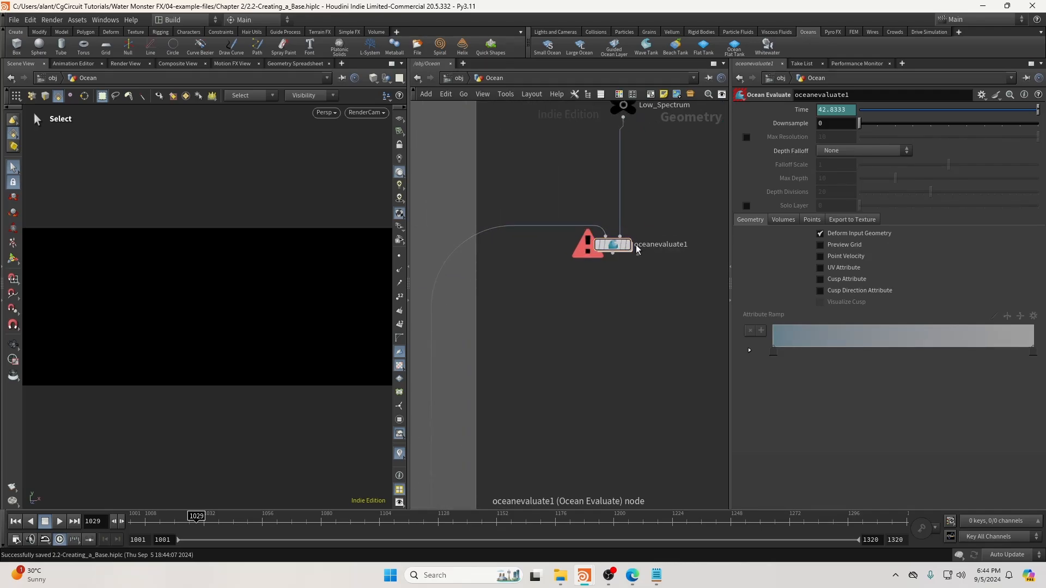
Display oceanevaluate1 and inspect the wave-displaced ocean surface in the viewport.
mouse_move(624, 250)
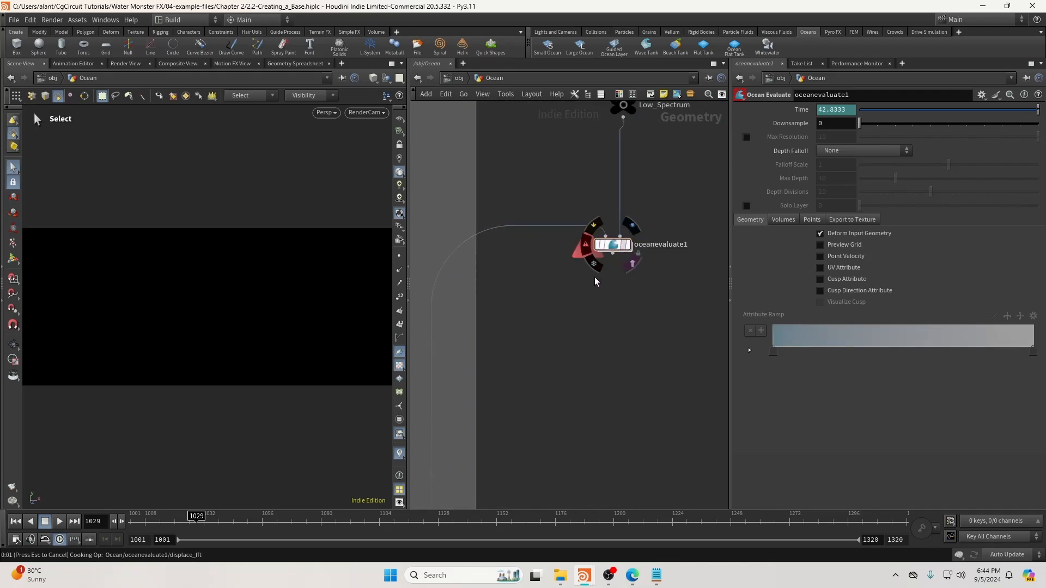
left_click(628, 248)
left_click(629, 248)
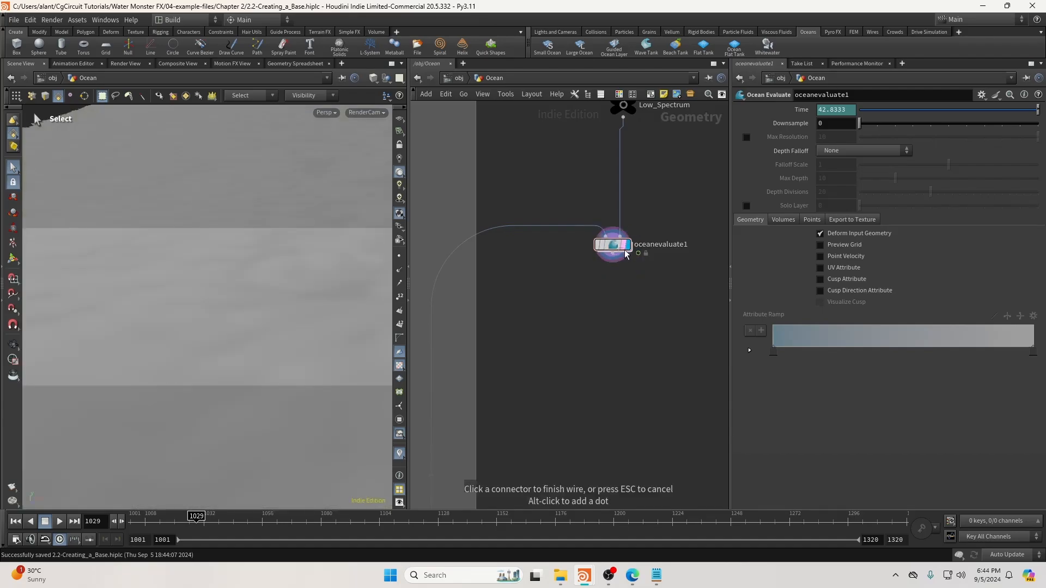
left_click_drag(223, 321, 240, 309, "alt")
right_click_drag(241, 308, 252, 313, "alt")
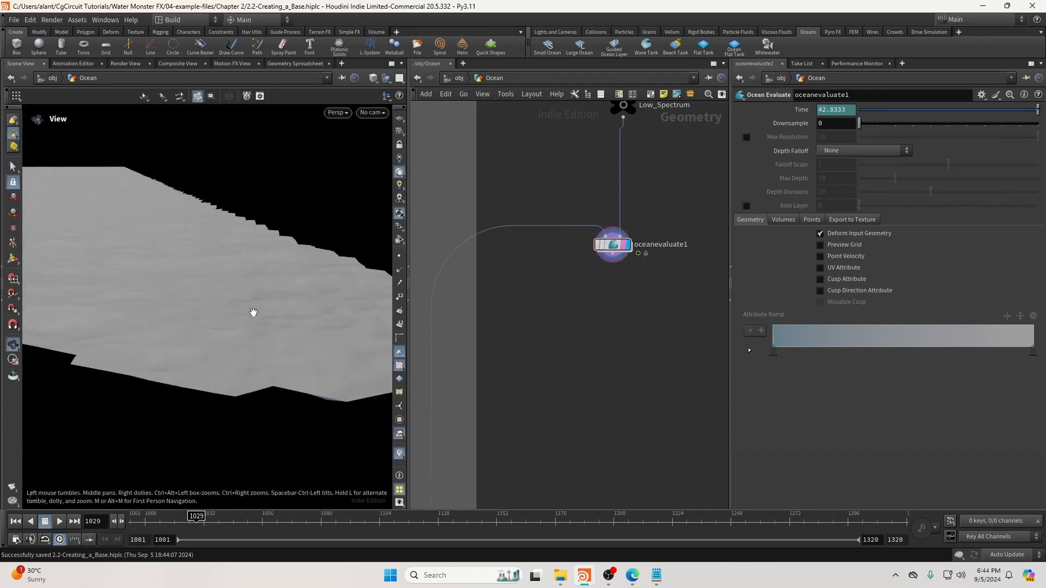
middle_click_drag(610, 267, 559, 395)
left_click_drag(568, 373, 524, 387)
left_click(526, 387)
left_click_drag(351, 350, 328, 287, "alt")
Pan the network up to the scatter and split nodes.
scroll(614, 254, "down", 4)
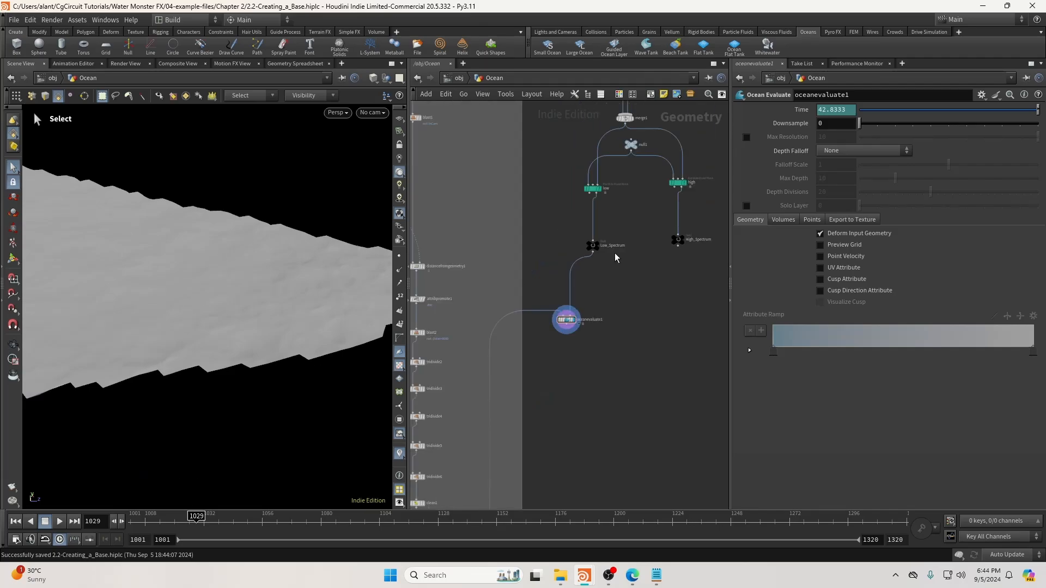
middle_click_drag(638, 196, 536, 387)
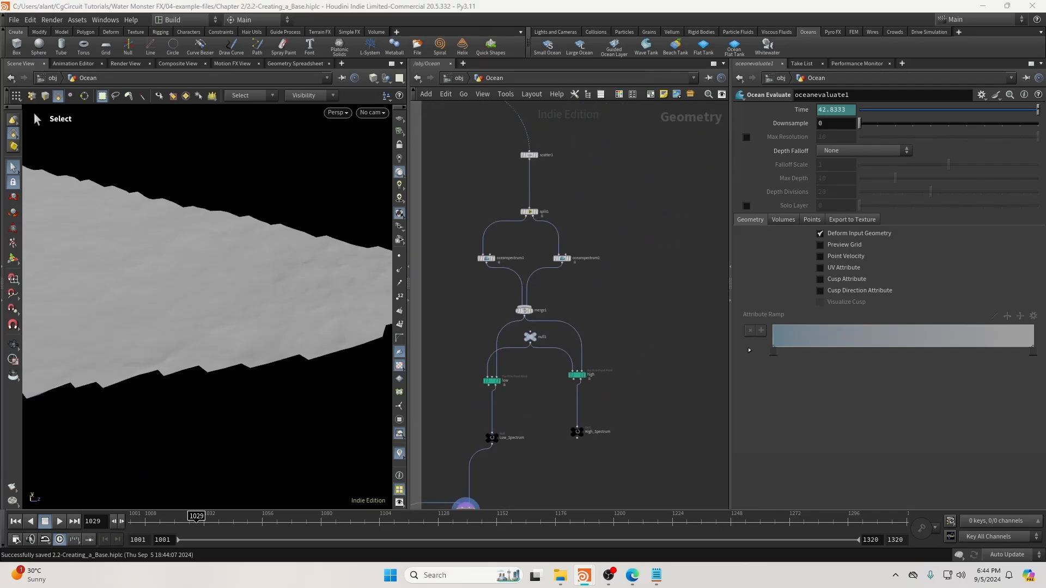
middle_click_drag(606, 197, 589, 237)
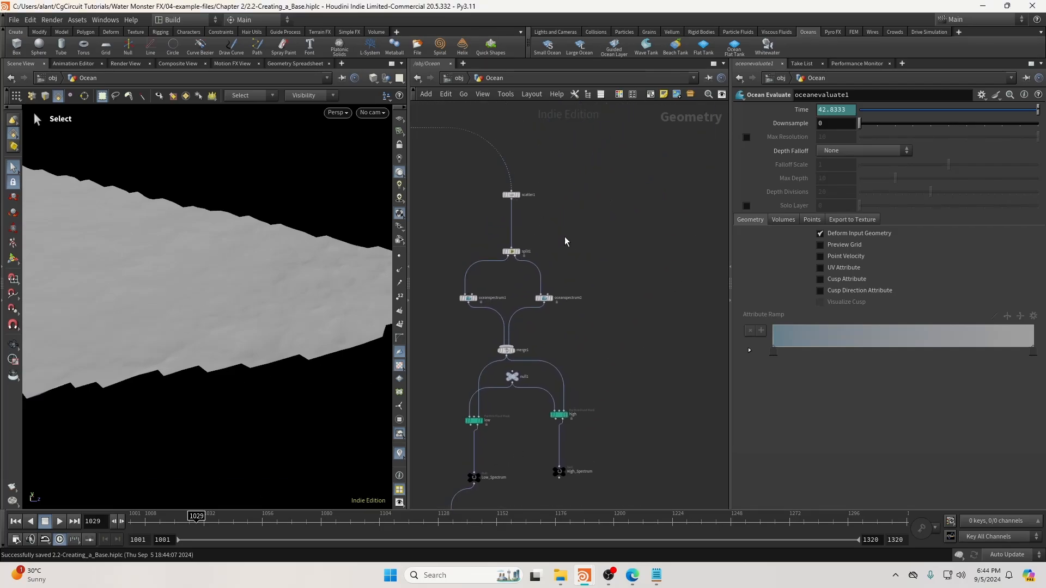
scroll(563, 243, "up", 2)
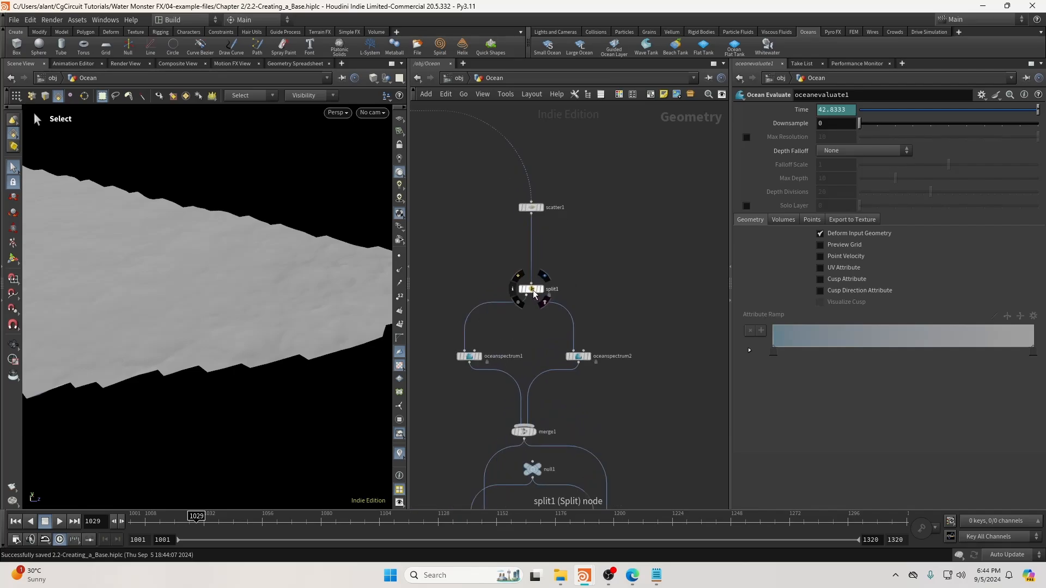
Insert a Merge node (merge2) below scatter1, feeding split1.
left_click(531, 289)
left_click(602, 273)
key("Tab")
type("mer")
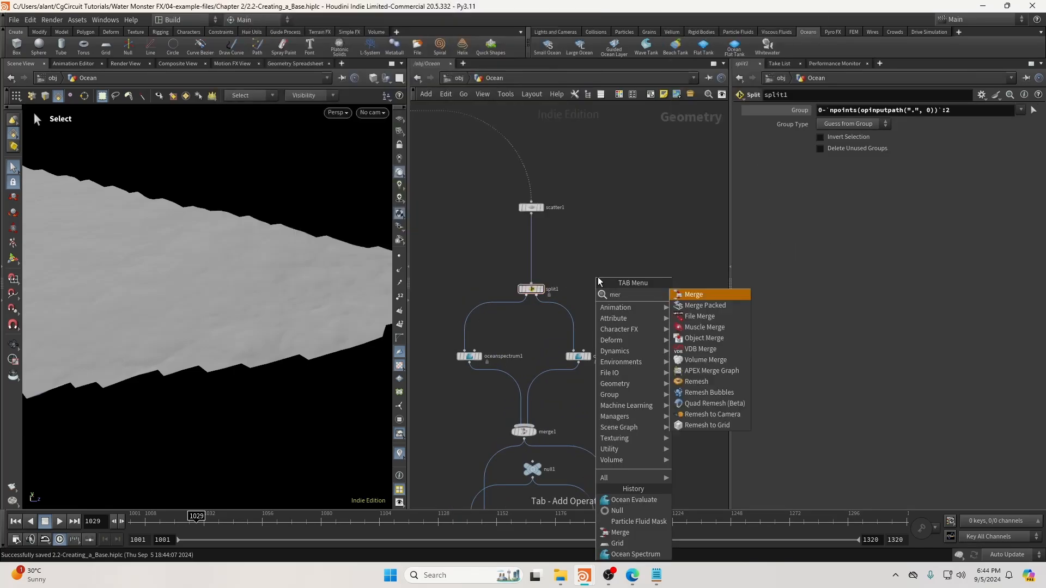
key("Return")
left_click(548, 264)
scroll(548, 270, "up", 2)
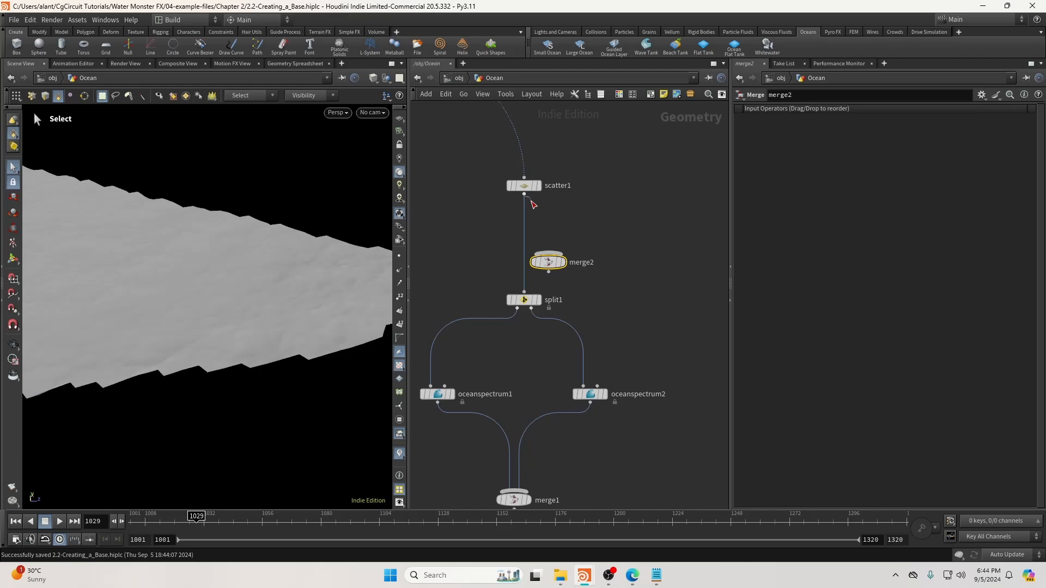
left_click(548, 272)
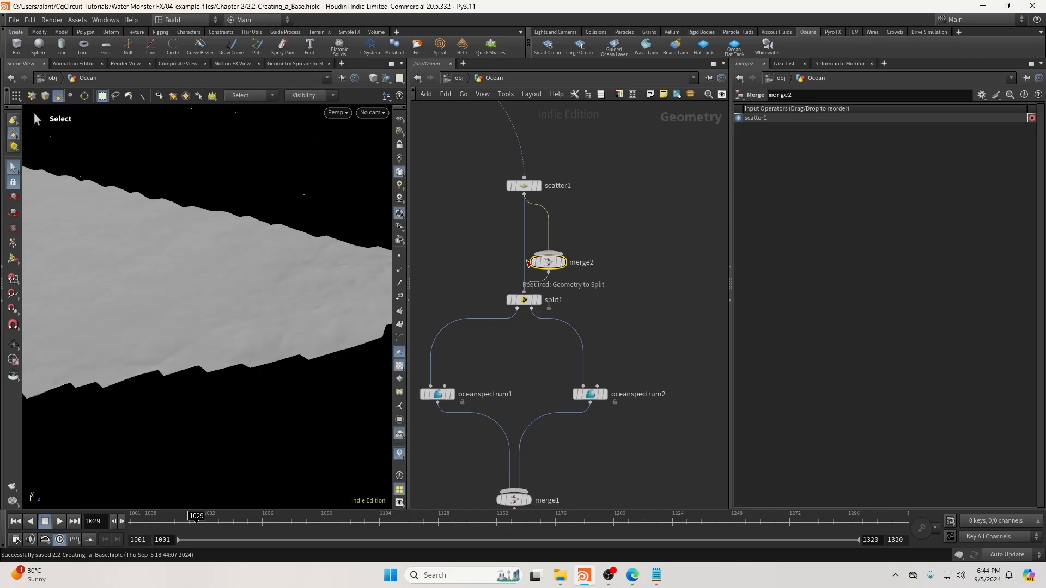
left_click(529, 264)
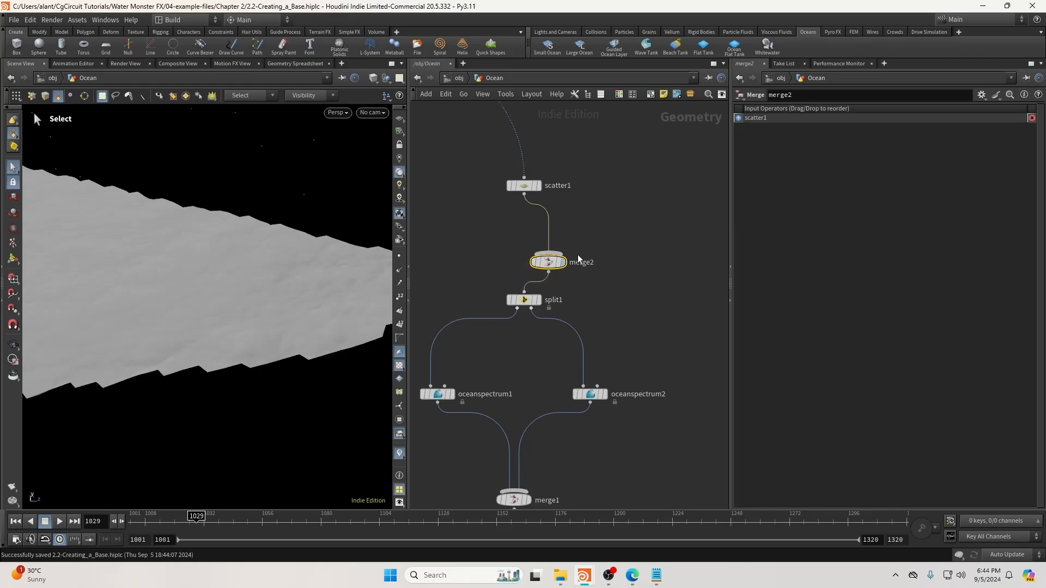
Add an Object Merge node to the Ocean network.
scroll(586, 291, "down", 4)
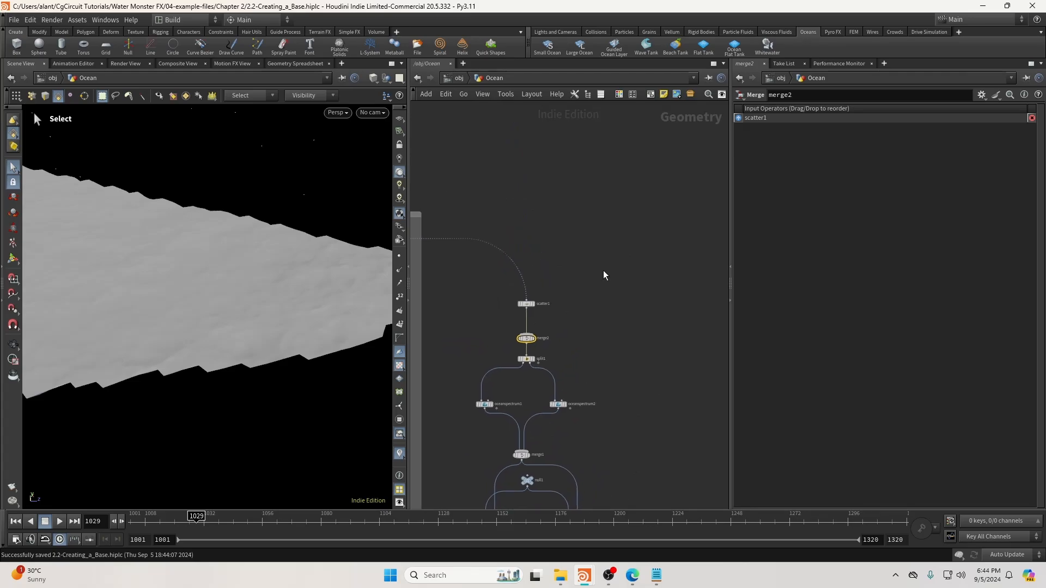
key("Tab")
type("objm")
key("Return")
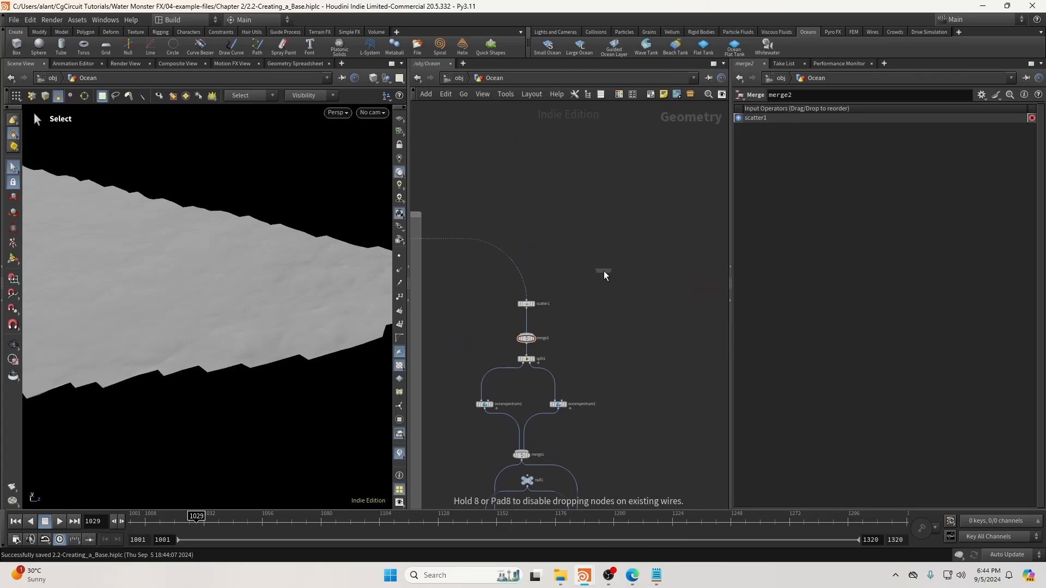
left_click(604, 270)
Copy the camOrigin node from inside RenderCam and return to the Ocean object.
left_click(460, 80)
middle_click_drag(583, 287, 607, 245)
scroll(512, 316, "up", 4)
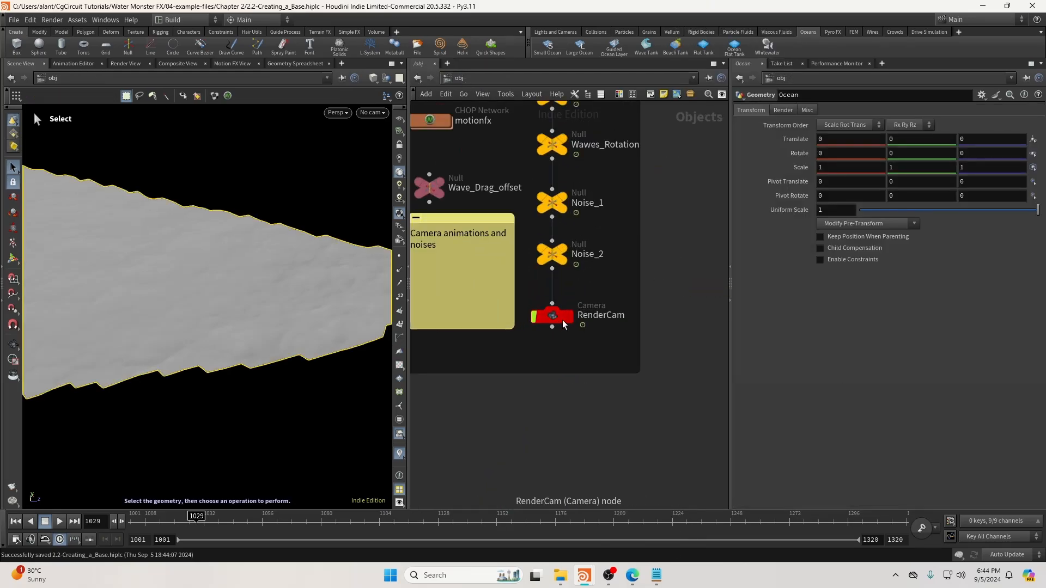
left_click(557, 316)
key("i")
left_click(624, 271)
key("ctrl+c")
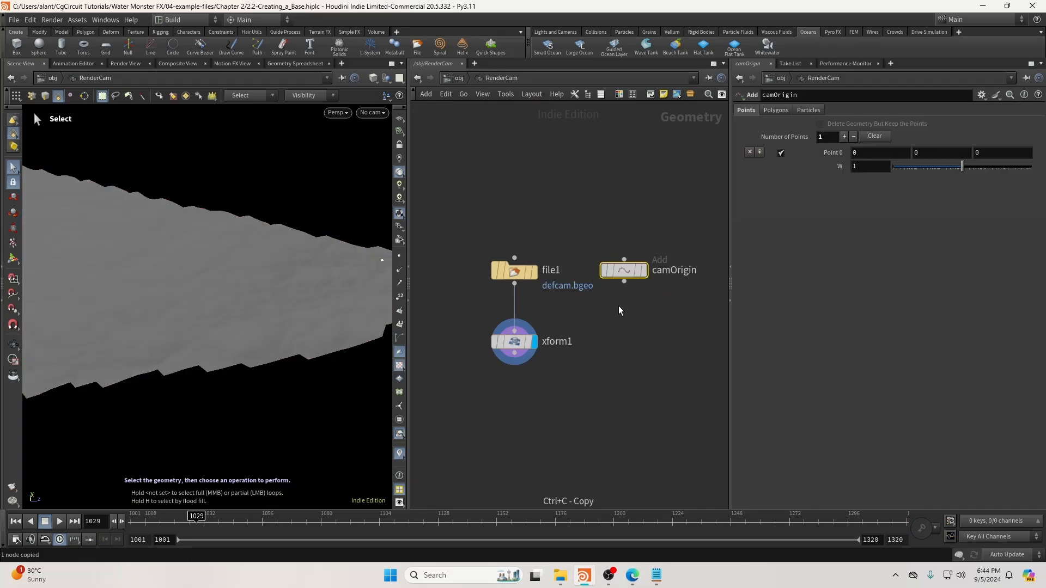
left_click(458, 77)
middle_click_drag(665, 201, 493, 371)
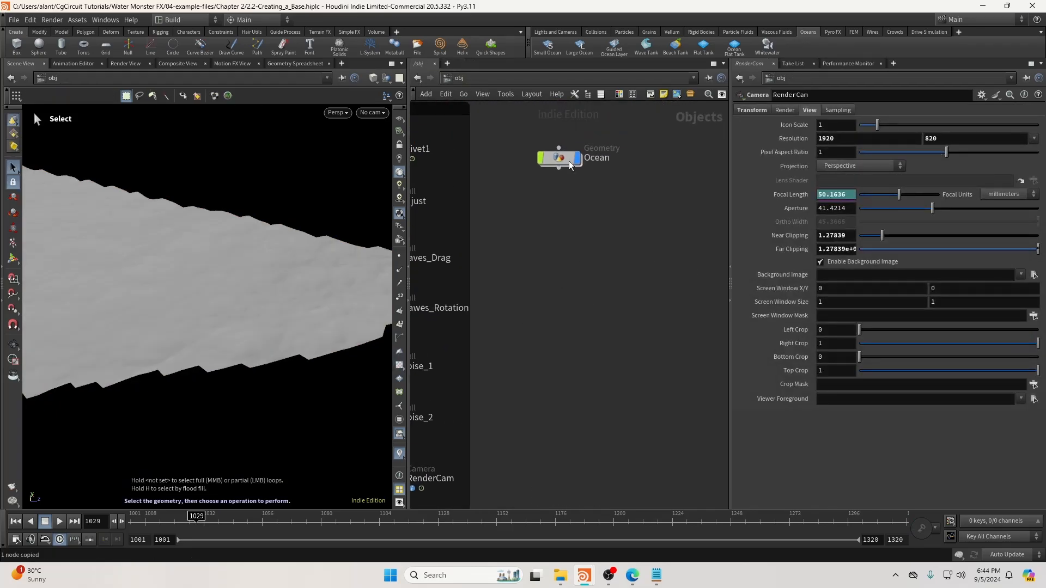
left_click(565, 162)
key("ctrl+v")
Point object_merge2 at camOrigin with transform set to Into This Object.
left_click(894, 139)
key("ctrl+v")
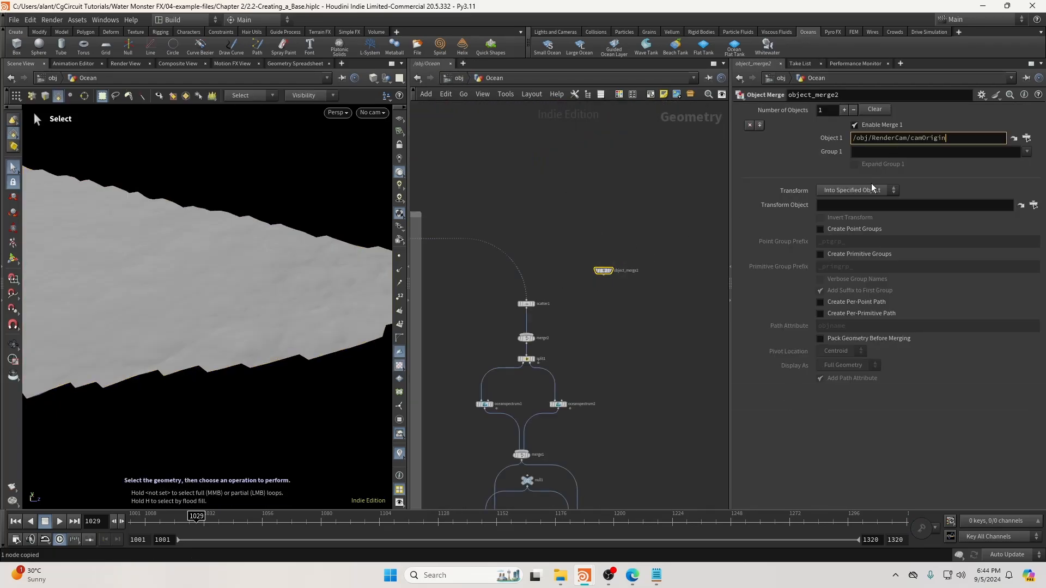
left_click(873, 190)
left_click(858, 214)
left_click_drag(366, 285, 333, 255, "alt")
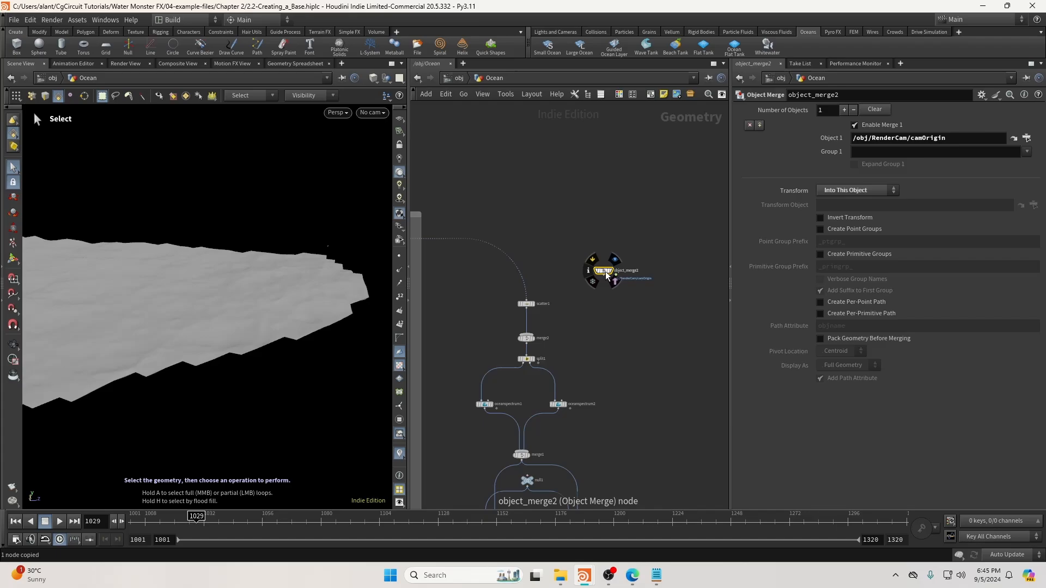
Add an Attribute Wrangle below object_merge2 and begin wiring it in.
key("Tab")
type("wra")
key("Return")
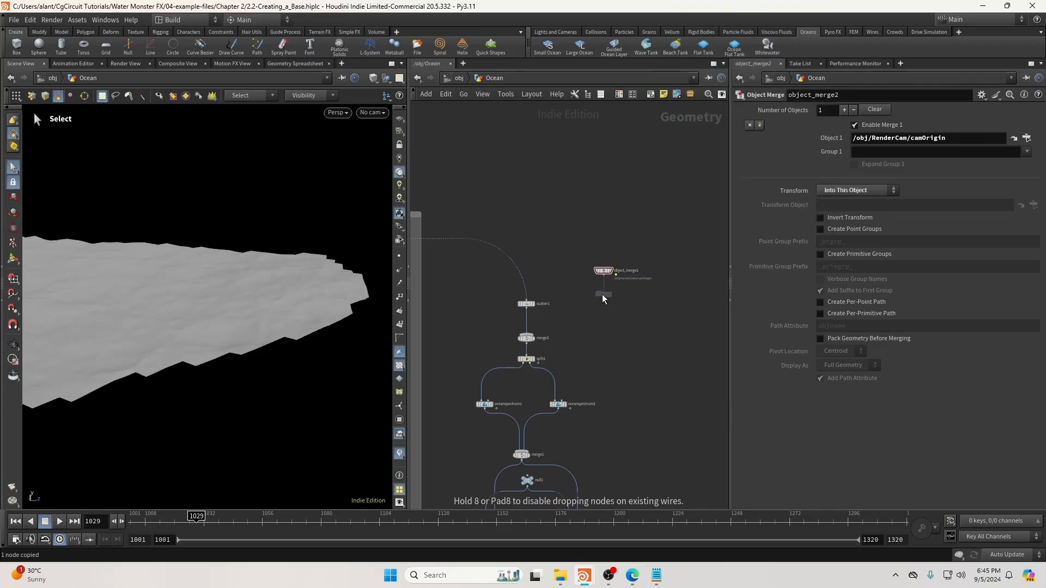
left_click(602, 294)
scroll(602, 294, "up", 4)
left_click(605, 261)
Feed object_merge2 into attribwrangle2, write its wrangle code, and view its output on the grid.
left_click(605, 287)
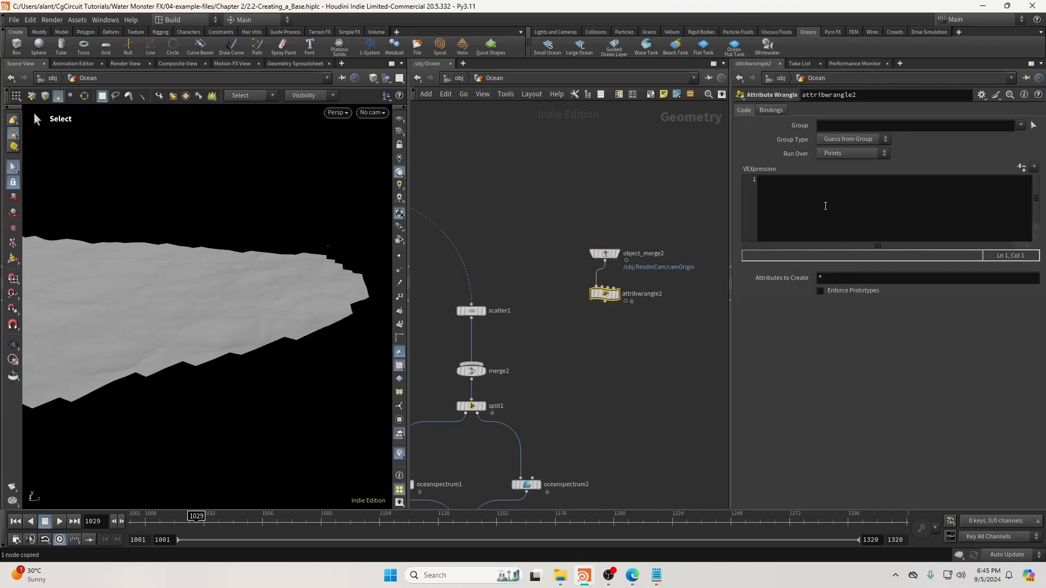
left_click(823, 205)
type("@P")
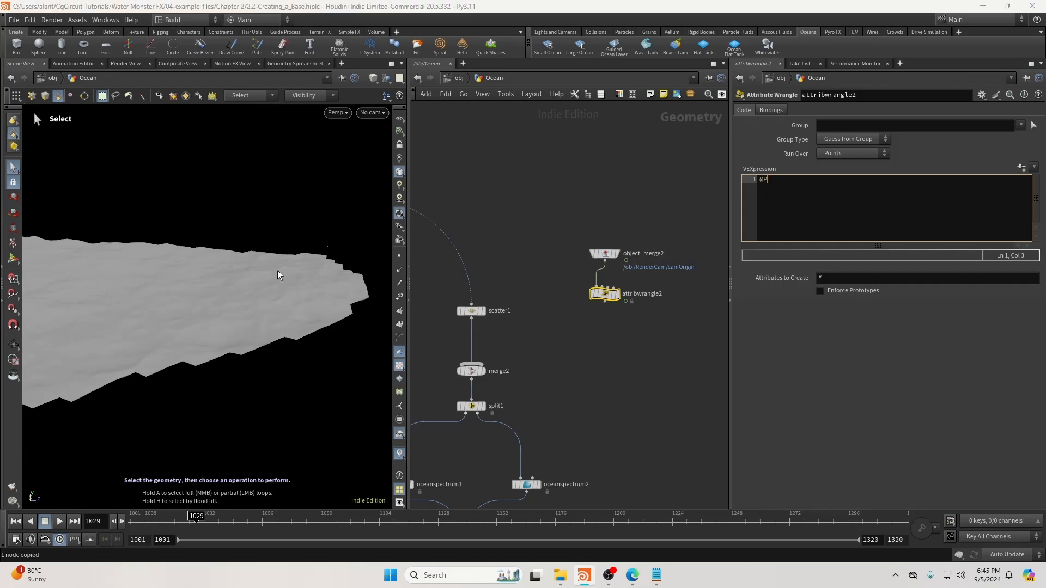
left_click(766, 185)
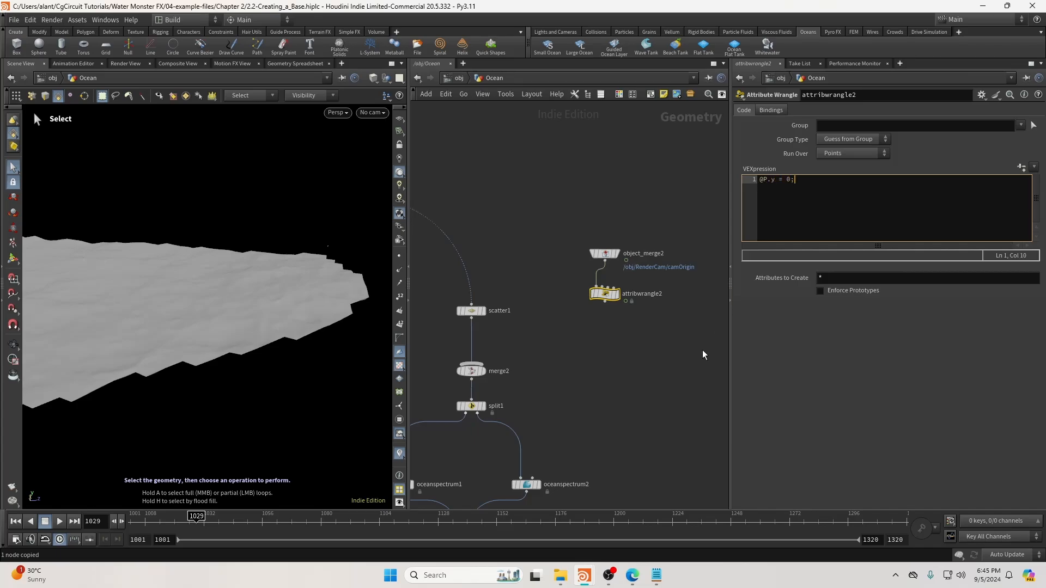
left_click(427, 328)
left_click(616, 294)
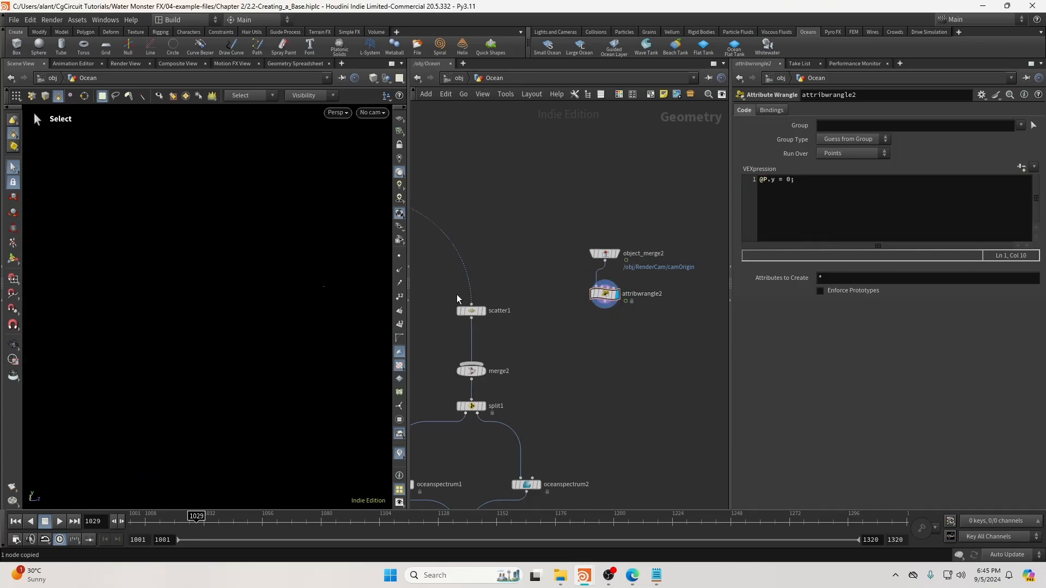
left_click(399, 119)
left_click_drag(333, 286, 321, 288, "alt")
Add a Time Shift node under attribwrangle2 frozen at frame 1001.
left_click(604, 302)
key("Tab")
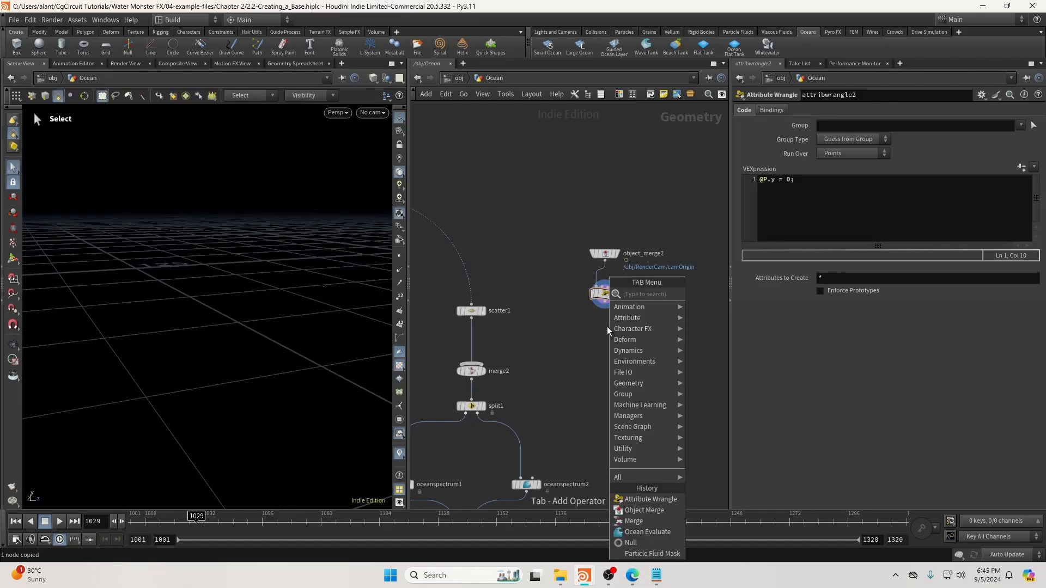
type("times")
key("Return")
left_click(605, 329)
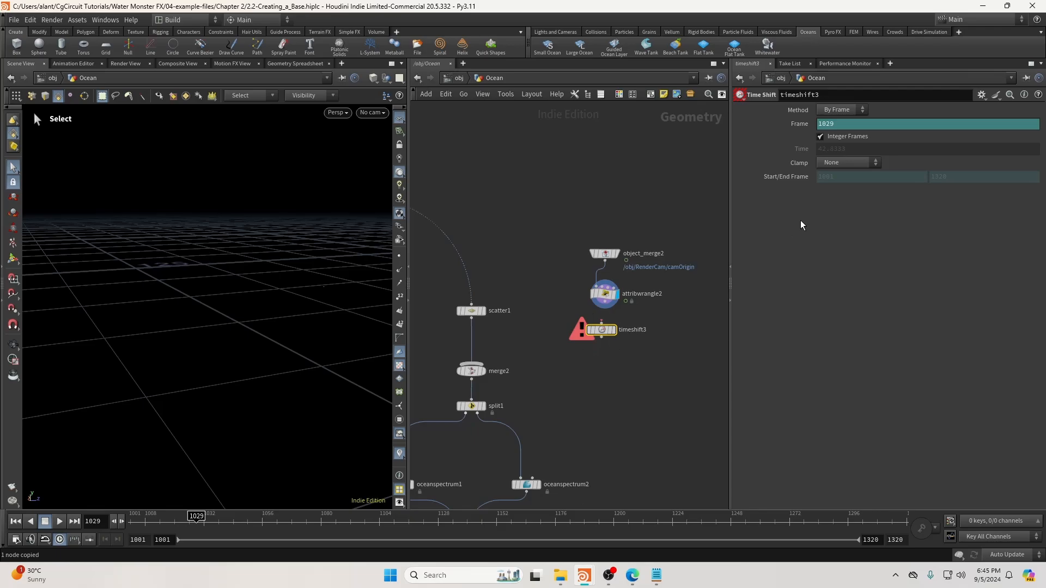
left_click_drag(195, 523, 117, 532)
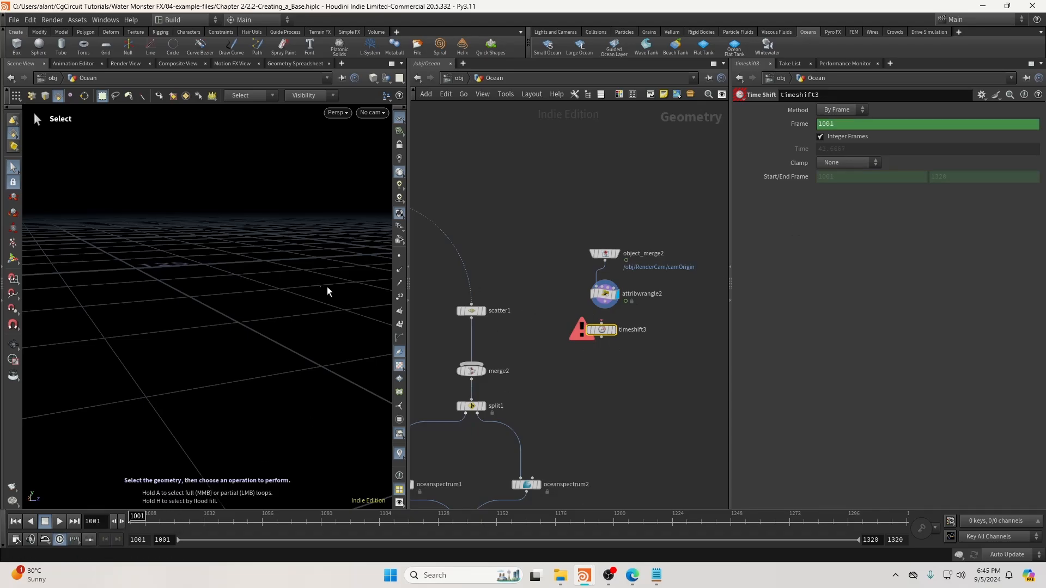
left_click_drag(327, 288, 333, 300, "alt")
left_click(840, 124, "ctrl+shift")
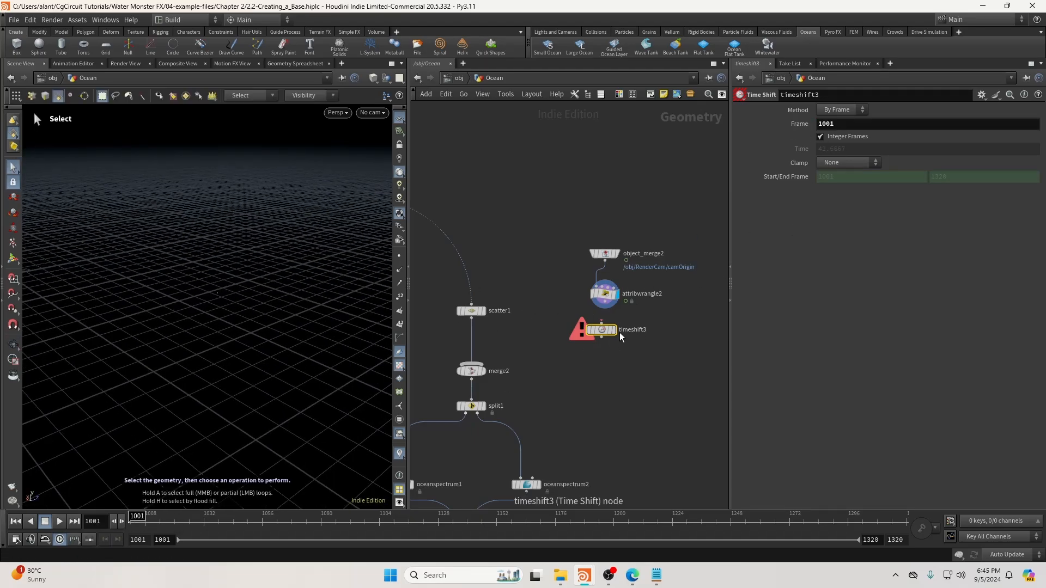
Wire attribwrangle2 into timeshift3 and display its result.
left_click_drag(605, 331, 607, 343)
left_click_drag(605, 302, 605, 336)
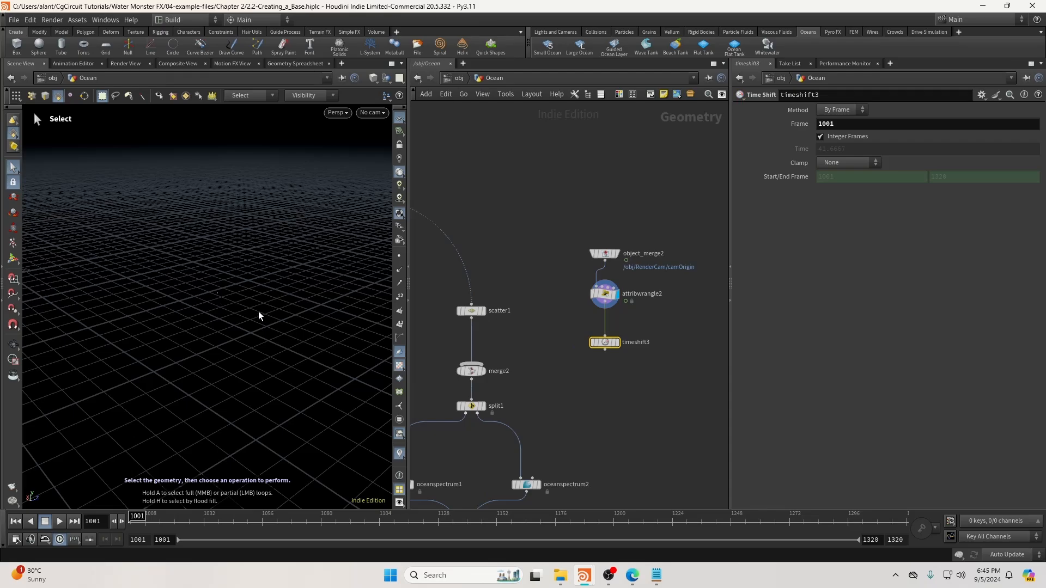
left_click(617, 342)
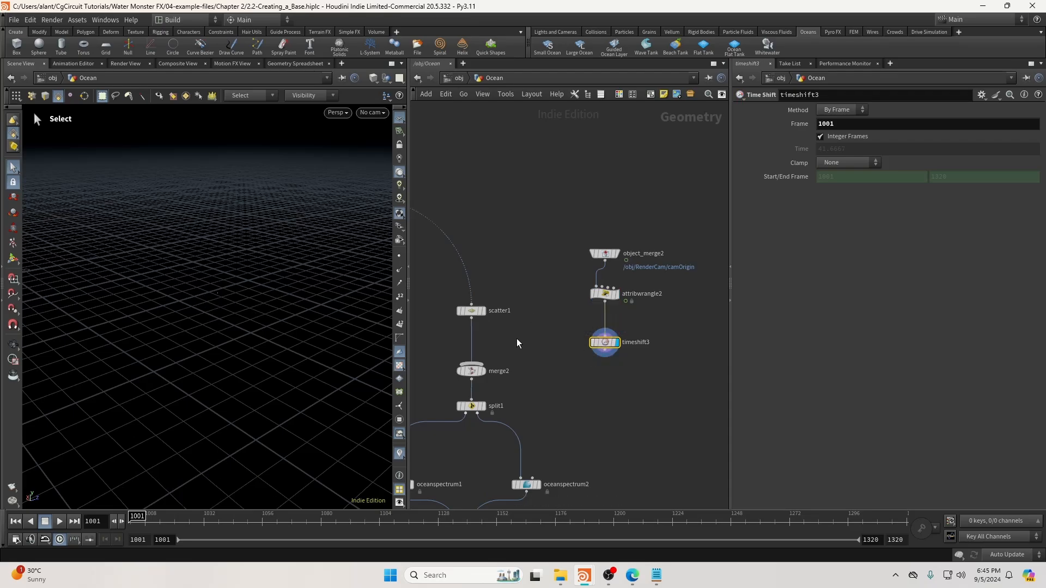
key("space")
left_click_drag(222, 293, 234, 295)
left_click_drag(573, 323, 656, 363)
middle_click_drag(631, 363, 637, 321)
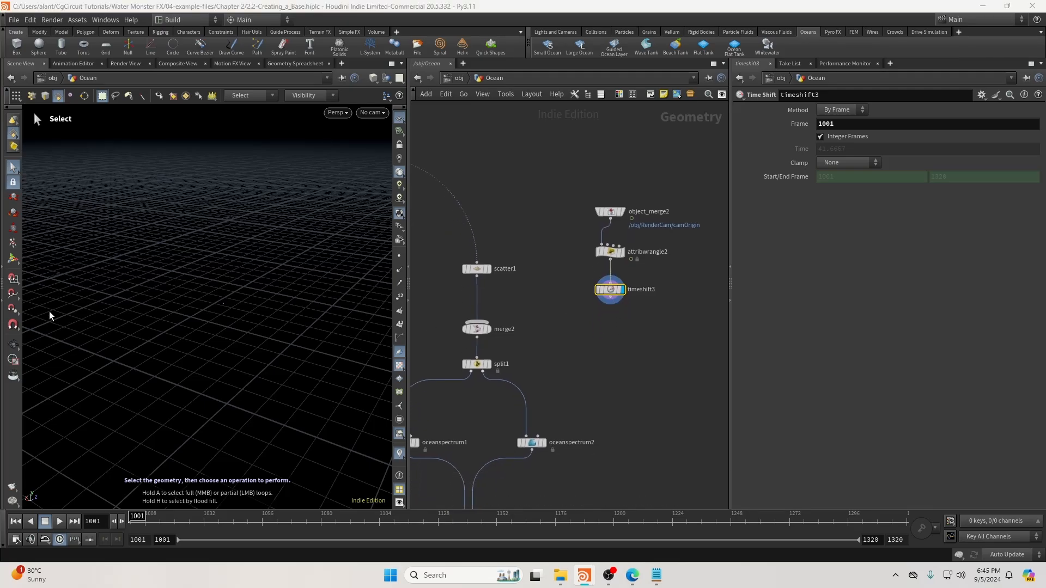
Add a Transform node (transform1) wired below timeshift3, replacing an accidental Trace node.
key("Tab")
type("tra")
key("Return")
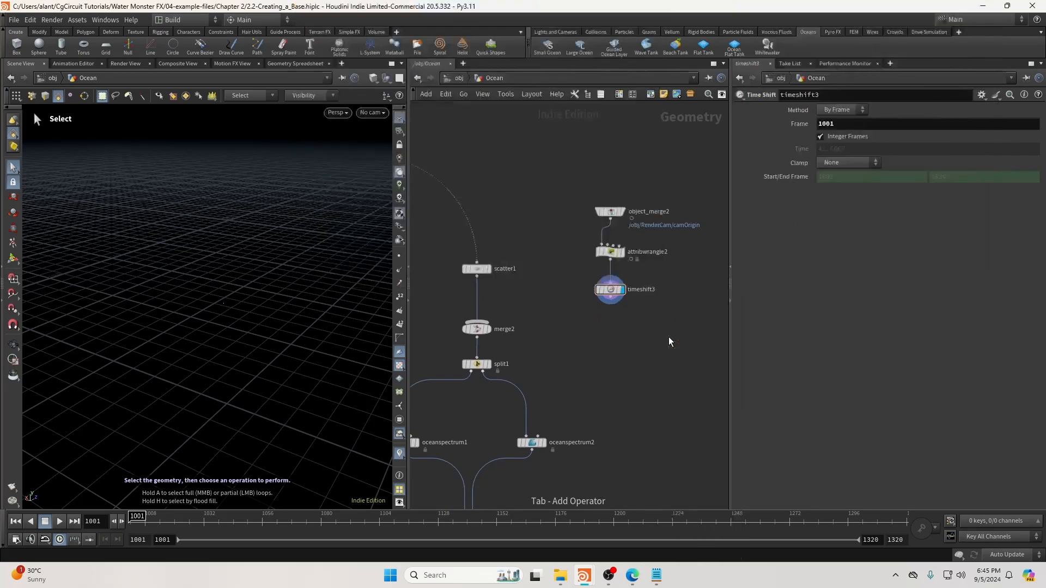
key("ctrl+z")
key("Tab")
type("tra")
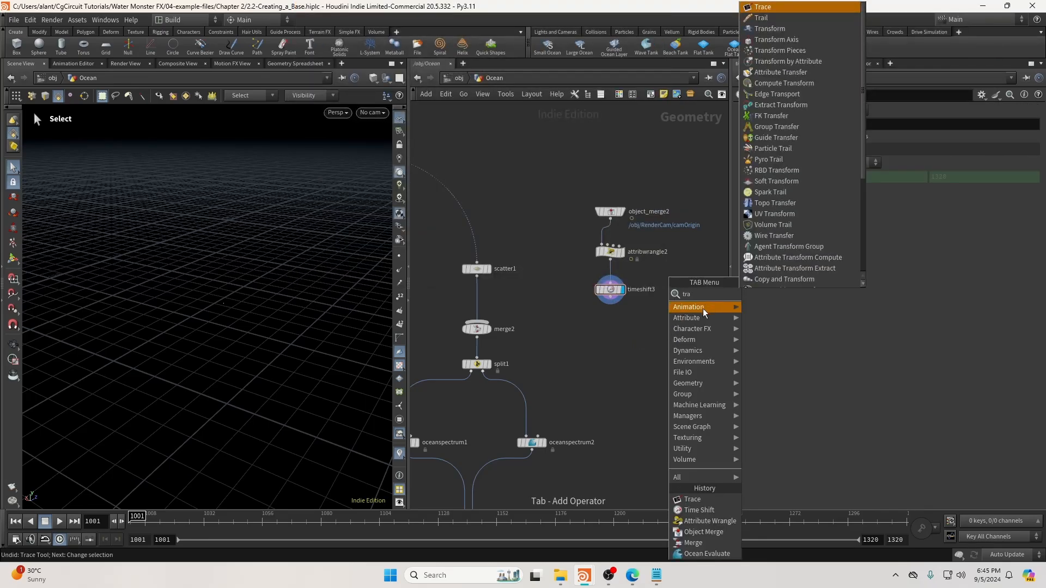
left_click(762, 29)
left_click(567, 352)
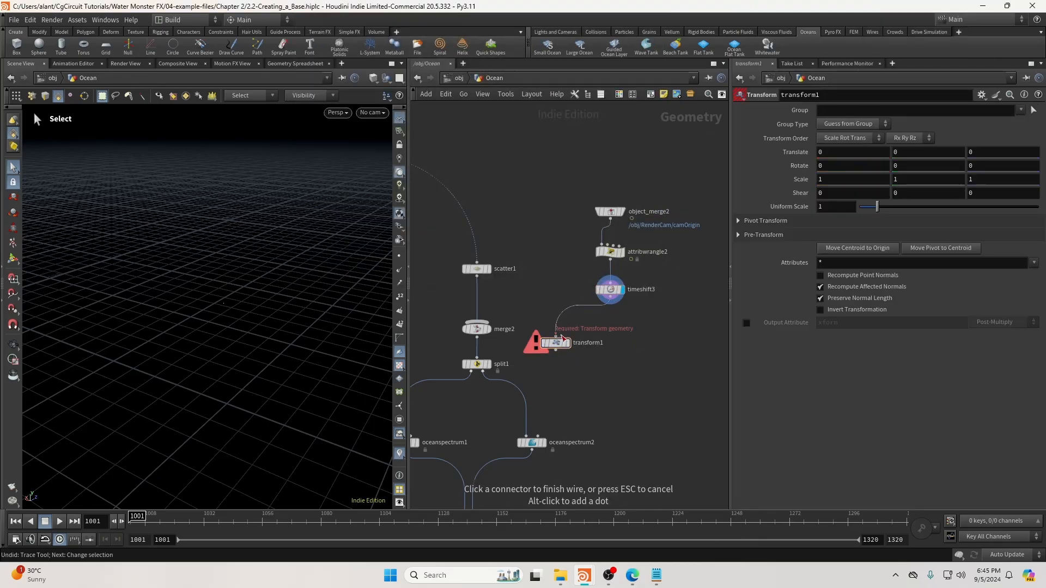
Add merge3, connect transform1 into it, and move the new nodes higher.
key("Tab")
type("erge")
key("Return")
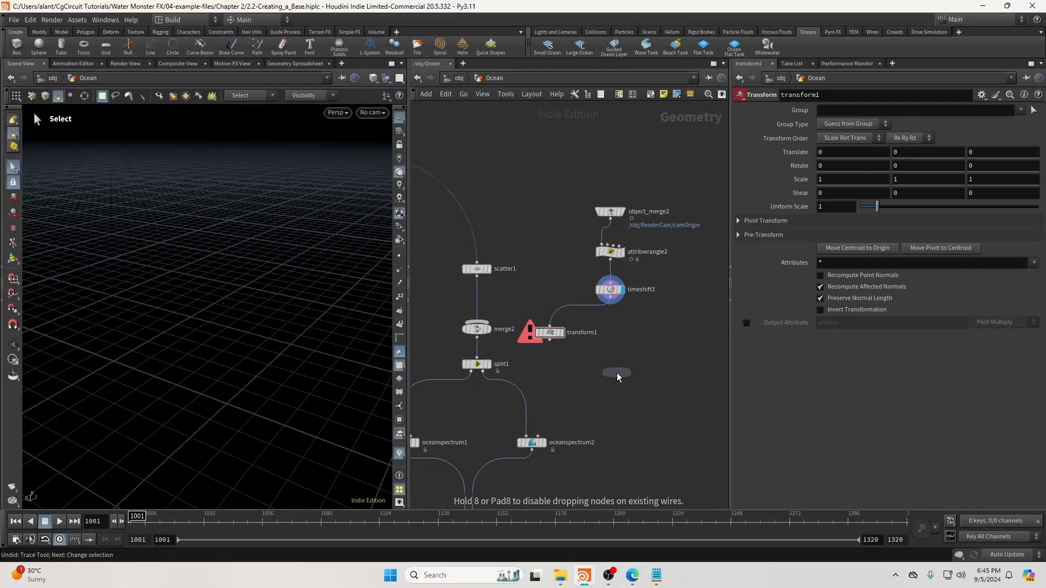
left_click(617, 374)
left_click(551, 340)
left_click(617, 366)
left_click_drag(571, 179, 647, 377)
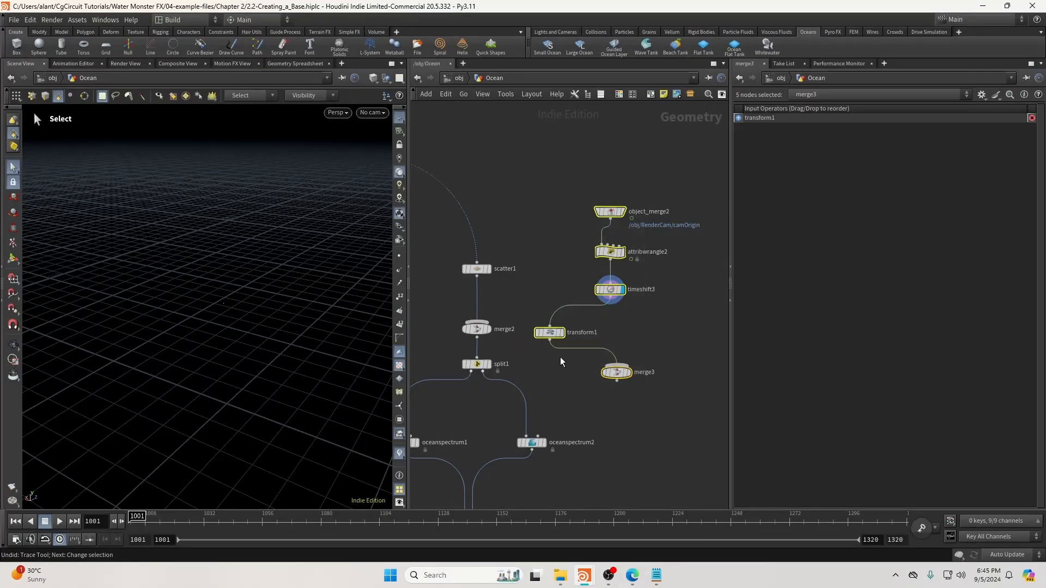
left_click_drag(555, 334, 560, 278)
left_click(645, 286)
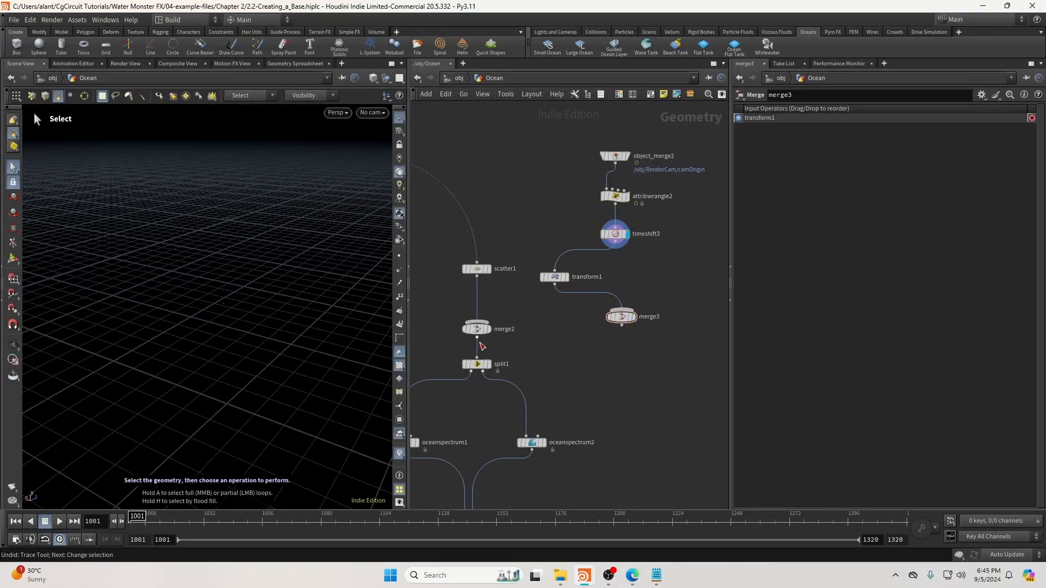
Set transform1's Z translation to 30.3 and display its result.
left_click(555, 277)
left_click(975, 152)
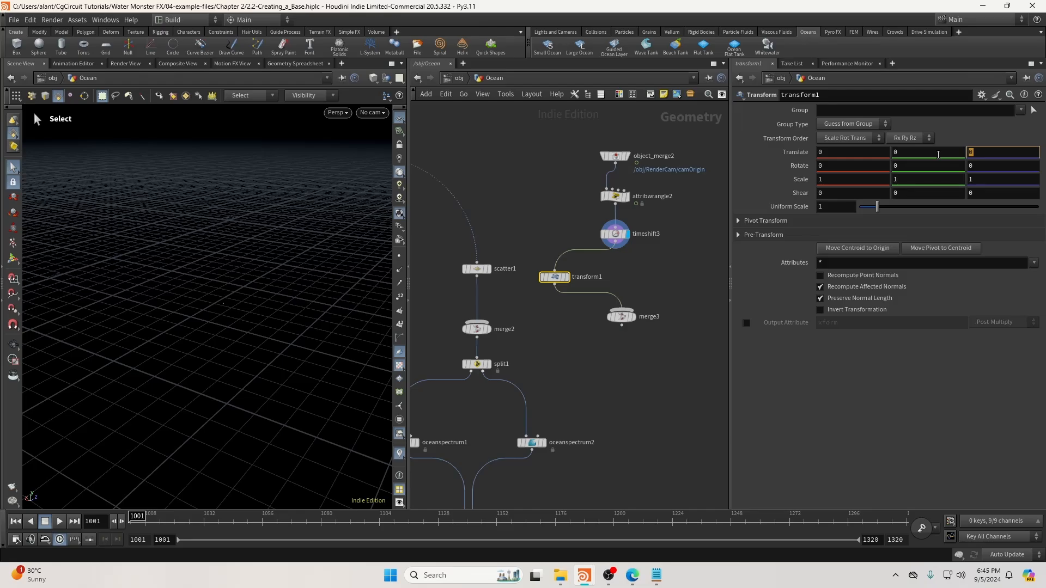
type("30.3")
key("Return")
left_click(567, 277)
Display viewport particles as Points instead of Pixels.
key("d")
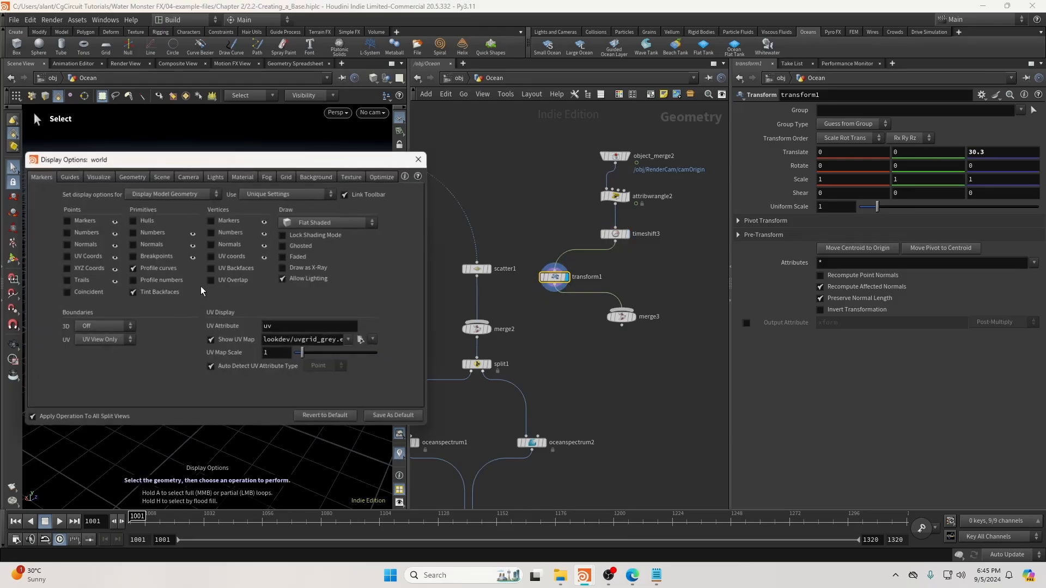
left_click(134, 178)
left_click(128, 329)
left_click(123, 341)
key("d")
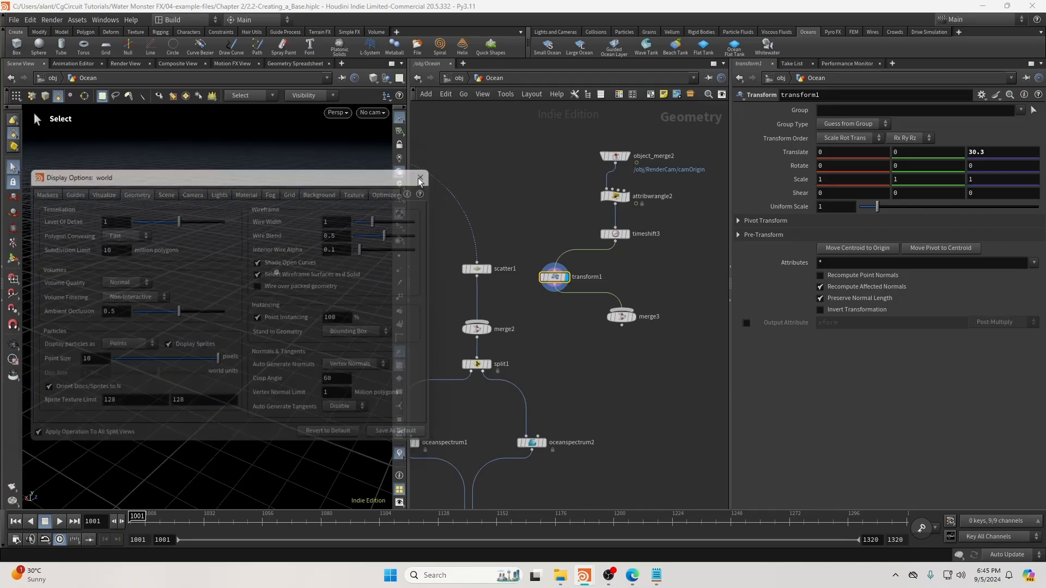
Duplicate transform1 as transform2 into merge3, translated X 41 and Z 25.
left_click_drag(555, 277, 665, 278, "alt")
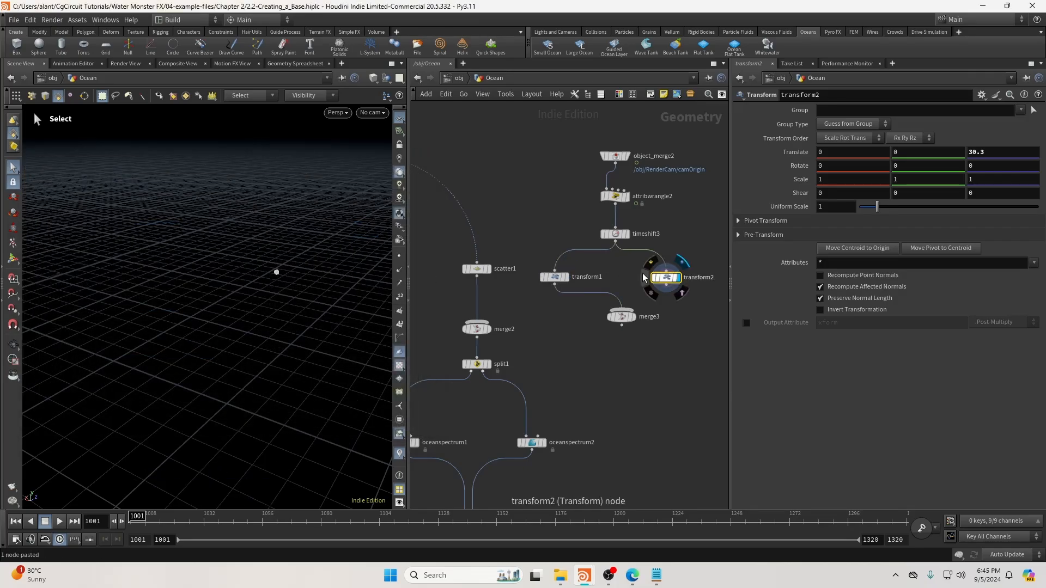
left_click(665, 286)
left_click(622, 311)
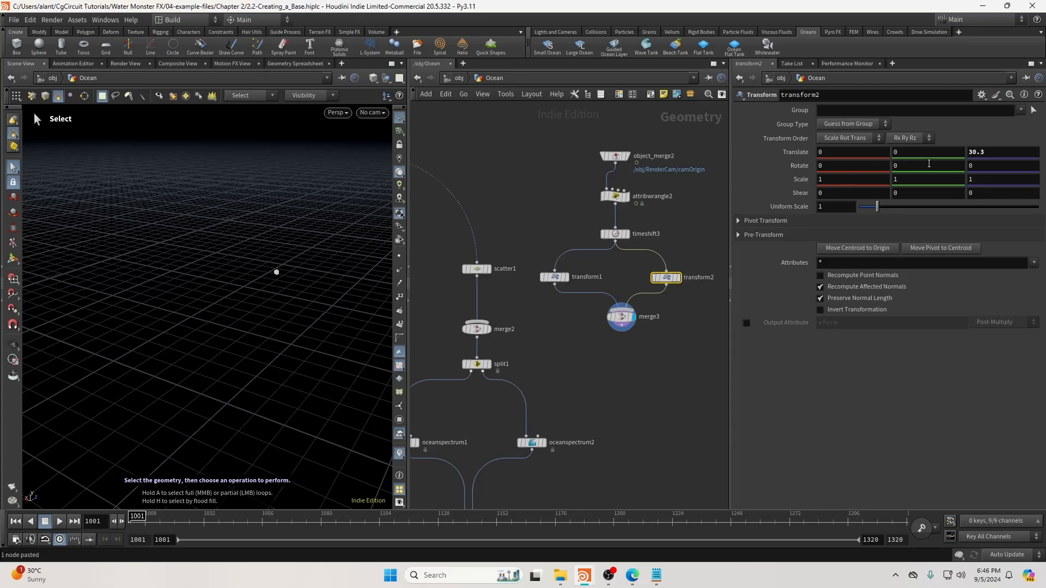
double_click(1010, 154)
type("25")
double_click(839, 153)
type("41")
left_click(685, 424)
Feed merge3 into merge2 and move merge2 and split1 lower.
middle_click_drag(565, 365, 566, 347)
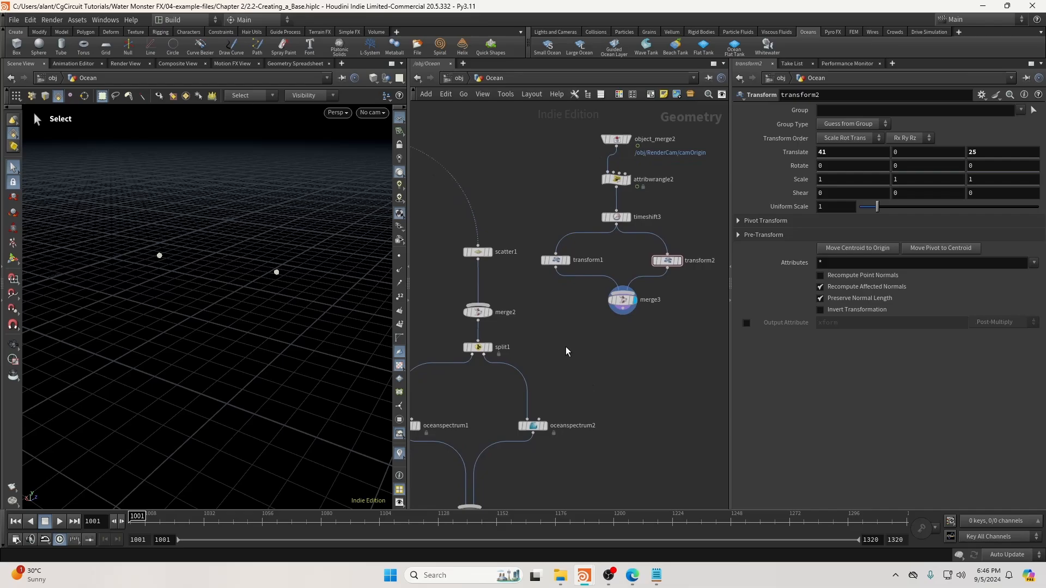
left_click_drag(622, 315, 478, 314)
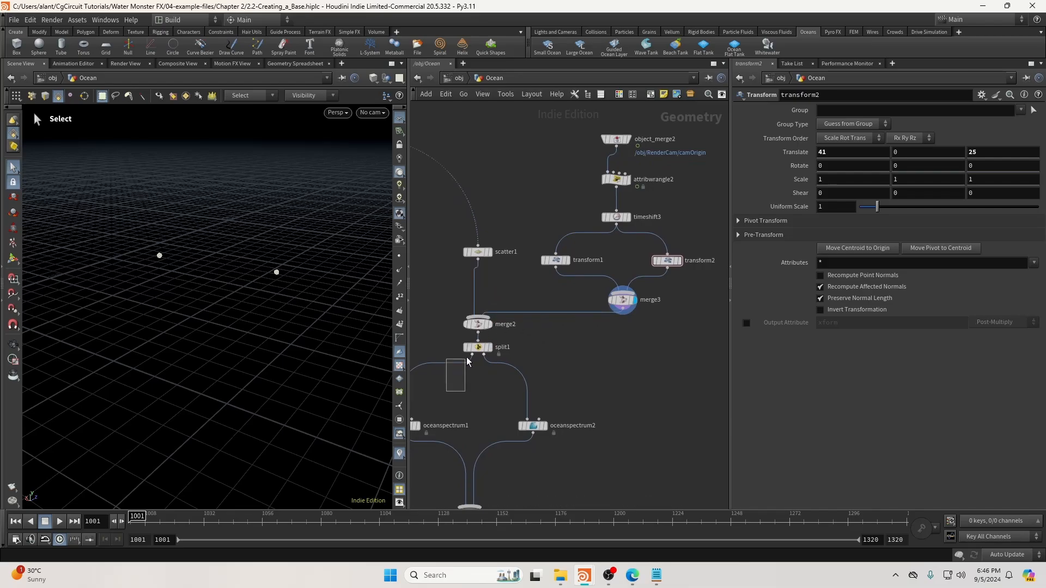
left_click_drag(467, 359, 490, 321)
left_click_drag(480, 328, 479, 354)
left_click(625, 343)
middle_click_drag(627, 342, 631, 334)
Display oceanevaluate1 and orbit around the evaluated ocean surface.
scroll(576, 358, "down", 4)
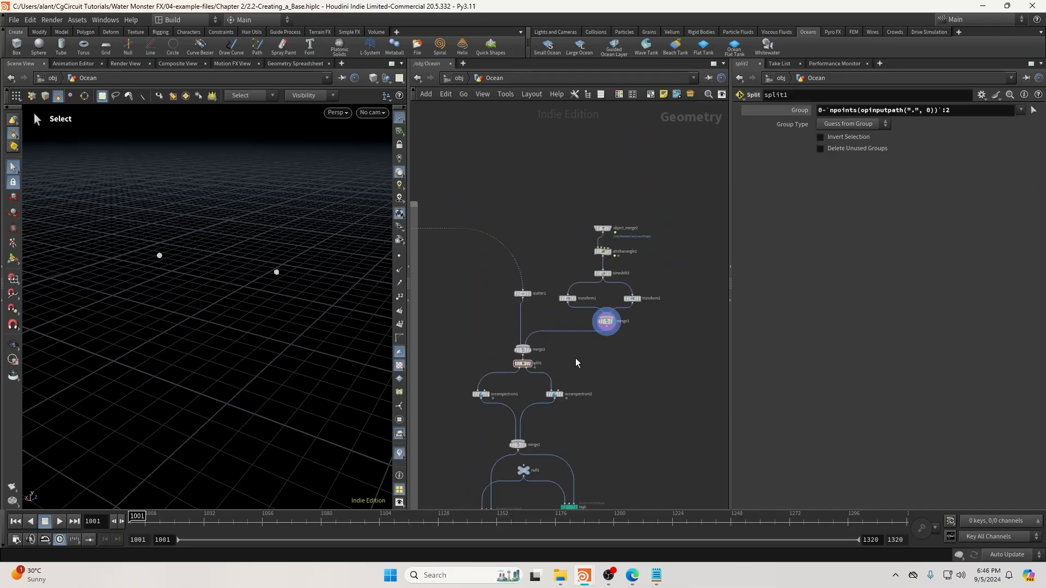
middle_click_drag(553, 502, 601, 282)
scroll(514, 404, "up", 4)
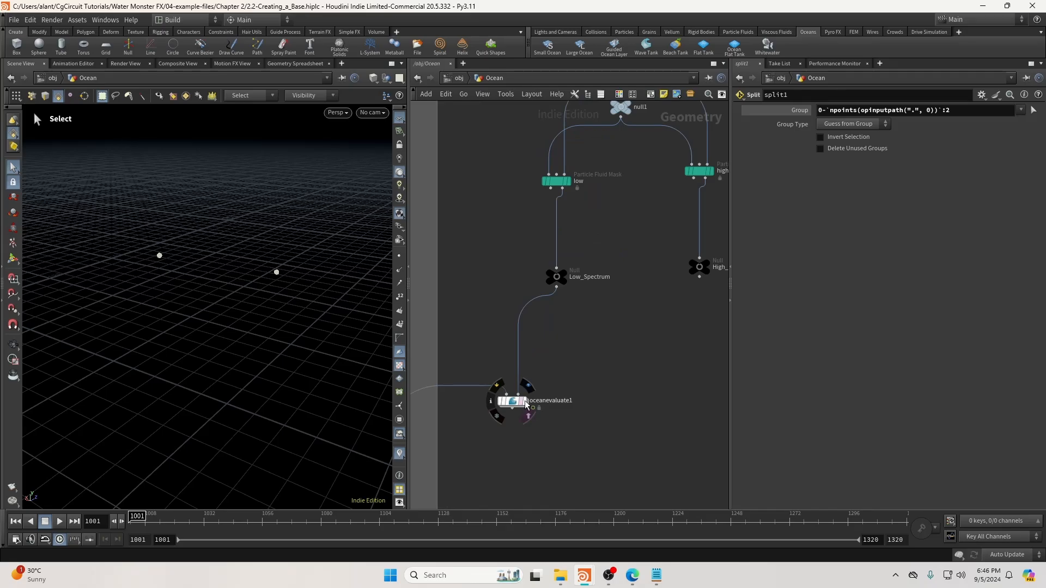
left_click(524, 404)
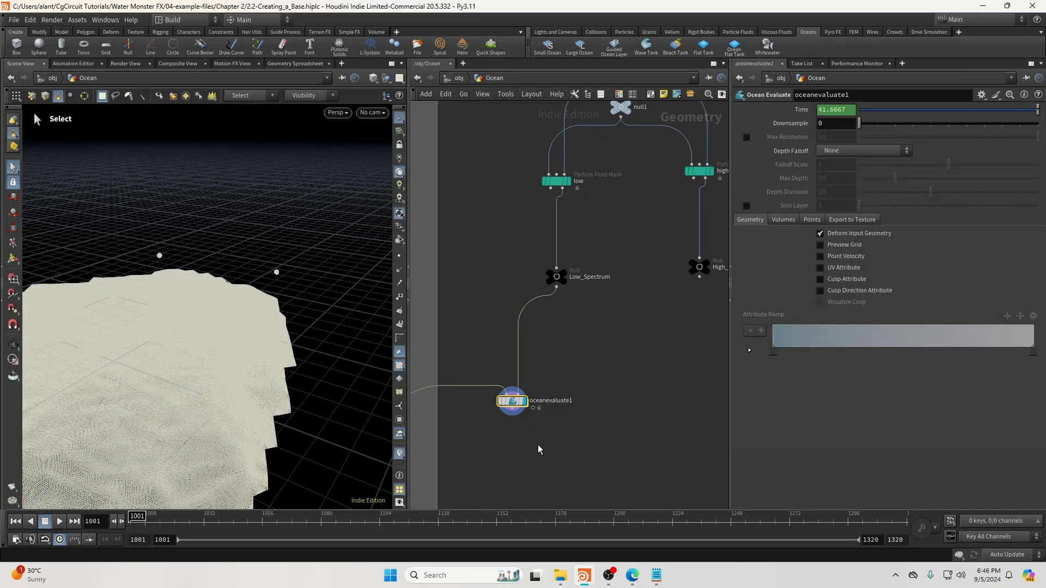
left_click_drag(213, 347, 266, 288, "alt")
Delete the merge3-to-merge2 wire, begin rewiring merge3, and frame the whole Ocean network.
scroll(643, 267, "down", 4)
middle_click_drag(651, 228, 576, 403)
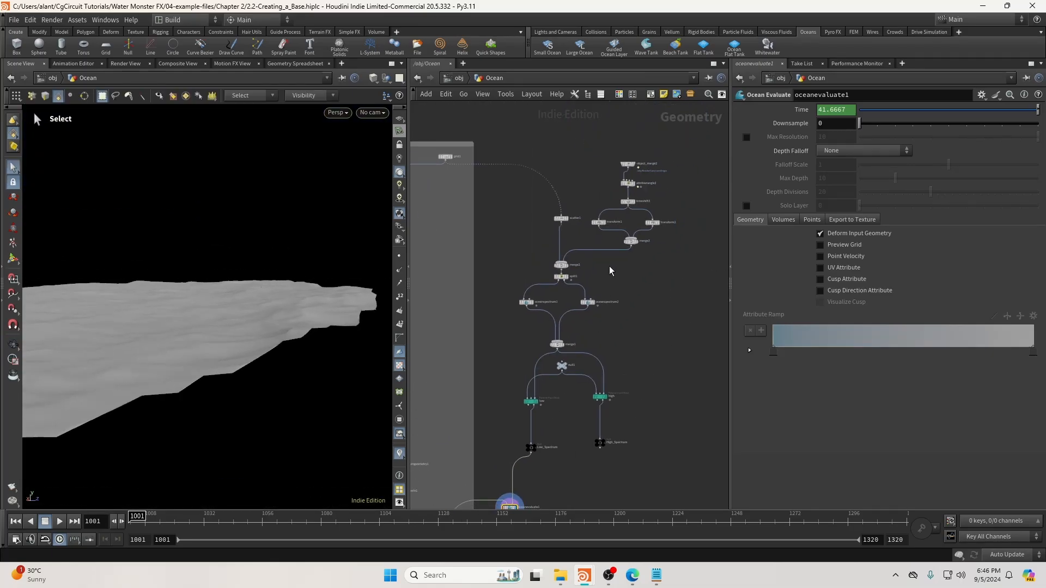
scroll(609, 267, "up", 4)
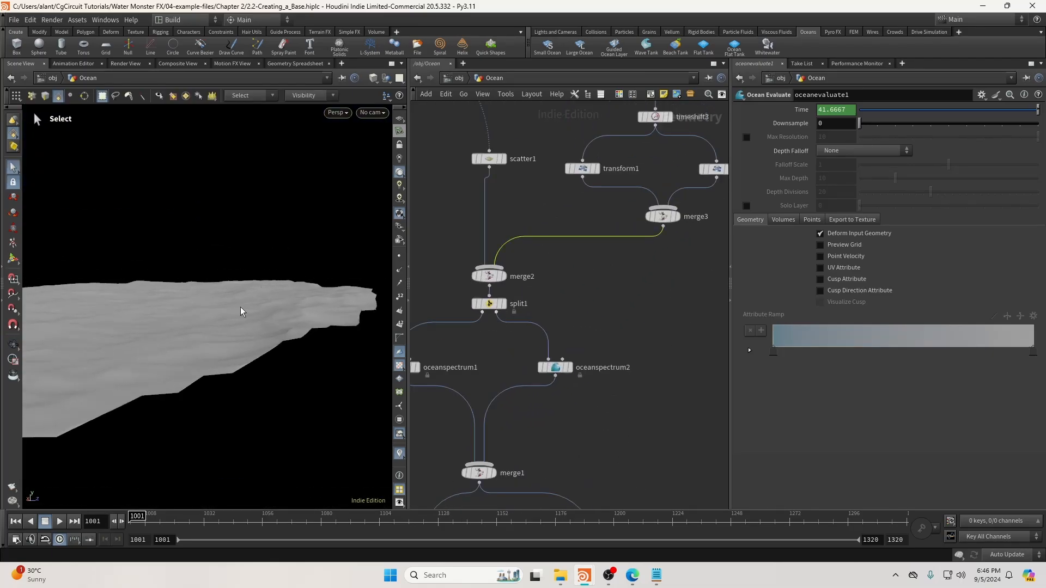
key("Delete")
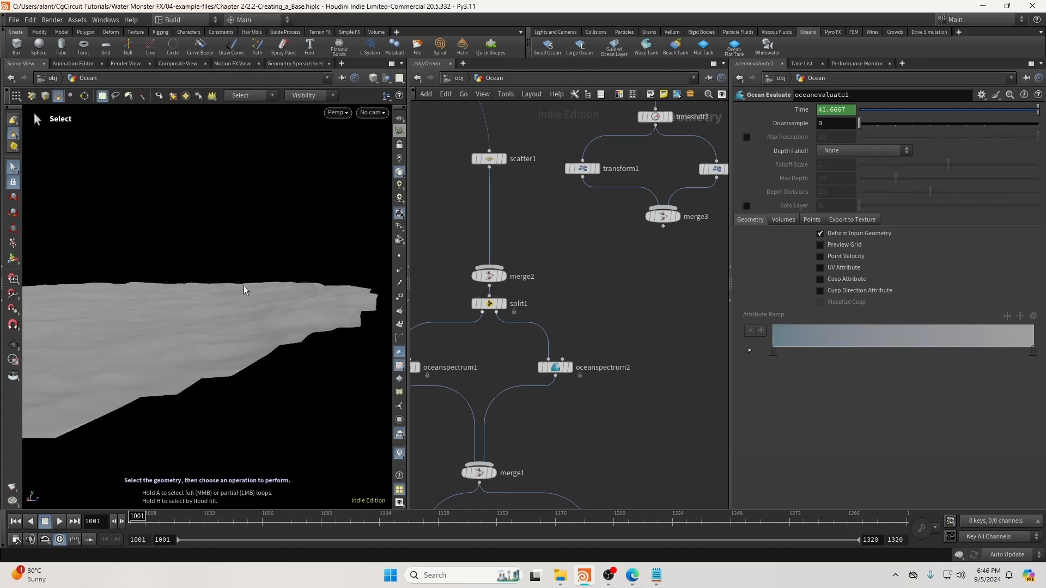
left_click_drag(245, 291, 374, 303)
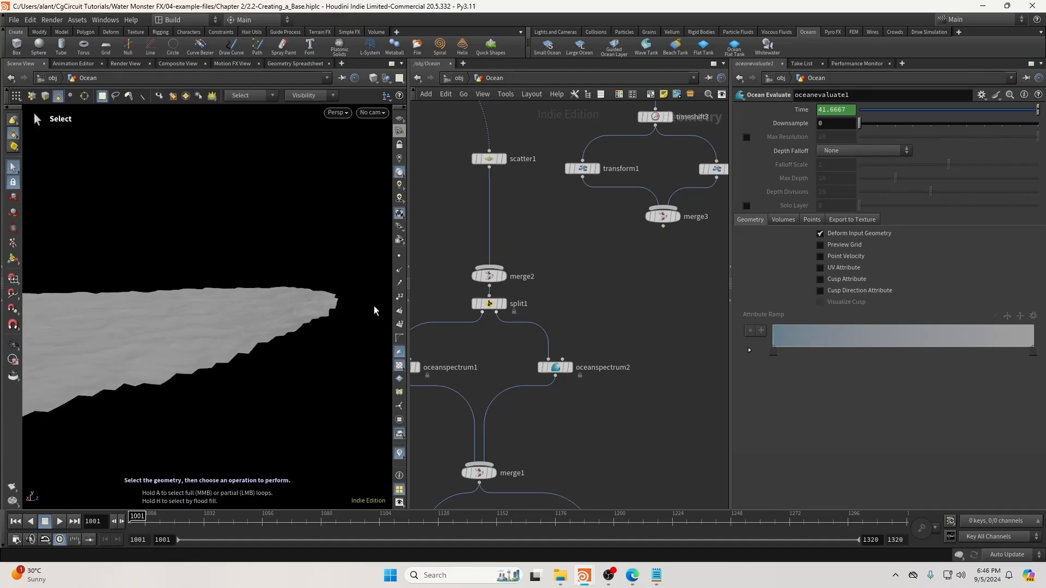
left_click(662, 225)
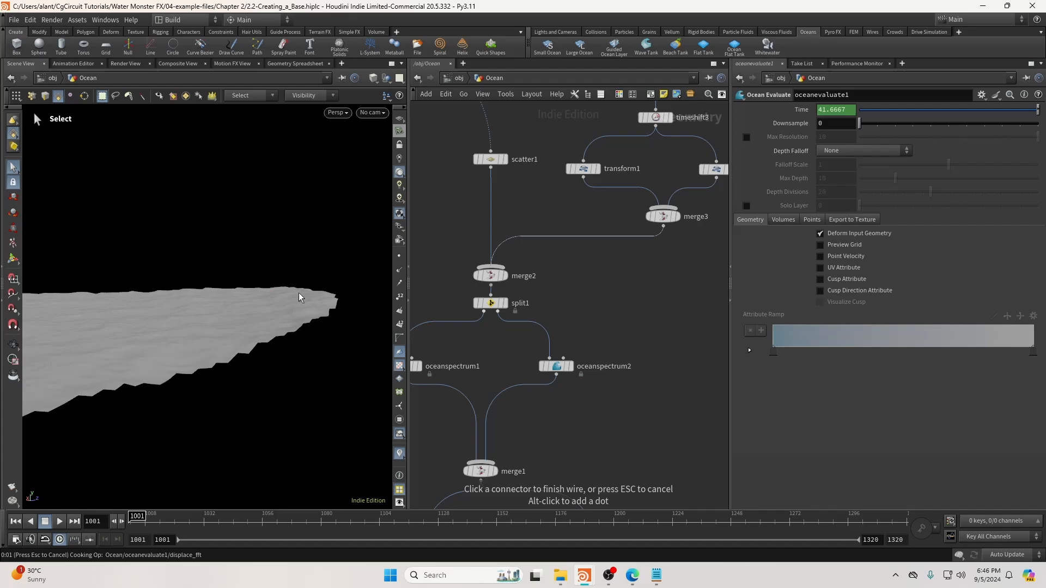
left_click_drag(244, 310, 303, 292)
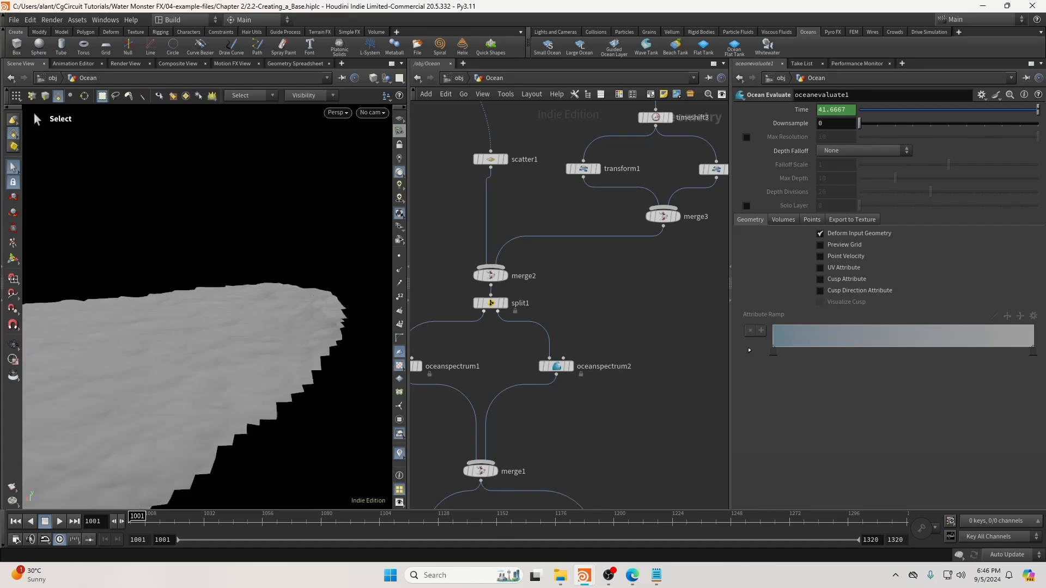
key("h")
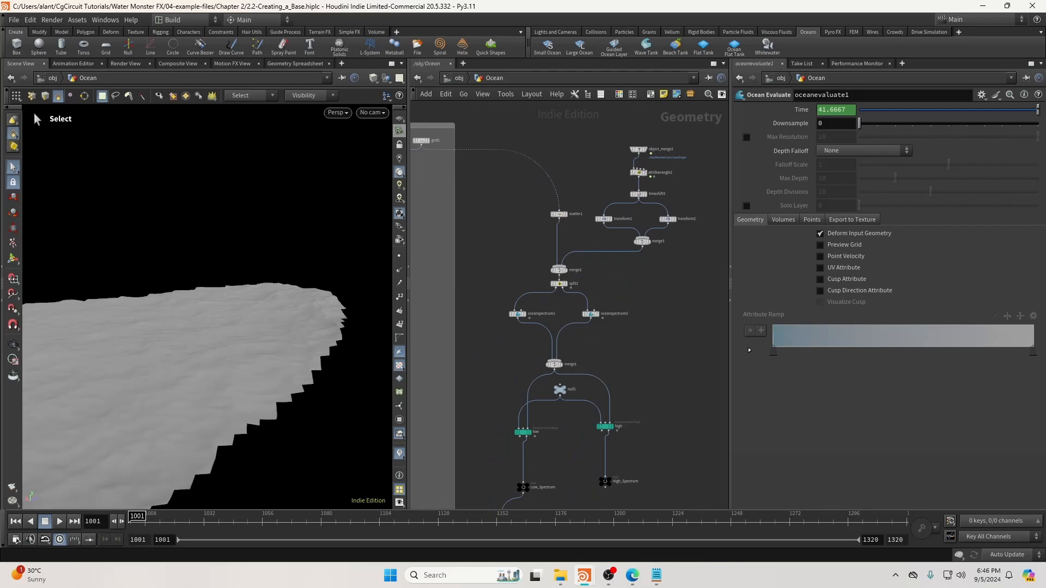
Add a File Cache node named Low_Spectrum under the low branch.
middle_click_drag(681, 389, 715, 293)
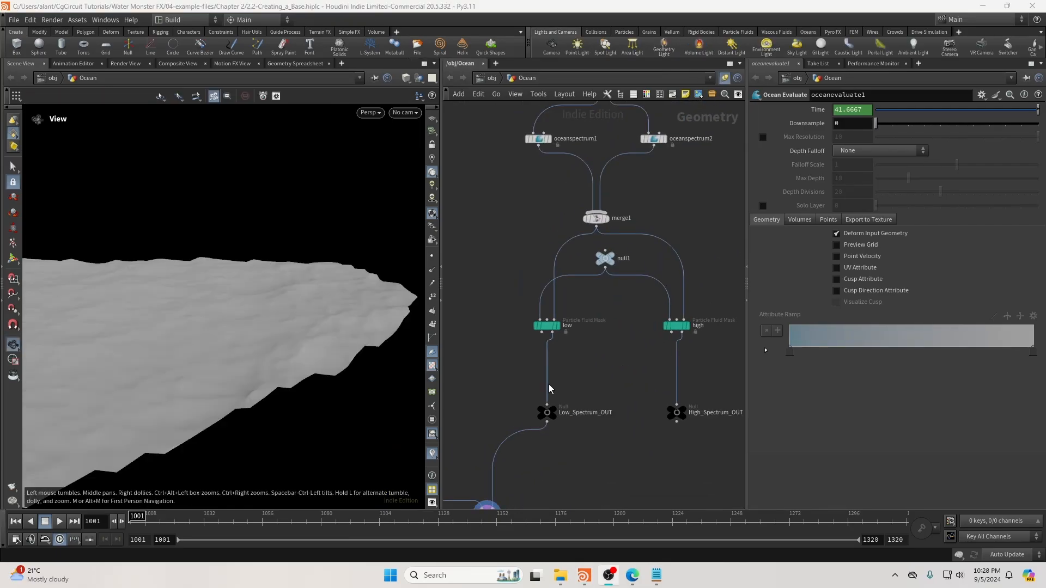
key("Tab")
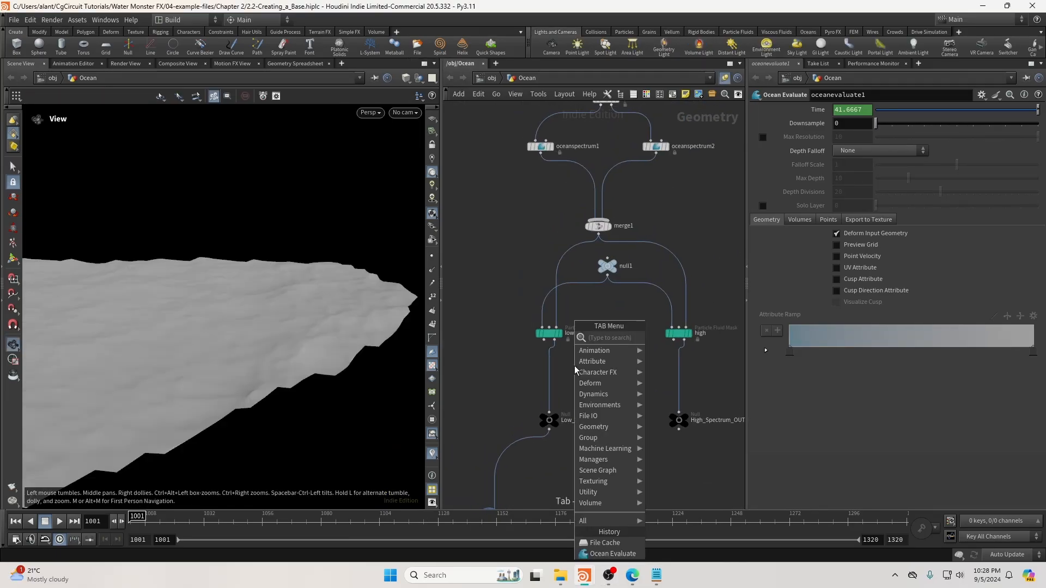
type("filec")
key("Return")
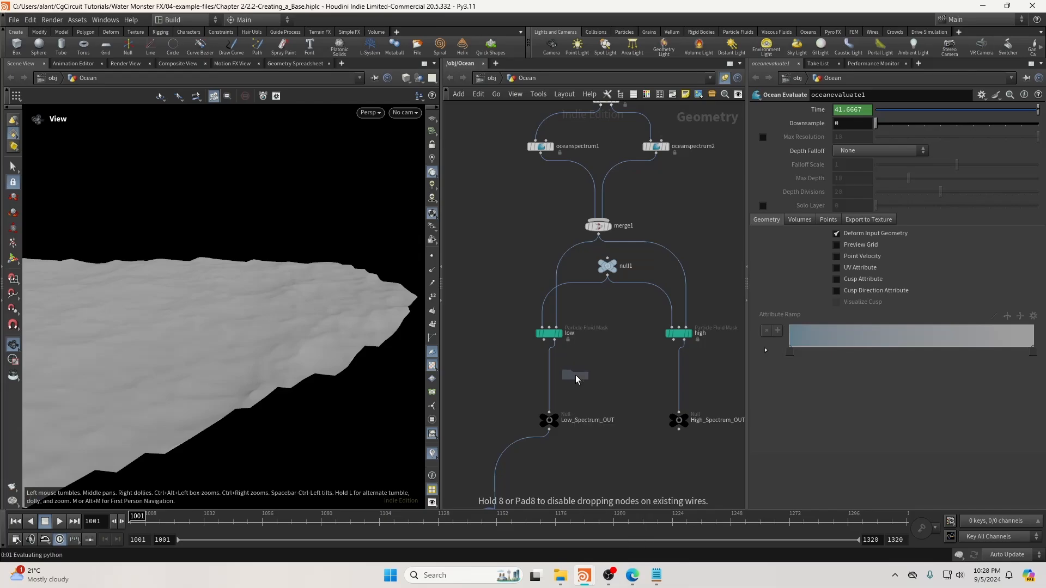
left_click(575, 374)
scroll(577, 376, "up", 3)
double_click(619, 391)
type("Low")
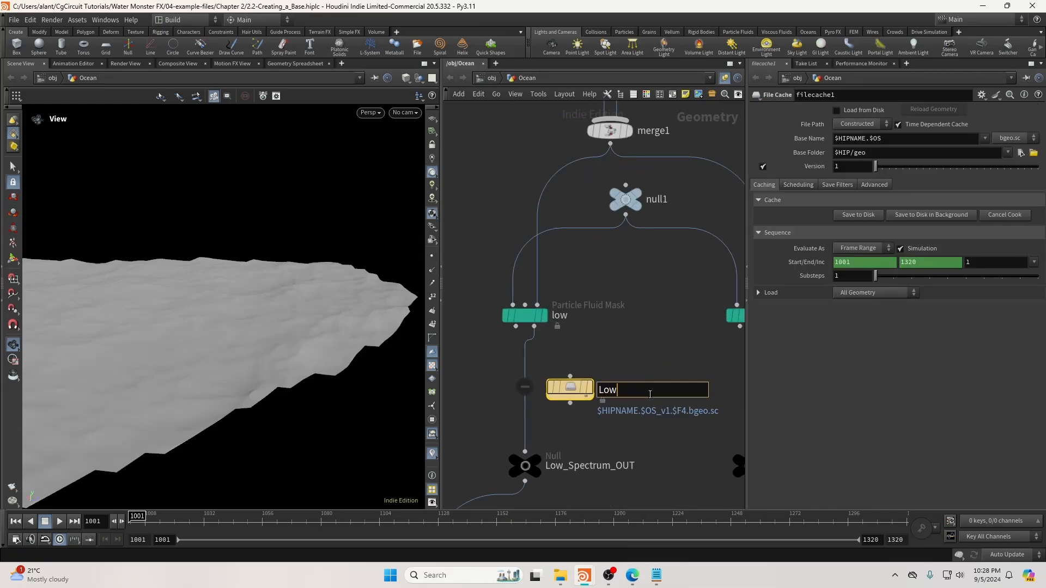
type("_Spectrum_um")
key("Return")
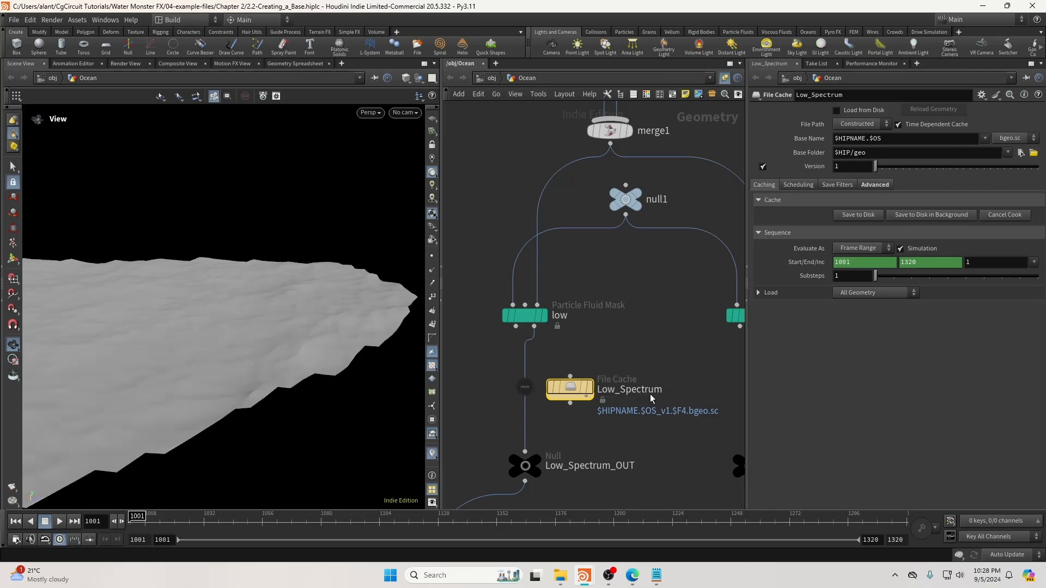
Make Low_Spectrum non-time-dependent with base name $OS, wire it before Low_Spectrum_OUT, and save to disk.
left_click(898, 124)
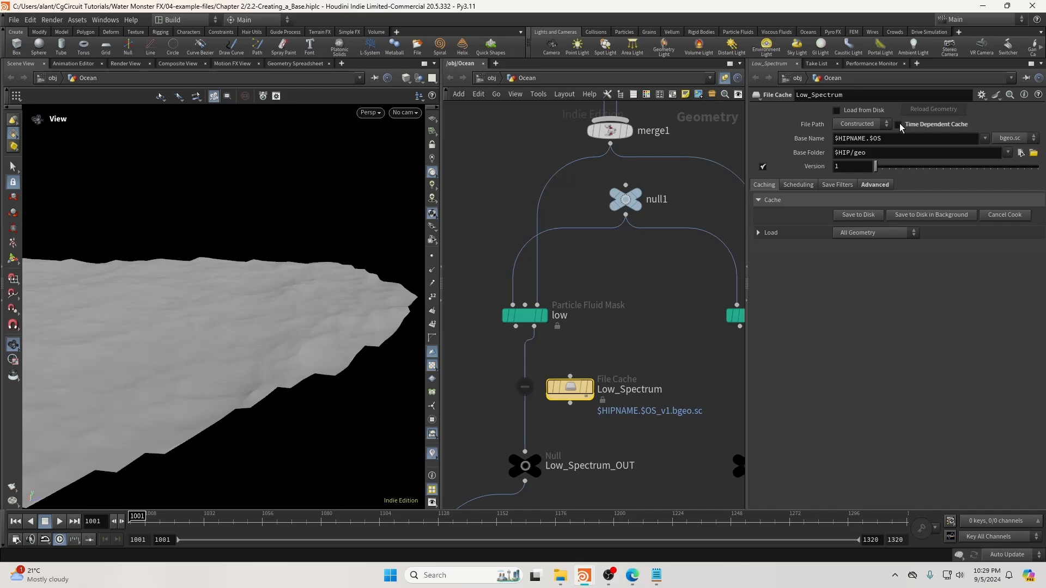
left_click(985, 138)
left_click(983, 147)
left_click(570, 376)
left_click(534, 326)
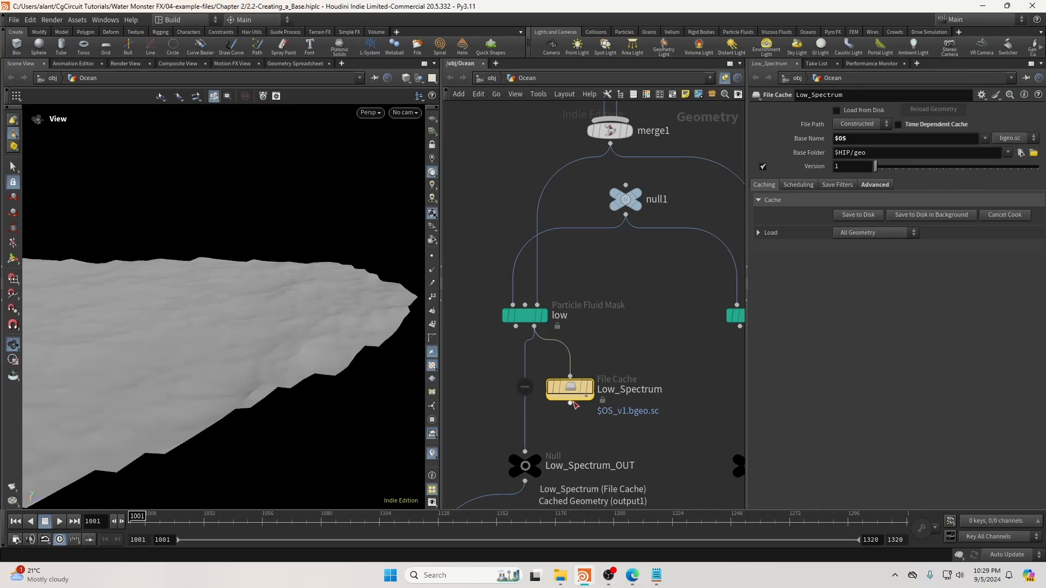
left_click(571, 403)
left_click(527, 450)
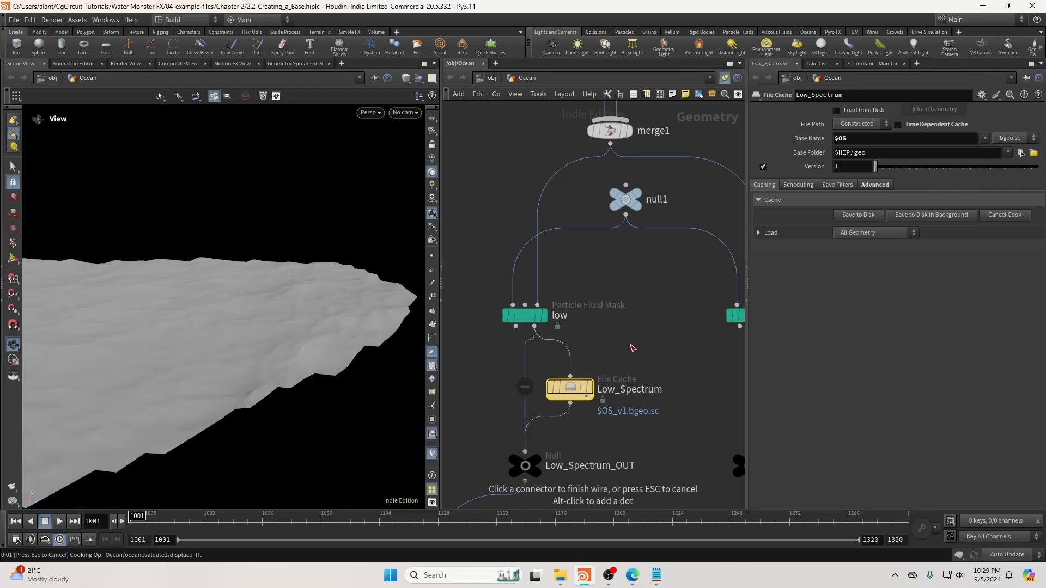
left_click_drag(580, 394, 535, 393)
left_click(853, 215)
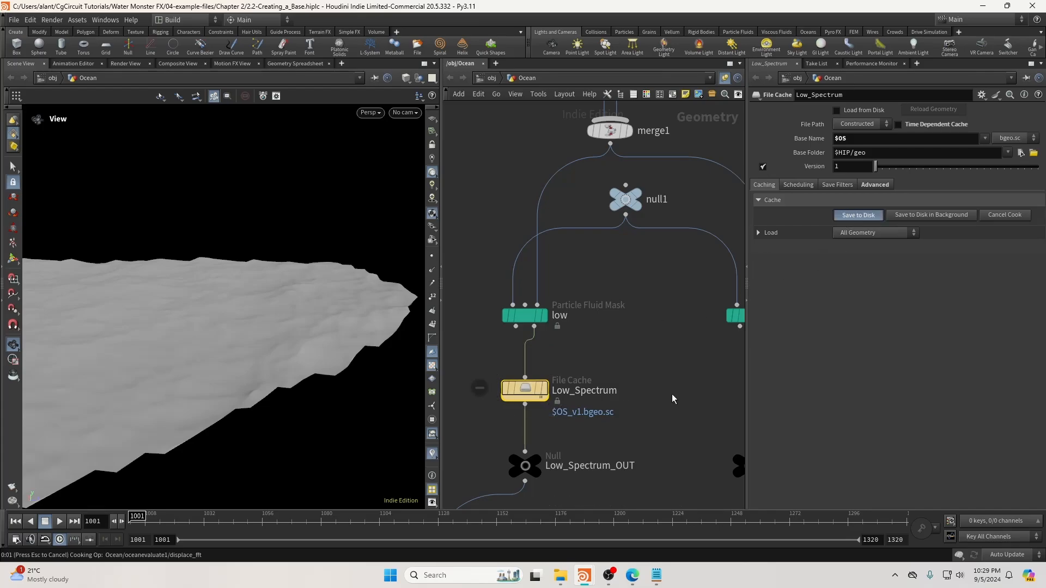
Add a second File Cache under the high branch, non-time-dependent with base name $OS.
middle_click_drag(672, 392, 593, 397)
key("Tab")
type("filec")
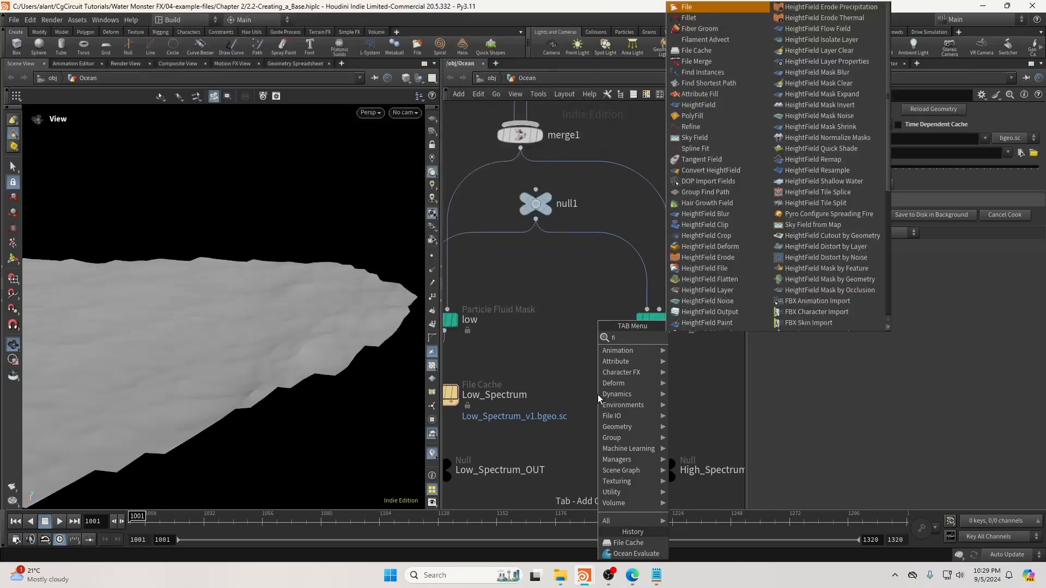
key("Return")
left_click(597, 397)
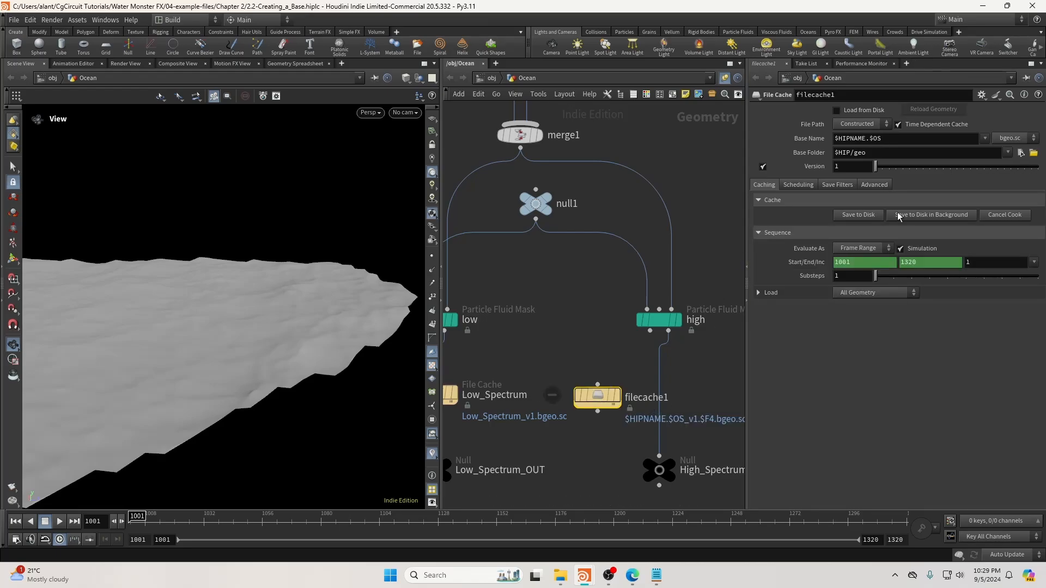
left_click(898, 124)
left_click(985, 139)
left_click(930, 183)
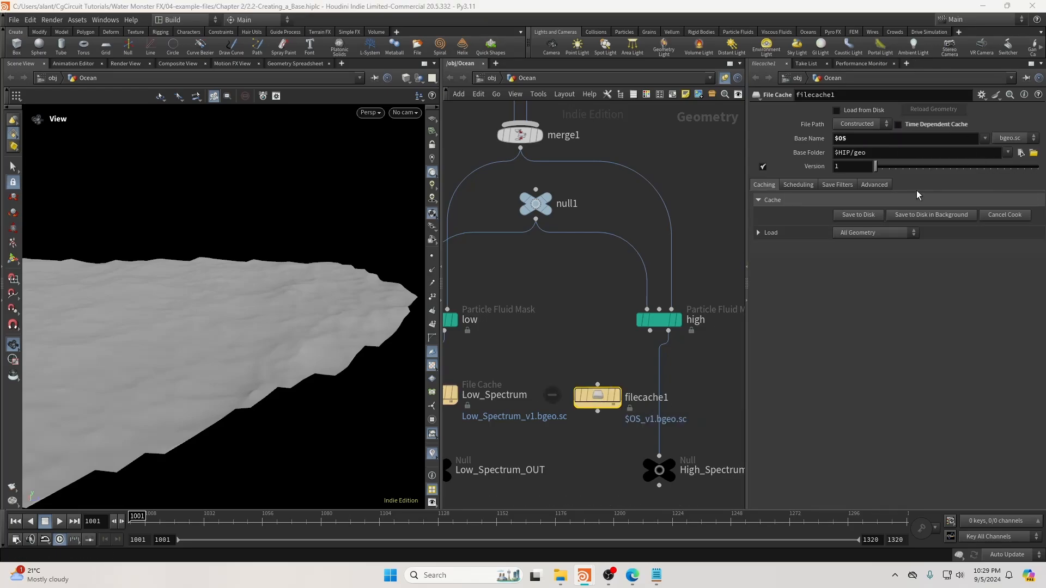
Rename it High_Spectrum, insert it before the high output, and save to disk.
left_click(646, 397)
double_click(647, 398)
type("High")
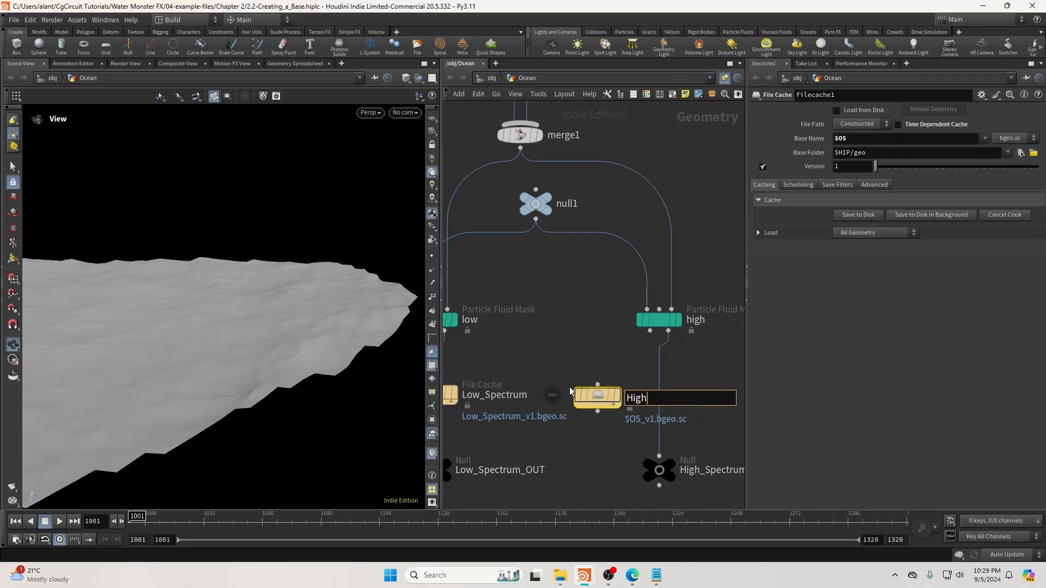
type("_Specrtruimm")
key("Return")
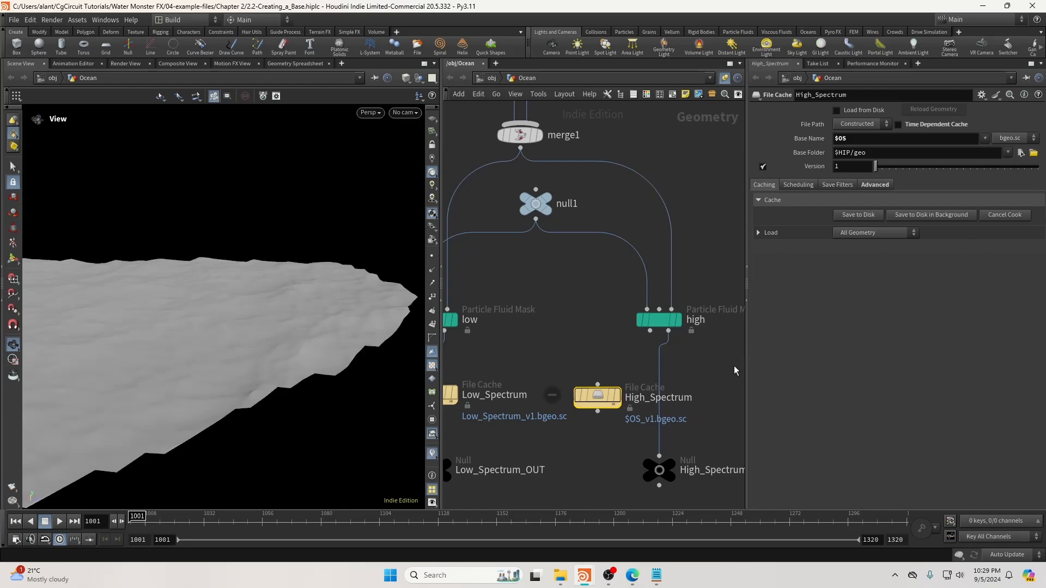
left_click_drag(604, 408, 666, 402)
left_click(862, 218)
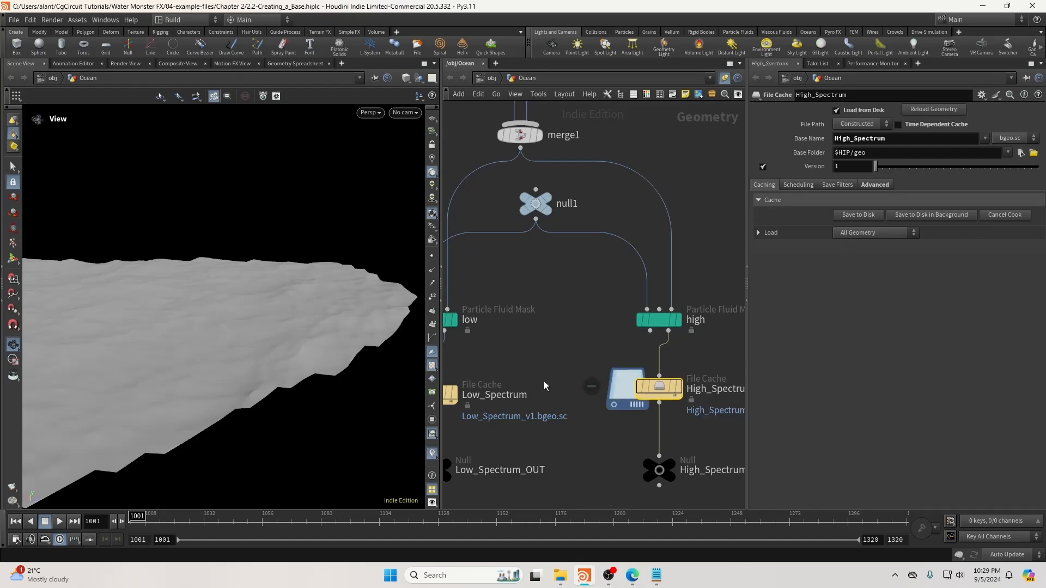
Delete the oceanevaluate1 node and select Low_Spectrum_OUT.
scroll(544, 380, "down", 4)
middle_click_drag(525, 445, 601, 398)
left_click_drag(550, 436, 504, 470)
key("Delete")
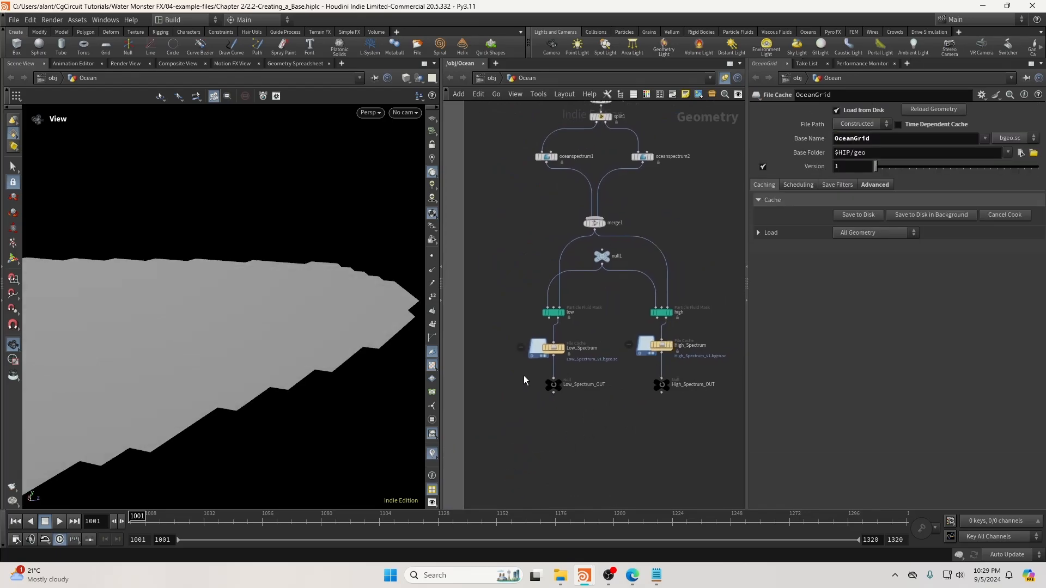
left_click(553, 384)
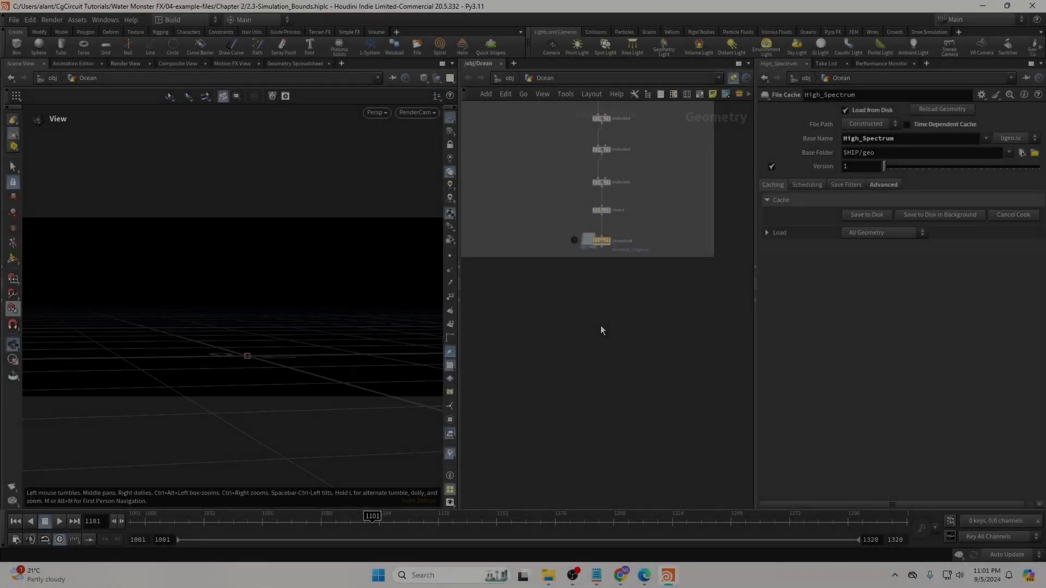
scroll(603, 327, "up", 3)
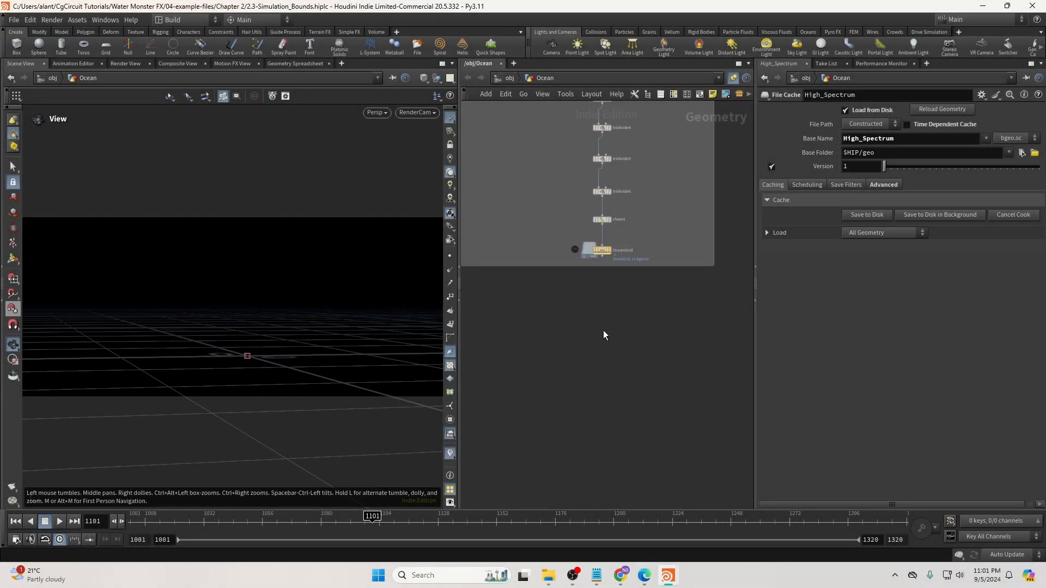
middle_click_drag(596, 329, 606, 318)
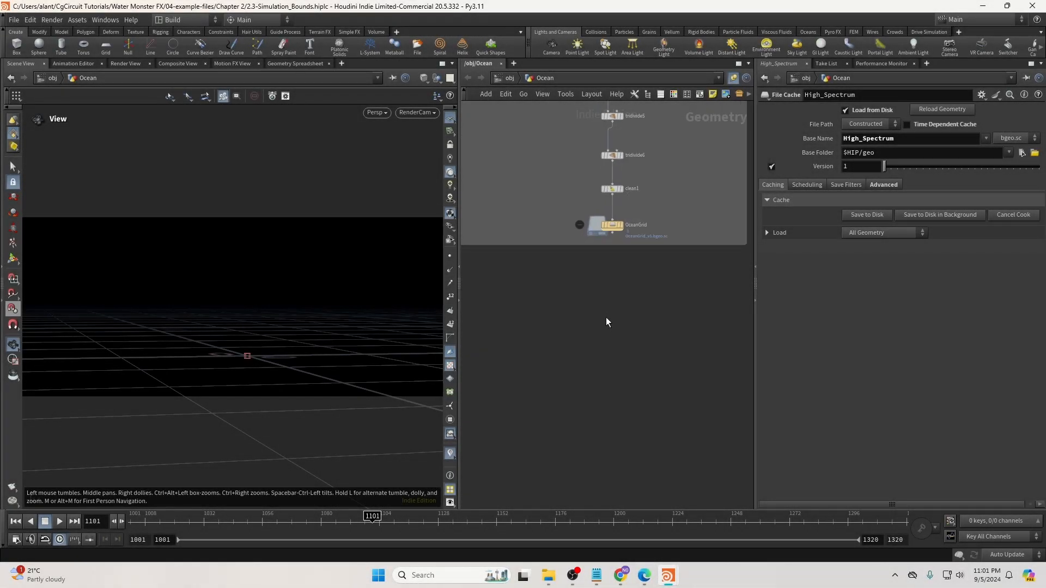
left_click(609, 234)
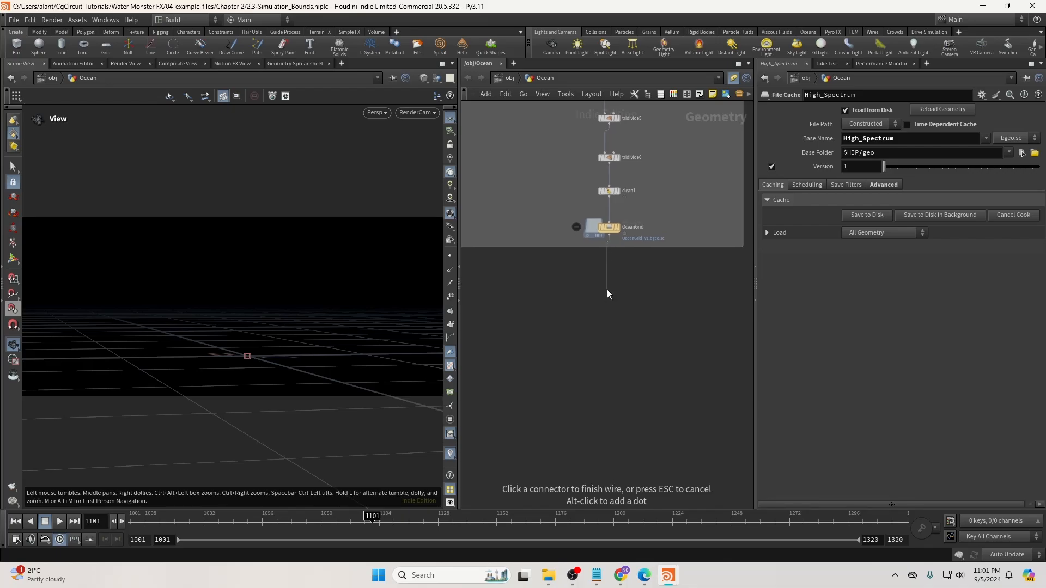
left_click(606, 325)
type("split")
key("Return")
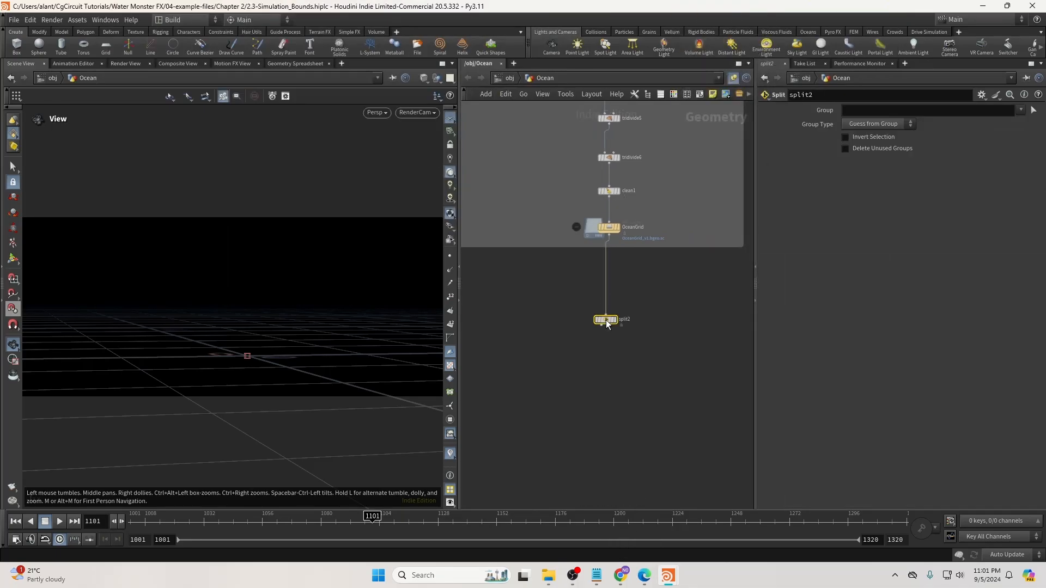
left_click(872, 111)
type("@dist<")
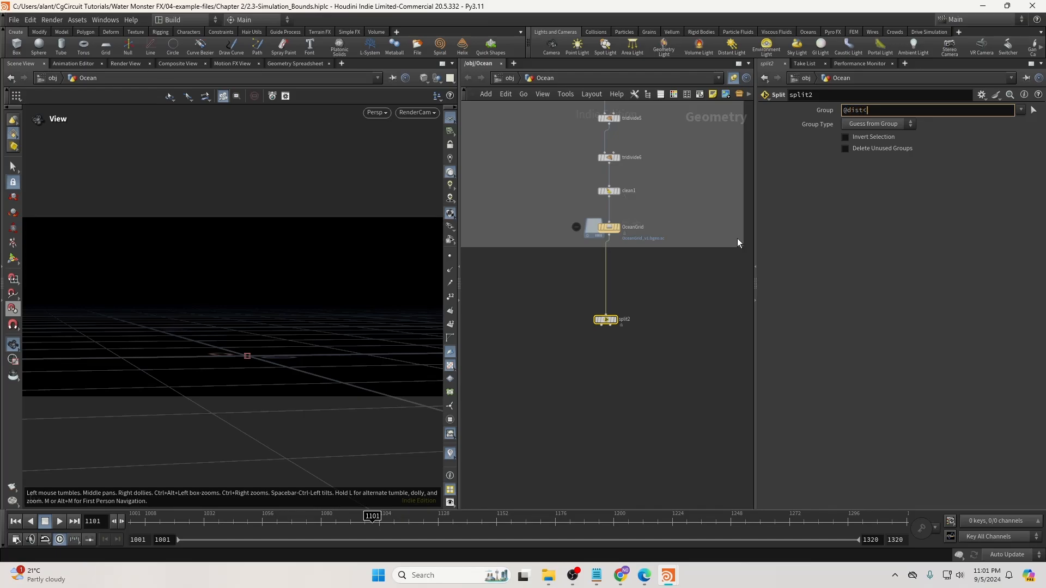
type("1400")
key("Return")
mouse_move(611, 323)
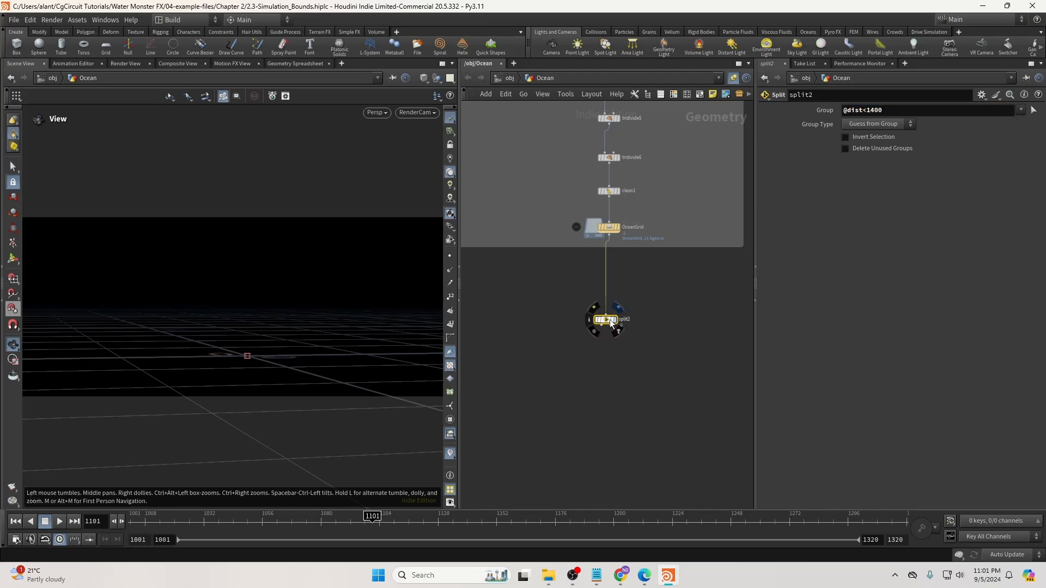
left_click_drag(241, 360, 71, 336)
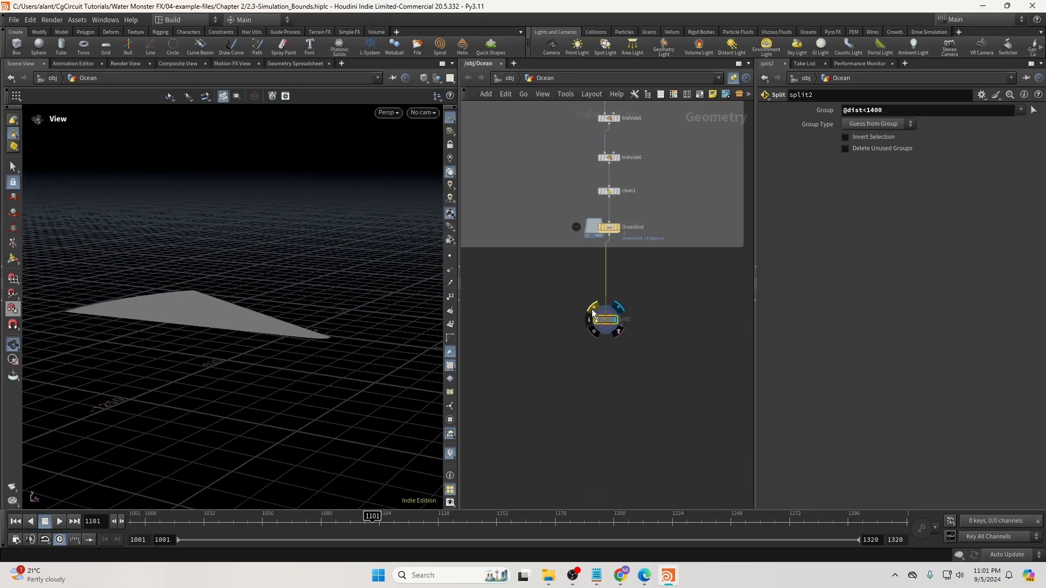
Un-bypass split2 and add a Null node below it.
left_click(592, 311)
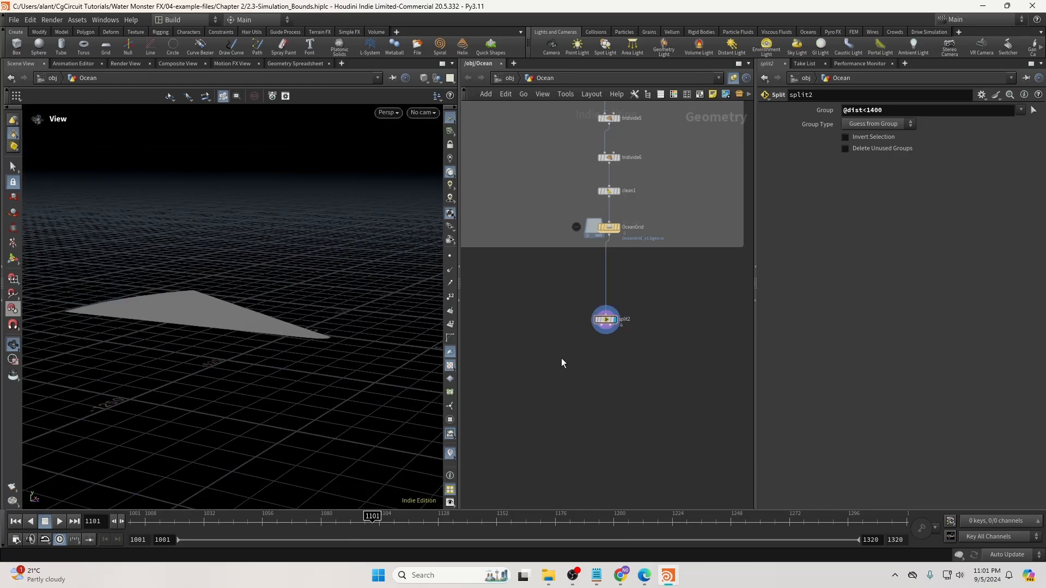
middle_click_drag(563, 357, 596, 321)
key("Tab")
type("null")
key("Return")
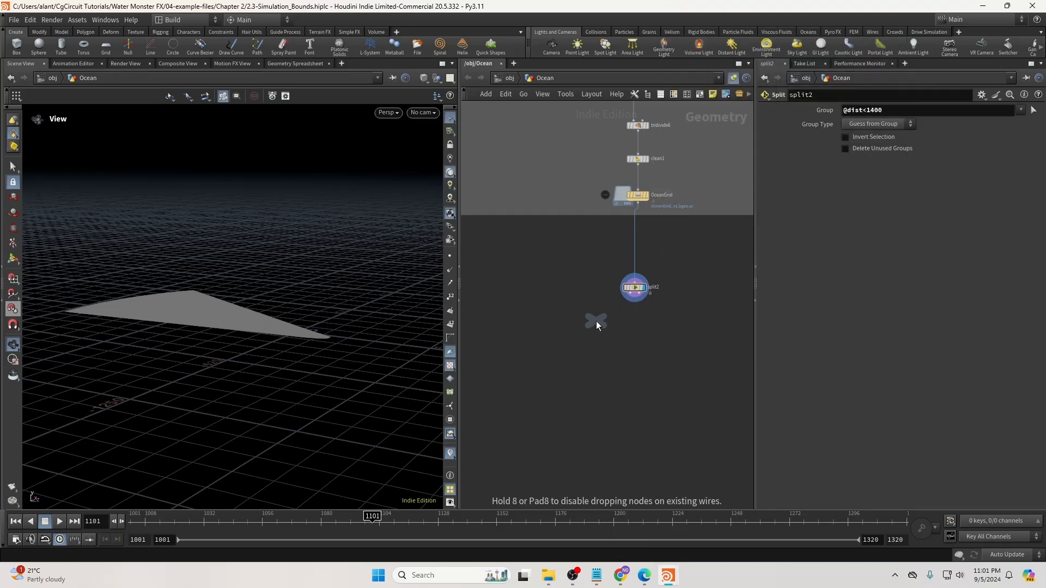
left_click(588, 341)
Duplicate the null, wire split2's two outputs into both nulls, and name the first Ocean_Near.
key("ctrl+c")
key("ctrl+v")
key("c")
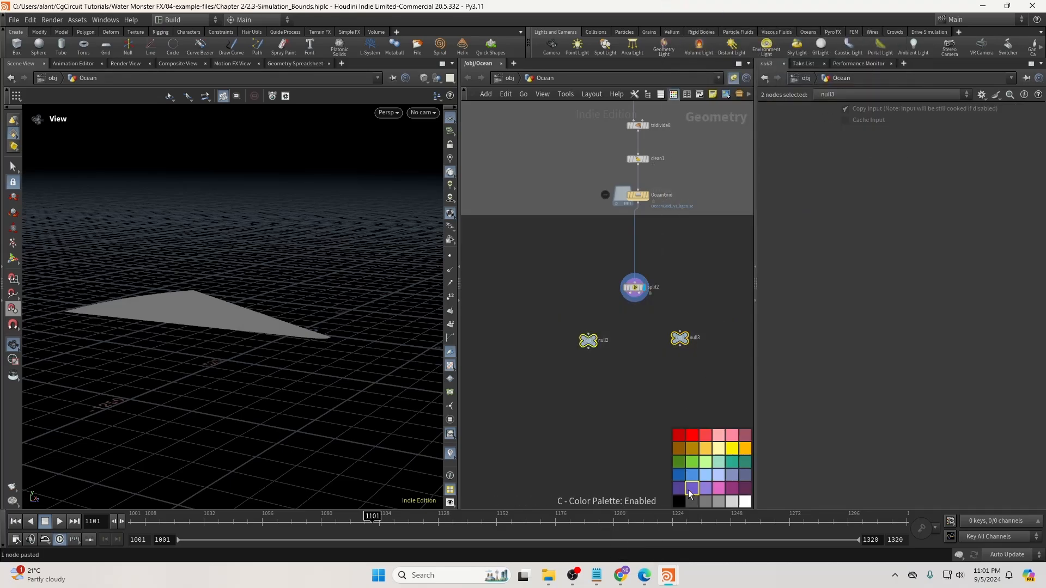
left_click(642, 358)
left_click_drag(631, 293, 680, 332)
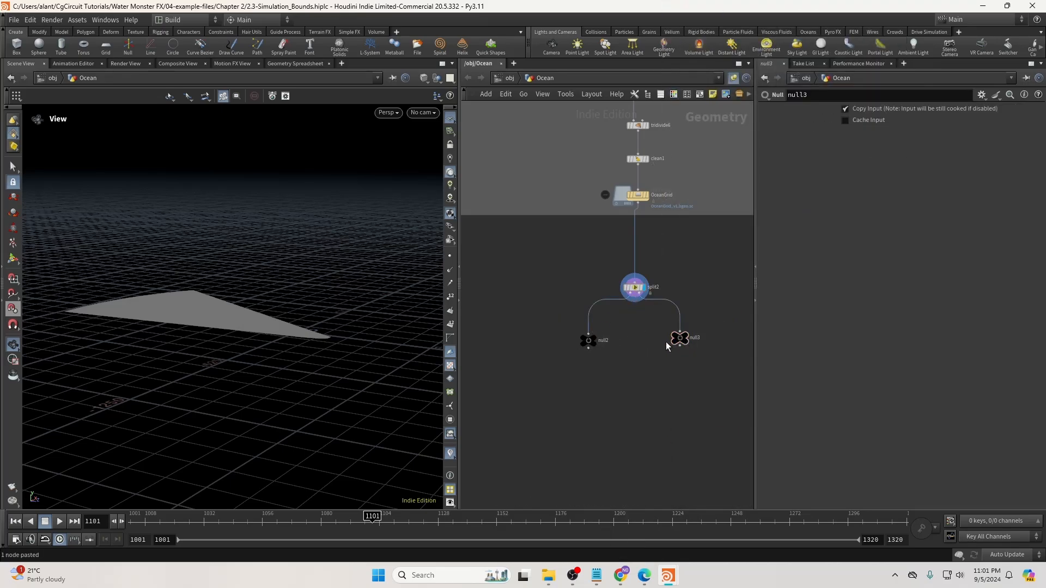
type("_")
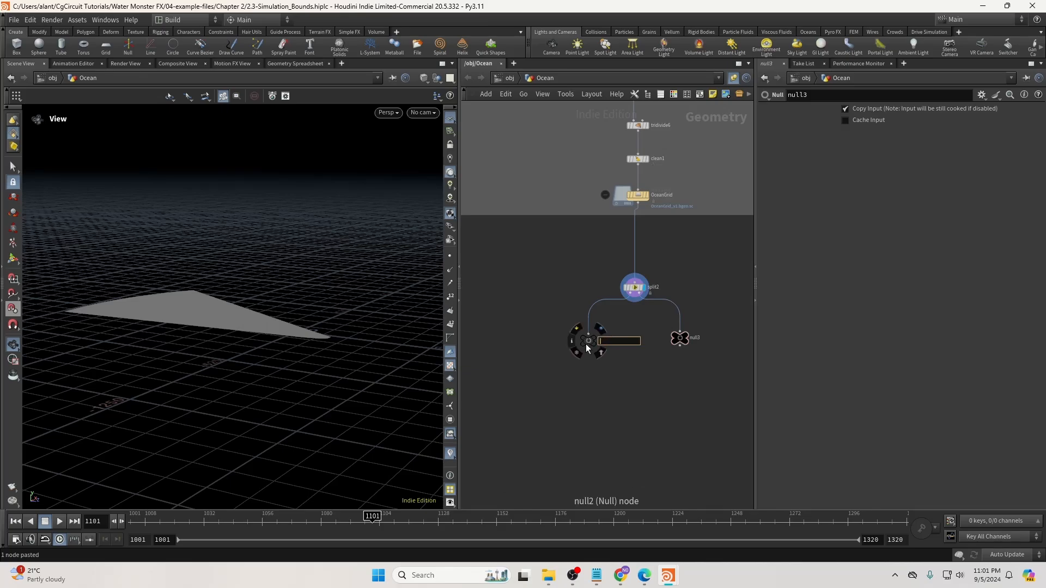
type("Near")
key("Return")
Rename the second null (null3) to Ocean_Far.
scroll(586, 344, "up", 2)
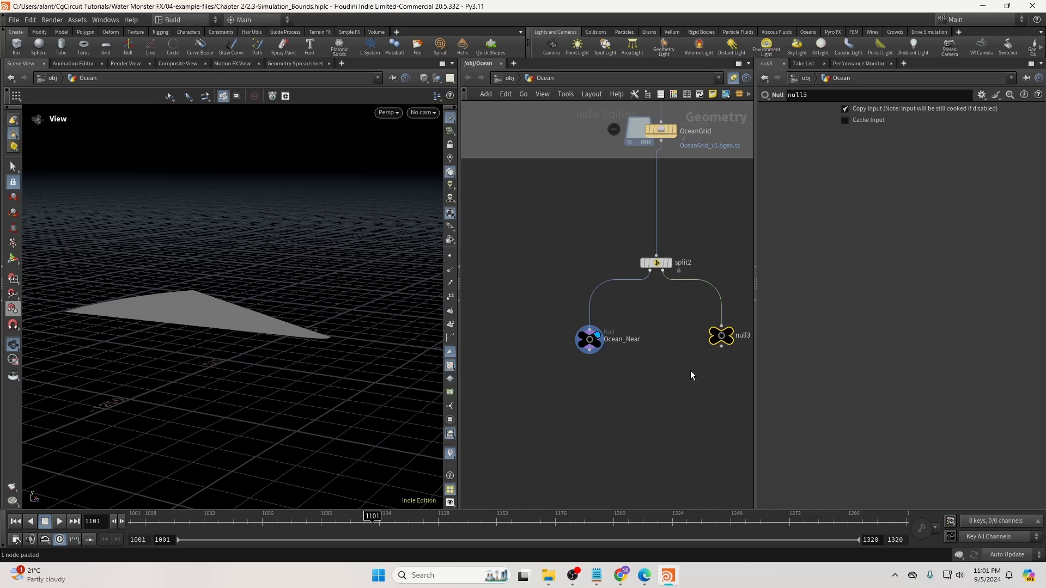
middle_click_drag(694, 378, 626, 388)
left_click(676, 345)
type("Ocean_Far")
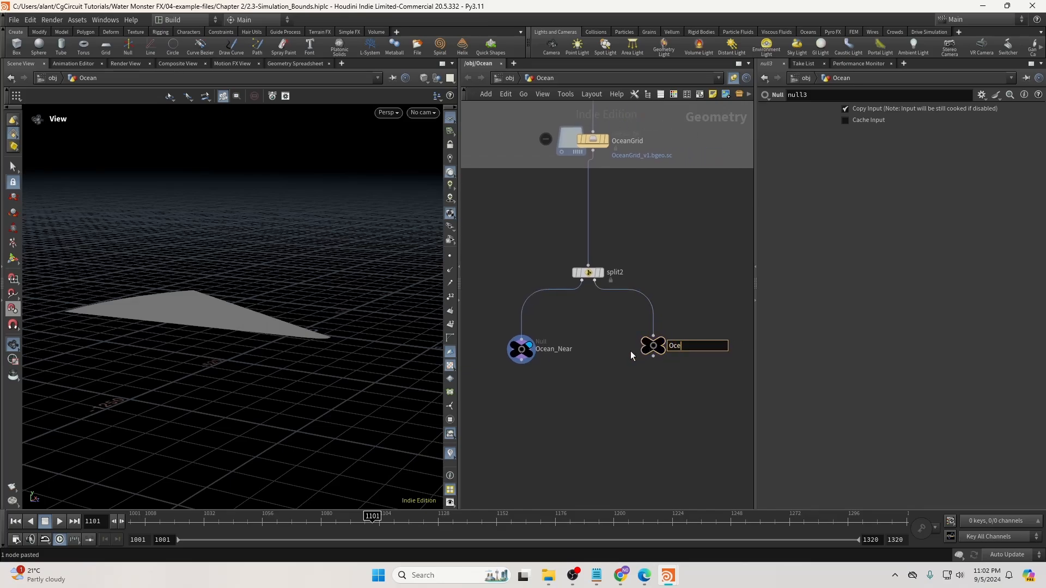
key("Return")
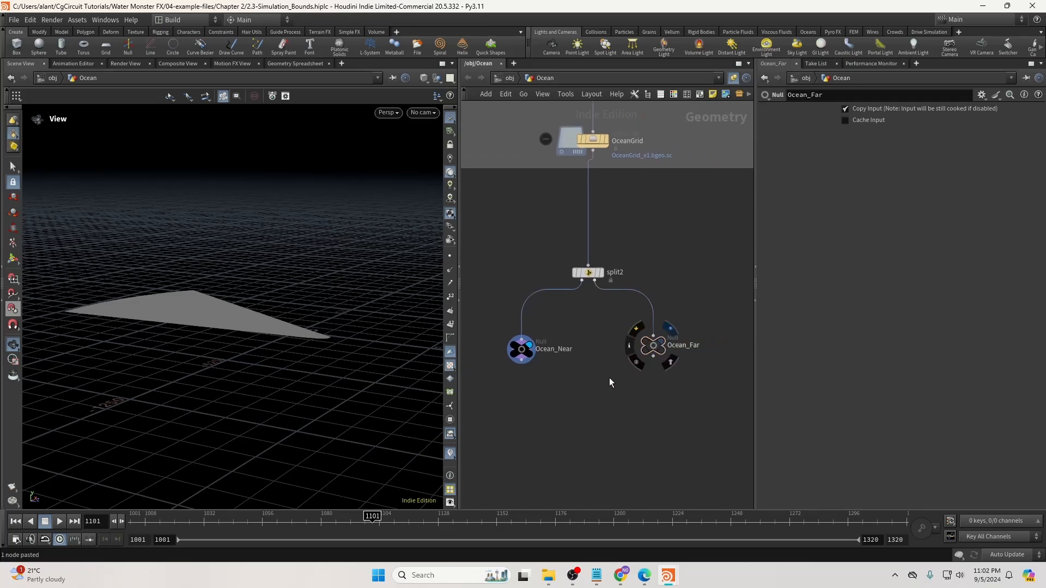
Display Ocean_Far in the viewport and look down on the far ocean wedge.
left_click(530, 347)
middle_click_drag(524, 392, 659, 322)
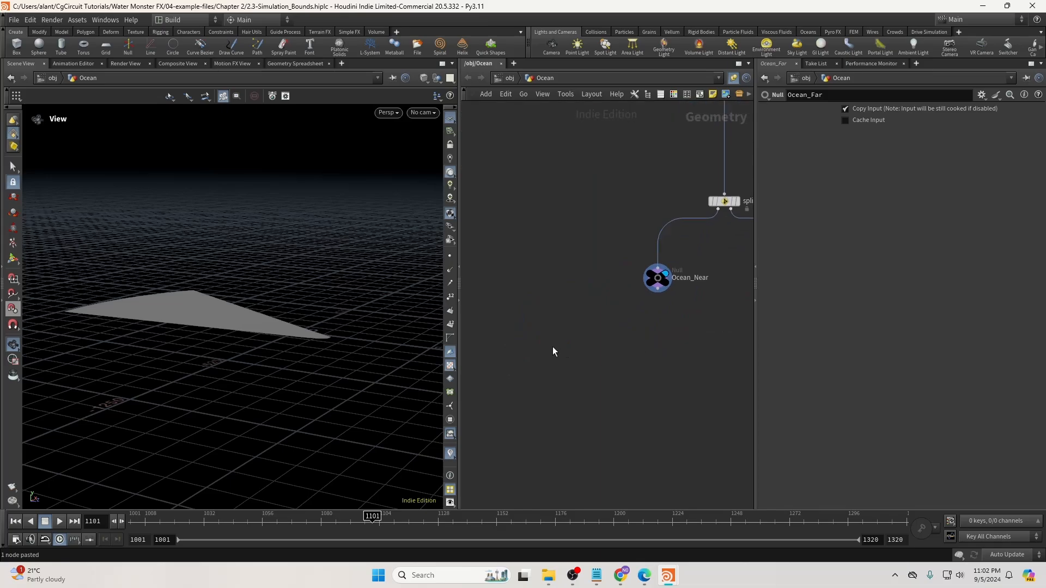
scroll(552, 349, "down", 3)
middle_click_drag(547, 349, 573, 343)
left_click_drag(191, 305, 283, 332)
right_click_drag(283, 332, 329, 329)
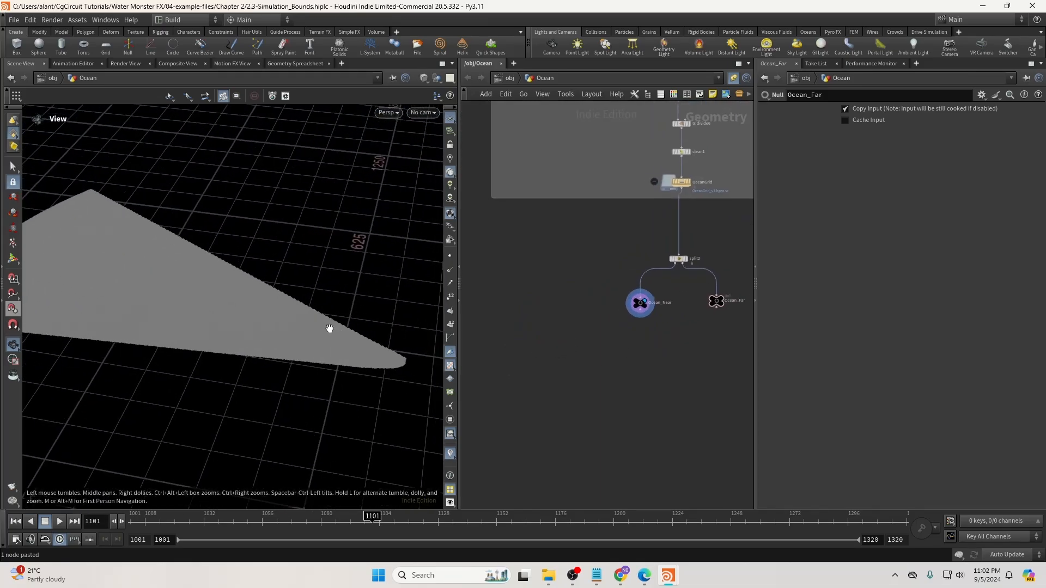
left_click_drag(329, 329, 336, 322)
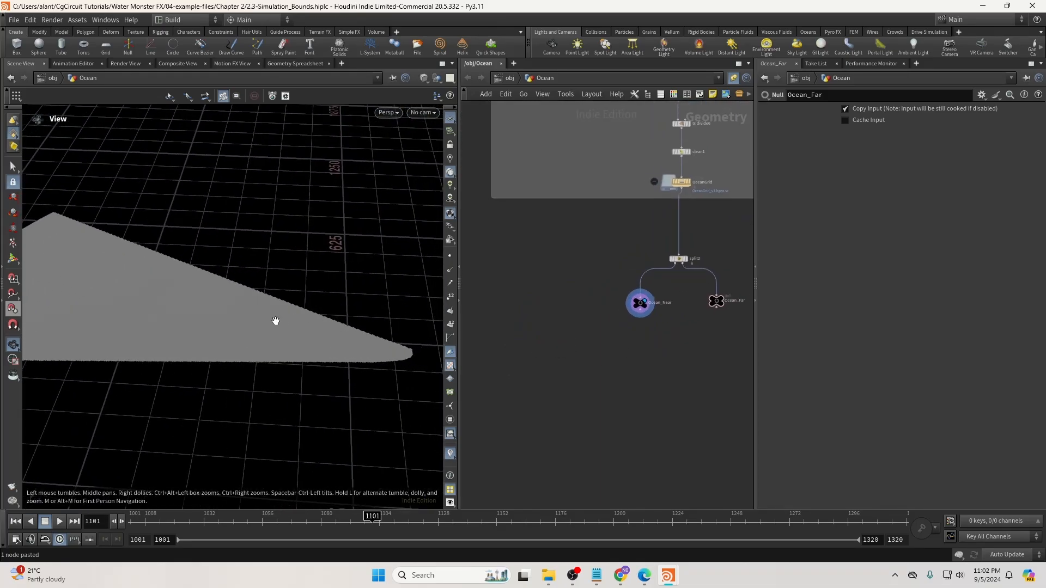
middle_click_drag(517, 337, 545, 327)
key("Tab")
Add a Box node and set its size to 77.5, 42.5, 67.5.
type("obj")
key("Return")
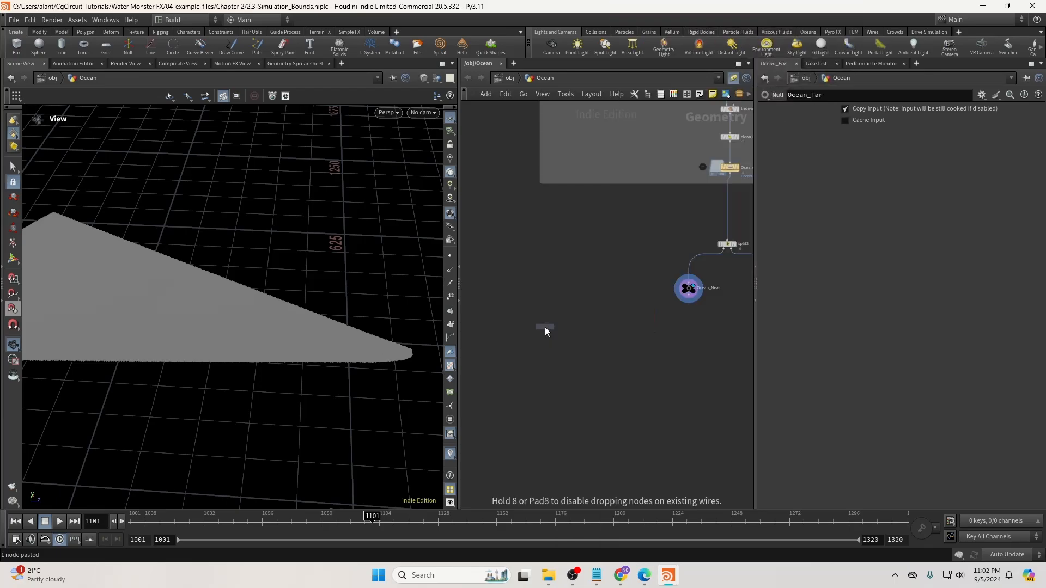
left_click(562, 303)
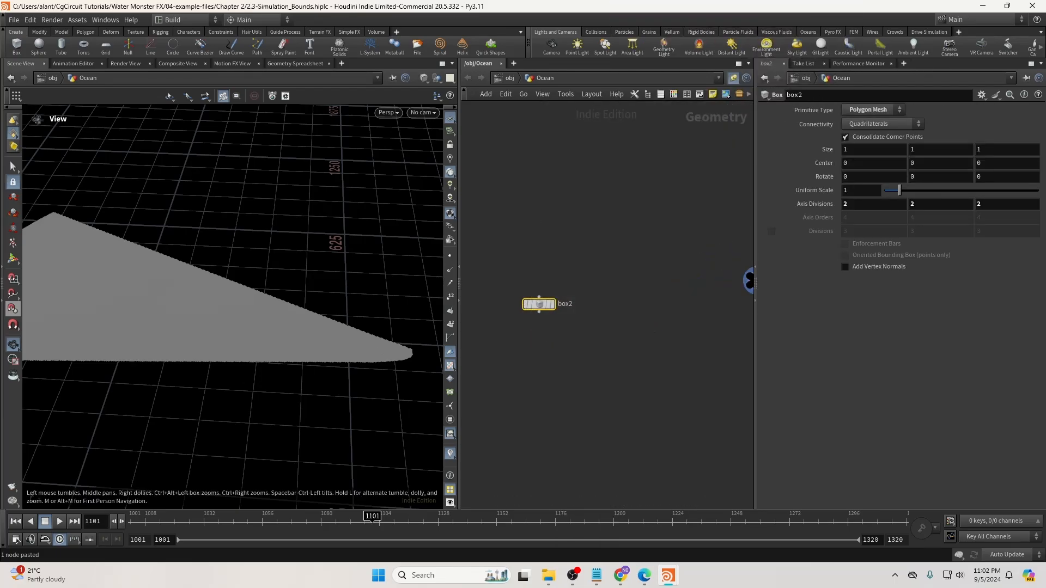
left_click(872, 149)
type("77.5")
key("Return")
type("42.5")
key("Tab")
Set the box's center to 6.5, 19.5, 6.
left_click(871, 163)
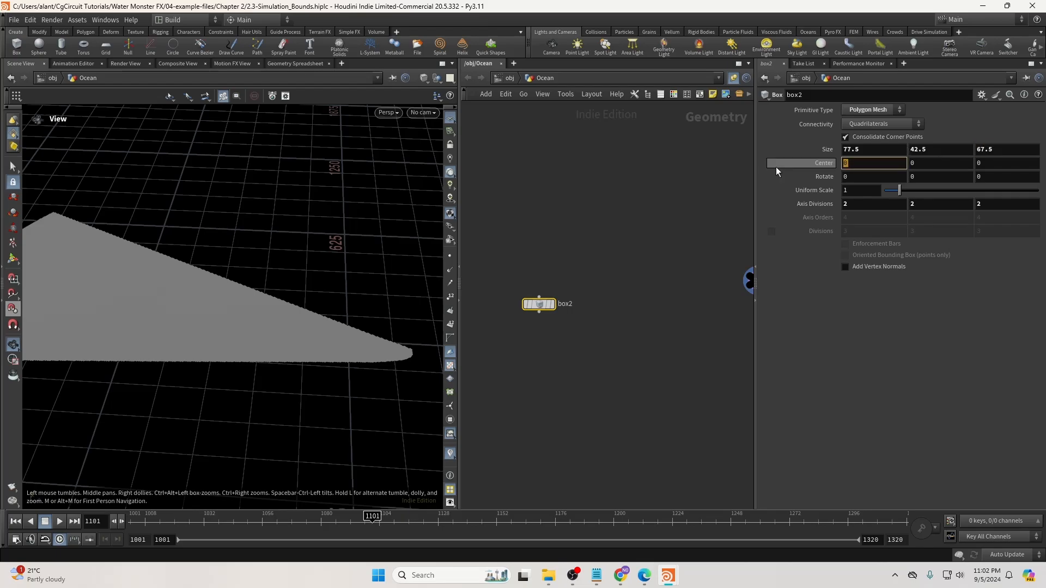
type("6.5")
key("Return")
left_click(908, 167)
type("19.6")
key("BackSpace")
type("5")
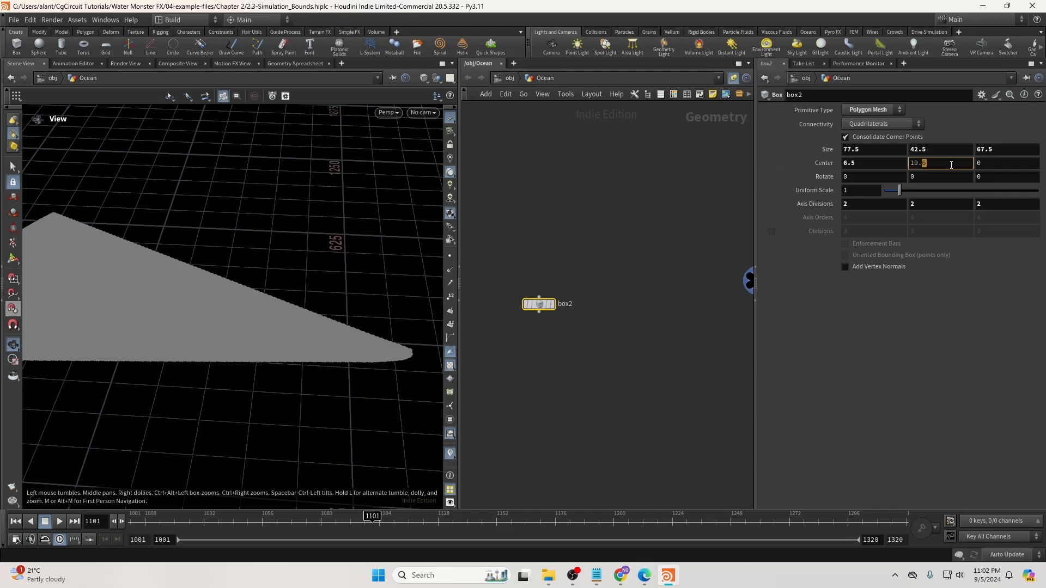
left_click(997, 167)
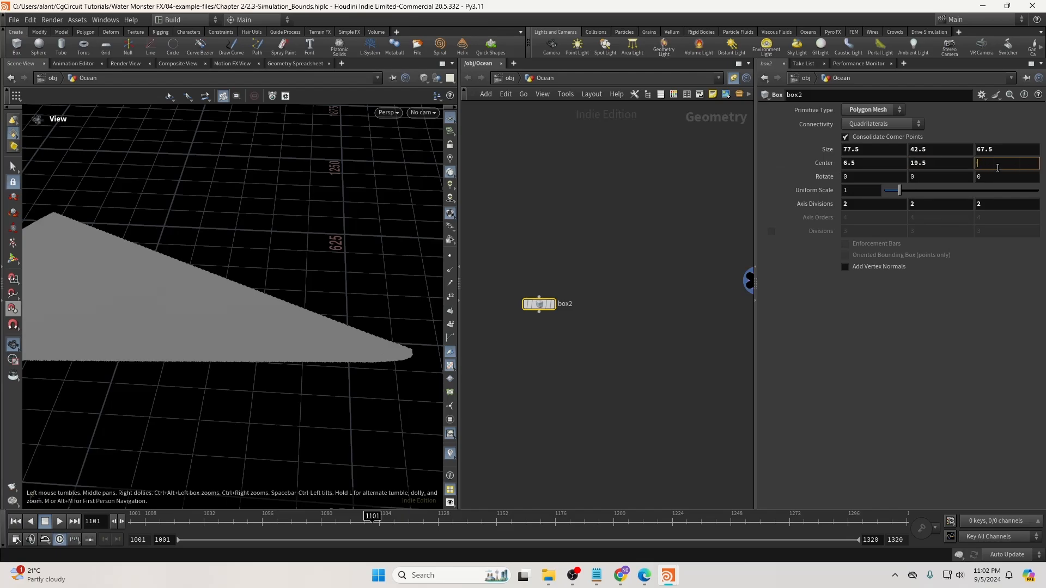
type("6")
key("Return")
Turn on box2's template flag to show it as a wireframe over the ocean.
left_click_drag(286, 320, 278, 315)
right_click_drag(277, 315, 268, 319)
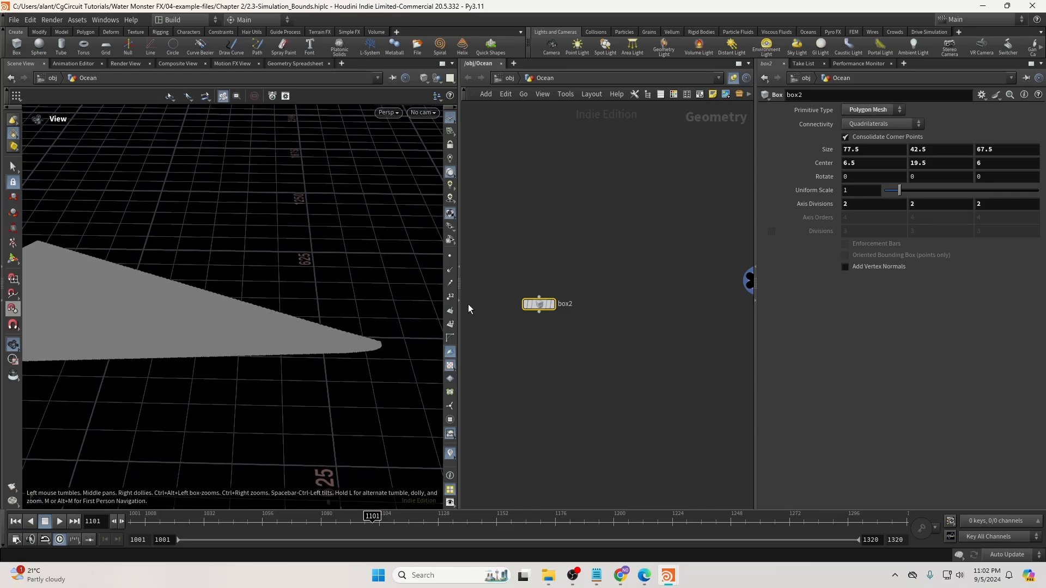
left_click_drag(534, 307, 544, 303)
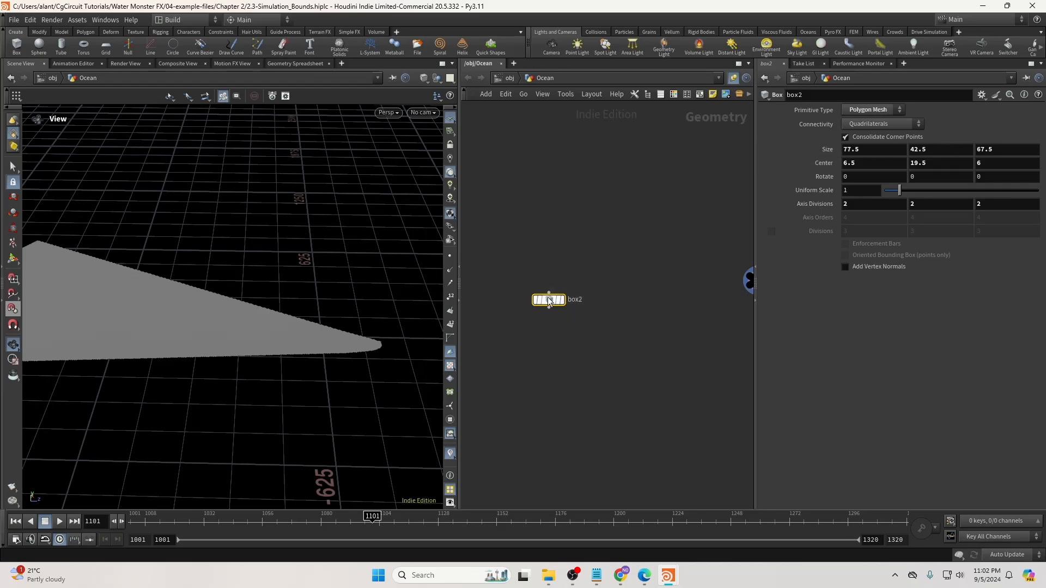
left_click_drag(547, 299, 554, 295)
mouse_move(683, 234)
middle_mouse_down()
mouse_move(731, 219)
mouse_move(693, 251)
middle_mouse_up()
scroll(720, 245, "down", 1)
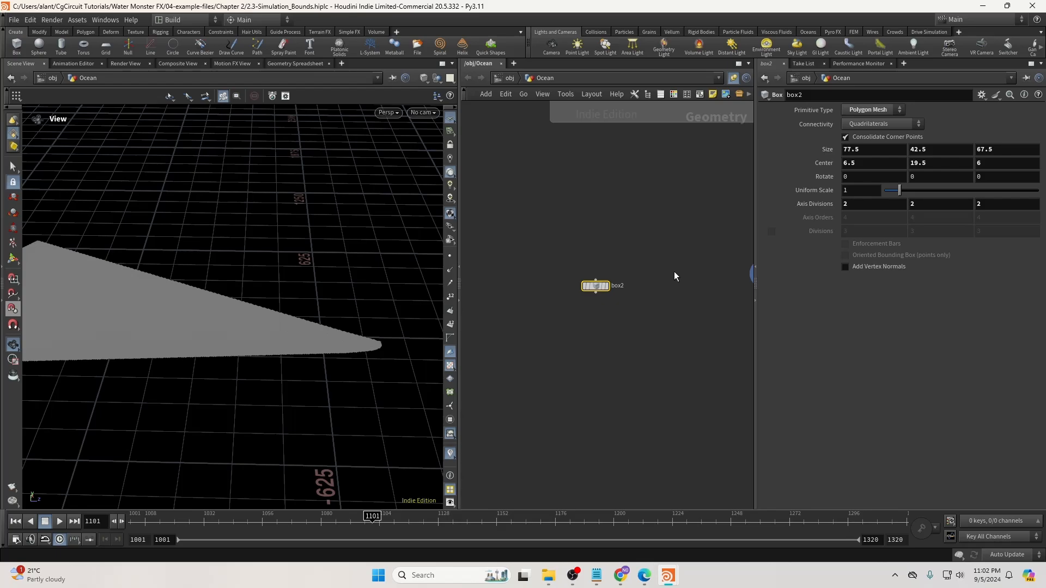
middle_click_drag(639, 283, 618, 296)
left_click_drag(397, 325, 399, 299)
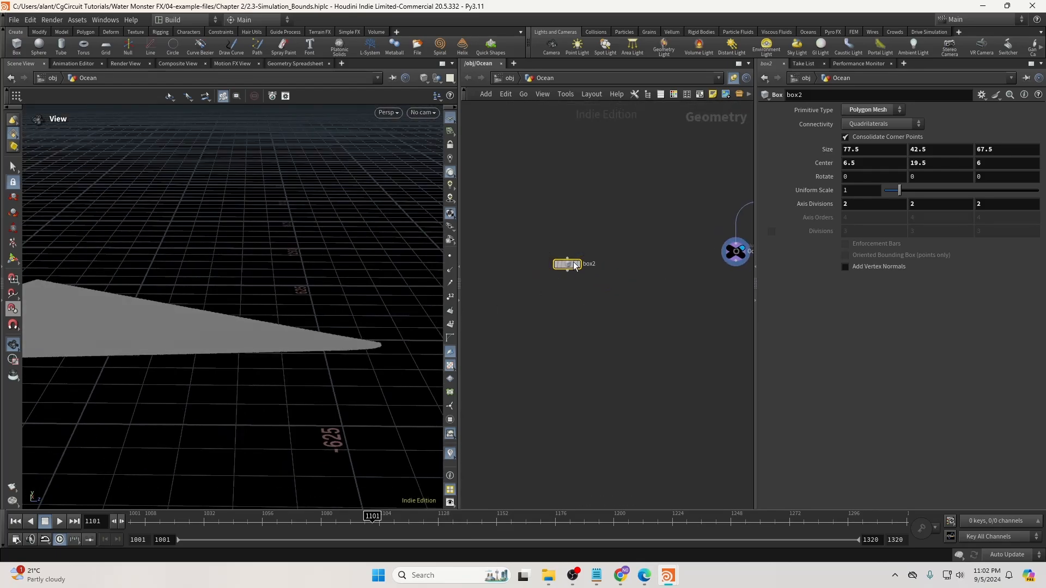
left_click(575, 264)
left_click_drag(569, 266, 559, 275)
left_click_drag(307, 351, 442, 340)
scroll(314, 340, "up", 6)
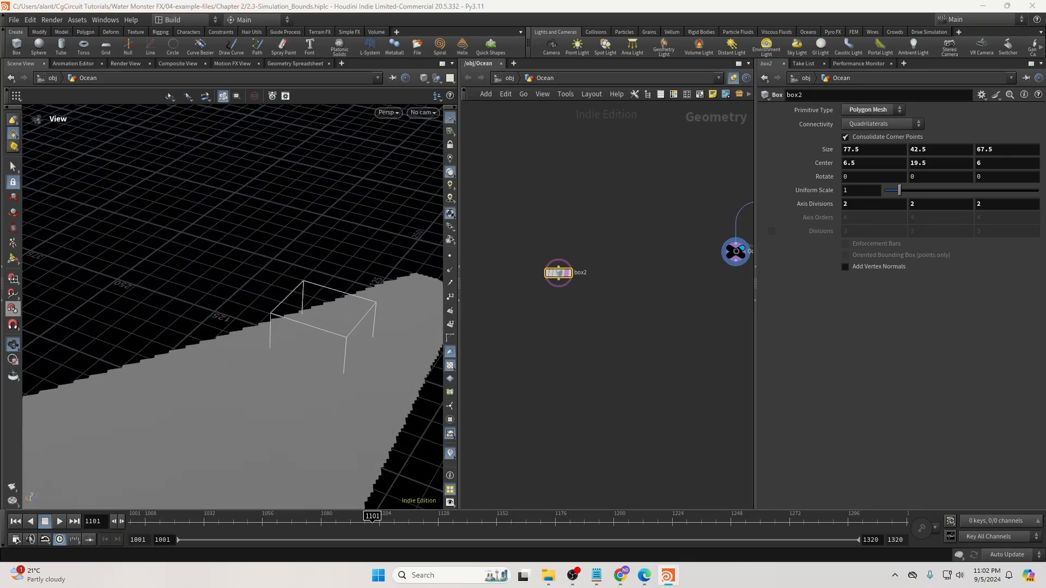
Add a Boolean node with Ocean_Near in input 1 and box2 in input 2.
key("Tab")
type("bool")
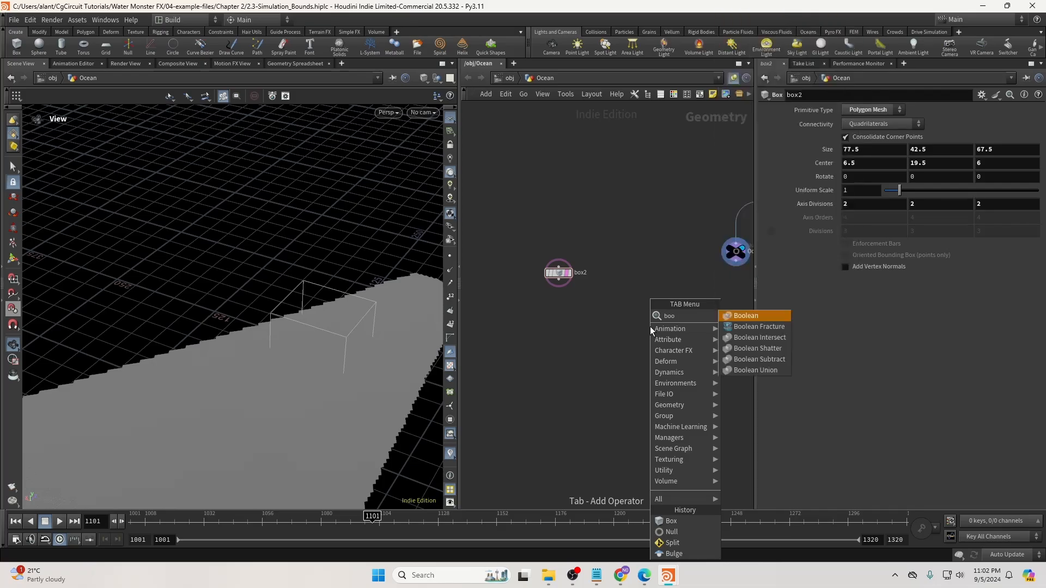
key("Return")
left_click(650, 377)
middle_click_drag(622, 341, 575, 351)
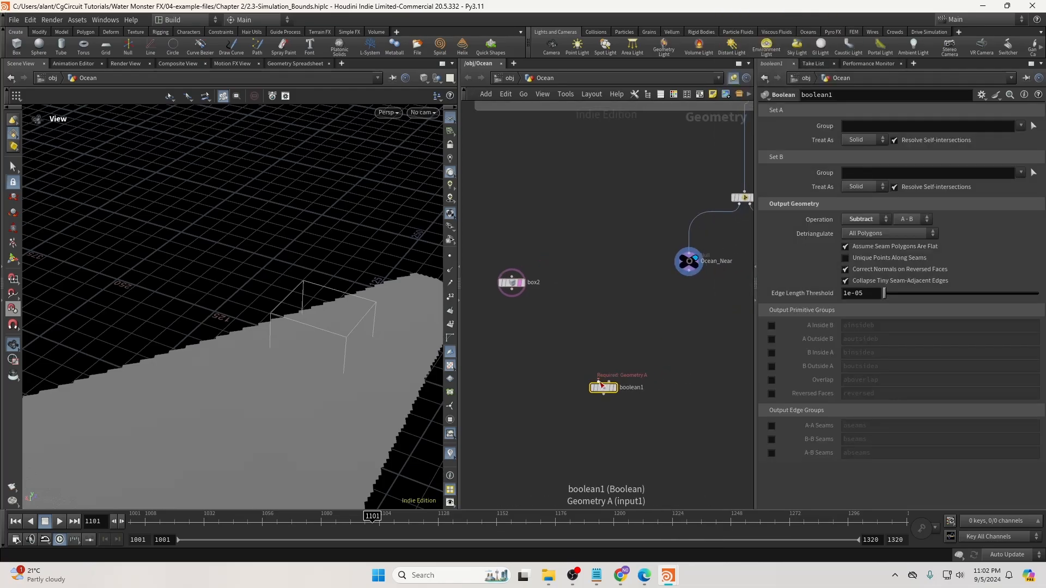
left_click(598, 381)
left_click(687, 273)
left_click(608, 383)
left_click(511, 289)
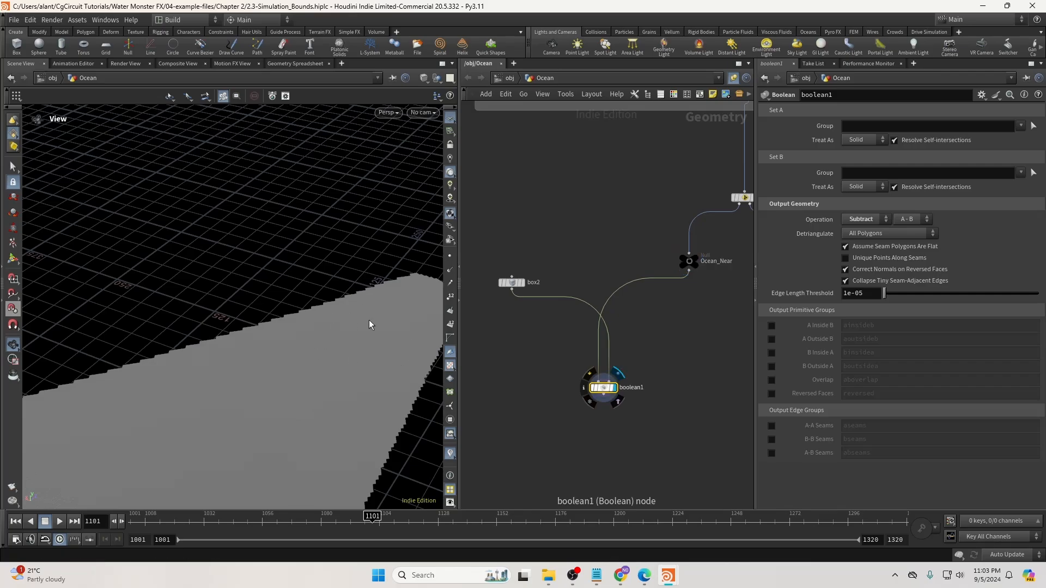
Hide the reference grid and orbit in to inspect the box-shaped cutout.
left_click_drag(350, 334, 391, 336)
middle_click_drag(391, 336, 245, 320)
right_click_drag(245, 320, 399, 320)
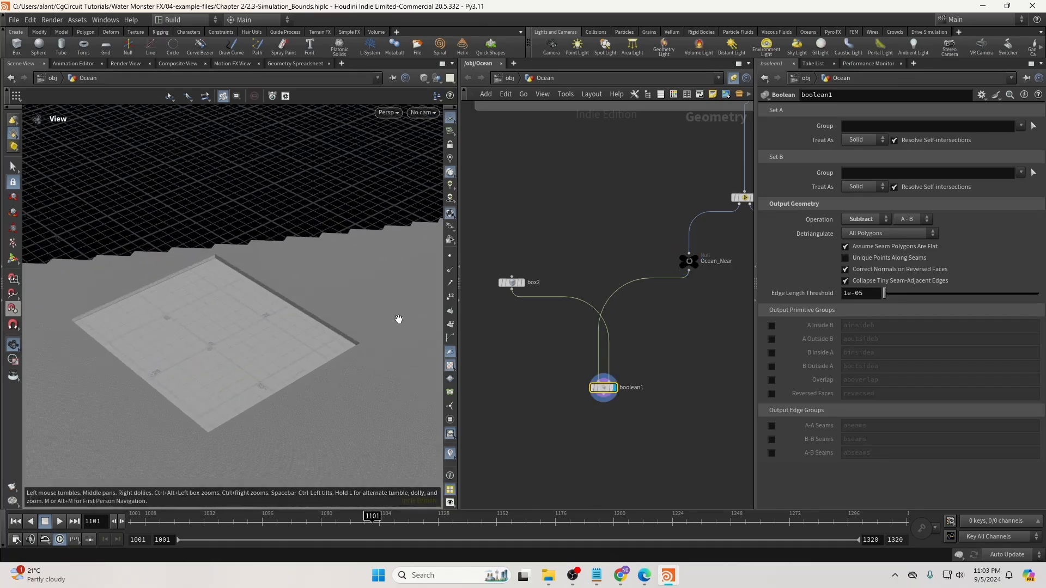
left_click(450, 119)
left_click_drag(297, 370, 235, 331)
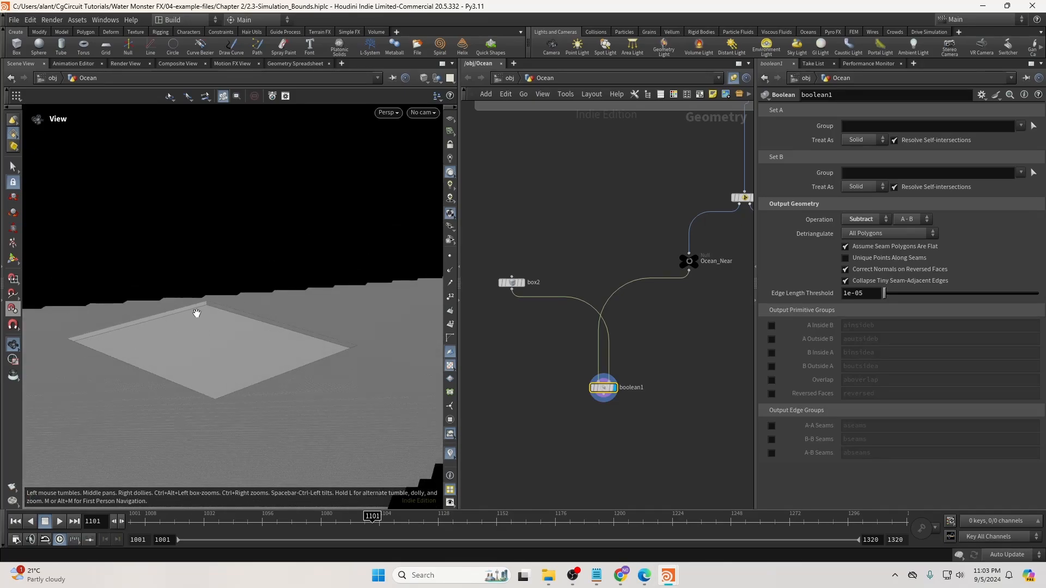
left_click_drag(196, 311, 210, 311)
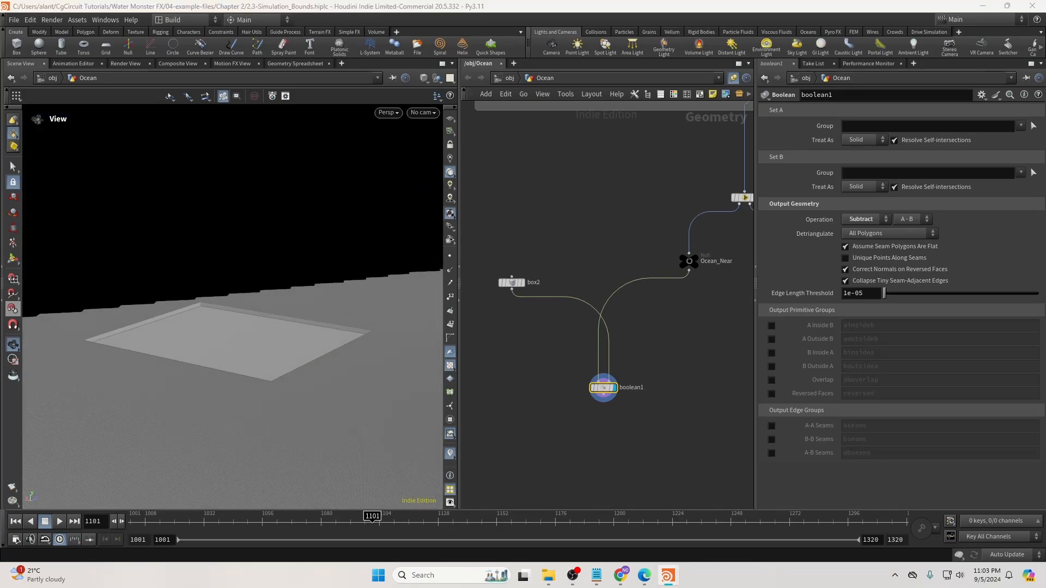
Add an Attribute Wrangle fed by boolean1 and set its display flag.
middle_click_drag(534, 431, 495, 355)
key("Tab")
type("wra")
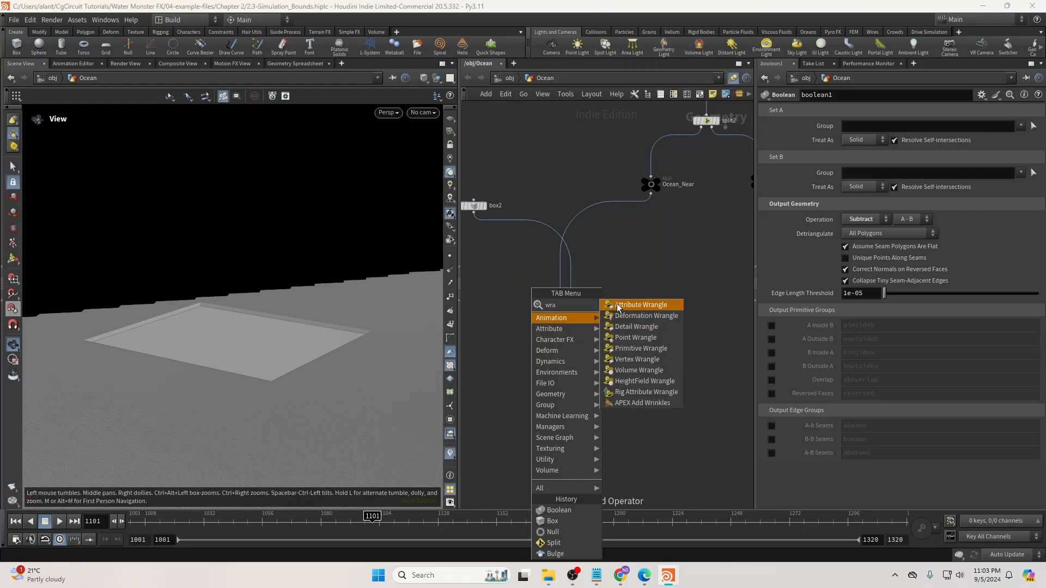
key("Return")
left_click(561, 362)
left_click_drag(565, 317, 574, 369)
left_click(573, 364)
left_click(891, 208)
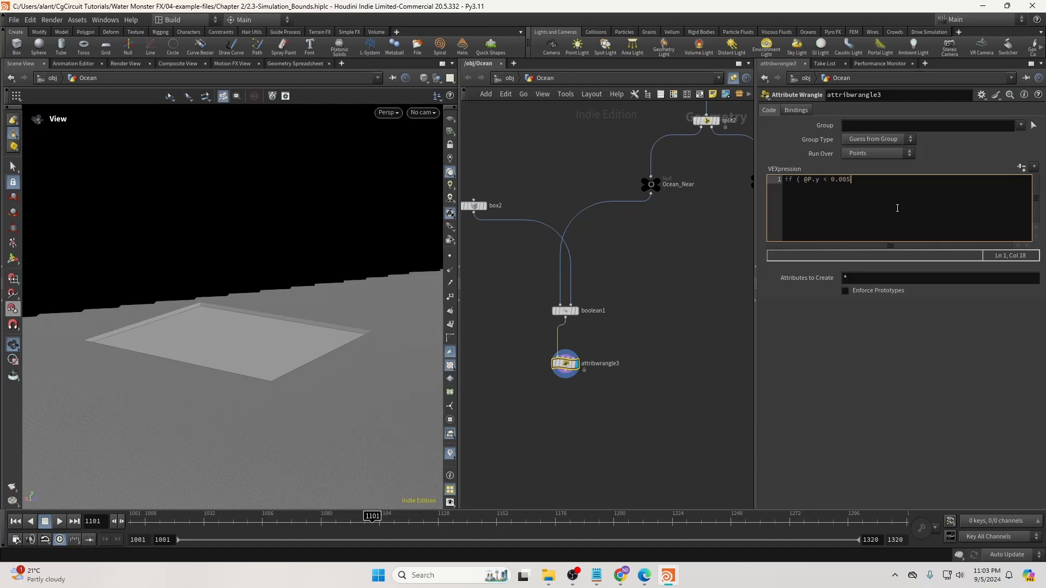
type("){")
key("Return")
key("Return")
key("Up")
key("Tab")
type("removepoint(")
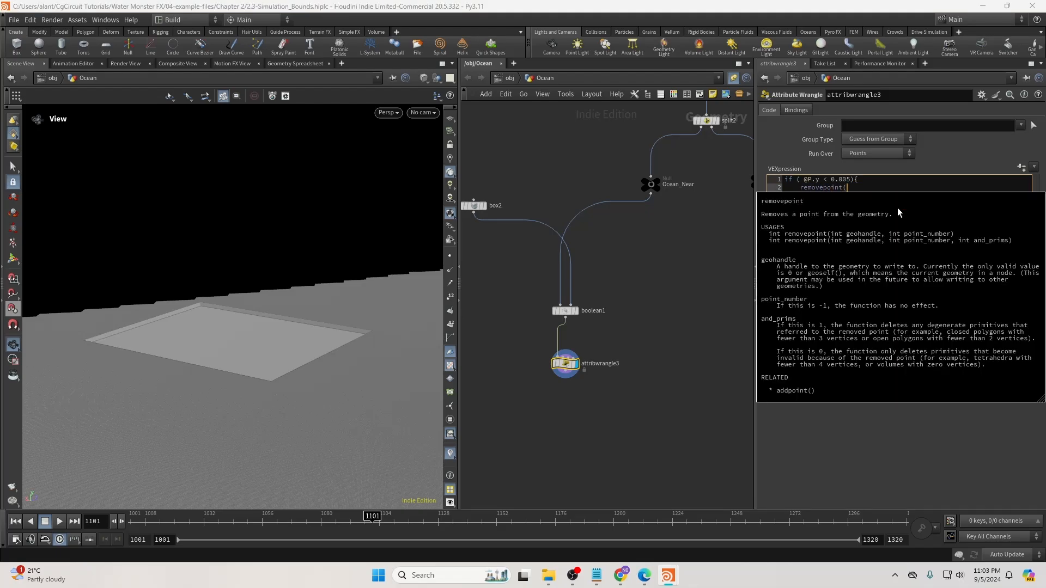
type("0,@ptnum")
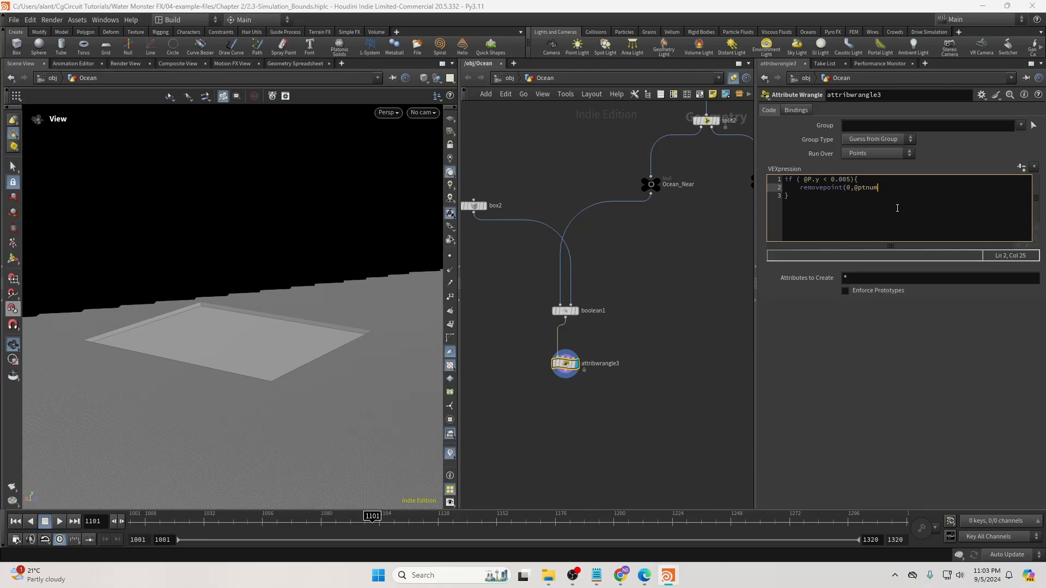
type("(")
key("BackSpace")
type(");")
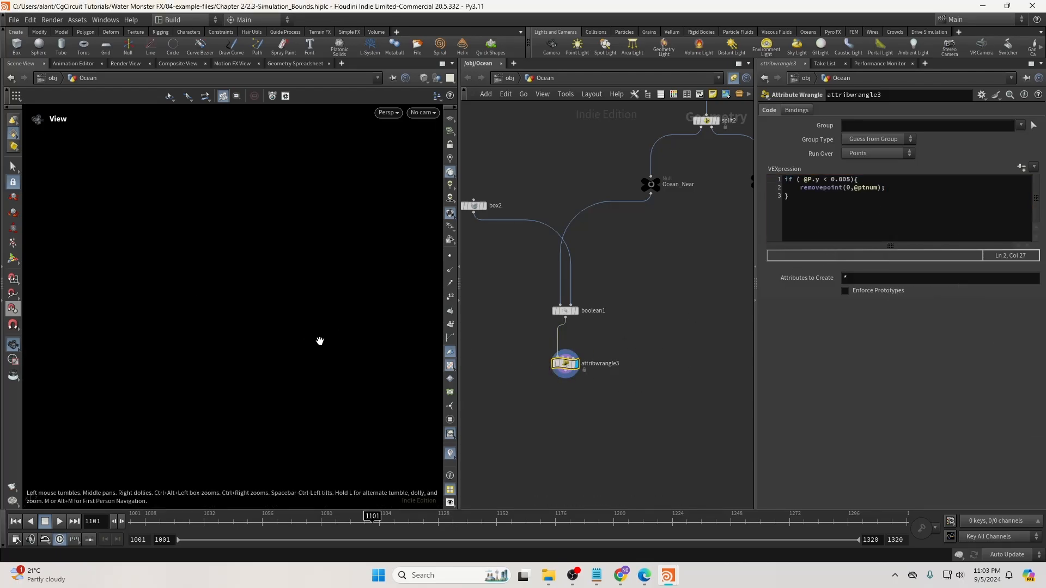
left_click_drag(850, 181, 838, 182)
type("1")
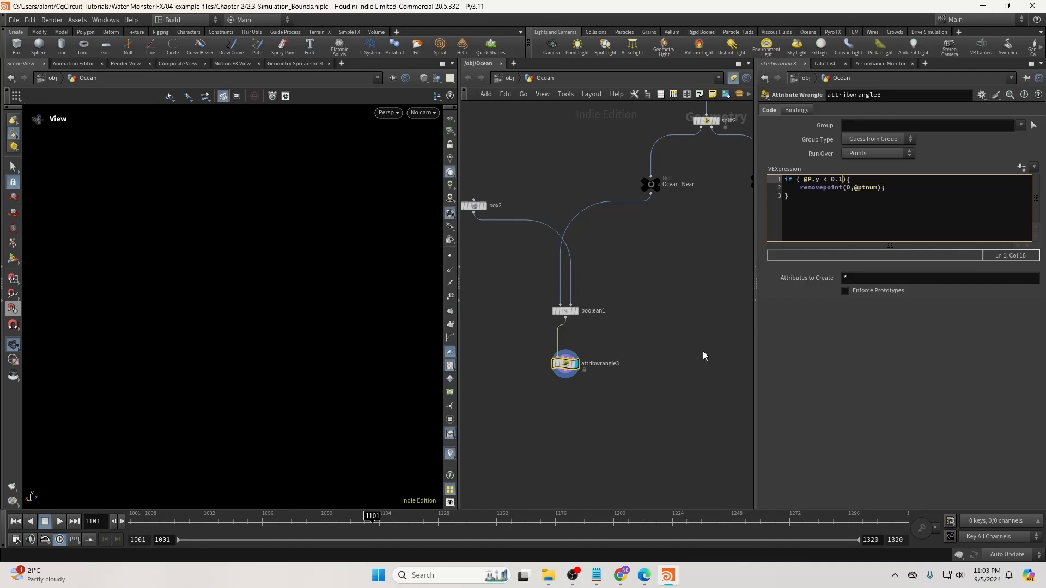
left_click(830, 179)
type("-")
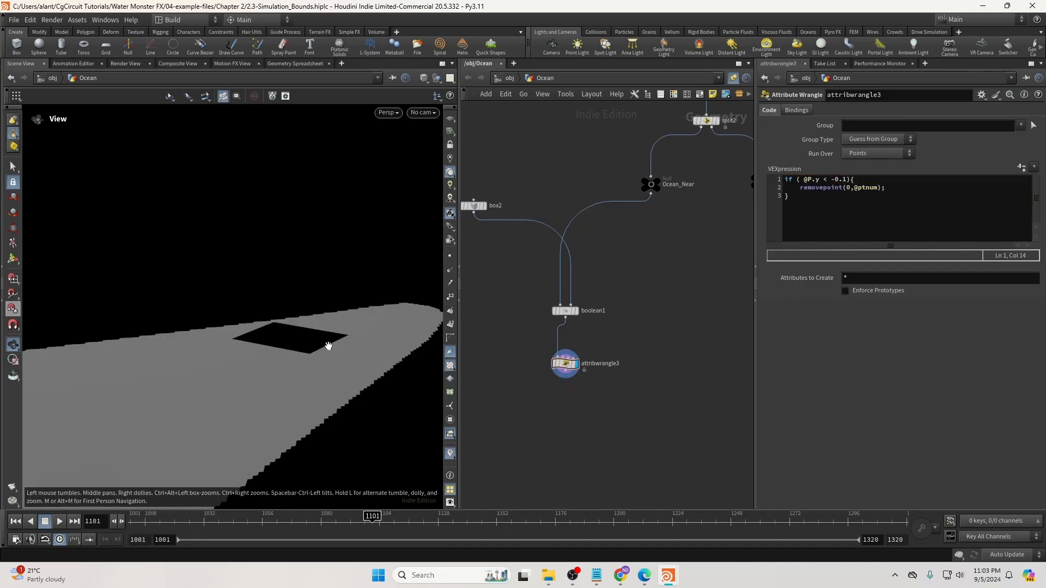
Move in close to inspect the rectangular hole in the ocean surface.
right_click_drag(327, 342, 477, 336)
left_click(847, 182)
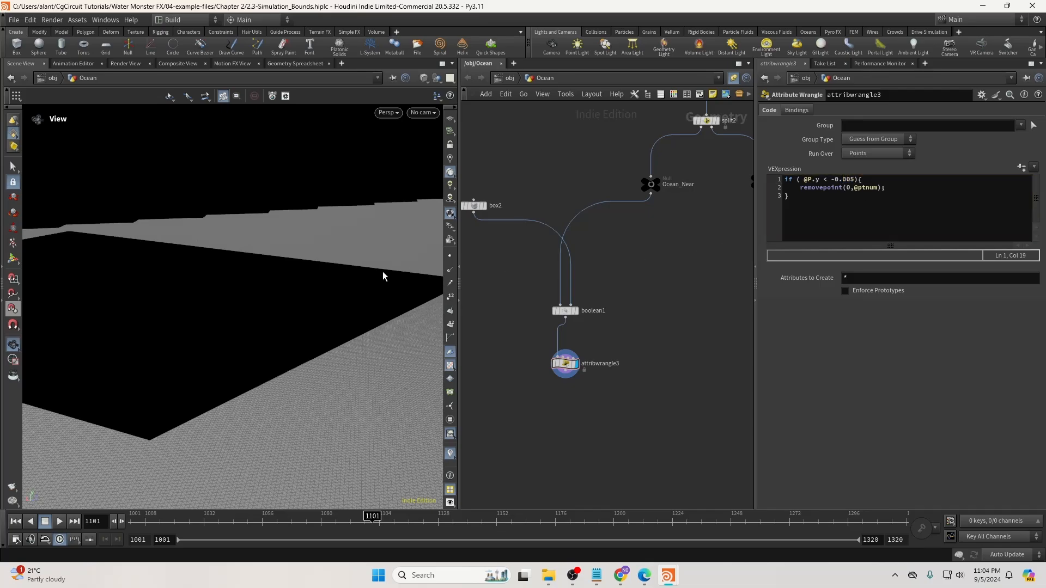
left_click_drag(383, 272, 335, 276)
scroll(331, 257, "down", 7)
right_click_drag(328, 255, 399, 250)
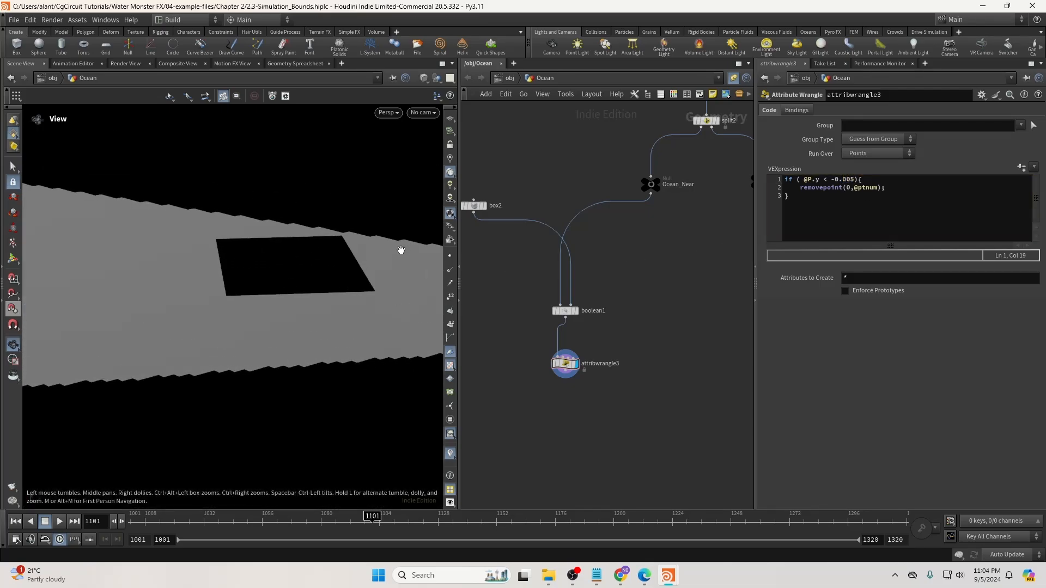
left_click_drag(566, 369, 566, 364)
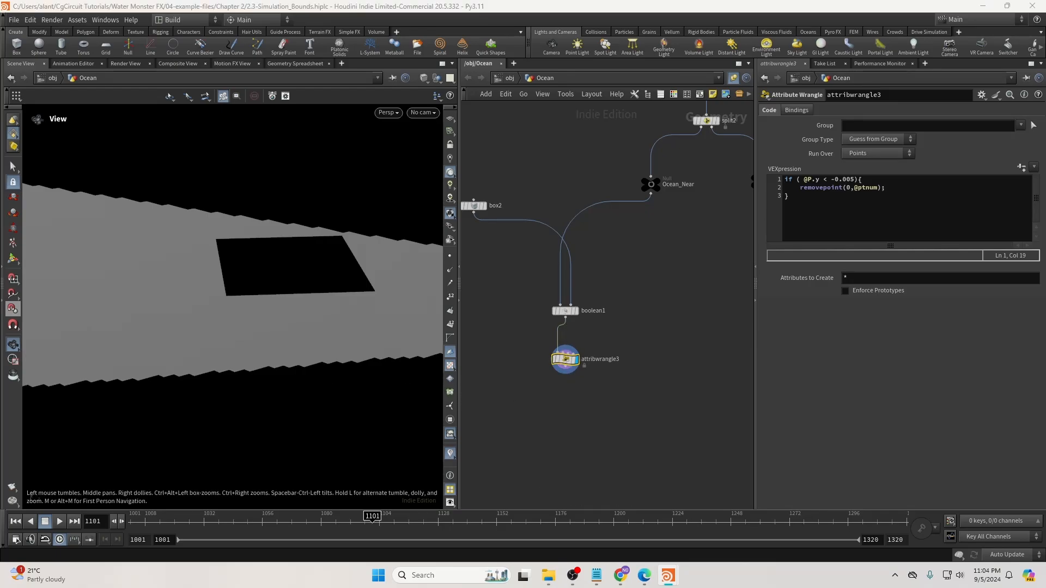
key("Tab")
Add a clean2 node under attribwrangle3 and set its display flag.
type("clean")
key("Return")
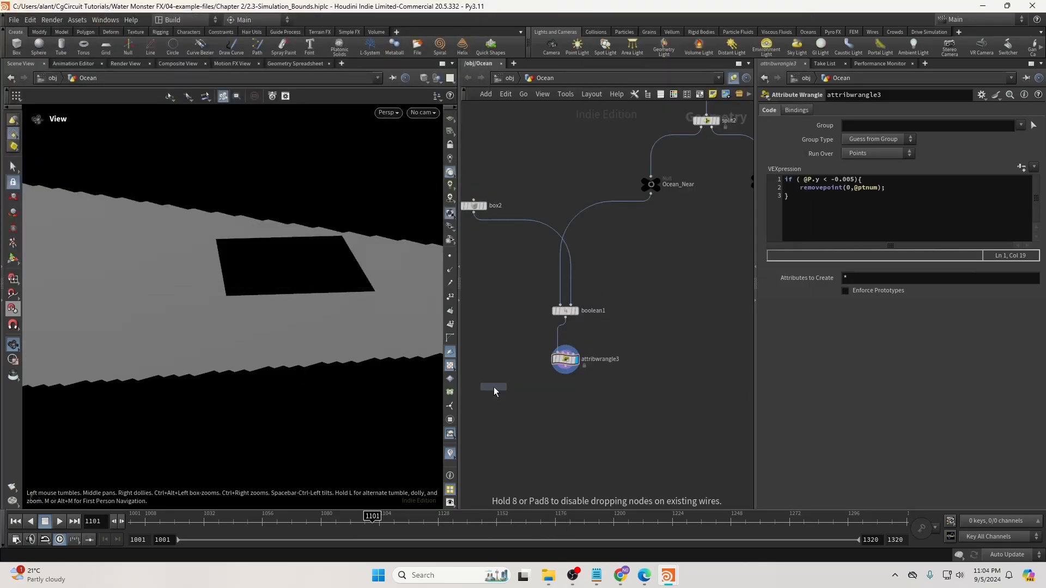
left_click(569, 410)
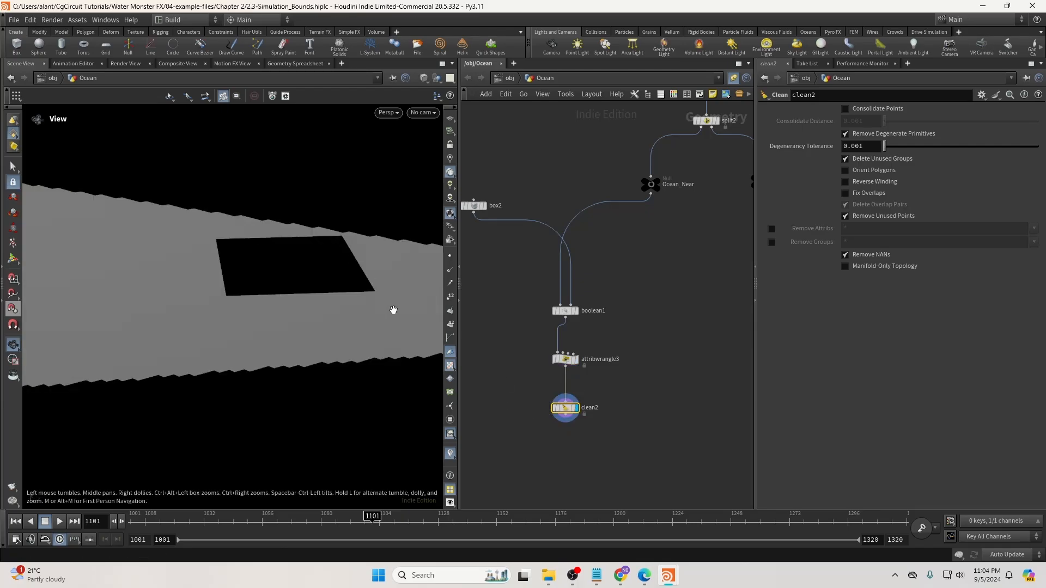
left_click_drag(392, 308, 335, 382)
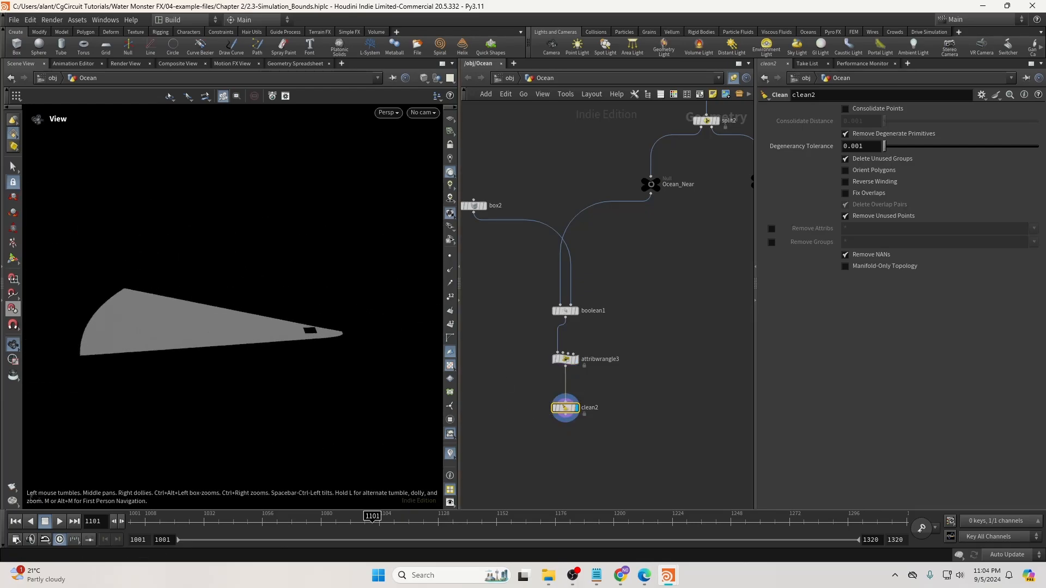
left_click(646, 438)
middle_click_drag(643, 433, 740, 327)
middle_click_drag(622, 365, 689, 360)
scroll(680, 363, "down", 1)
Tumble and dolly the viewport in close to the hole's edges.
right_click_drag(344, 346, 637, 339)
right_click_drag(350, 321, 559, 333)
left_click_drag(320, 338, 266, 339)
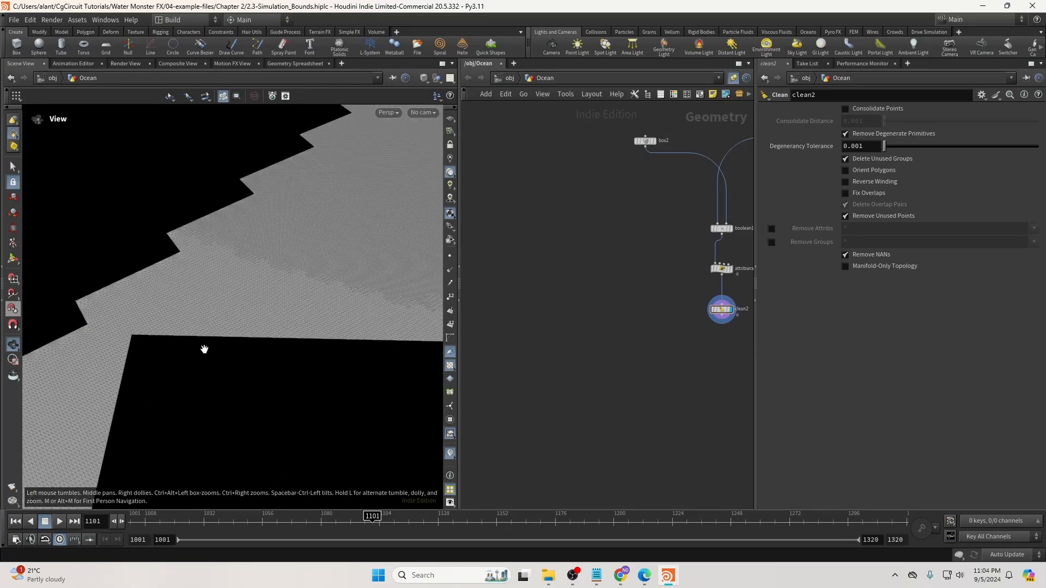
right_click_drag(205, 347, 184, 329)
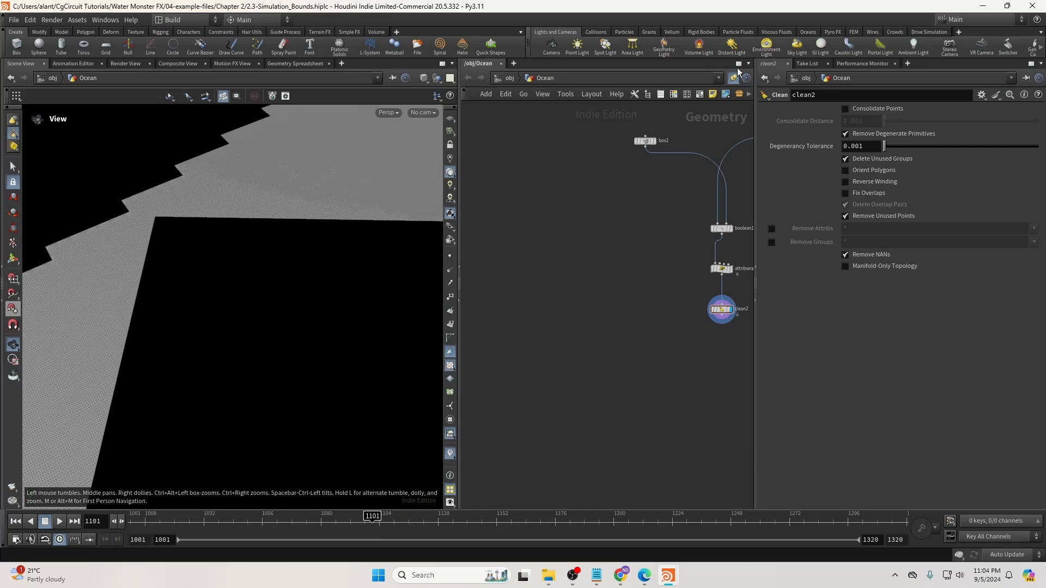
left_click_drag(215, 226, 180, 256)
scroll(180, 256, "up", 5)
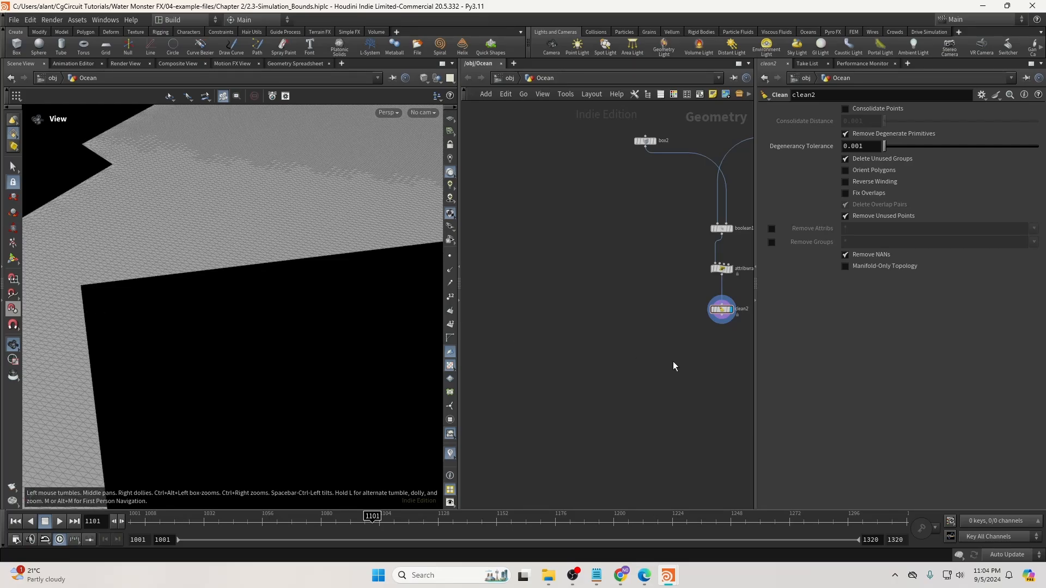
Add a new Box node, box3, to the network.
middle_click_drag(672, 362, 632, 341)
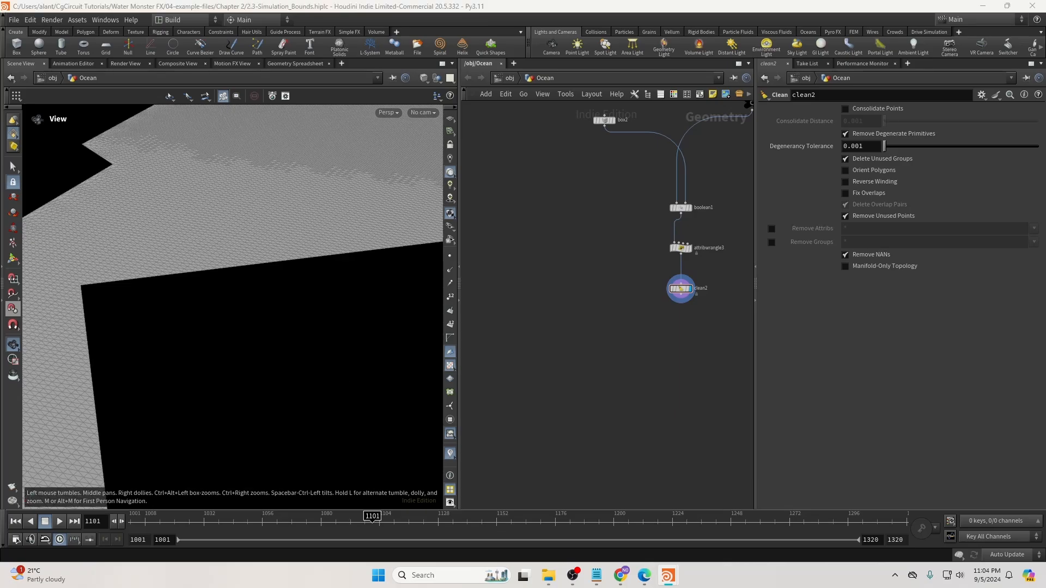
middle_click_drag(504, 313, 577, 306)
key("Tab")
type("obj")
key("Return")
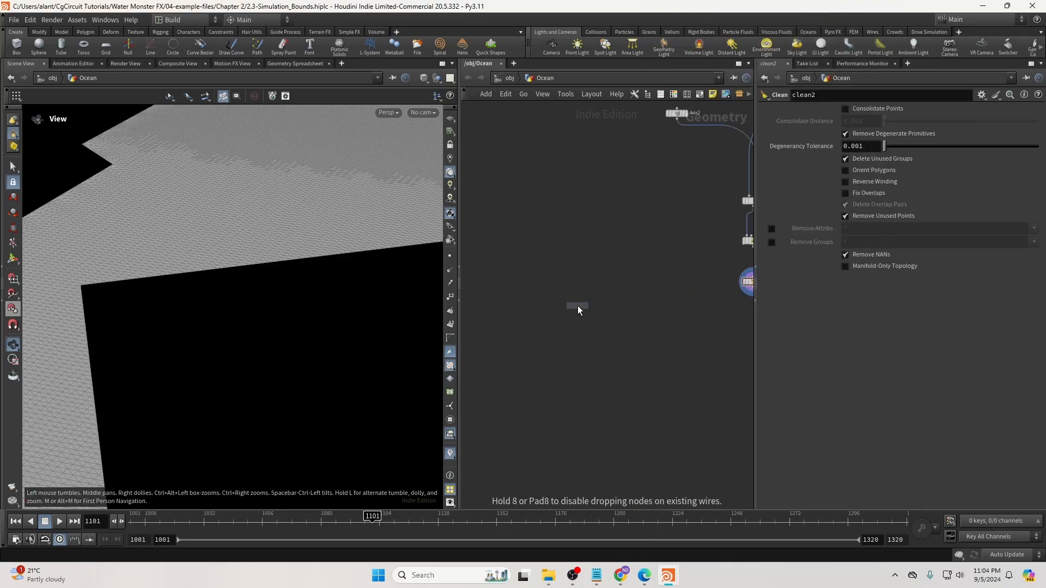
left_click(557, 294)
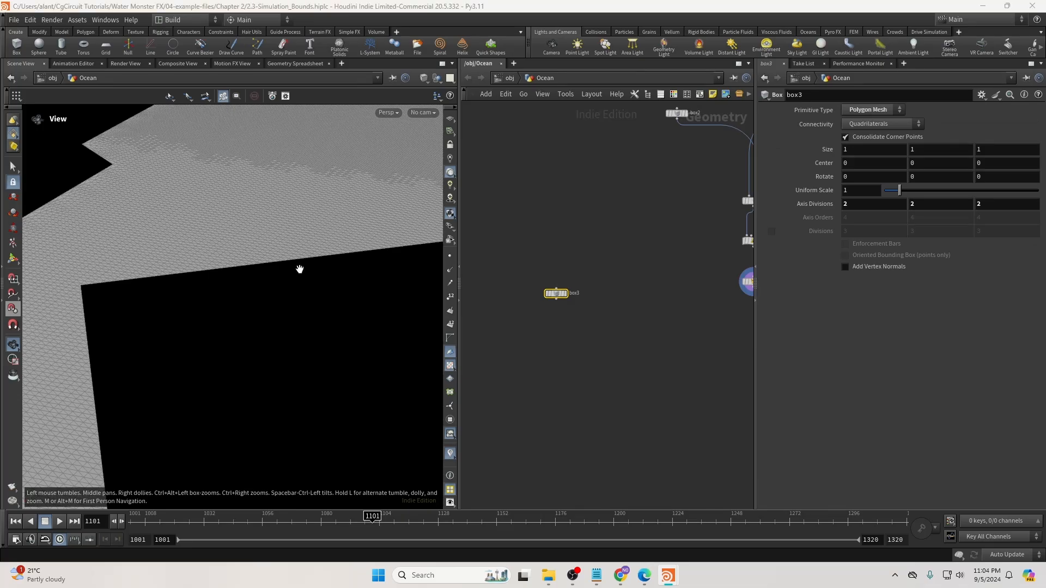
scroll(609, 310, "down", 2)
left_click(586, 306)
middle_click_drag(620, 297, 560, 322)
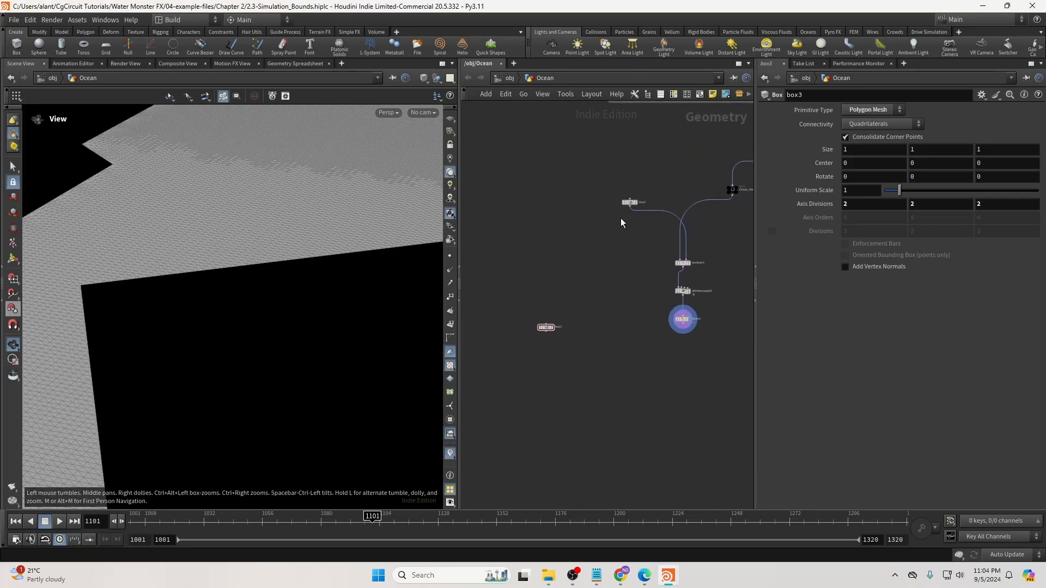
Link box3's Size to box2's Size as relative references, with 5 added on each axis.
left_click(630, 202)
right_click(810, 158)
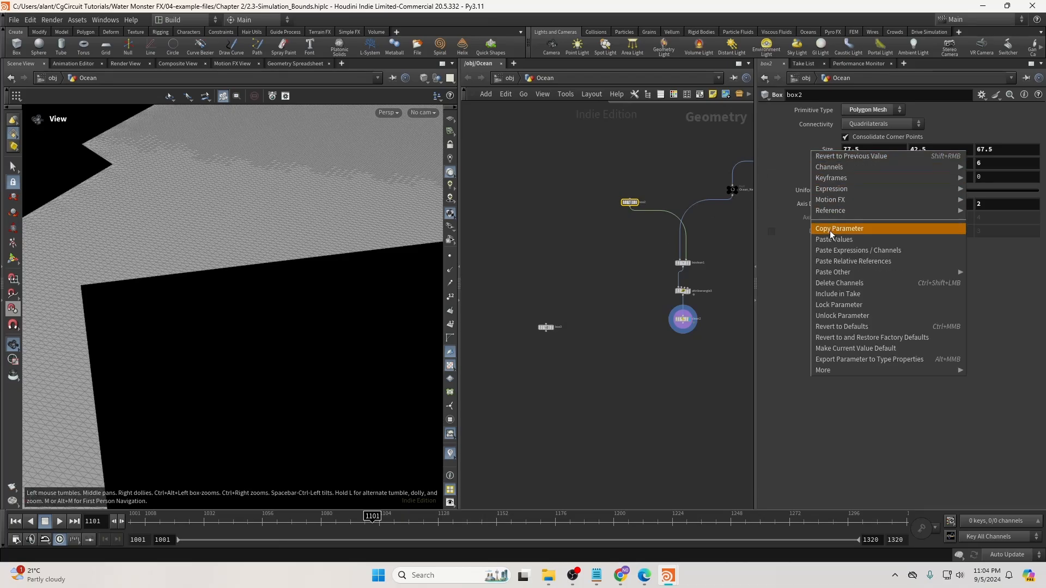
left_click(836, 231)
left_click(545, 327)
right_click(814, 155)
left_click(841, 264)
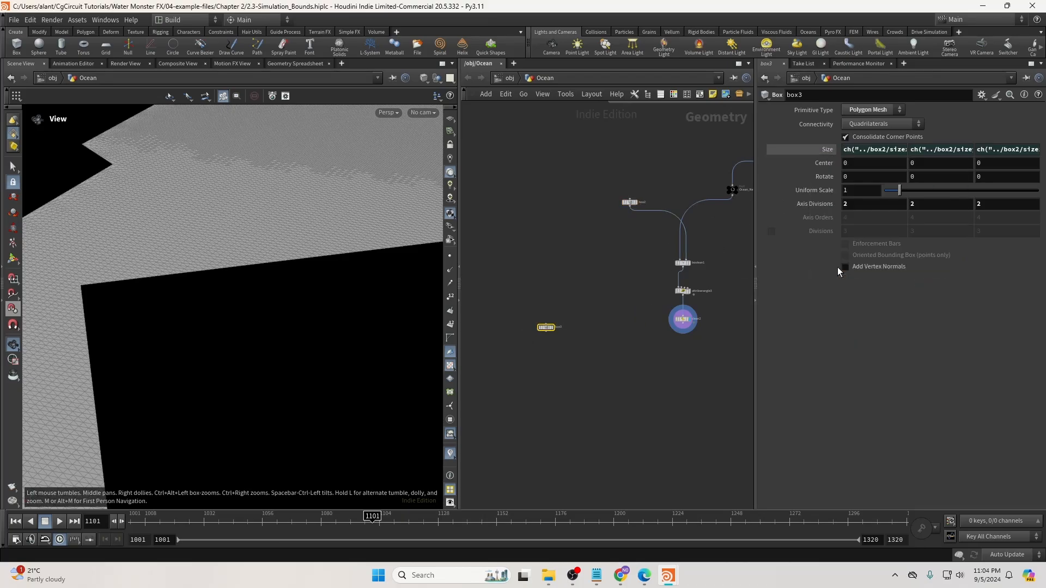
left_click(936, 152)
type("*5")
key("Return")
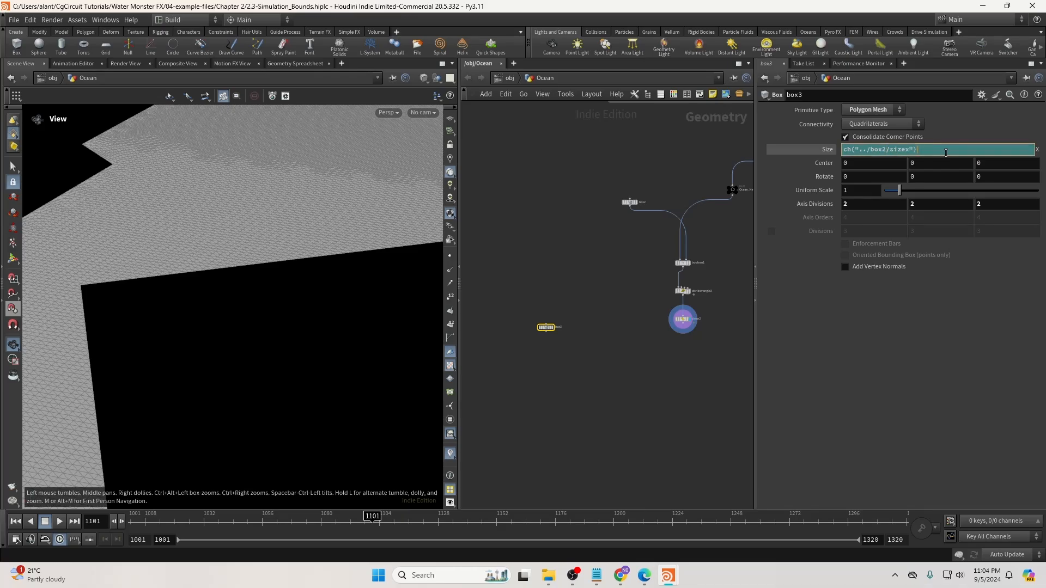
key("Return")
left_click(936, 151)
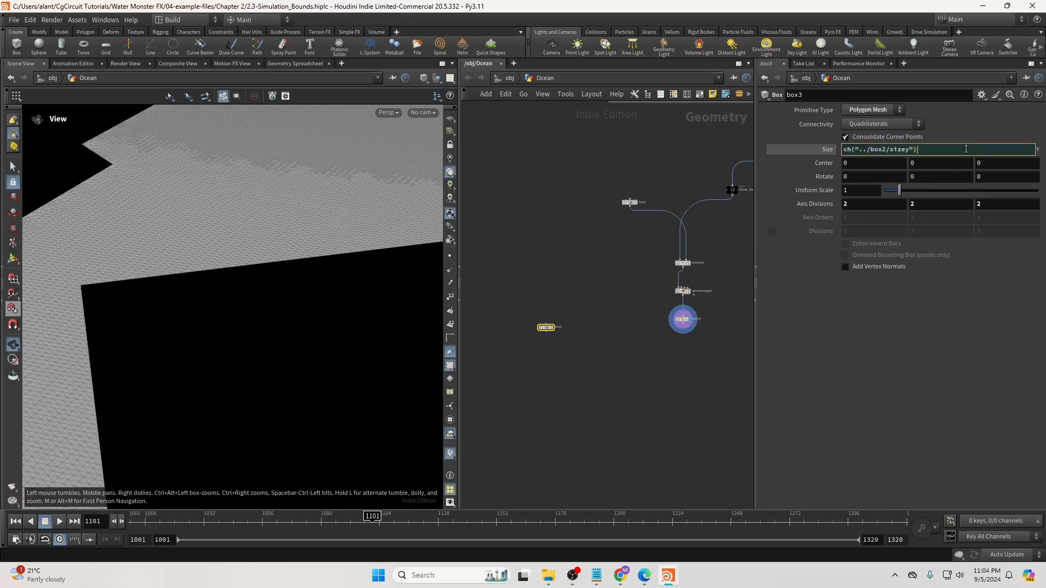
key("Return")
left_click(1019, 153)
key("Return")
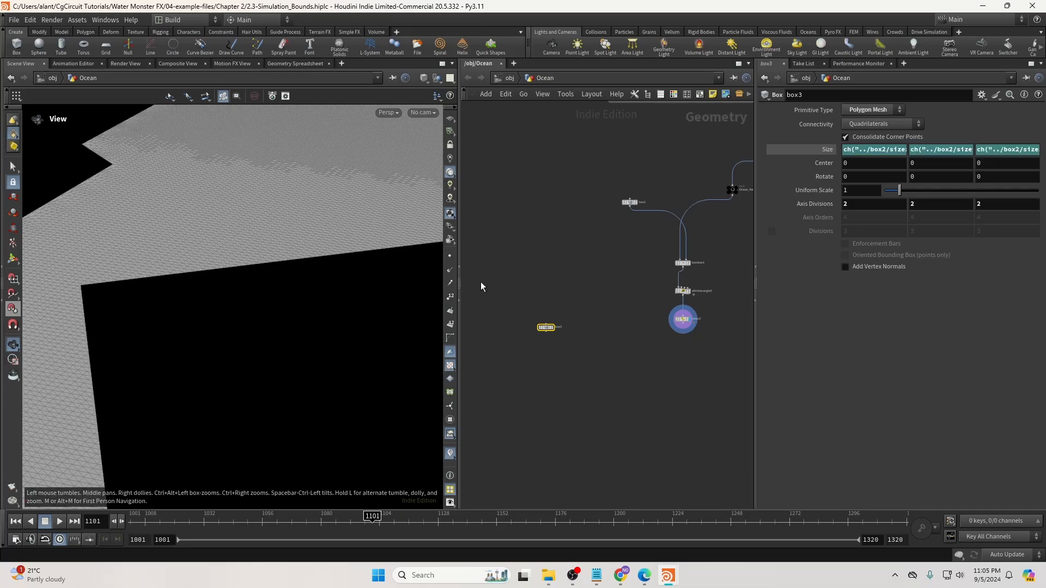
Link box3's Center to box2's Center and show box3 as a wireframe template.
left_click(630, 202)
right_click(824, 162)
left_click(853, 239)
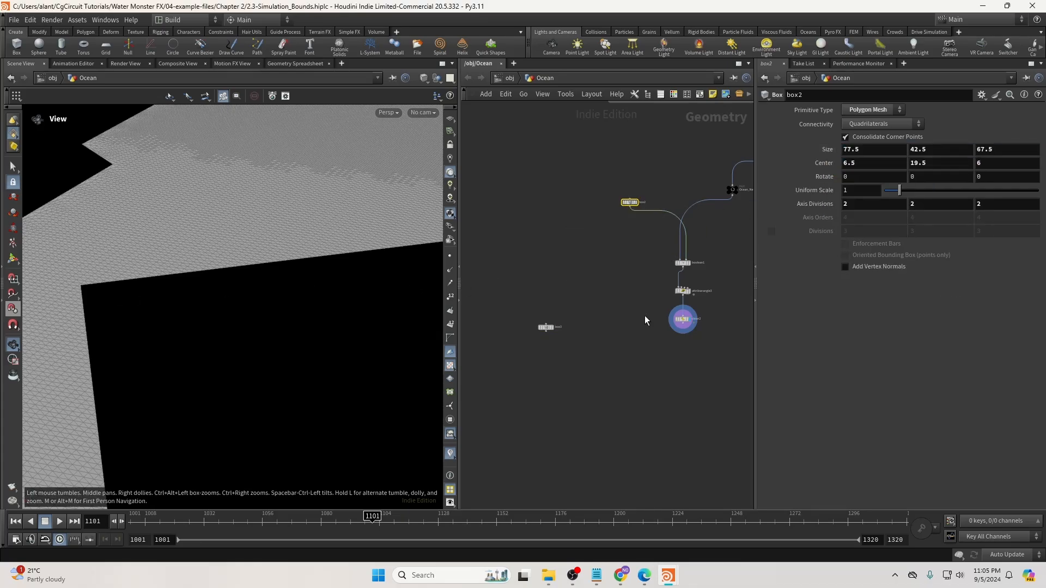
left_click_drag(545, 327, 536, 340)
right_click(834, 164)
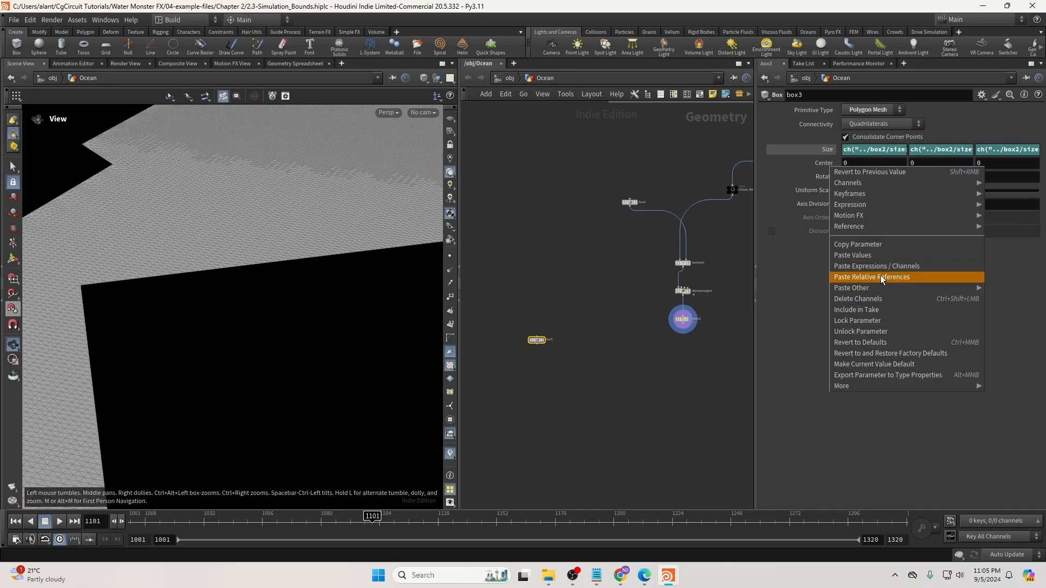
left_click(872, 276)
left_click(825, 162)
scroll(540, 346, "up", 2)
left_click(540, 345)
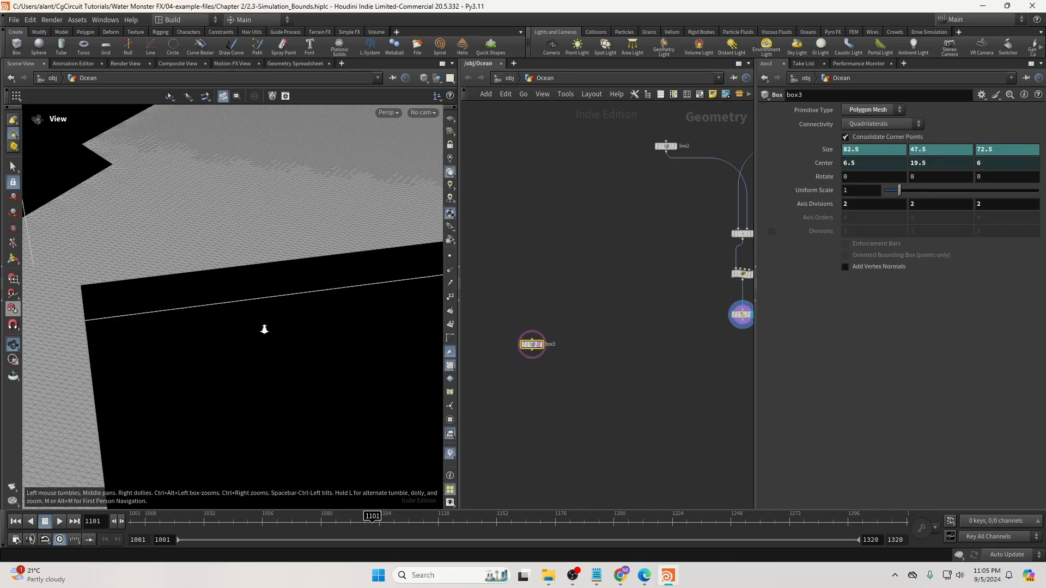
right_click_drag(264, 329, 185, 323)
left_click_drag(294, 325, 328, 330)
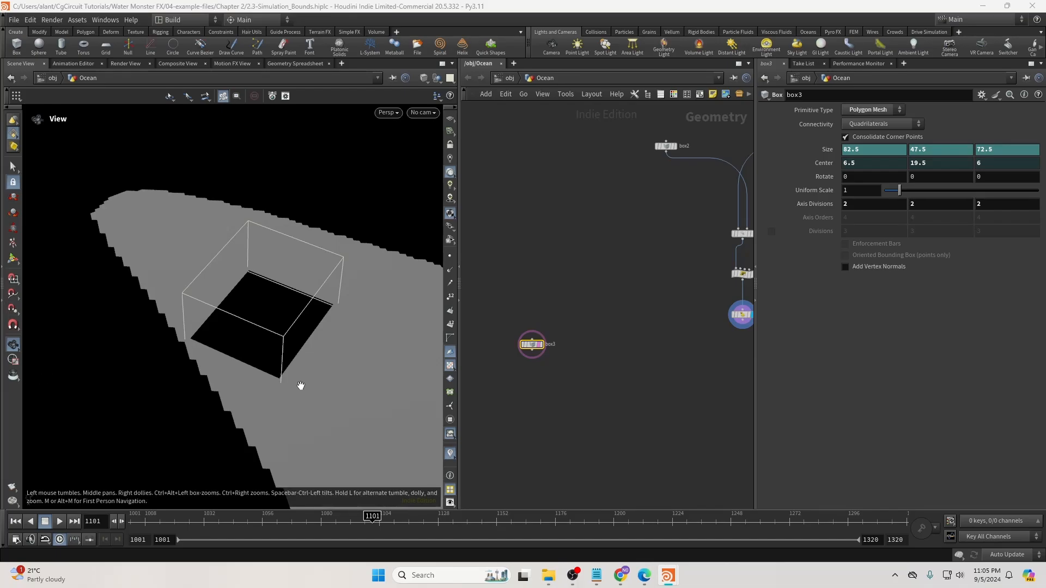
Convert box3 with a displayed VDB from Polygons node: voxel size 0.25, Fog VDB instead of Distance VDB.
middle_click_drag(553, 375, 567, 349)
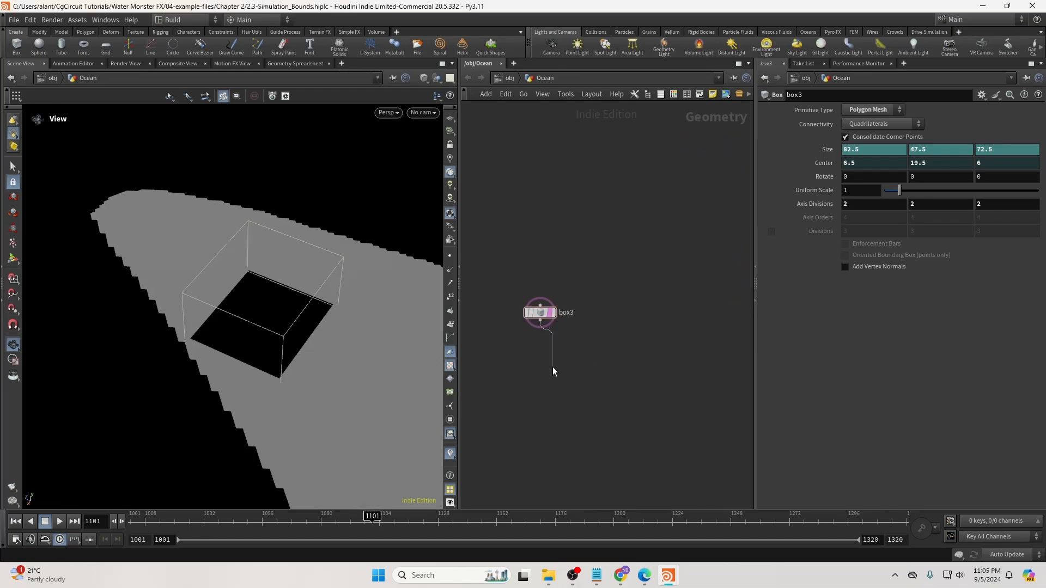
key("Tab")
type("vdb frompo")
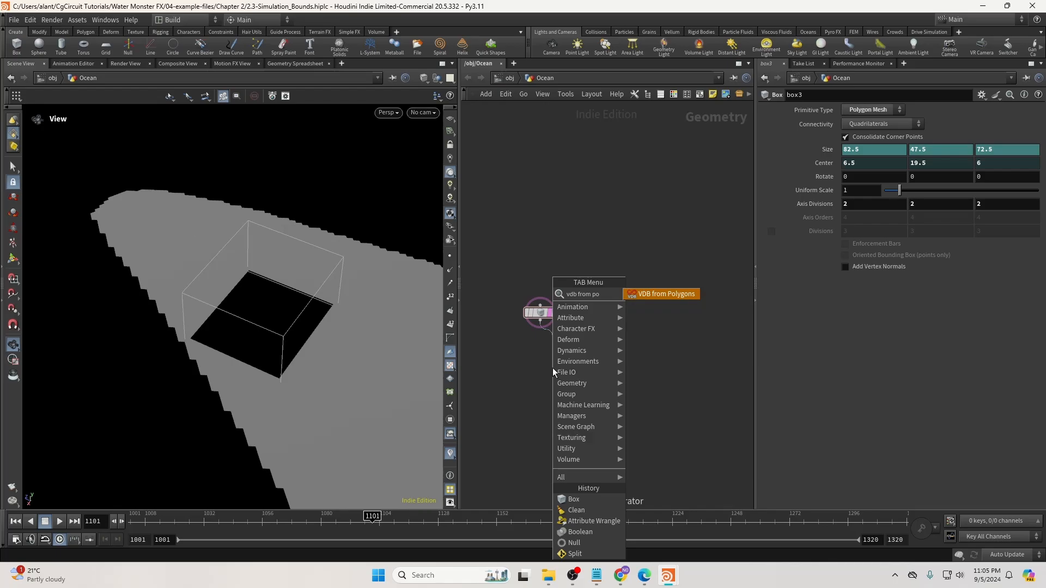
key("Return")
key("h")
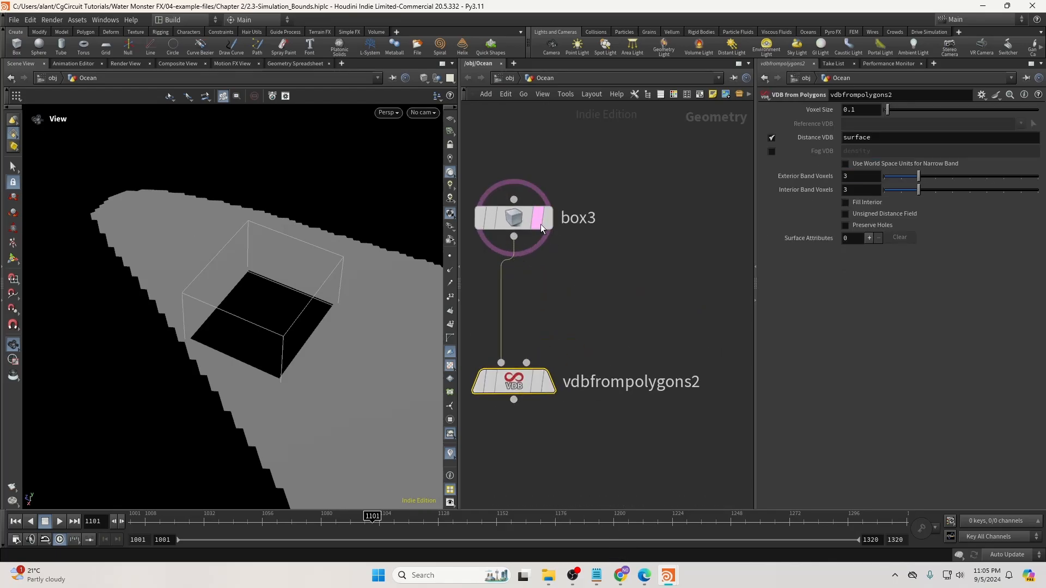
left_click(544, 386)
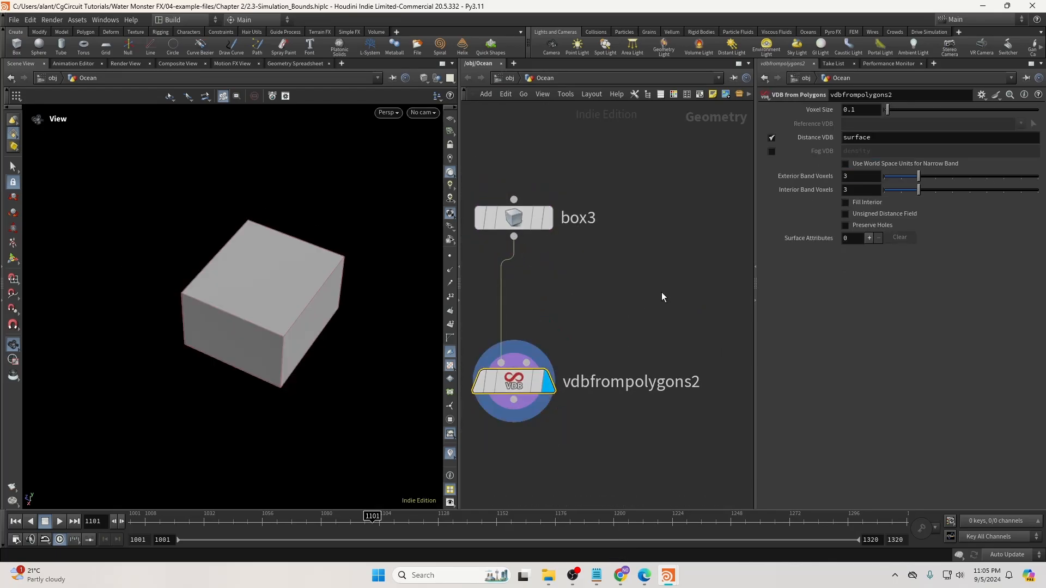
left_click(852, 110)
type("0.25")
key("Return")
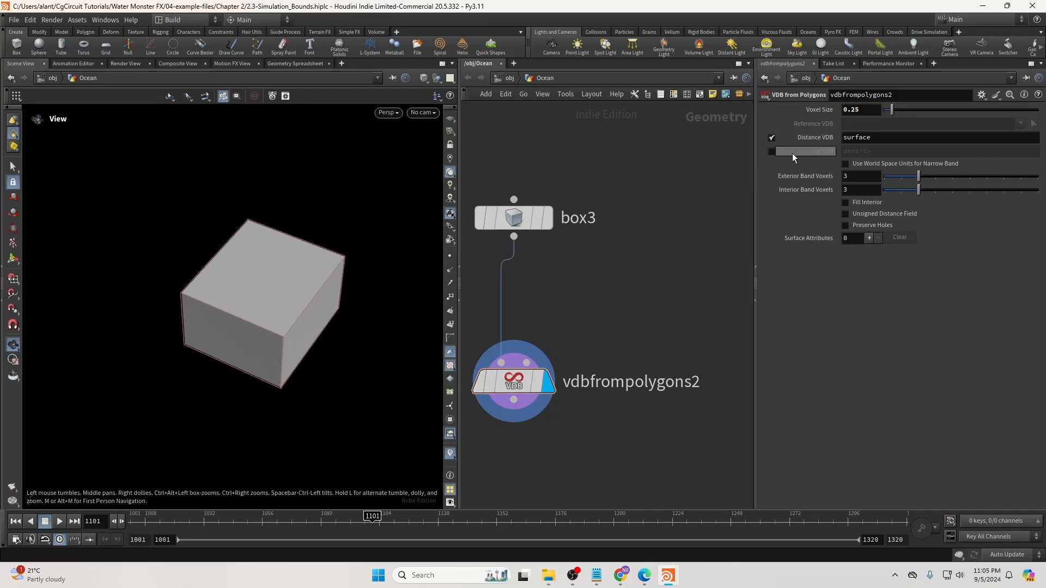
left_click(772, 138)
left_click(771, 151)
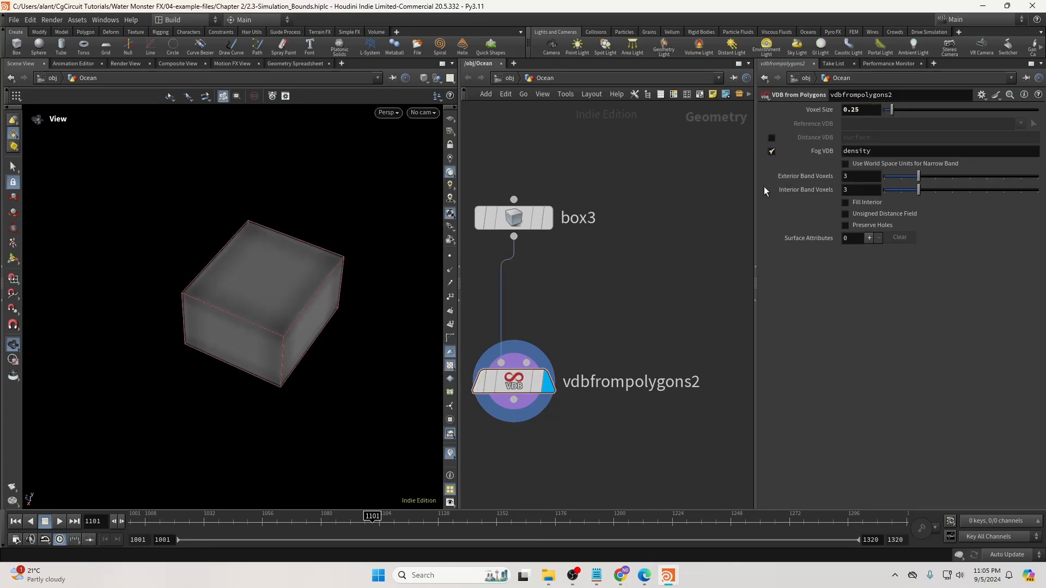
scroll(665, 343, "down", 6)
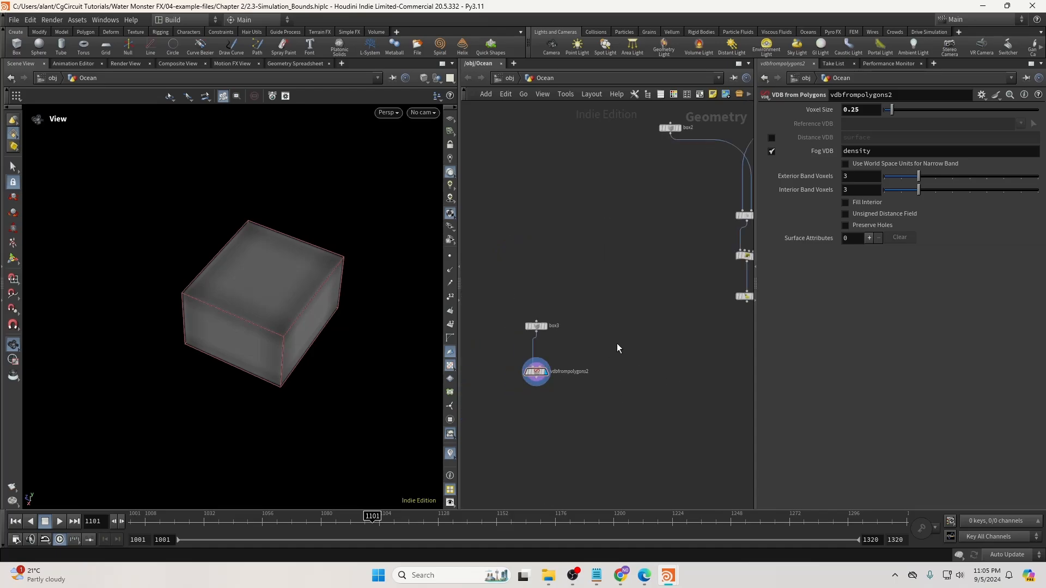
Add an Attribute Wrangle with clean2 wired into its first input, and display it.
middle_click_drag(616, 343, 567, 341)
key("Tab")
type("w")
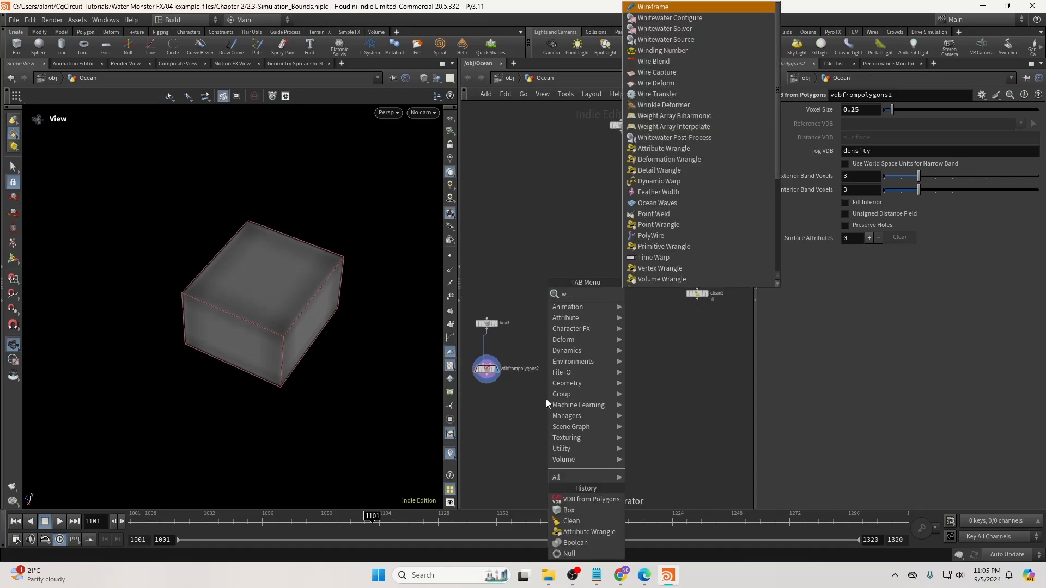
type("ra")
key("Return")
left_click(552, 438)
left_click_drag(487, 376, 551, 429)
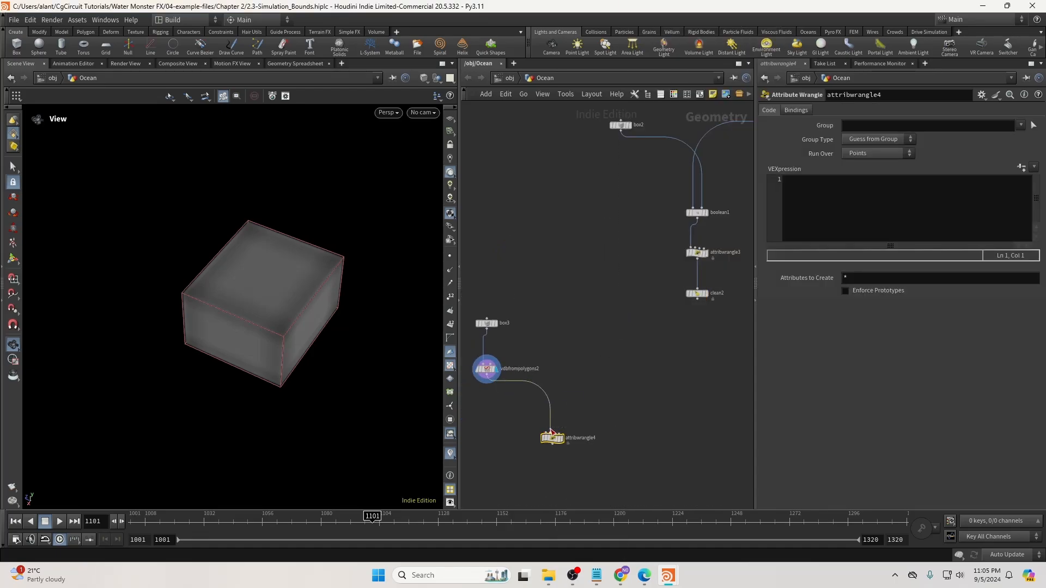
left_click(545, 433)
left_click(698, 299)
scroll(549, 442, "up", 3)
left_click(568, 437)
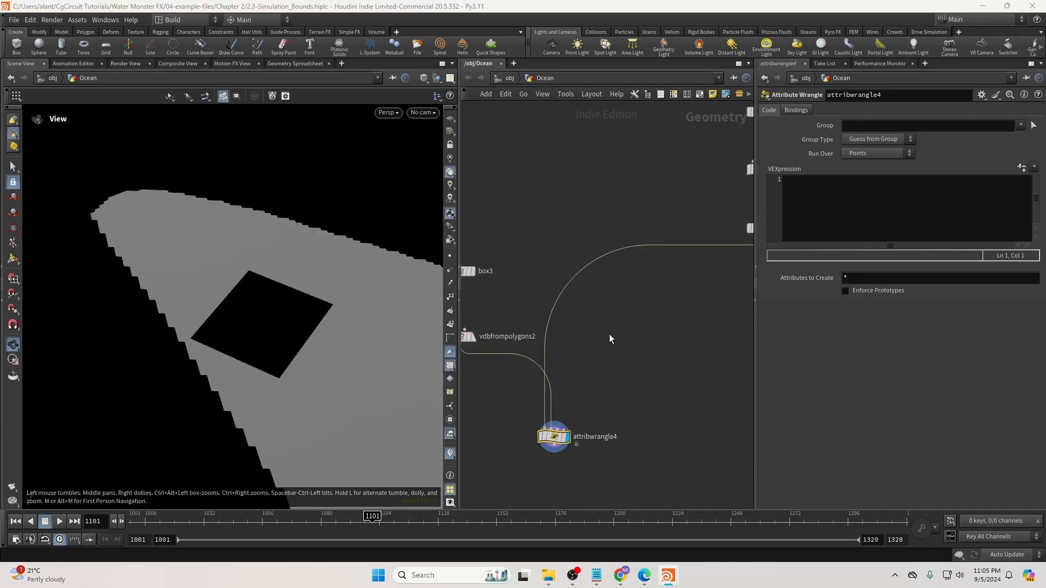
Start the wrangle code with the condition if (volumesample(1,"density",@P) < 0.01) {.
middle_click_drag(609, 335, 674, 297)
left_click(531, 299)
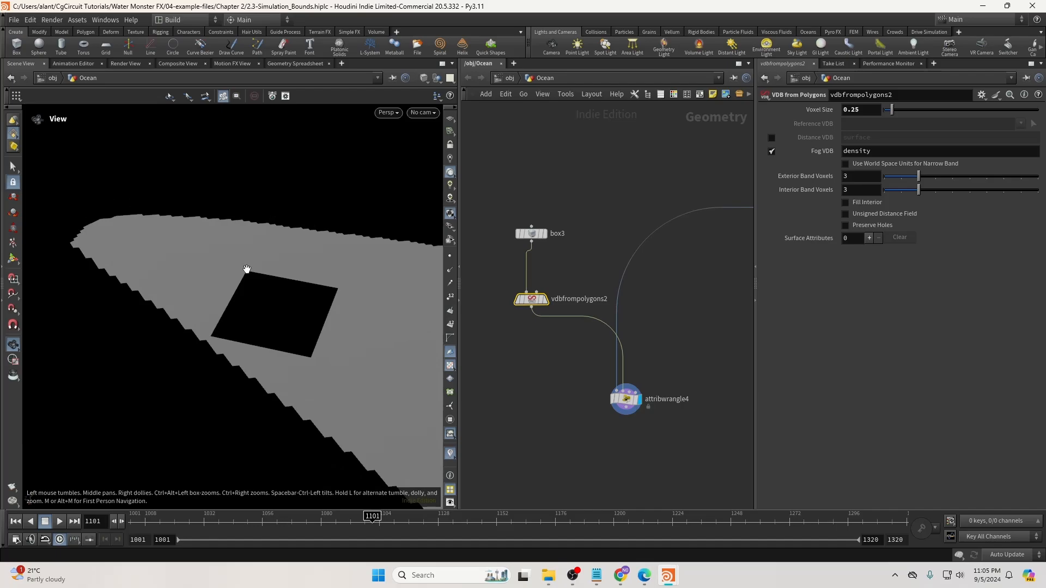
scroll(247, 273, "up", 5)
scroll(224, 280, "up", 5)
scroll(230, 243, "down", 5)
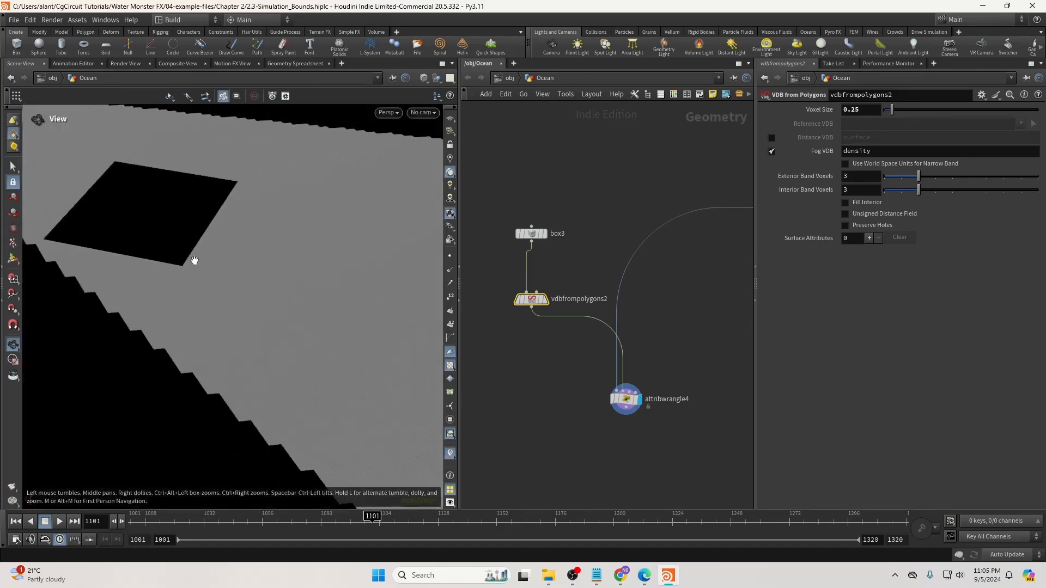
scroll(191, 260, "down", 2)
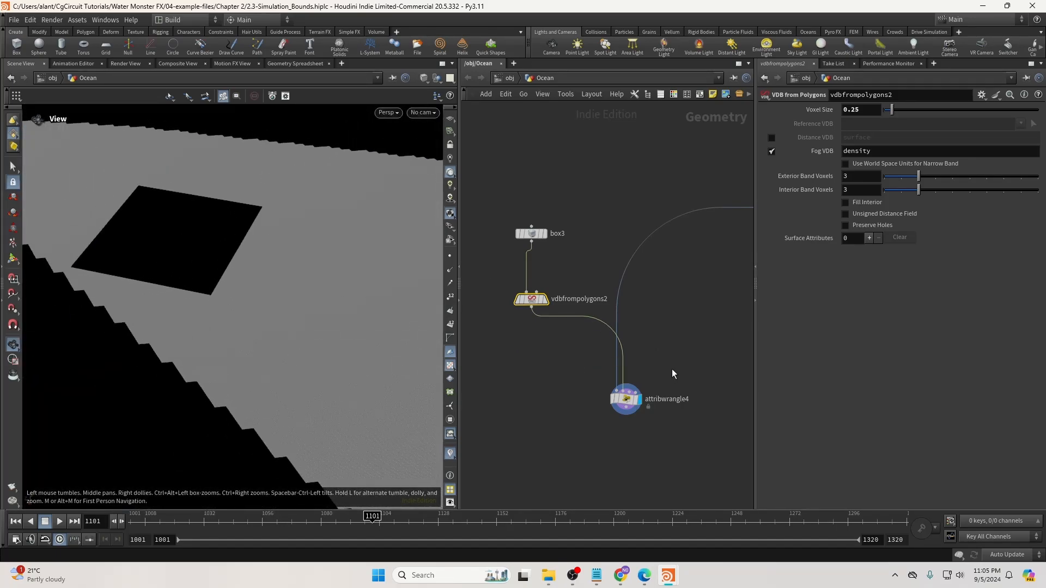
left_click(625, 398)
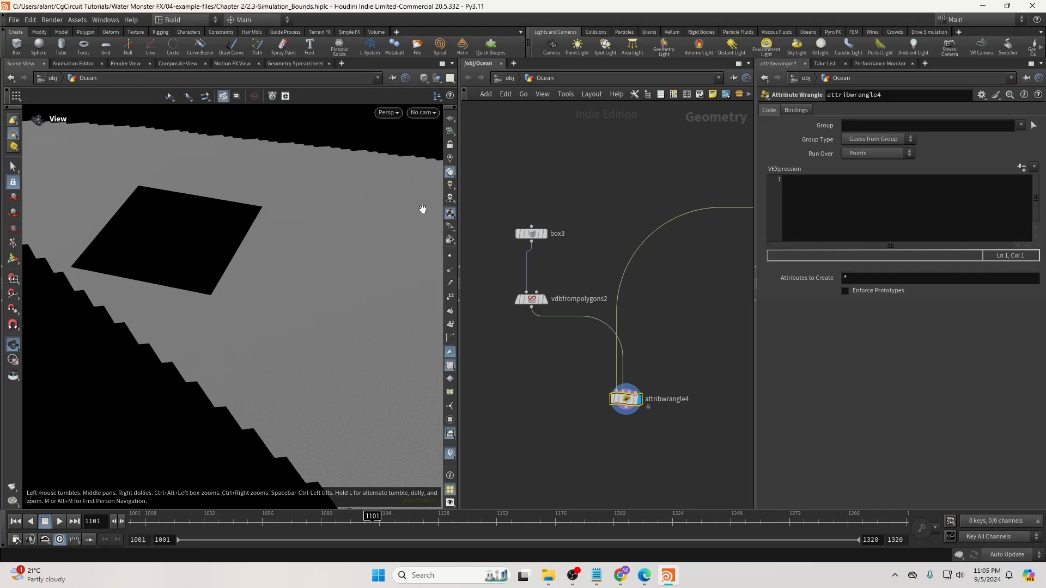
left_click(881, 187)
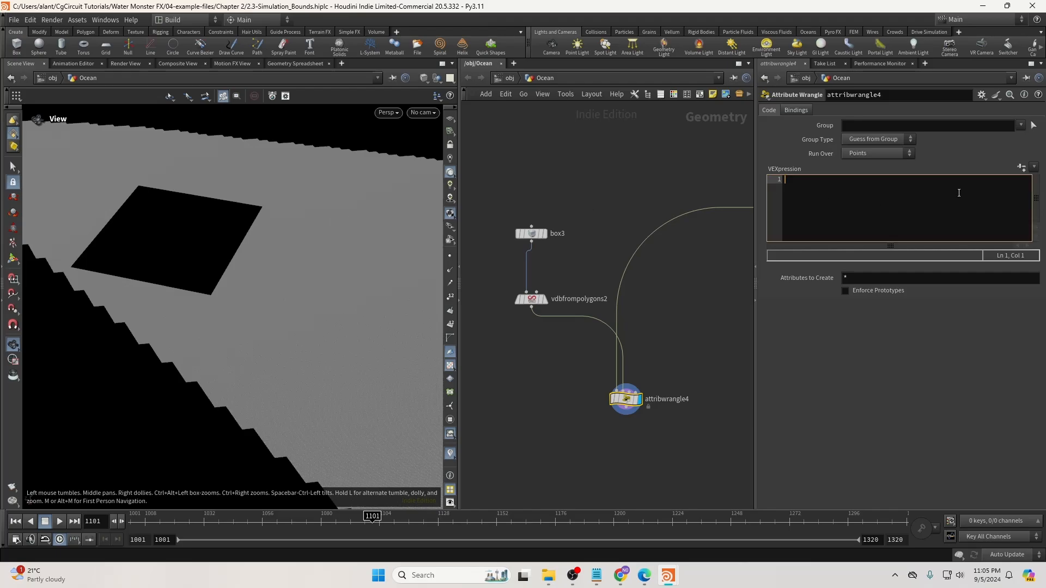
type("if (")
key("BackSpace")
type("vol")
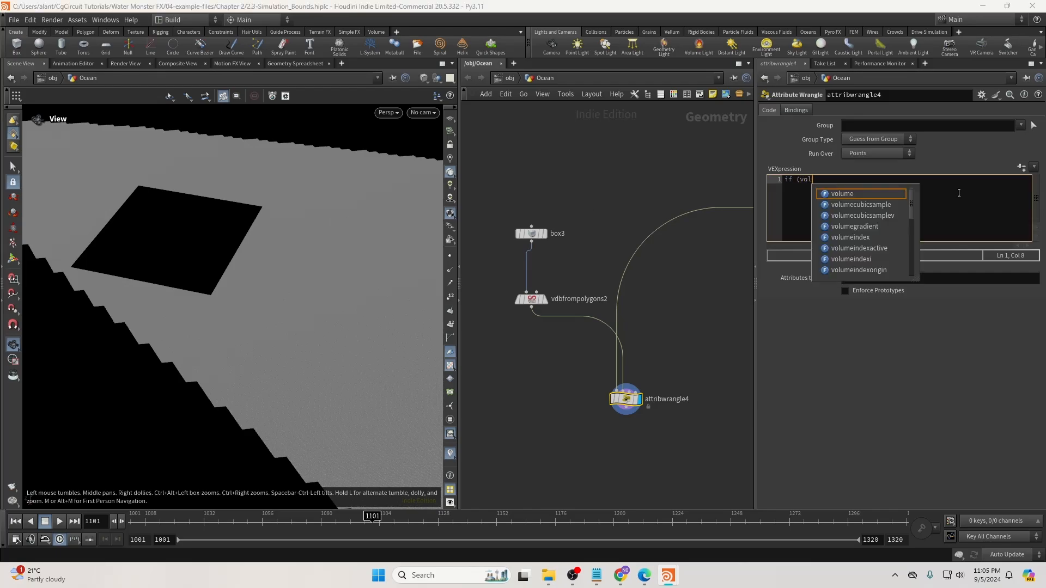
type("umesample(")
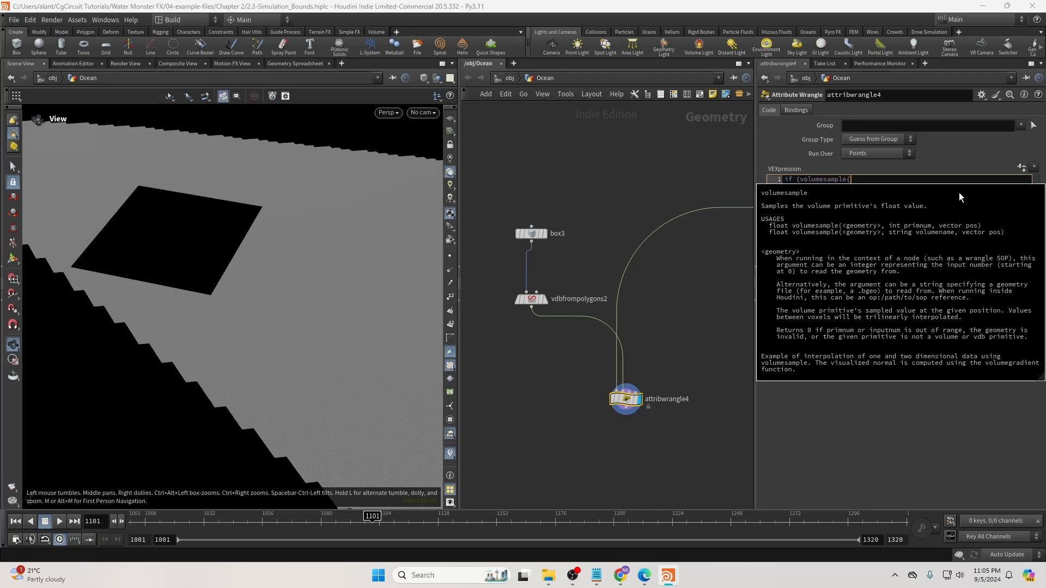
type("1,\"\"")
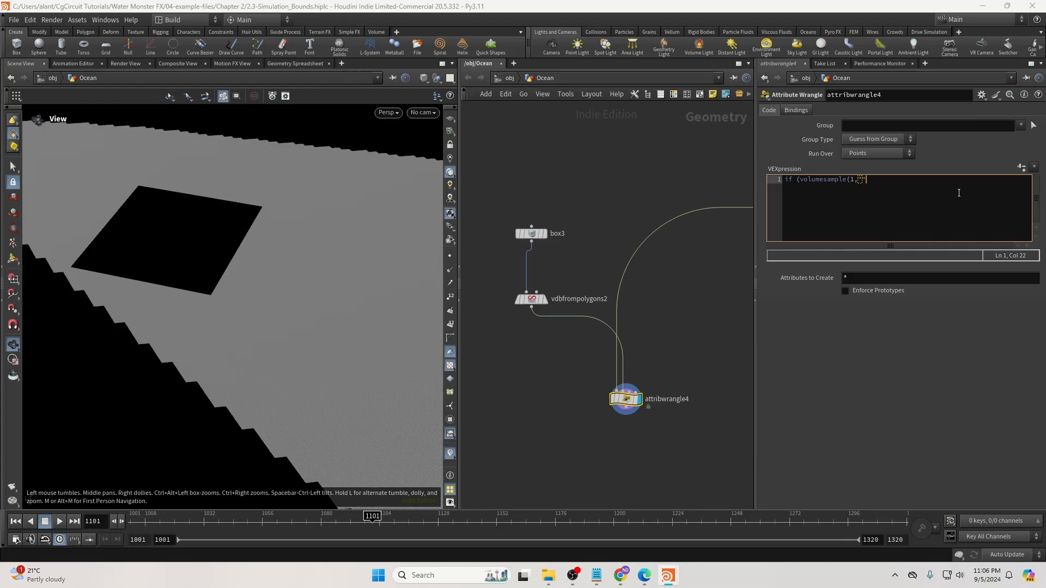
type("density,@P)")
type(")")
key("BackSpace")
type("{")
key("Return")
key("Return")
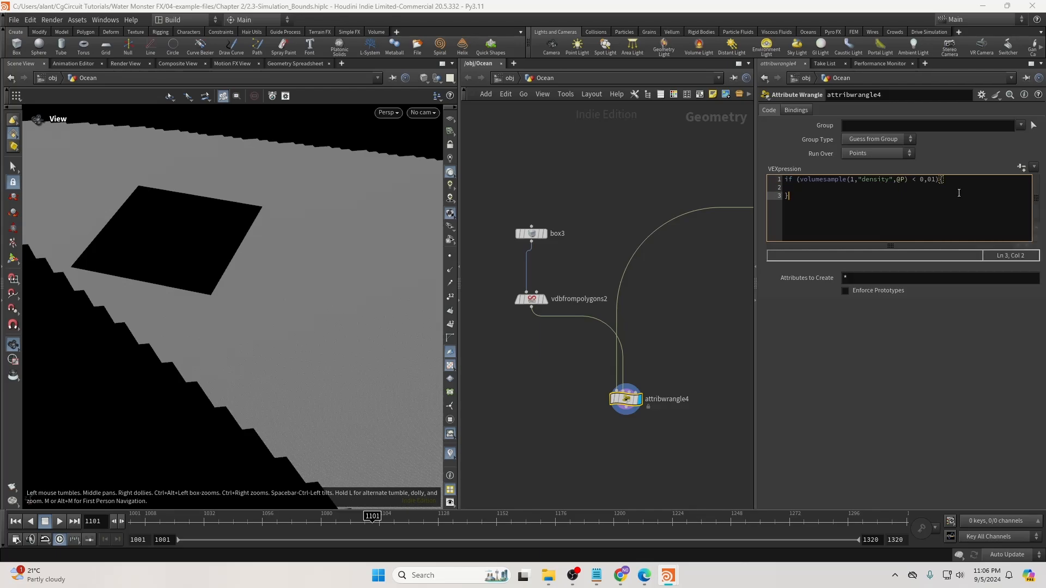
Inside the if block, set f@Subdivide = 1 and apply the code.
key("Up")
type("@Suv")
key("BackSpace")
type("bid")
key("BackSpace")
key("BackSpace")
key("BackSpace")
left_click(727, 292)
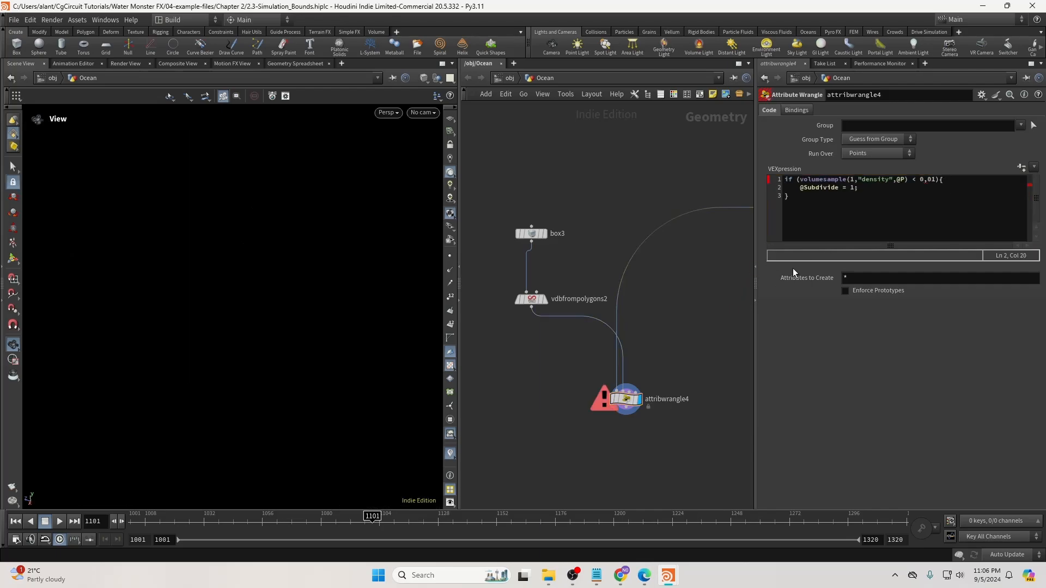
left_click(800, 187)
type("f")
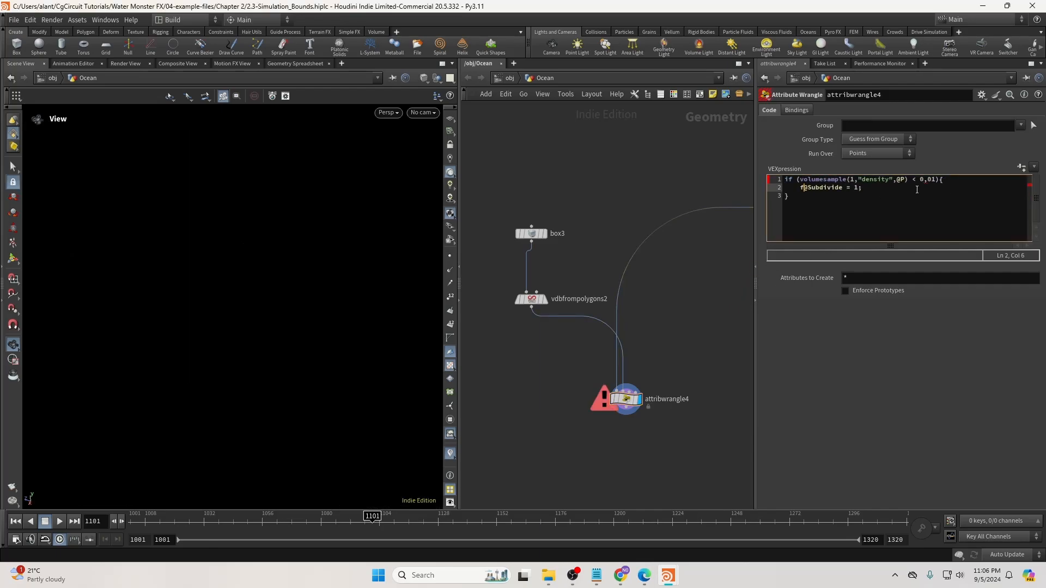
left_click(925, 181)
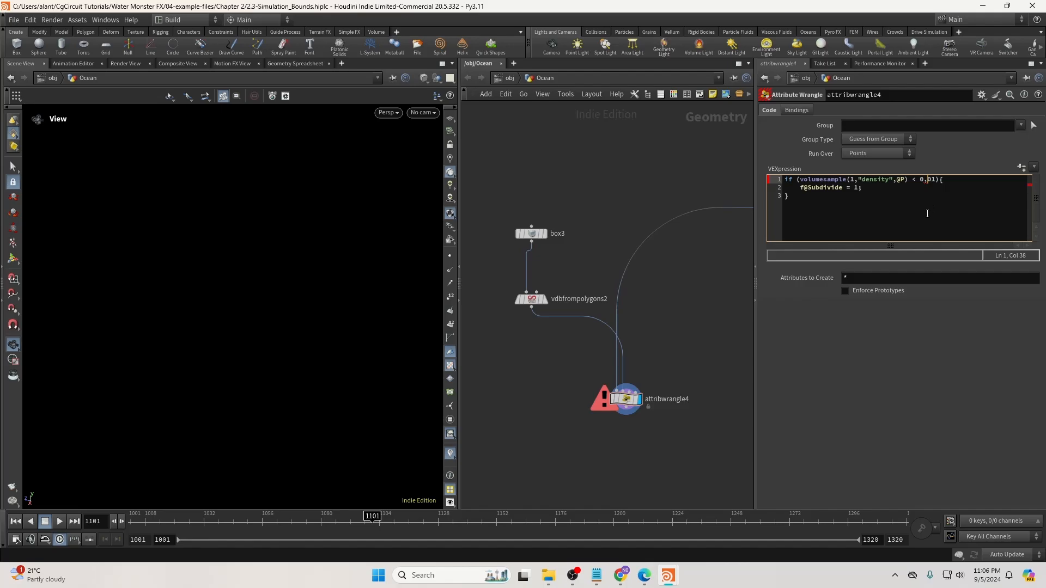
left_click(692, 273)
left_click_drag(800, 188, 854, 189)
left_click(854, 189)
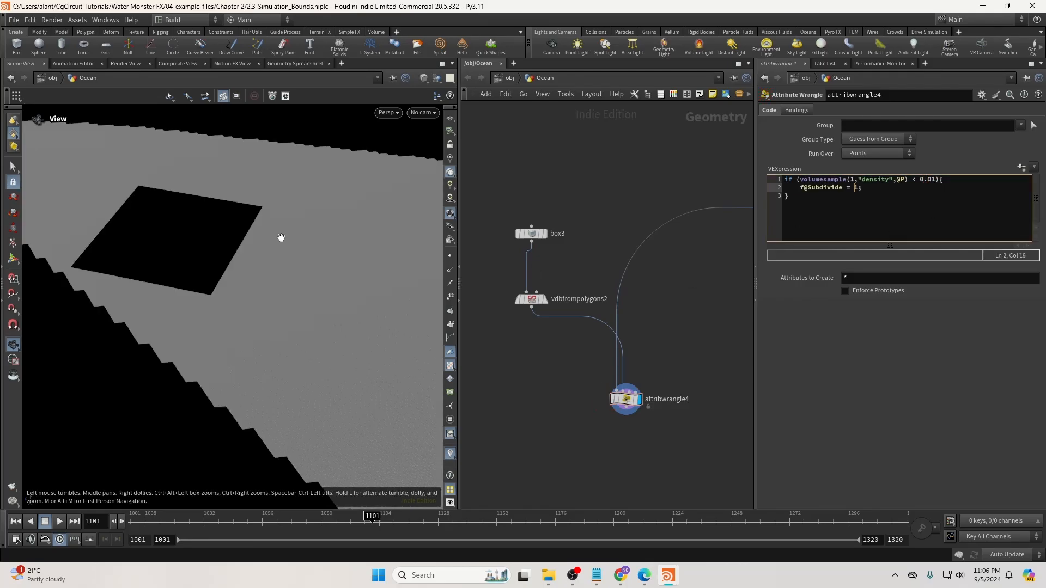
Add an else block that sets f@Subdivide = 0.
left_click_drag(281, 237, 274, 212)
left_click(899, 194)
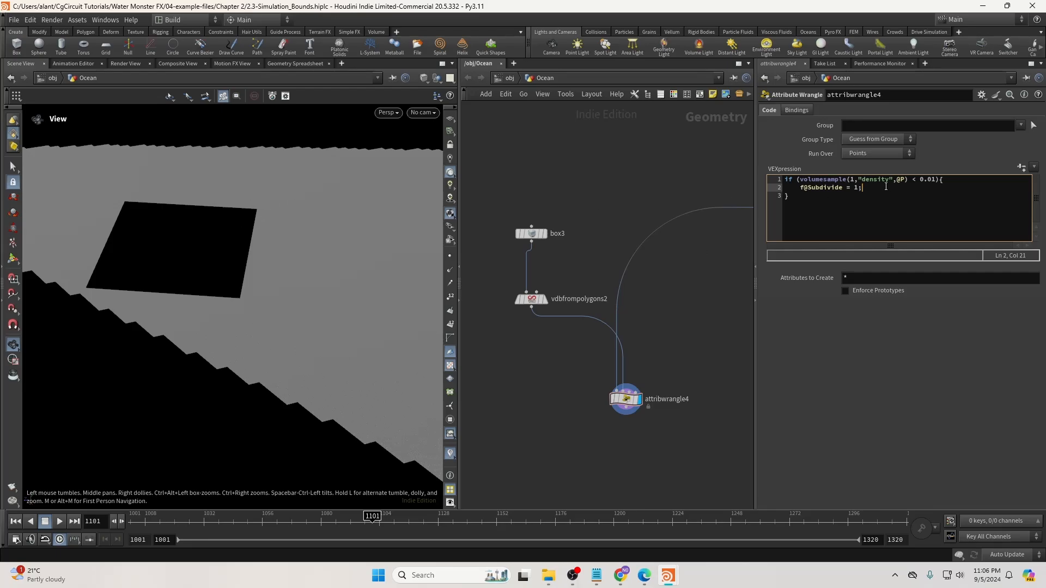
left_click(824, 210)
type("else{")
key("Return")
left_click_drag(799, 188, 854, 205)
key("ctrl+c")
left_click(859, 203)
key("ctrl+v")
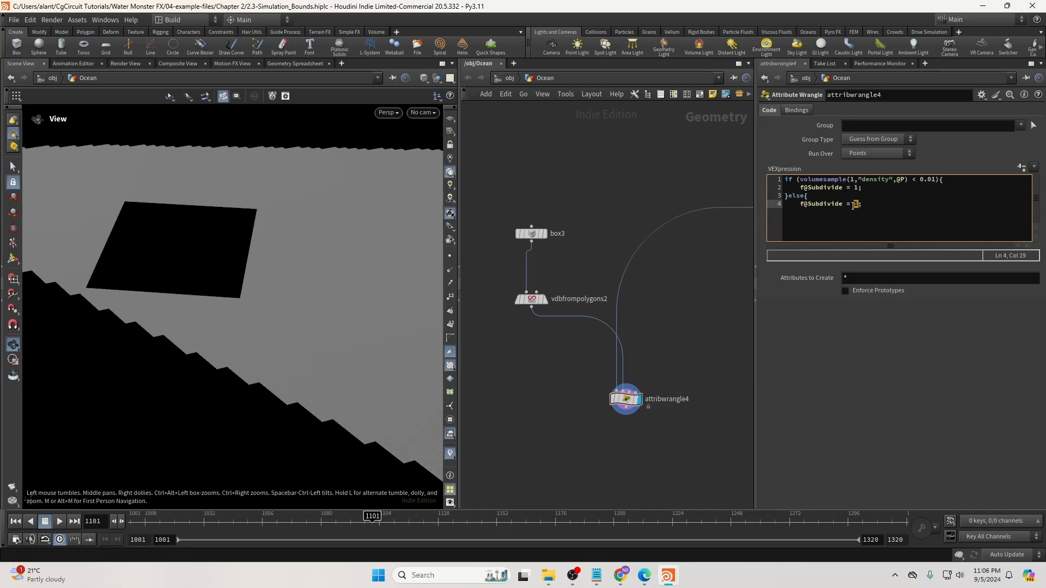
type("0")
left_click(868, 203)
key("Return")
key("Return")
key("BackSpace")
key("BackSpace")
type("}")
middle_click_drag(662, 348, 708, 228)
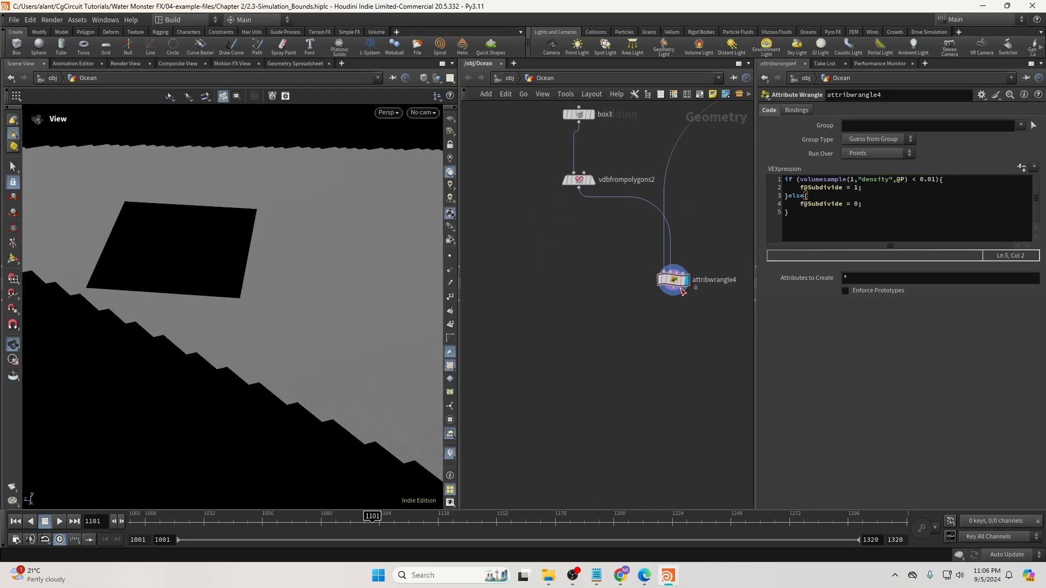
key("Tab")
Add a displayed Color node using Ramp from Attribute on Subdivide, with a red start key.
type("col")
key("Return")
left_click(570, 365)
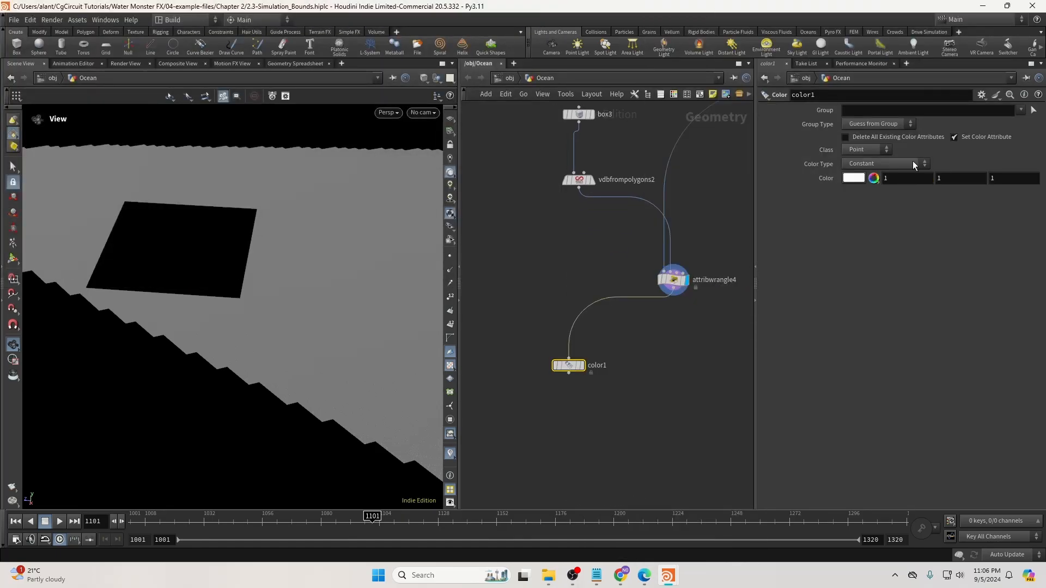
left_click(913, 161)
left_click(907, 211)
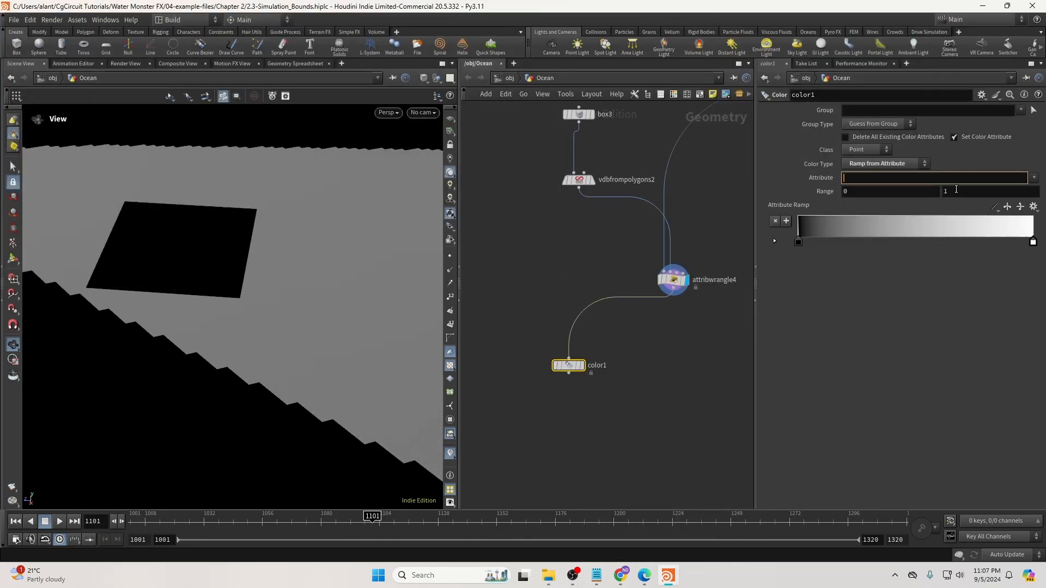
left_click(1033, 177)
left_click(1018, 188)
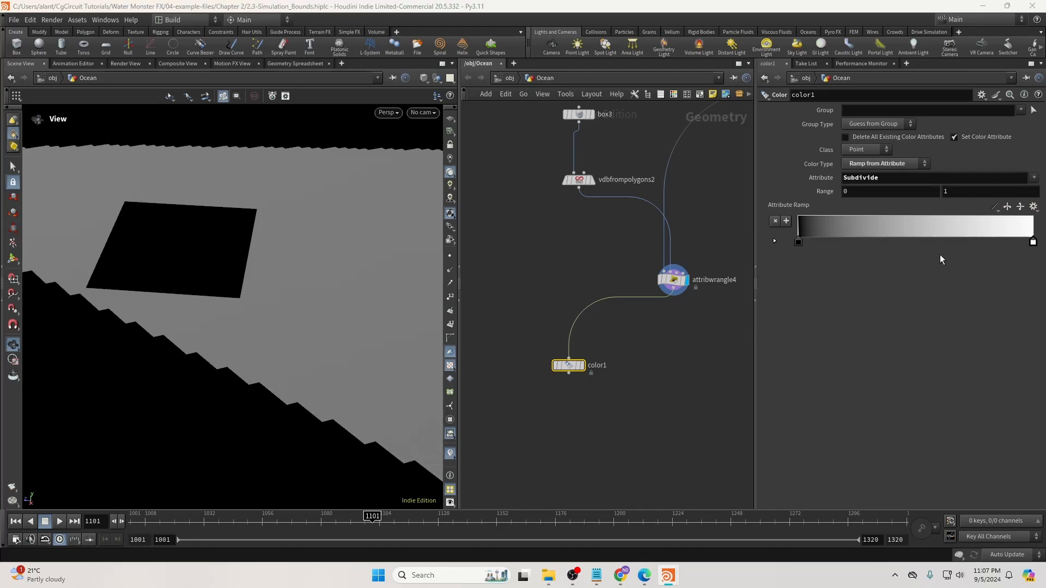
left_click(582, 365)
scroll(253, 251, "up", 3)
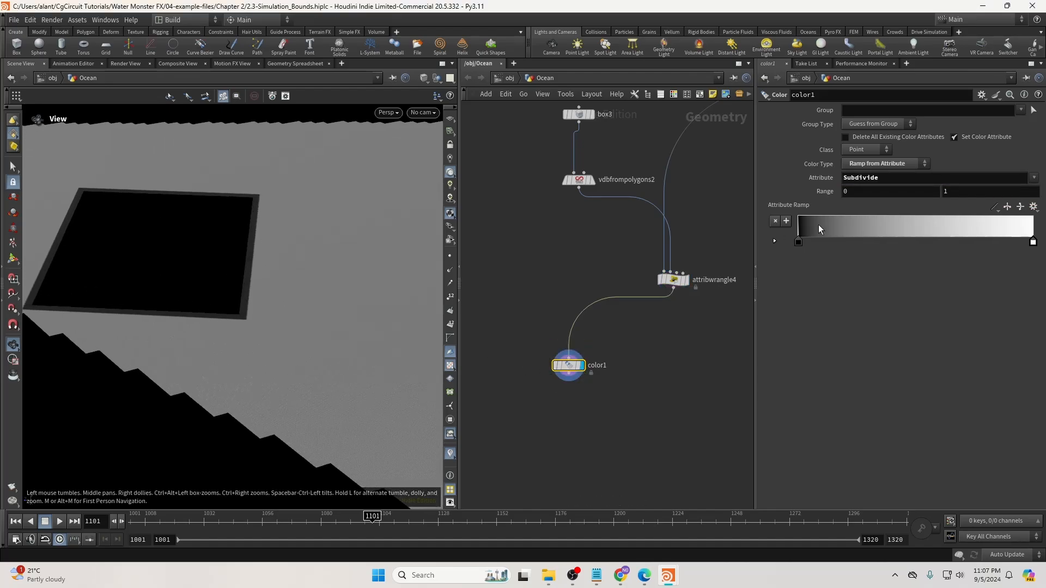
double_click(796, 240)
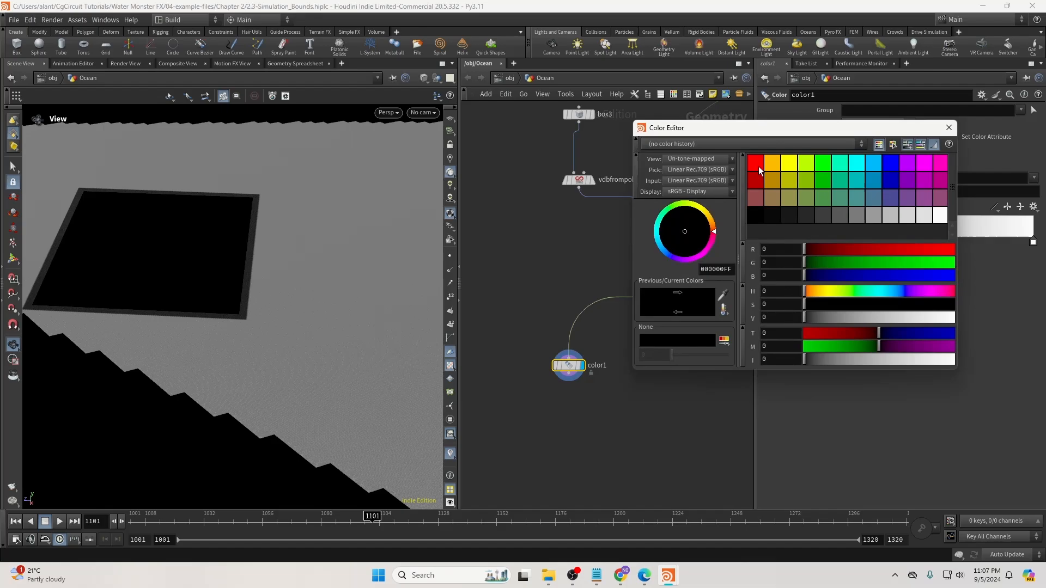
left_click(943, 130)
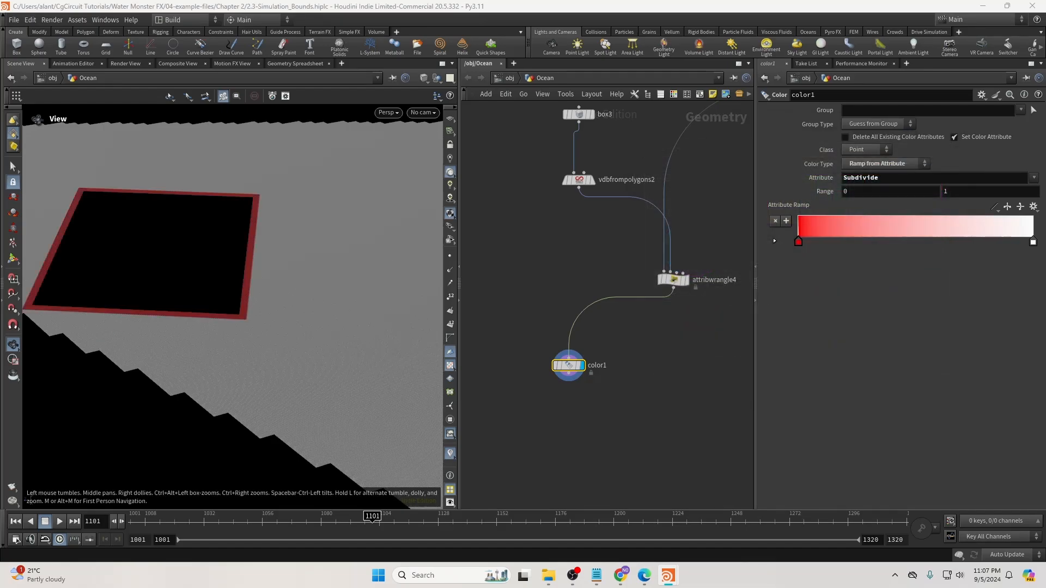
Insert an Attribute Blur on Subdivide only, between attribwrangle4 and color1.
middle_click_drag(593, 397, 630, 361)
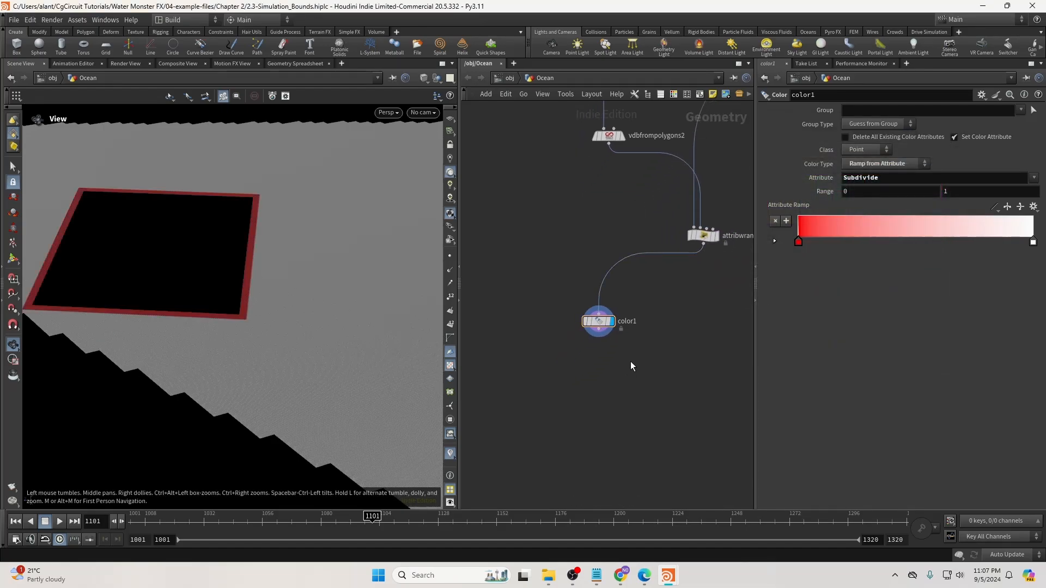
key("Tab")
type("blur")
key("Return")
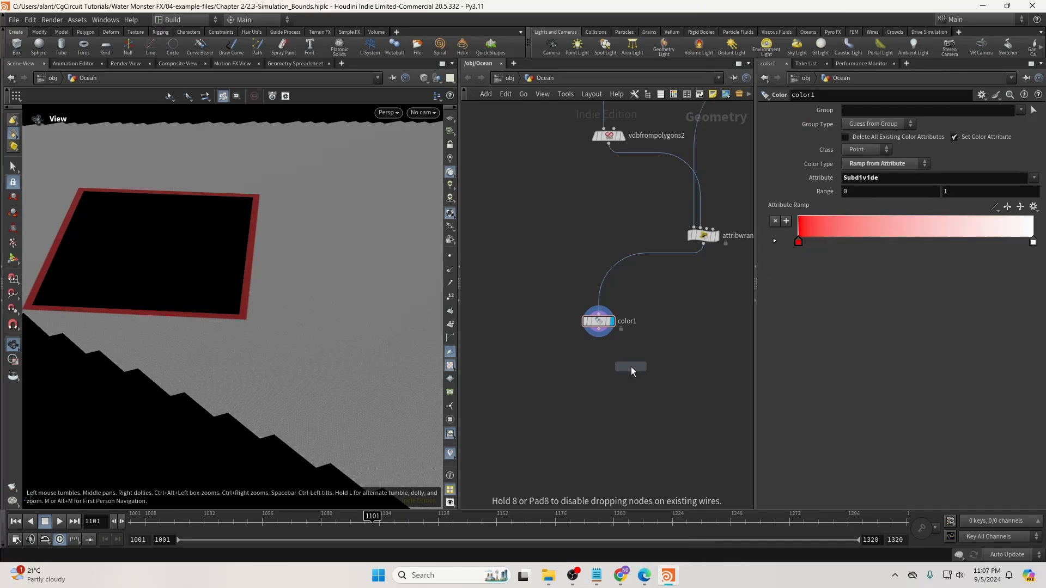
left_click(697, 298)
left_click(703, 243)
left_click(692, 290)
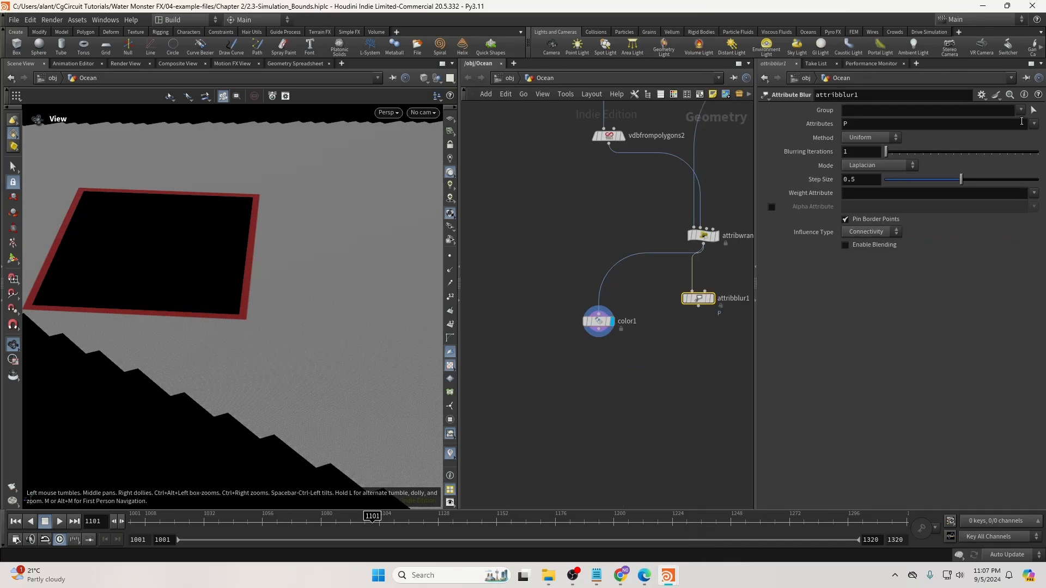
left_click(1034, 124)
left_click(1015, 147)
left_click(850, 124)
key("BackSpace")
key("BackSpace")
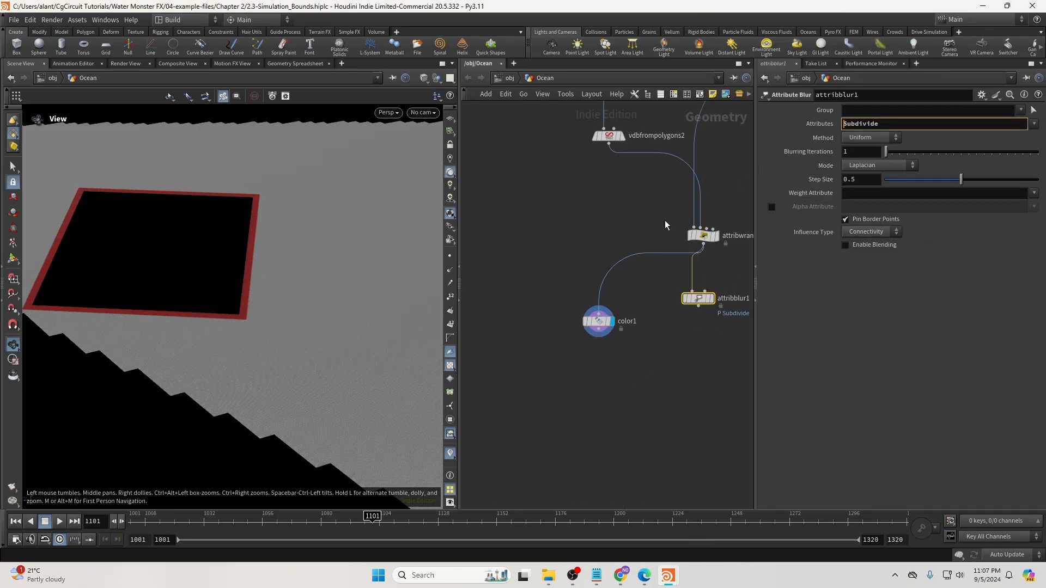
left_click(665, 224)
left_click(698, 306)
left_click(607, 322)
left_click_drag(607, 322, 594, 362)
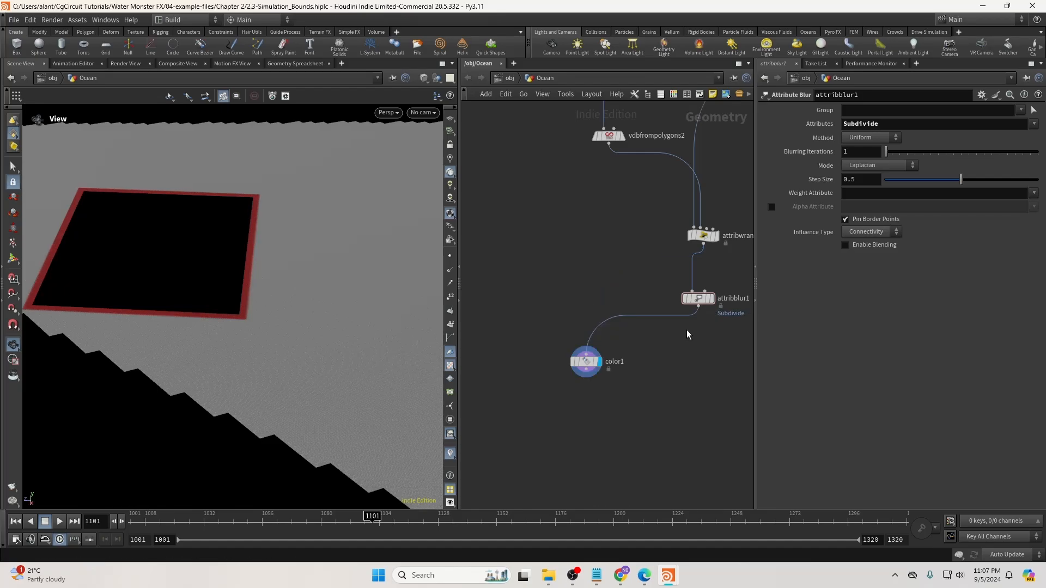
Set Blurring Iterations to 50 and inspect the softened red edge in the viewport.
left_click_drag(862, 153, 798, 158)
type("50")
key("Return")
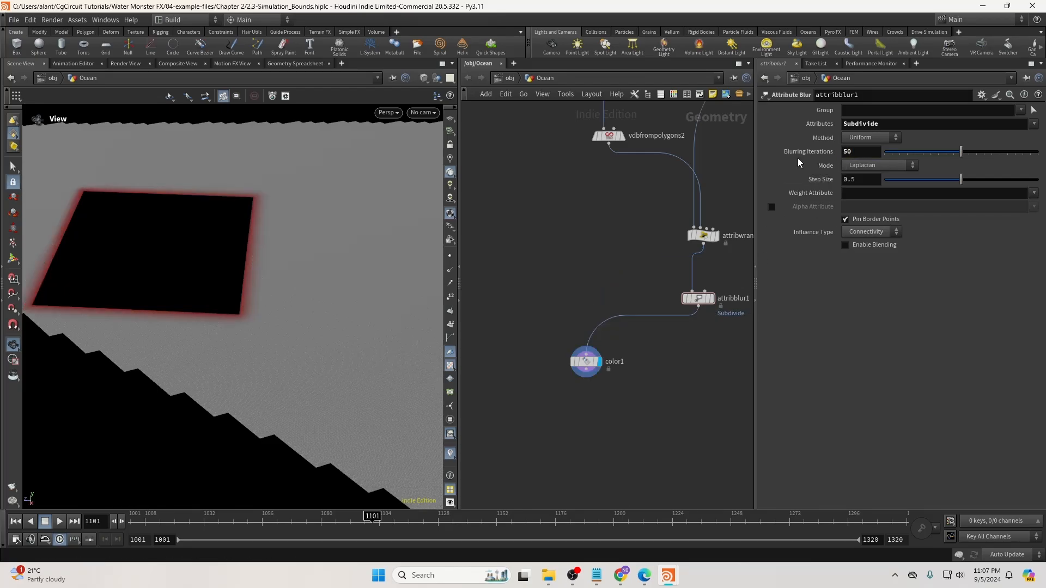
left_click_drag(699, 303, 705, 299)
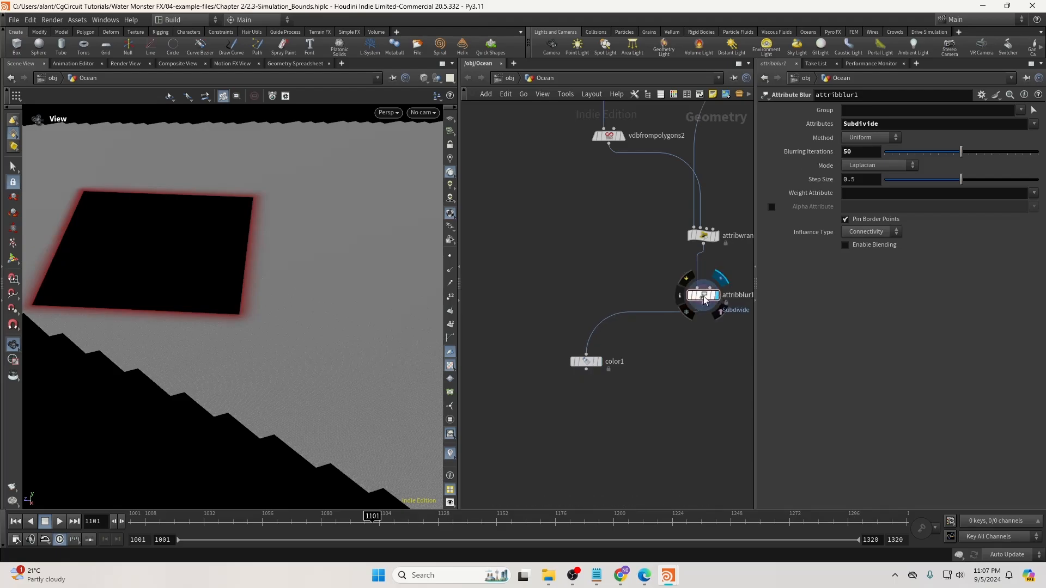
left_click(586, 361)
left_click_drag(218, 204, 232, 185)
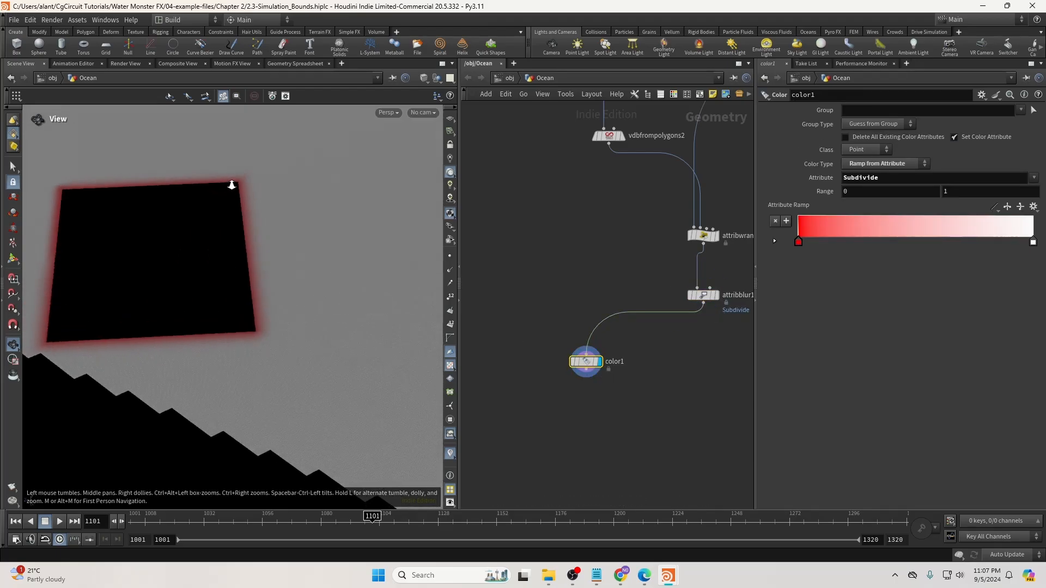
right_click_drag(231, 185, 241, 174)
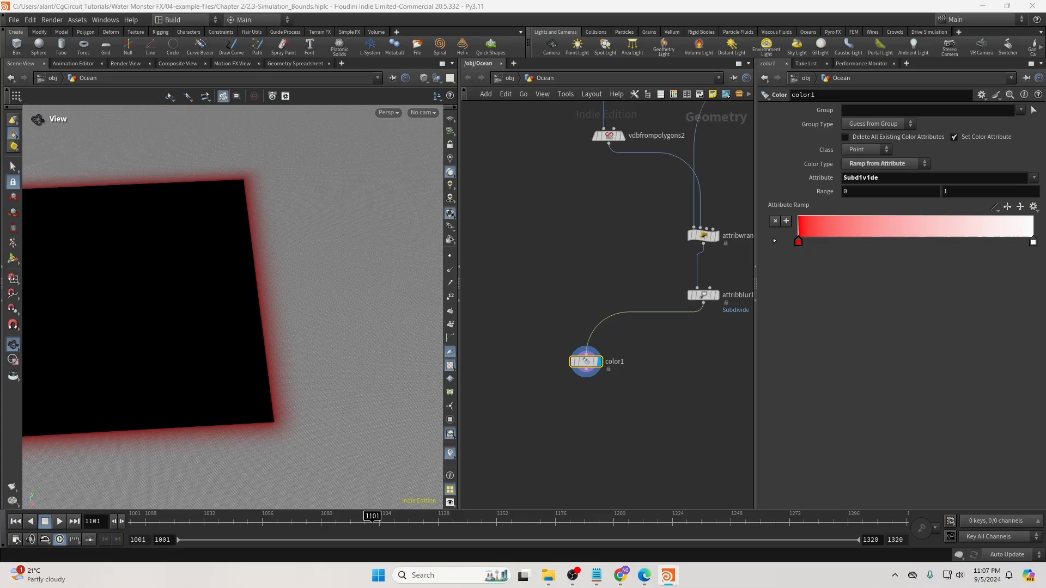
middle_click_drag(658, 379, 590, 357)
mouse_move(263, 300)
right_mouse_down()
mouse_move(296, 299)
mouse_move(246, 292)
right_mouse_up()
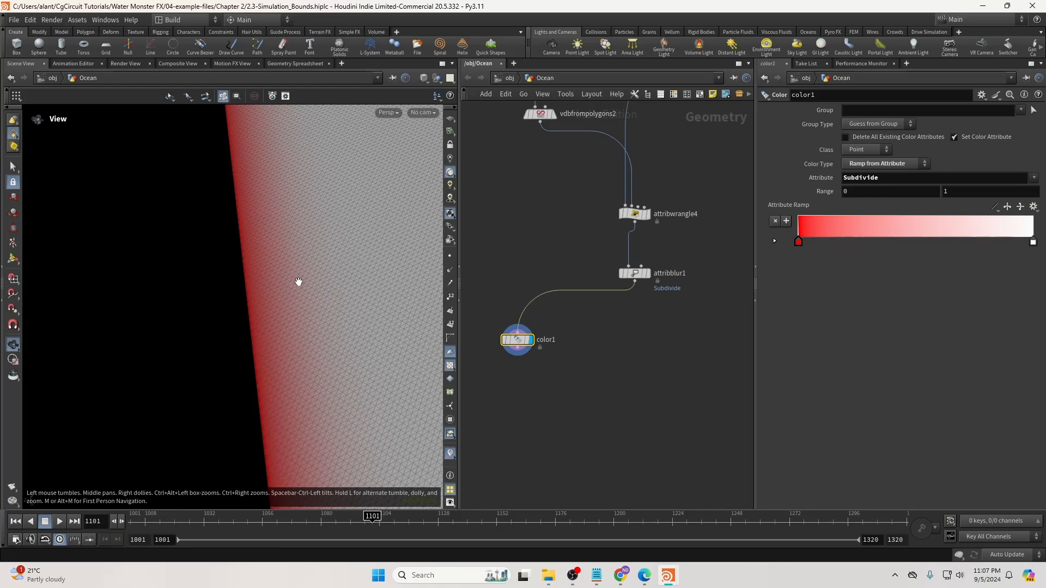
Add an Attribute Wrangle below attribblur1 and set it as the display node.
left_click(634, 281)
key("Tab")
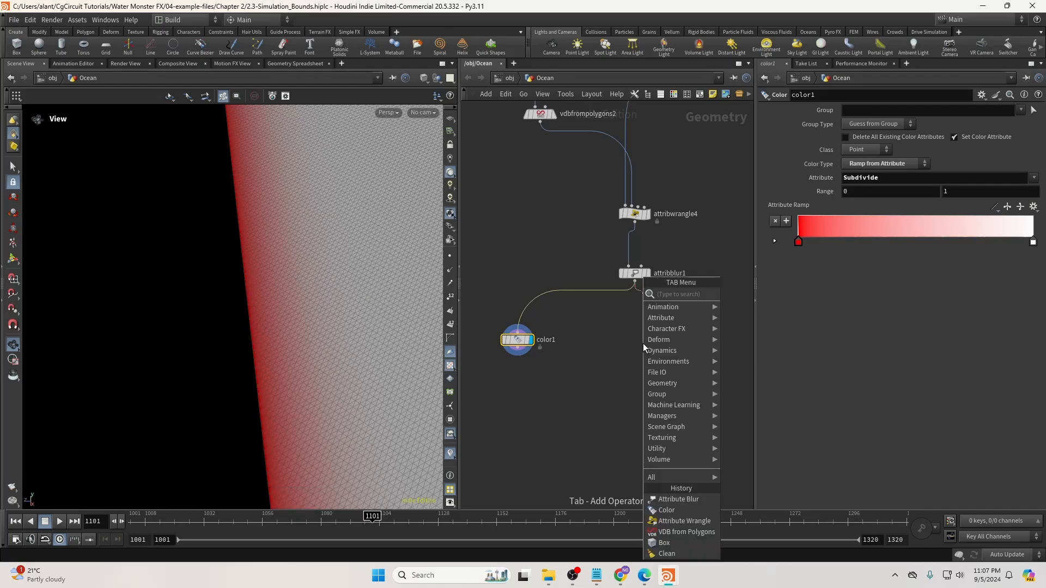
type("aw")
key("Return")
scroll(642, 343, "up", 3)
left_click_drag(642, 344, 636, 349)
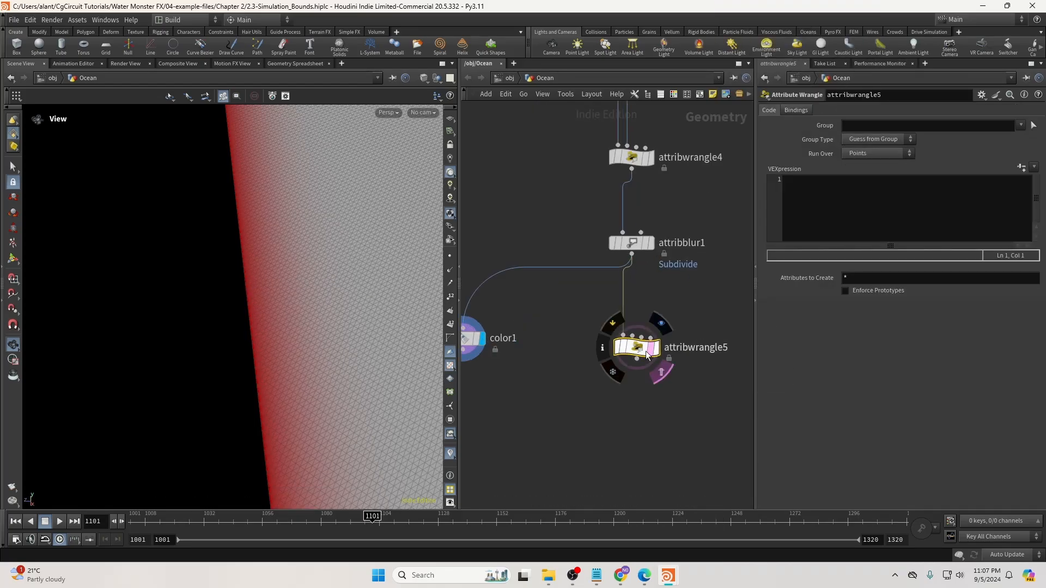
left_click(656, 348)
left_click(897, 186)
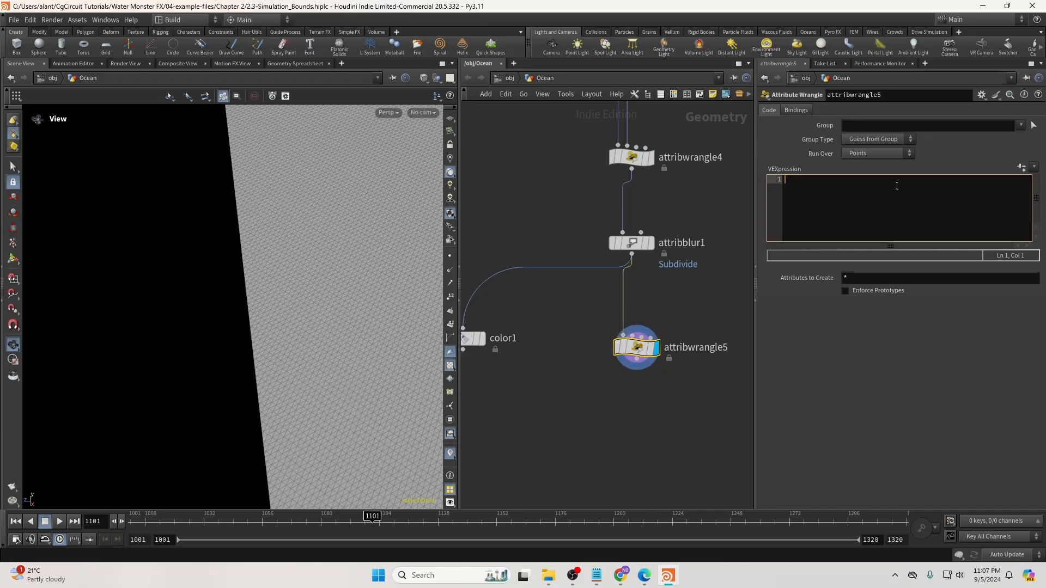
type("@Sudivide")
left_click(636, 247)
left_click(636, 347)
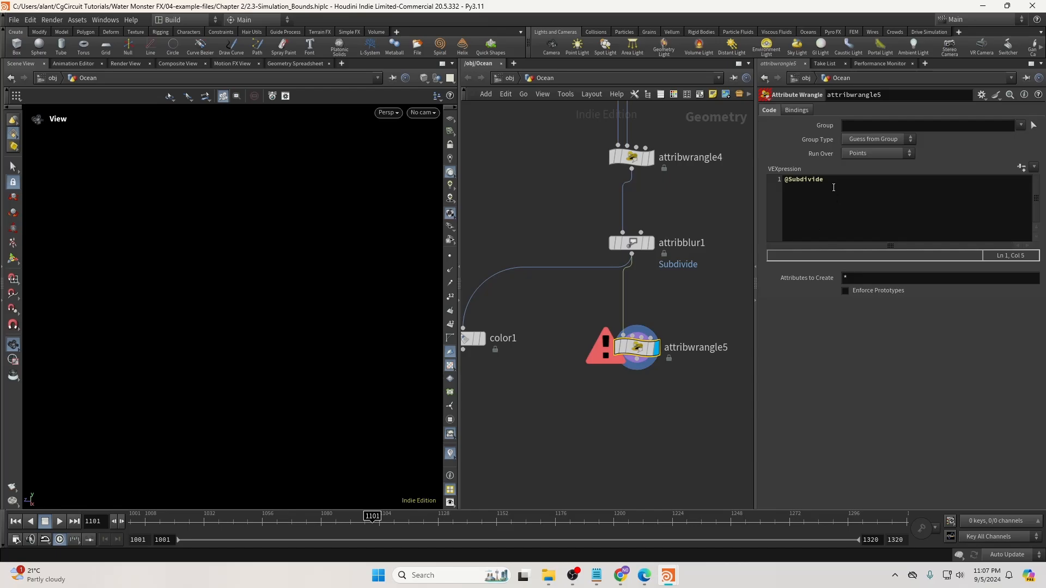
left_click(903, 180)
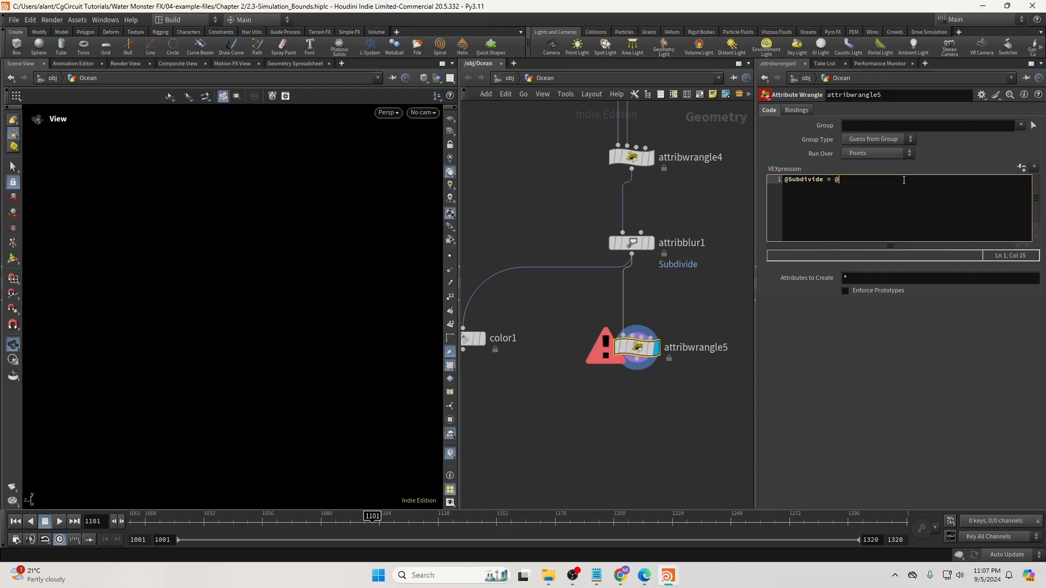
type("= ft")
key("Return")
type("(@")
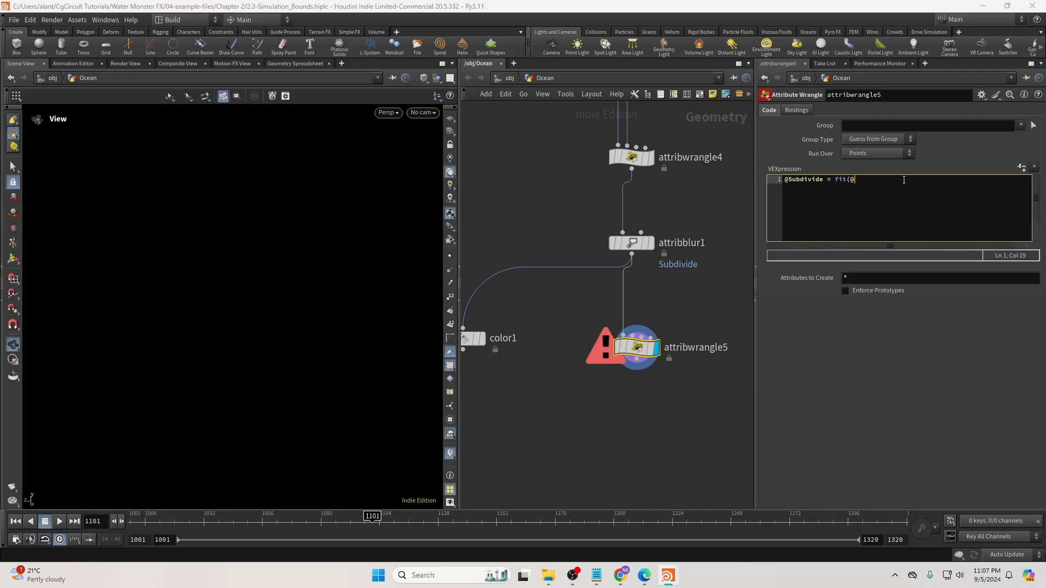
type("@Subdivide")
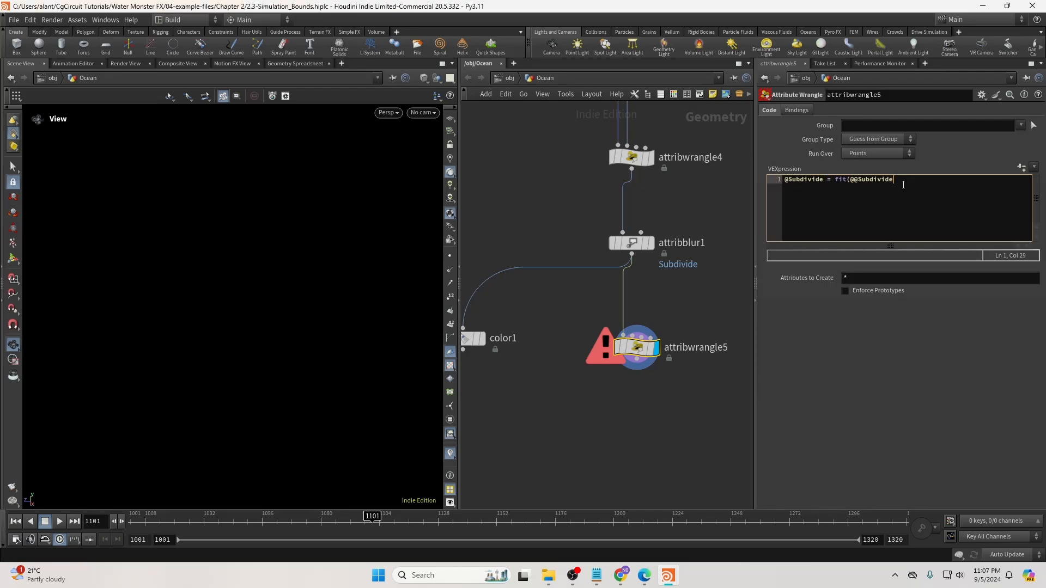
left_click(859, 181)
key("BackSpace")
type("0,.")
key("BackSpace")
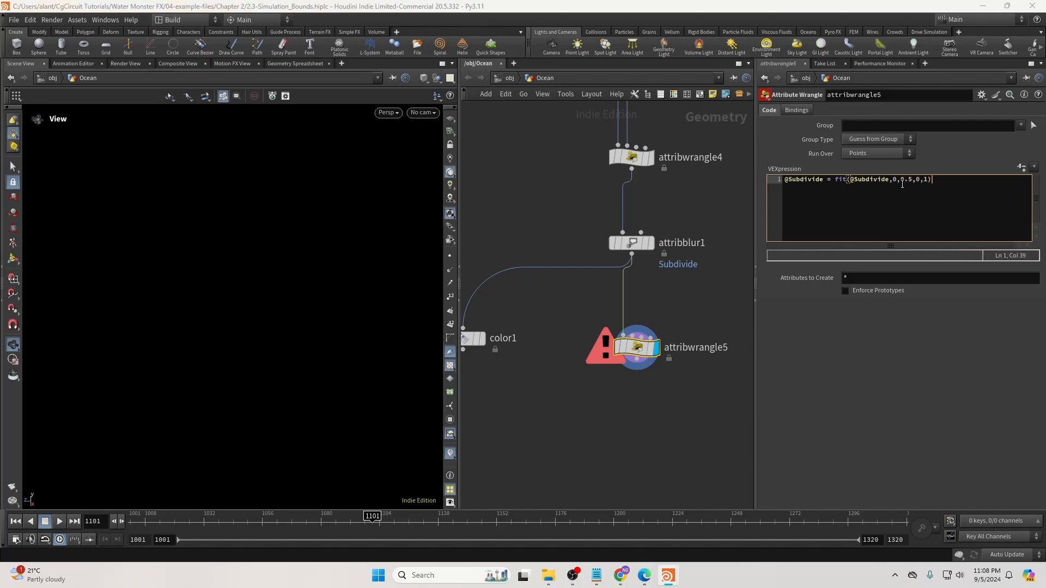
left_click(727, 330)
Wire color1 below the wrangle and display it to preview the remapped gradient.
left_click_drag(469, 342, 528, 457)
left_click_drag(523, 442, 636, 361)
left_click(541, 453)
right_click_drag(350, 352, 308, 355)
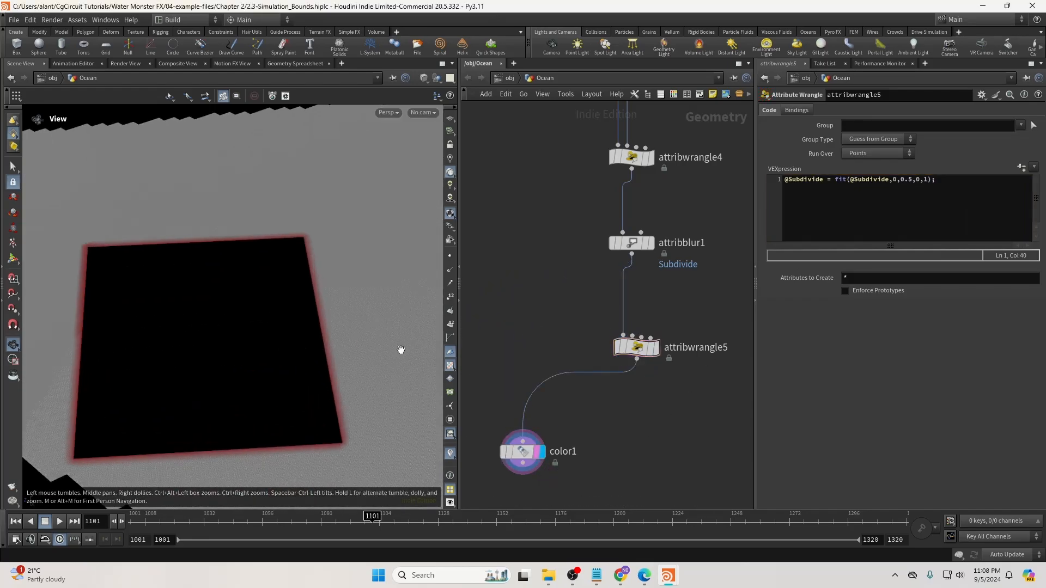
Toggle the wrangle's bypass to compare the red border with and without remapping.
left_click(616, 323)
left_click(616, 323)
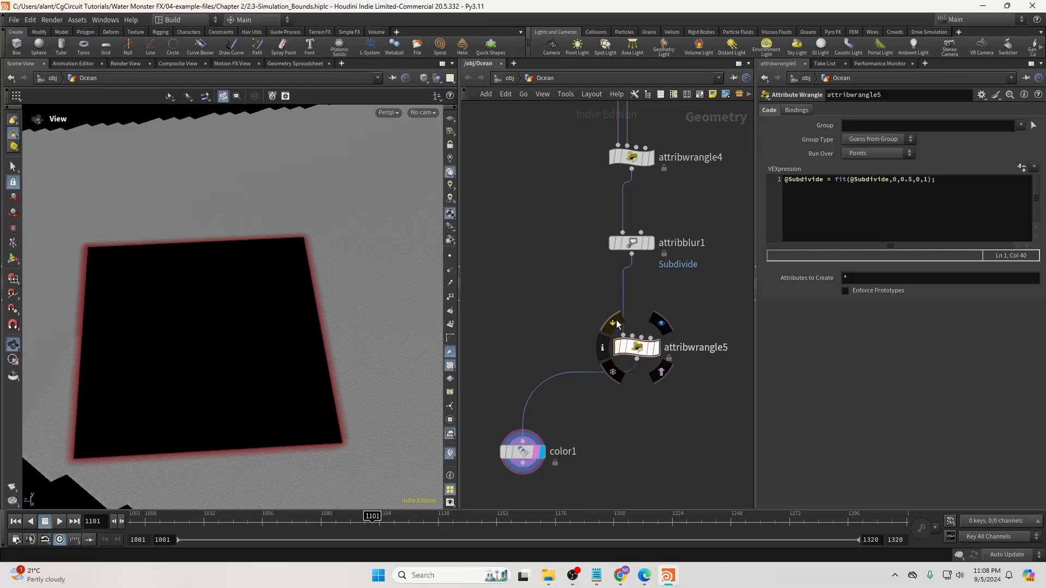
left_click(616, 322)
left_click(616, 322)
left_click(616, 322)
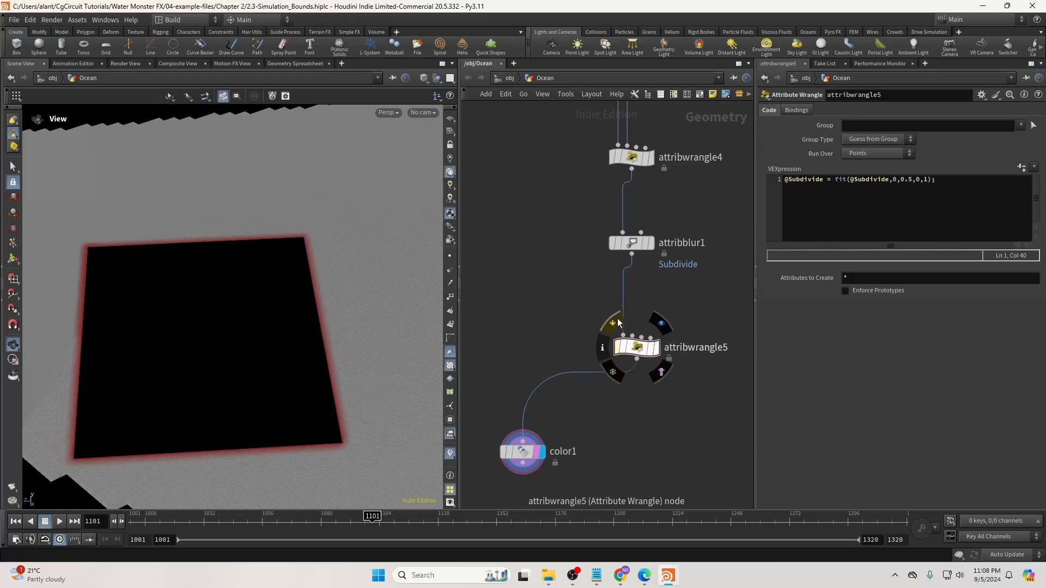
scroll(326, 238, "up", 4)
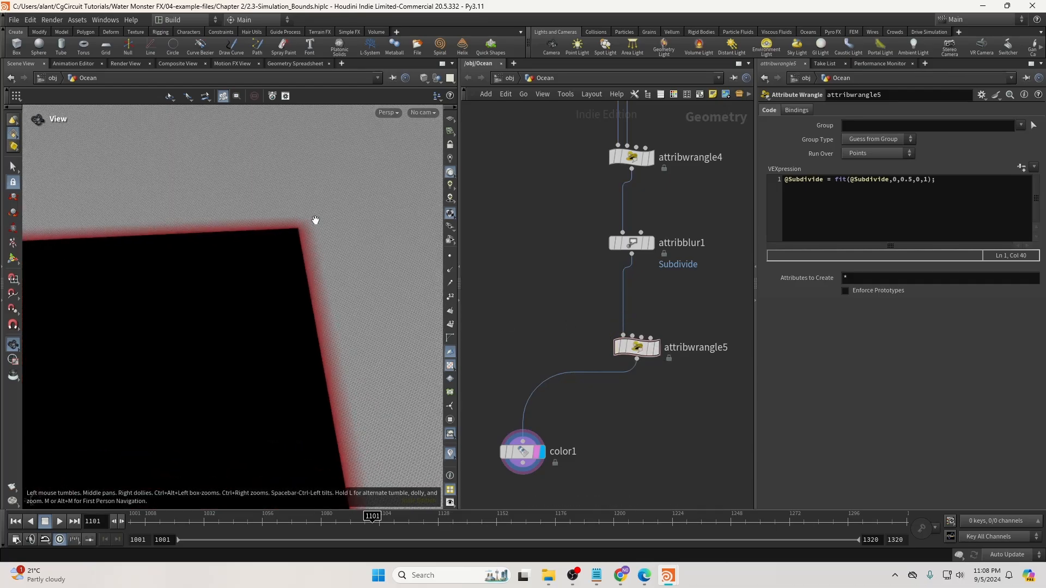
left_click(615, 320)
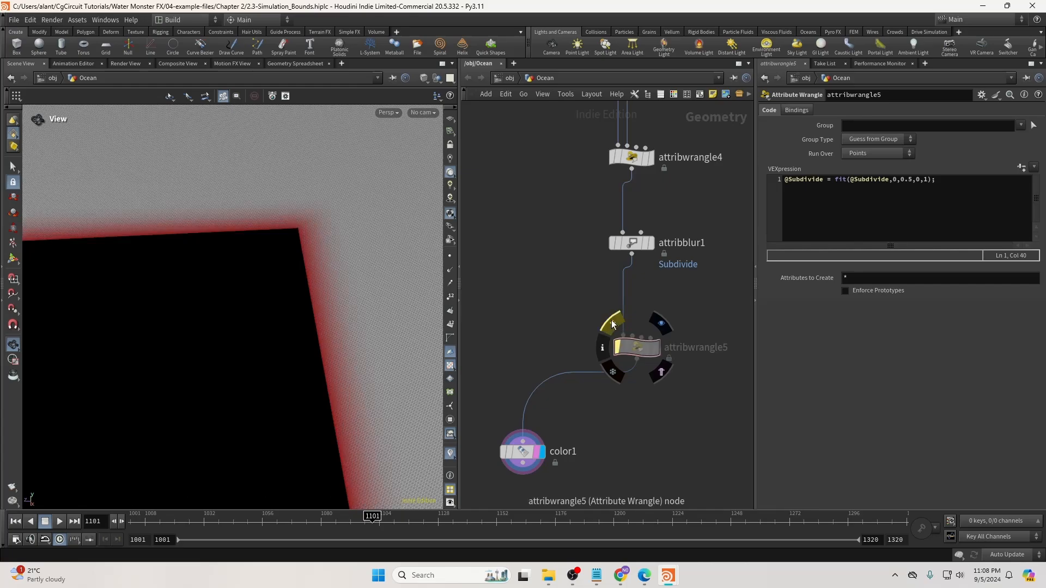
left_click(614, 320)
middle_click_drag(629, 391, 622, 281)
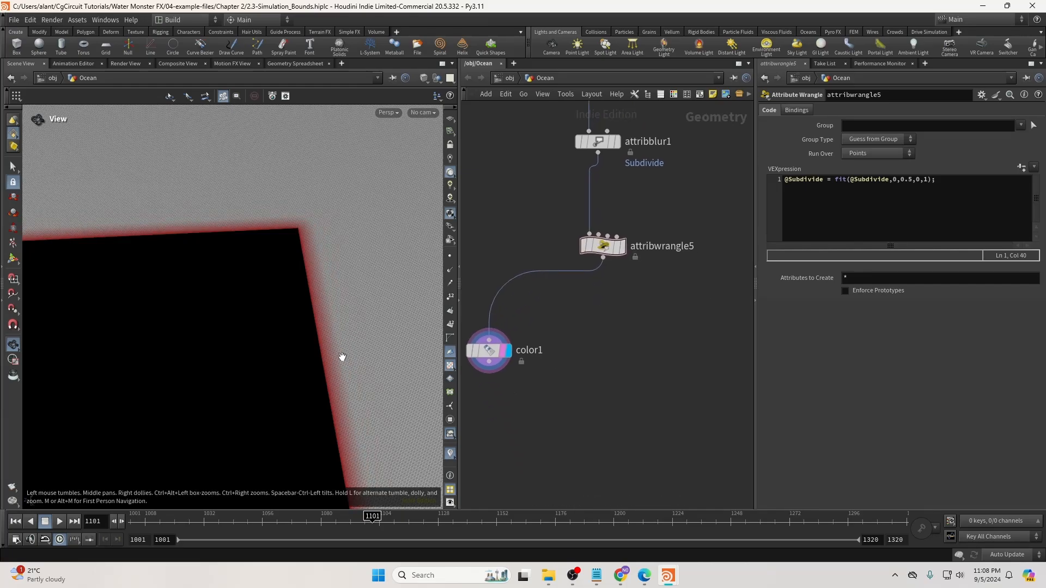
Add an Attribute Promote node below the wrangle and display it.
left_click(603, 257)
left_click(622, 345)
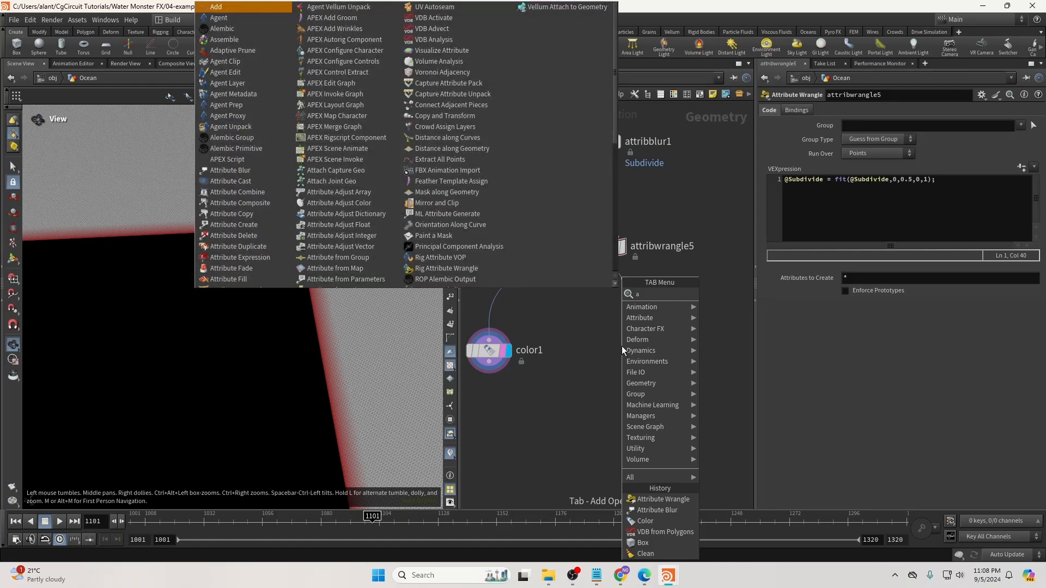
type("promote")
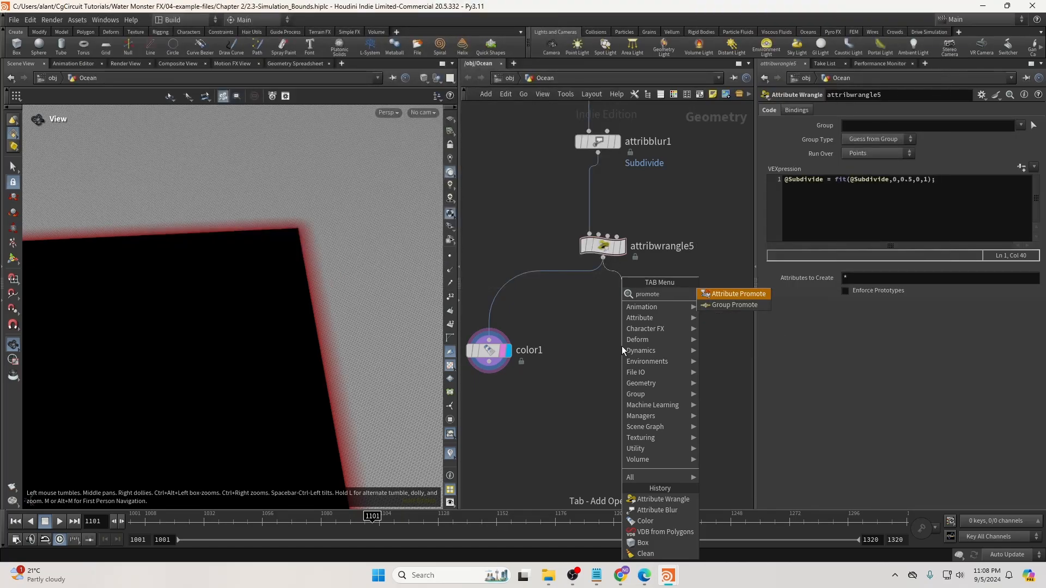
key("Return")
left_click_drag(620, 343, 596, 369)
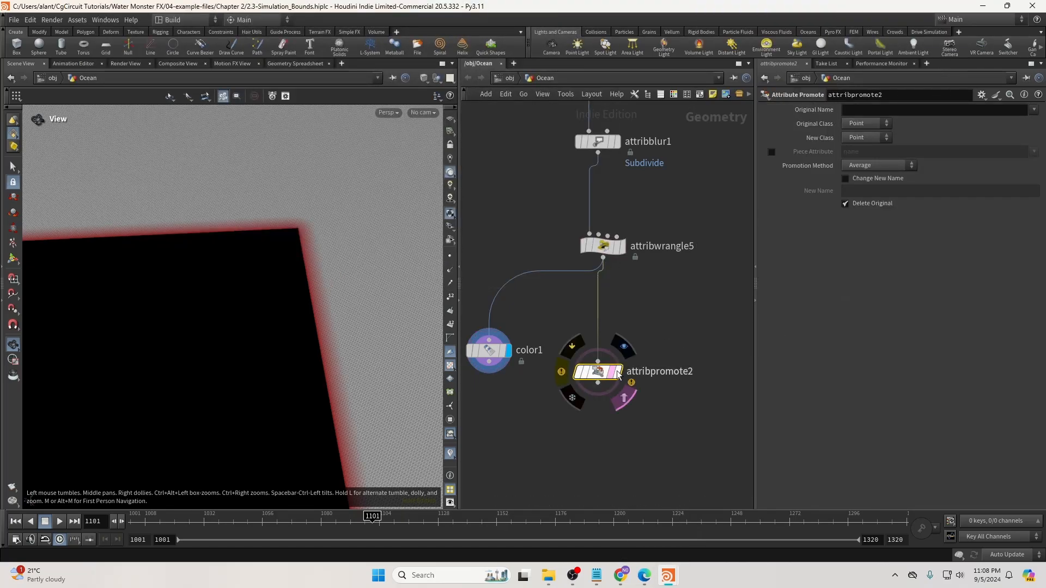
left_click(612, 375)
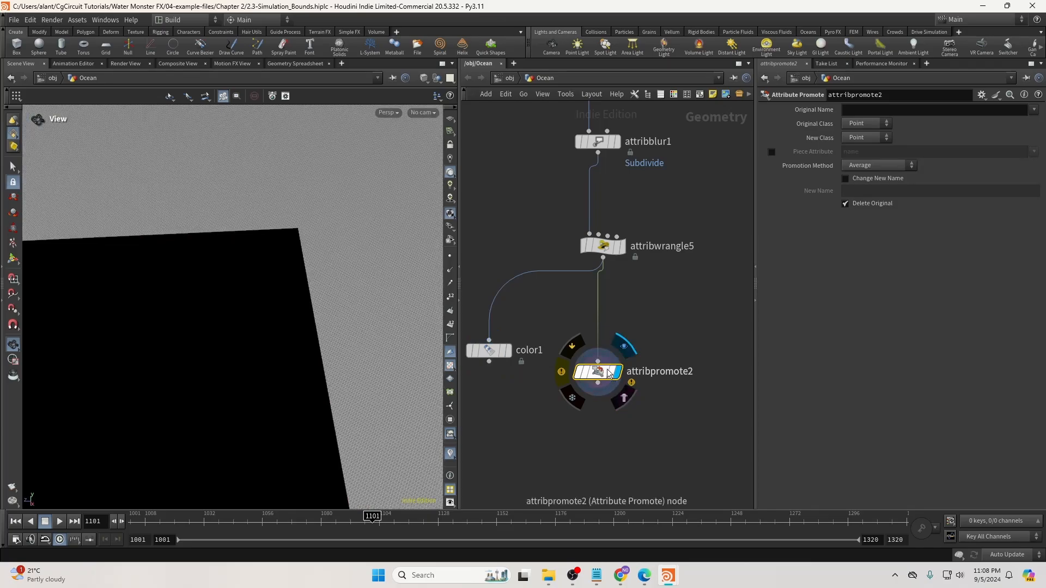
left_click_drag(599, 372, 604, 373)
Set New Class to Primitive and Original Name to Subdivide.
left_click(867, 137)
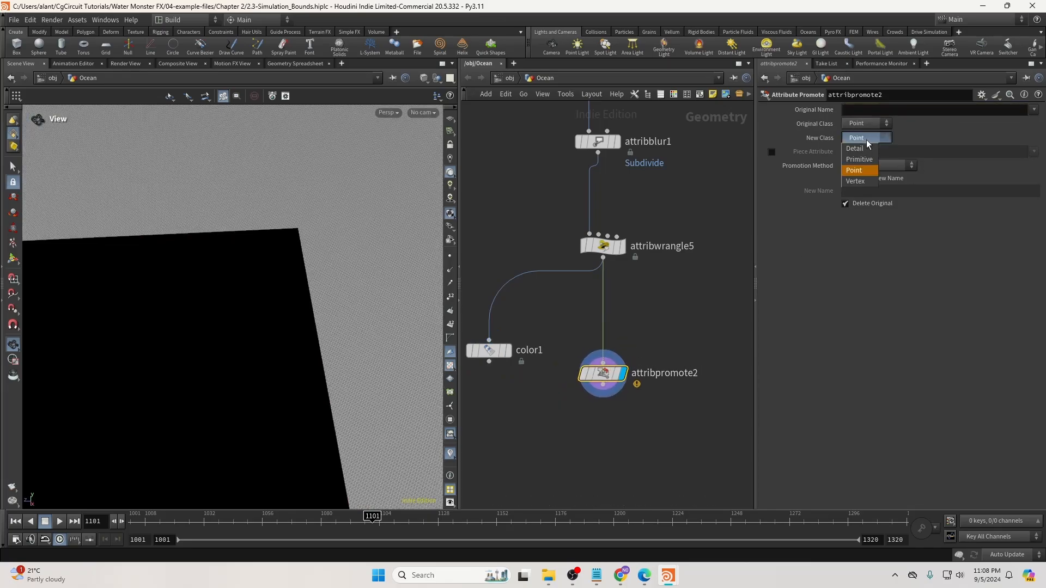
left_click(859, 159)
left_click(1033, 109)
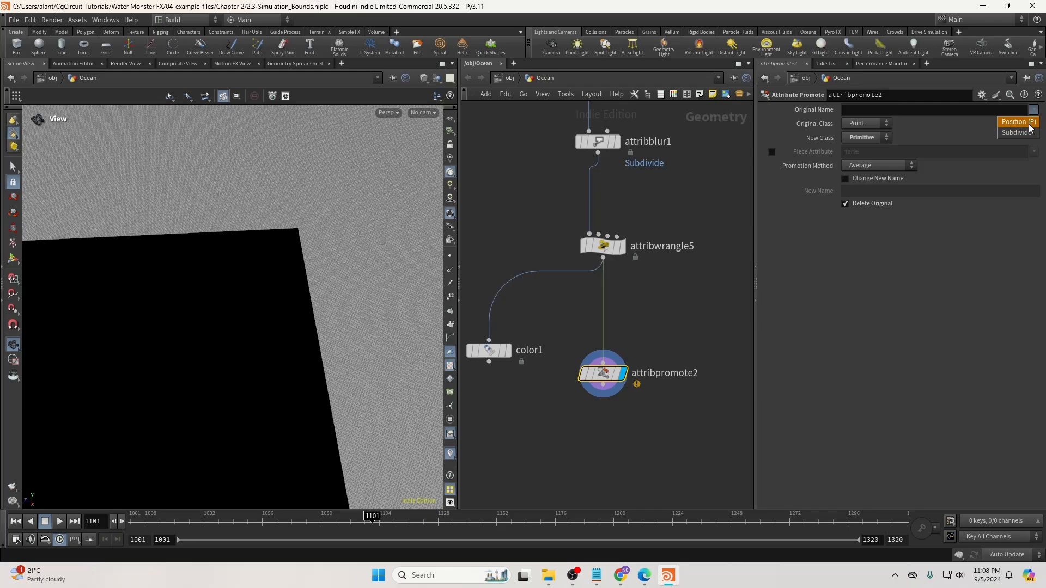
left_click(1017, 126)
middle_click_drag(675, 325, 685, 247)
Add a Subdivide node below attribpromote2.
key("Tab")
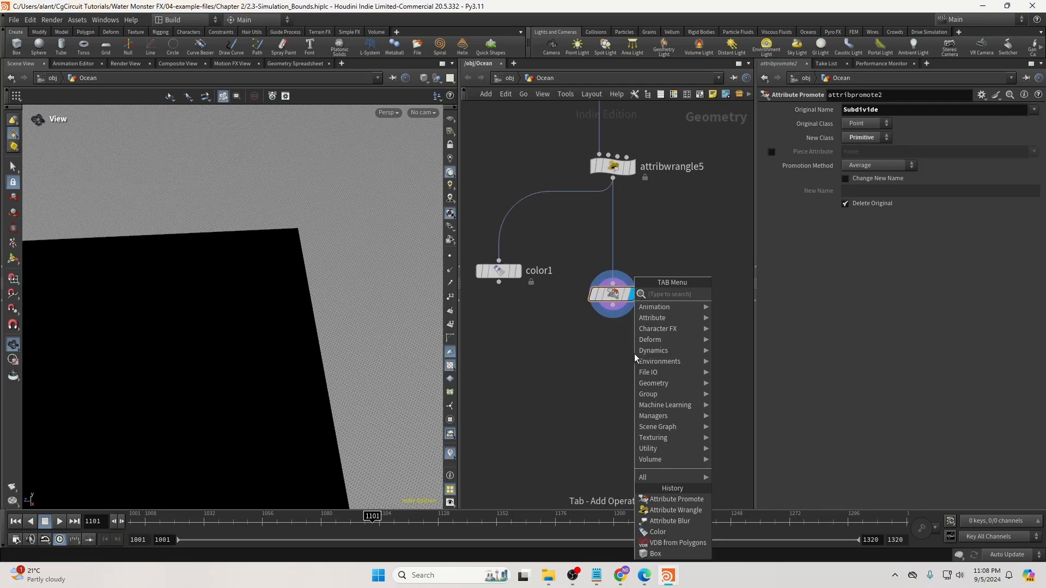
type("subd")
key("Return")
left_click(612, 371)
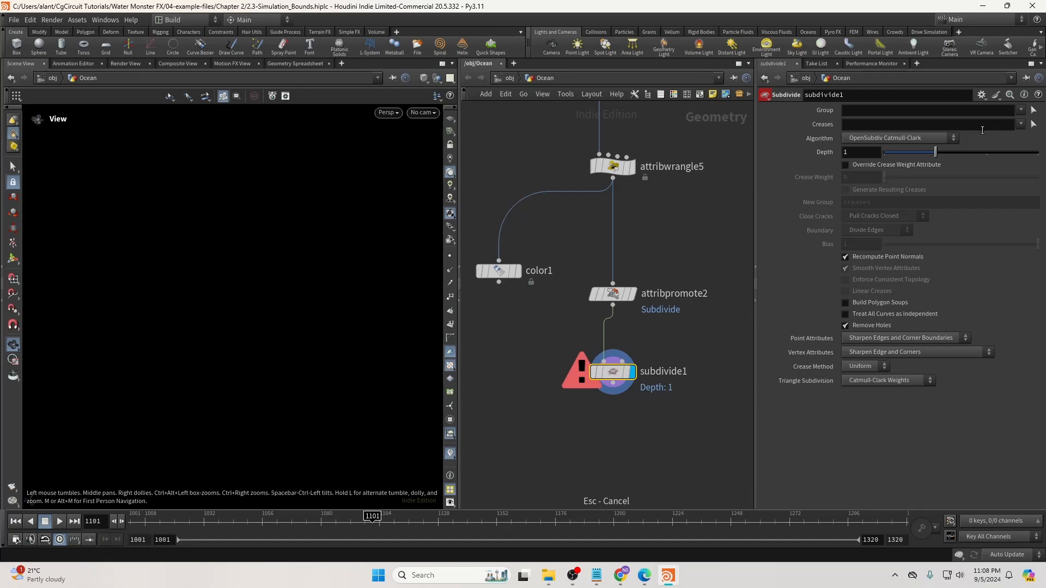
left_click(914, 111)
type("@Sub")
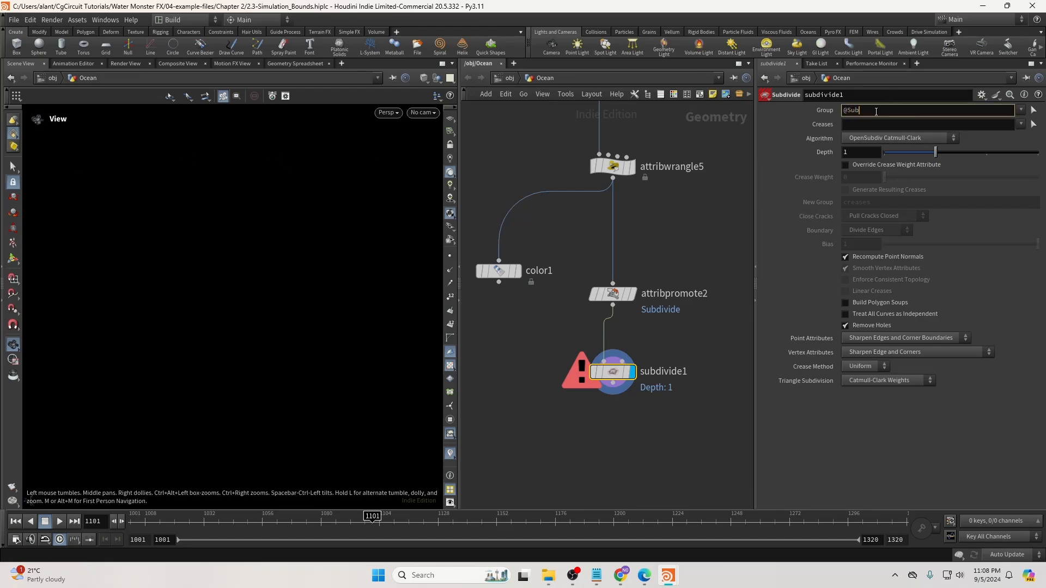
type("divide>0.75")
key("Return")
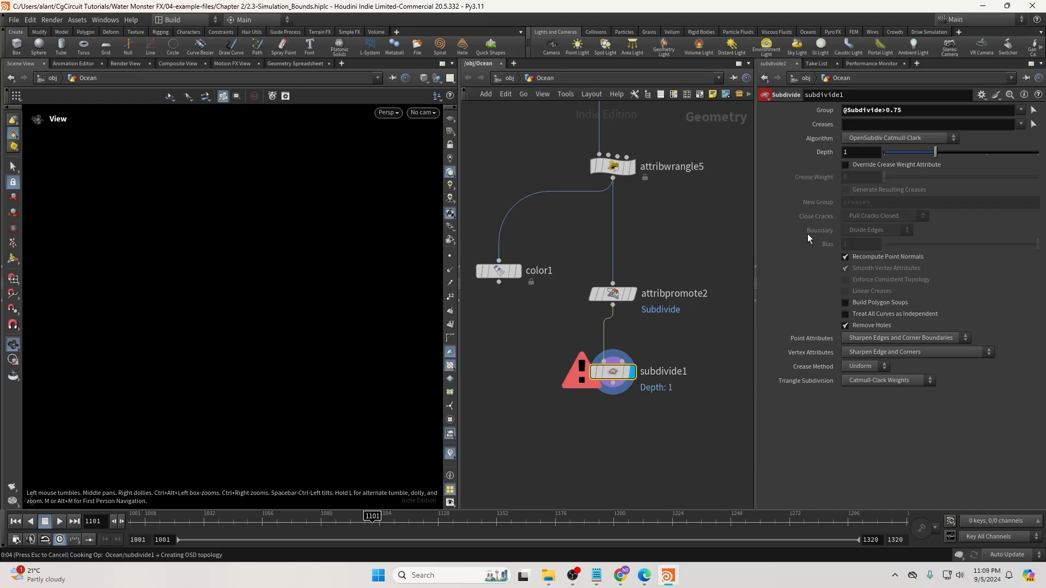
left_click(868, 137)
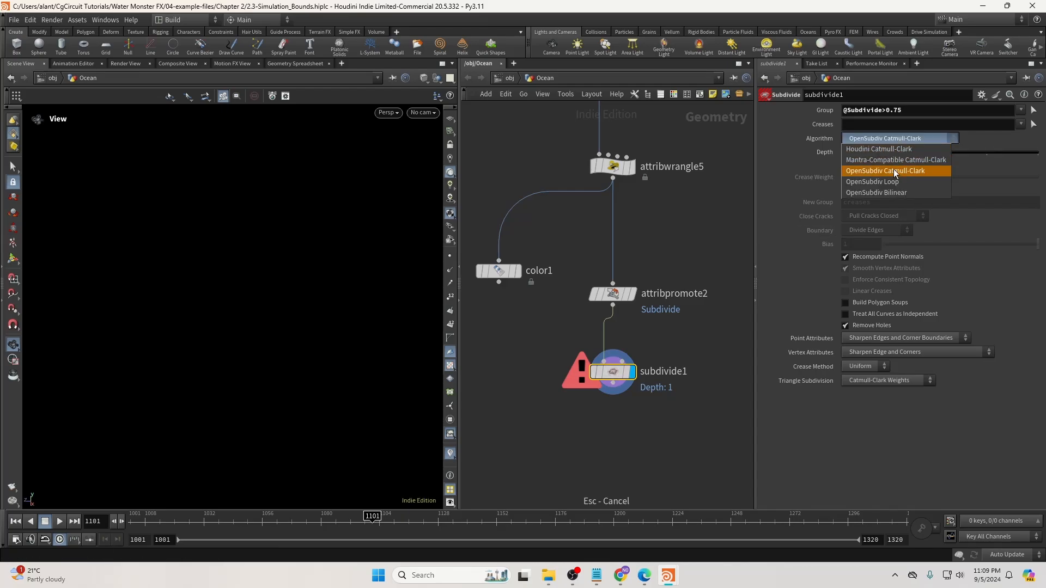
left_click(903, 193)
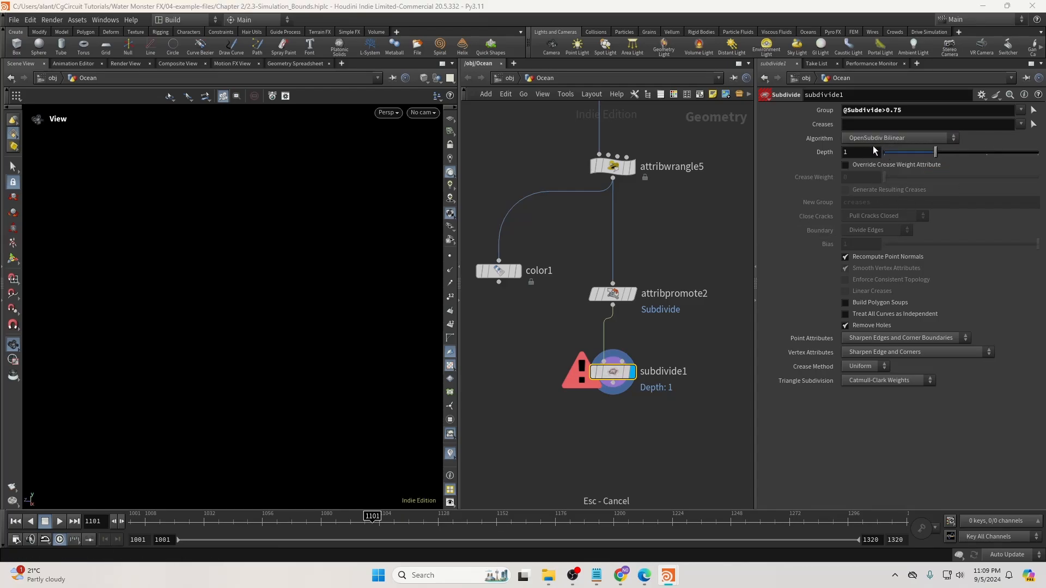
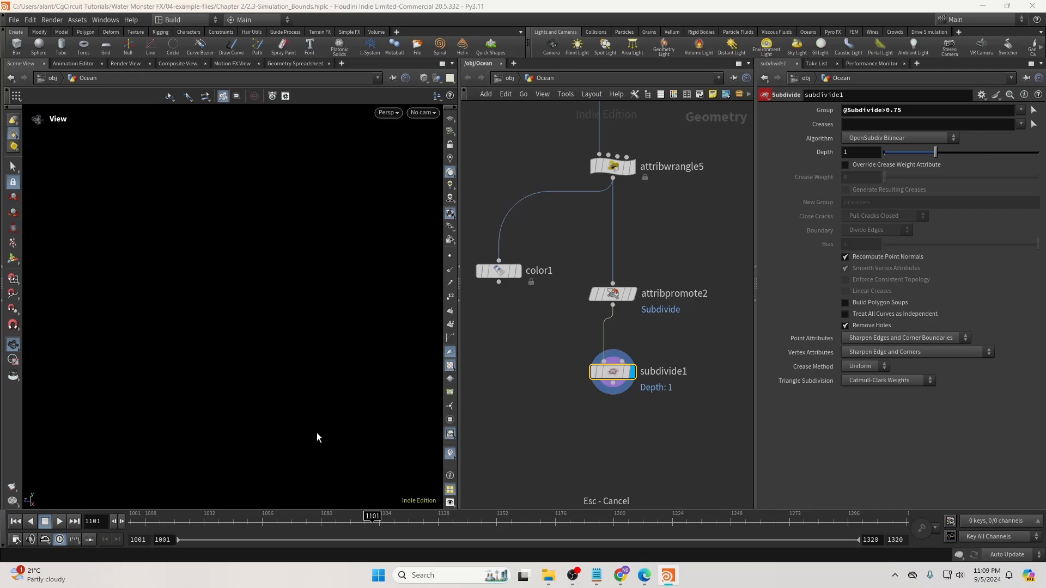
right_click_drag(316, 433, 371, 359)
left_click_drag(266, 355, 381, 366)
double_click(883, 111)
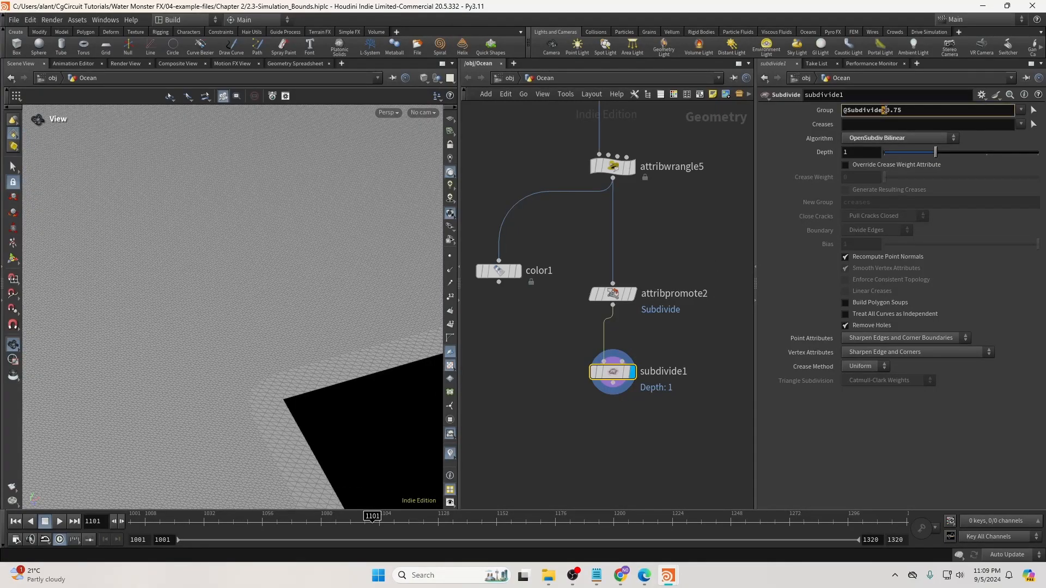
left_click(701, 293)
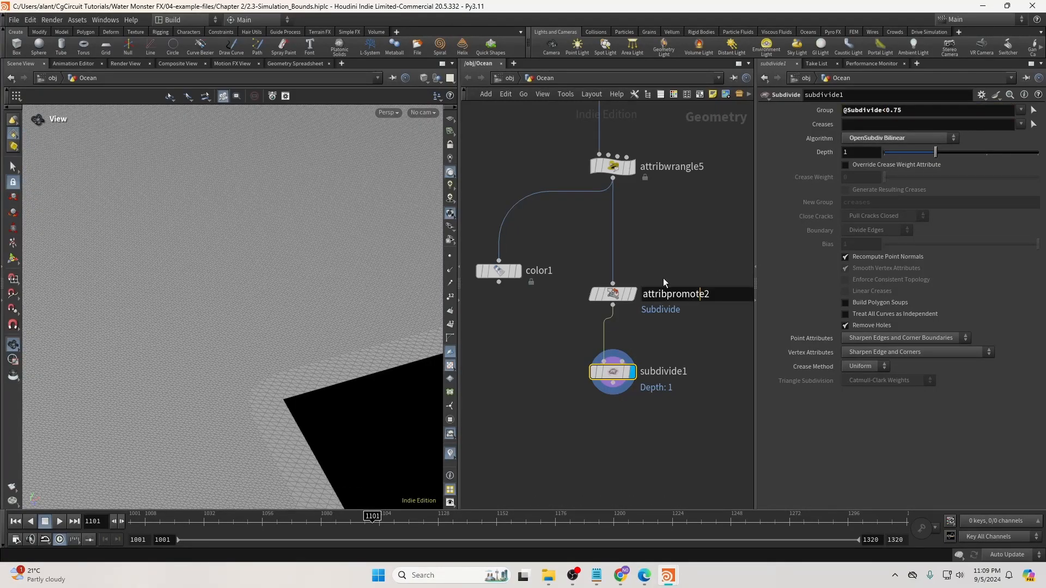
left_click(573, 368)
left_click_drag(344, 381, 305, 282)
right_click(305, 277)
left_click(294, 275)
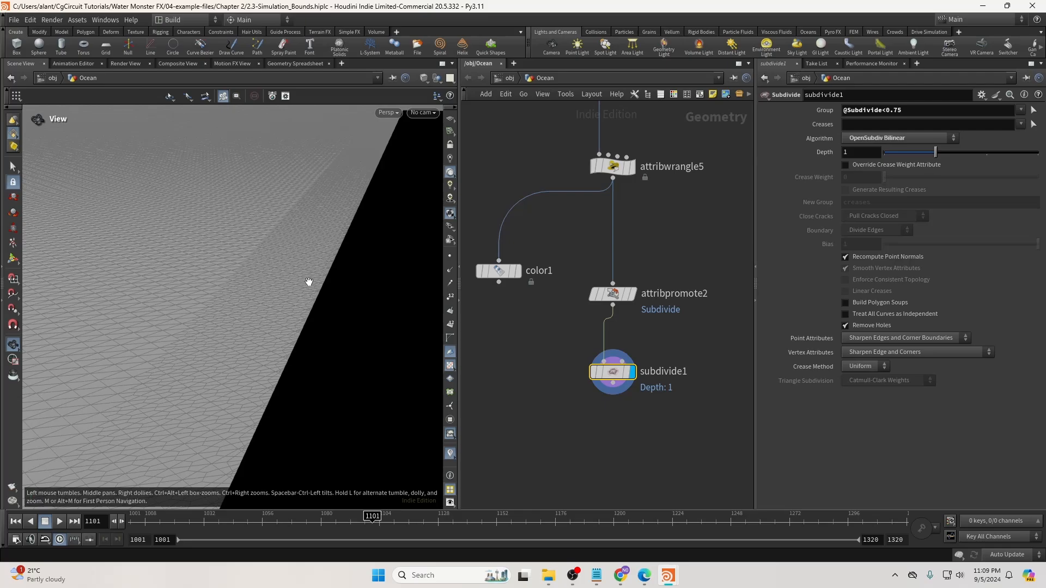
Move attribpromote2 and subdivide1 upward together in the network.
mouse_move(609, 294)
left_mouse_down()
mouse_move(654, 380)
mouse_move(608, 285)
left_mouse_up()
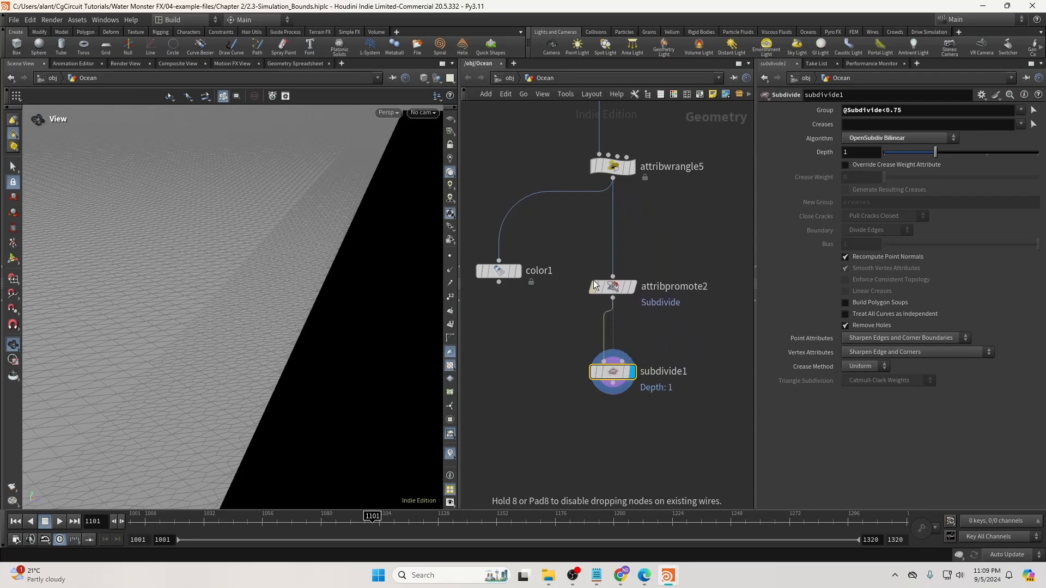
left_click_drag(661, 264, 605, 373)
left_click_drag(611, 290, 611, 255)
left_click(717, 325)
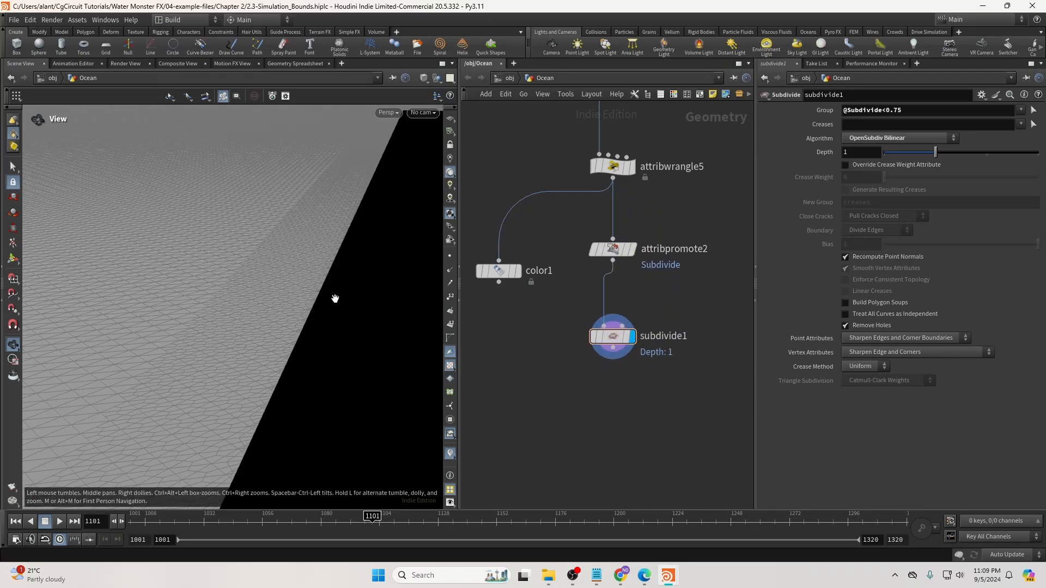
Orbit and zoom the viewport to inspect the grid edge and black opening.
left_click_drag(334, 299, 351, 296)
scroll(343, 295, "down", 5)
left_click_drag(325, 306, 294, 338)
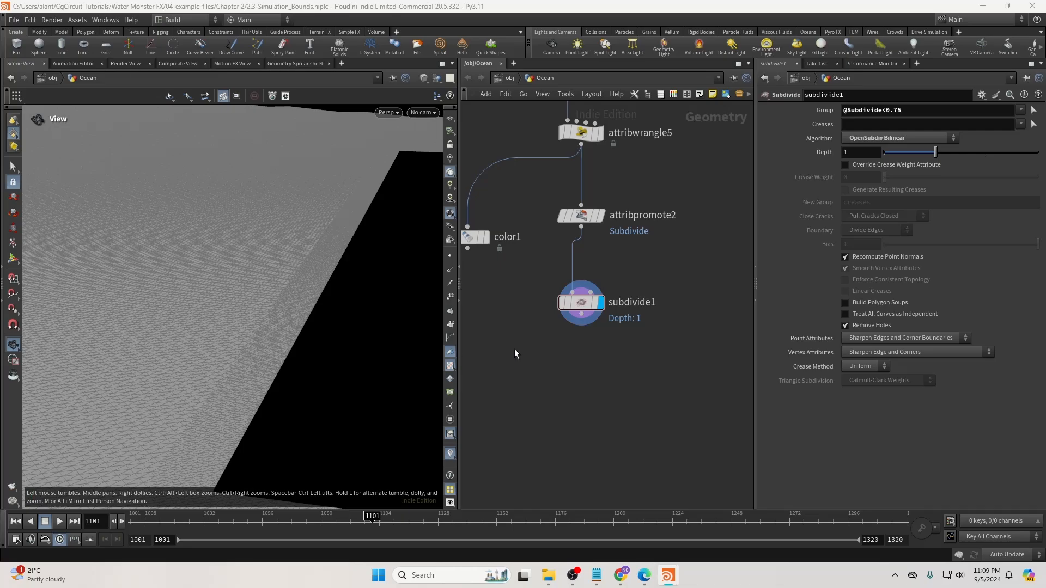
right_click_drag(301, 341, 261, 345)
left_click_drag(262, 345, 352, 331)
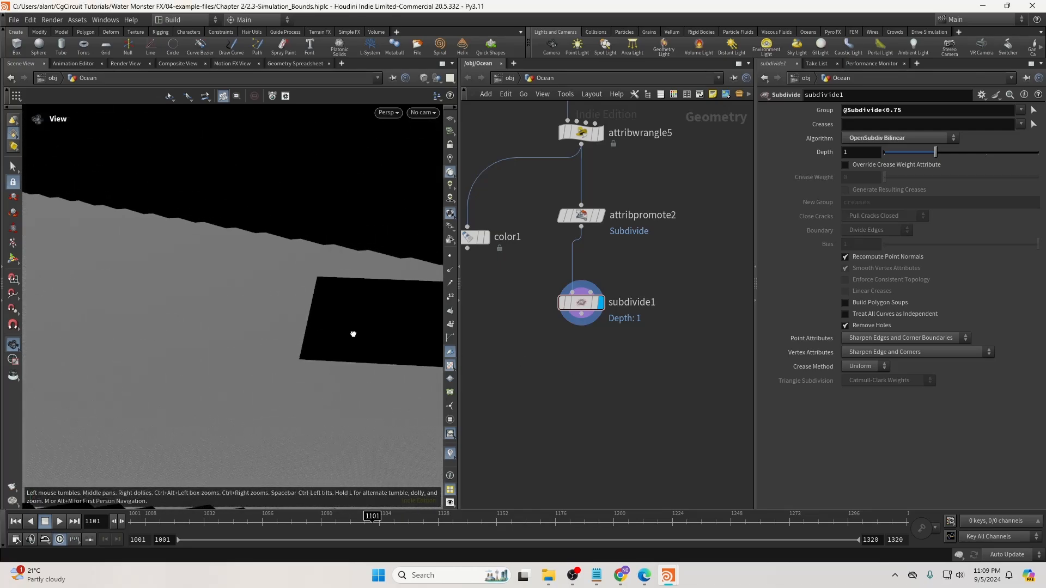
middle_click_drag(663, 328, 671, 299)
Add a File Cache node lined up below subdivide1.
left_click_drag(586, 300, 577, 407)
key("Tab")
type("filec")
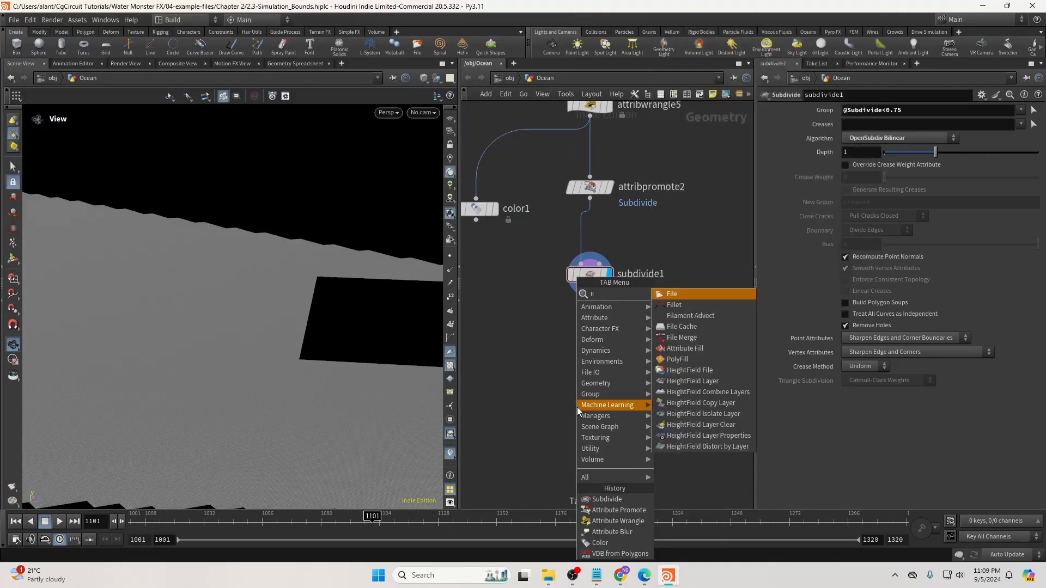
key("Return")
left_click(577, 406)
right_click_drag(577, 406, 596, 406)
left_click_drag(595, 406, 601, 399)
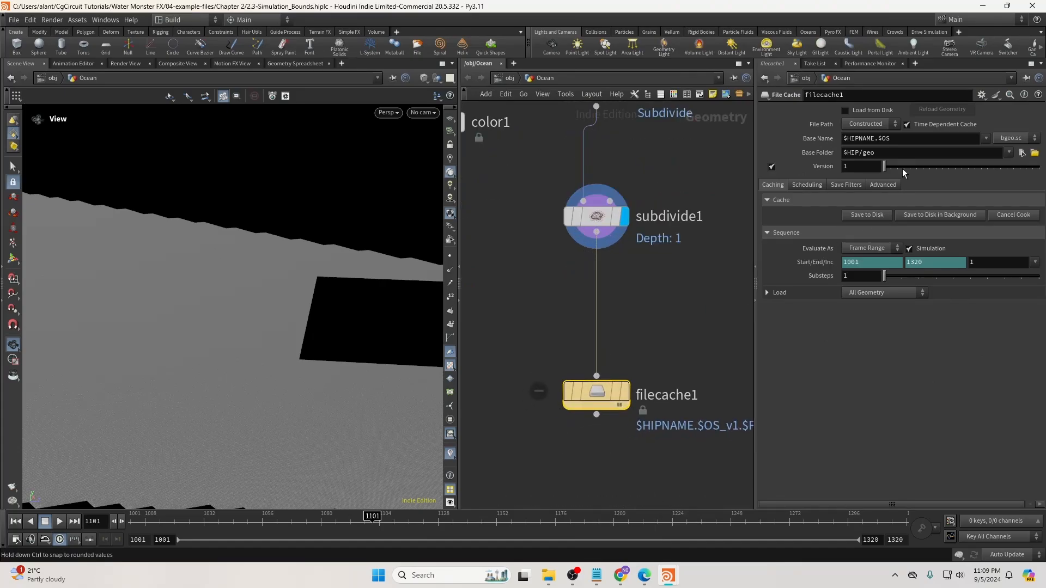
Set the cache base name to $OS and make it a static, non-time-dependent cache.
left_click(986, 138)
left_click(966, 179)
left_click(908, 249)
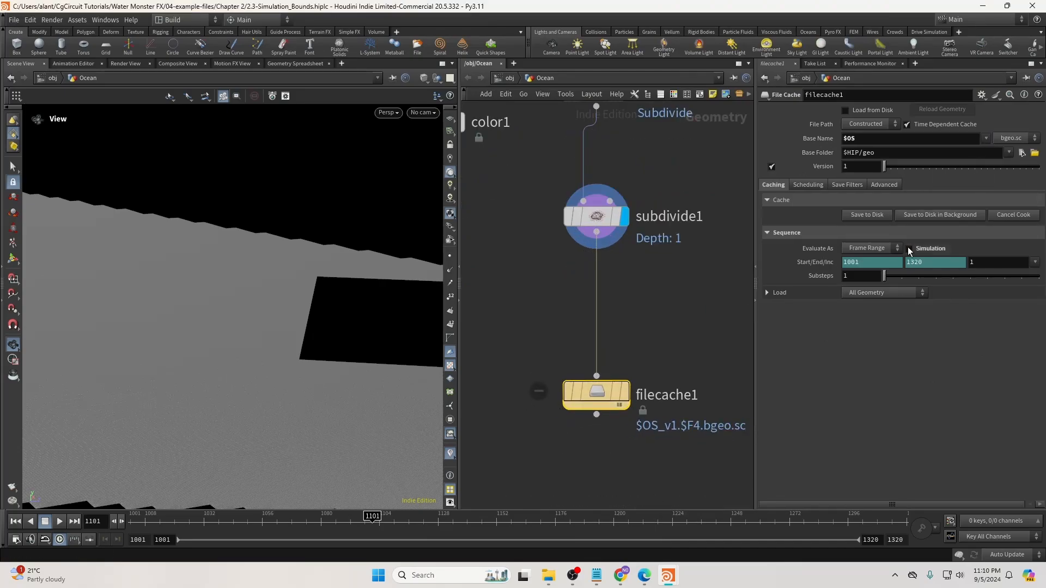
left_click(908, 125)
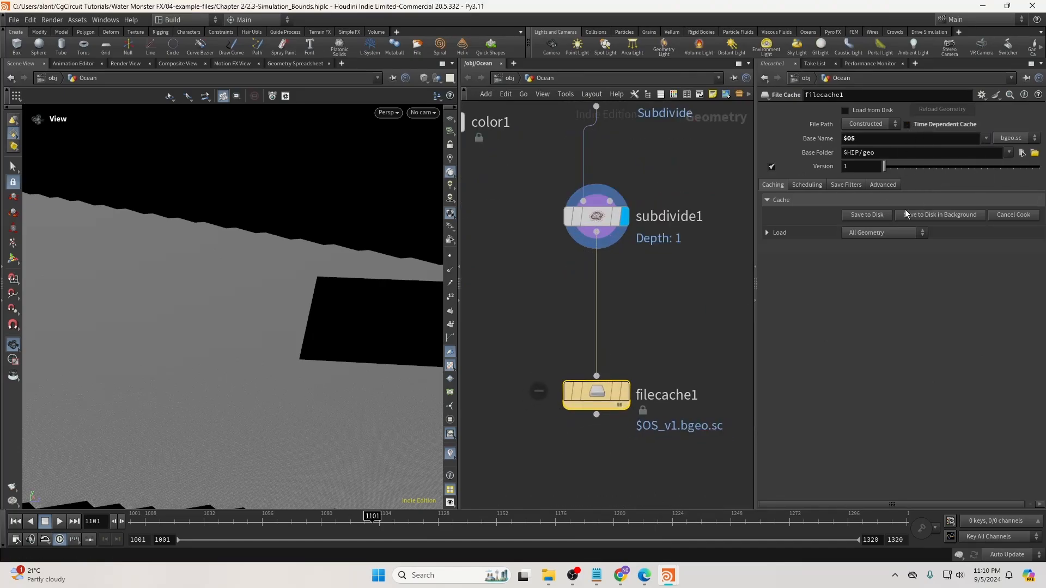
Rename the cache OceanNearStatic, write it to disk, and check the cached ocean.
double_click(673, 388)
type("Ocea")
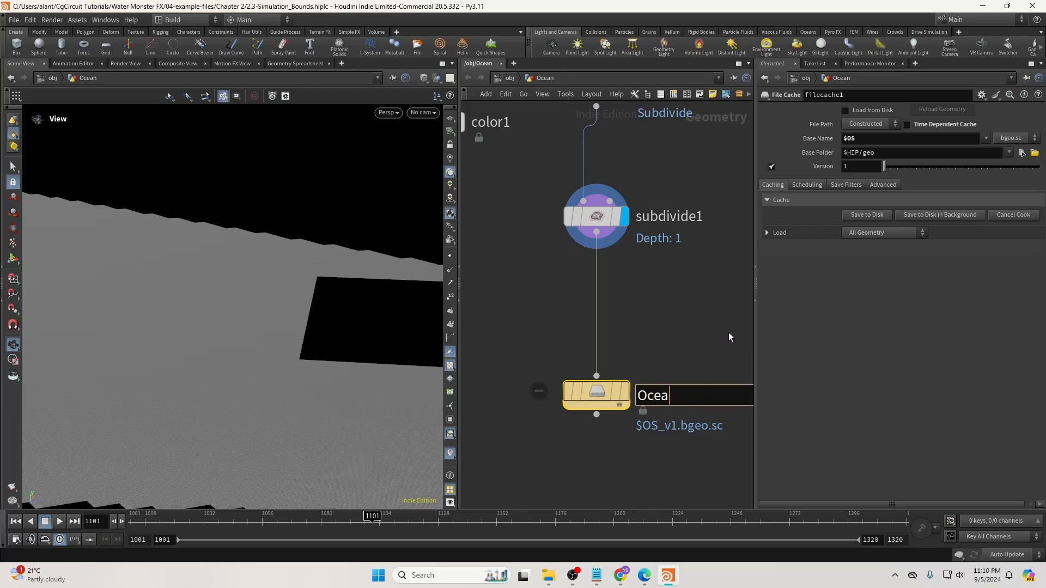
type("nNearStatic")
key("Return")
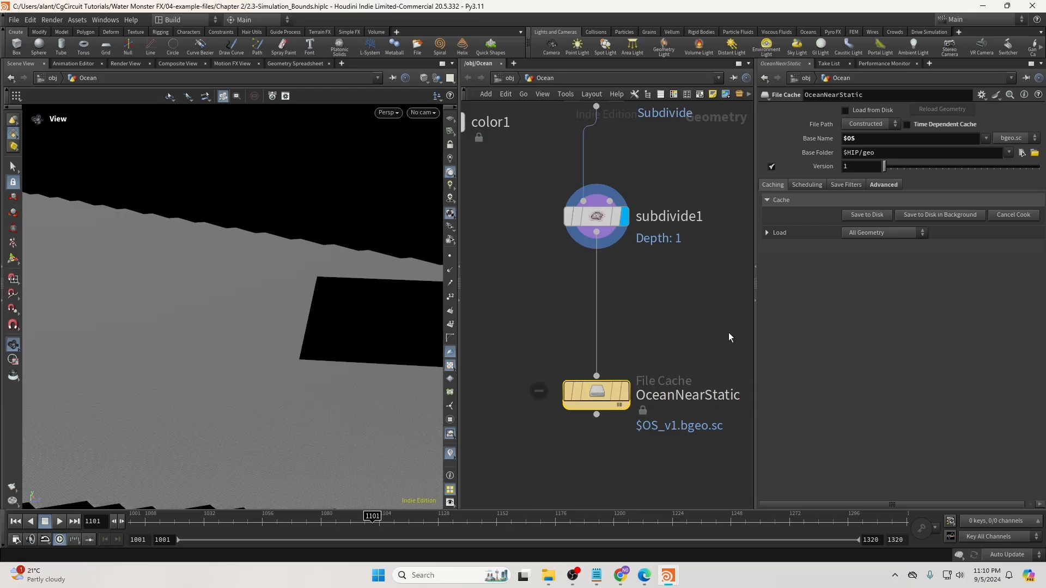
left_click(866, 214)
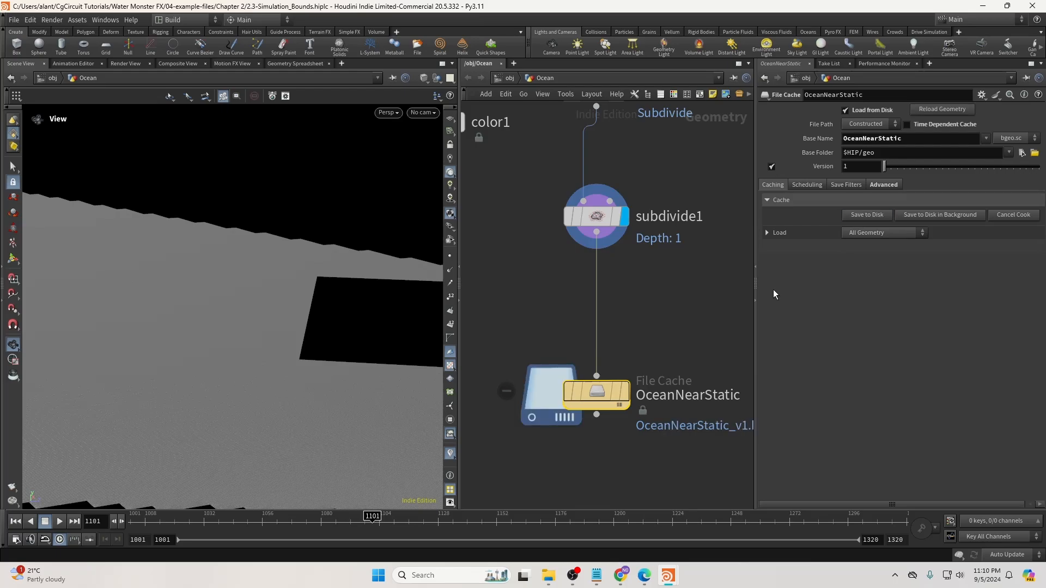
mouse_move(362, 335)
left_mouse_down()
mouse_move(287, 333)
mouse_move(359, 335)
left_mouse_up()
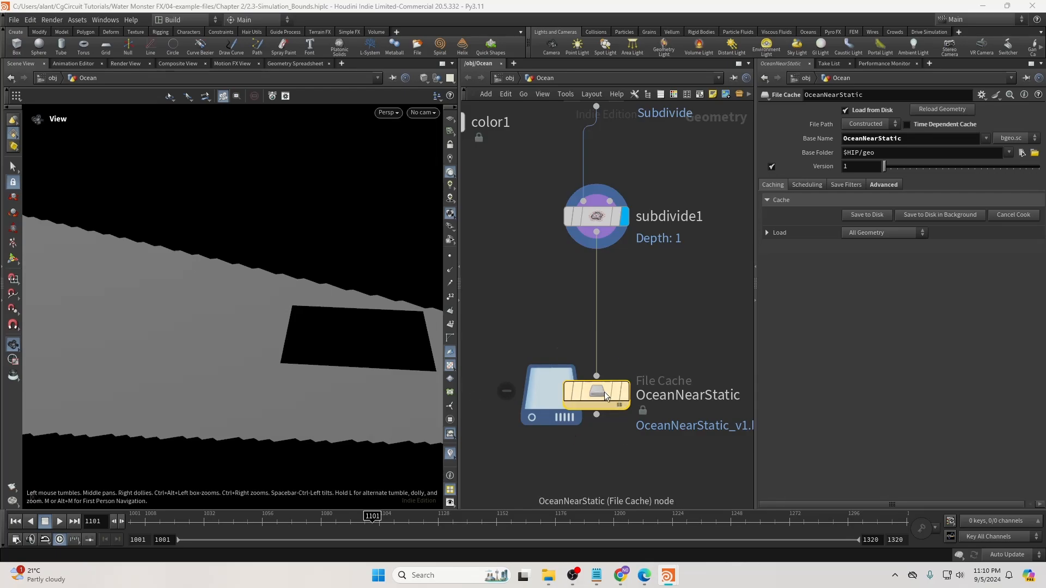
left_click_drag(280, 362, 252, 322)
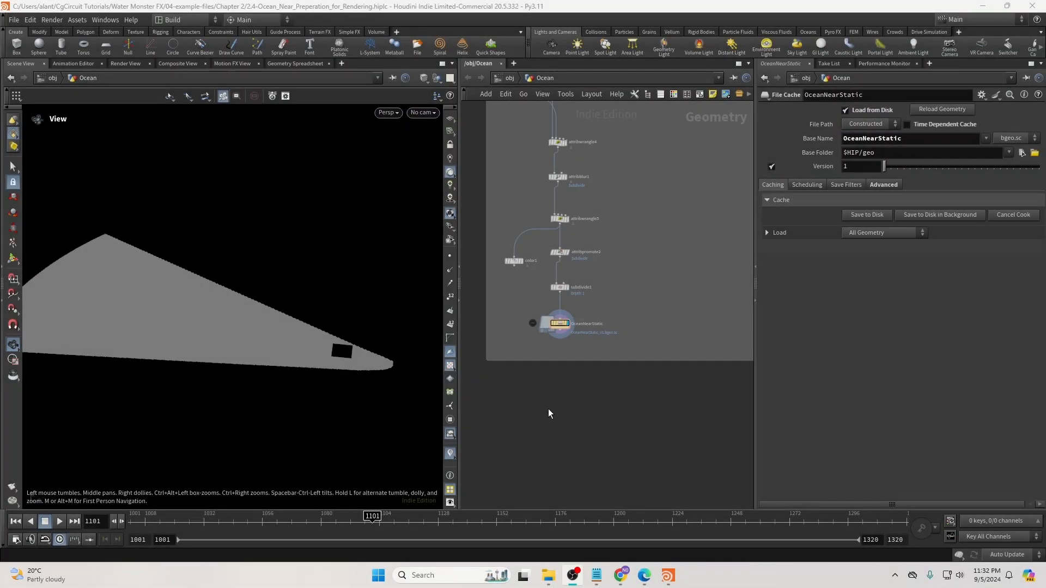
Add an Ocean Evaluate node wired from OceanNearStatic's output.
scroll(558, 353, "up", 3)
scroll(528, 349, "up", 2)
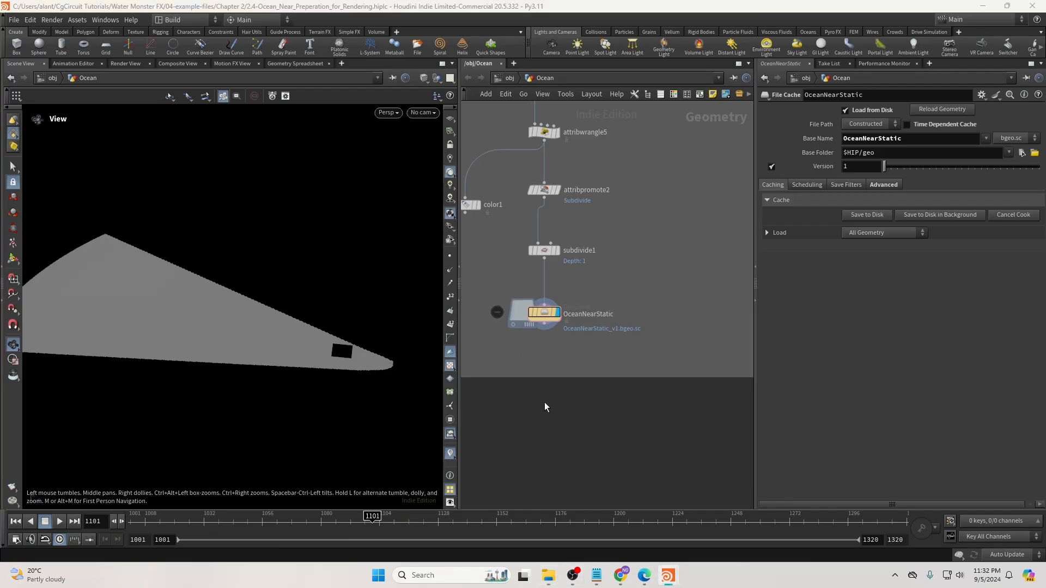
scroll(599, 384, "down", 4)
middle_click_drag(600, 385, 572, 381)
scroll(570, 373, "up", 1)
left_click(540, 348)
middle_click_drag(688, 419, 622, 410)
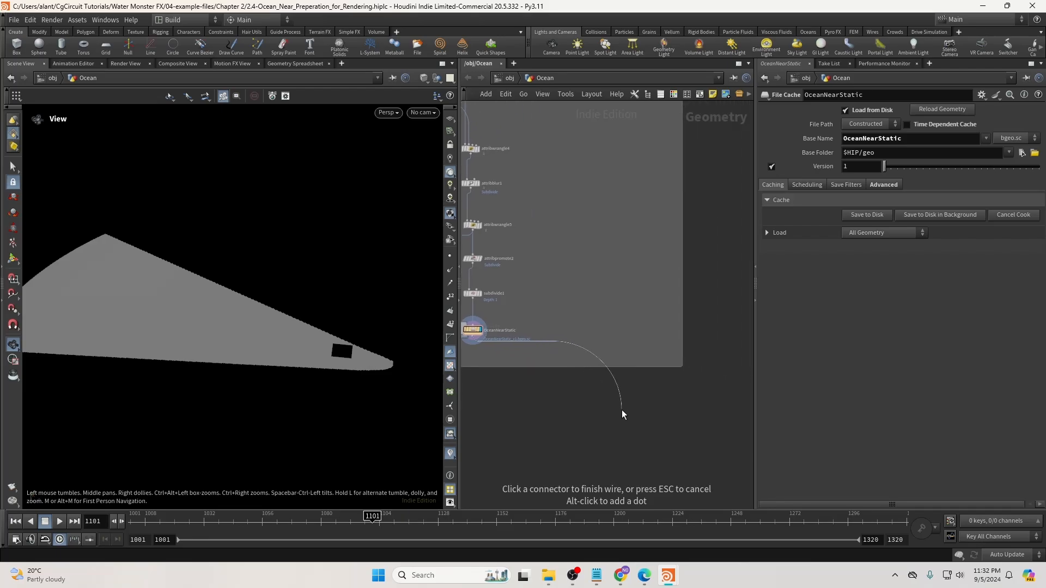
key("Tab")
type("ocea")
key("Return")
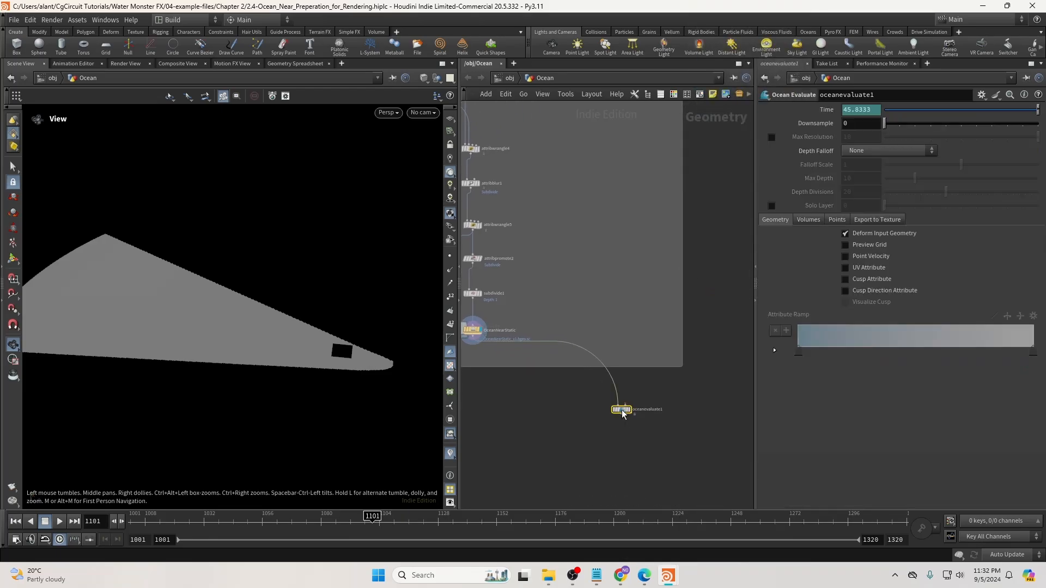
Copy the Low_Spectrum_OUT null and return to oceanevaluate1.
scroll(599, 392, "down", 5)
middle_click_drag(591, 146, 570, 260)
scroll(571, 258, "up", 5)
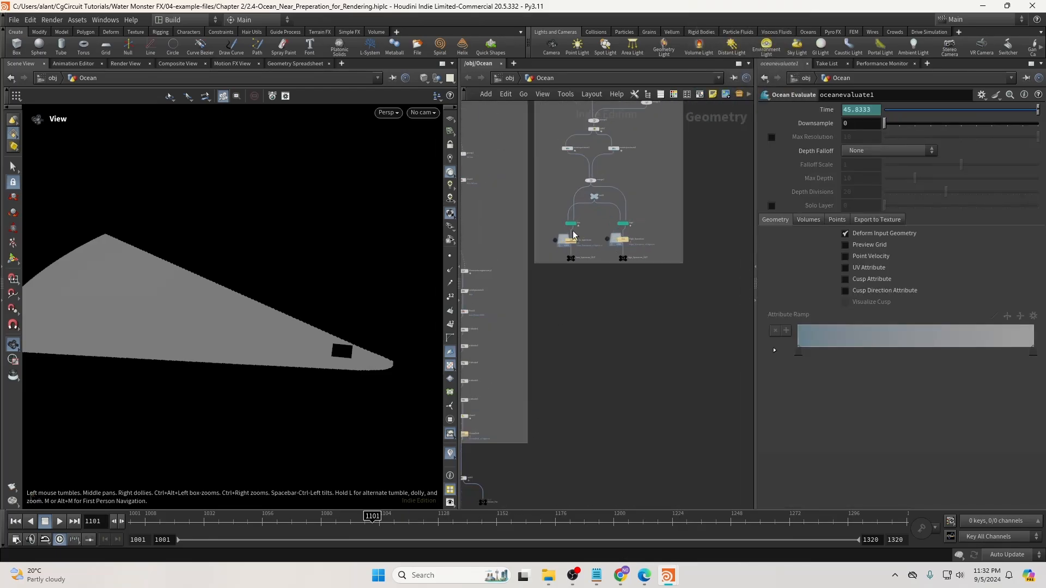
left_click(576, 260)
key("ctrl+c")
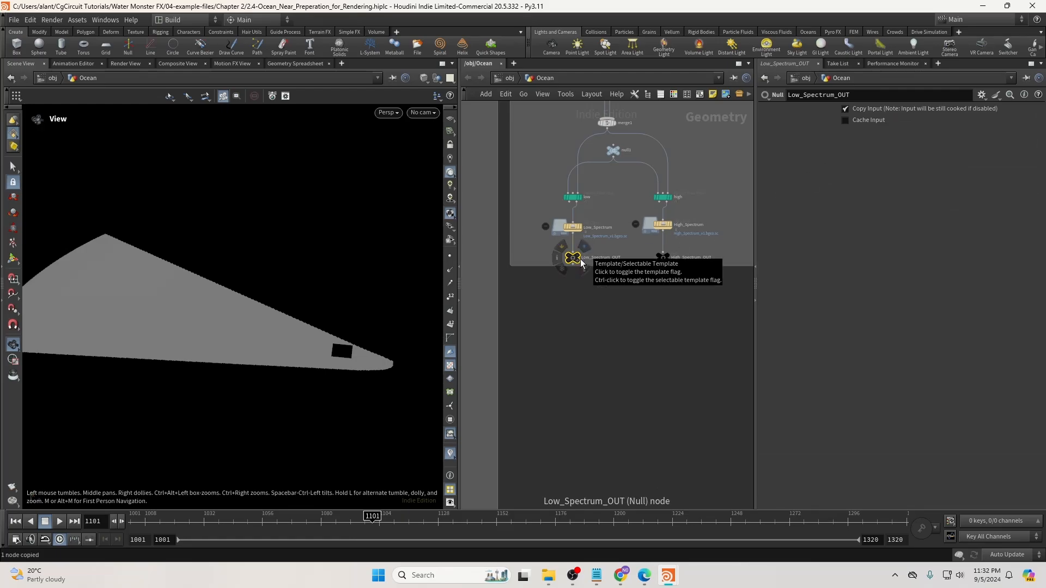
scroll(579, 305, "down", 5)
middle_click_drag(589, 403, 645, 190)
scroll(559, 355, "up", 6)
scroll(565, 411, "down", 5)
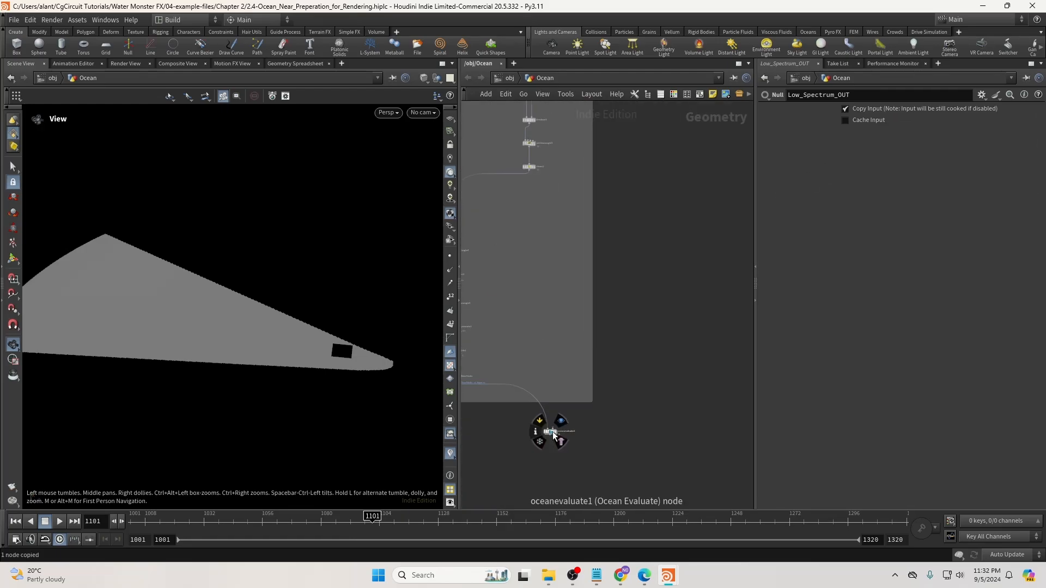
Add an Object Merge of Low_Spectrum_OUT, Into This Object, feeding oceanevaluate1's second input.
key("Tab")
type("obj")
key("Return")
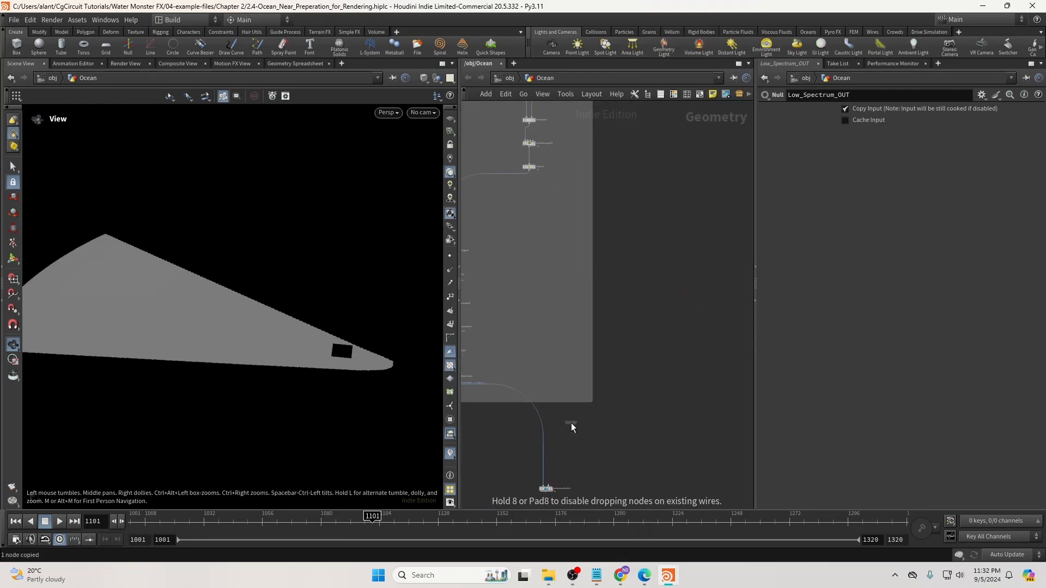
left_click(565, 462)
left_click(909, 139)
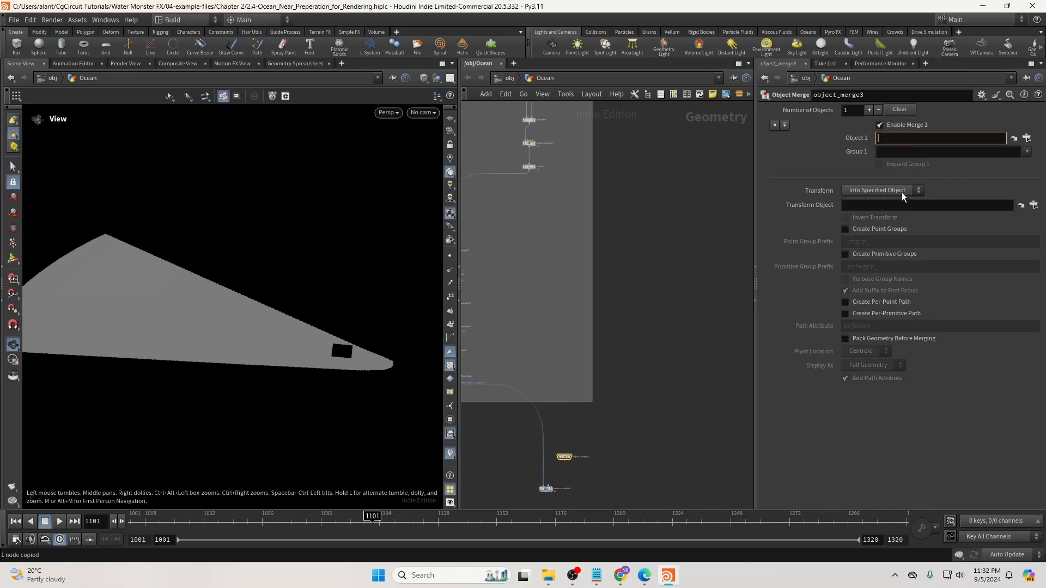
key("ctrl+v")
left_click(899, 192)
left_click(894, 211)
scroll(564, 462, "up", 5)
middle_click_drag(562, 464, 616, 379)
left_click_drag(622, 369, 589, 446)
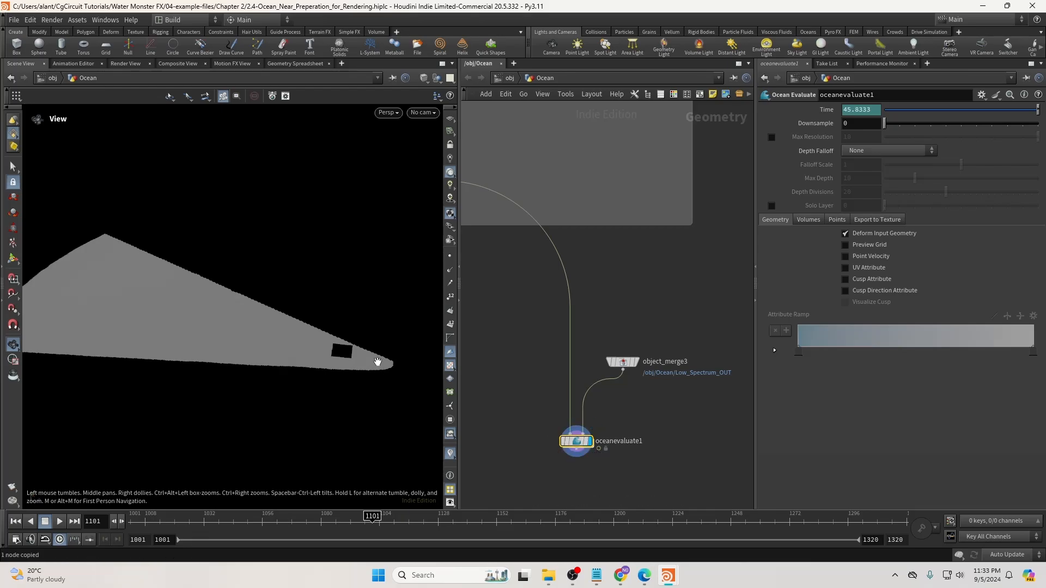
Look through RenderCam and orbit to inspect the evaluated ocean surface.
right_click_drag(368, 358, 752, 364)
left_click_drag(428, 362, 273, 341)
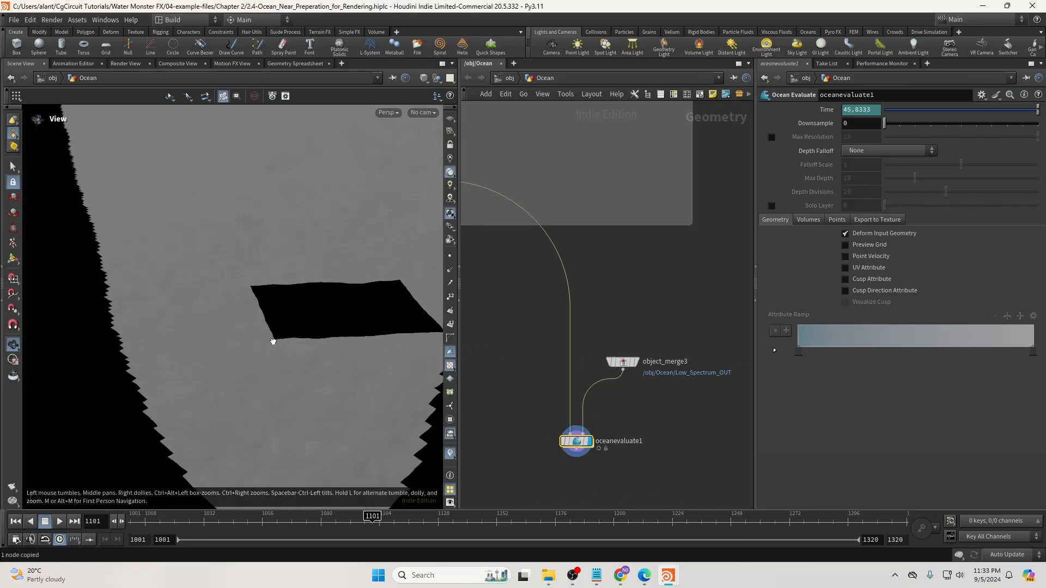
right_click_drag(273, 341, 224, 351)
left_click(420, 114)
left_click(423, 166)
right_click_drag(287, 296, 243, 306)
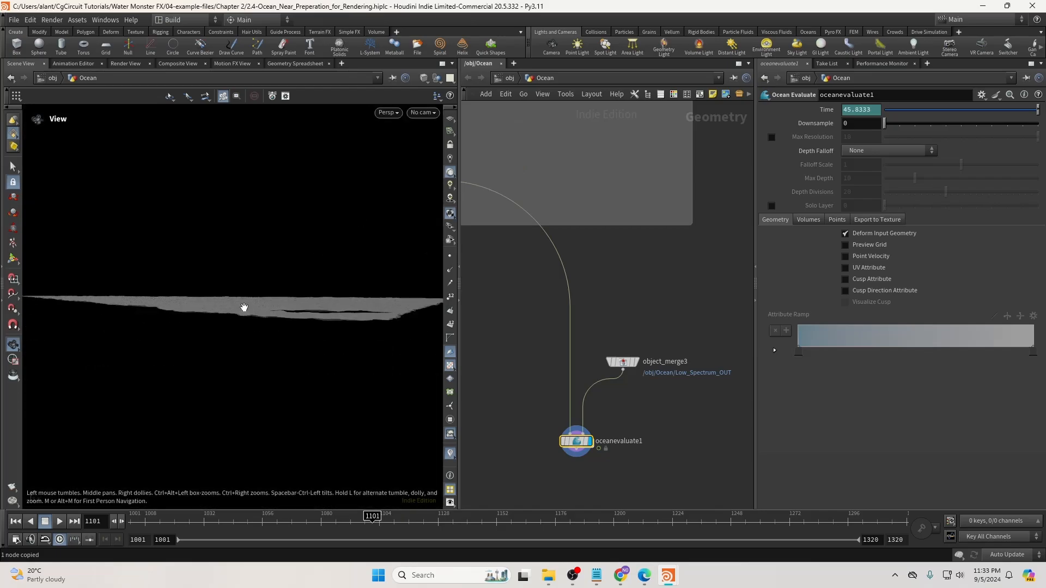
mouse_move(243, 306)
left_mouse_down()
mouse_move(296, 308)
mouse_move(250, 297)
left_mouse_up()
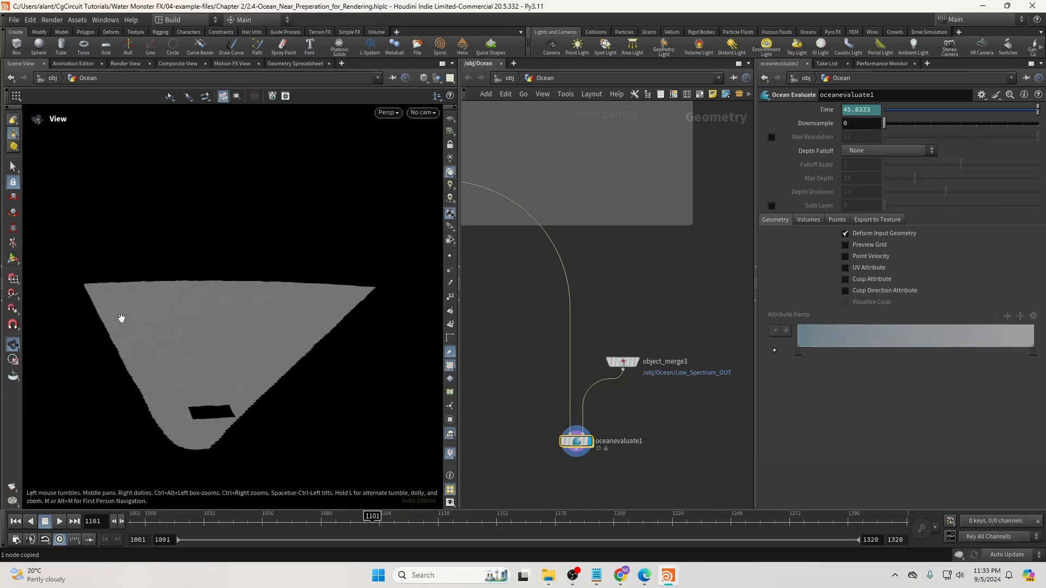
middle_click_drag(667, 419, 673, 282)
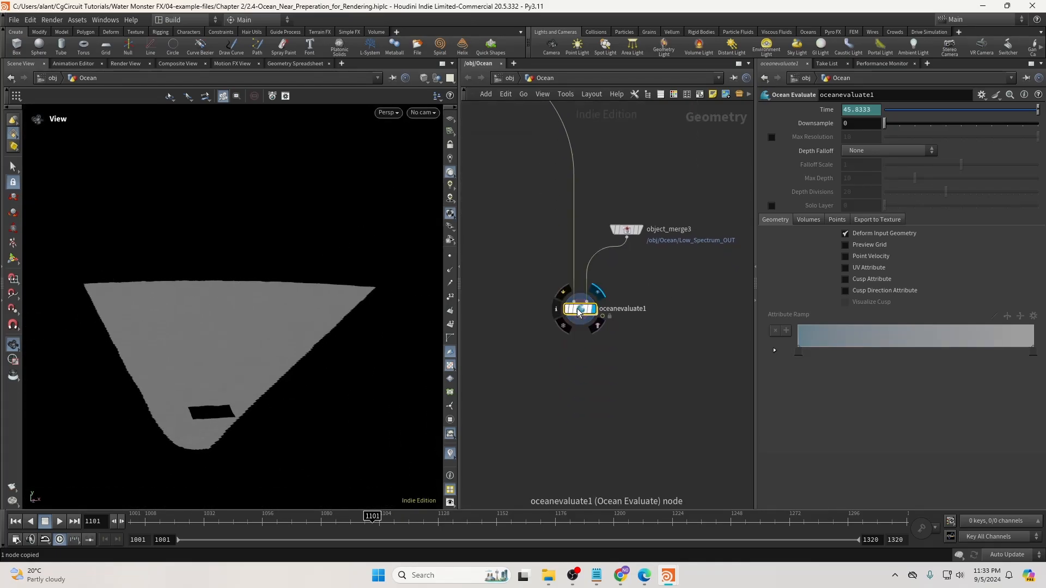
mouse_move(230, 311)
left_mouse_down()
mouse_move(242, 312)
mouse_move(208, 304)
mouse_move(237, 314)
left_mouse_up()
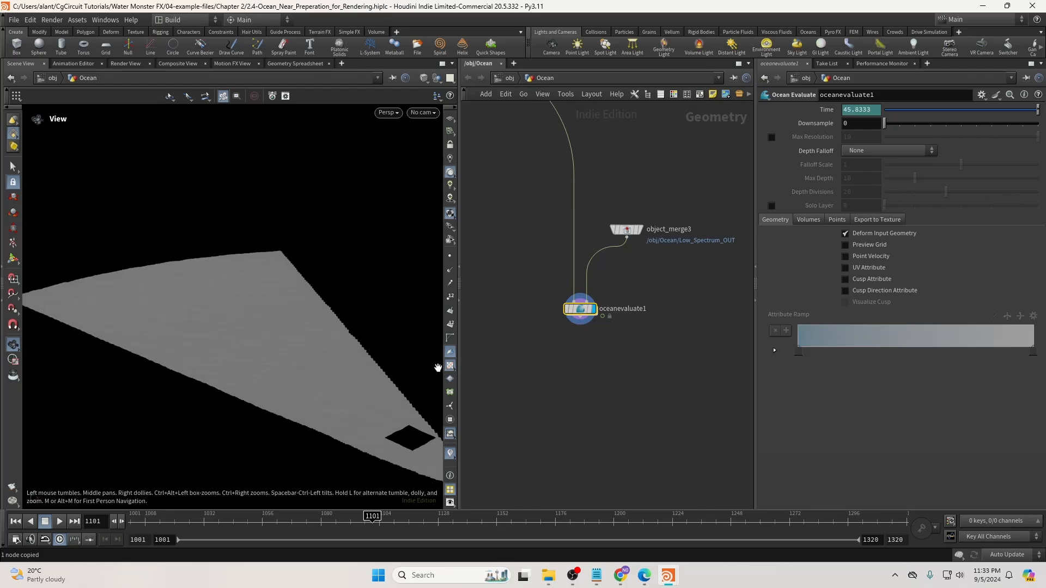
left_click(509, 78)
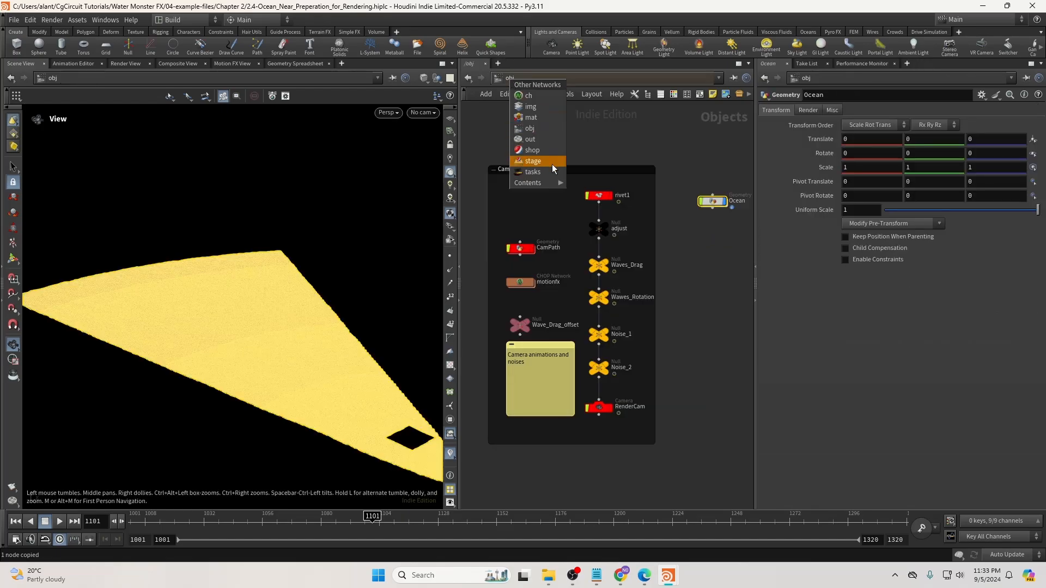
left_click(550, 164)
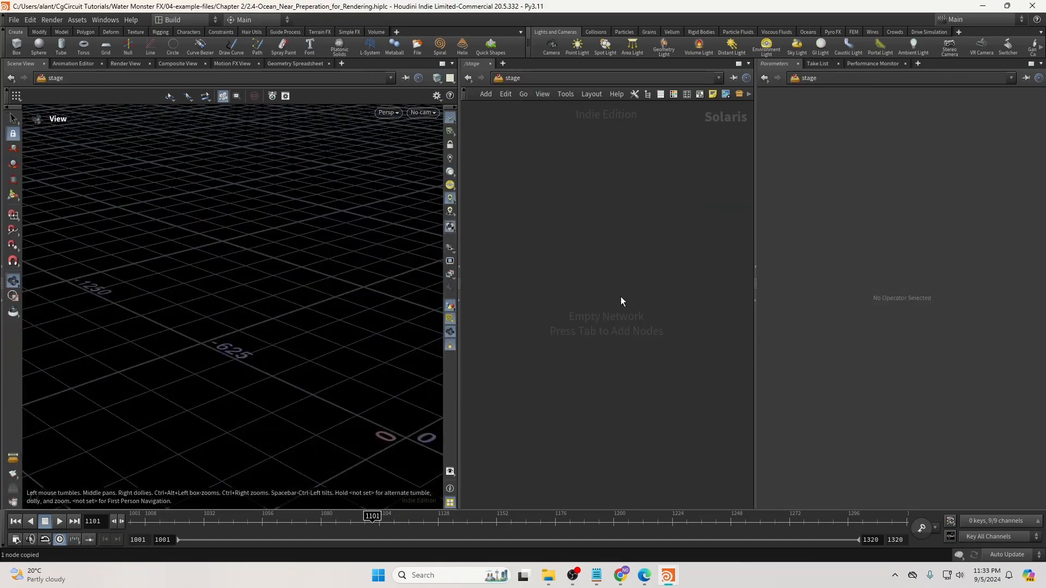
key("Tab")
type("kara")
key("BackSpace")
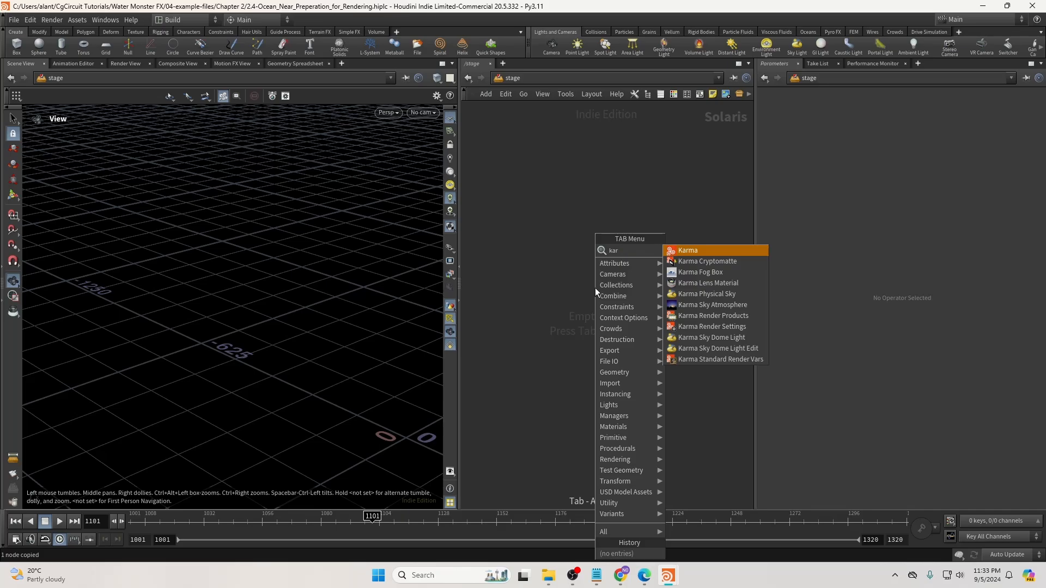
key("Return")
left_click(594, 345)
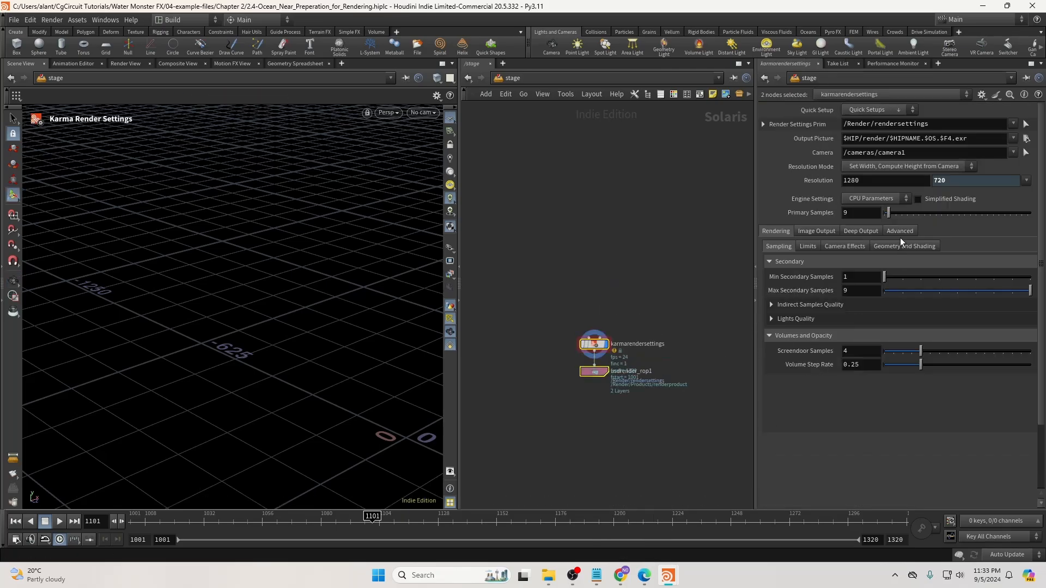
left_click(805, 246)
left_click(844, 246)
left_click(887, 248)
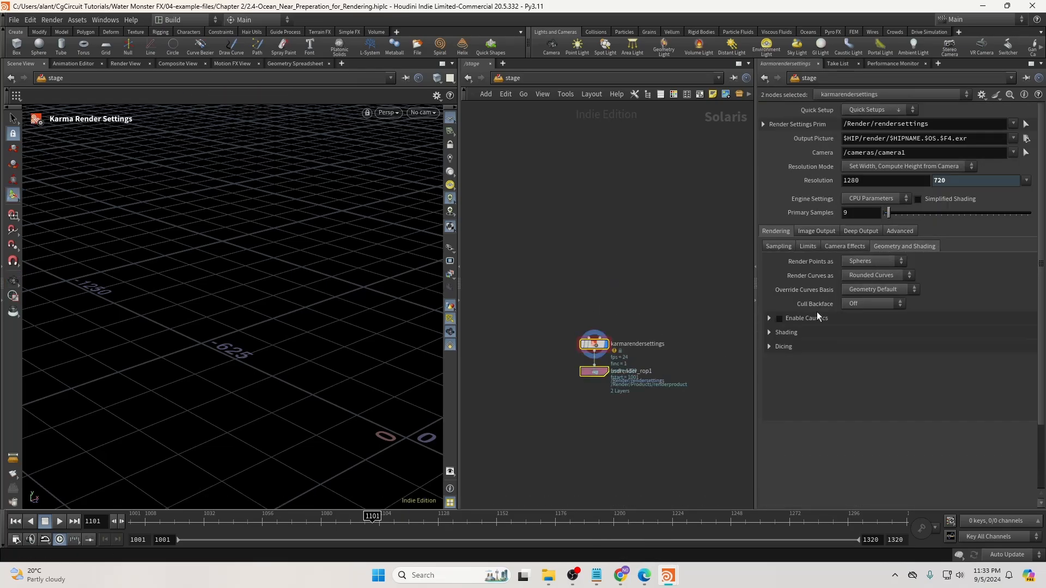
left_click(776, 344)
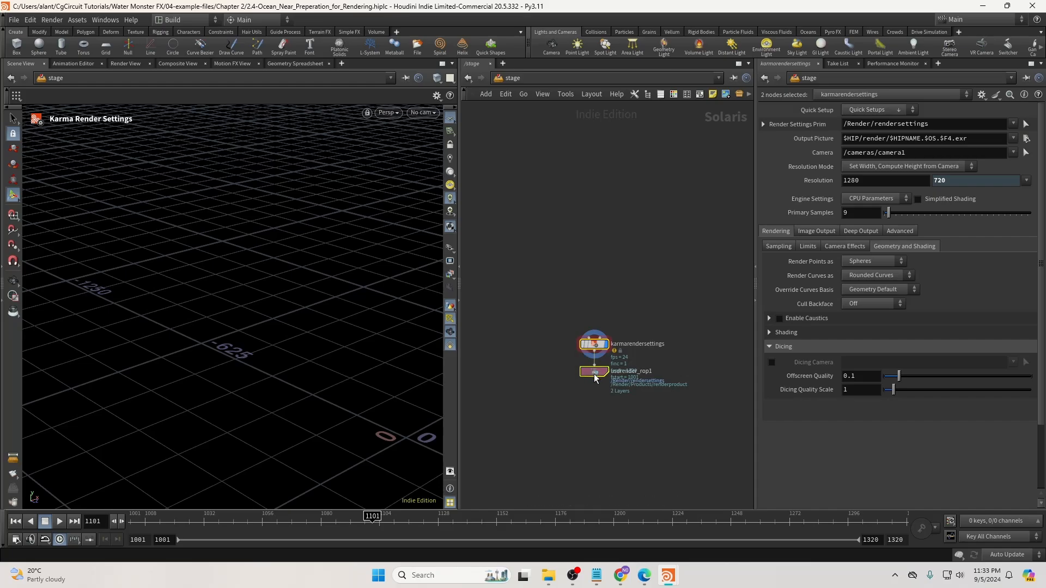
left_click_drag(594, 372, 591, 391)
left_click(556, 371)
left_click_drag(865, 377, 808, 380)
type("0")
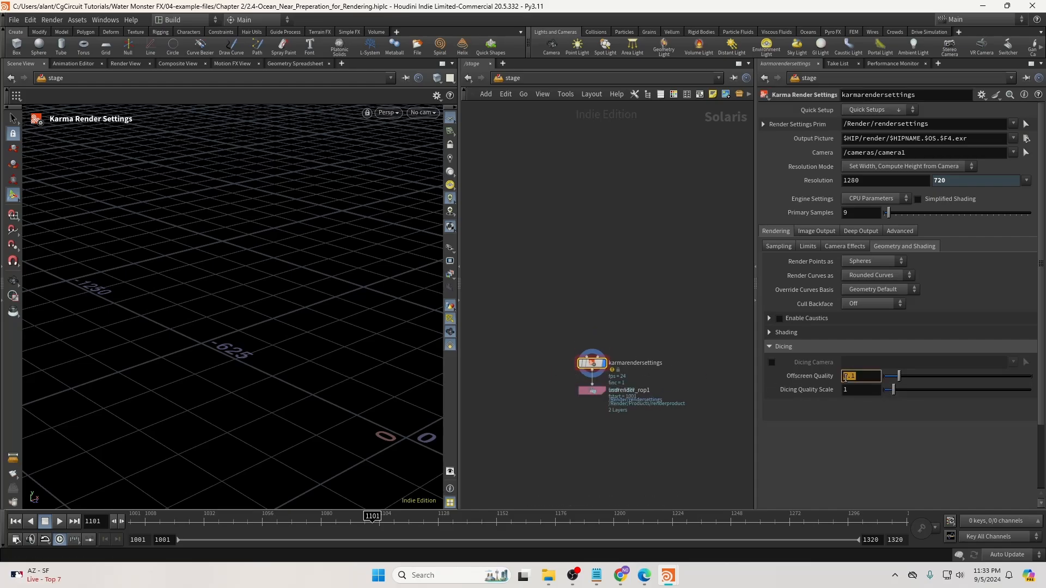
key("Return")
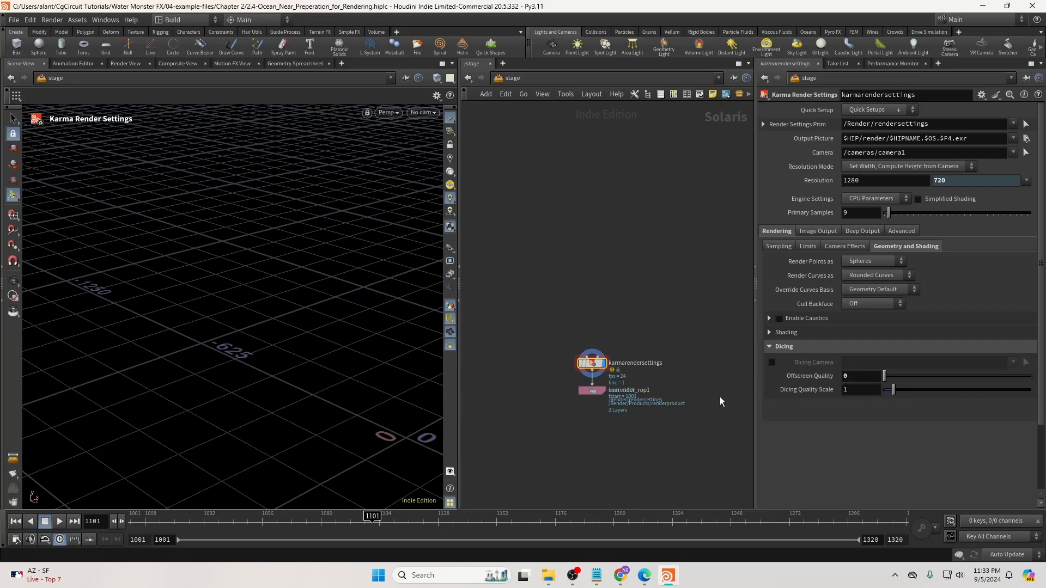
left_click(592, 390, "shift")
left_click(512, 78)
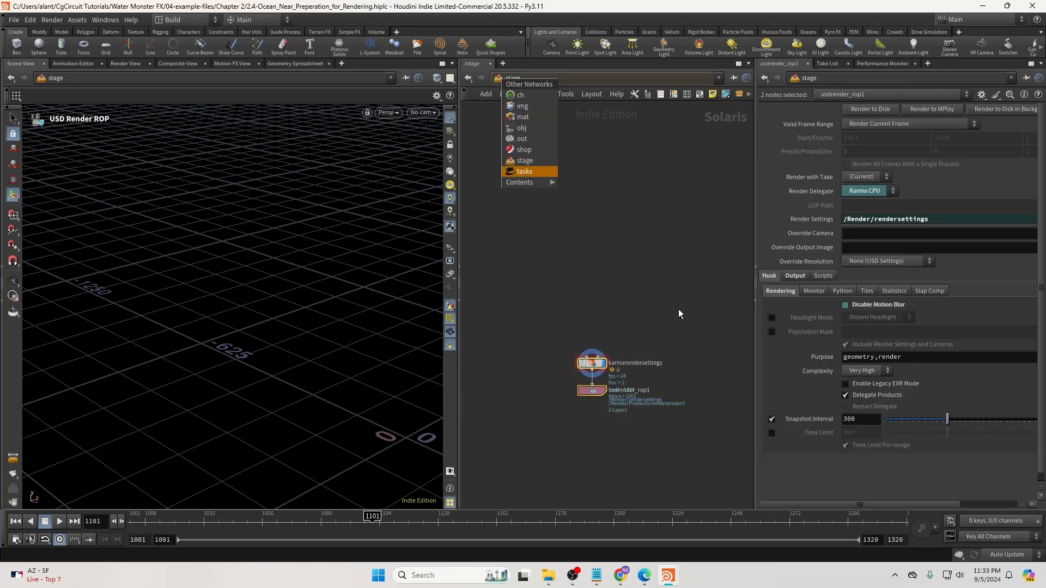
left_click_drag(651, 342, 577, 416)
key("Delete")
left_click(504, 79)
Dive into the Ocean geometry node and orbit around the ocean plane with its rectangular hole.
left_click(519, 128)
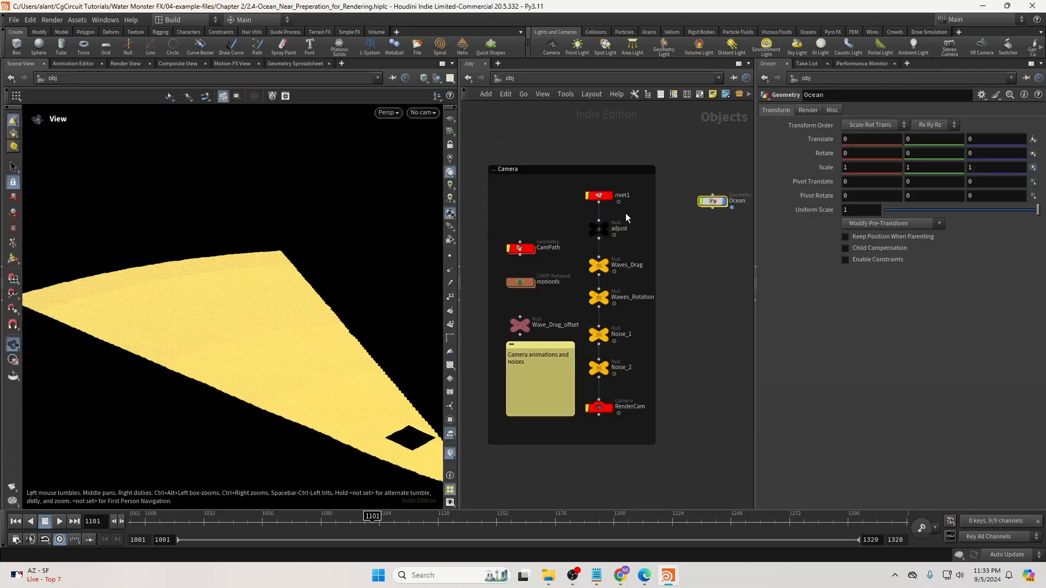
double_click(712, 201)
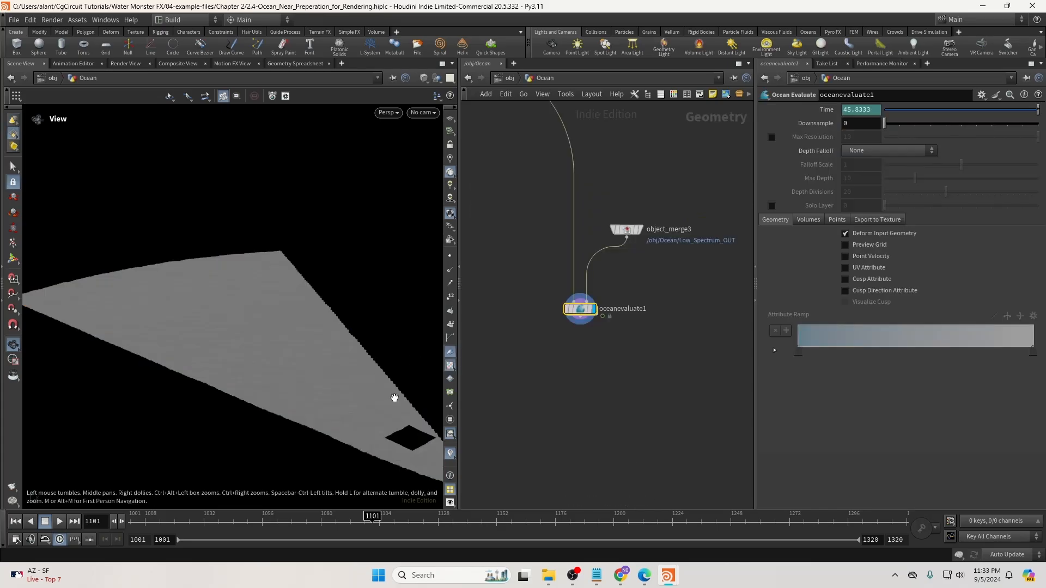
left_click_drag(394, 398, 303, 373)
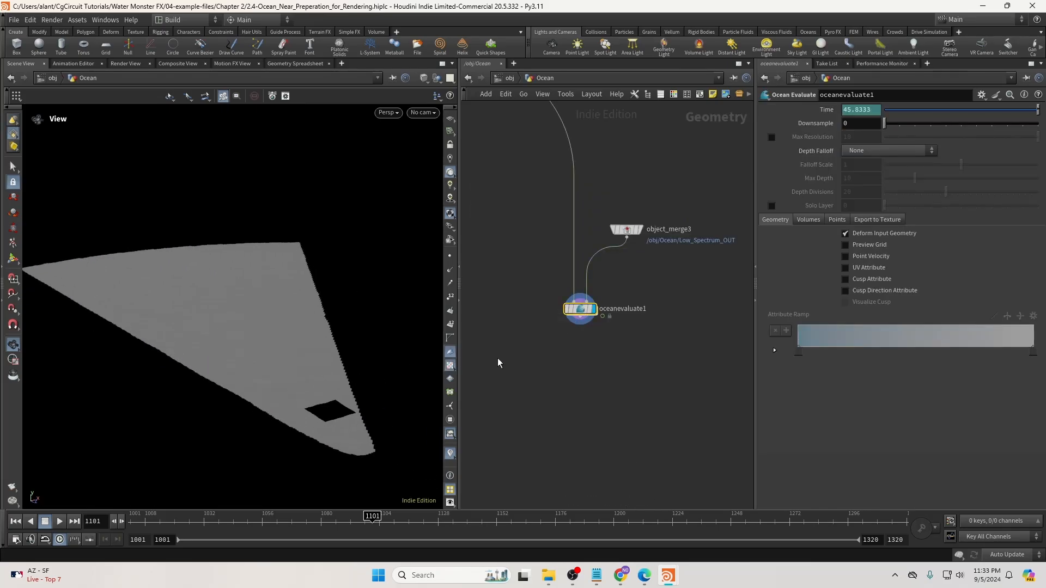
mouse_move(218, 366)
left_mouse_down()
mouse_move(238, 364)
mouse_move(226, 350)
left_mouse_up()
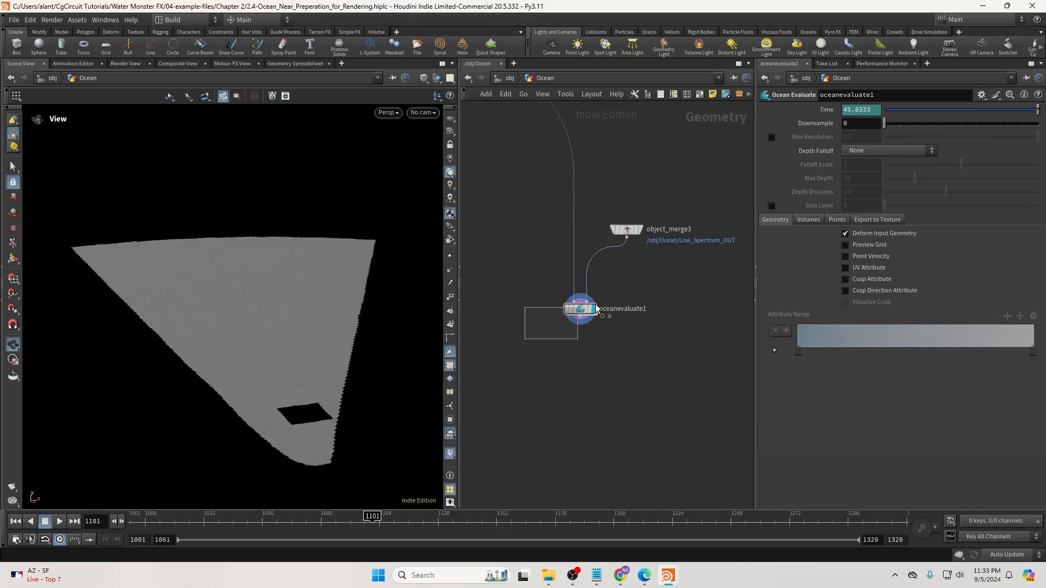
left_click_drag(262, 277, 246, 282)
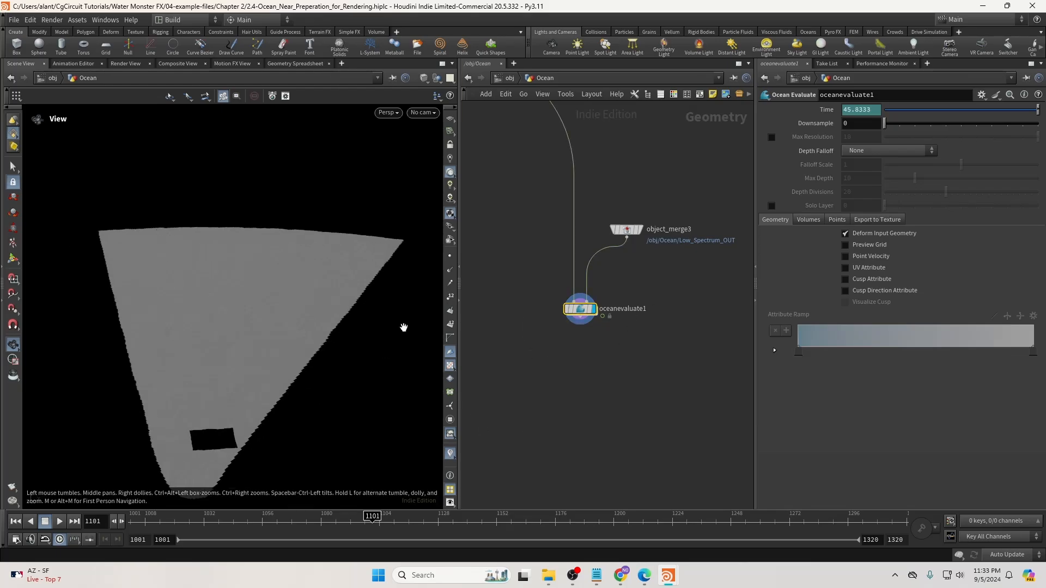
left_click_drag(272, 361, 233, 299)
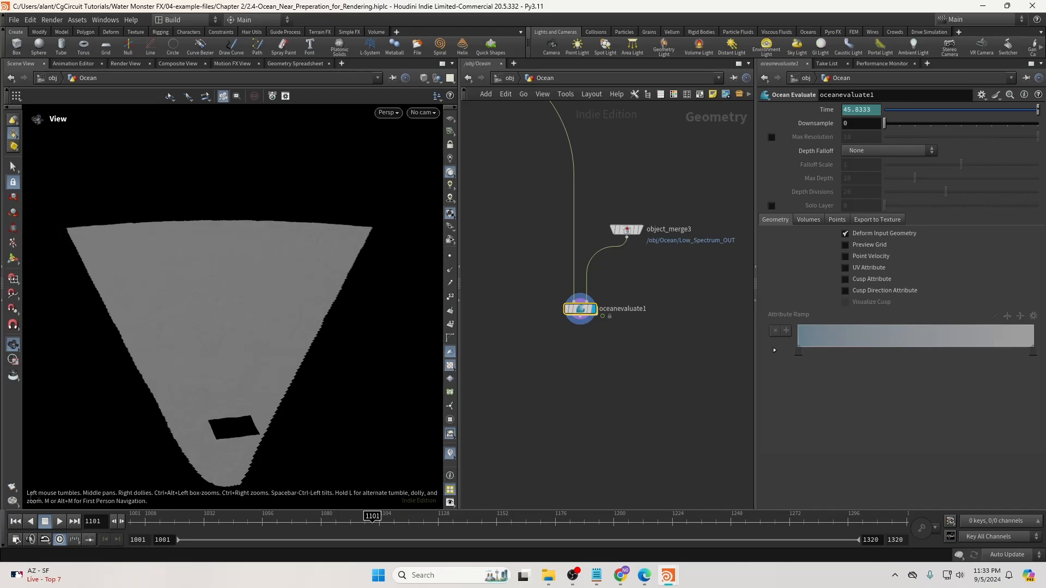
Add a Volume node sized from the camera /obj/RenderCam.
key("Tab")
type("vom")
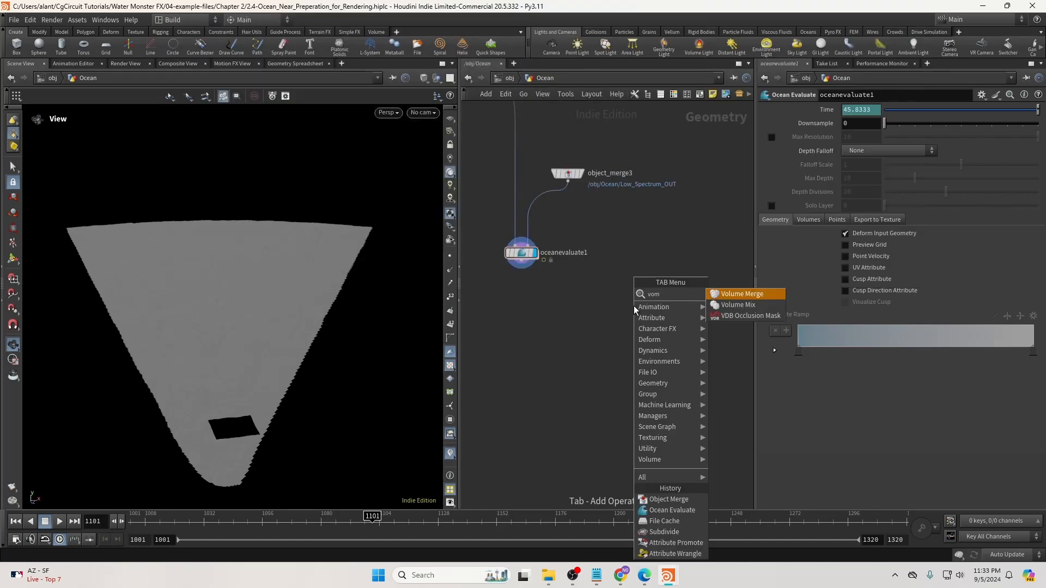
key("BackSpace")
type("lu")
key("Return")
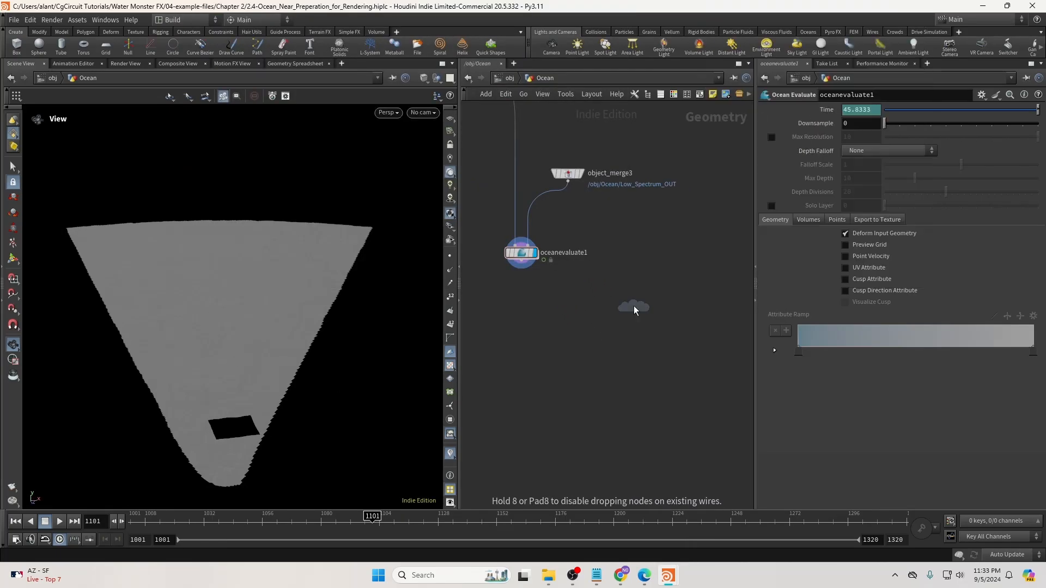
left_click(633, 306)
left_click(813, 183)
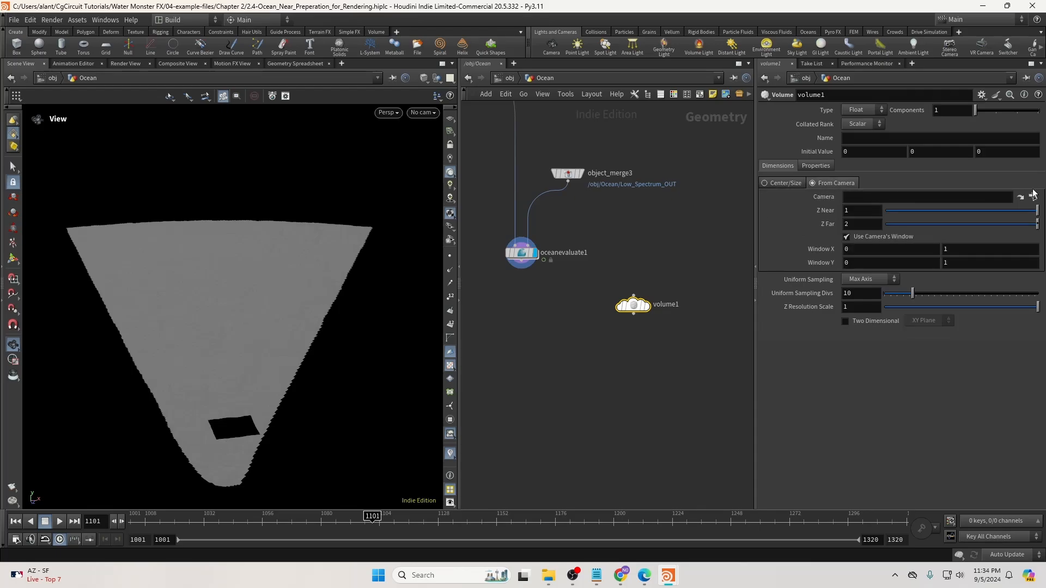
left_click(1032, 196)
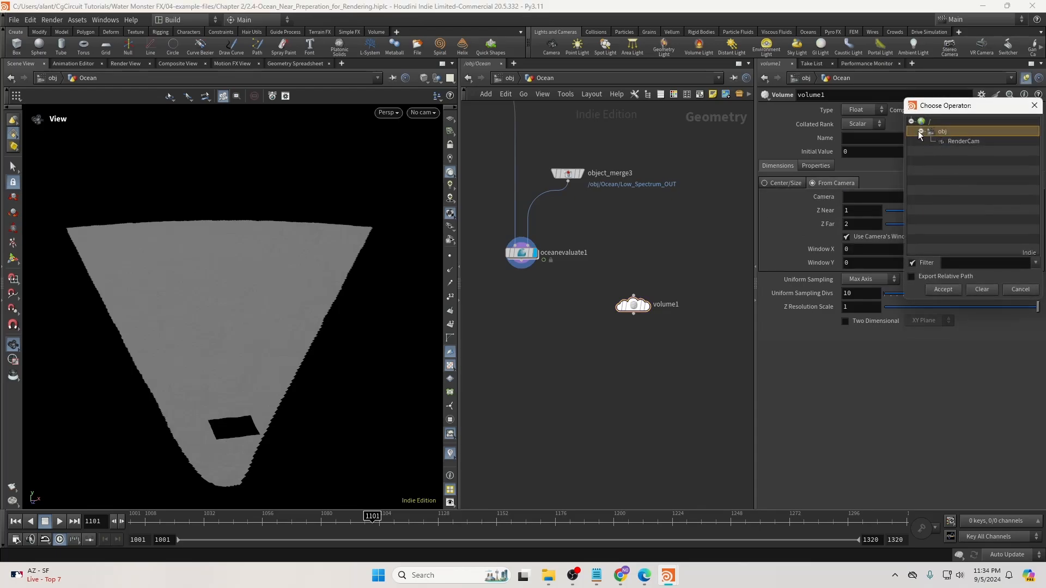
left_click(963, 141)
left_click(943, 289)
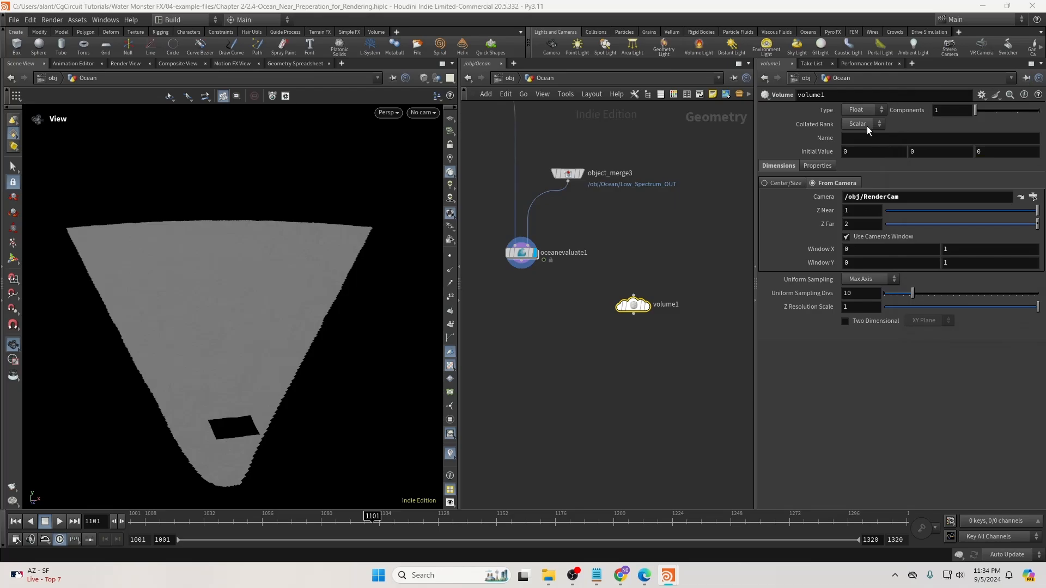
Name the volume density with initial value 1 and Z Near .5, and display it.
left_click(859, 138)
type("density")
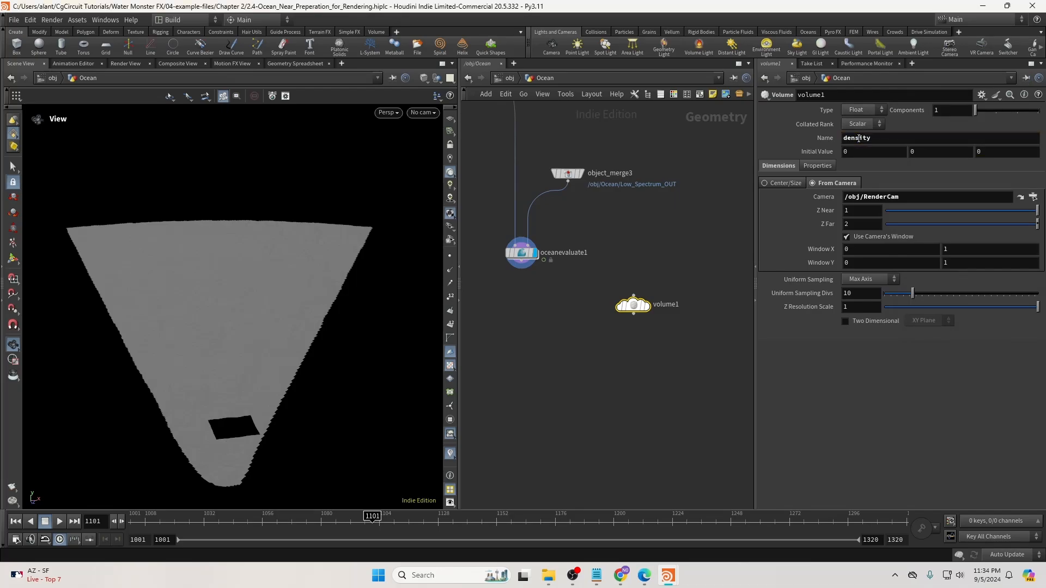
key("Tab")
left_click(678, 363)
left_click_drag(861, 211, 812, 235)
type(".05")
key("Return")
type(".5")
key("Return")
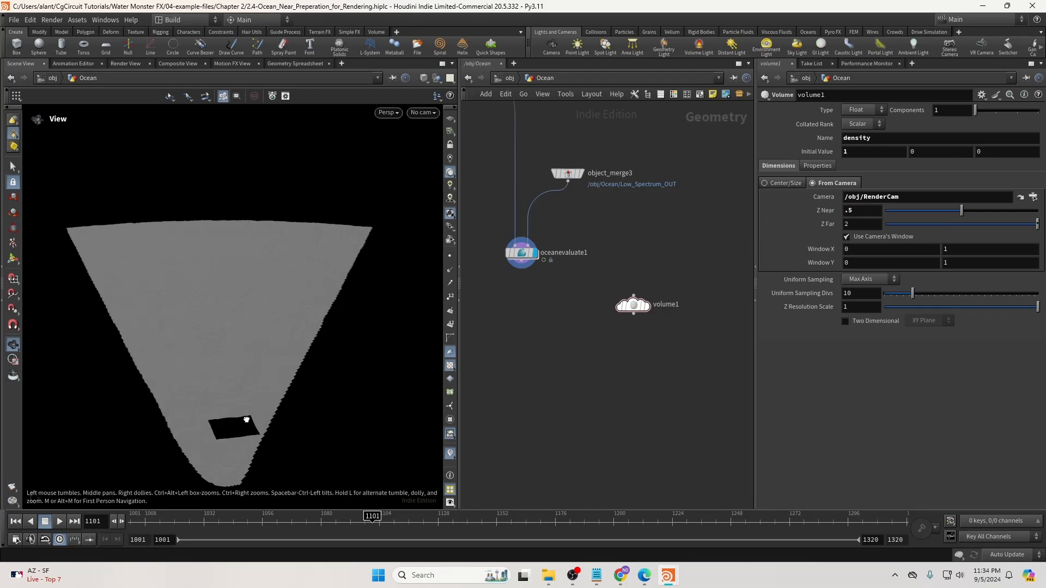
left_click_drag(243, 419, 348, 381)
left_click(649, 303)
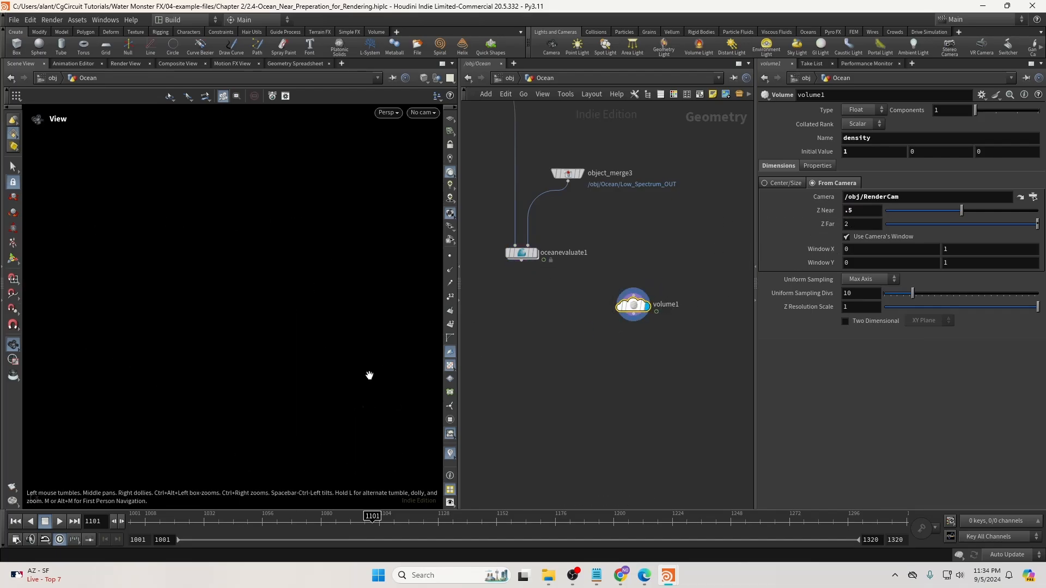
Try the Light viewport colour scheme, then switch the viewport back to dark.
key("d")
left_click(430, 262)
left_click(220, 280)
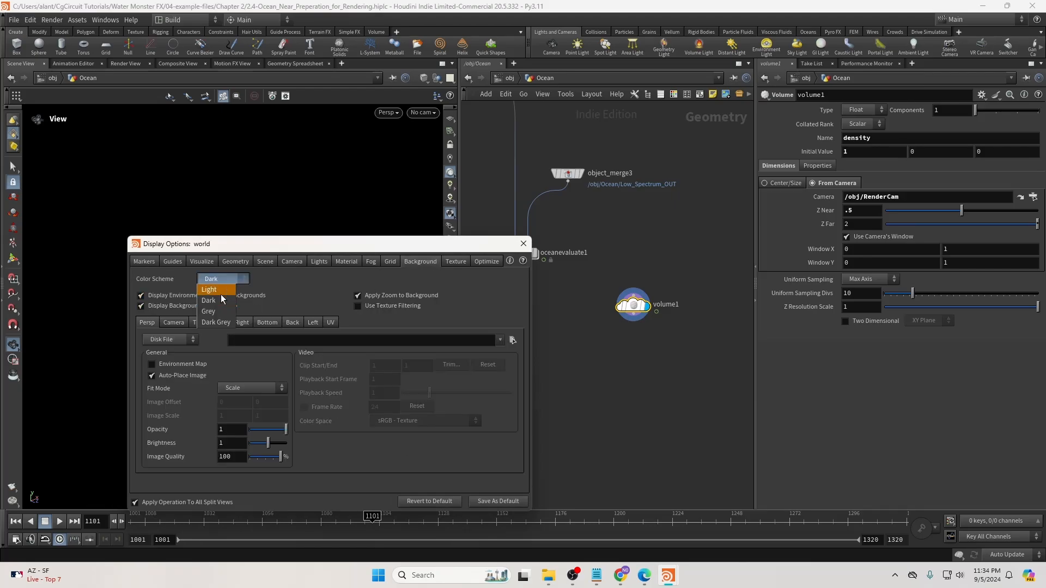
left_click(221, 290)
left_click(524, 244)
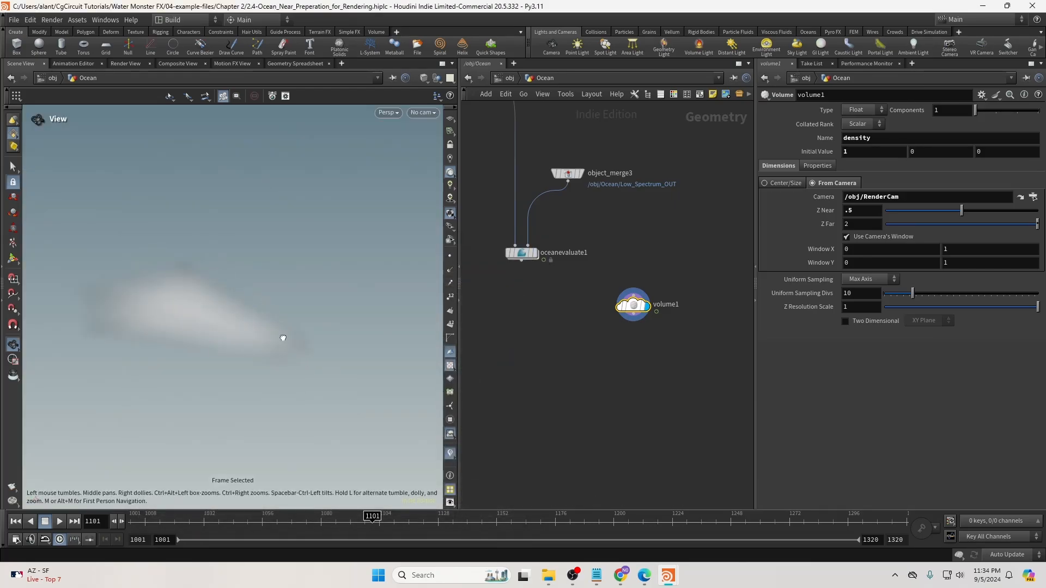
key("d")
left_click(230, 282)
left_click(243, 299)
left_click(524, 244)
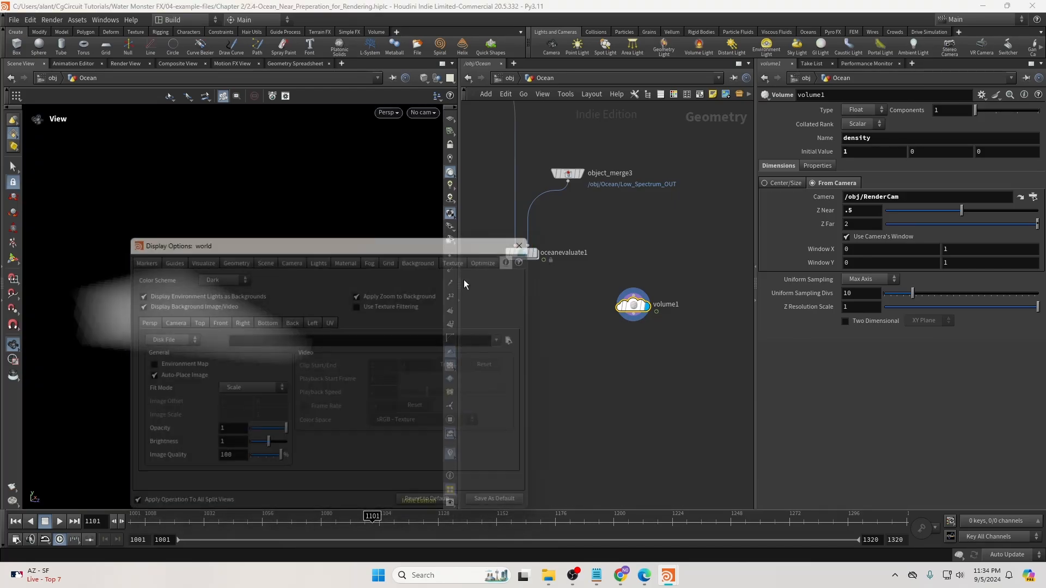
Set volume1's Uniform Sampling Divs to 50 and Z Far to 2000.
double_click(856, 297)
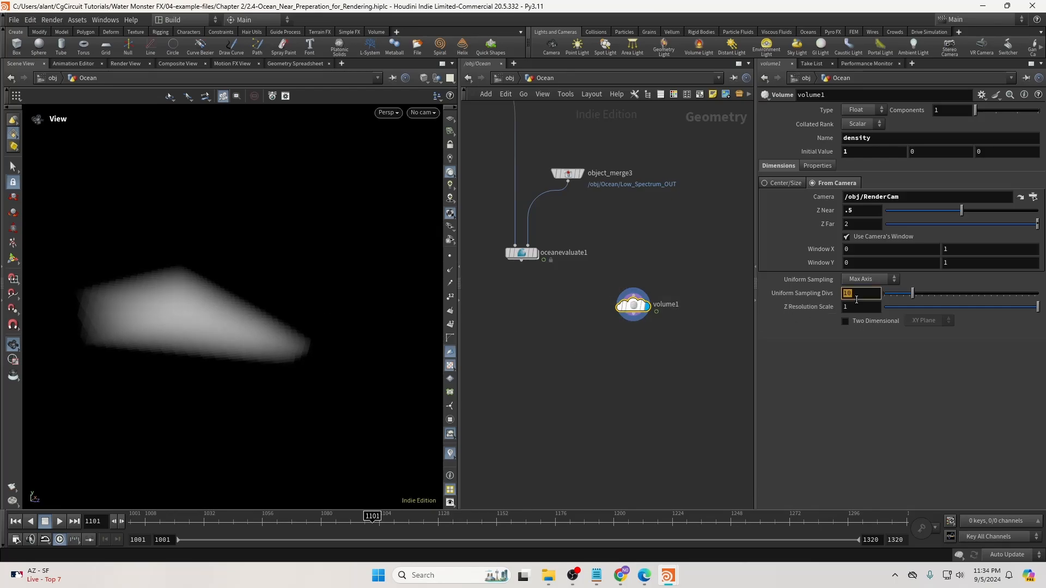
type("500")
key("Return")
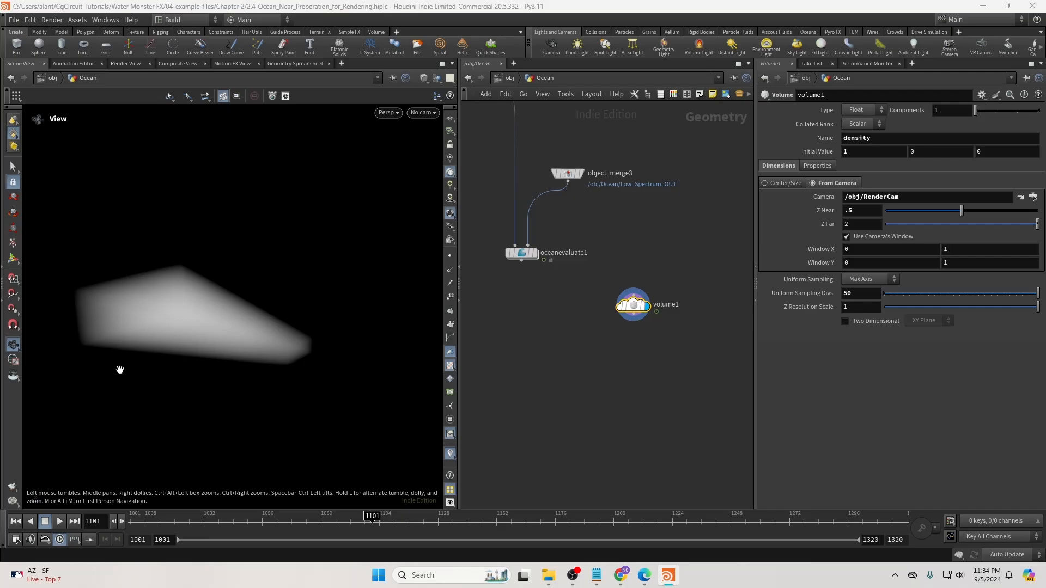
left_click(802, 249)
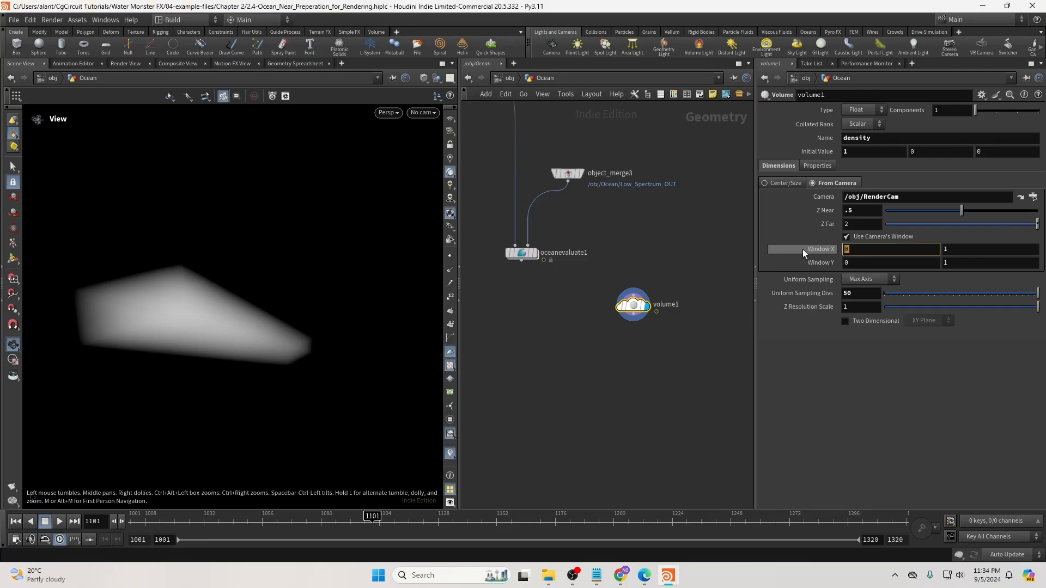
left_click(872, 228)
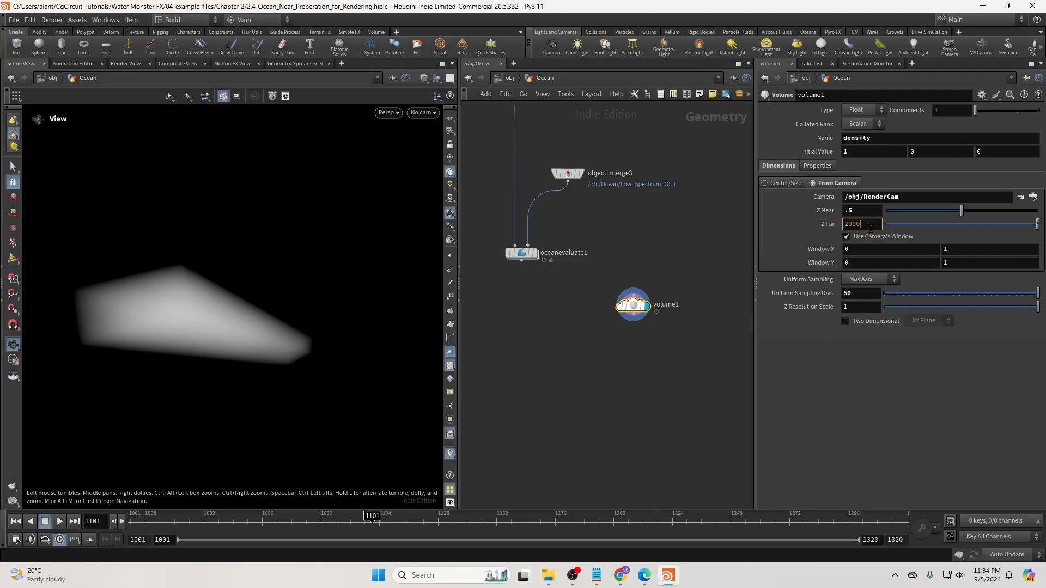
type("2000")
key("Return")
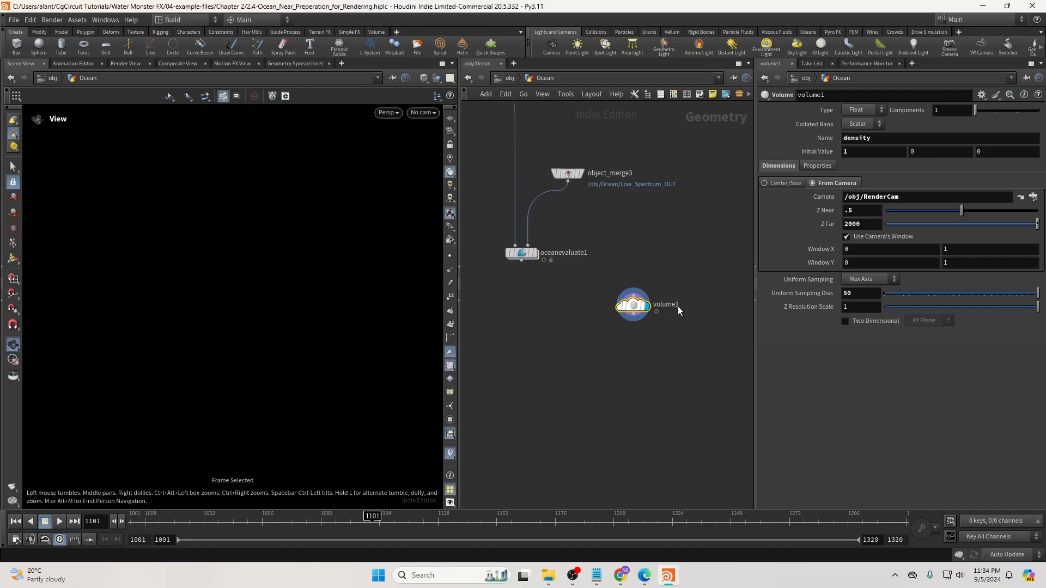
key("f")
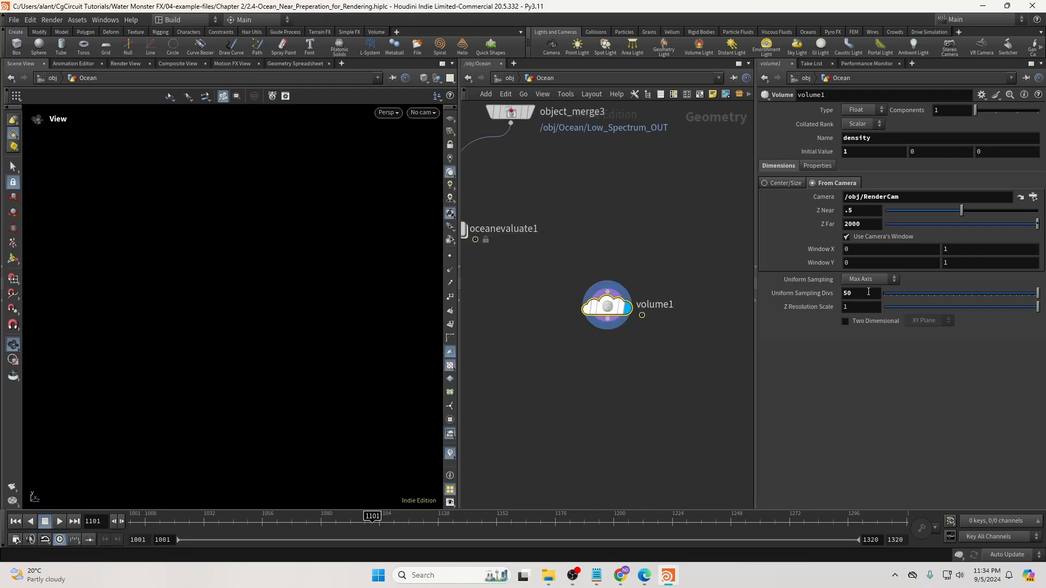
View the scene through RenderCam with the Light viewport colour scheme and orbit the frustum.
left_click(423, 112)
left_click(423, 139)
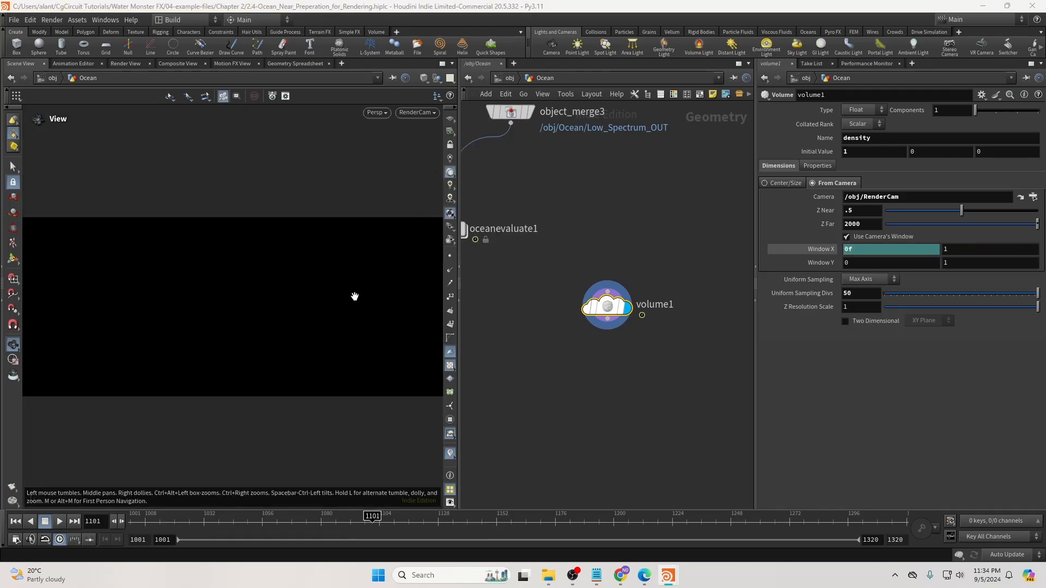
right_click_drag(355, 296, 334, 299)
key("d")
left_click(223, 279)
left_click(214, 289)
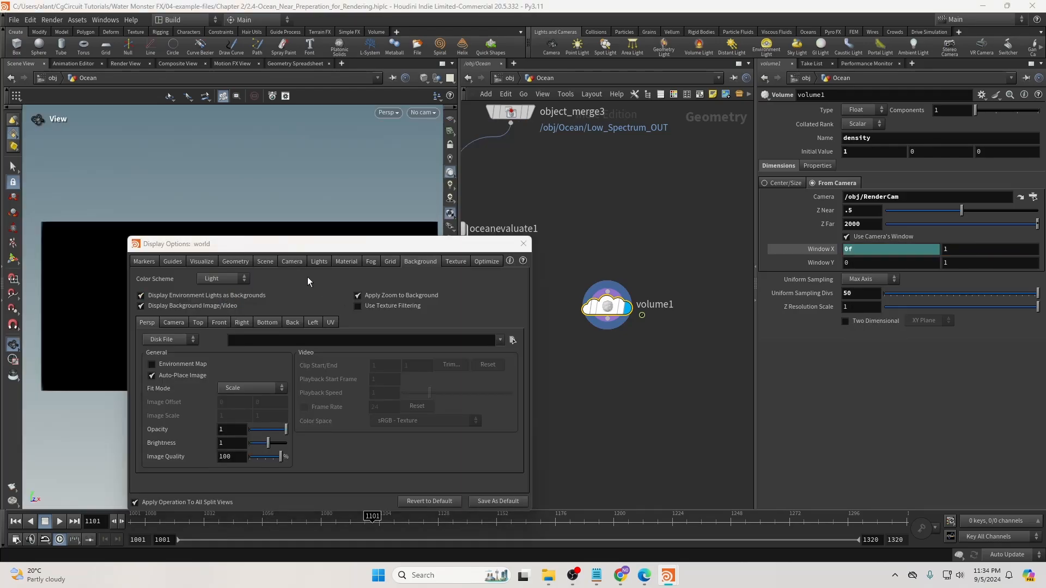
left_click(524, 244)
left_click_drag(421, 264, 233, 267)
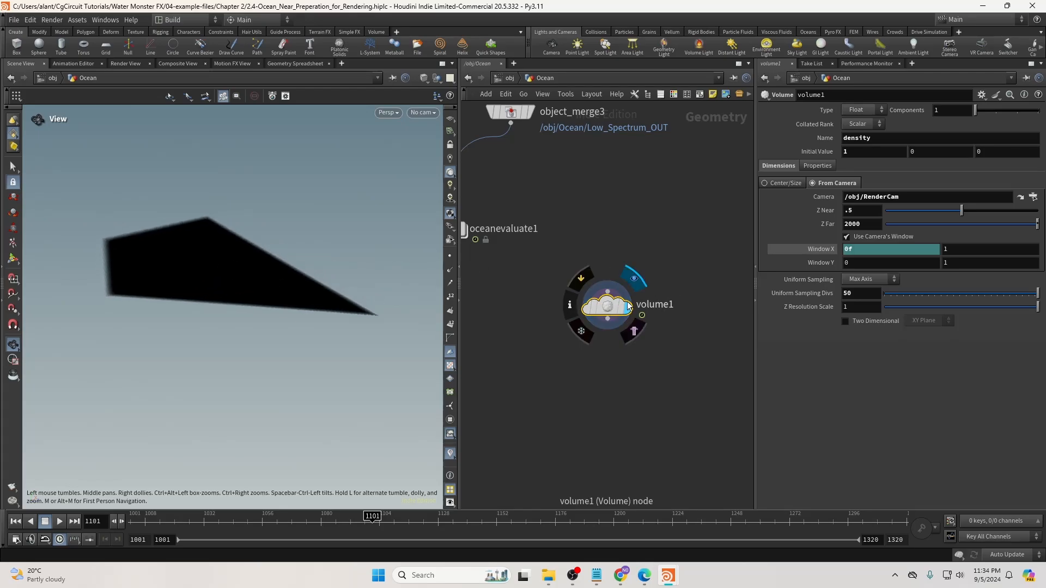
left_click_drag(599, 305, 611, 311)
left_click_drag(371, 269, 158, 243)
mouse_move(250, 256)
left_mouse_down()
mouse_move(231, 254)
mouse_move(250, 252)
left_mouse_up()
Remove the Window X expression and set both Window X and Y minimums to -0.05.
right_click(858, 249)
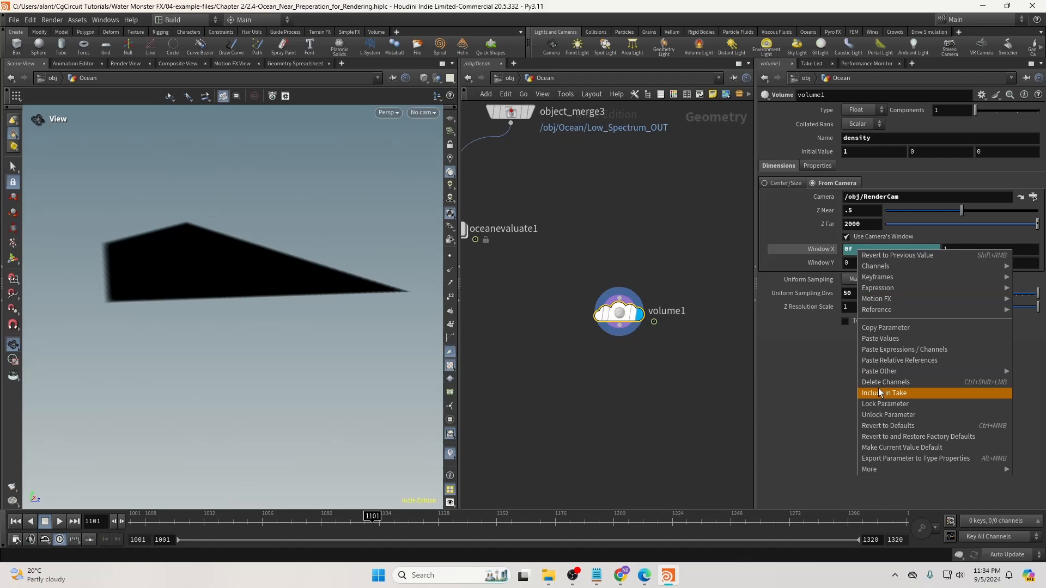
left_click(875, 382)
left_click_drag(856, 249, 827, 257)
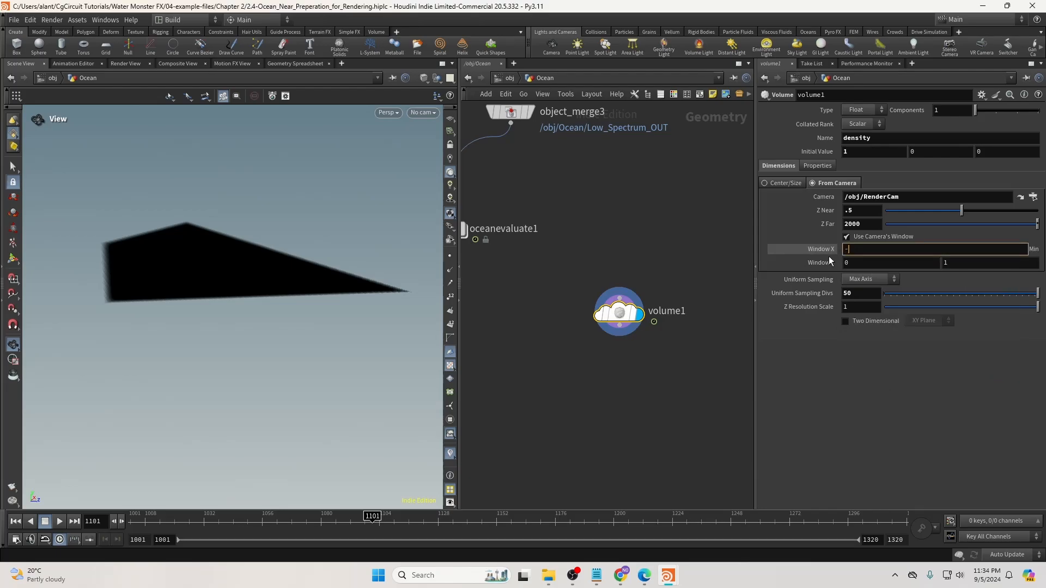
type("-0.05")
key("Return")
double_click(857, 250)
key("ctrl+c")
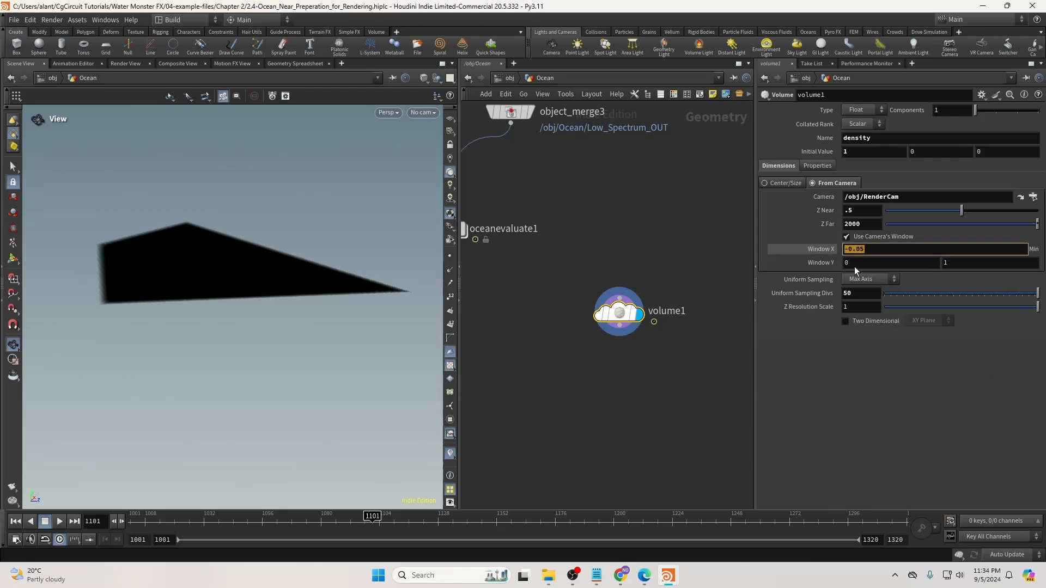
double_click(854, 264)
key("ctrl+v")
key("Return")
left_click_drag(289, 289, 149, 288)
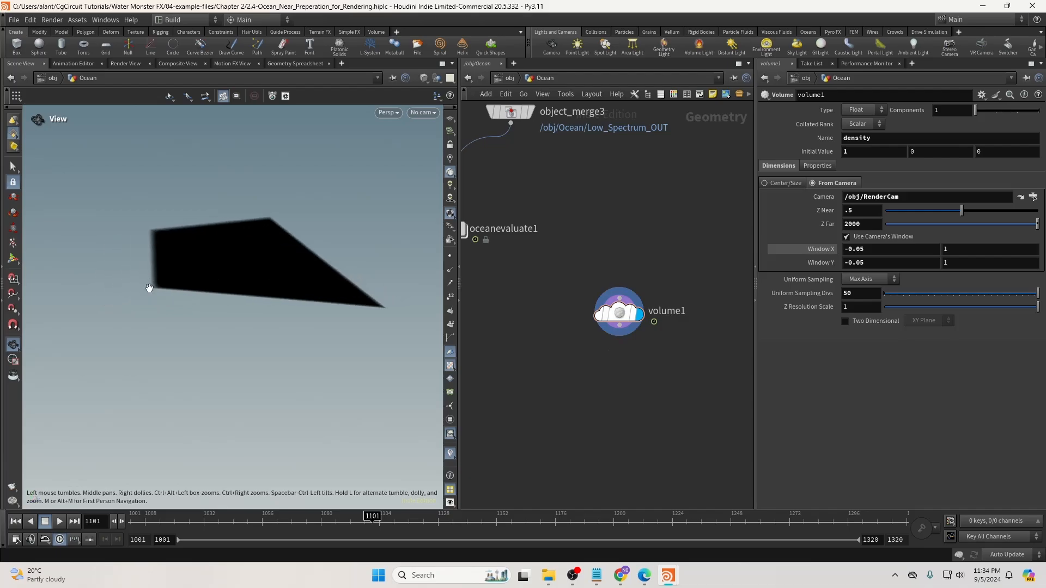
Set both Window X and Window Y maximums to 1.05.
left_click_drag(952, 249, 918, 251)
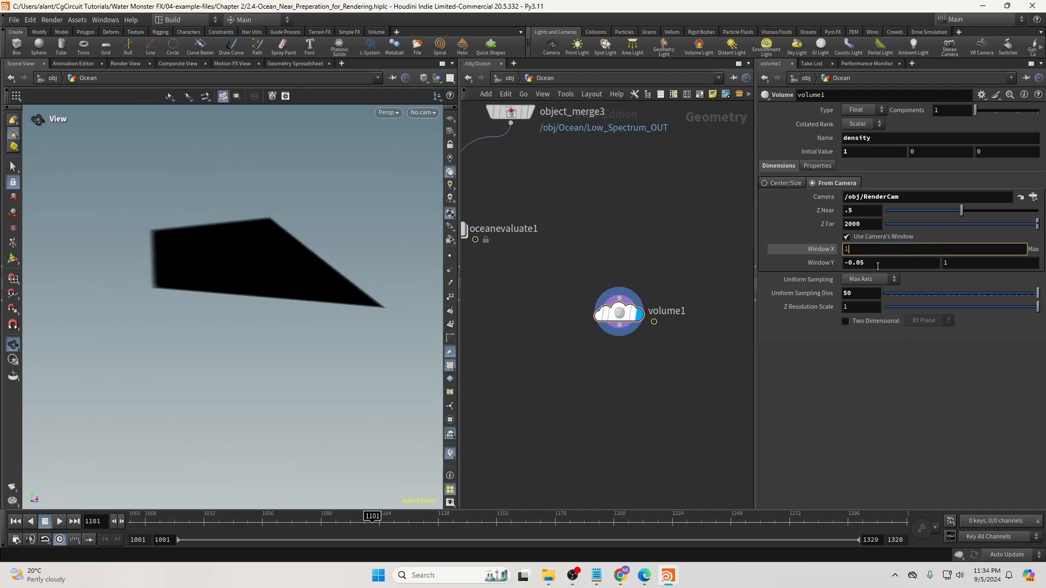
type("1.05")
key("Return")
left_click_drag(960, 252, 926, 252)
key("ctrl+c")
left_click_drag(952, 264, 926, 265)
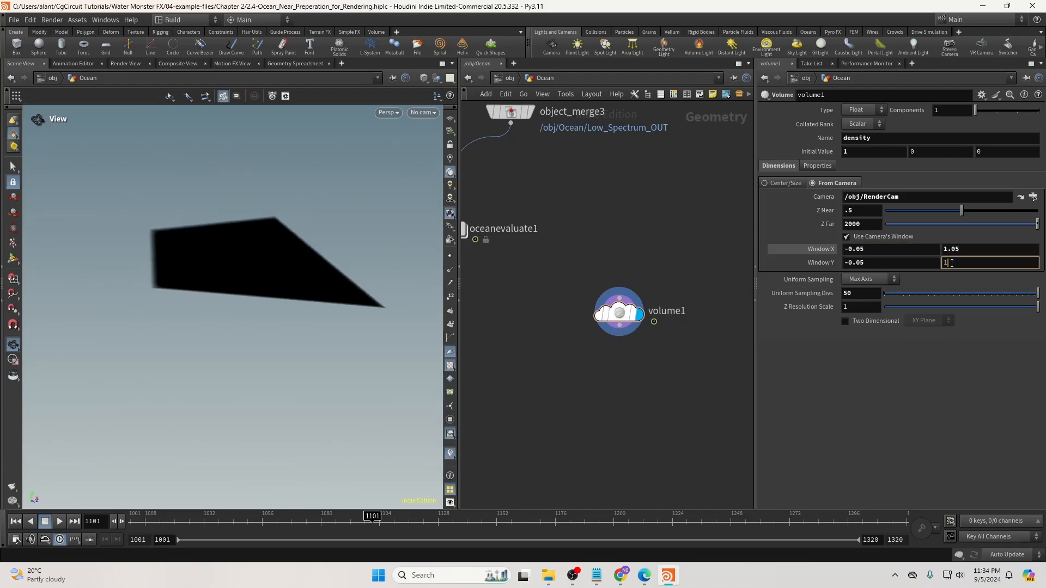
key("ctrl+v")
key("Return")
middle_click_drag(500, 333, 568, 331)
Add attribwrangle6 below oceanevaluate1 with volume1 wired into its second input.
key("Tab")
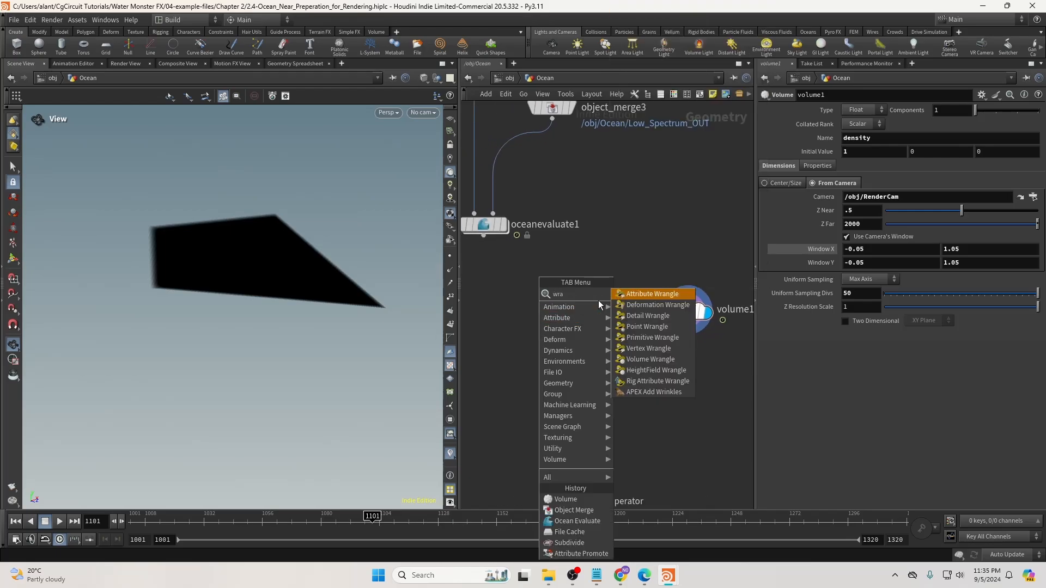
left_click(598, 299)
left_click(548, 370)
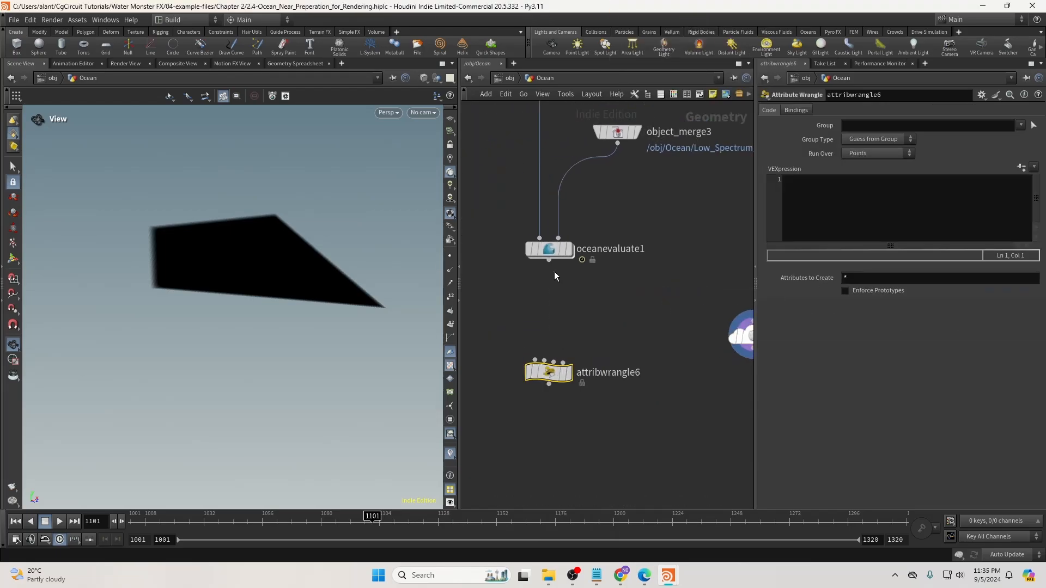
left_click(545, 360)
middle_click_drag(547, 362, 505, 328)
left_click(712, 314)
left_click_drag(514, 339, 518, 361)
left_click(533, 240)
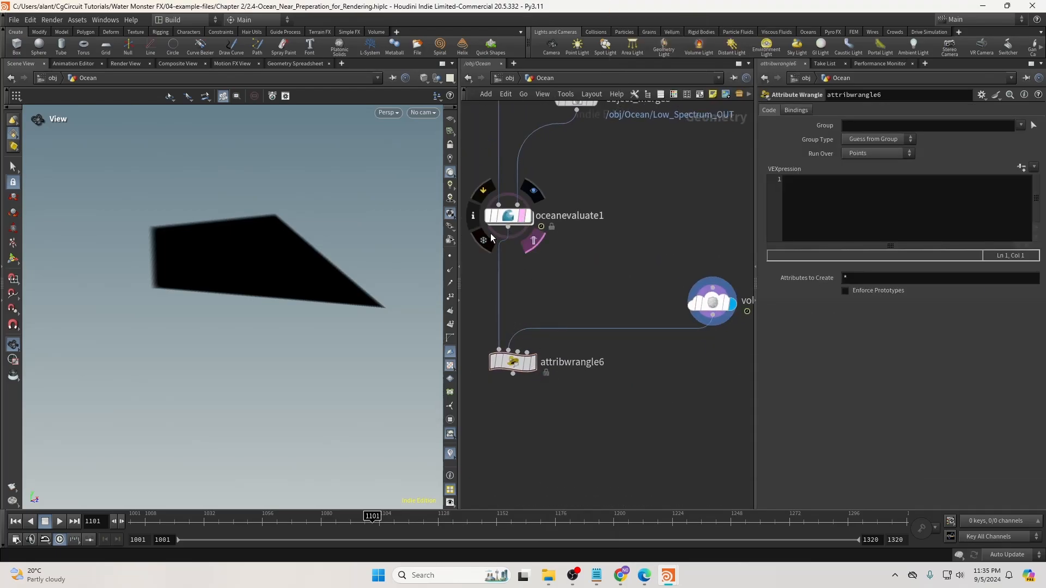
left_click_drag(292, 280, 229, 305, "alt")
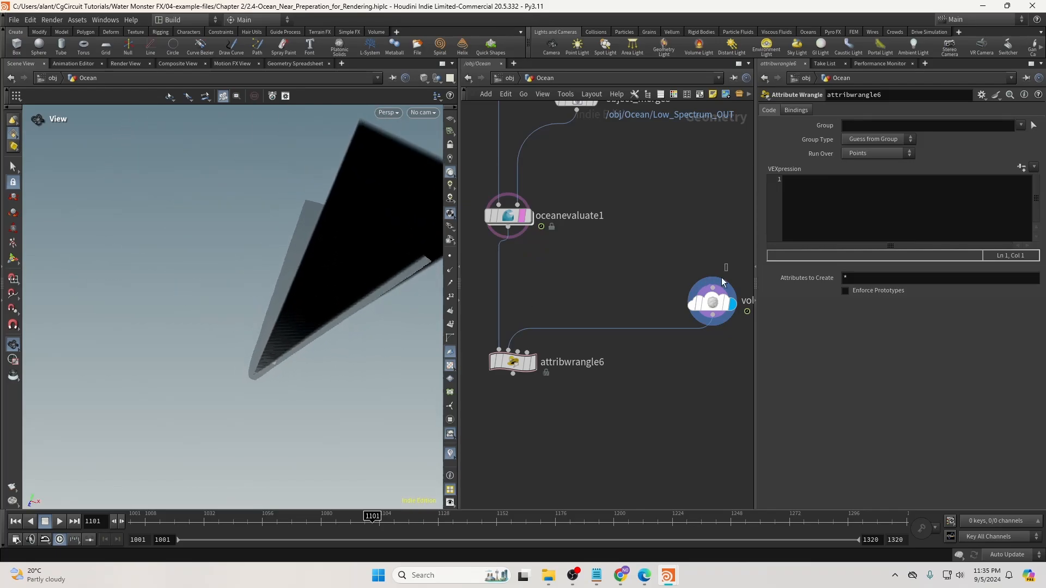
Lower volume1's Z Far to 1500 and display attribwrangle6's result.
left_click(713, 302)
left_click(855, 224)
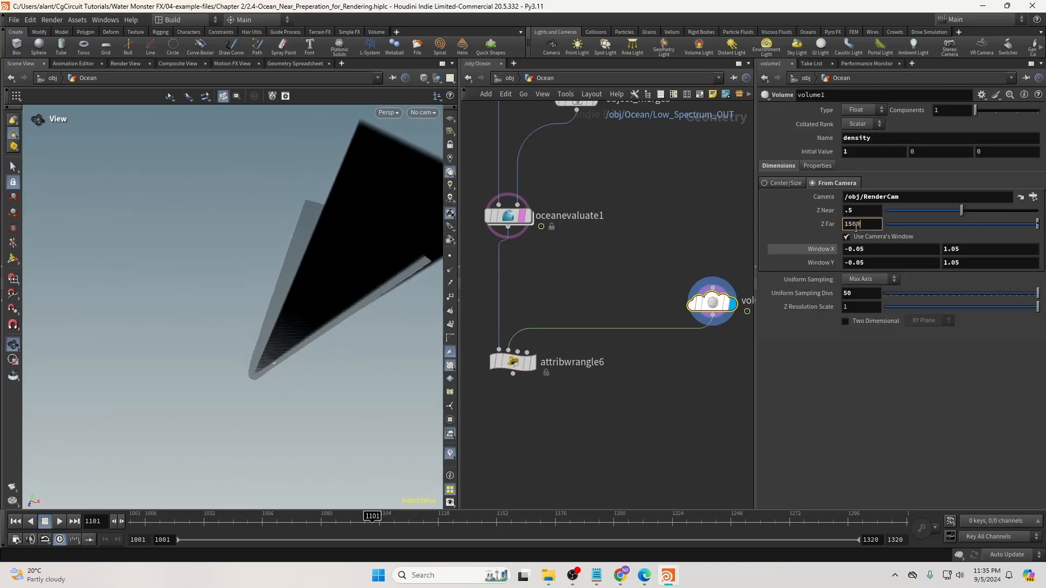
key("Return")
left_click_drag(321, 273, 530, 248)
left_click_drag(234, 262, 282, 257)
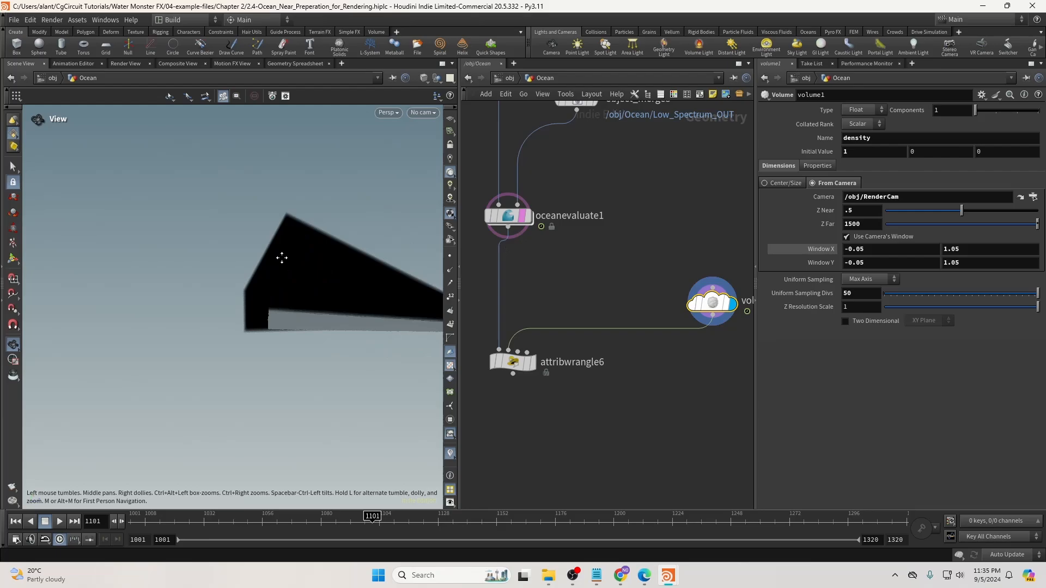
middle_click_drag(282, 258, 311, 269)
left_click(852, 224)
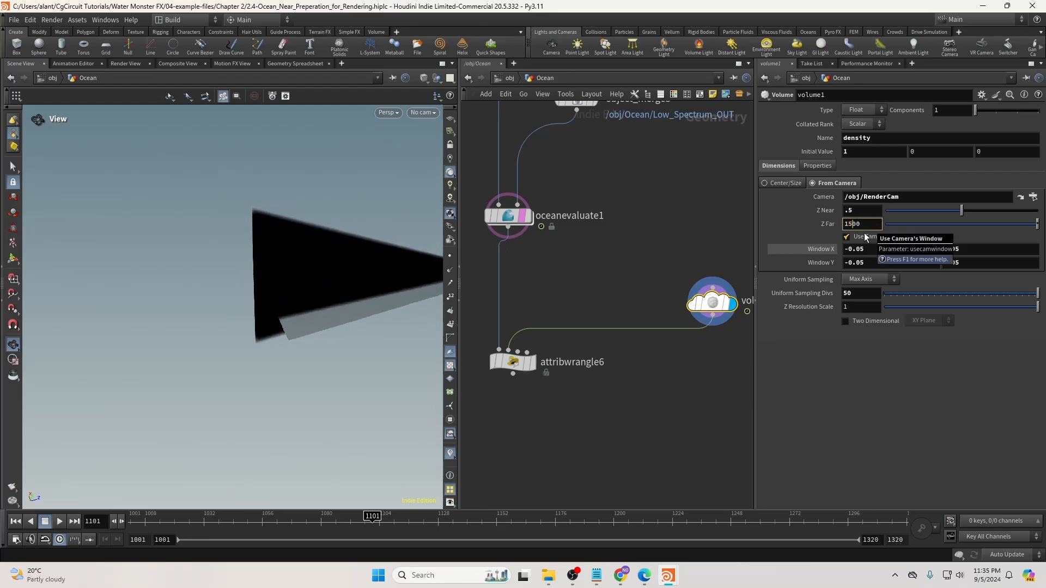
left_click(561, 362)
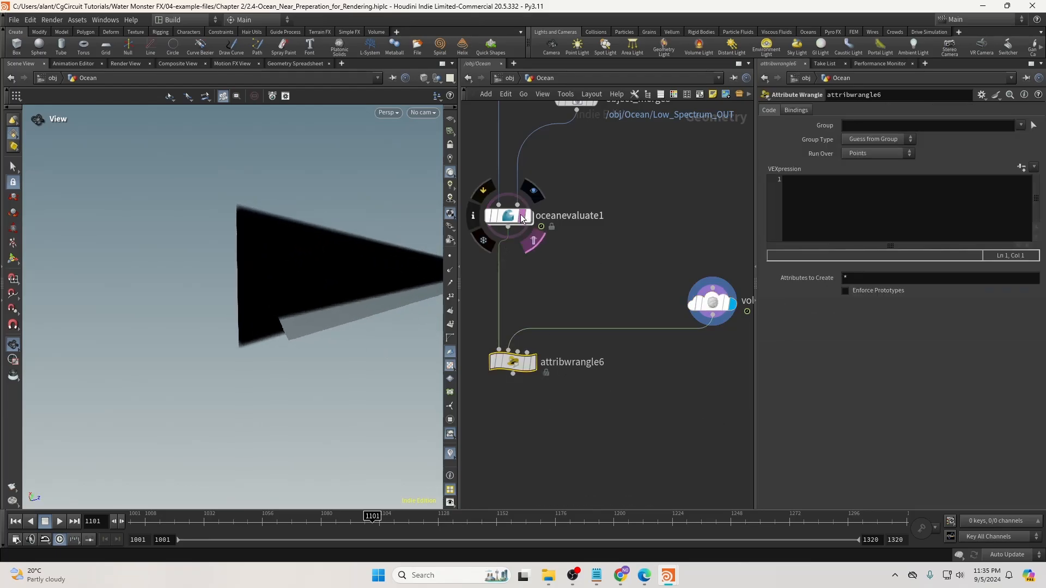
left_click(538, 338)
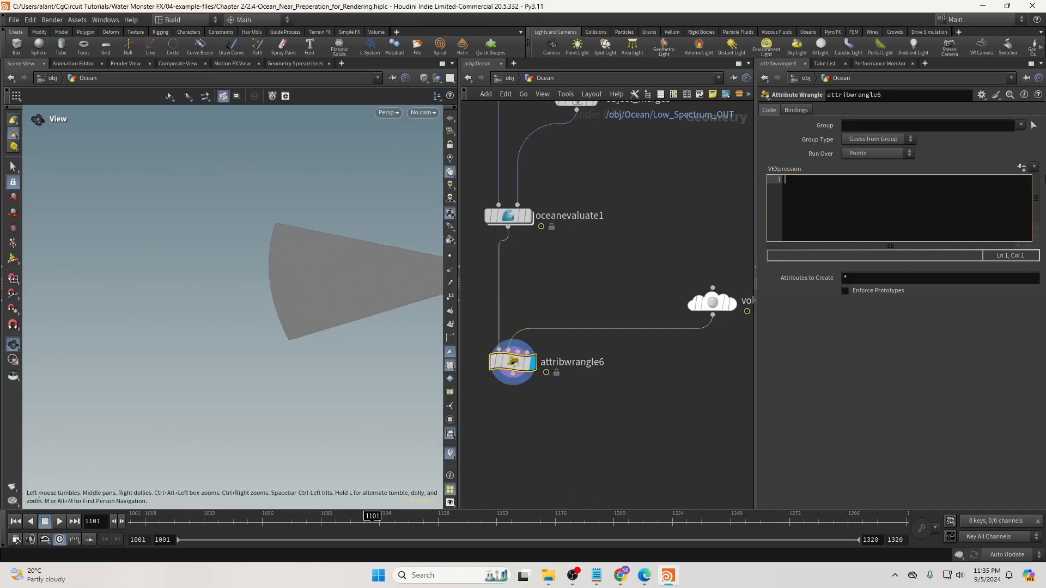
Write an if (volumesample(1,"density",@P)) block in attribwrangle6's VEXpression.
type("if")
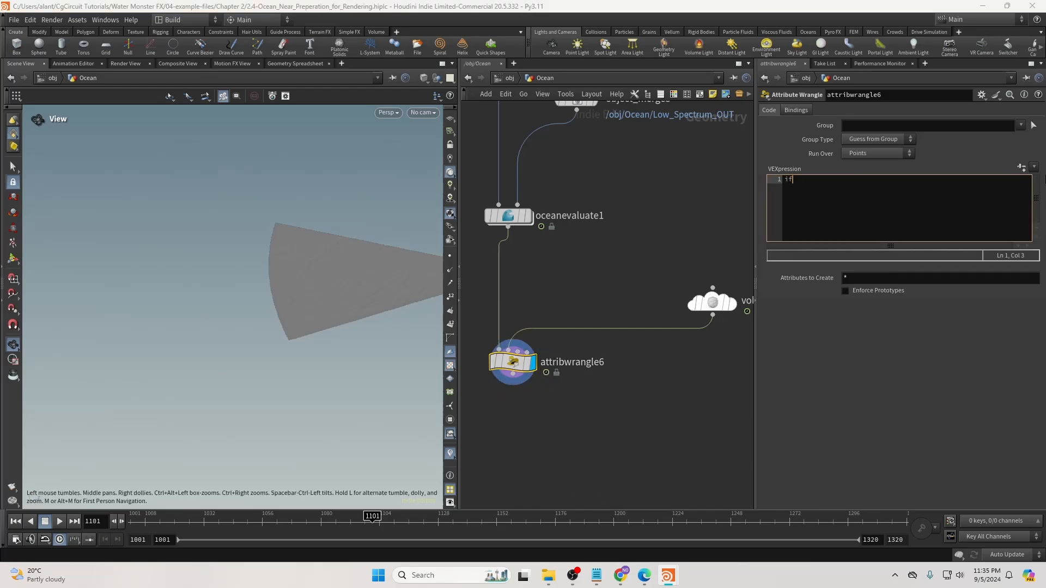
type(" (volumesample(")
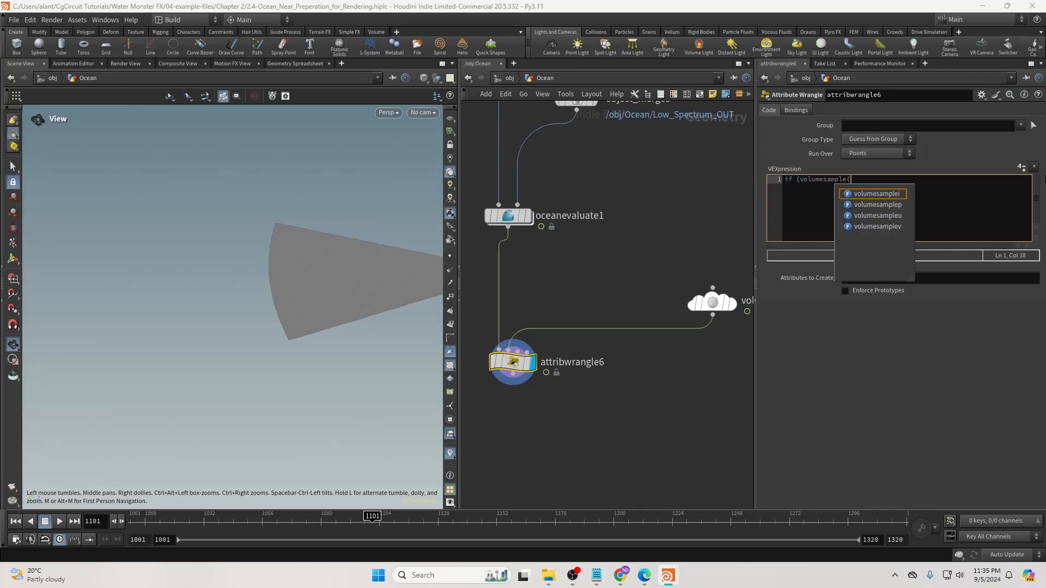
type("1")
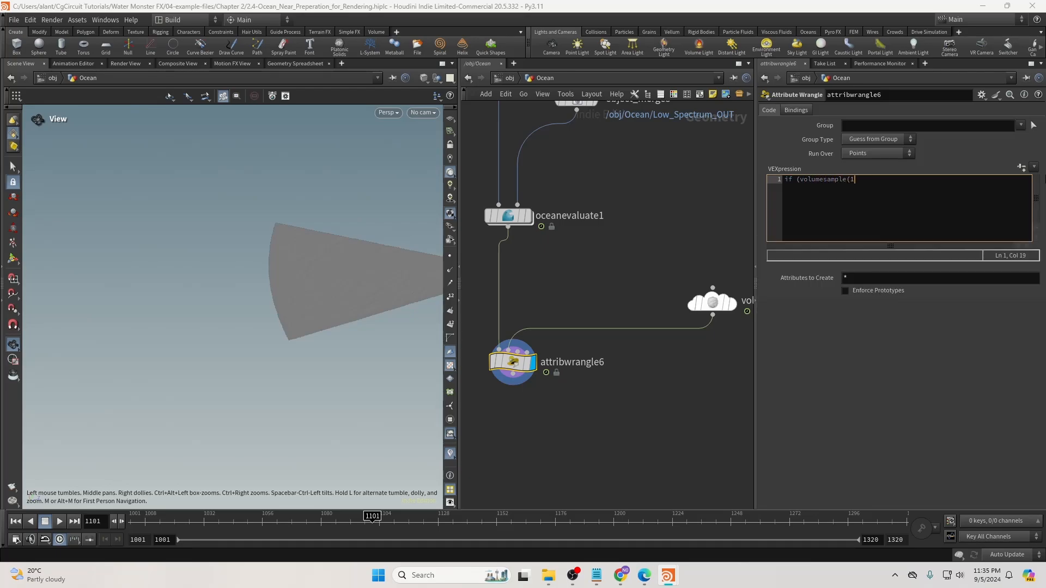
type(",::")
key("BackSpace")
key("BackSpace")
type("\"density\"")
type(",")
type("@P0;")
key("BackSpace")
type("){")
key("Return")
key("Return")
type("}")
key("Up")
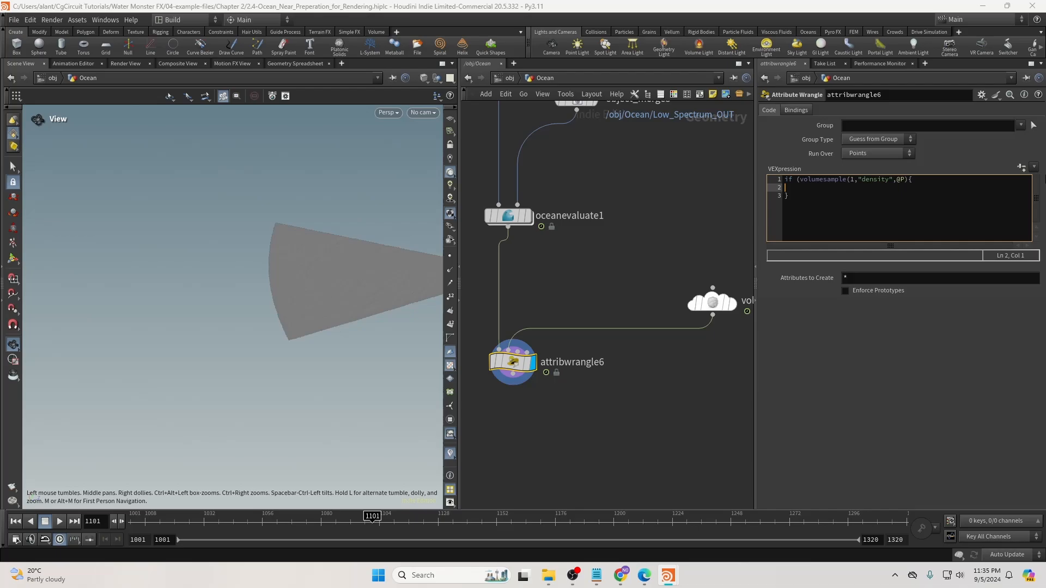
left_click(909, 180)
type("<")
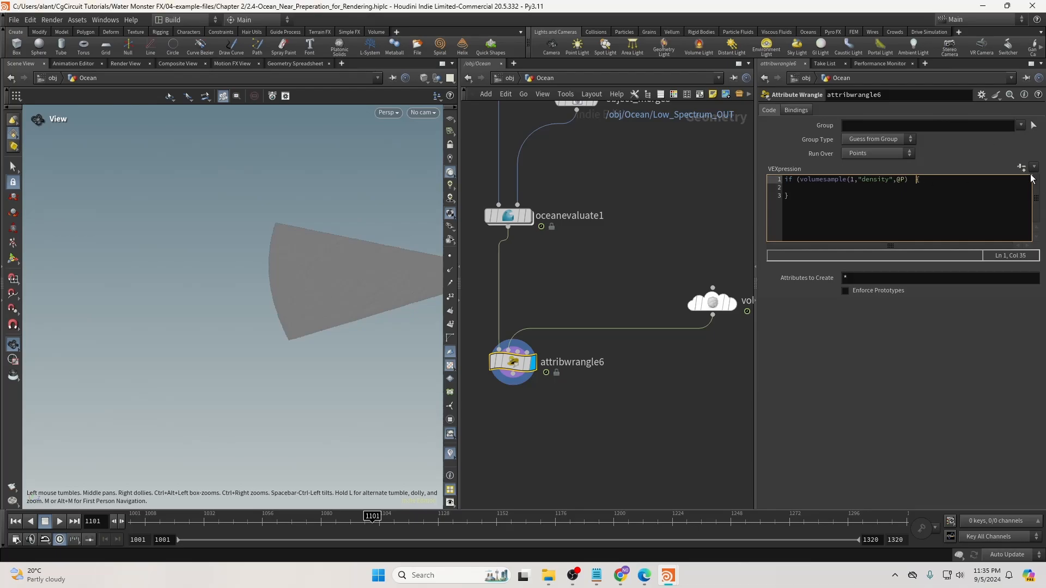
type(" 0.001)")
left_click(788, 188)
type("removepoint(")
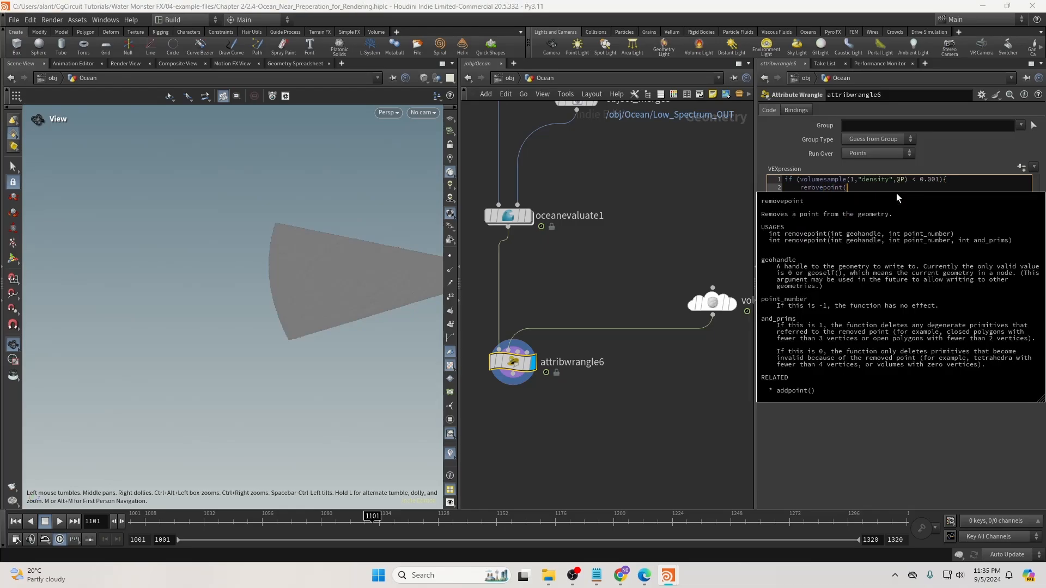
type("0,")
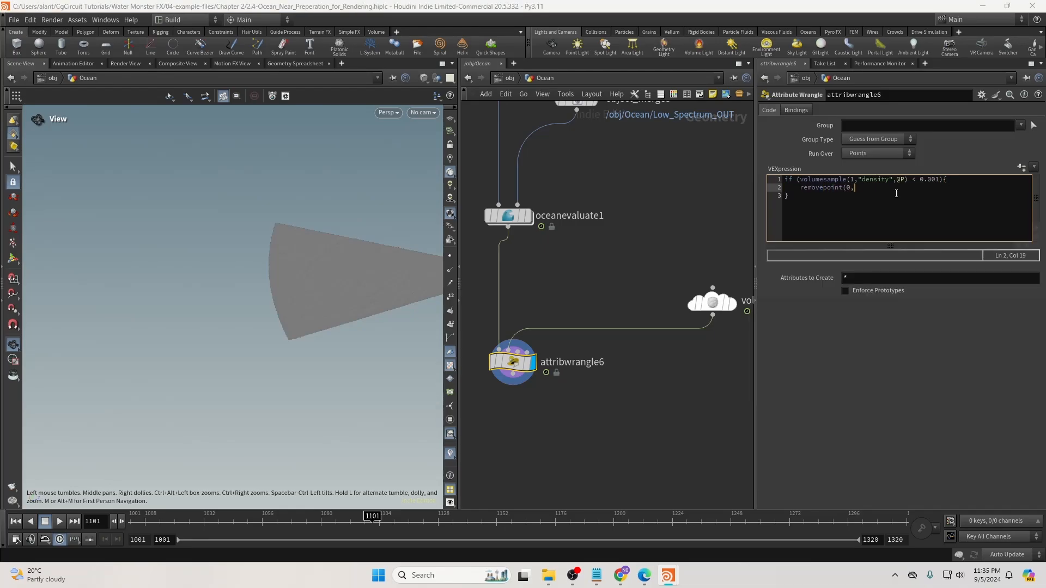
type("@ptnum);")
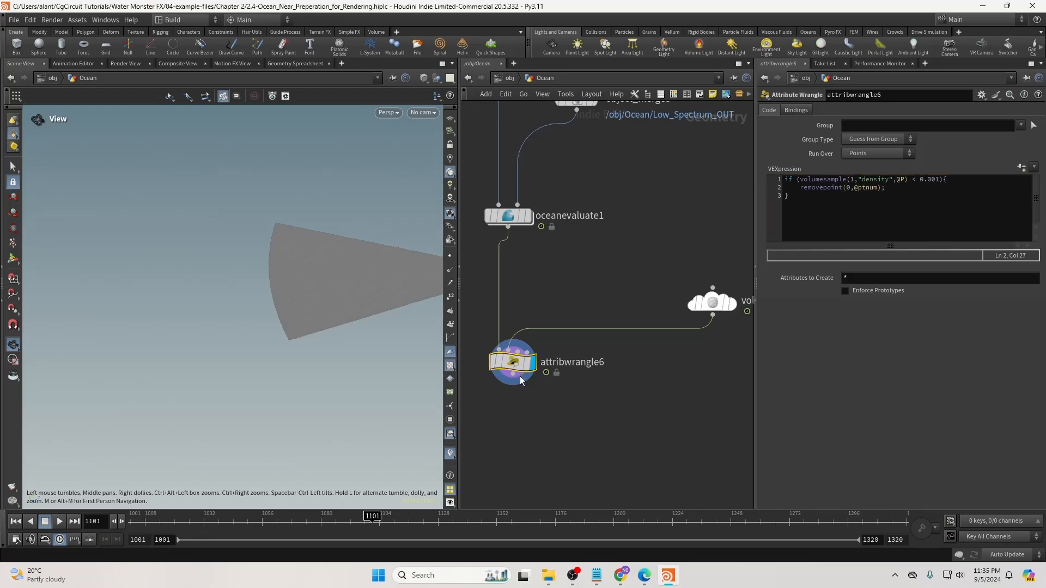
left_click_drag(518, 365, 512, 386)
left_click_drag(369, 277, 287, 272)
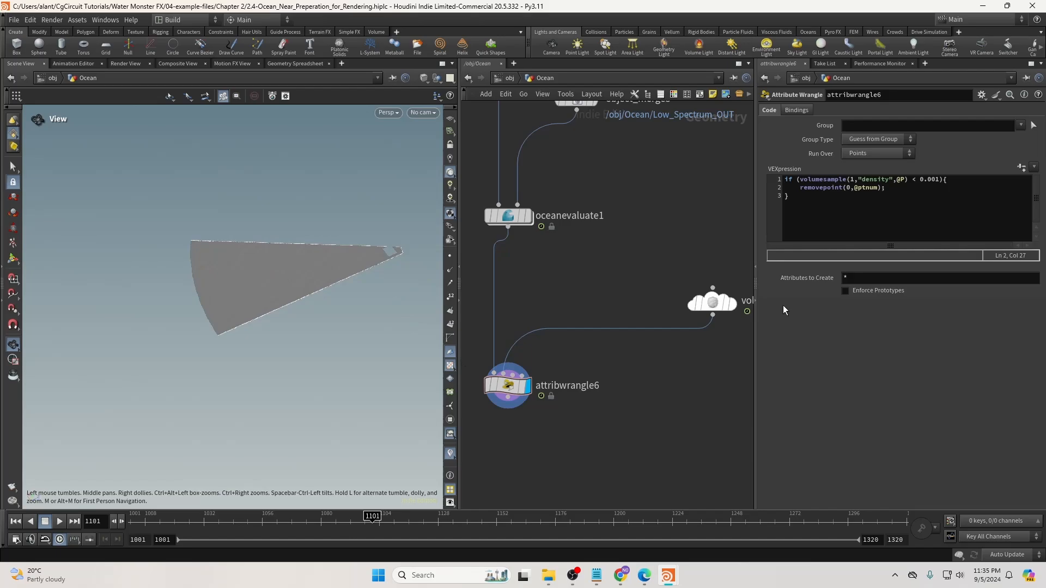
left_click(732, 308)
left_click_drag(369, 305, 394, 257)
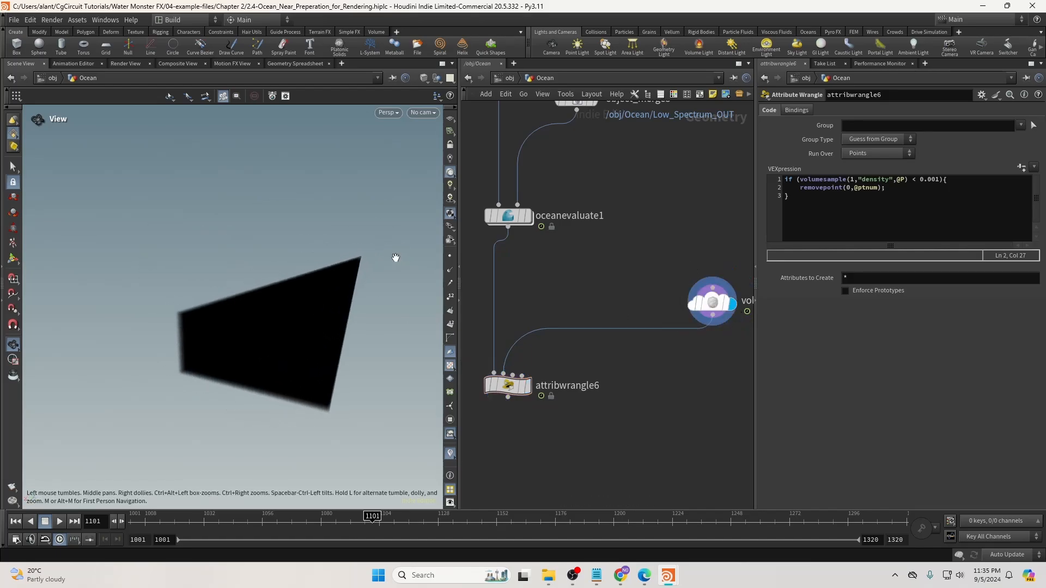
left_click(527, 385)
left_click(484, 363)
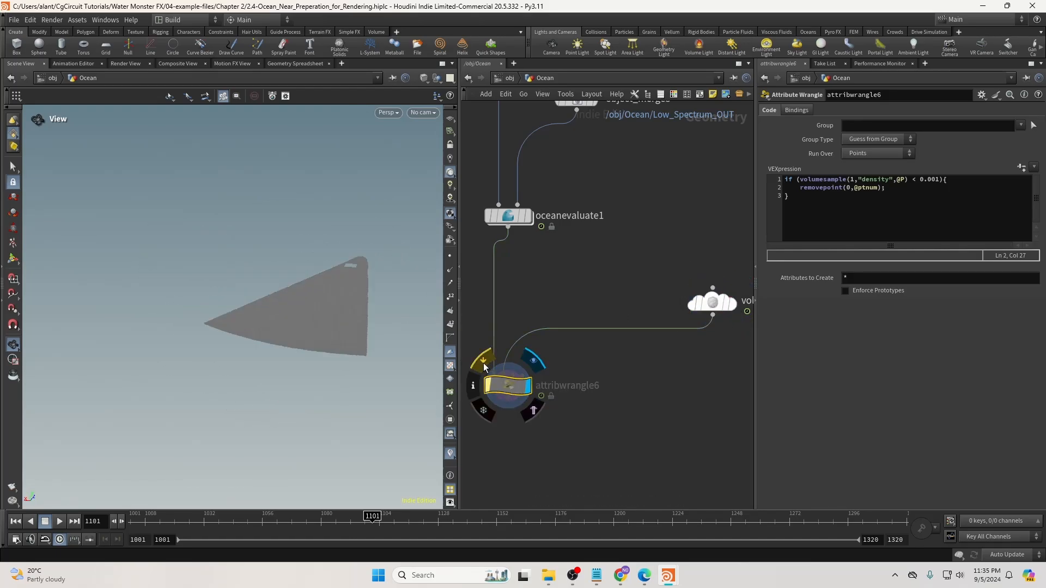
left_click(483, 363)
right_click_drag(370, 315, 470, 306)
left_click_drag(348, 278, 316, 264)
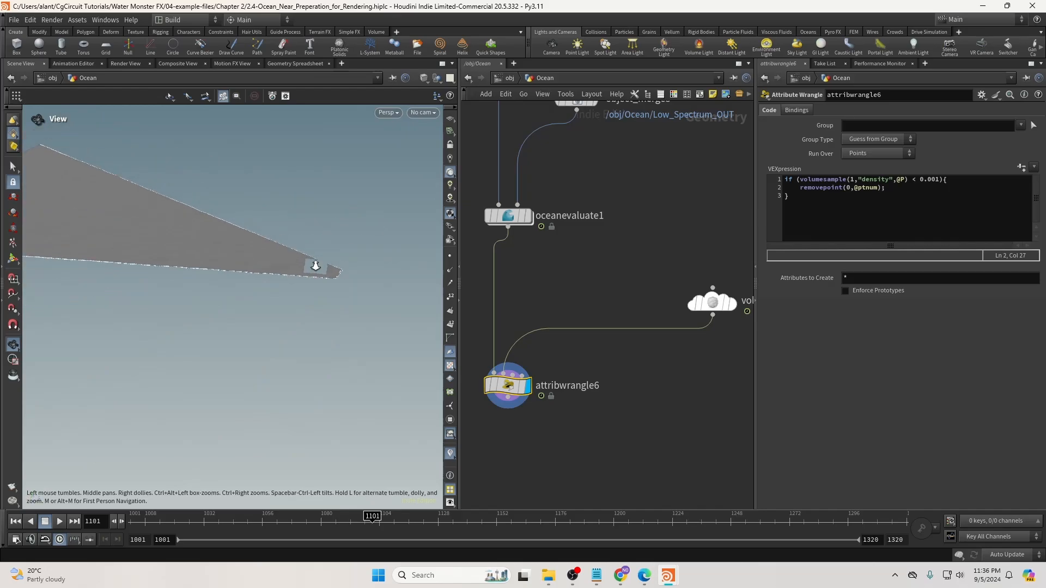
right_click_drag(316, 264, 677, 309)
left_click_drag(321, 289, 218, 328)
right_click_drag(218, 328, 532, 341)
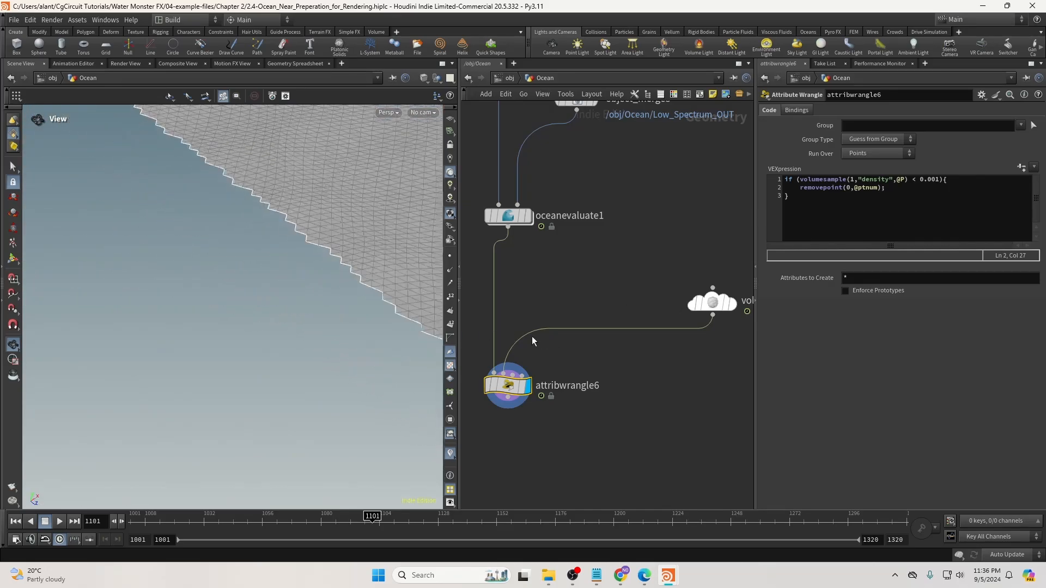
right_click_drag(425, 322, 258, 304)
left_click_drag(259, 304, 257, 275)
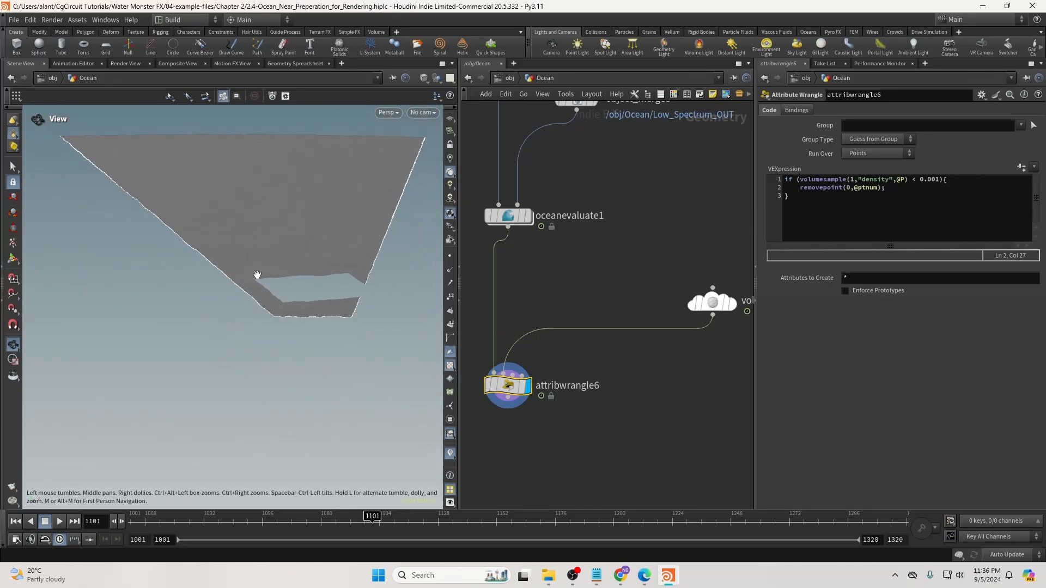
middle_click_drag(626, 411, 663, 377)
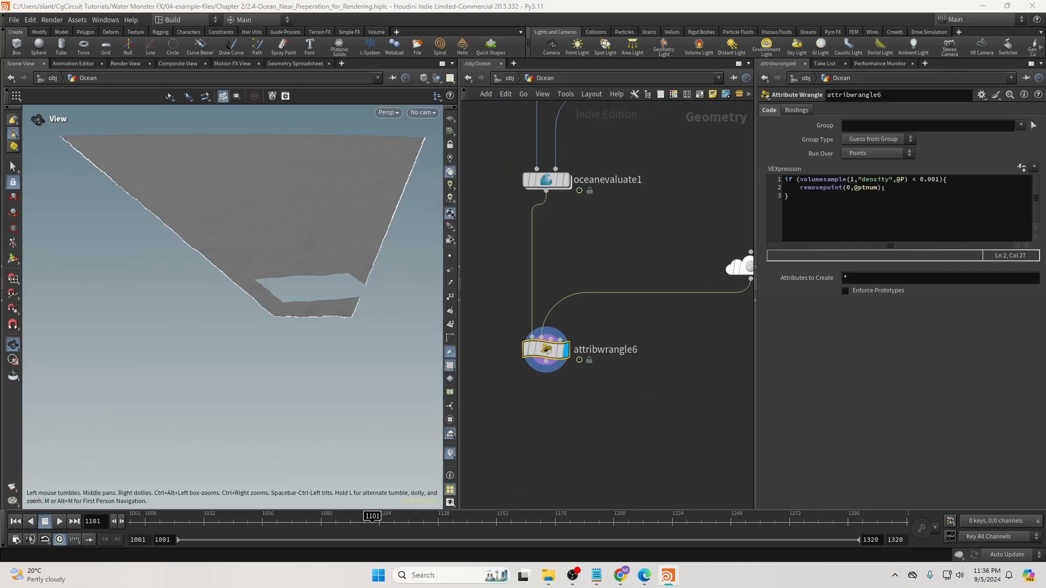
left_click_drag(327, 381, 331, 409)
middle_click_drag(579, 393, 606, 358)
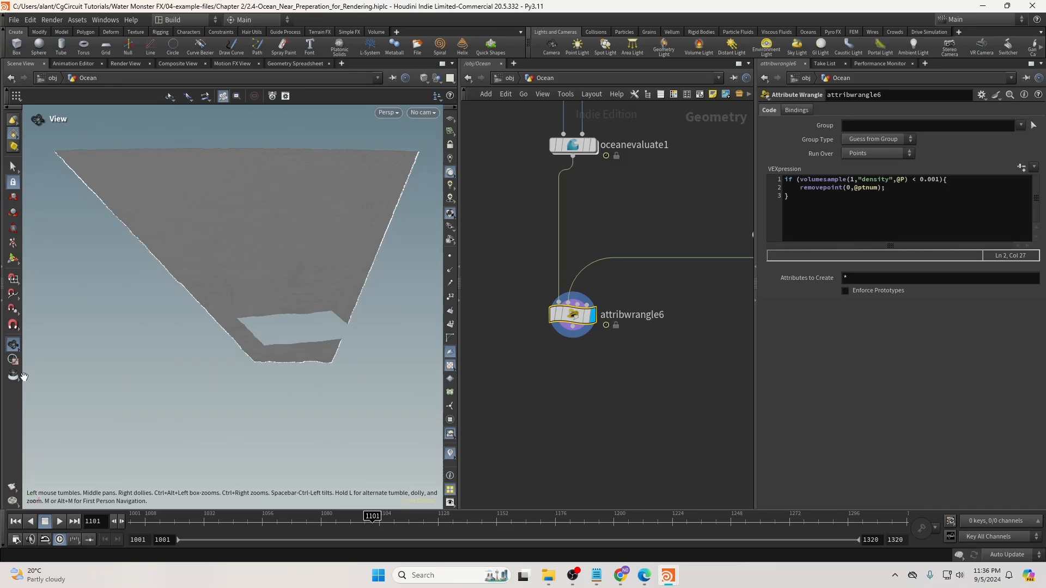
Add attribwrangle7 below attribwrangle6, wired to it and displayed.
middle_click_drag(573, 378, 582, 362)
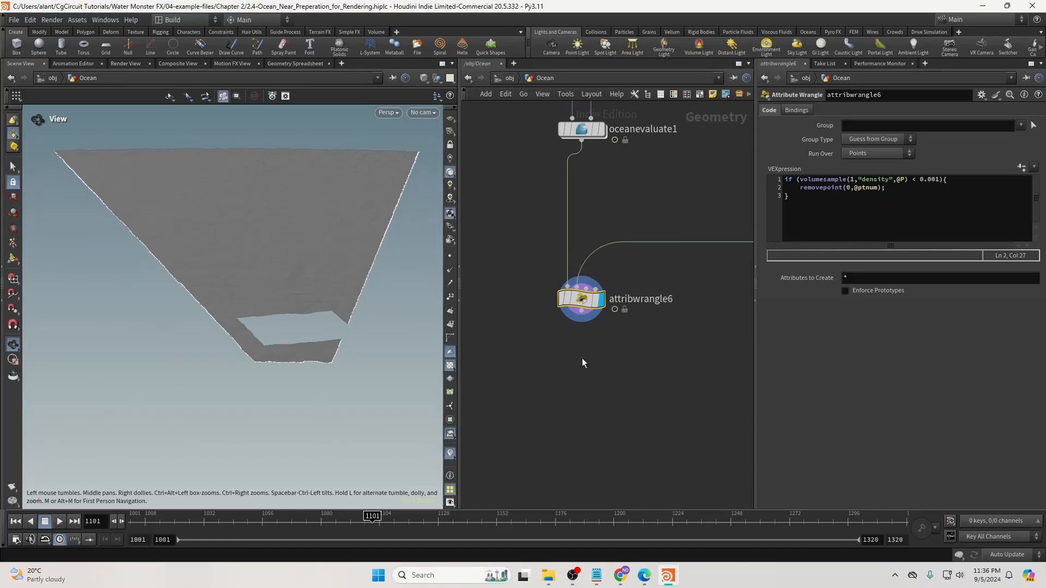
left_click(583, 354)
key("Tab")
type("wr")
key("Return")
left_click(587, 394)
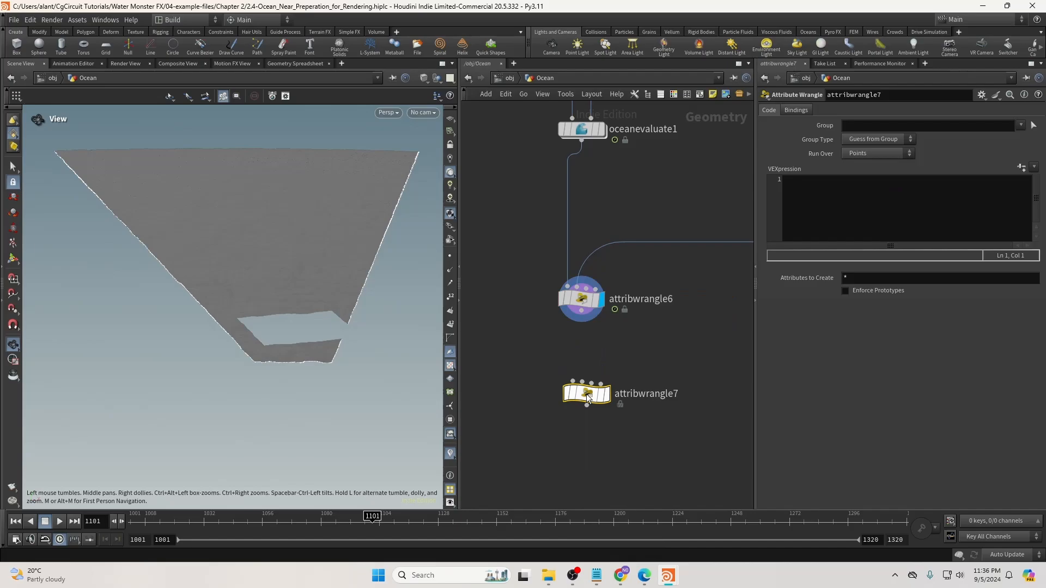
left_click_drag(581, 311, 586, 401)
left_click_drag(536, 380, 602, 404)
left_click(602, 401)
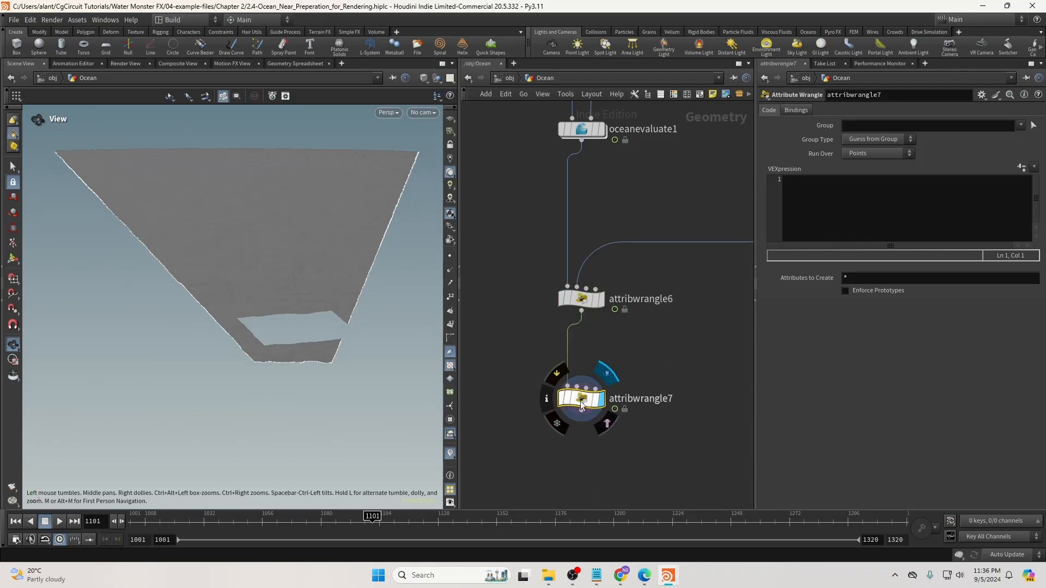
Enter f@DisplaceMask, set Run Over to Detail, and confirm it in the spreadsheet's detail attributes.
left_click(828, 209)
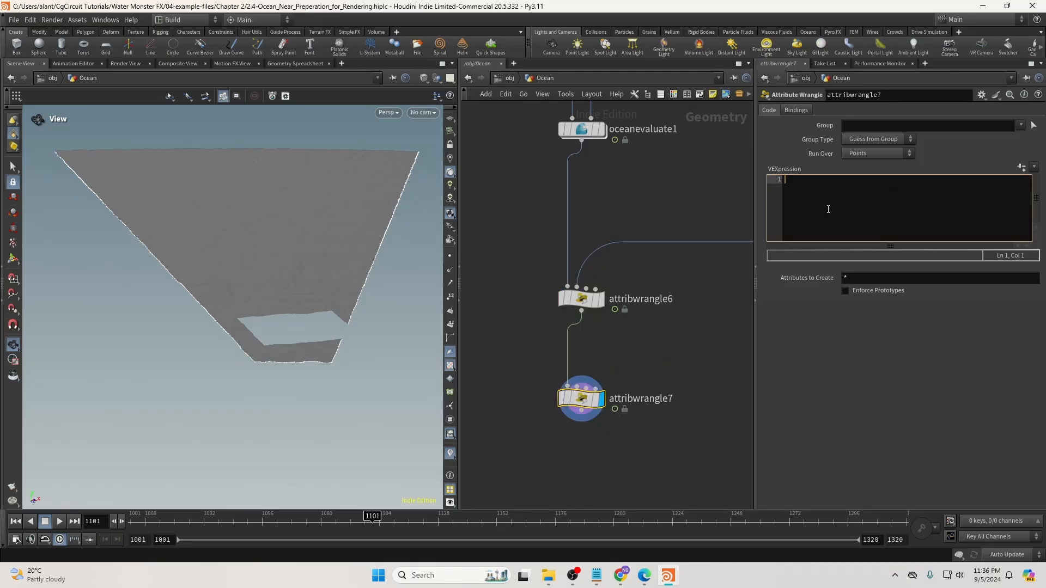
type("@DisplaceMask = 1;")
left_click(785, 180)
left_click(860, 156)
left_click(785, 182)
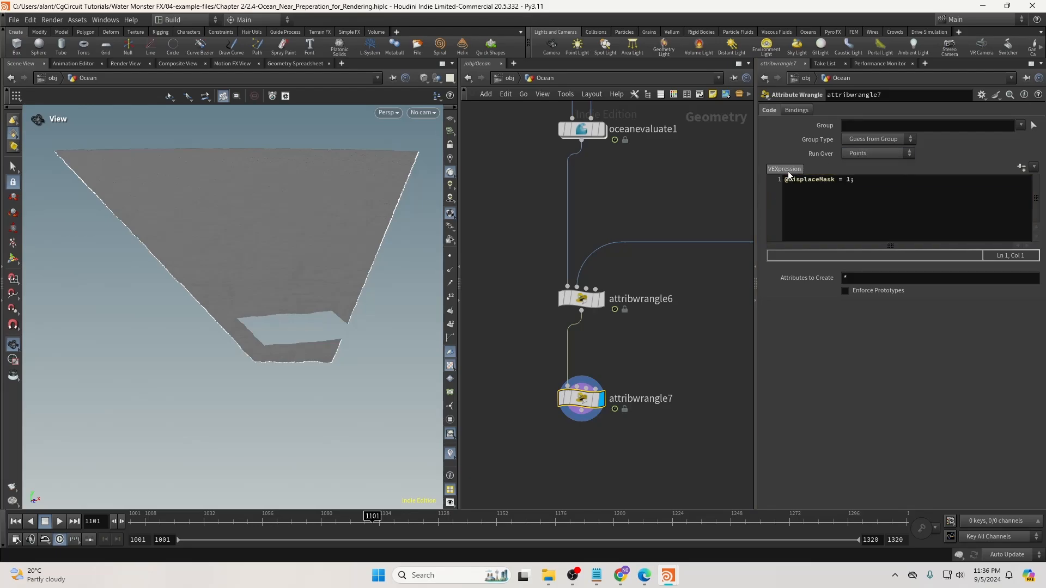
type("f")
left_click(877, 153)
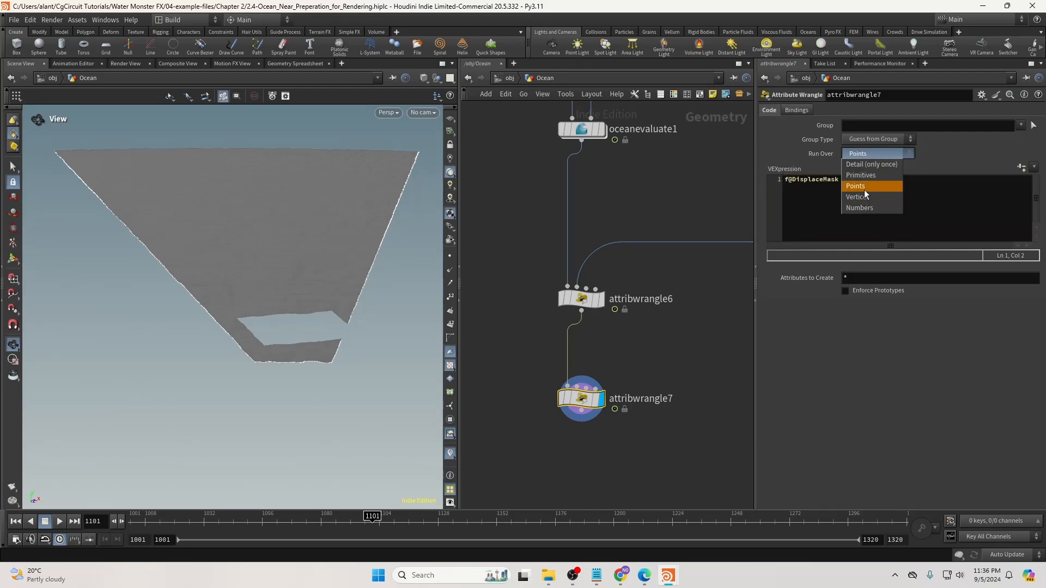
left_click(871, 164)
left_click(283, 63)
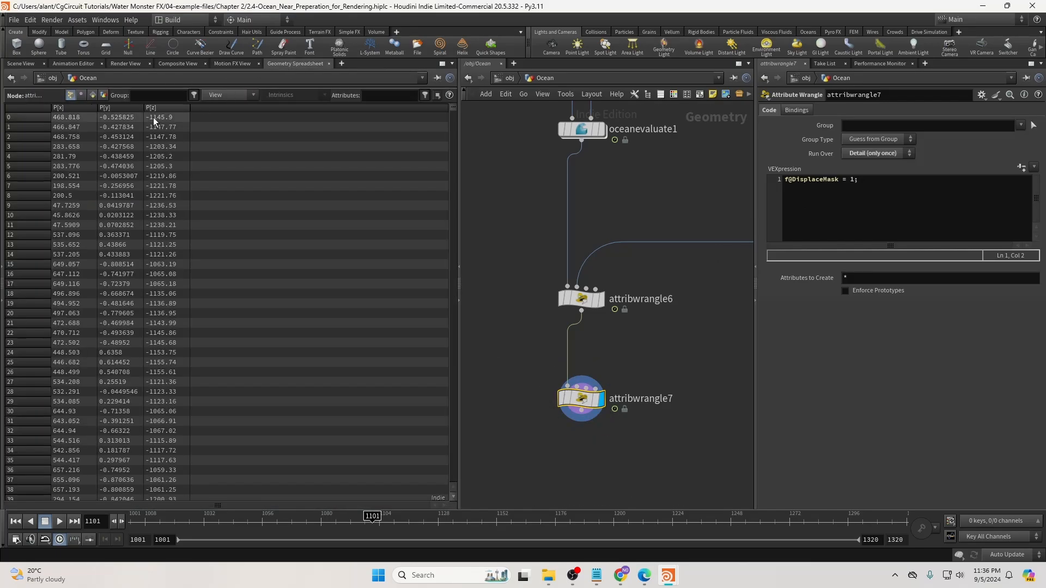
left_click(103, 95)
left_click(22, 64)
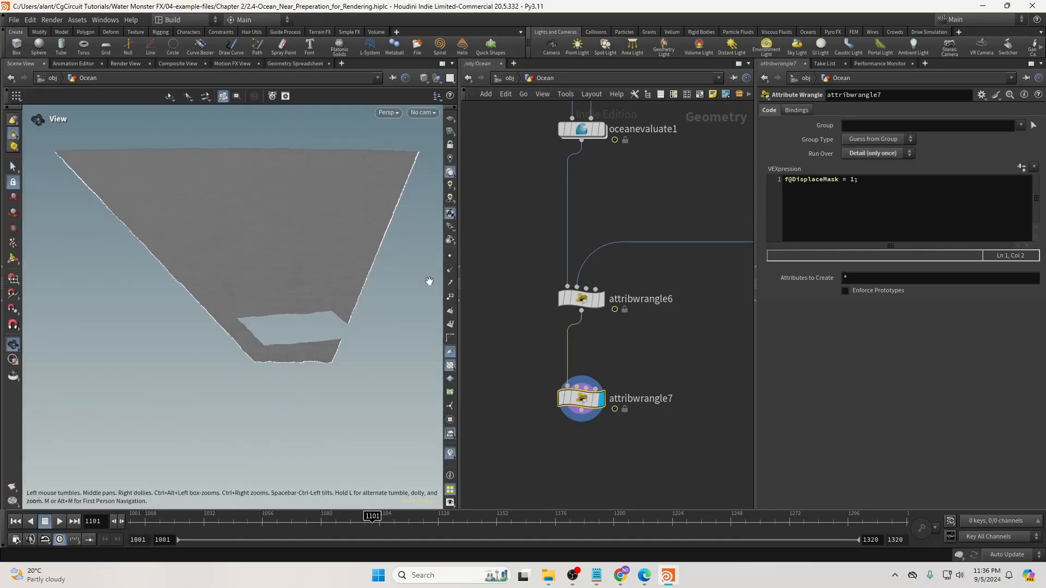
Add an f@OceanID line below the DisplaceMask line in attribwrangle7's code.
left_click_drag(582, 401, 583, 400)
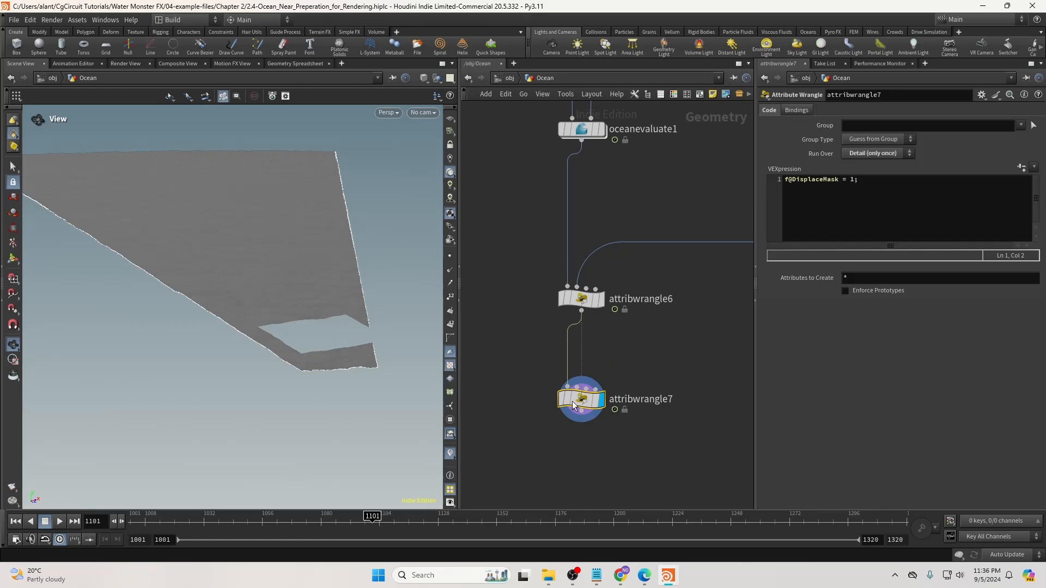
left_click_drag(785, 180, 850, 179)
left_click(851, 180)
left_click_drag(582, 401, 582, 403)
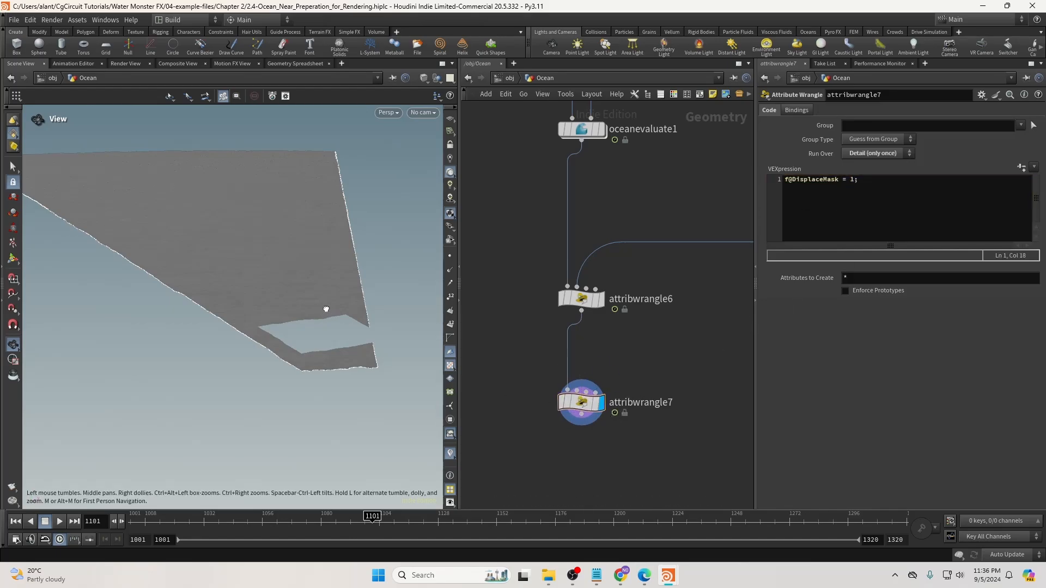
mouse_move(327, 305)
left_mouse_down()
mouse_move(351, 311)
mouse_move(336, 314)
left_mouse_up()
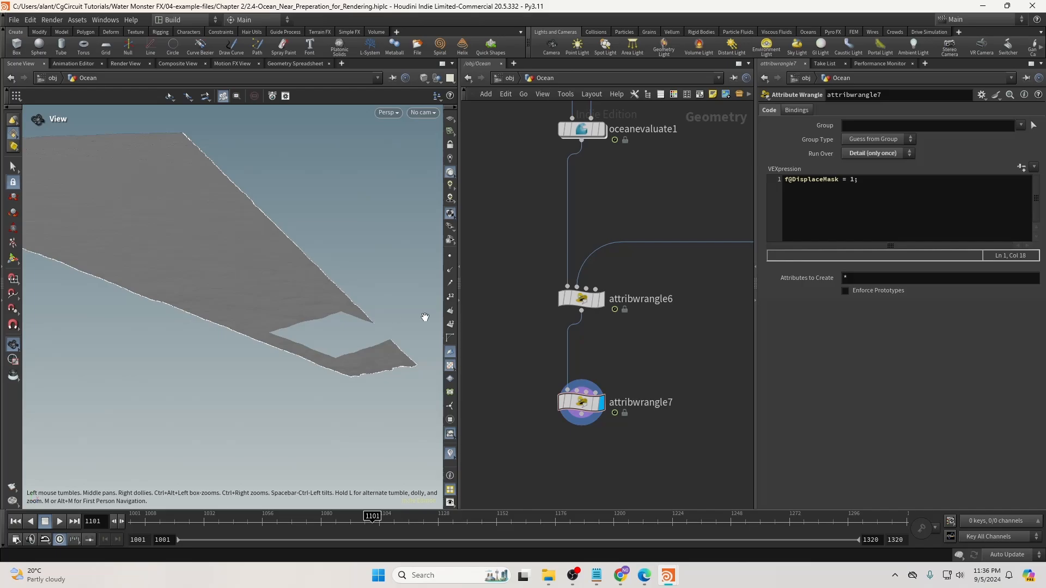
middle_click_drag(639, 398, 632, 379)
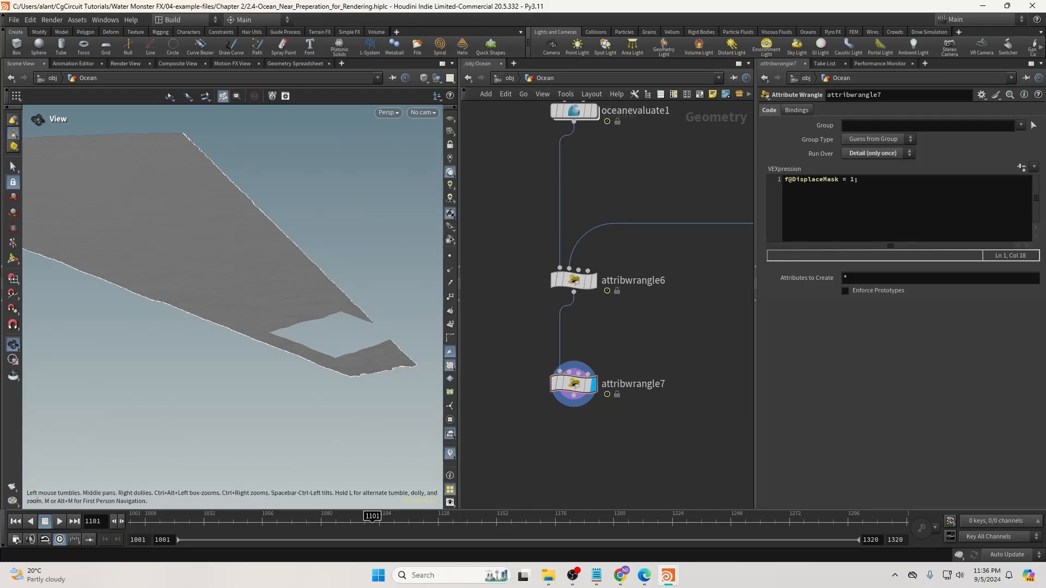
left_click(866, 186)
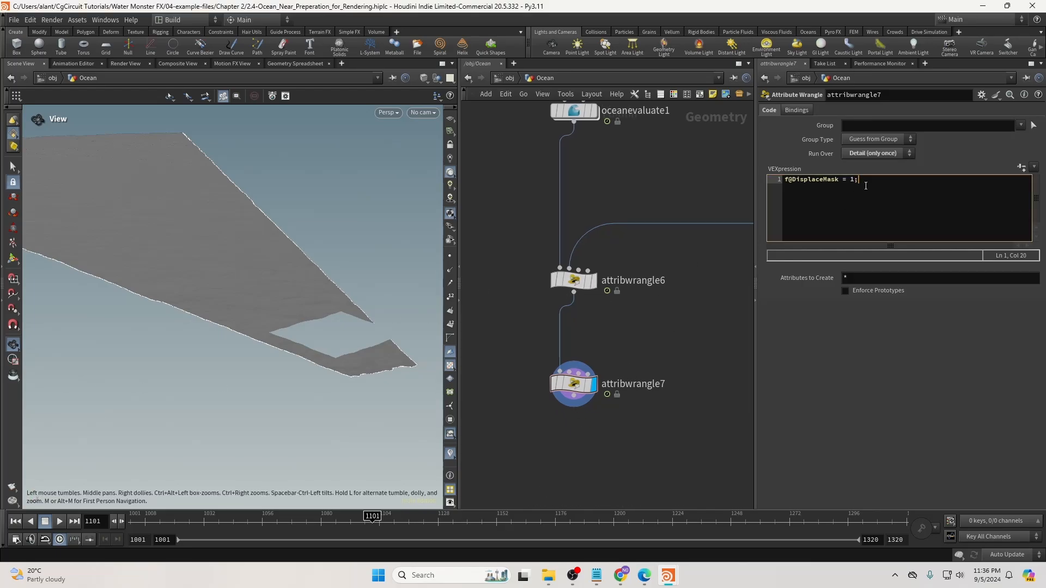
key("Return")
type("f@")
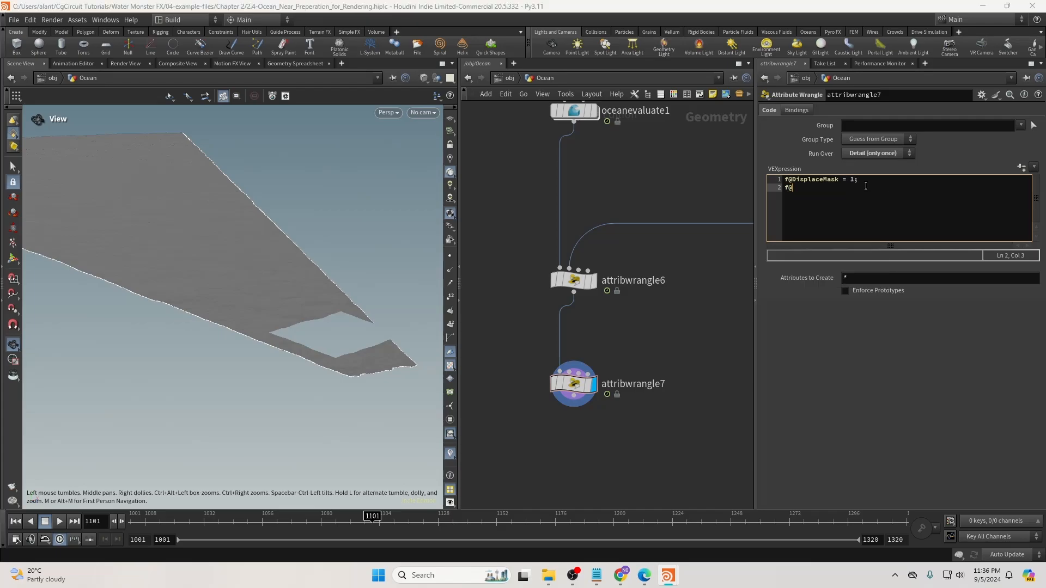
type("OceanID = 1;")
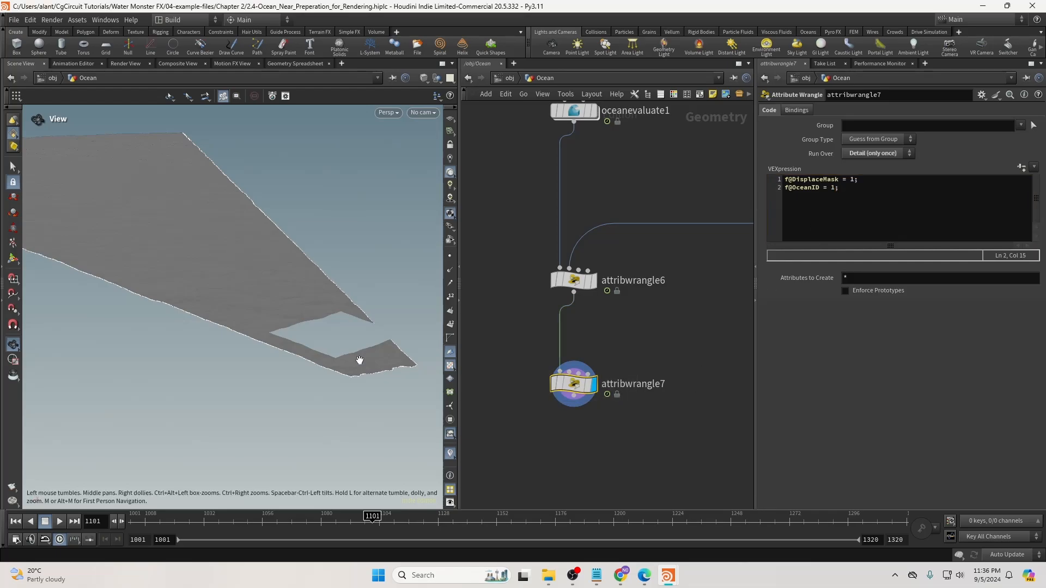
Review the two code lines and select attribwrangle7 in the network.
left_click_drag(357, 361, 283, 342)
left_click_drag(848, 189, 804, 180)
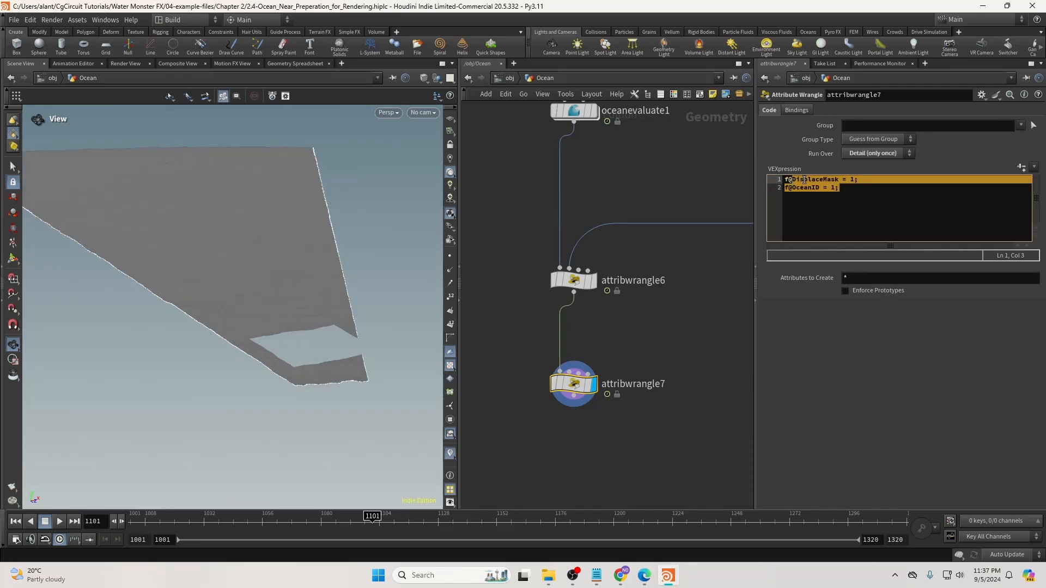
left_click_drag(350, 341, 335, 336)
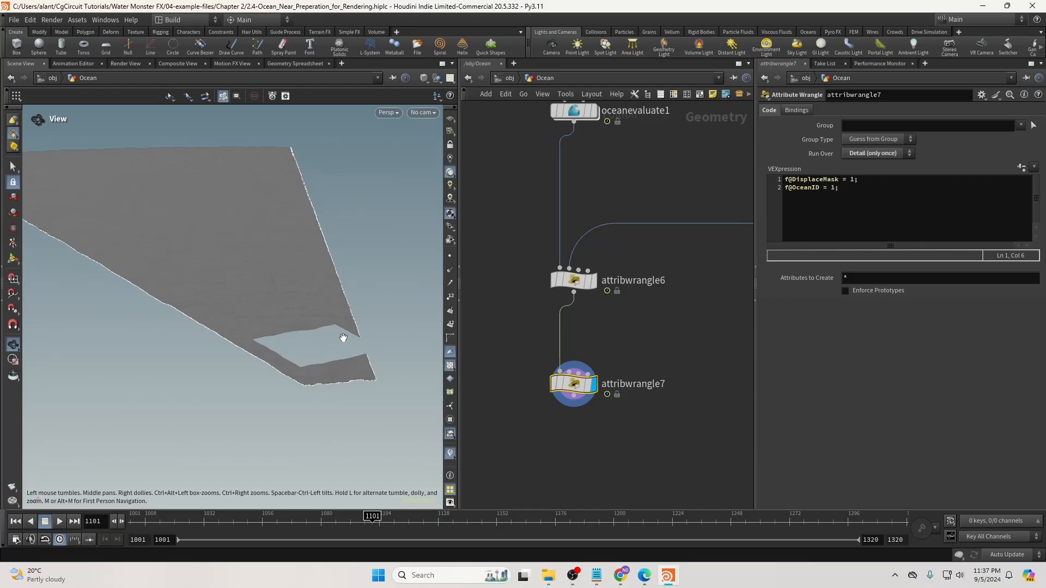
left_click_drag(344, 341, 296, 310)
left_click(785, 181)
left_click_drag(852, 190, 788, 180)
left_click(788, 180)
left_click_drag(501, 363, 572, 397)
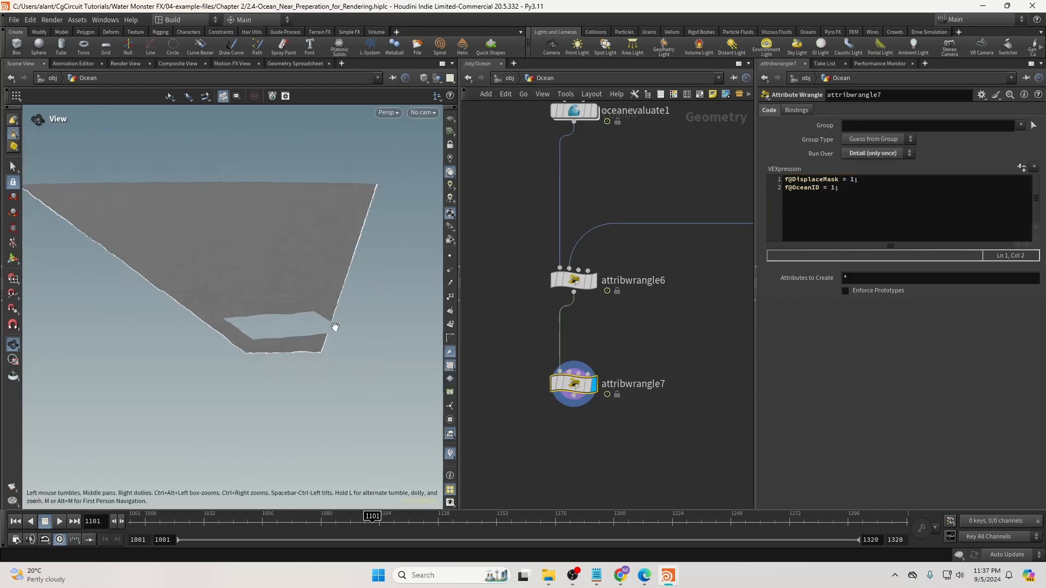
left_click_drag(334, 328, 282, 327)
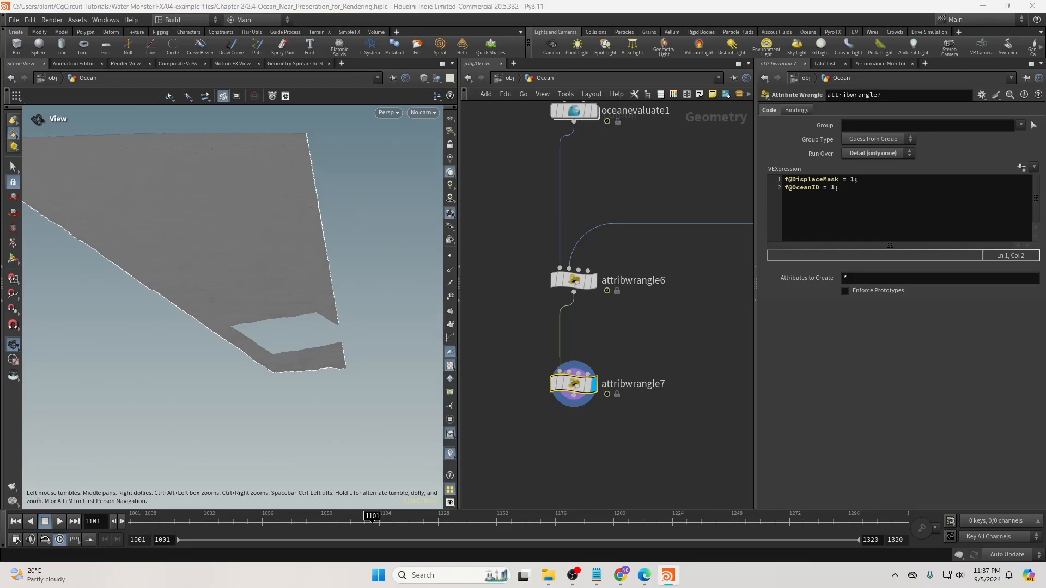
Add attribpromote3 below attribwrangle7 and wire it in, discarding a stray Attribute Blur.
middle_click_drag(591, 420, 640, 351)
key("Tab")
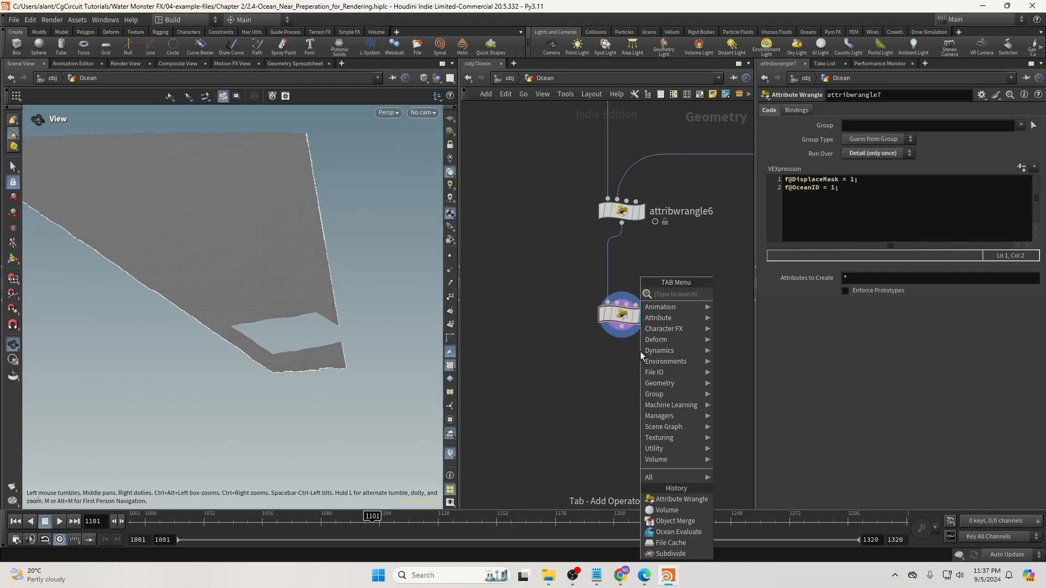
type("attr")
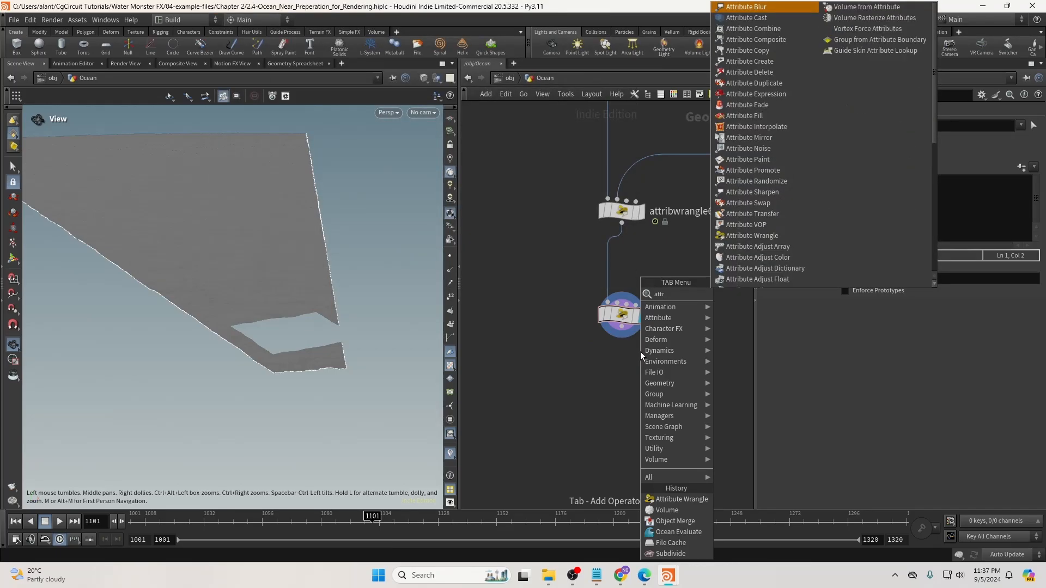
key("Return")
left_click(631, 341)
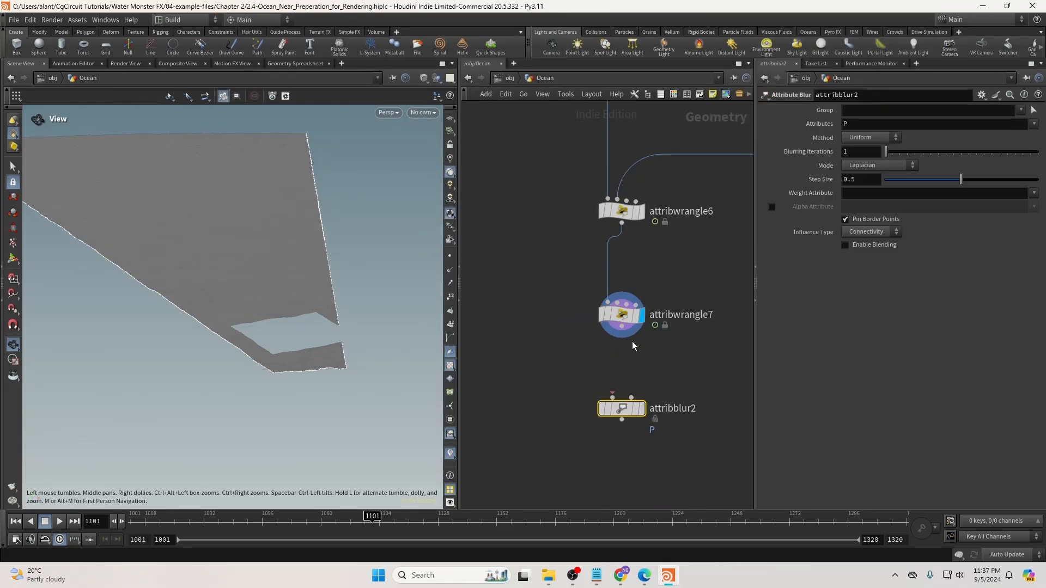
left_click(632, 341)
key("ctrl+z")
key("ctrl+z")
key("Tab")
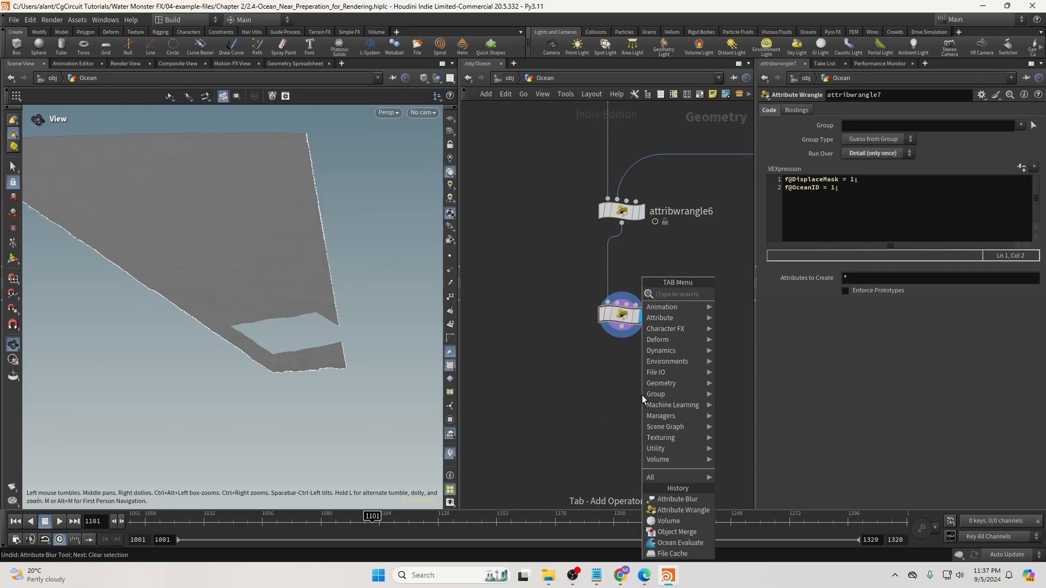
type("att")
type("bprom")
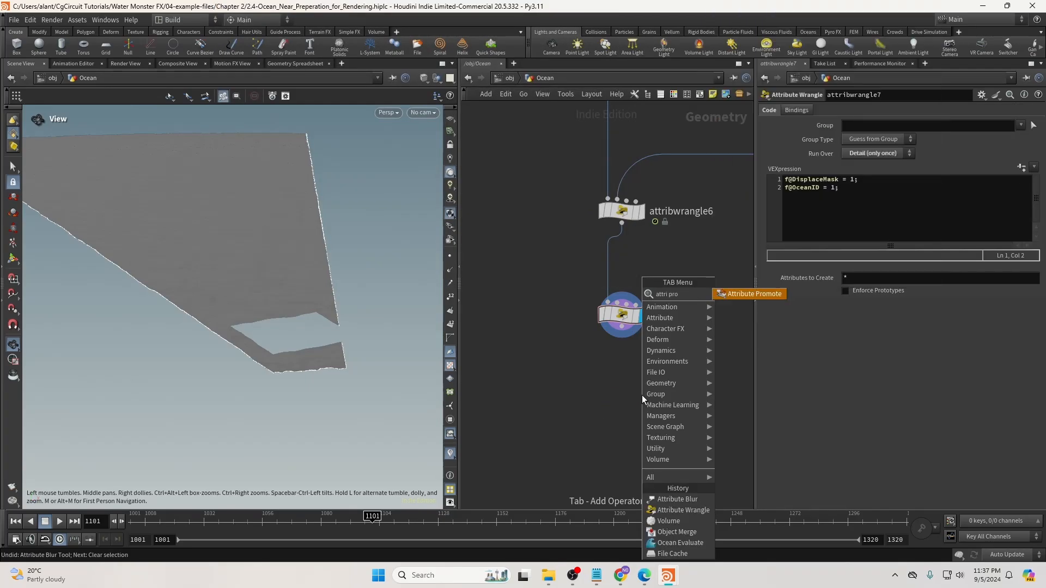
key("Return")
left_click(627, 410)
left_click_drag(621, 327, 621, 414)
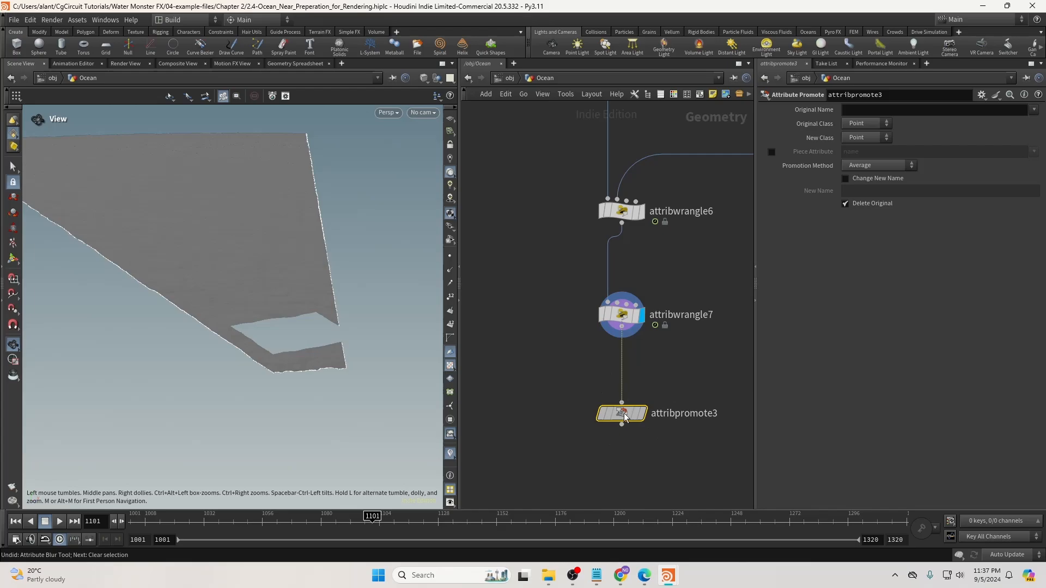
Promote the Primitive attribute dist to Point, display attribpromote3 and inspect its attributes.
left_click(869, 138)
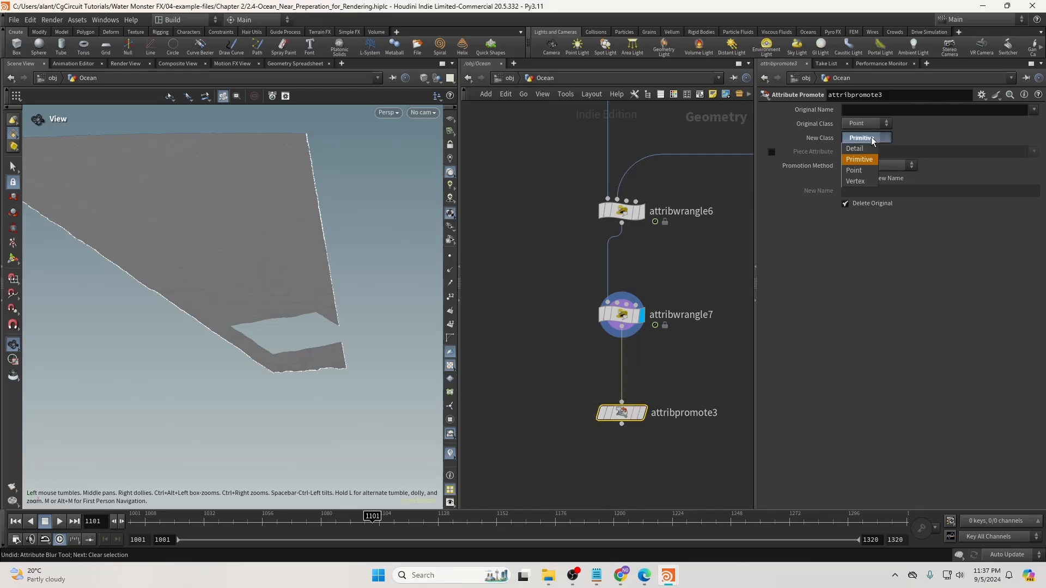
left_click(867, 159)
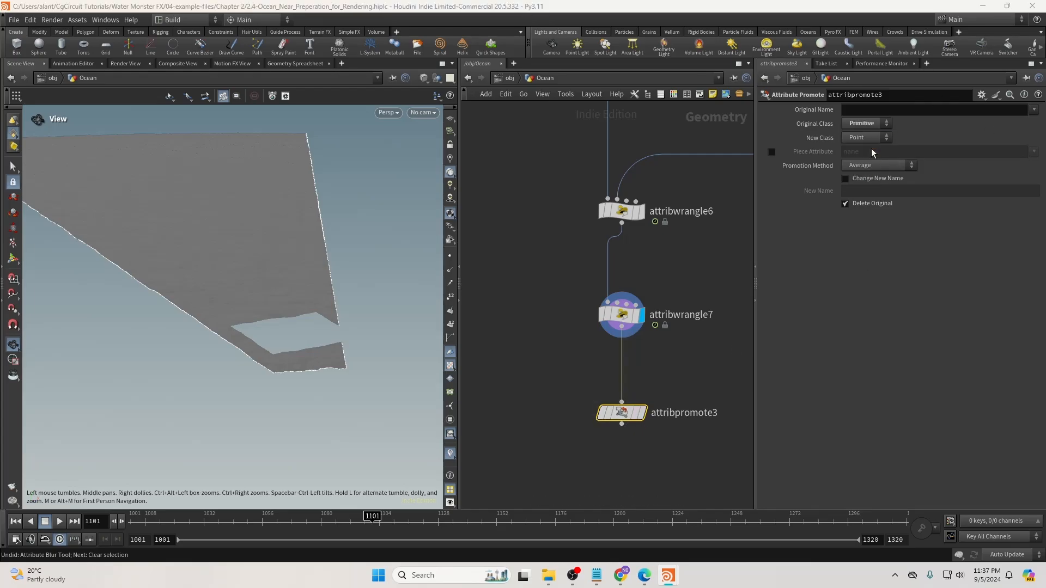
left_click(1033, 110)
left_click(1009, 133)
left_click(644, 418)
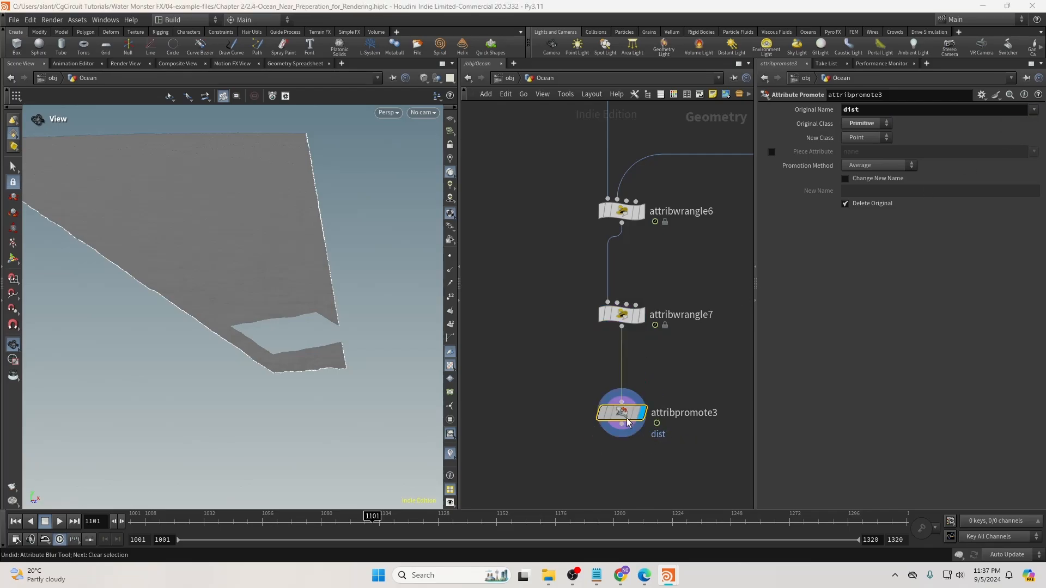
middle_click(628, 421)
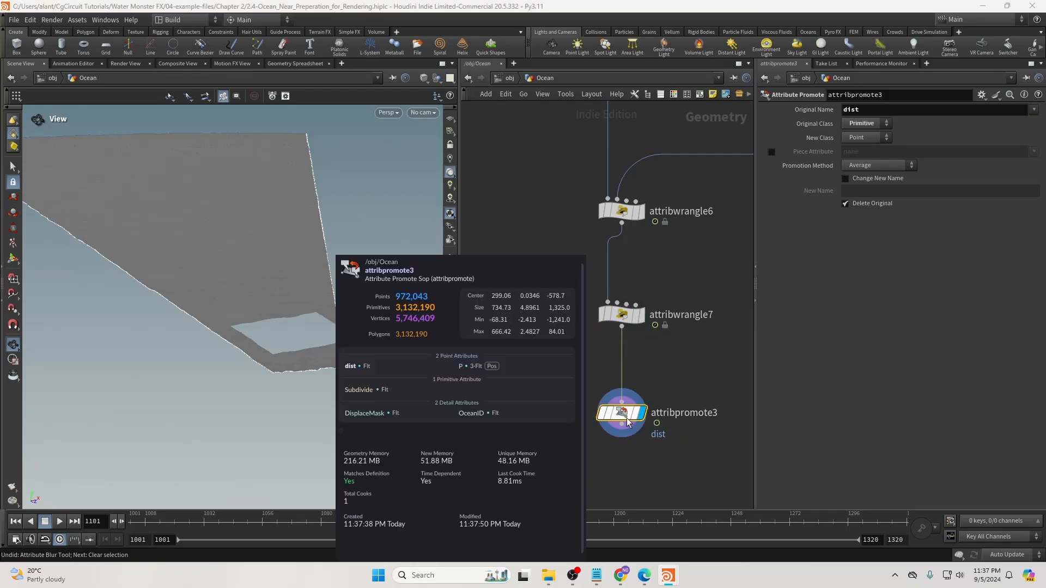
scroll(672, 350, "down", 3)
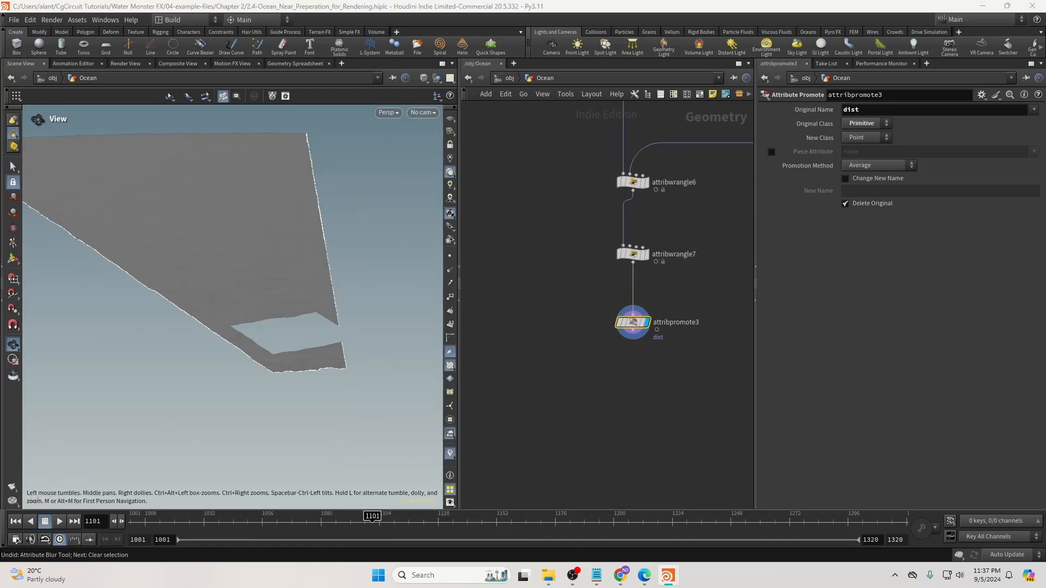
Add attribwrangle8 wired below attribpromote3 and set its display flag.
middle_click_drag(640, 371, 638, 346)
left_click(639, 308)
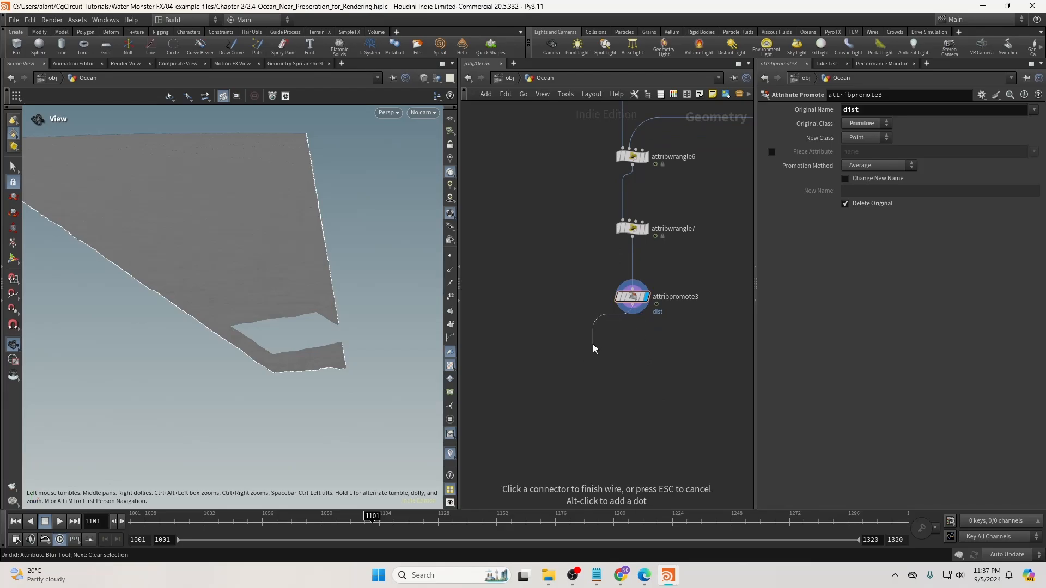
key("Escape")
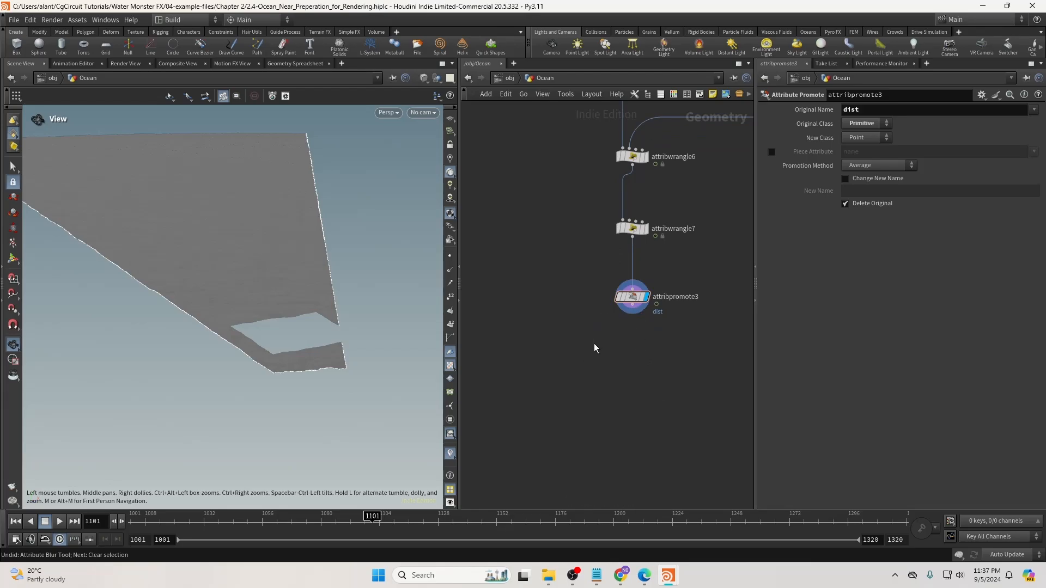
left_click(634, 307)
key("Tab")
type("wra")
key("Return")
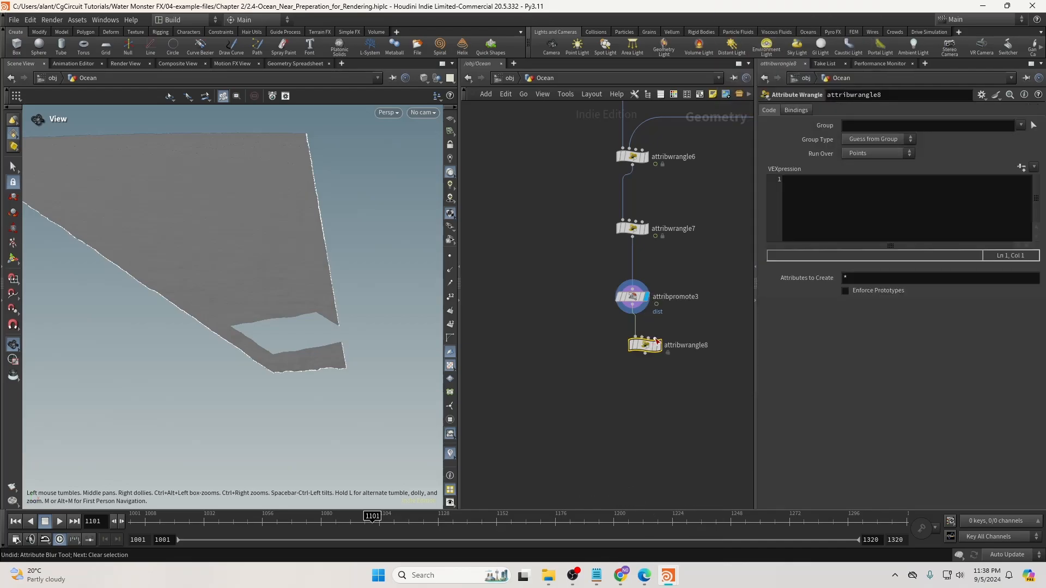
left_click_drag(653, 344, 644, 353)
left_click(648, 353)
Select attribwrangle8, orbit the viewport around the ocean surface, and nudge the node up slightly.
left_click_drag(610, 308, 676, 288)
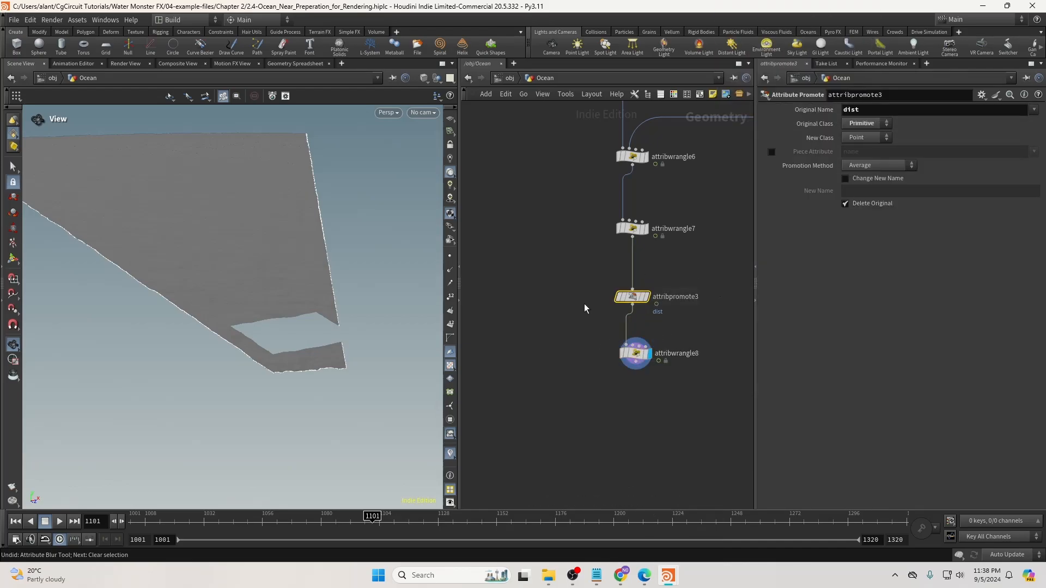
left_click(634, 354)
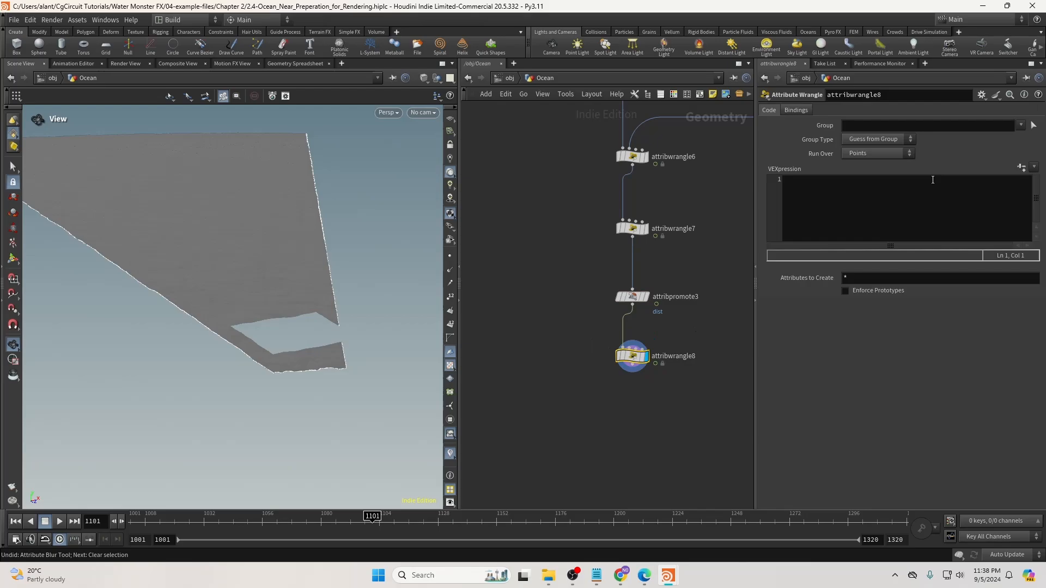
left_click(868, 200)
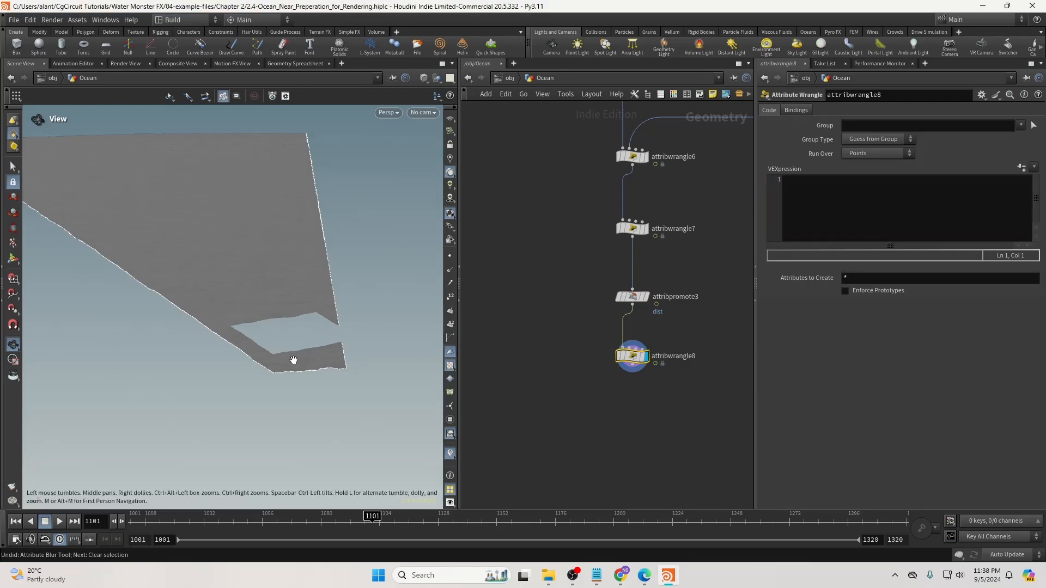
left_click_drag(292, 362, 241, 361)
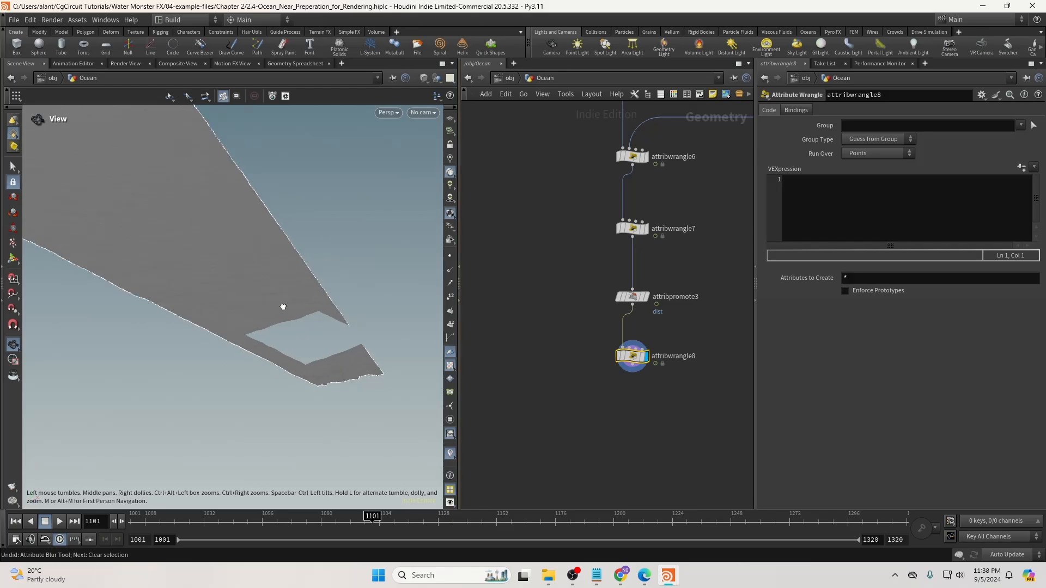
left_click_drag(282, 305, 257, 296)
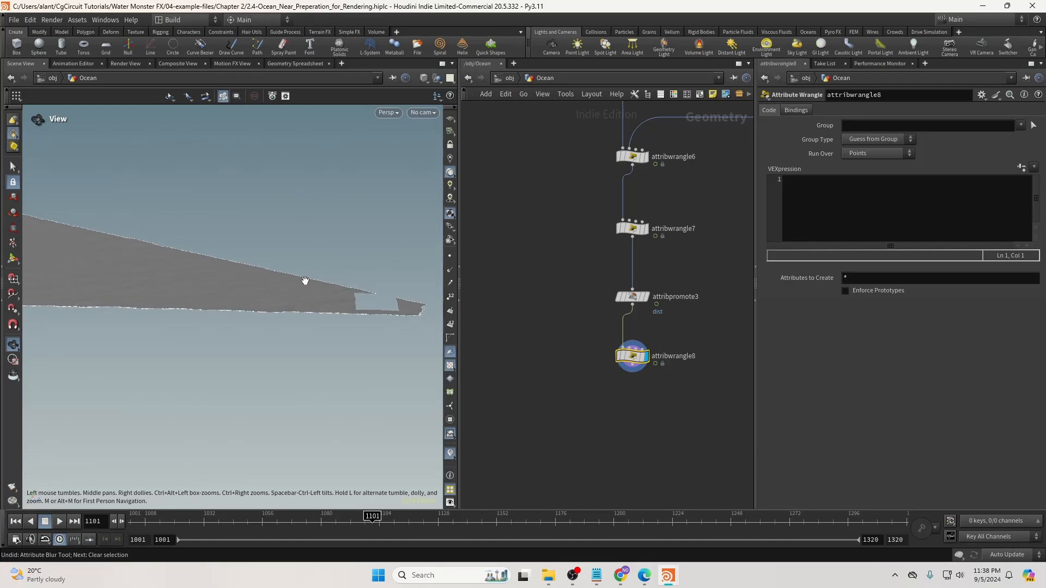
left_click_drag(415, 308, 327, 289)
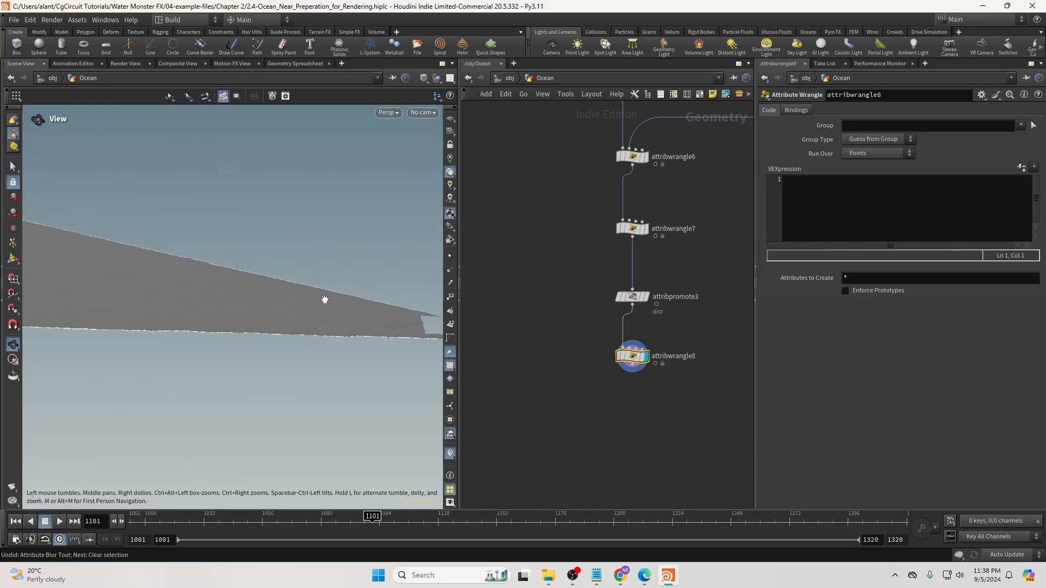
middle_click_drag(328, 312, 304, 305)
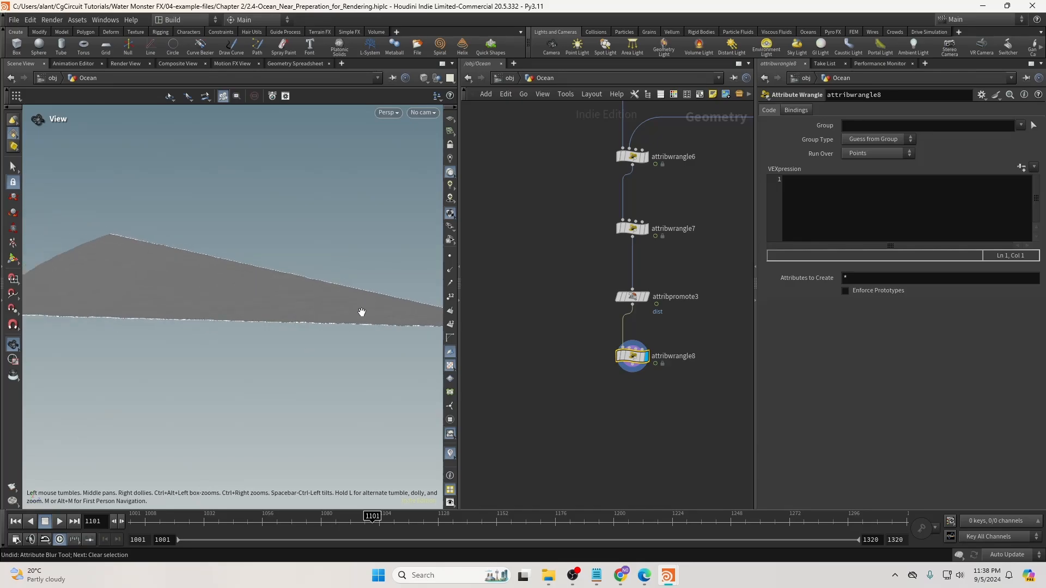
left_click_drag(591, 338, 636, 354)
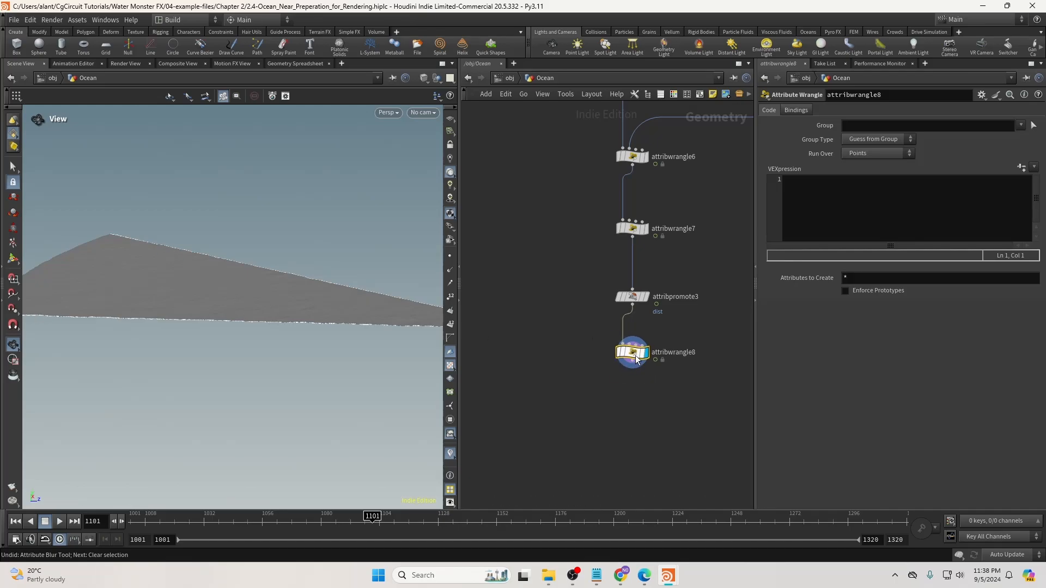
left_click_drag(356, 316, 343, 316)
left_click(856, 207)
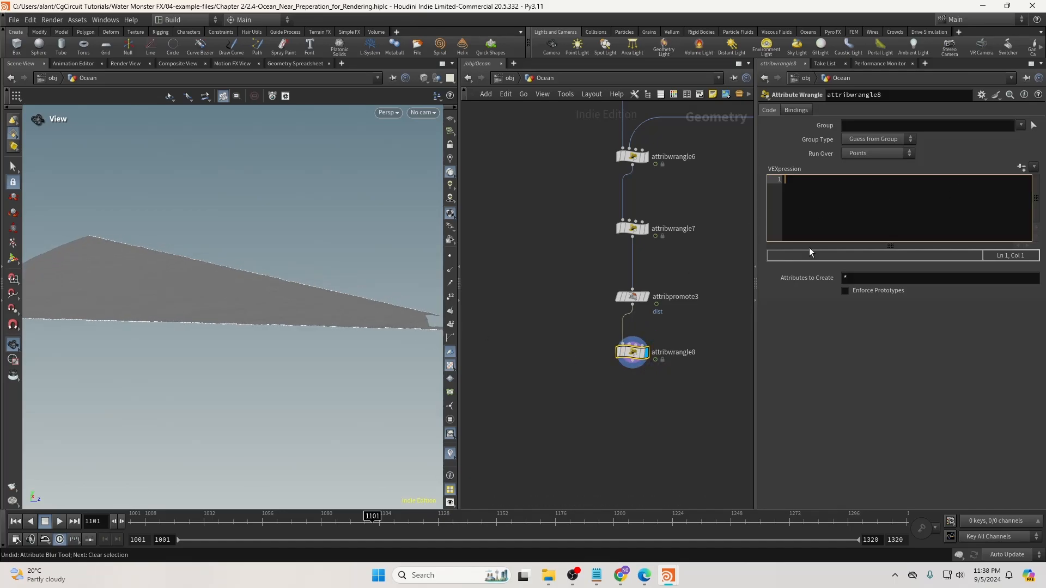
type("f@OceanFoamMask = fit")
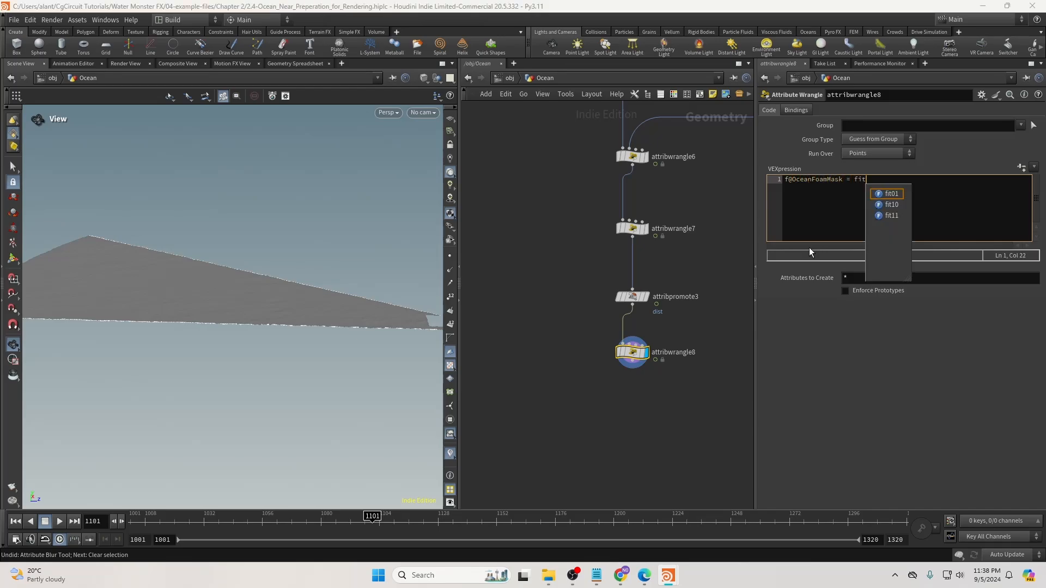
type("(@dis")
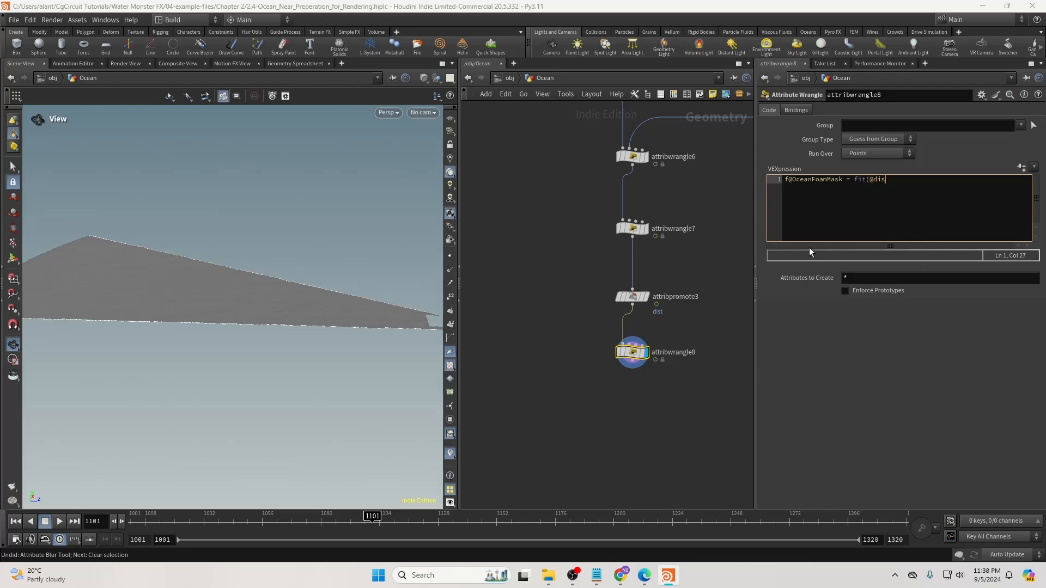
type("t,440,460,0,1)l")
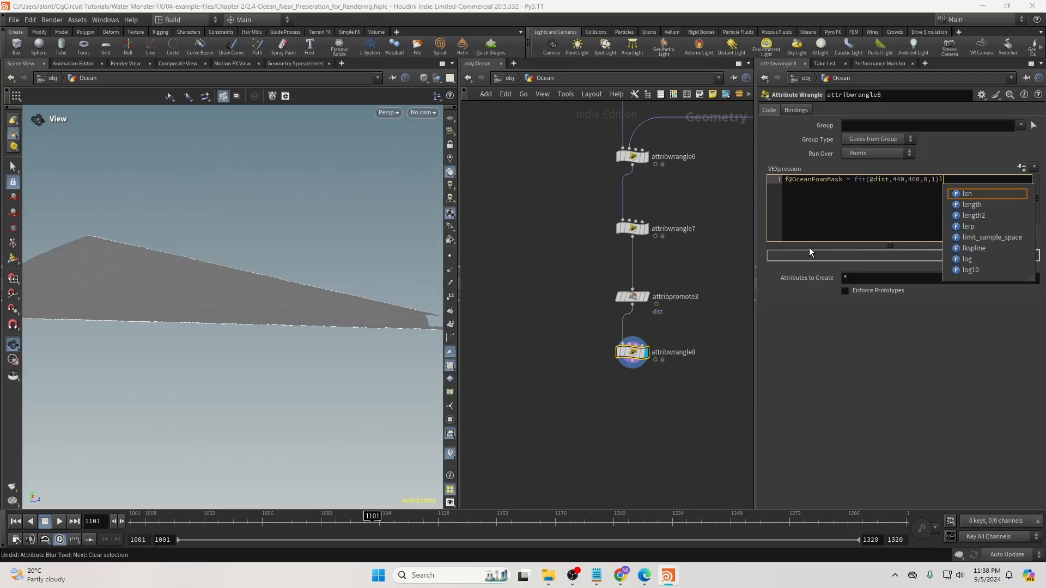
key("BackSpace")
type(";")
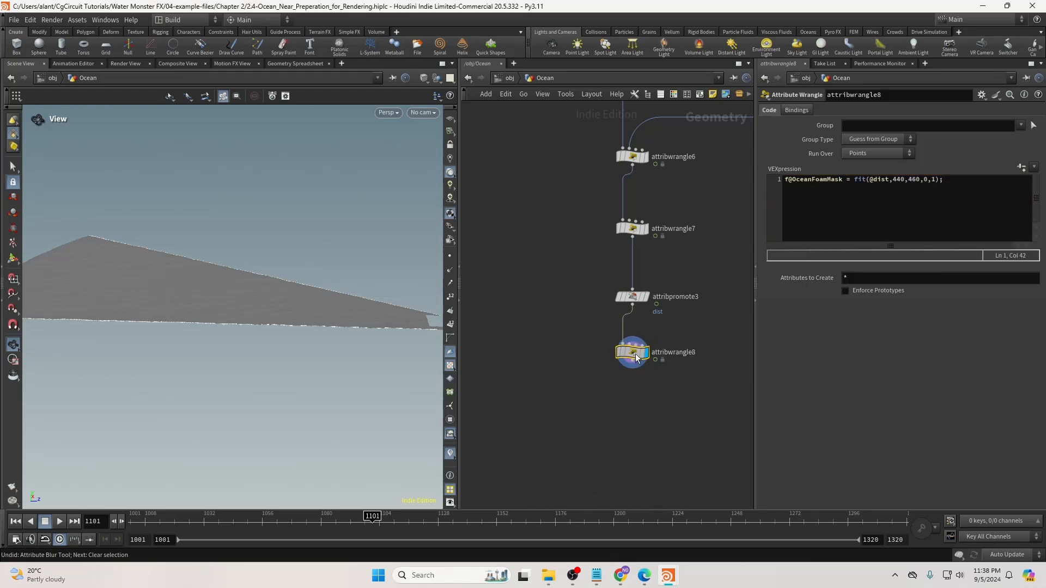
key("Tab")
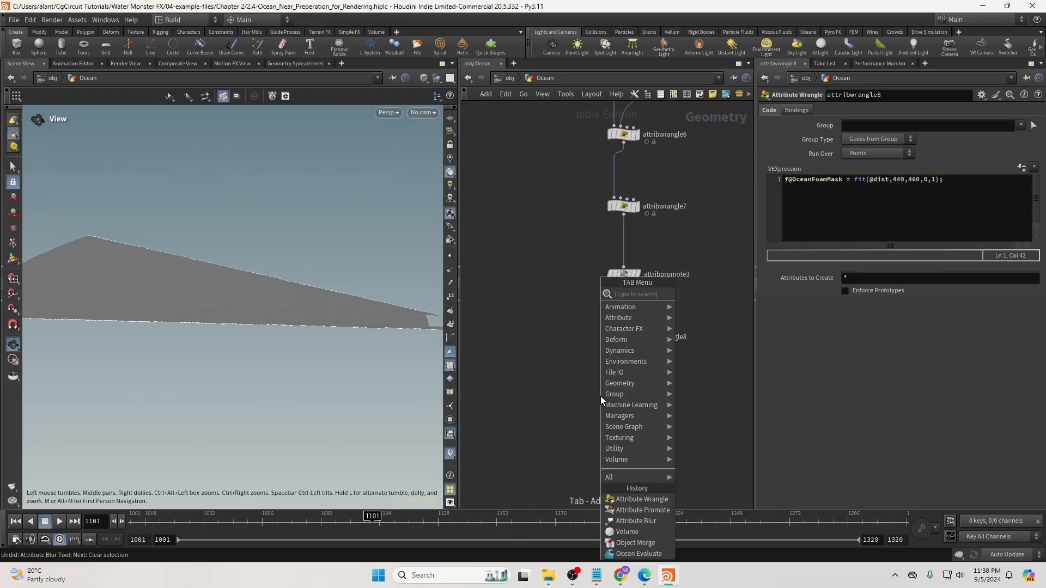
Add a displayed color2 node below attribwrangle8, set to Ramp from Attribute using OceanFoamMask.
type("color")
key("Return")
left_click(560, 406)
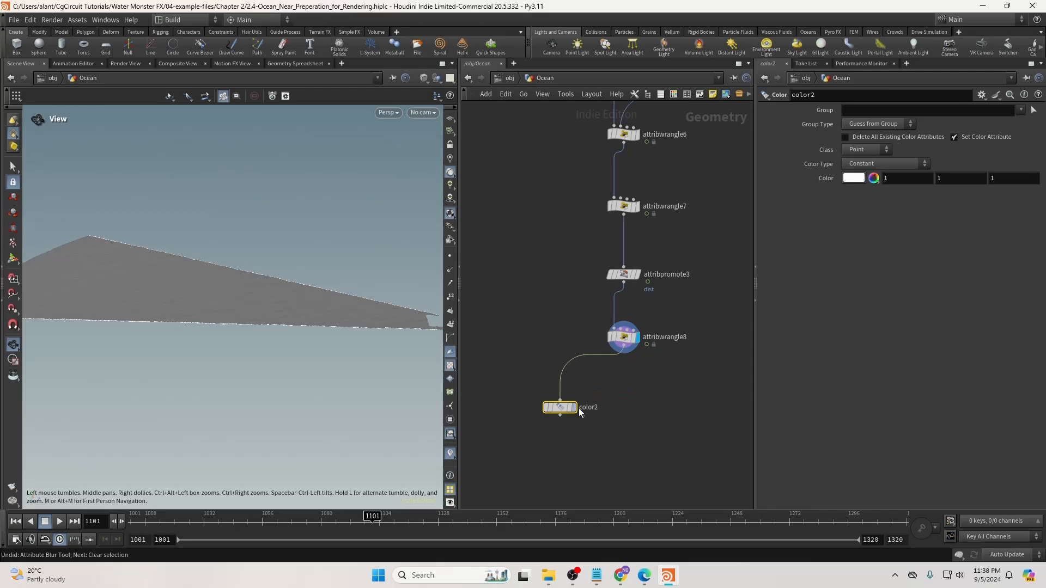
left_click(579, 410)
left_click(885, 163)
left_click(878, 208)
left_click(1034, 178)
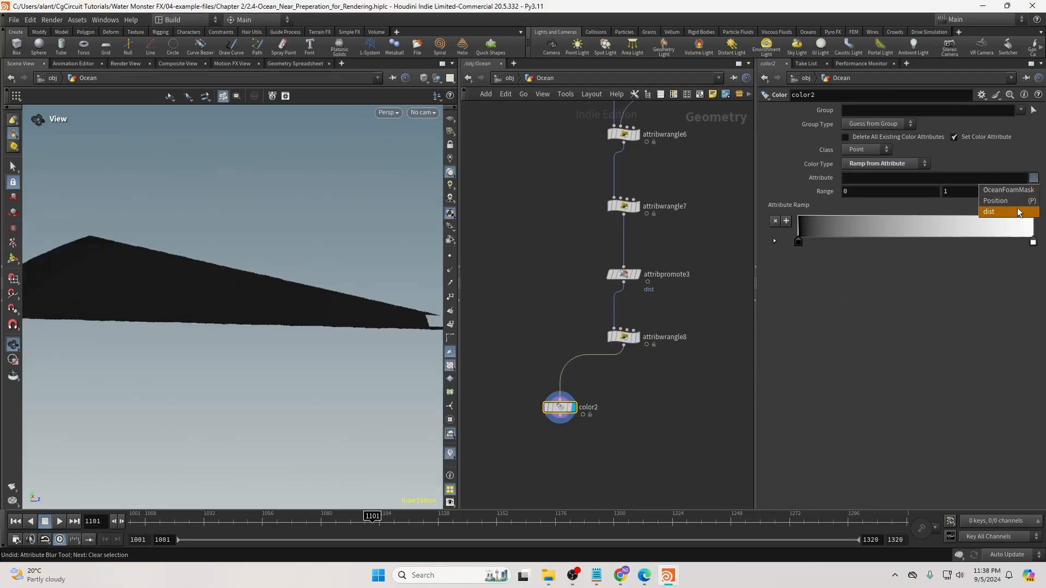
left_click(1018, 191)
Orbit and pan the viewport to inspect the black-and-white foam mask, and reposition color2.
left_click_drag(362, 321, 268, 330)
right_click_drag(268, 330, 233, 305)
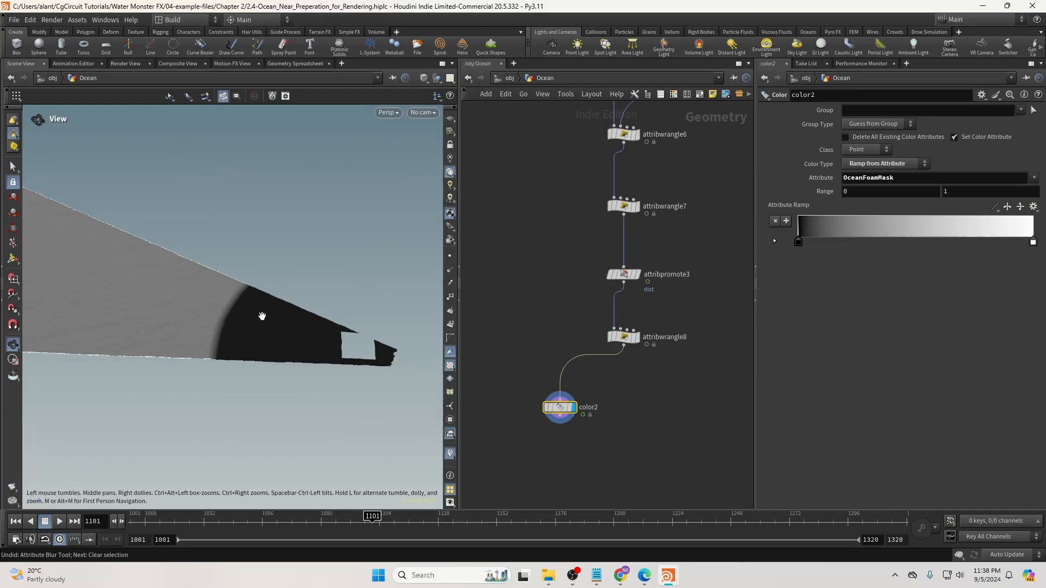
middle_click_drag(298, 333, 369, 338)
right_click_drag(242, 338, 136, 318)
middle_click_drag(120, 320, 217, 321)
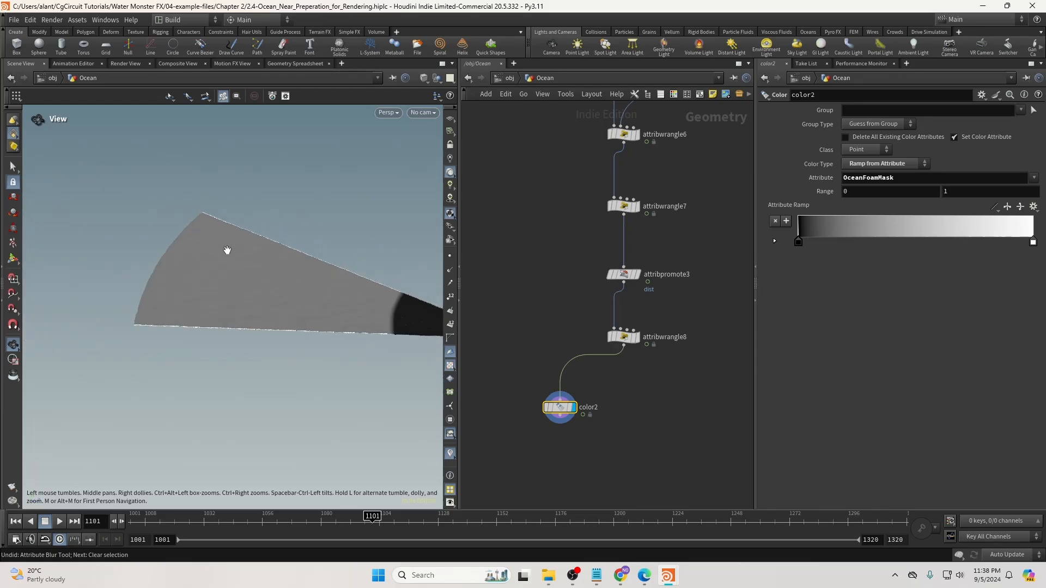
middle_click_drag(327, 313, 255, 309)
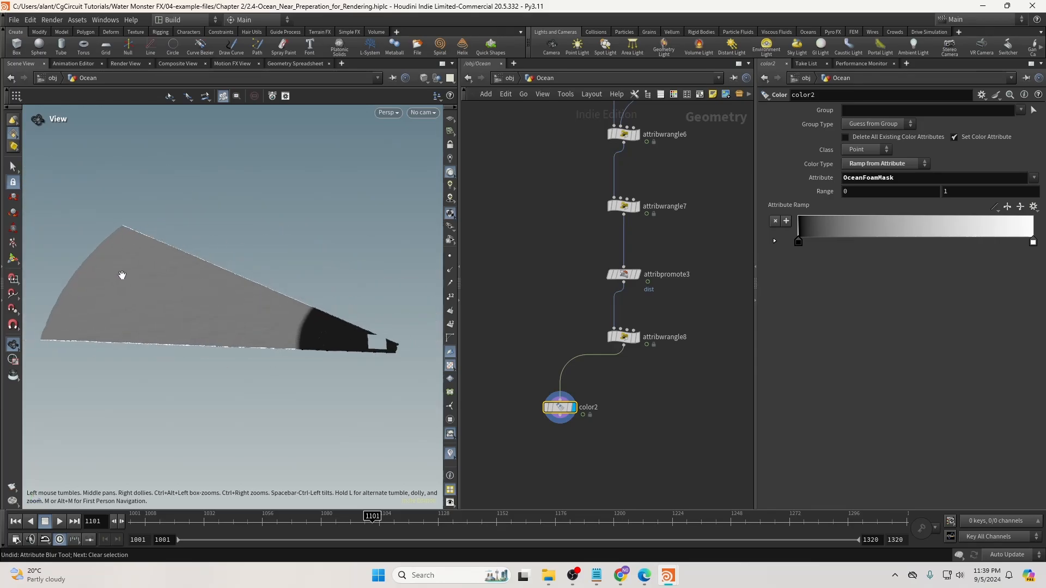
left_click_drag(111, 270, 126, 263)
right_click_drag(325, 357, 280, 334)
left_click(603, 404)
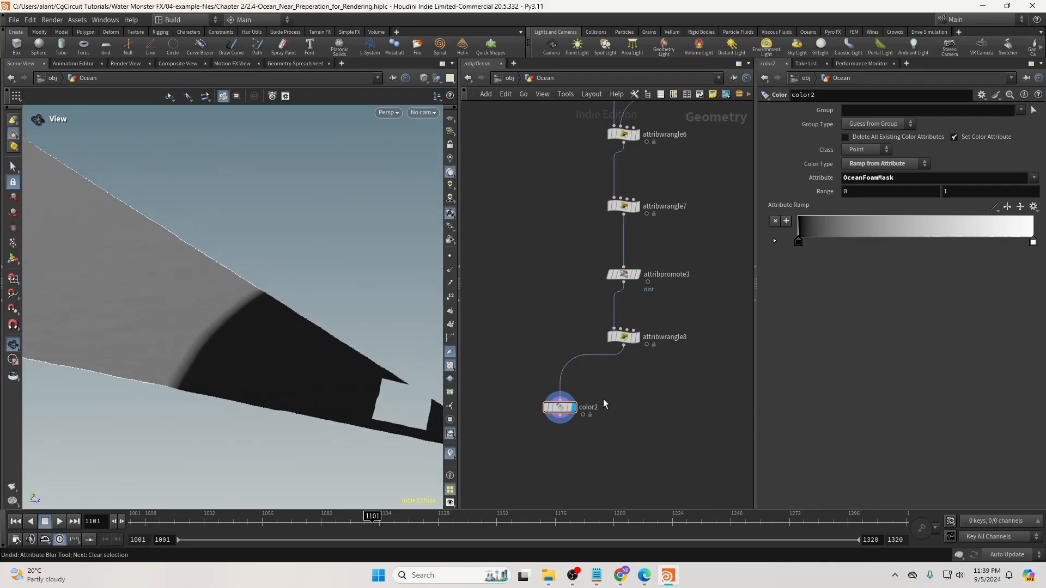
left_click_drag(561, 407, 525, 424)
left_click_drag(265, 311, 249, 295)
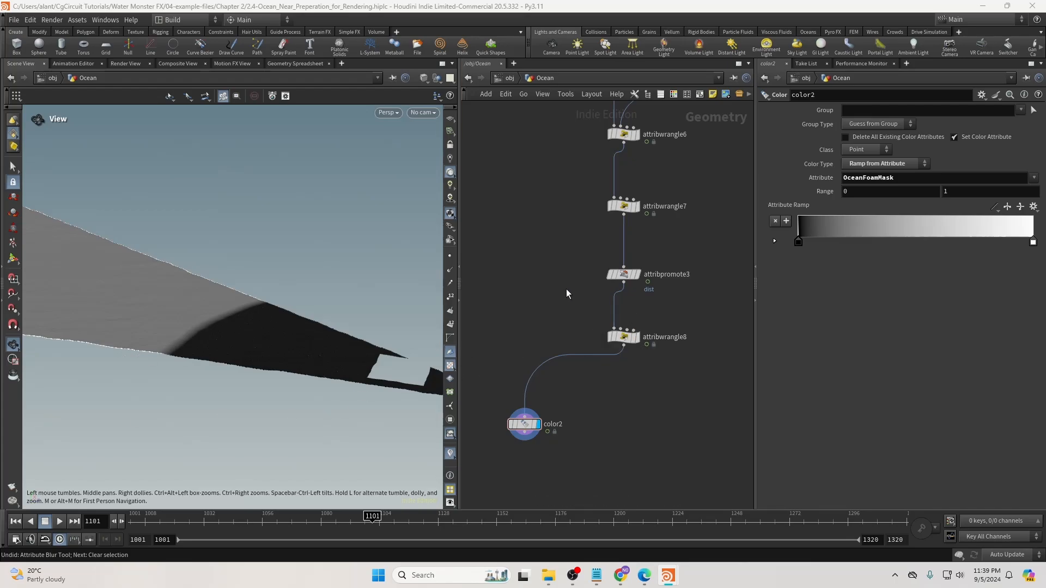
Add a third line f@OceanDetailDisplace = 1; to attribwrangle7's VEXpression.
middle_click_drag(567, 294, 554, 332)
left_click(614, 244)
left_click(859, 195)
key("Return")
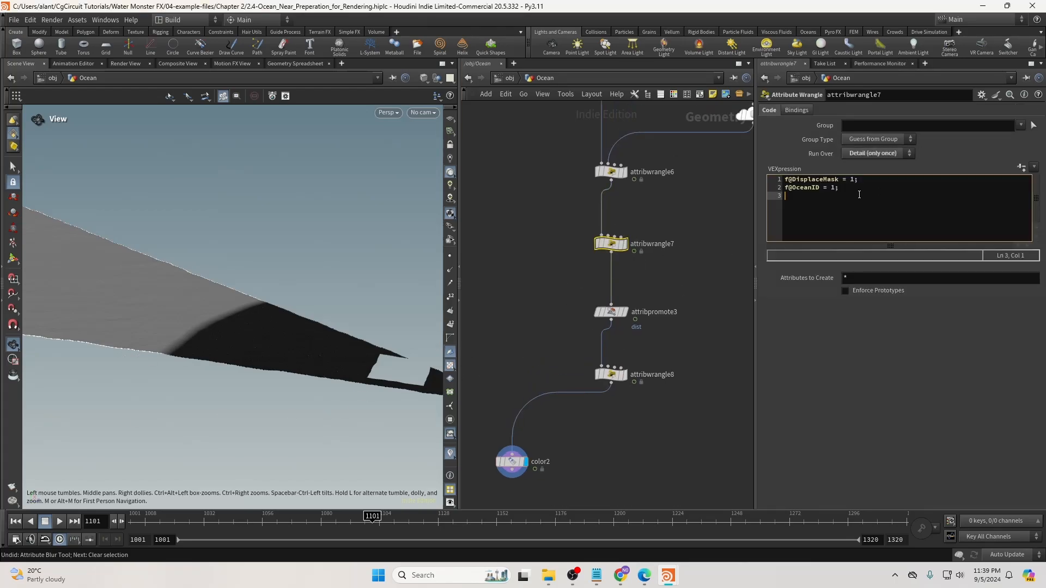
type("f@Ocean")
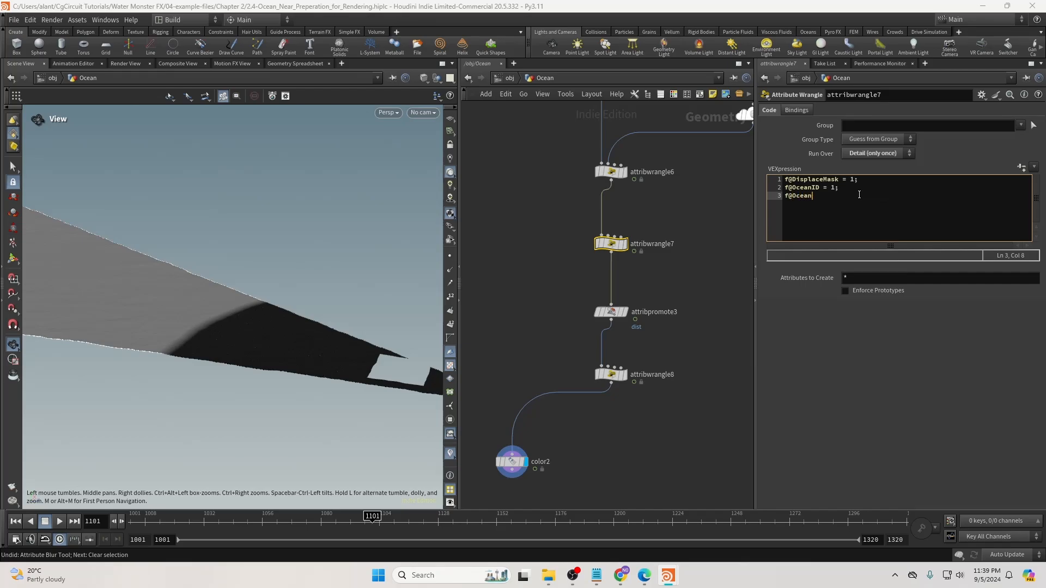
type("DetailDisplace = 1;")
Step through attribwrangle8, attribpromote3 and attribwrangle7 while orbiting around the black ocean shape.
left_click_drag(569, 360, 621, 384)
left_click_drag(621, 299, 570, 316)
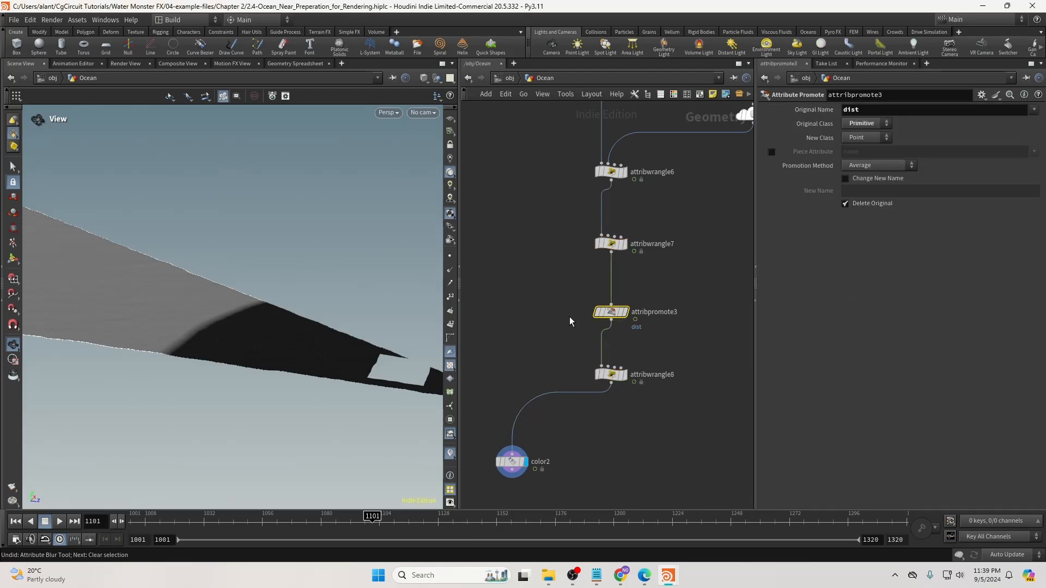
left_click_drag(573, 231, 618, 253)
left_click_drag(354, 350, 345, 374)
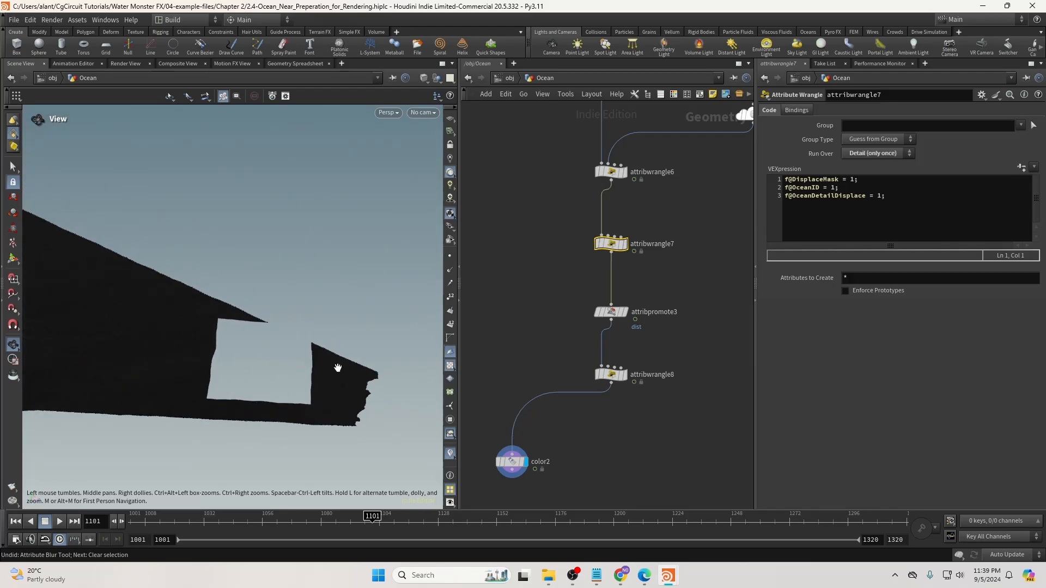
left_click_drag(314, 411, 390, 394)
right_click_drag(389, 394, 383, 362)
left_click_drag(383, 362, 336, 351)
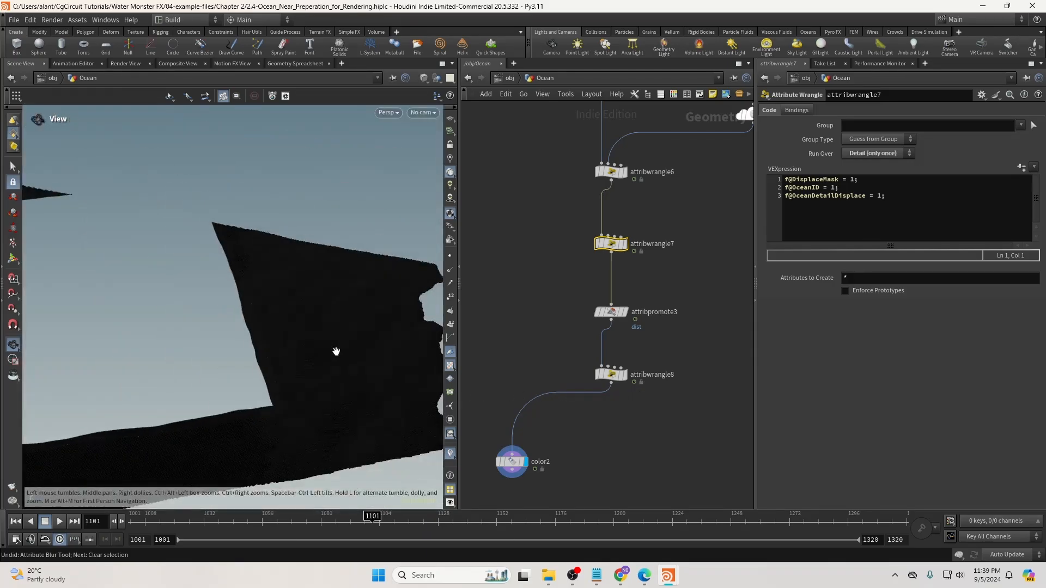
right_click_drag(338, 352, 273, 363)
left_click_drag(313, 358, 292, 357)
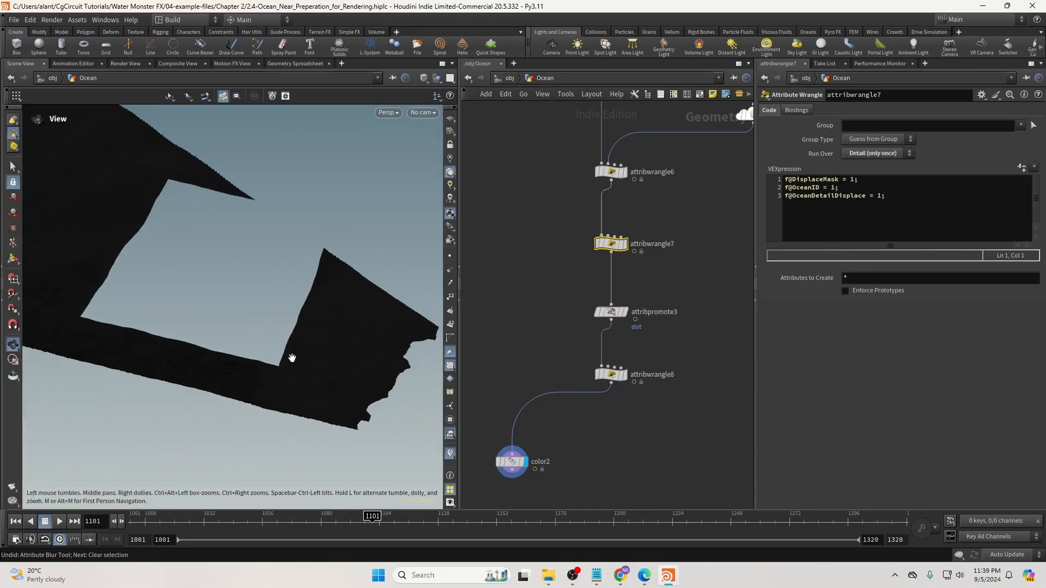
mouse_move(294, 356)
right_mouse_down()
mouse_move(310, 331)
mouse_move(306, 353)
right_mouse_up()
left_click_drag(306, 353, 343, 328)
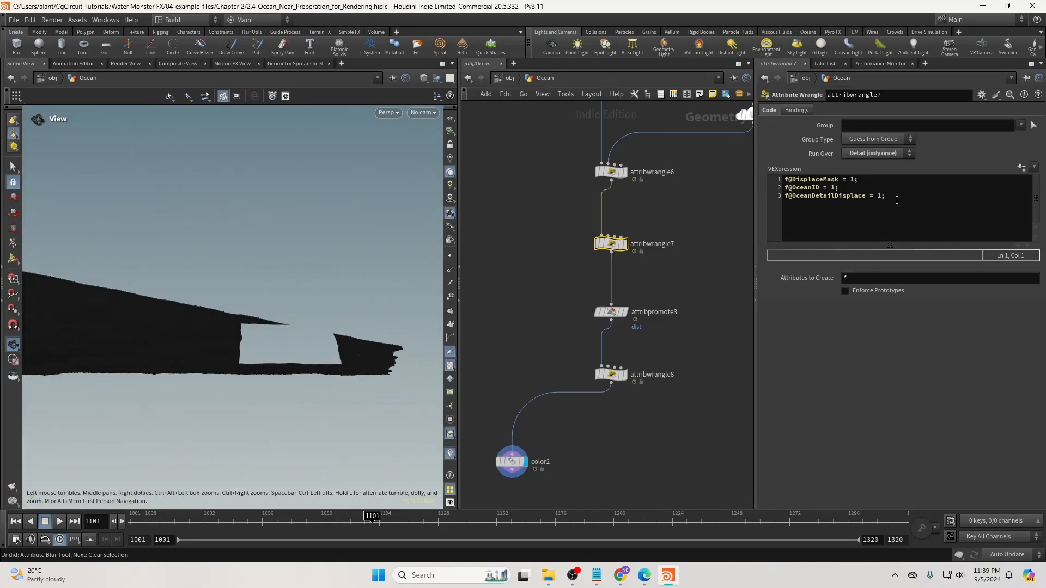
Review the new third code line and check attribpromote3's settings.
left_click_drag(896, 199, 784, 201)
left_click(839, 199)
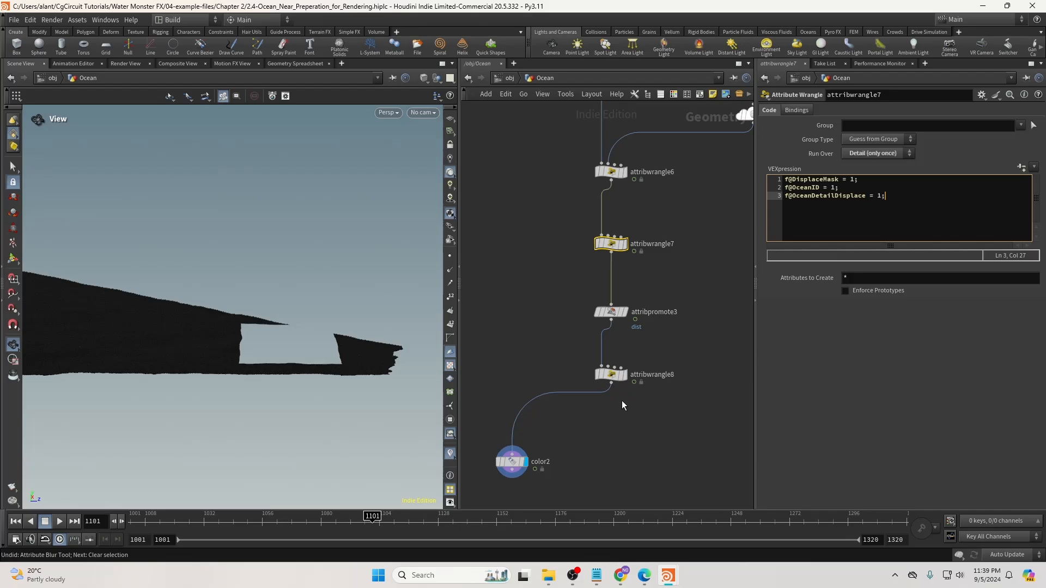
left_click(611, 311)
left_click_drag(334, 345, 277, 330)
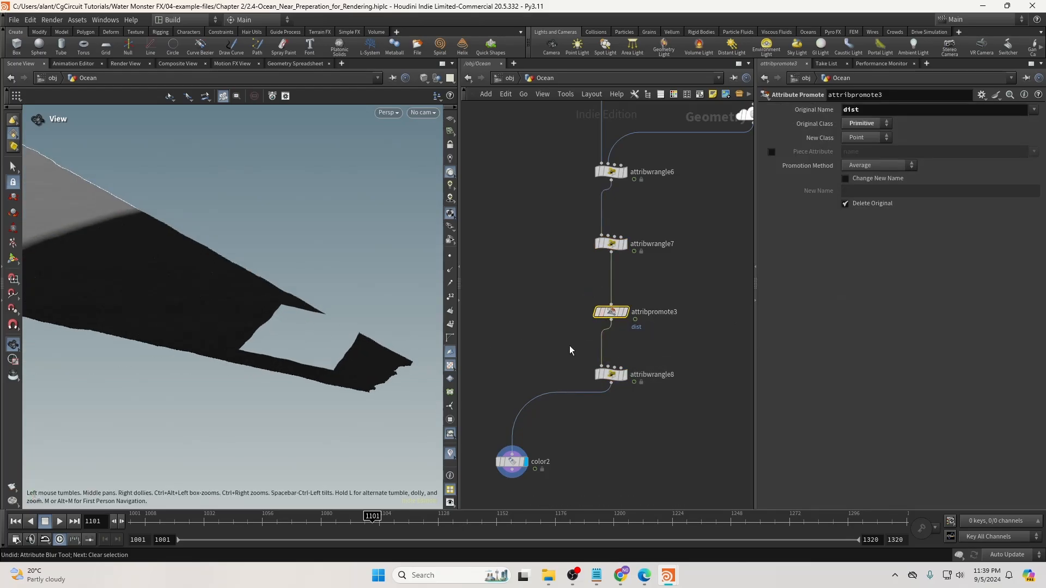
Add a Null below attribwrangle8 and make it the displayed output.
key("Down")
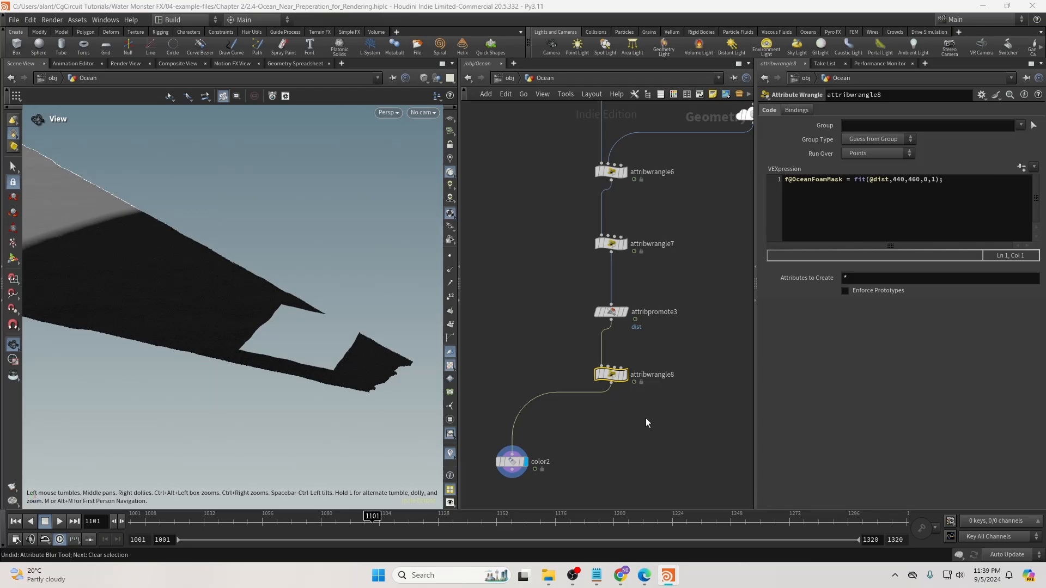
key("Tab")
key("Escape")
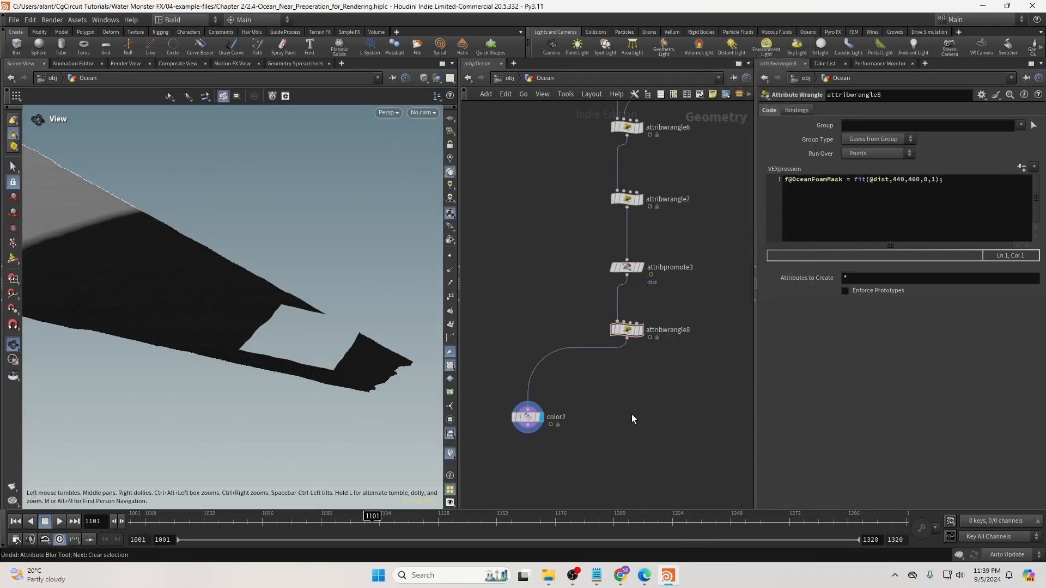
left_click(632, 414)
scroll(632, 413, "up", 3)
left_click_drag(632, 413, 623, 434)
left_click(654, 407)
Rename the null OUT_Ocean_Near_Render and colour it black.
left_click(680, 433)
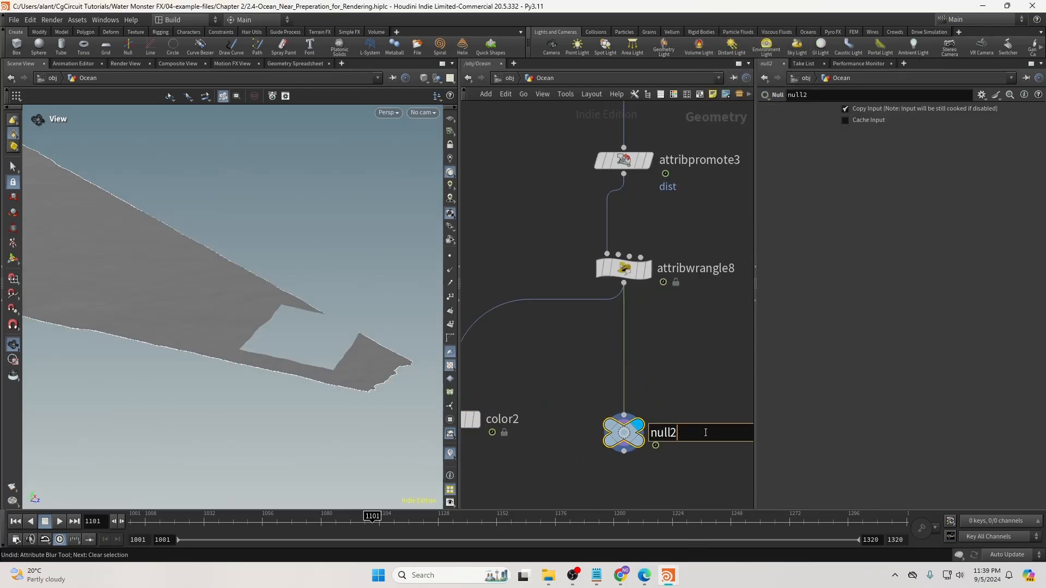
left_click_drag(706, 433, 639, 433)
type("O")
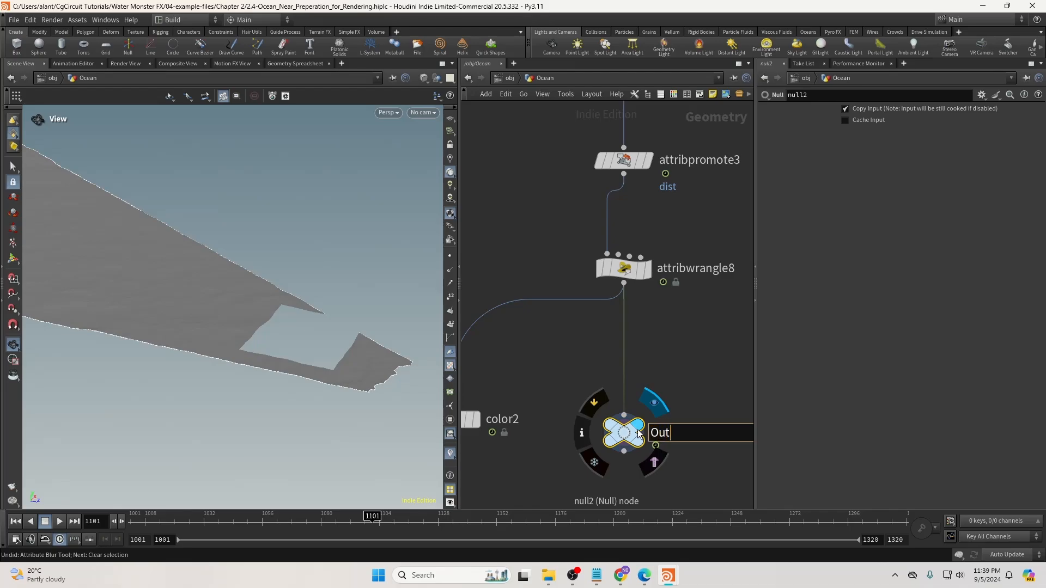
type("ut")
key("BackSpace")
key("BackSpace")
type("UT_Ocean_Near_Render")
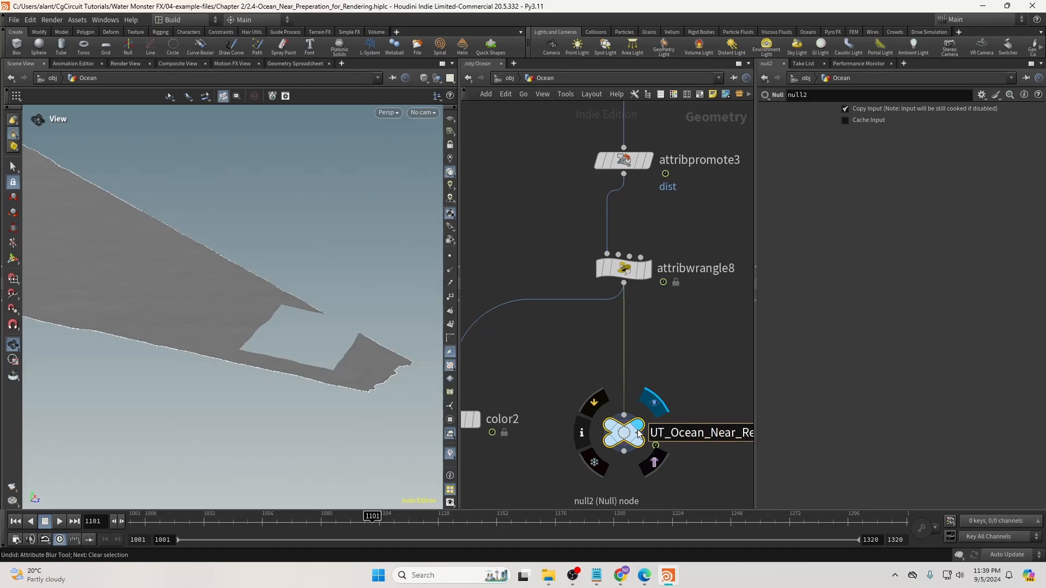
key("Return")
key("c")
left_click(679, 501)
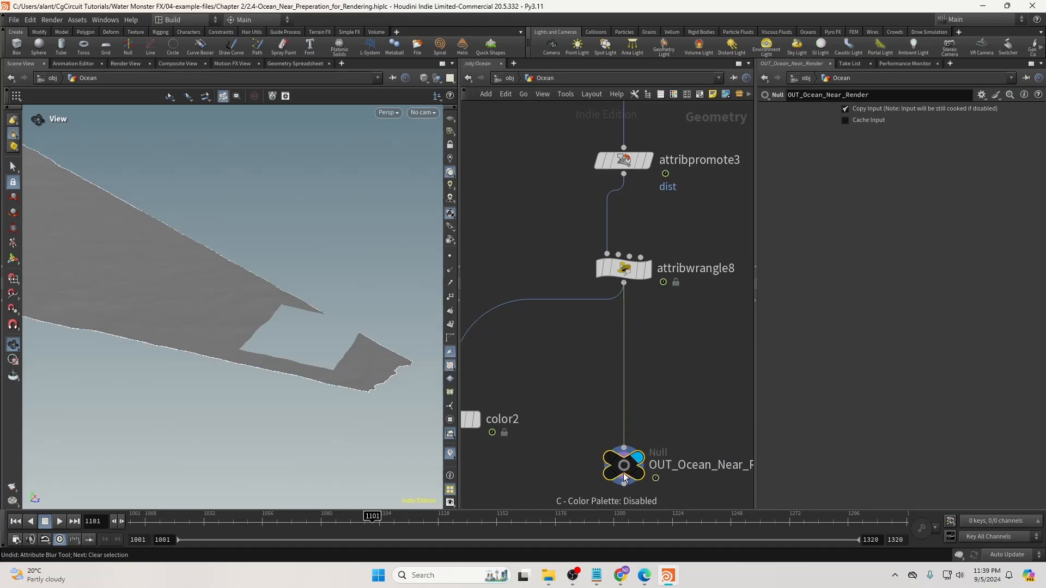
key("Tab")
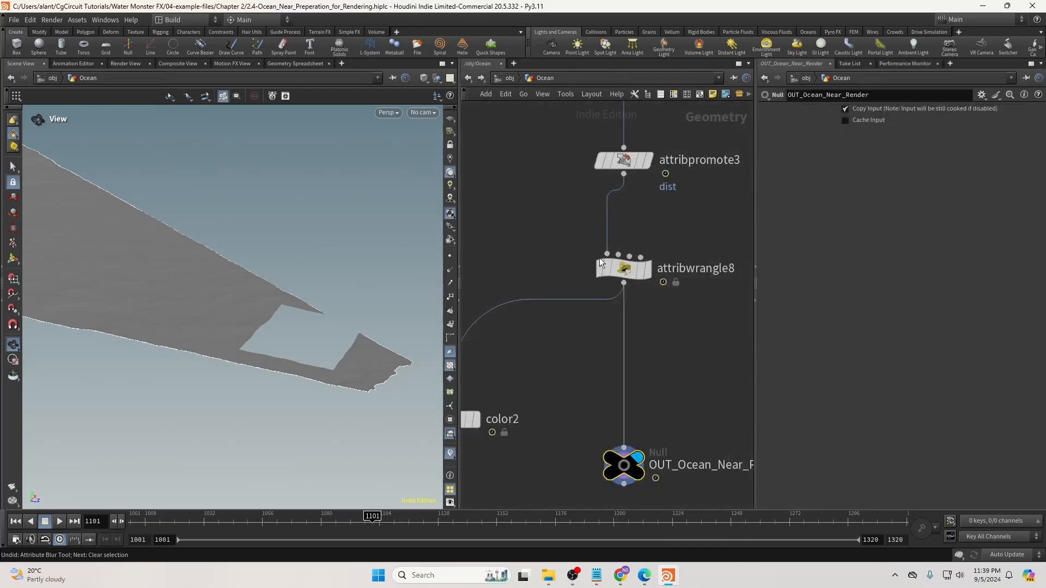
Check attribwrangle8's attribute info, then insert attribdelete1 before the output null.
middle_click(630, 271)
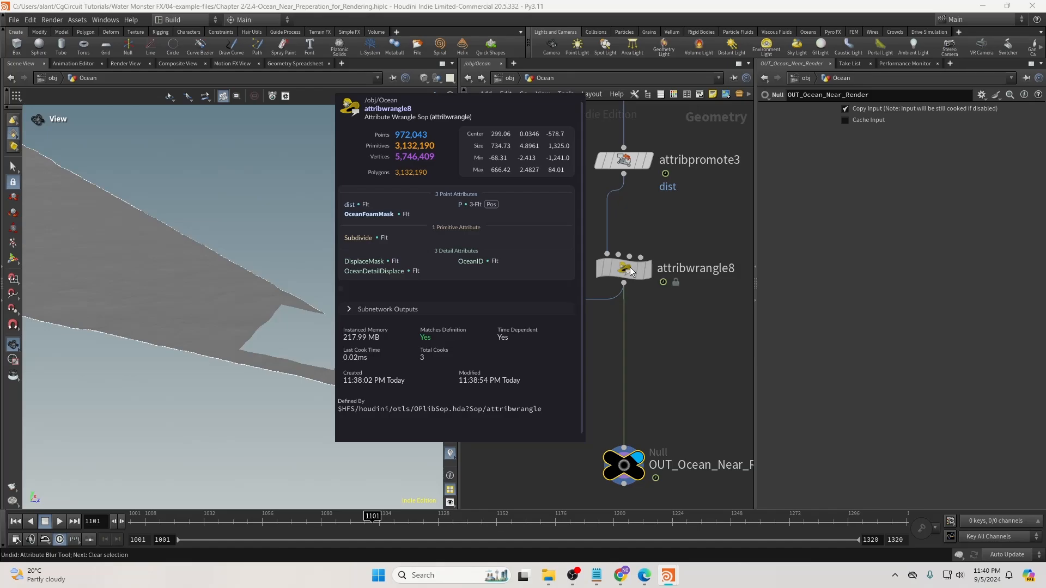
key("Tab")
type("dele")
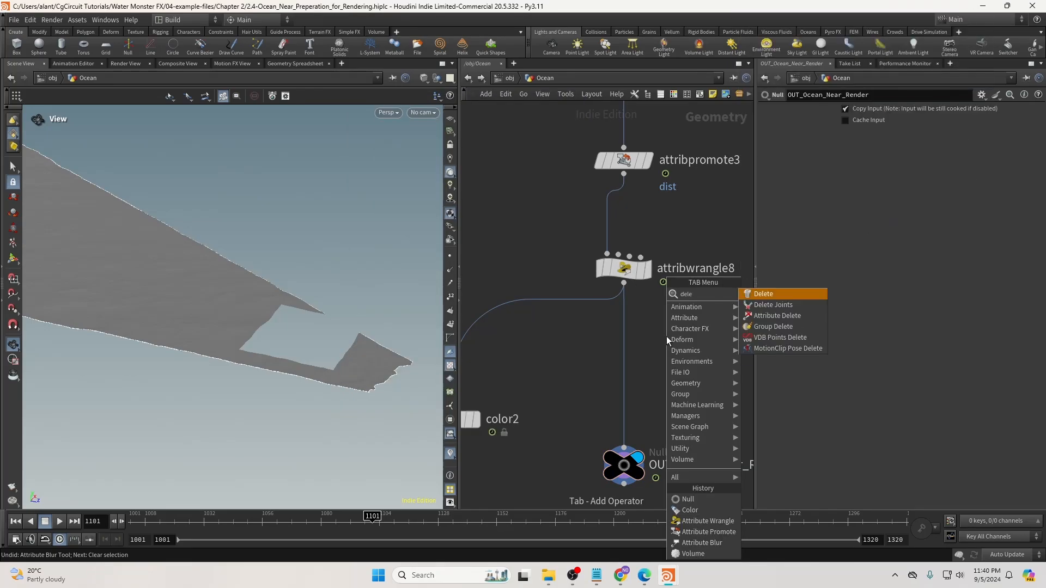
key("Down")
key("Down")
key("Return")
left_click(665, 376)
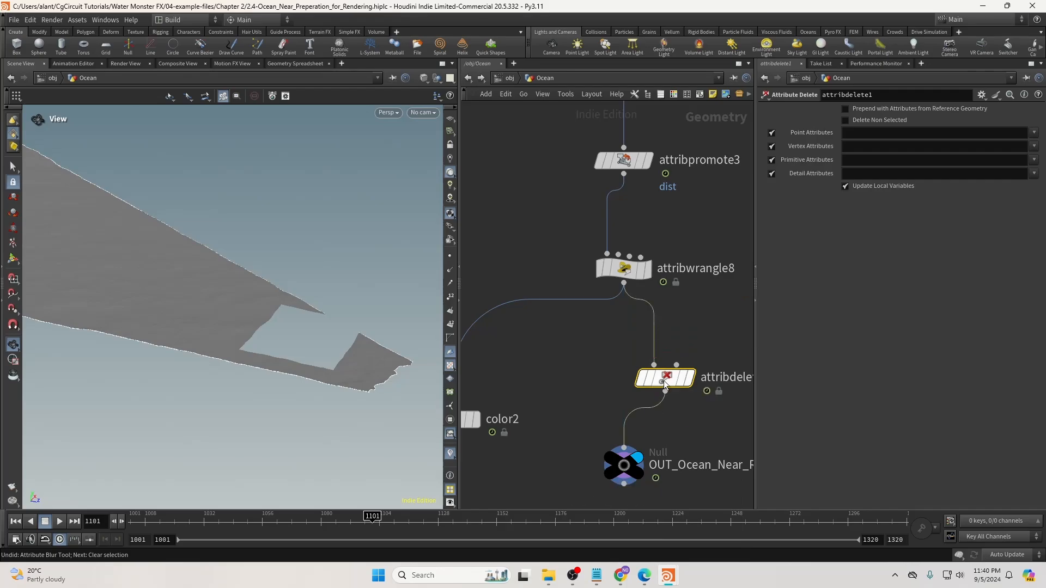
left_click_drag(664, 384, 629, 373)
Set attribdelete1 to remove the dist point attribute and the Subdivide primitive attribute.
left_click(1033, 134)
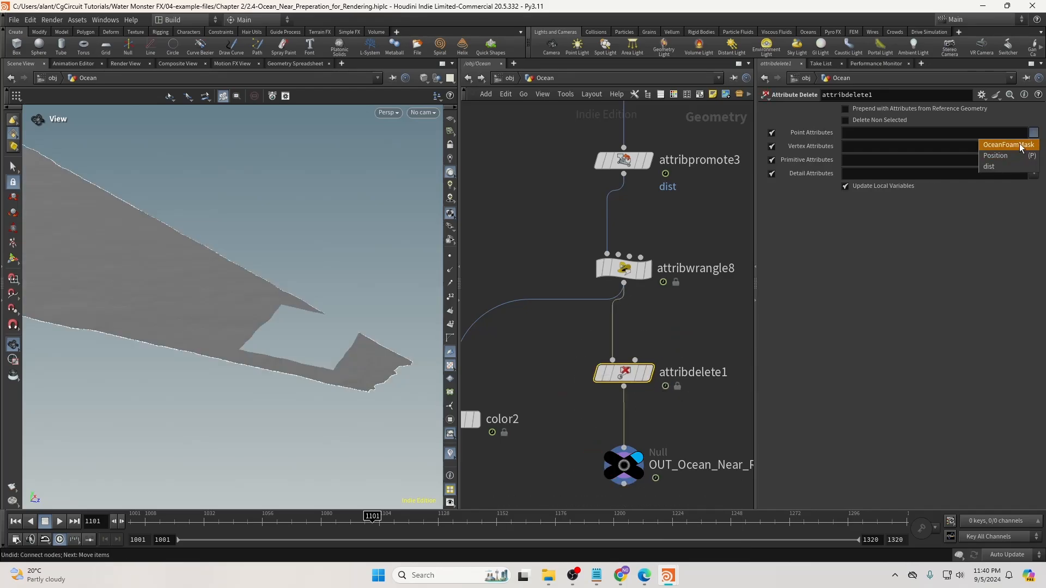
left_click(1005, 168)
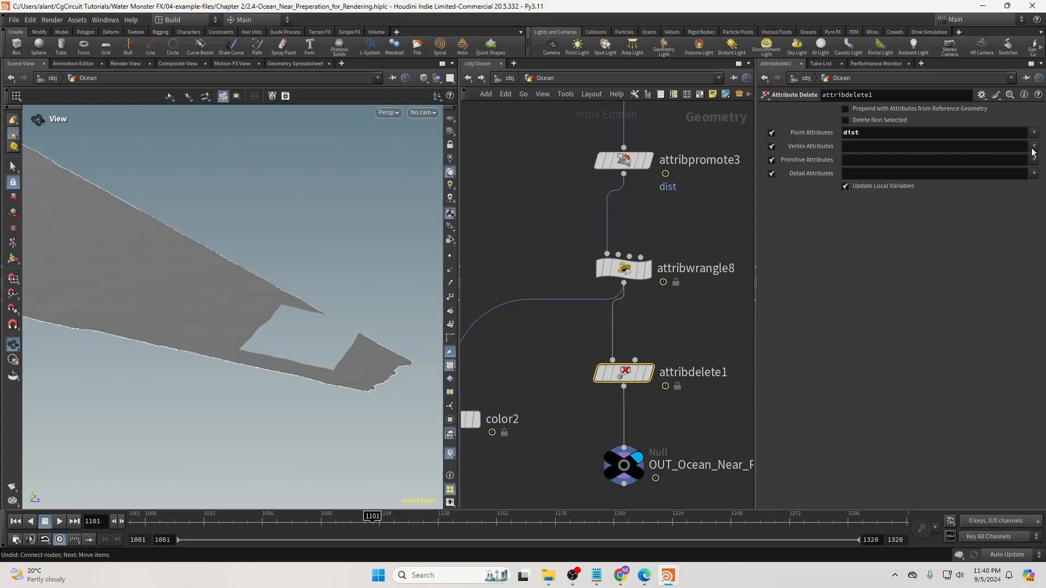
left_click(1035, 160)
left_click(1019, 171)
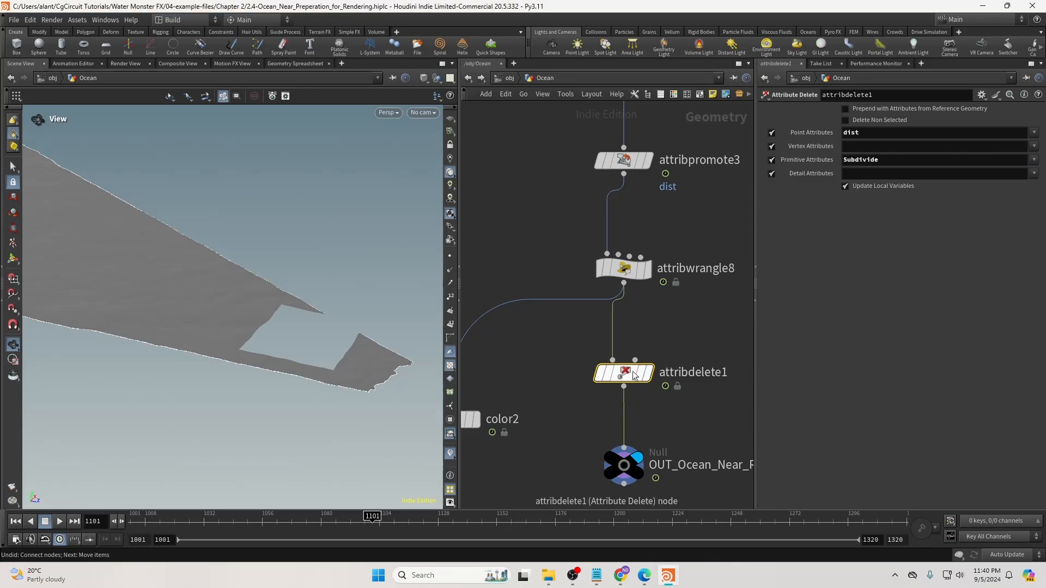
left_click_drag(326, 315, 270, 327)
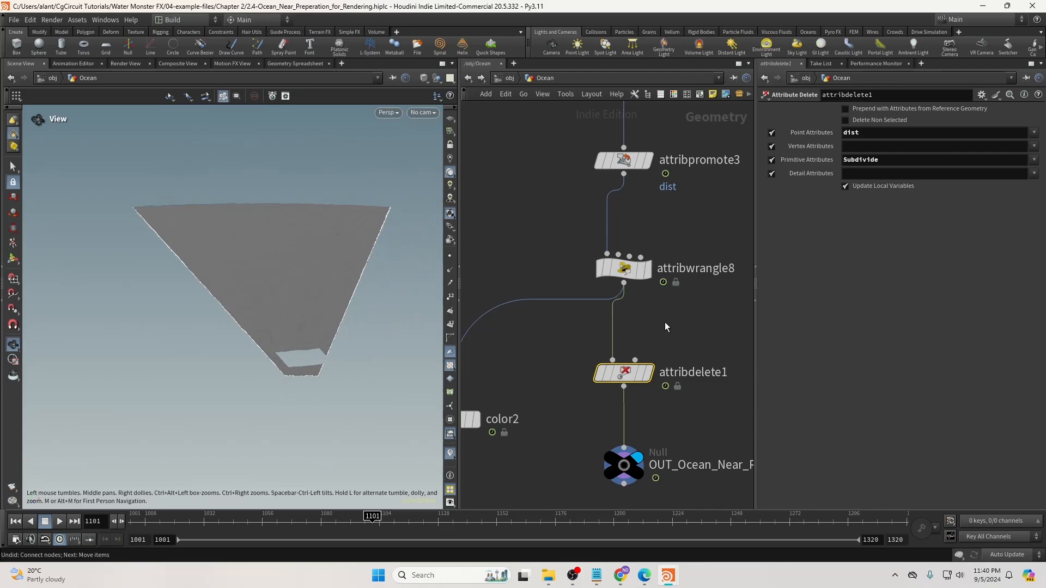
scroll(660, 360, "down", 5)
left_click_drag(665, 397, 551, 400)
scroll(719, 402, "down", 3)
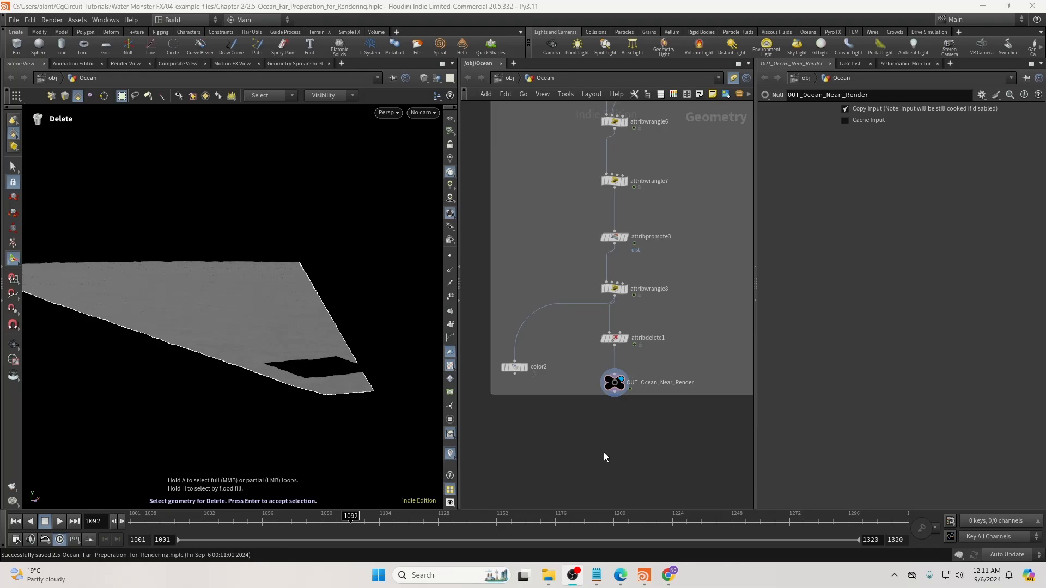
Bring split2 and Ocean_Far into view, select Ocean_Far and check its geometry info.
scroll(654, 250, "down", 5)
middle_click_drag(656, 248, 613, 463)
middle_click_drag(660, 130, 610, 304)
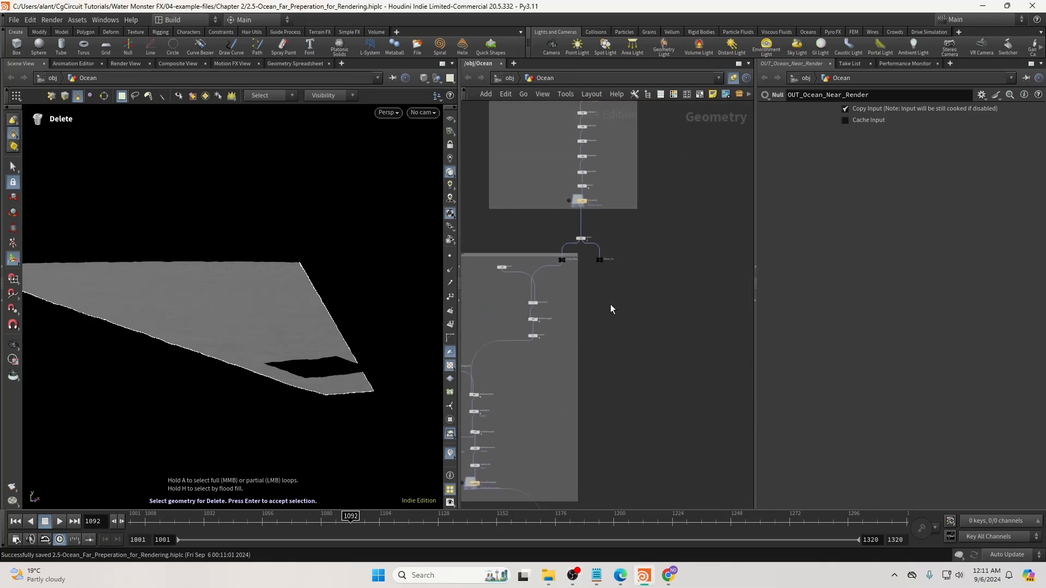
scroll(606, 262, "up", 5)
left_click(609, 267)
middle_click(606, 272)
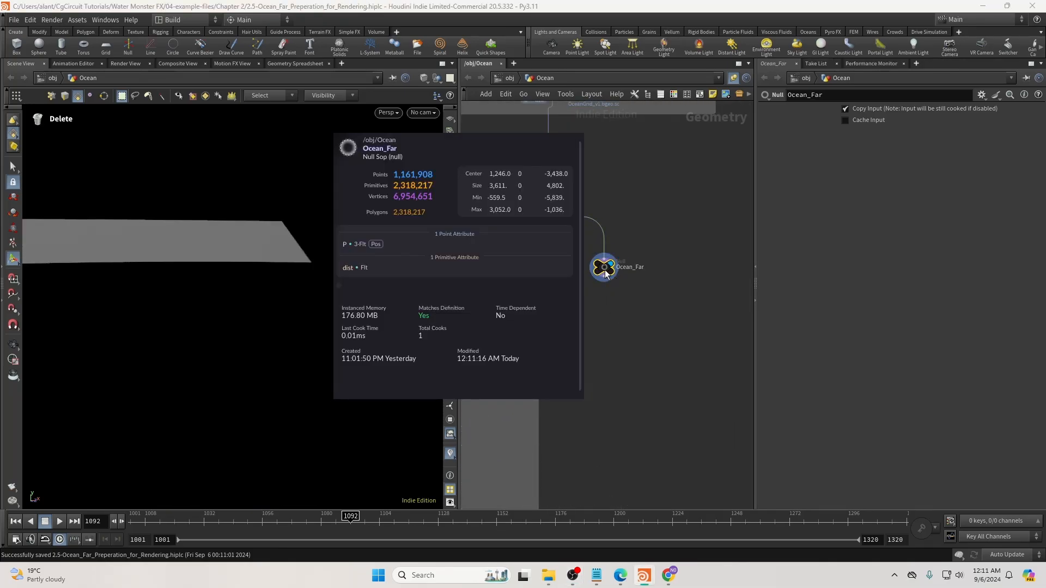
Add attribdelete2 below Ocean_Far, deleting the dist primitive attribute.
key("Tab")
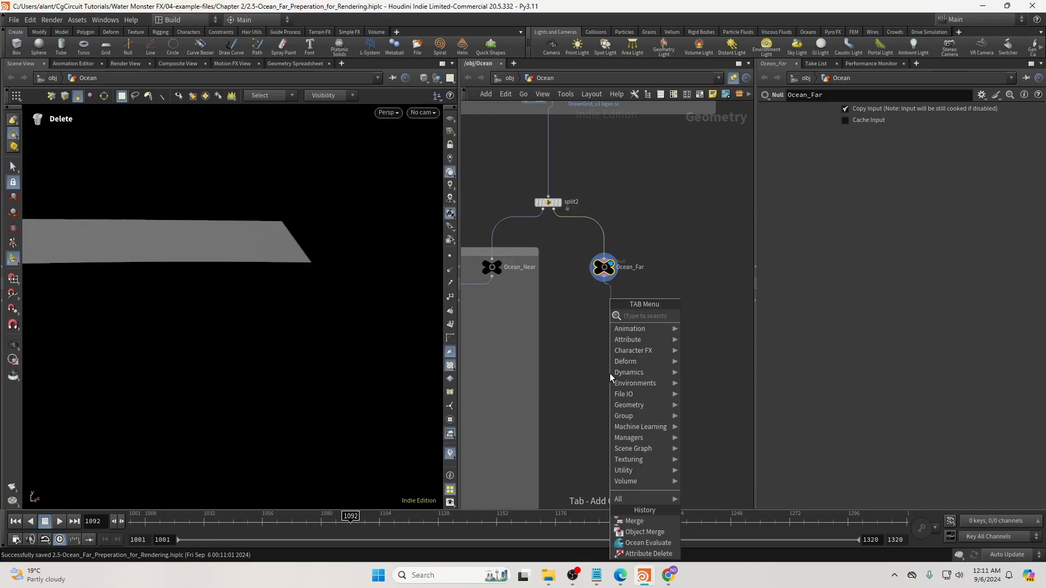
type("delete a")
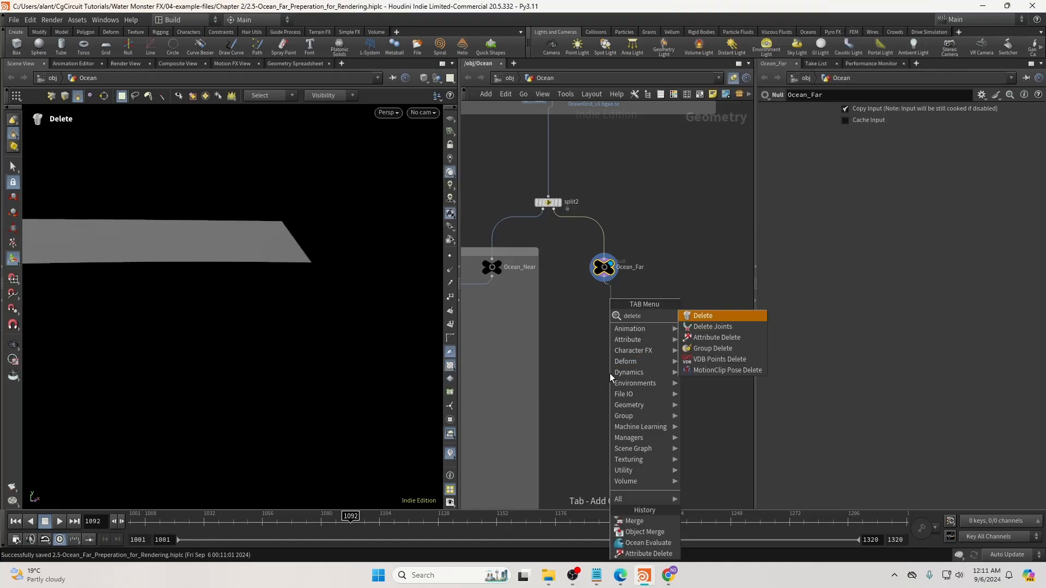
key("Return")
left_click(1034, 160)
left_click(1024, 173)
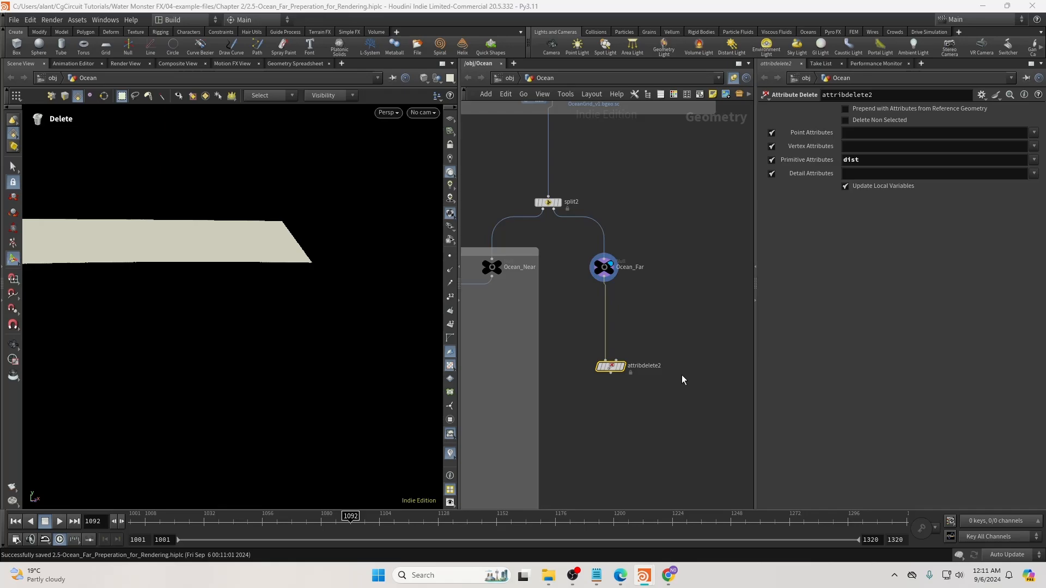
left_click_drag(613, 369, 608, 348)
Display attribdelete2 and wire a new Ocean Evaluate node, oceanevaluate2, below it.
left_click(618, 345)
middle_click_drag(639, 410, 613, 316)
key("Tab")
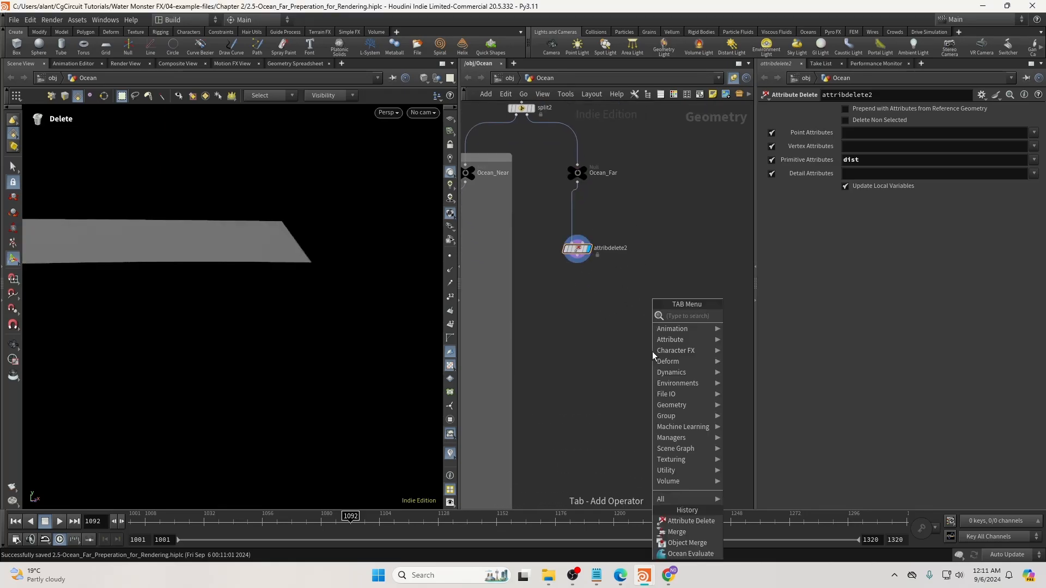
type("ocea")
key("Return")
left_click(607, 398)
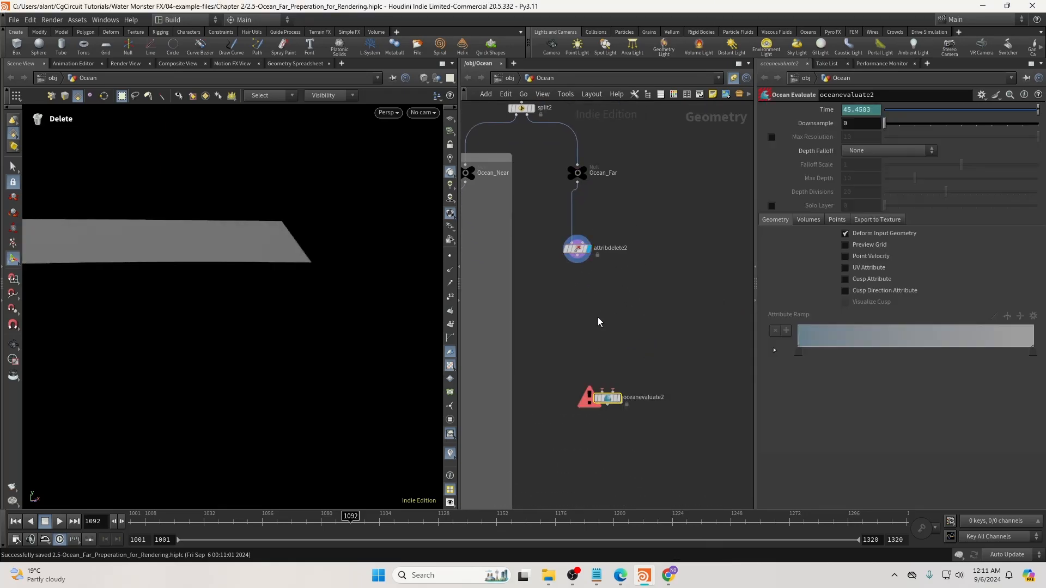
left_click_drag(586, 306, 601, 391)
Copy-paste oceanevaluate2 as oceanevaluate3 and feed oceanevaluate2 into its first input.
middle_click_drag(645, 495, 641, 408)
key("ctrl+c")
key("ctrl+v")
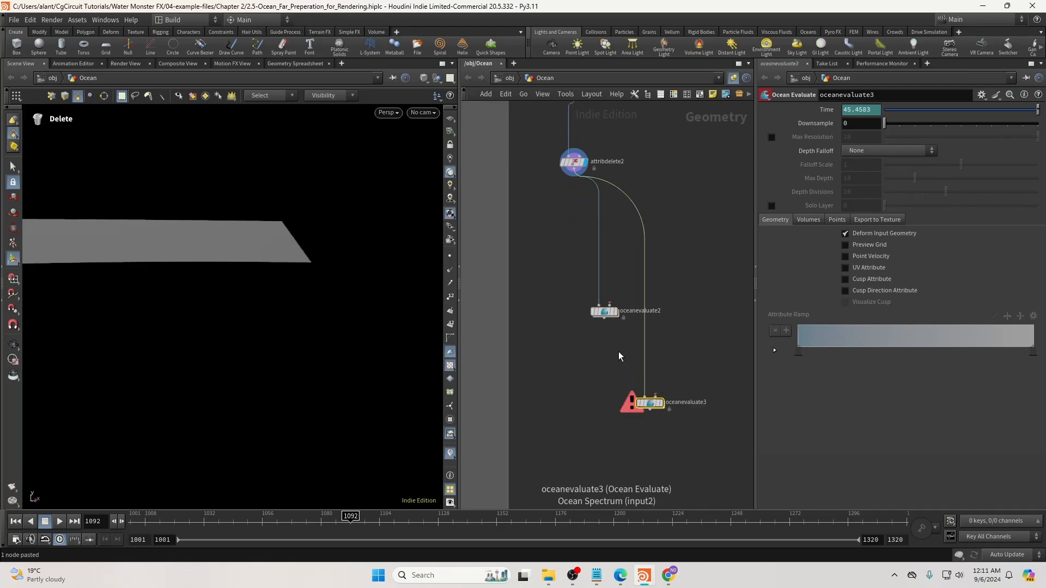
left_click(604, 319)
left_click(645, 397)
Navigate to the spectrum output nulls and copy the Low_Spectrum_OUT null.
middle_click_drag(671, 283, 628, 368)
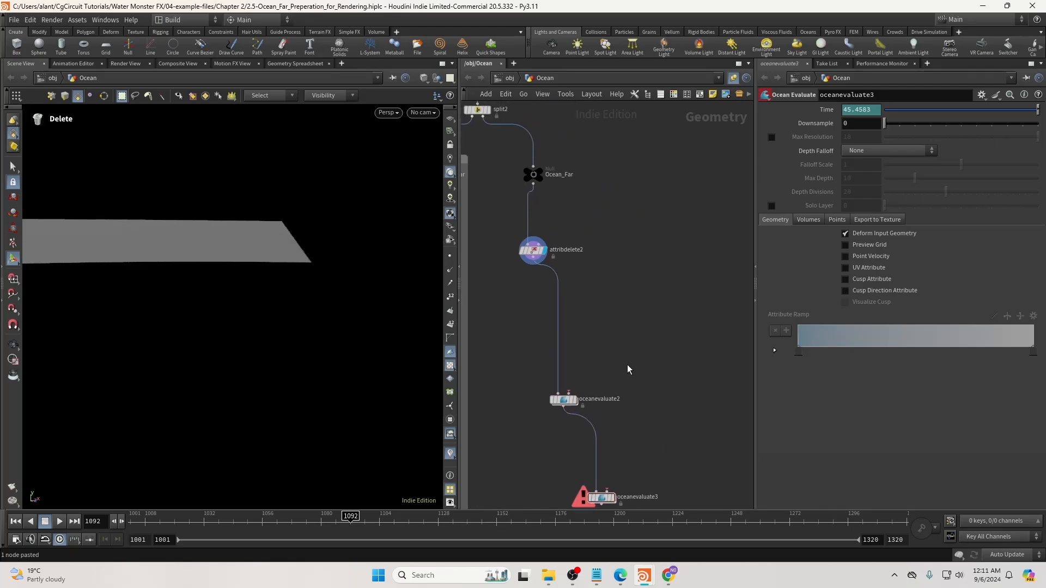
scroll(629, 367, "down", 5)
middle_click_drag(677, 191, 627, 224)
scroll(612, 277, "up", 4)
left_click(584, 299)
key("ctrl+c")
middle_click_drag(620, 436, 690, 187)
Add object_merge4 beside oceanevaluate2 with the Low_Spectrum_OUT path, merging into this object's space.
scroll(586, 367, "up", 3)
key("Tab")
type("ob")
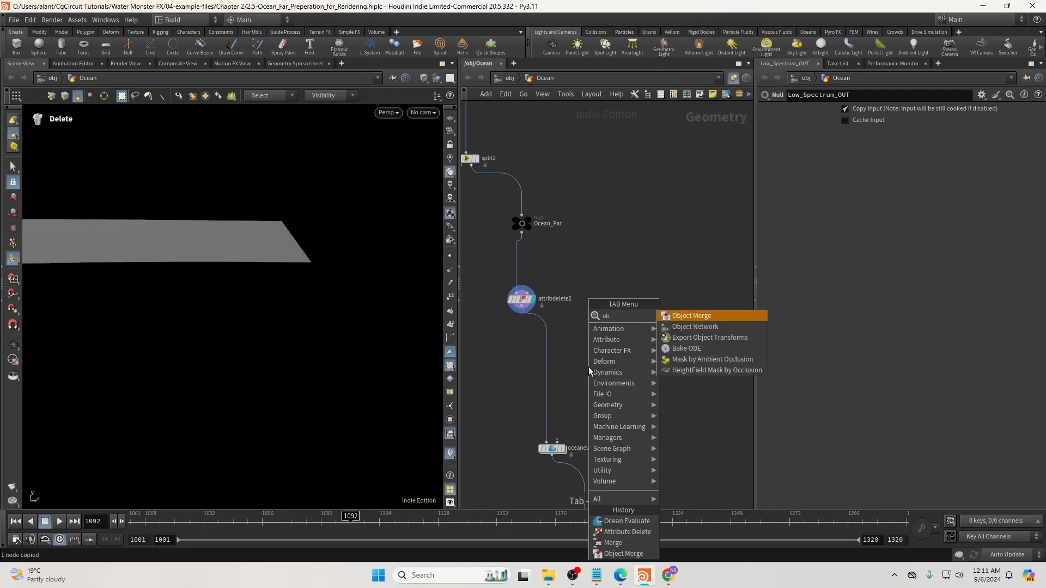
key("Return")
left_click(638, 367)
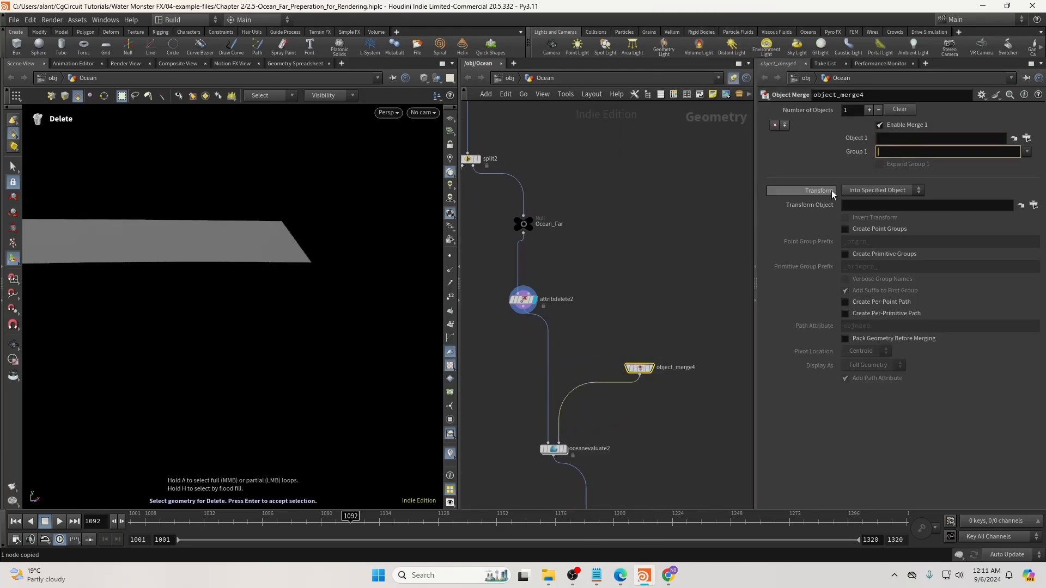
key("ctrl+v")
left_click(896, 191)
left_click(882, 212)
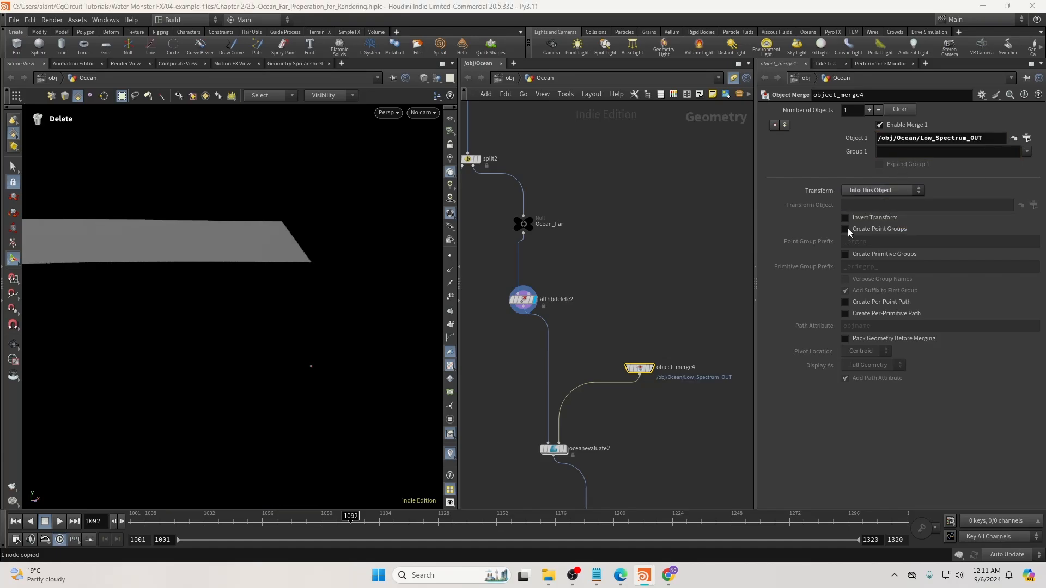
Find the High_Spectrum_OUT null in the network and copy it.
middle_click_drag(663, 362, 670, 287)
middle_click_drag(631, 376, 627, 329)
scroll(657, 263, "down", 5)
middle_click_drag(681, 191, 584, 409)
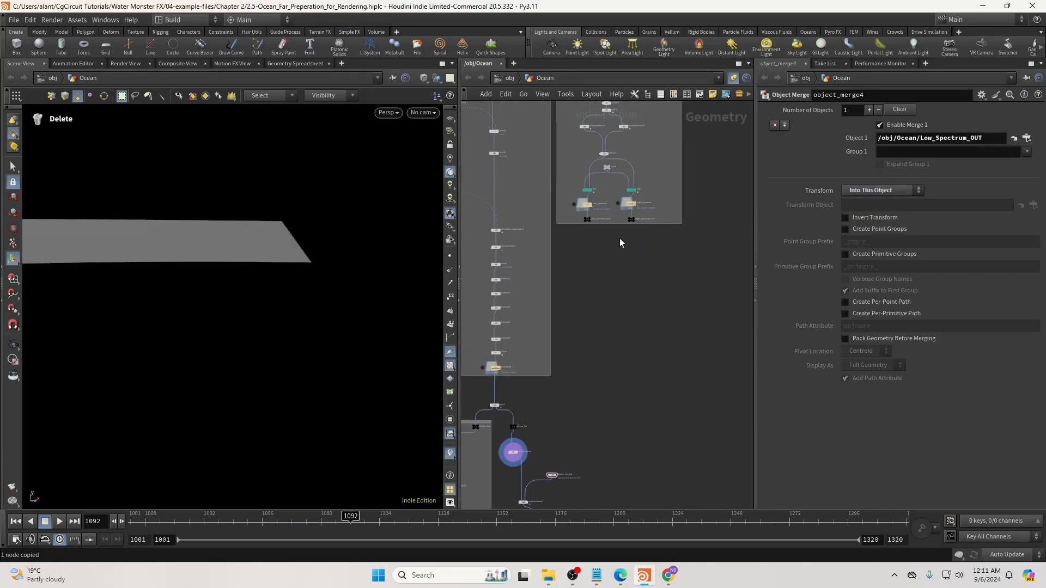
scroll(624, 237, "up", 5)
left_click(634, 197)
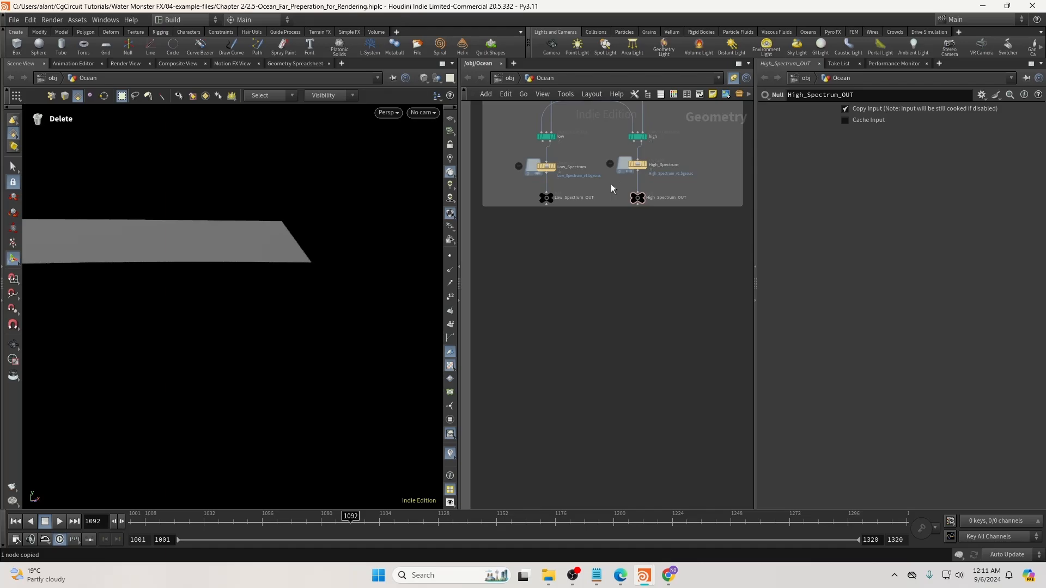
key("ctrl+c")
Return to the ocean evaluate nodes and undo an accidental paste of the High_Spectrum_OUT node.
scroll(632, 283, "down", 5)
middle_click_drag(613, 389, 650, 243)
scroll(629, 309, "up", 3)
left_click(591, 313)
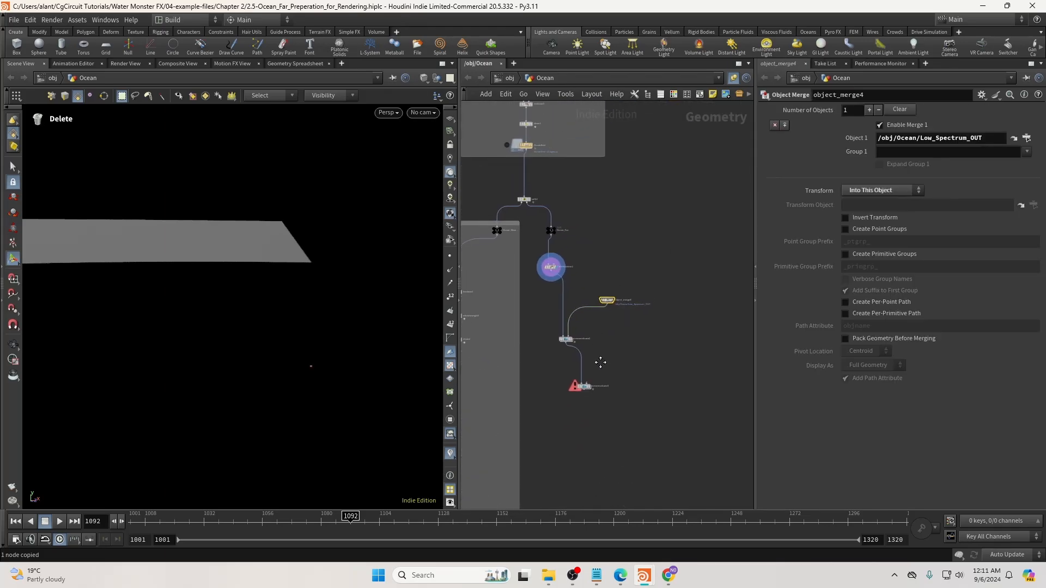
scroll(603, 351, "up", 3)
key("ctrl+v")
key("ctrl+z")
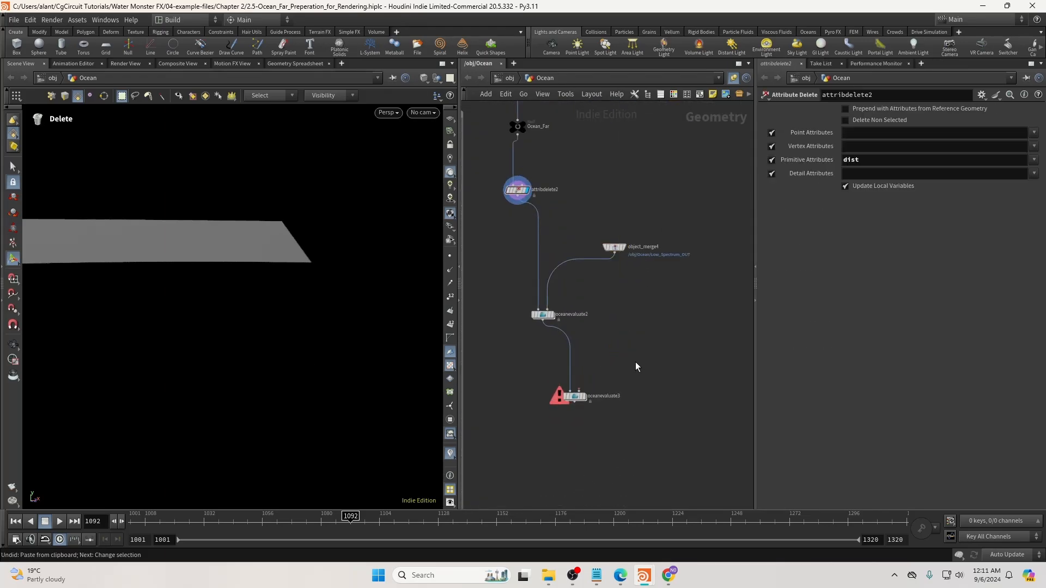
Add object_merge5 pulling /obj/Ocean/High_Spectrum_OUT and wire it into oceanevaluate3's second input.
key("Tab")
type("objm")
key("Return")
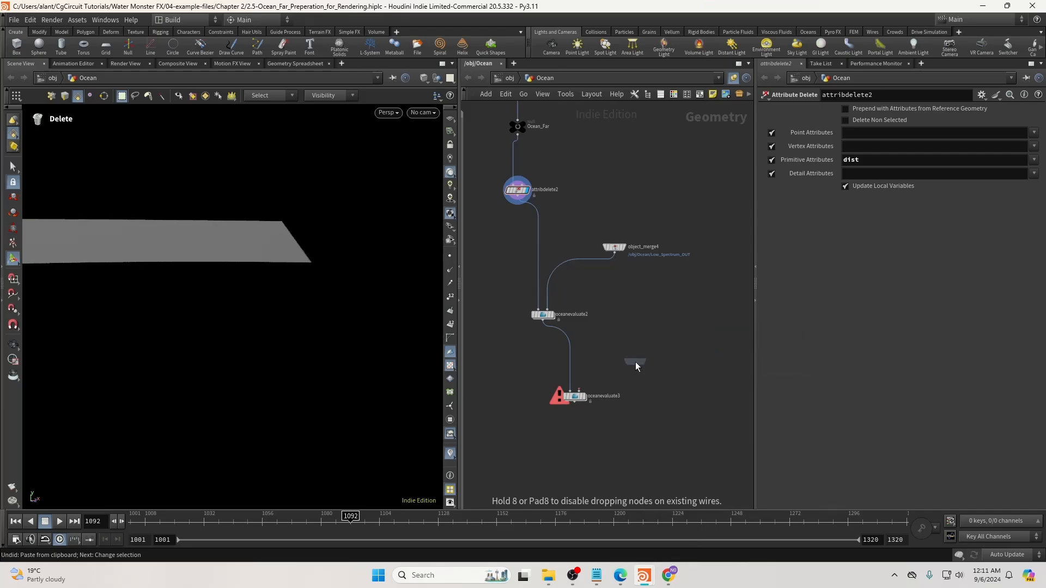
left_click(629, 338)
scroll(628, 338, "up", 2)
left_click(939, 139)
key("ctrl+v")
key("Return")
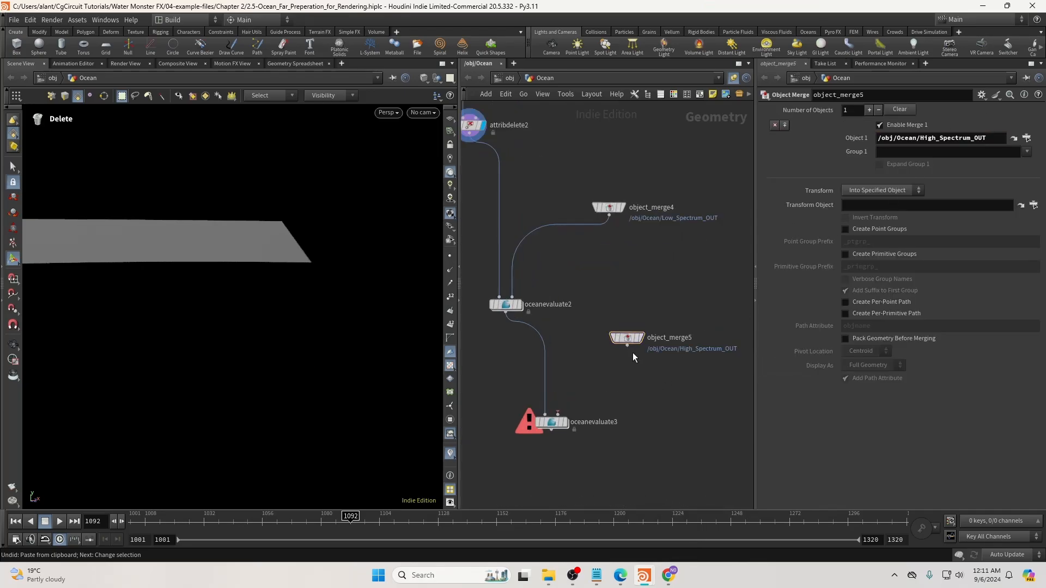
left_click(627, 345)
left_click(558, 415)
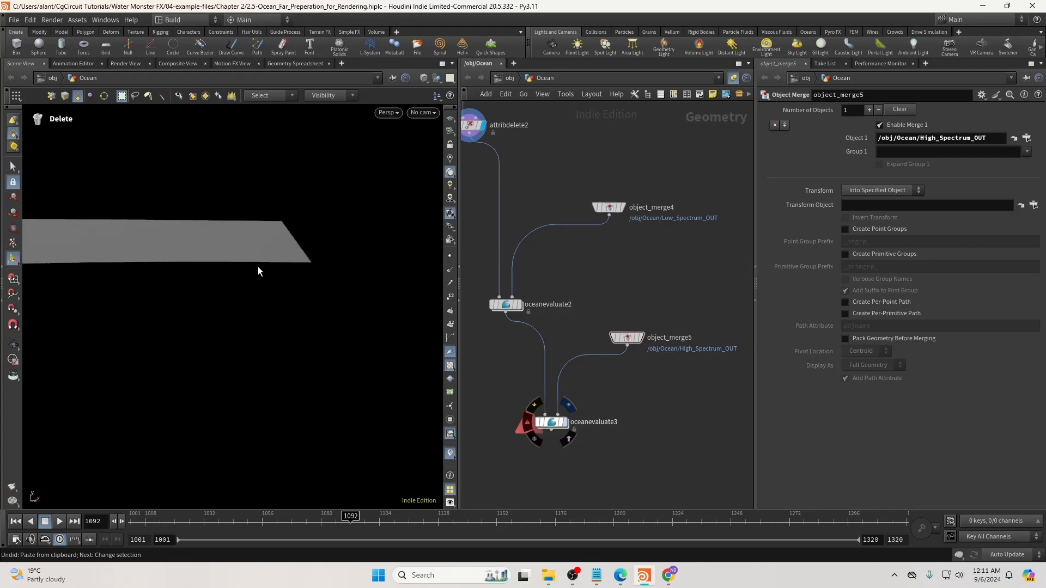
Display oceanevaluate3 and orbit around the far ocean plane rippled by both spectra.
left_click(486, 368)
left_click_drag(283, 218, 243, 271)
right_click_drag(243, 270, 563, 266)
left_click_drag(322, 360, 267, 299)
right_click_drag(267, 299, 219, 307)
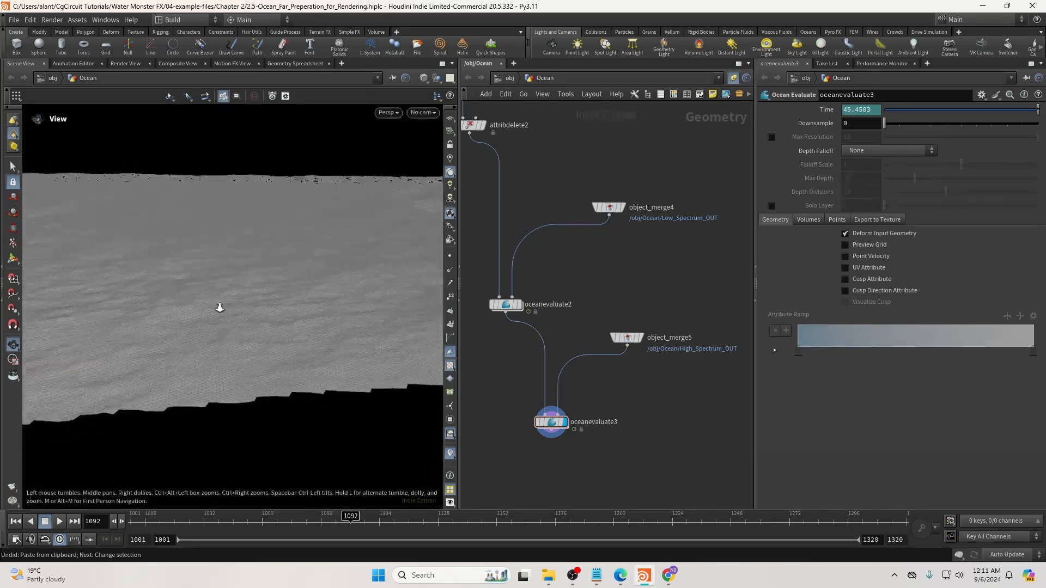
left_click_drag(220, 308, 224, 332)
middle_click_drag(224, 332, 234, 371)
scroll(601, 425, "up", 1)
middle_click_drag(601, 425, 646, 397)
scroll(643, 379, "down", 6)
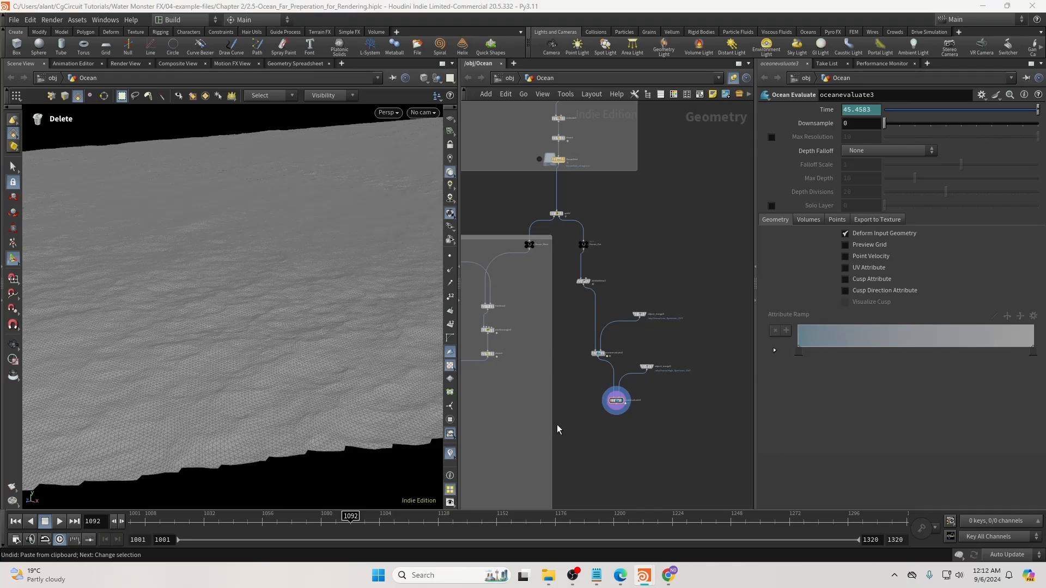
scroll(605, 430, "up", 5)
Add attribwrangle9 under oceanevaluate3, display it, and set it to run over Detail.
key("Tab")
type("wr")
key("Down")
key("Return")
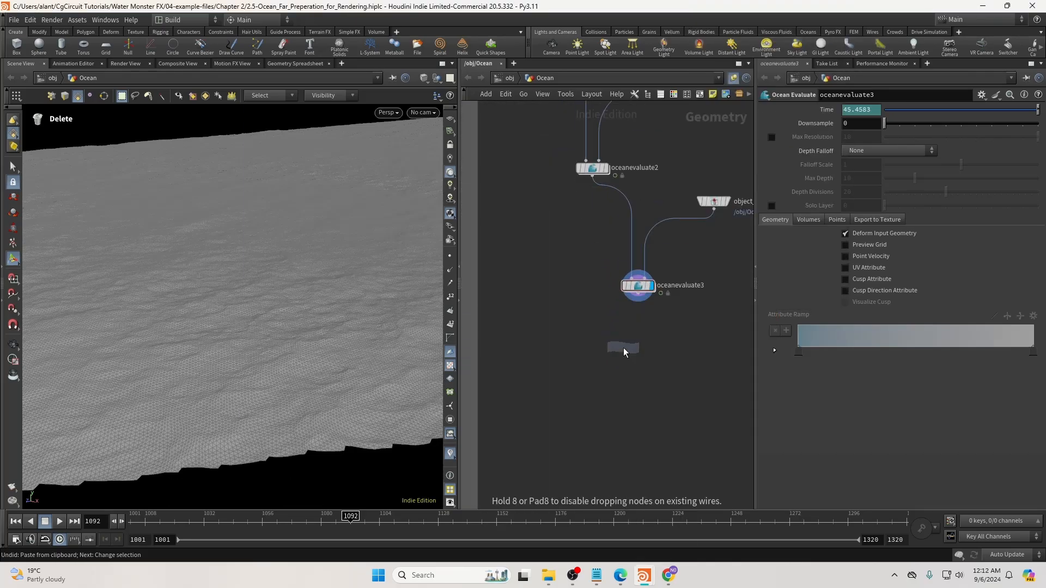
left_click(627, 348)
left_click(650, 349)
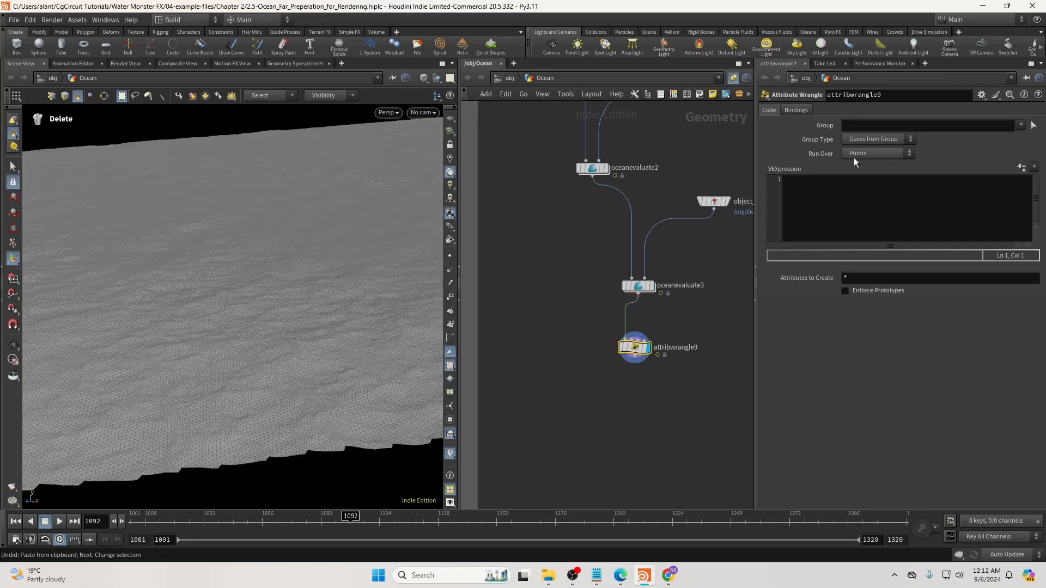
left_click(858, 153)
left_click(870, 181)
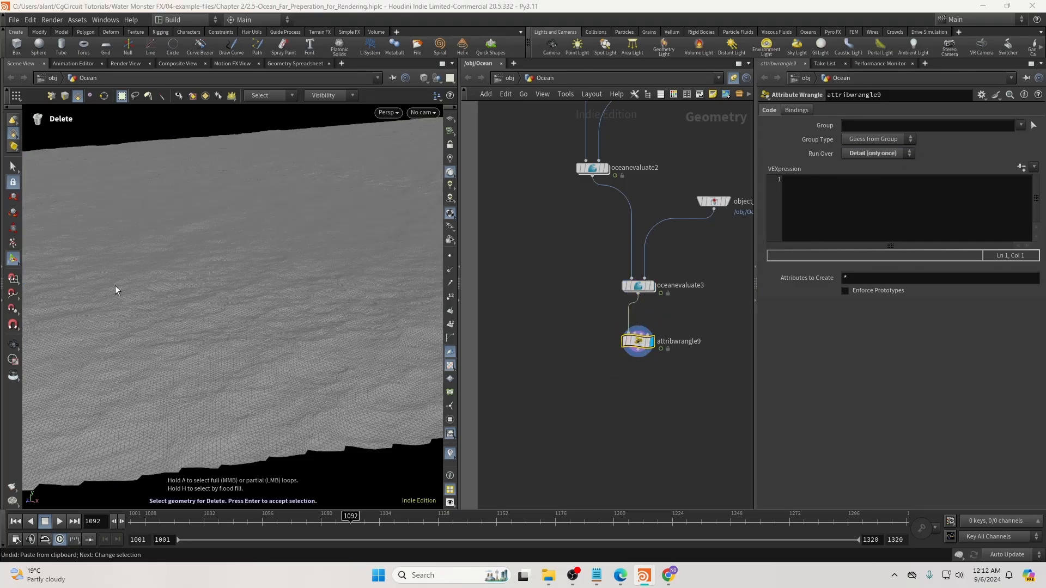
Write f@OceanID = 1; in the VEXpression and begin a second f@OceanId line.
left_click(837, 210)
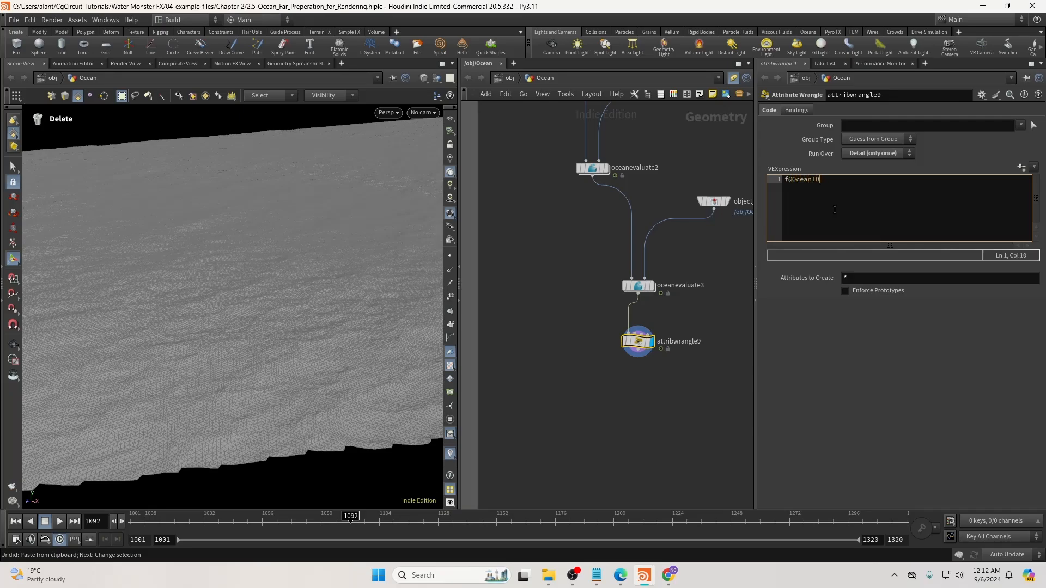
type("f@OceanID = 1;")
key("Return")
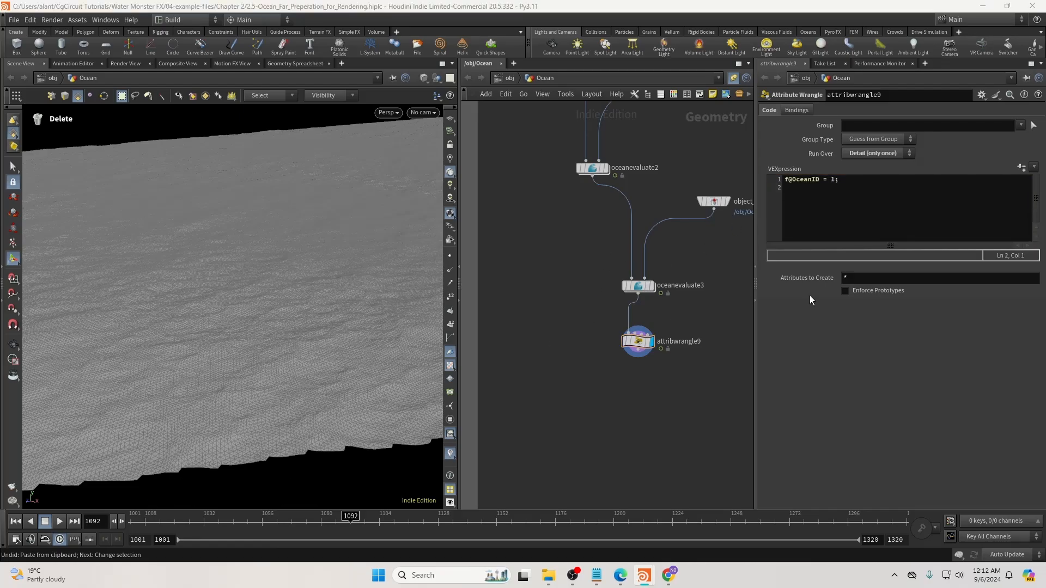
left_click(860, 178)
key("Return")
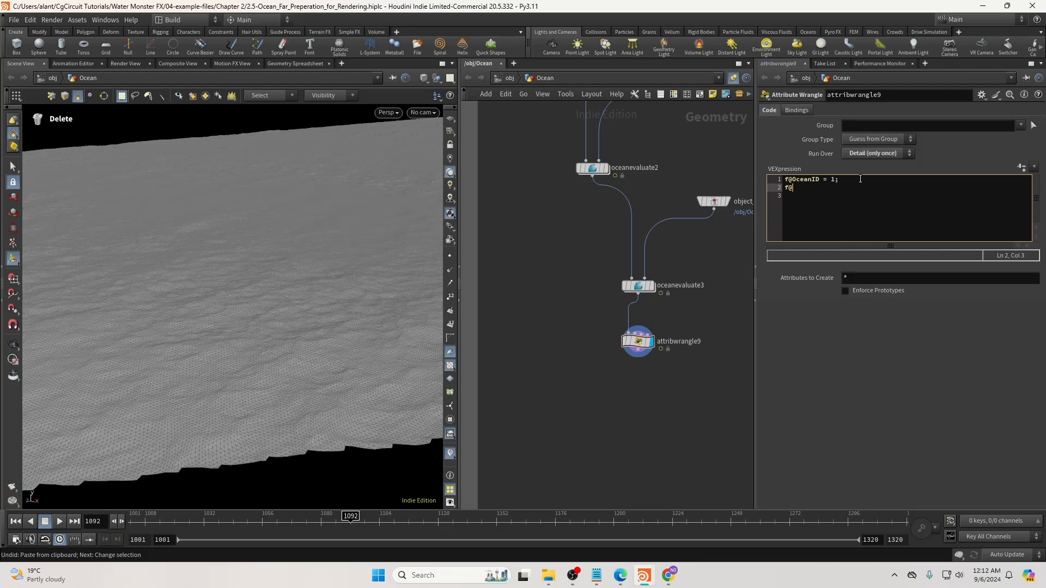
type("f@OceanId")
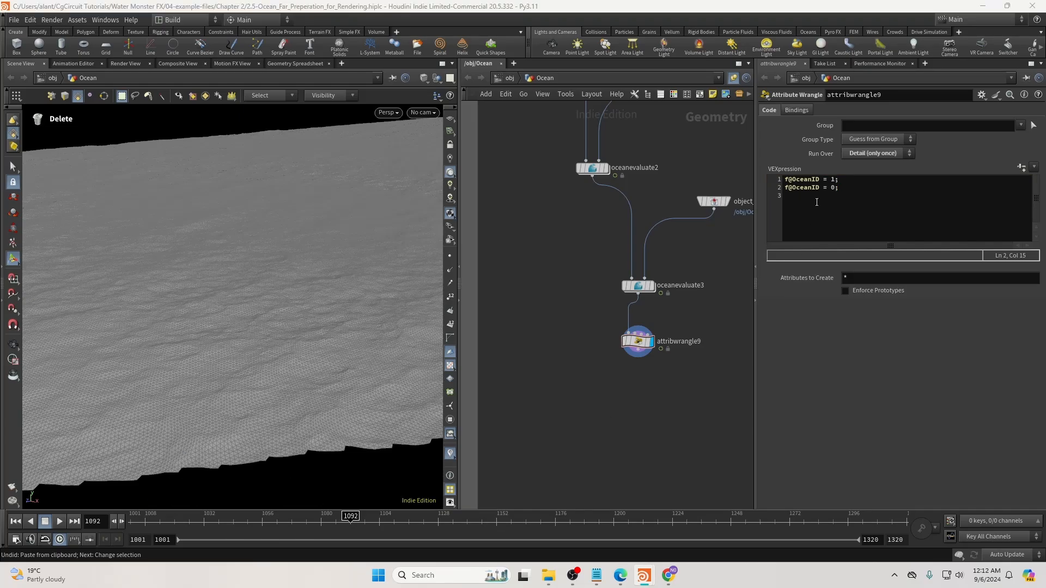
Add f@OceanFoamMask and f@OceanDetailDisplace = 1; lines to the wrangle code.
left_click(848, 197)
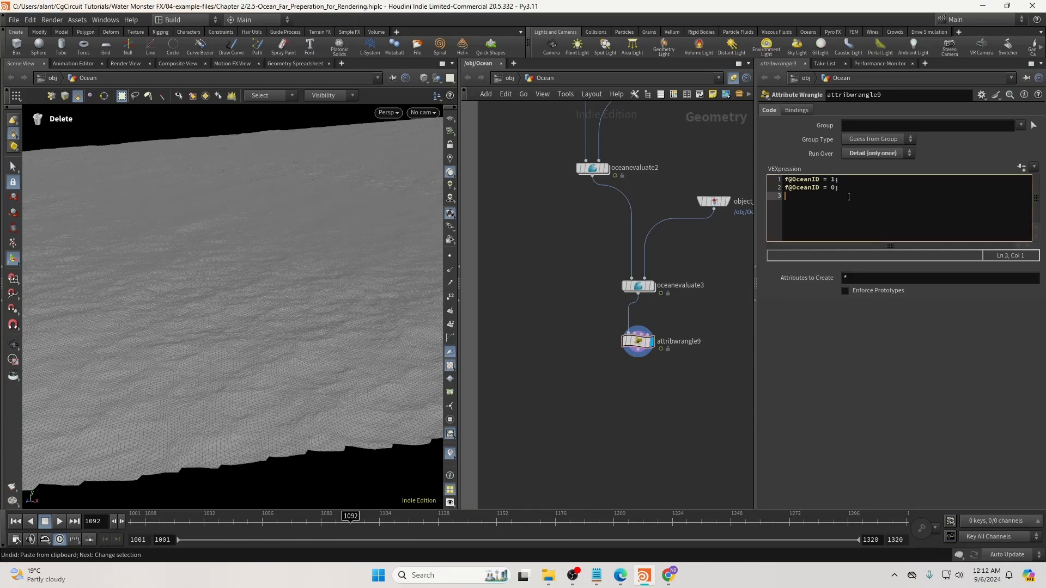
left_click_drag(594, 348, 676, 321)
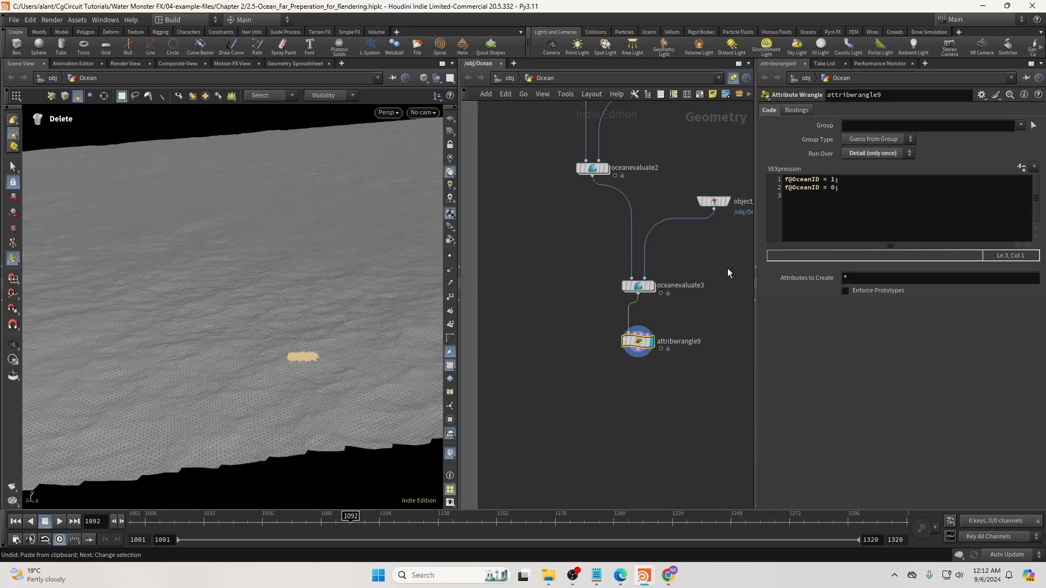
left_click(842, 202)
type("f@")
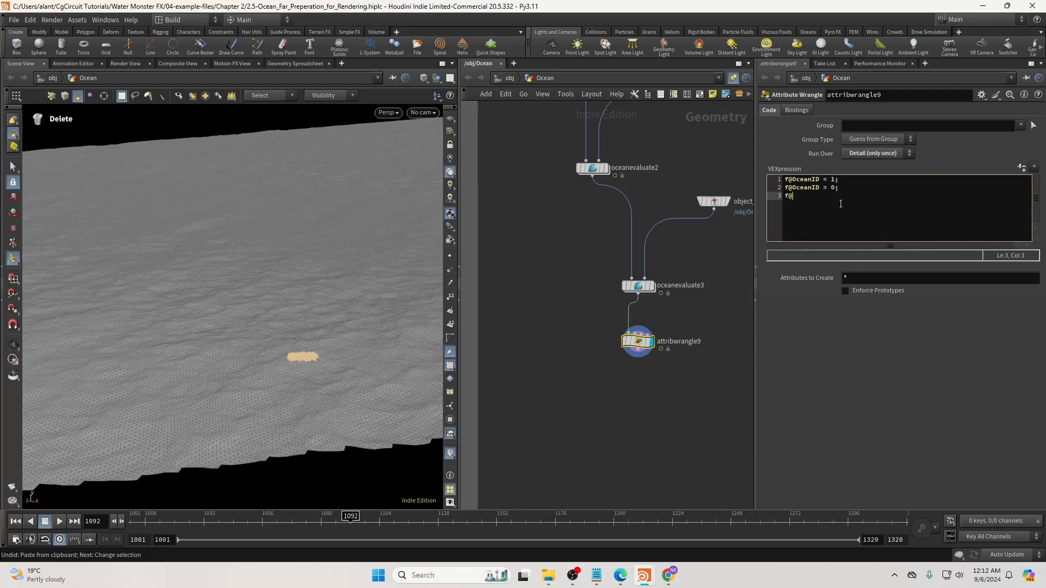
type("OceanFoamMask = 1;")
left_click(722, 427)
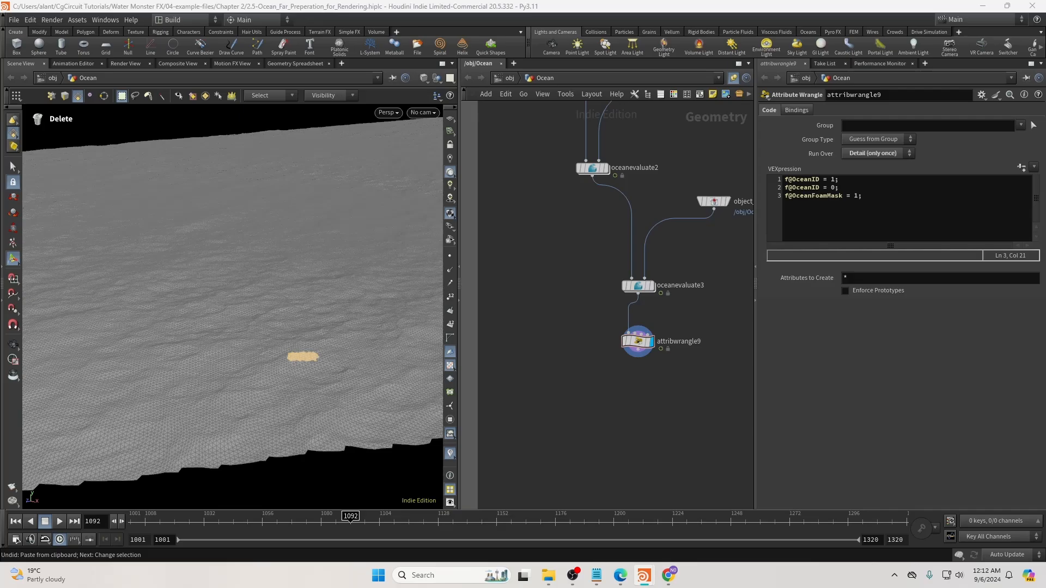
left_click(866, 194)
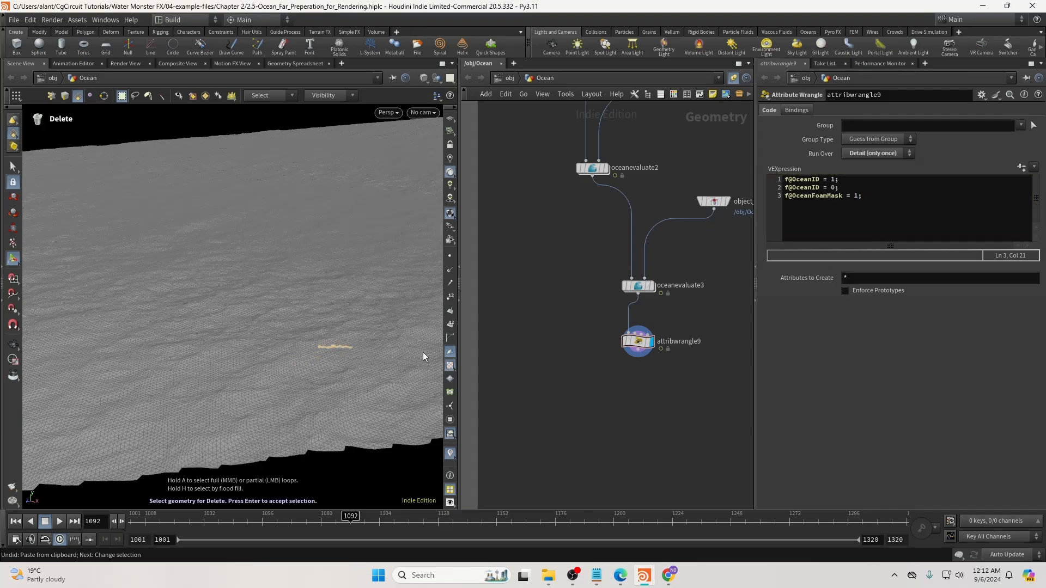
left_click(867, 196)
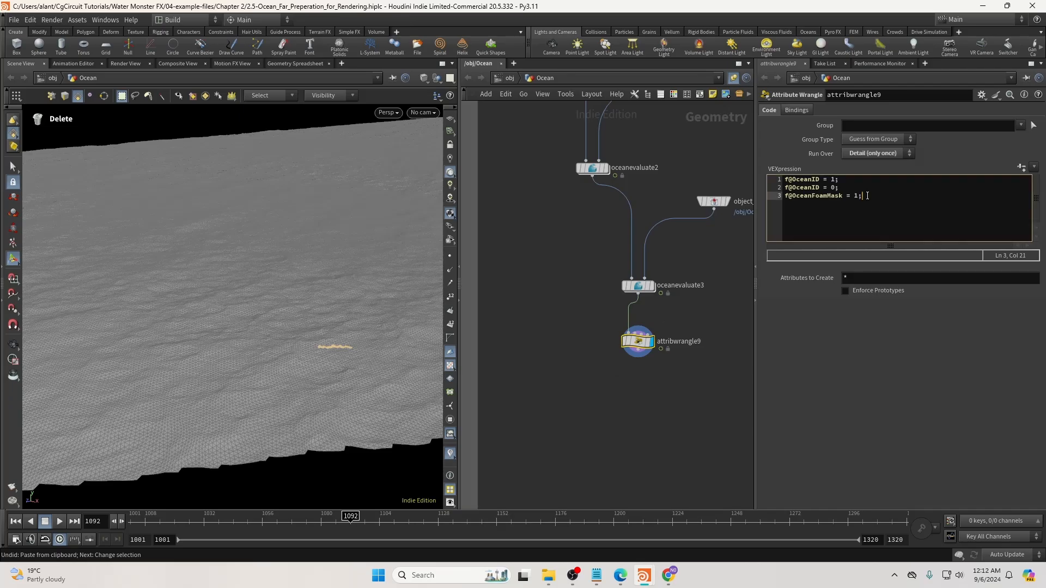
key("Return")
type("f@")
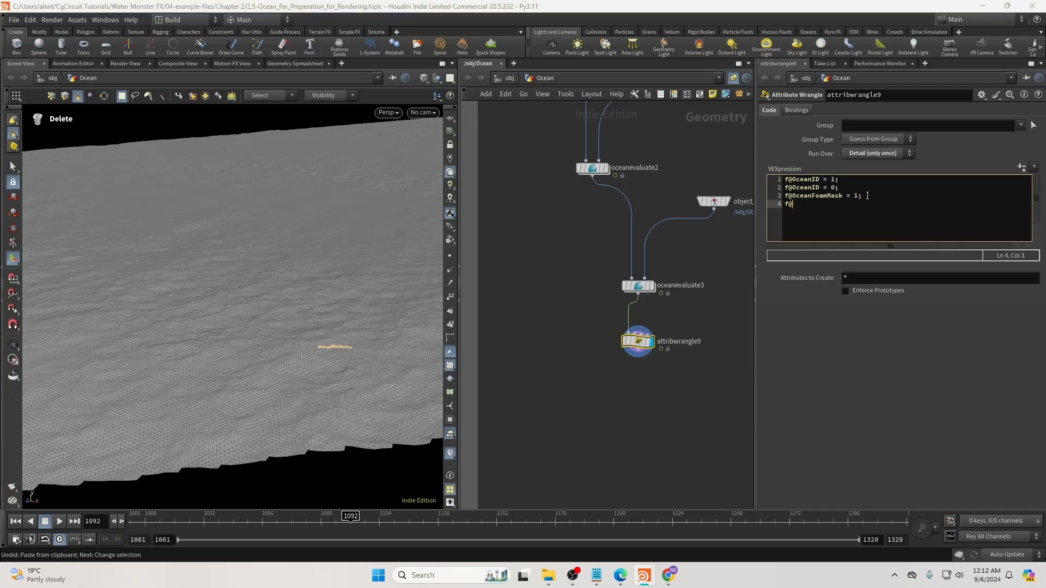
type("OceanDetailDisplace = 1;")
Check the Detail attributes in the Geometry Spreadsheet and set OceanDetailDisplace to 0.
mouse_move(361, 369)
left_mouse_down("alt")
mouse_move(478, 387)
mouse_move(348, 376)
left_mouse_up("alt")
left_click(294, 64)
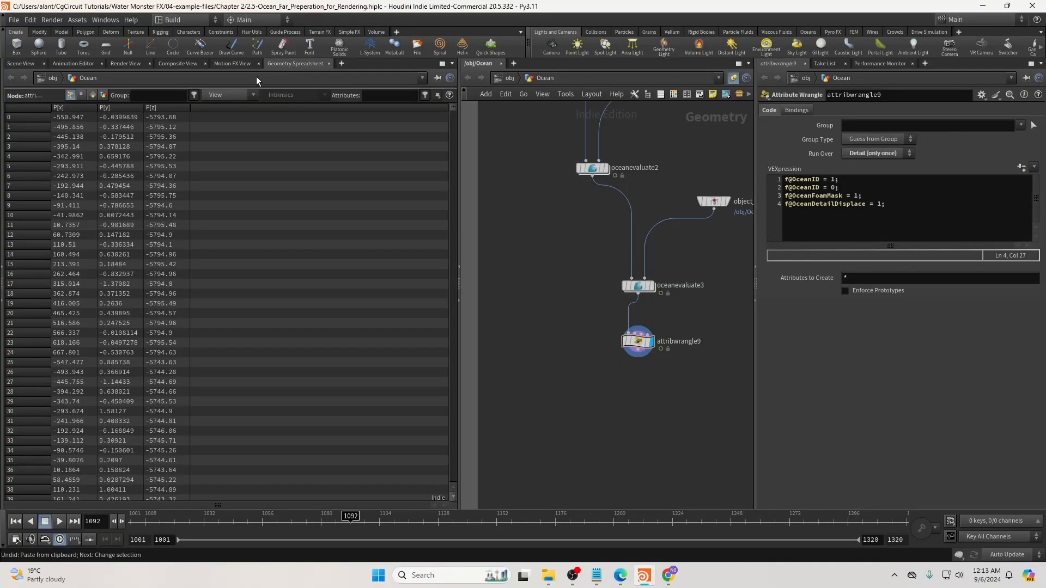
left_click(104, 95)
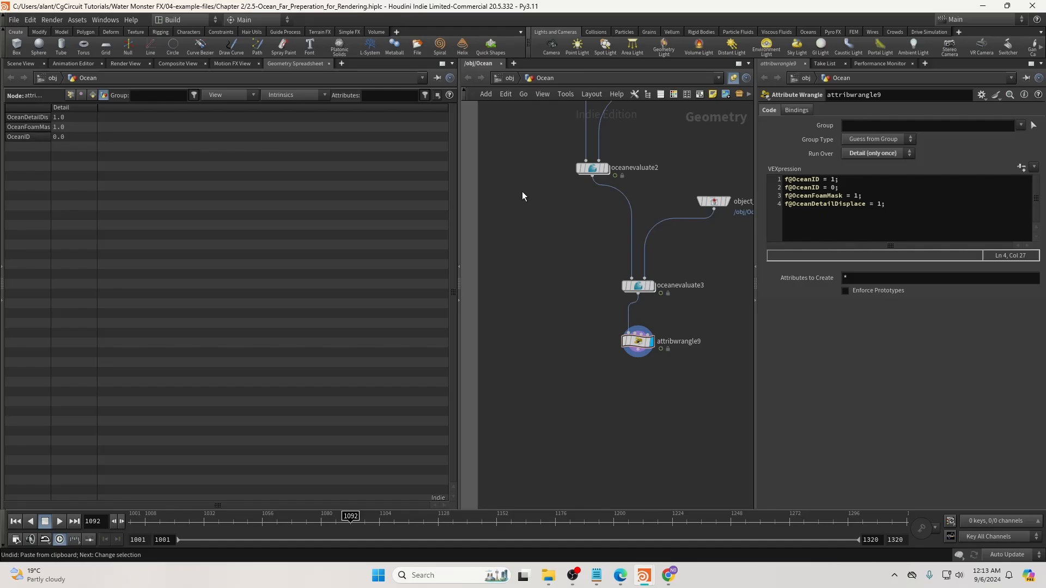
double_click(880, 204)
left_click(674, 402)
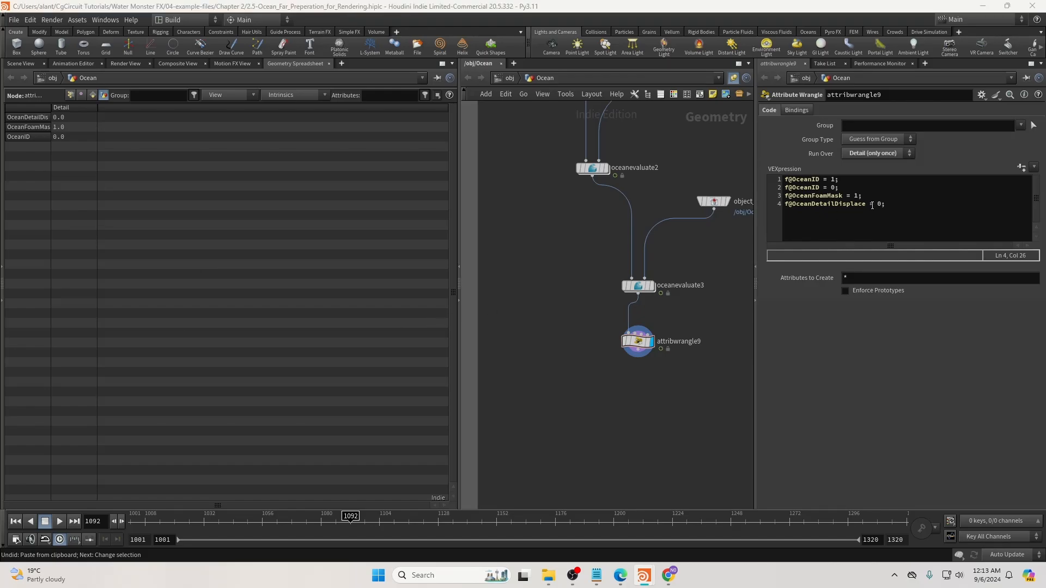
Rename the duplicate line-2 attribute to DisplaceMask = 0 and return to Scene View.
double_click(801, 188)
type("DisplaceMas")
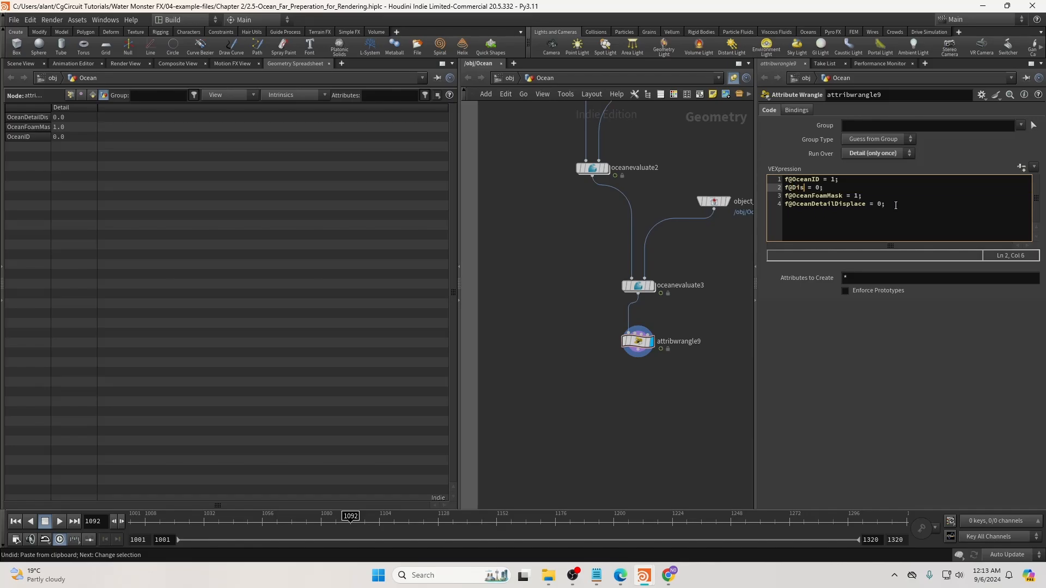
type("k")
left_click_drag(793, 188, 829, 187)
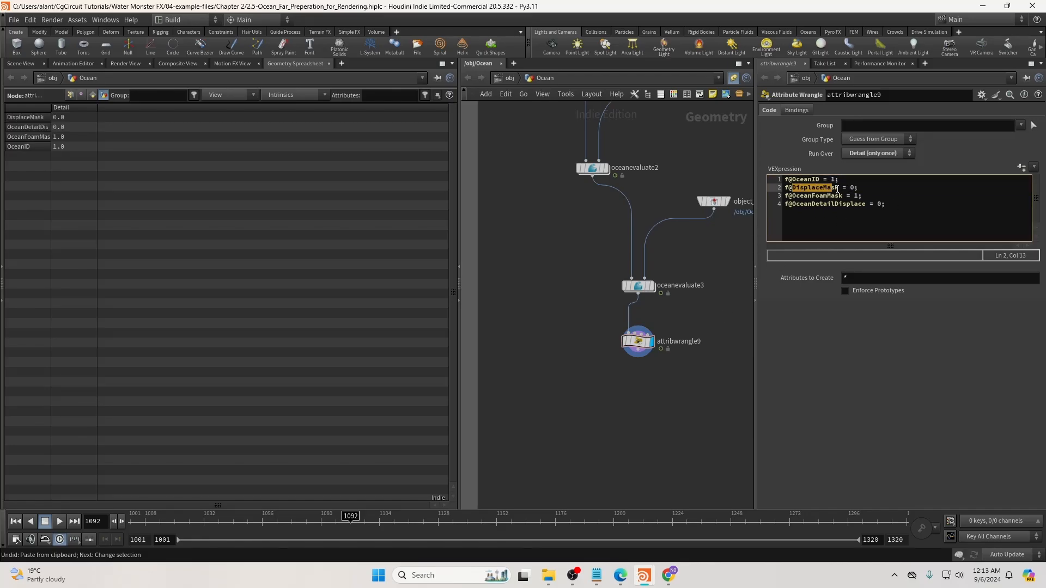
left_click(822, 196)
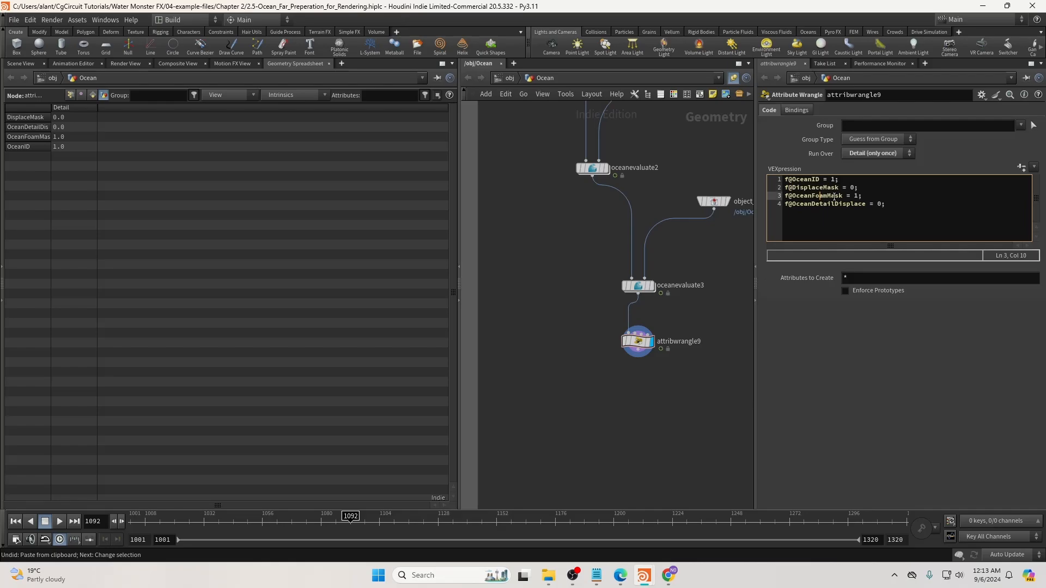
left_click(21, 64)
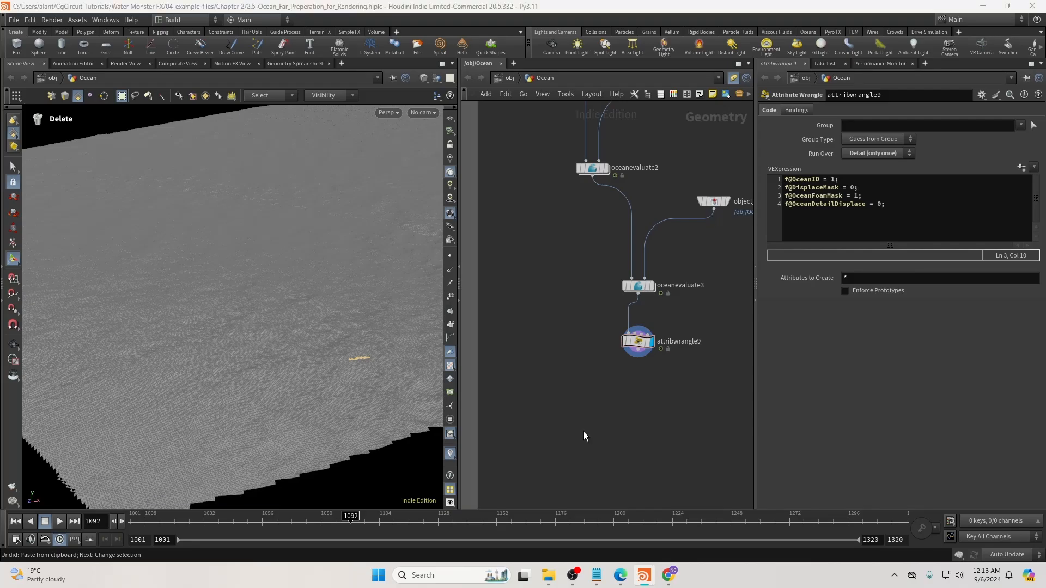
Add a displayed Null below attribwrangle9 and name it OUT_Ocean_Far.
scroll(618, 421, "down", 2)
key("Tab")
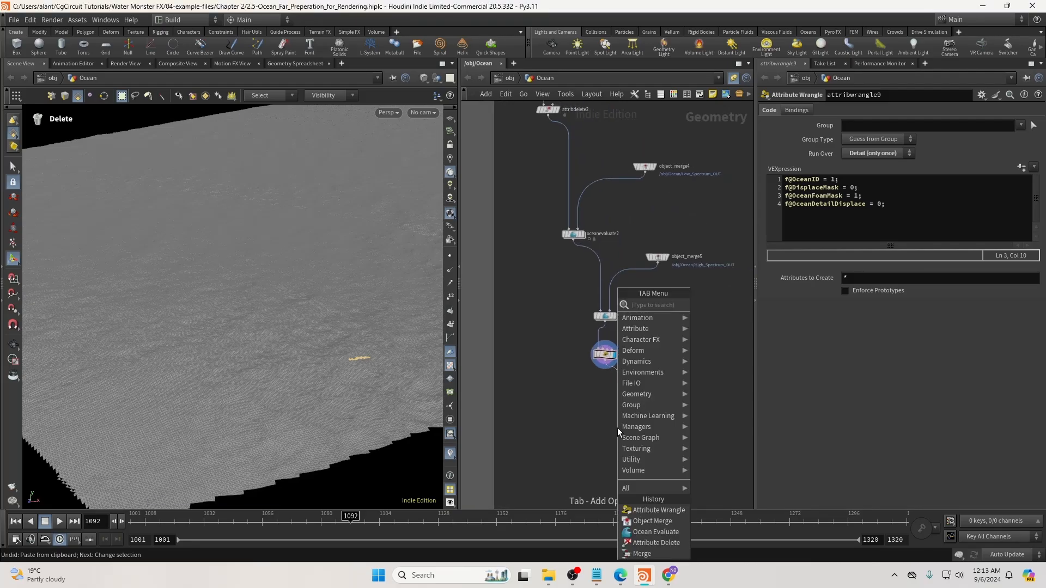
type("null")
key("Return")
left_click(618, 427)
left_click_drag(619, 426, 606, 422)
left_click(610, 418)
left_click(622, 424)
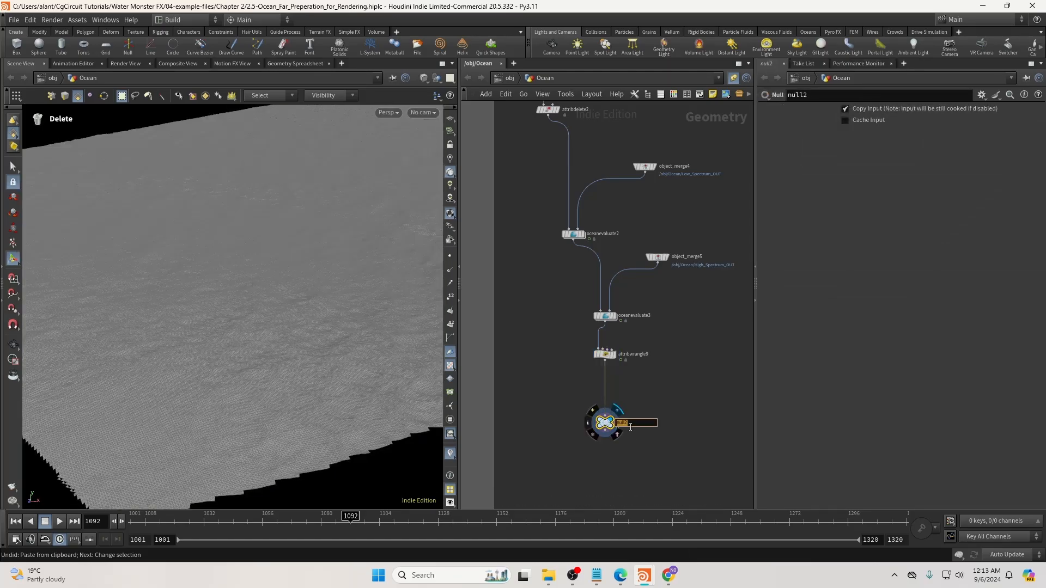
type("Ou")
type("T_Ocean_Far")
key("Return")
Toggle the node colour palette, review oceanevaluate3's parameters, then select OUT_Ocean_Far.
key("c")
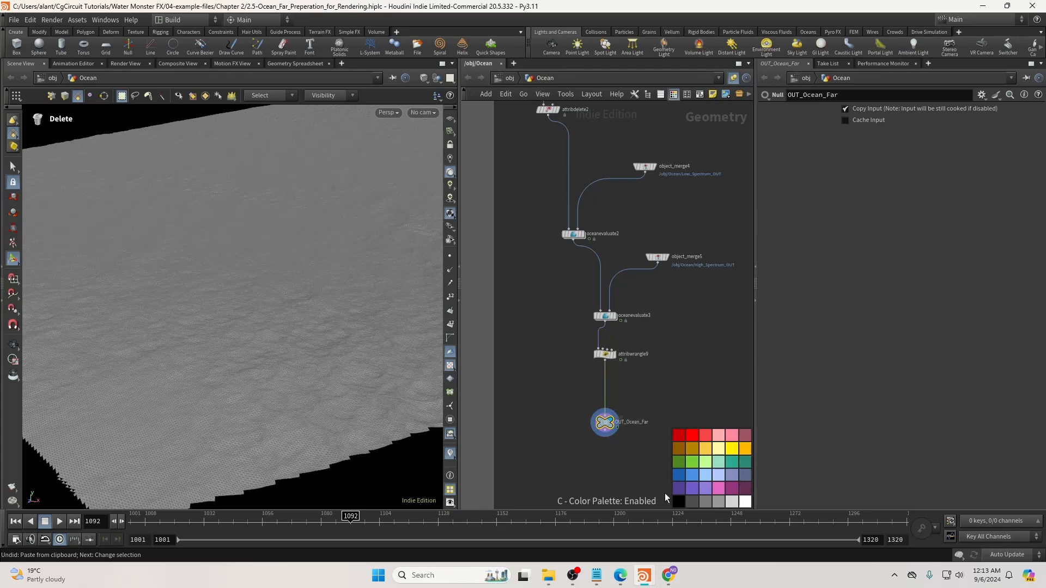
scroll(634, 458, "down", 5)
key("c")
scroll(630, 457, "up", 4)
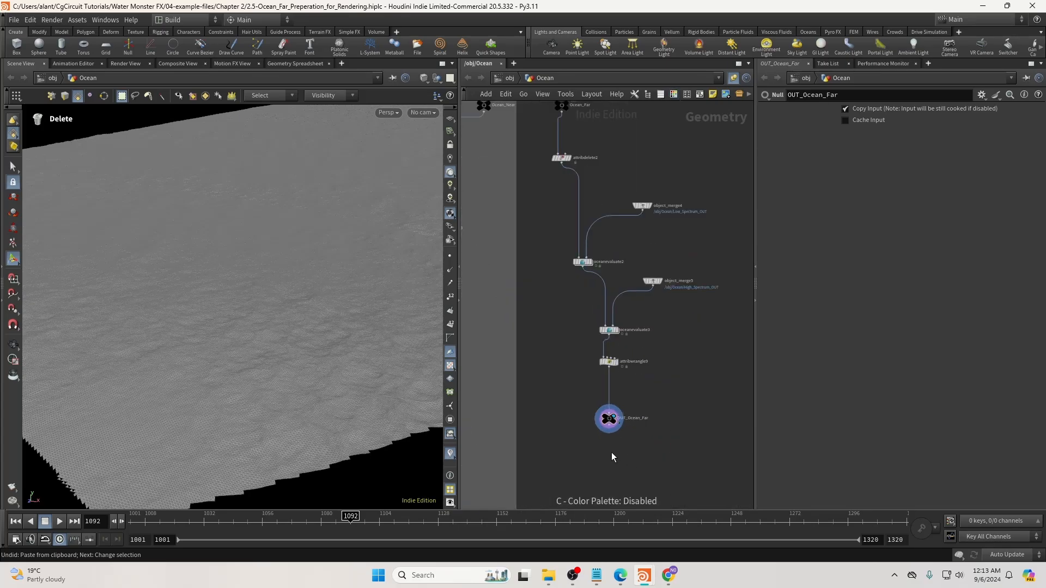
scroll(621, 445, "down", 3)
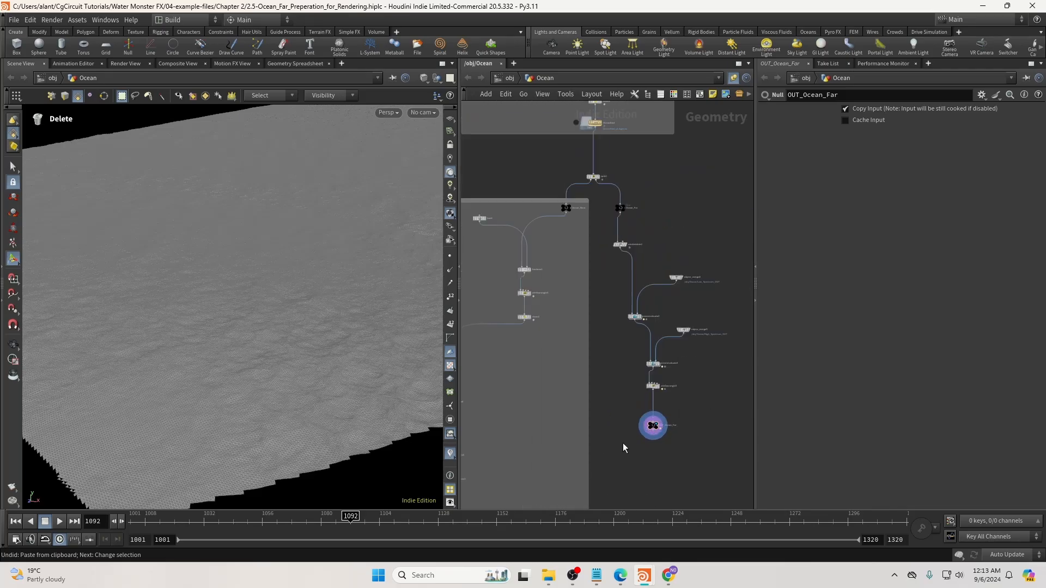
scroll(622, 430, "up", 1)
left_click(647, 384)
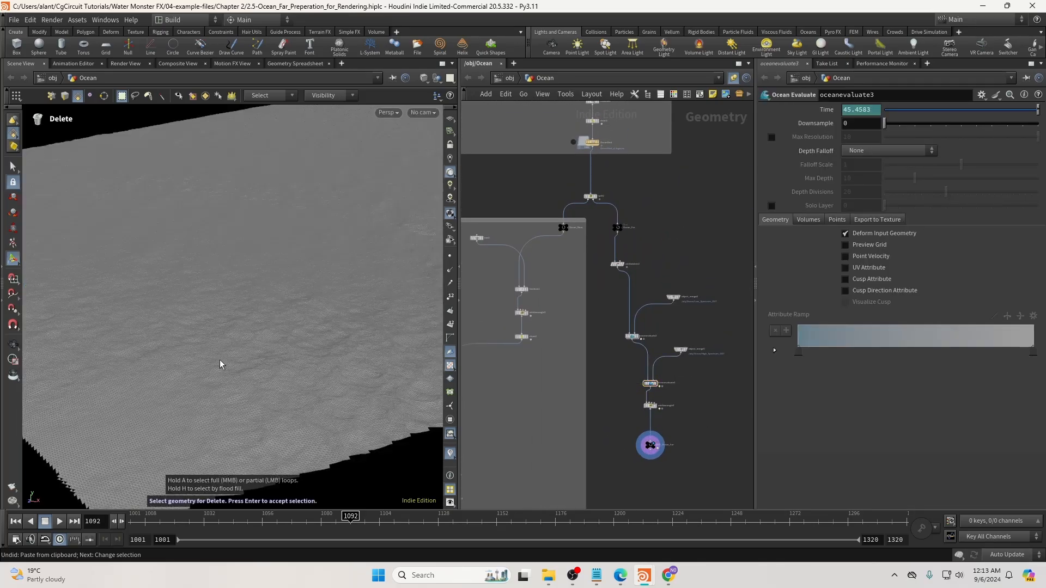
mouse_move(262, 367)
left_mouse_down("alt")
mouse_move(291, 345)
mouse_move(250, 357)
left_mouse_up("alt")
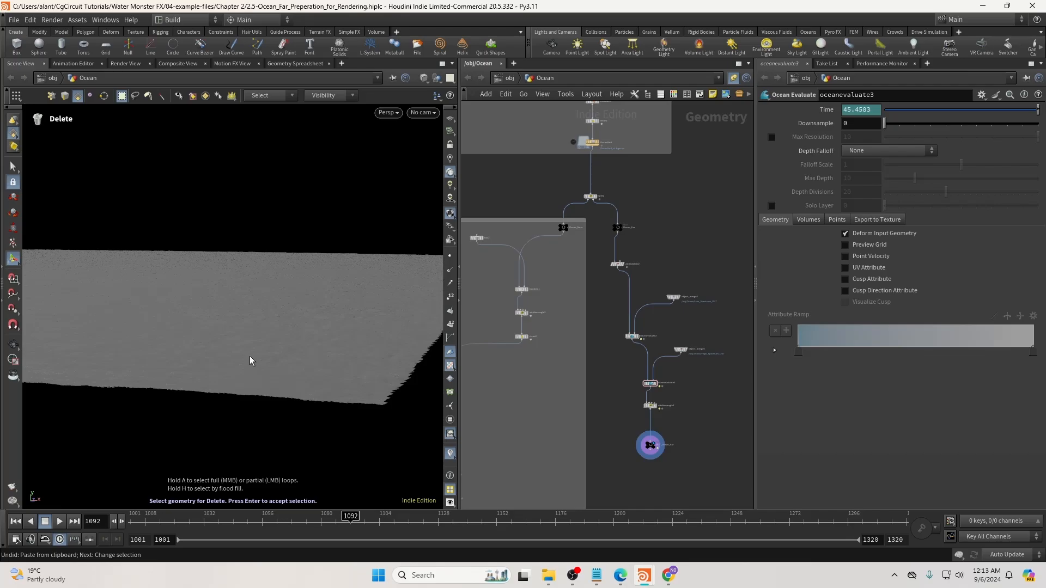
left_click(650, 445)
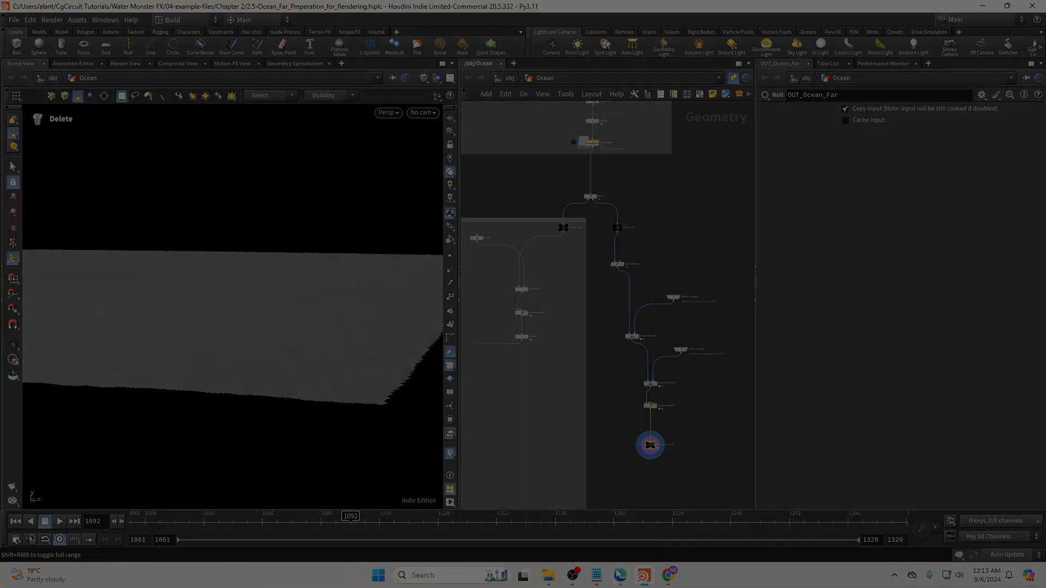
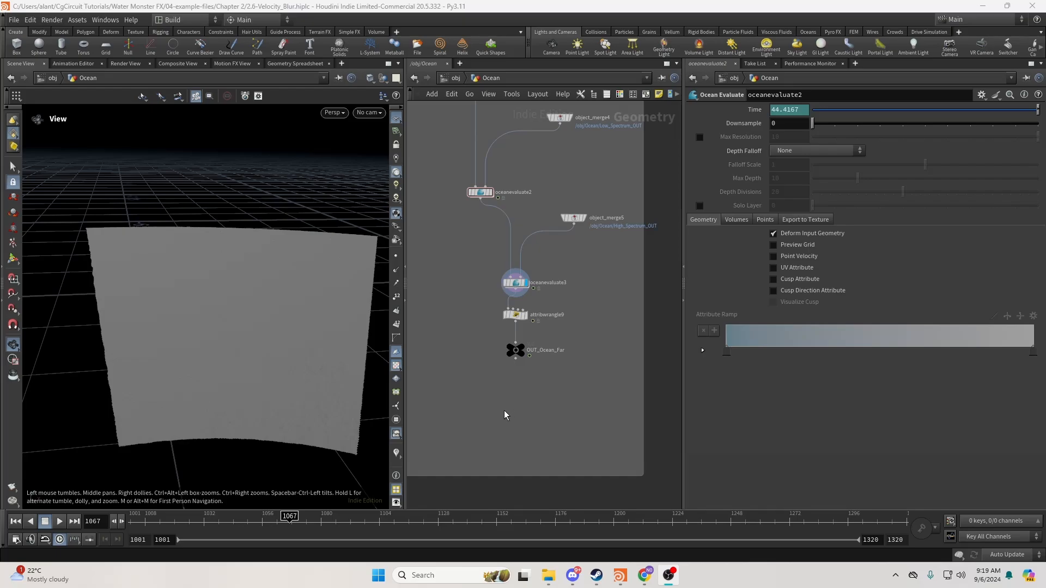
Enable Point Velocity on oceanevaluate2 and show its velocities as viewport markers.
middle_click_drag(476, 315, 482, 332)
left_click(490, 210)
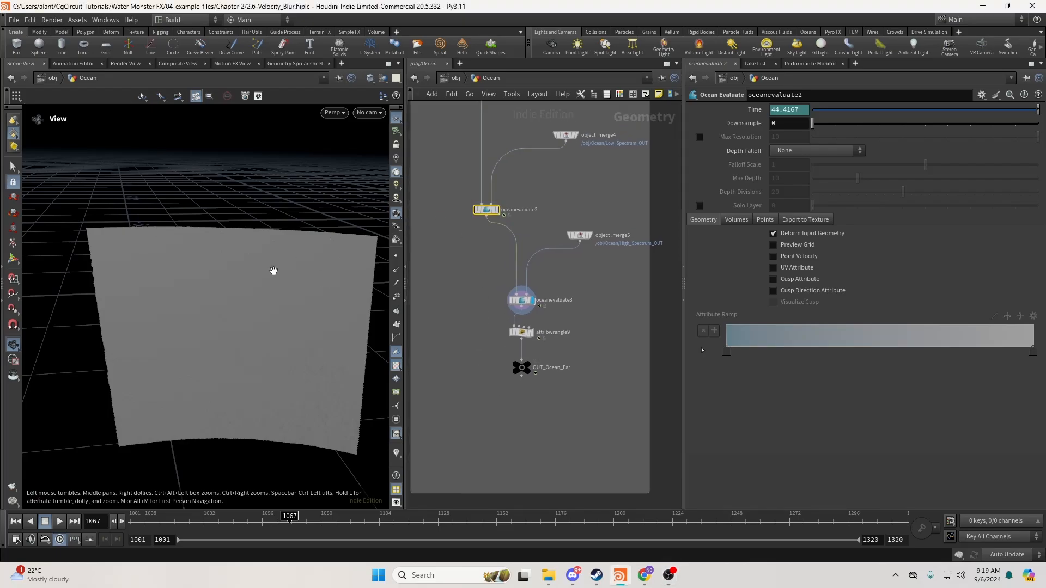
left_click_drag(270, 267, 272, 262)
left_click(774, 256)
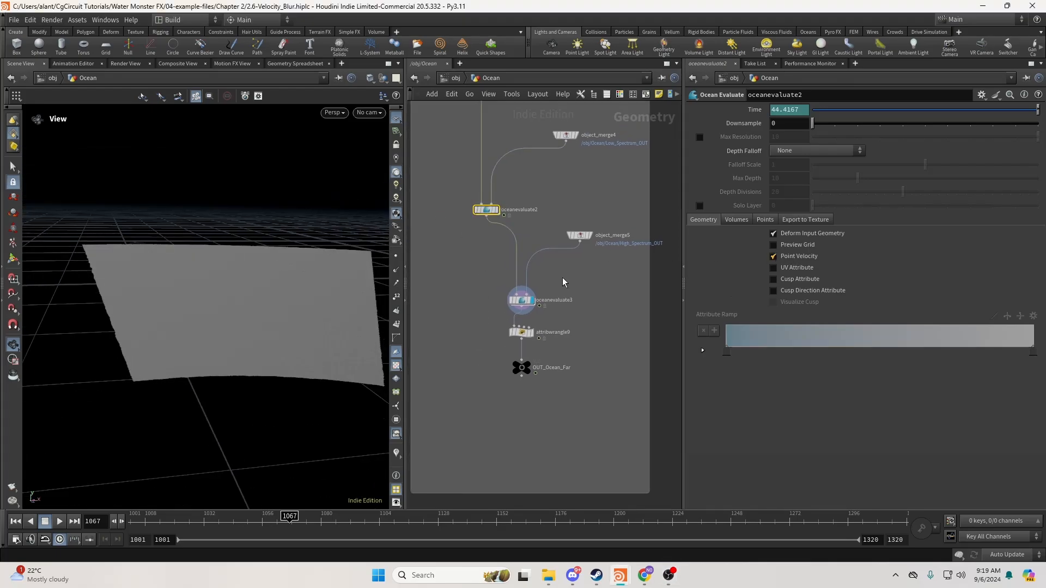
left_click(396, 453)
left_click_drag(283, 334, 272, 334)
Move attribwrangle9 and OUT_Ocean_Far lower in the network to make room.
left_click(522, 300)
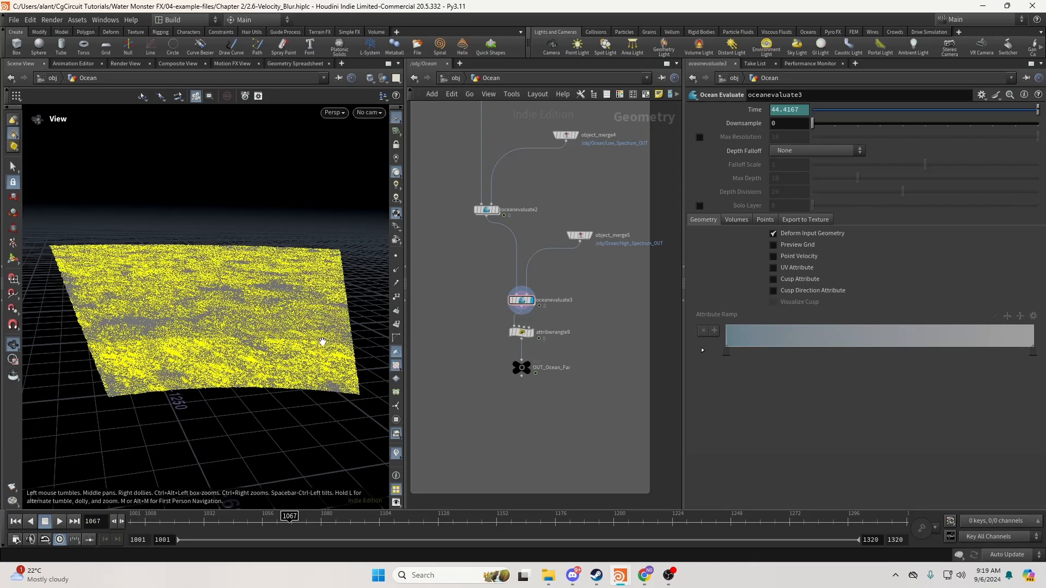
left_click_drag(508, 327, 525, 436)
left_click(558, 367)
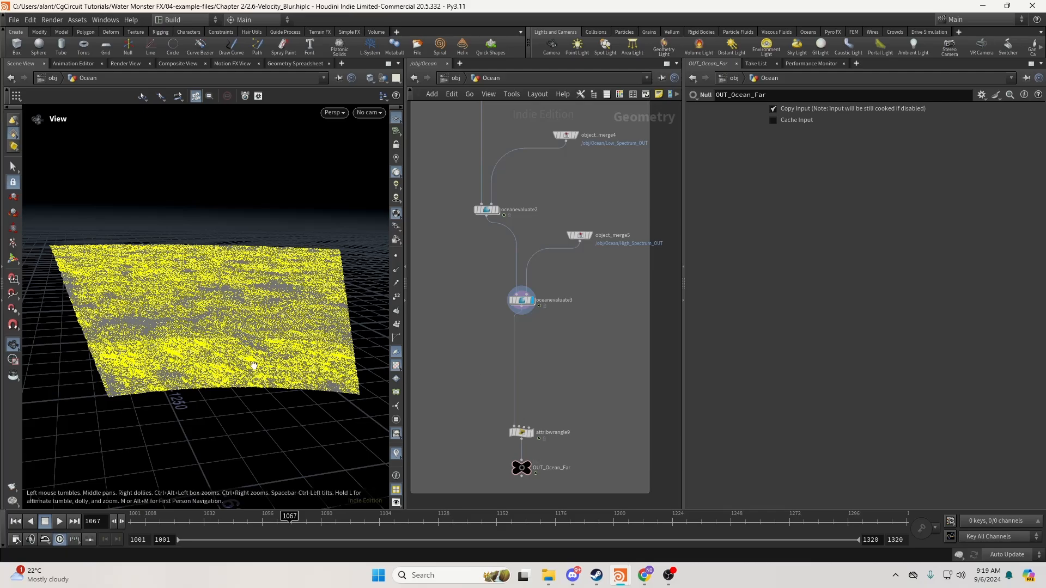
left_click_drag(253, 366, 248, 365)
left_click_drag(173, 355, 192, 349)
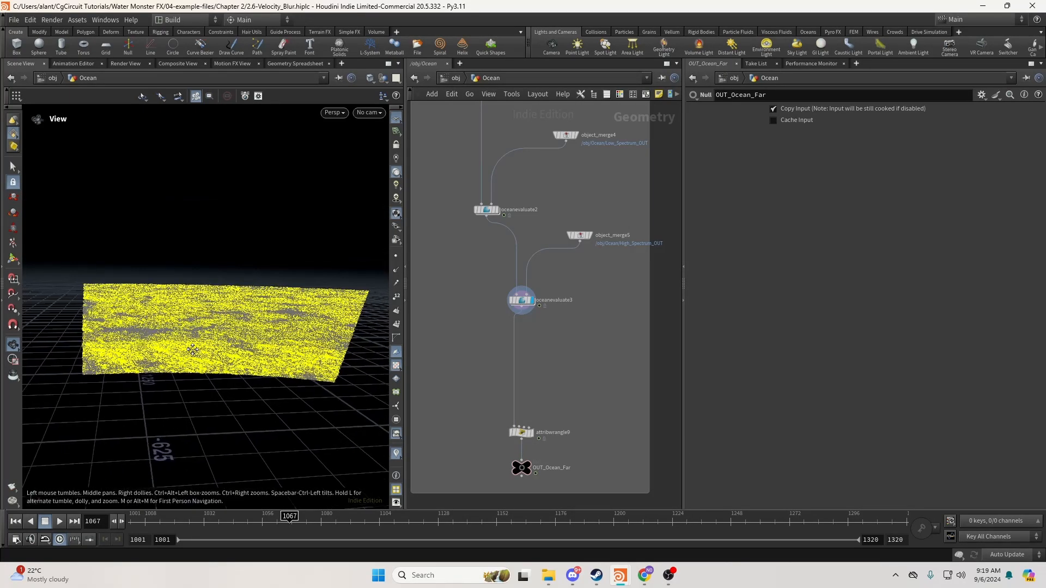
middle_click_drag(192, 350, 186, 348)
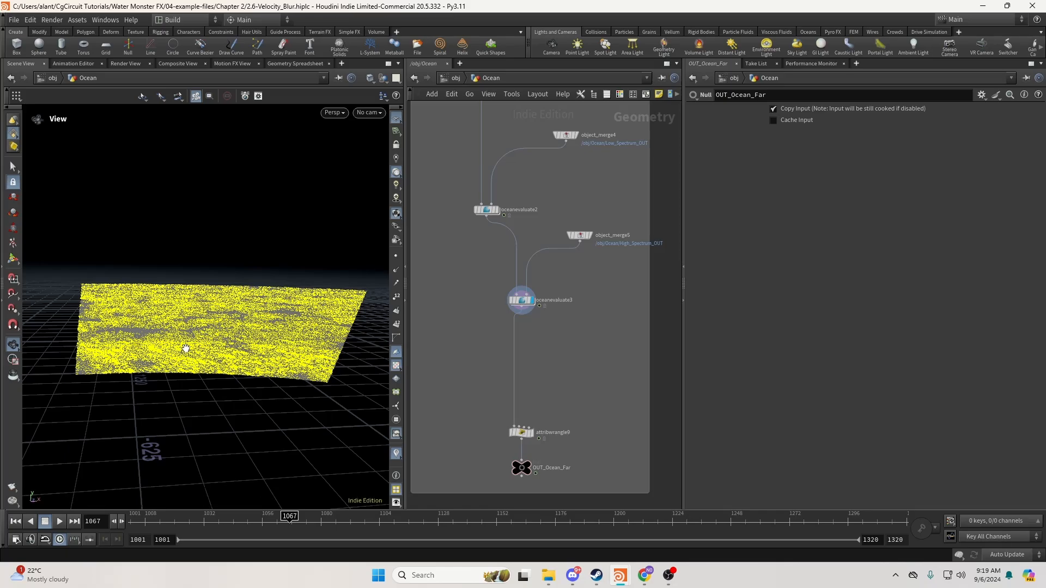
Add an Attribute Wrangle, attribwrangle10, branching off oceanevaluate3.
middle_click_drag(553, 342, 528, 315)
key("Tab")
type("wra")
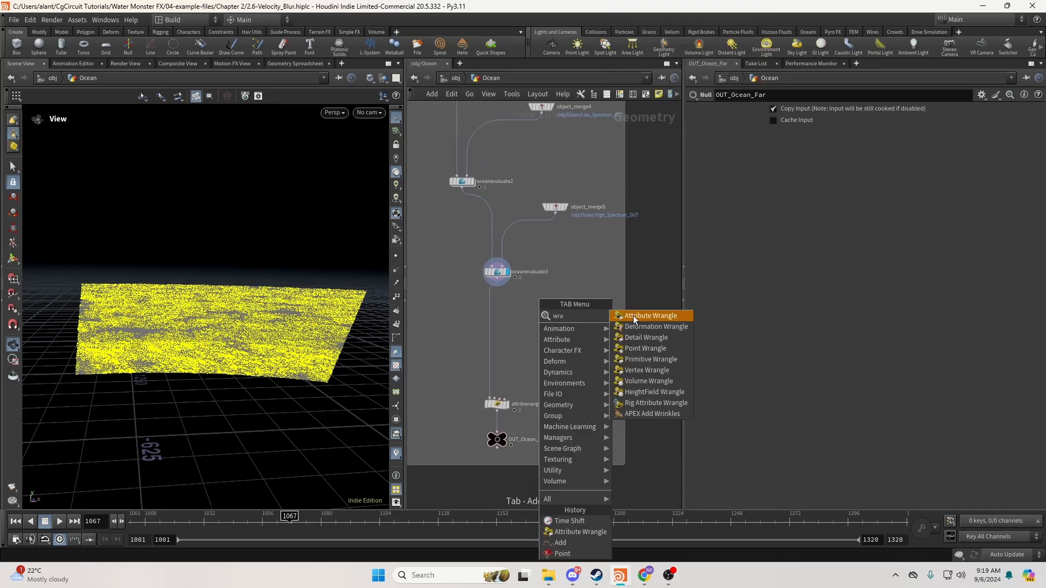
left_click(633, 316)
left_click(552, 319)
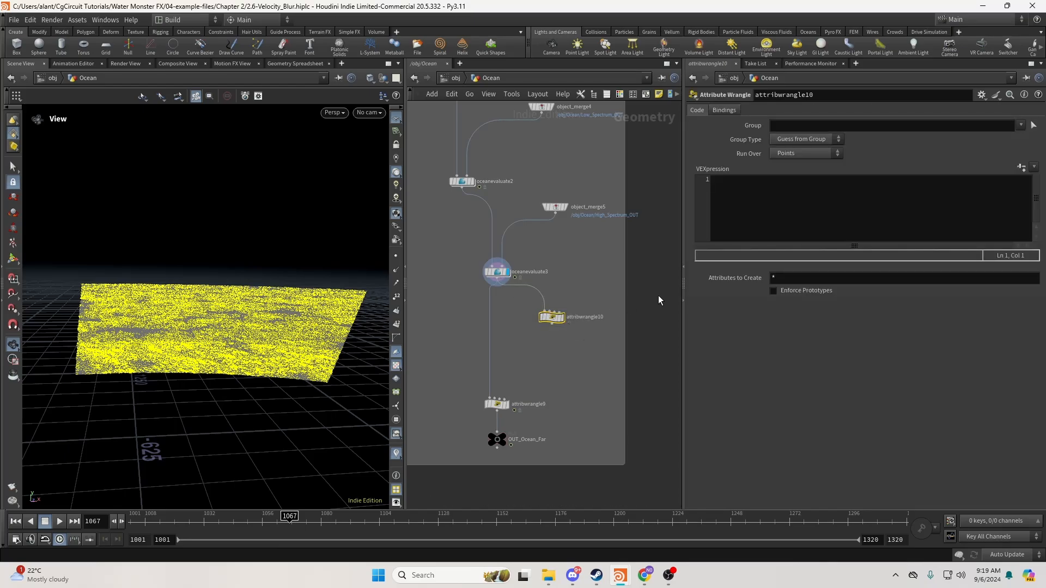
Give attribwrangle10 the code @P = toNDC("/obj/RenderCam", @P); and display it.
left_click(732, 213)
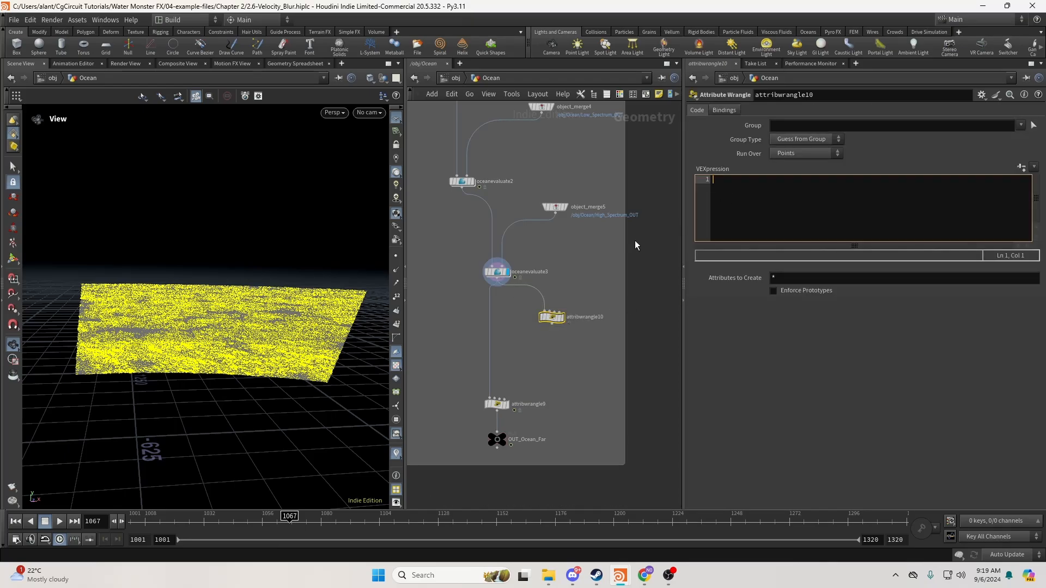
left_click_drag(225, 303, 203, 319)
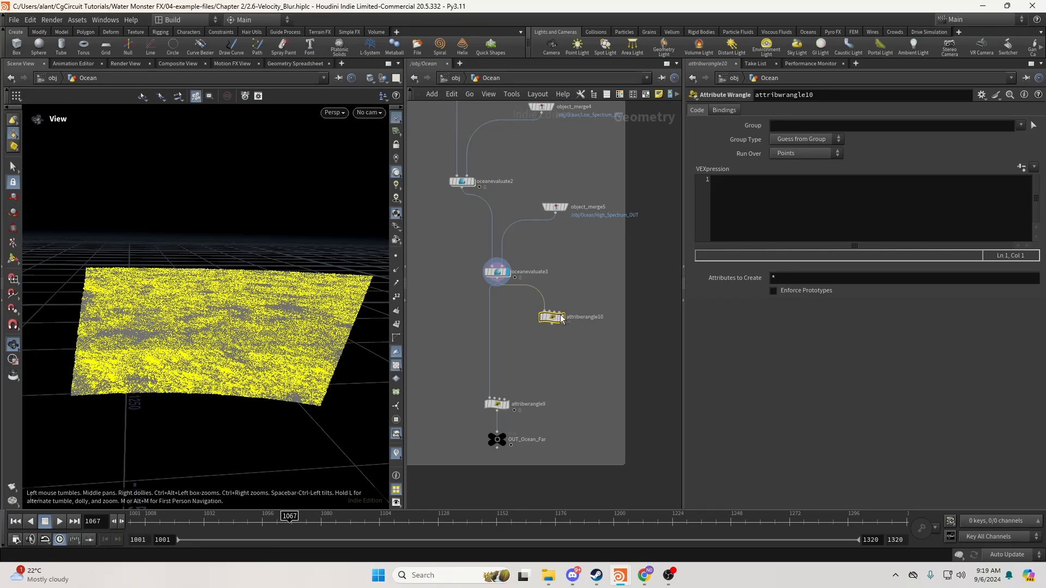
left_click(735, 191)
type("@")
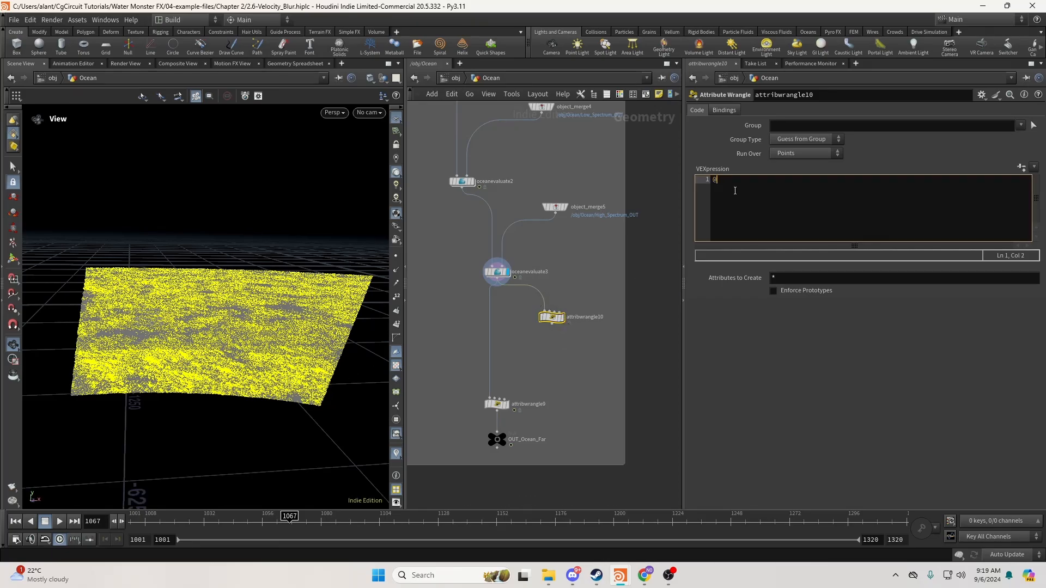
type("P = toNDC(")
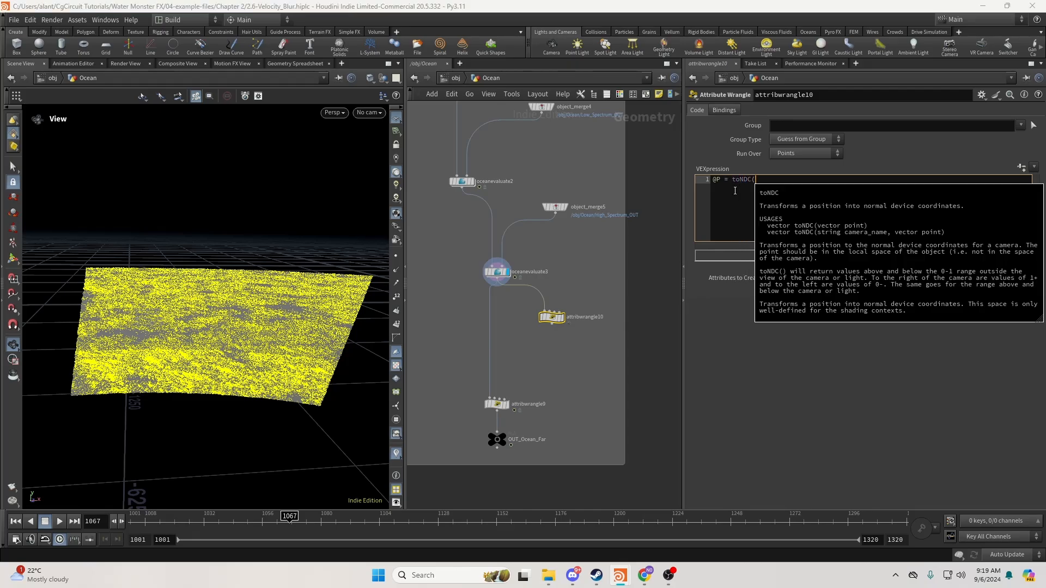
type("\"")
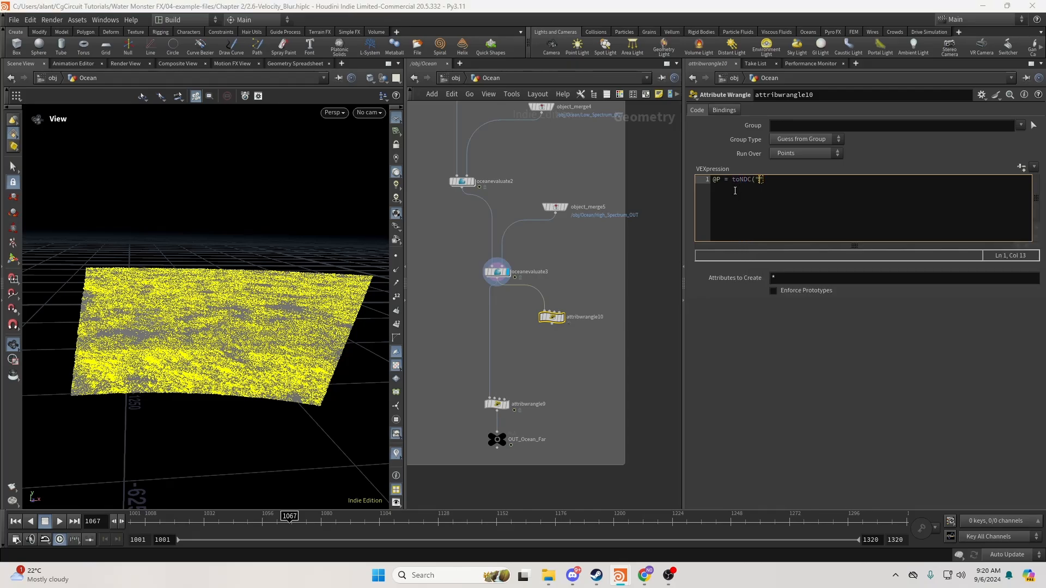
type("/obj/RenderCam\", @P)")
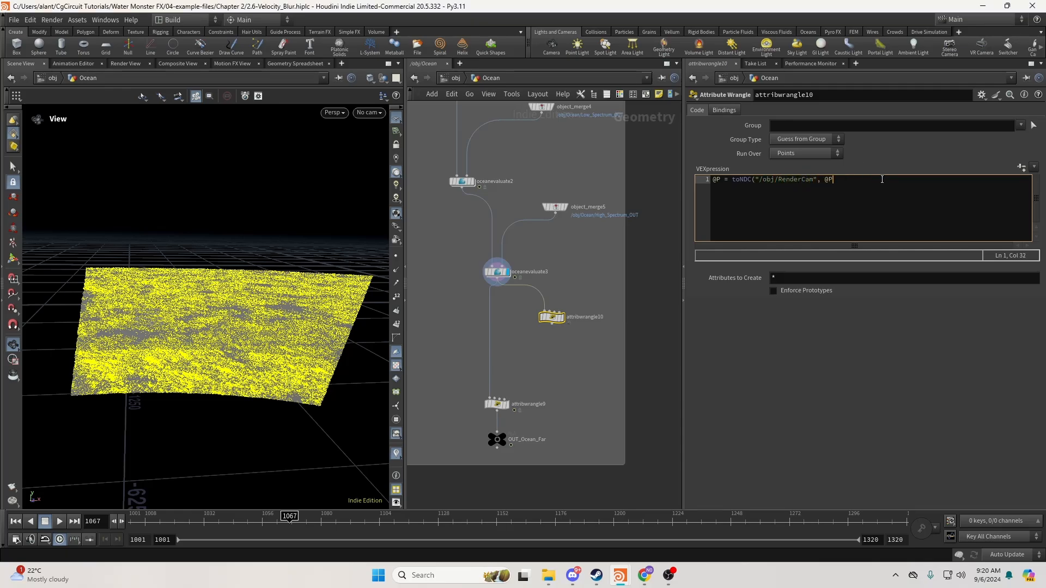
key("BackSpace")
type(";")
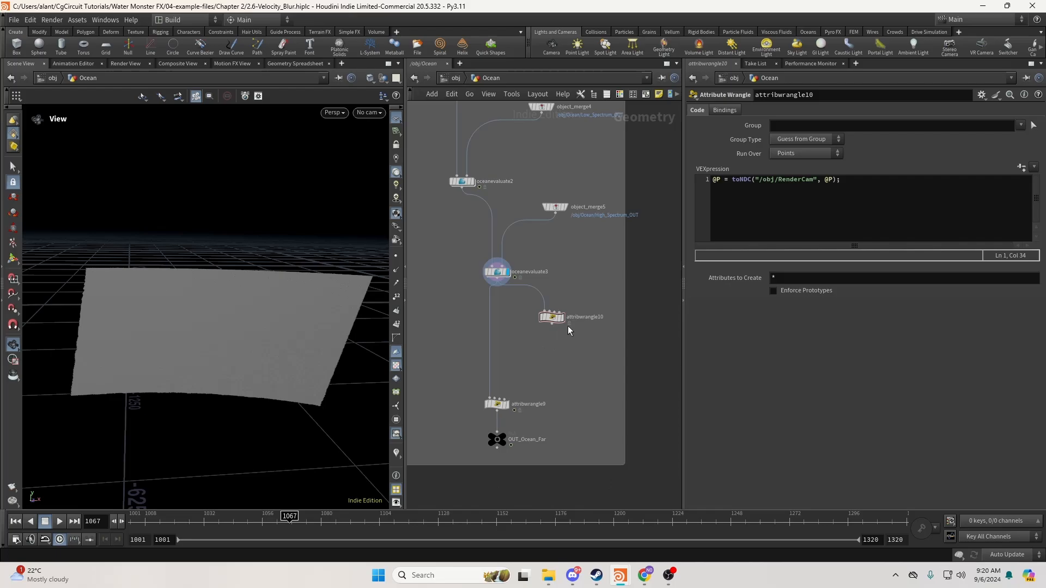
left_click(563, 317)
Shift attribwrangle10 right and move attribwrangle9 and OUT_Ocean_Far further down.
middle_click_drag(555, 342, 574, 316)
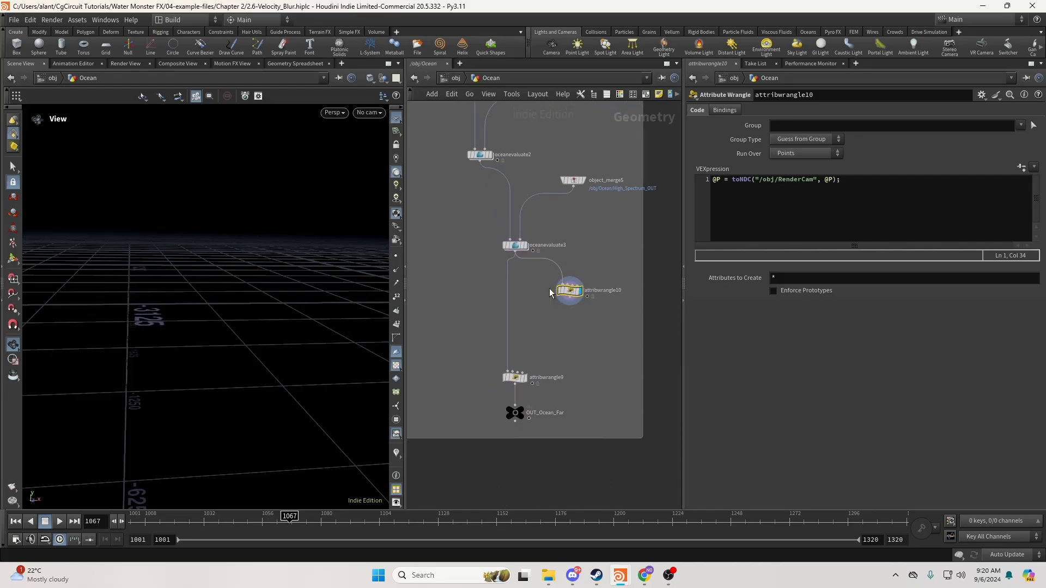
left_click_drag(572, 292, 594, 290)
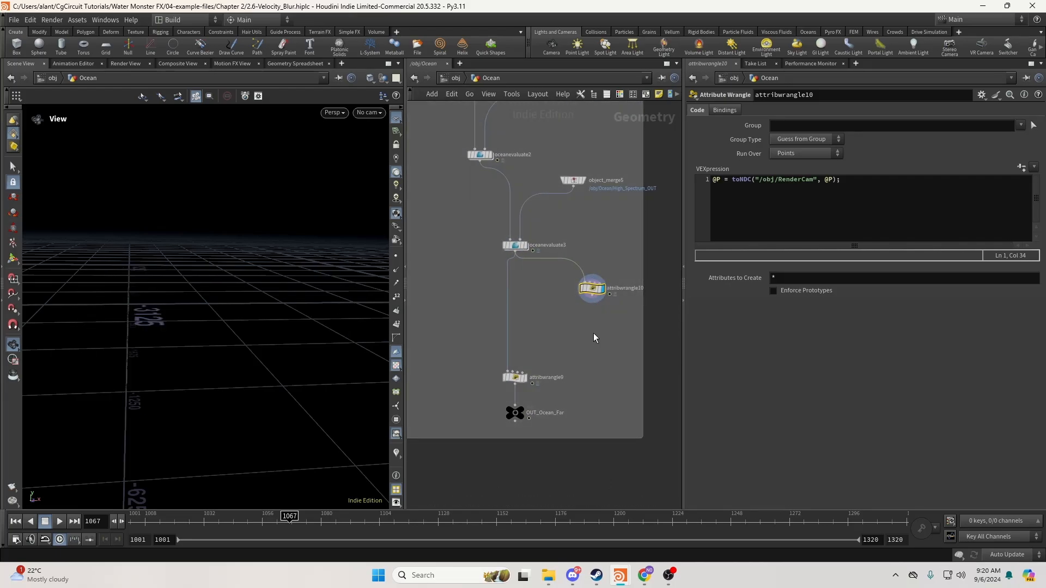
left_click_drag(476, 371, 532, 434)
left_click_drag(514, 377, 514, 408)
key("Tab")
Add a Time Shift node, timeshift4, wired from attribwrangle10's output.
type("times")
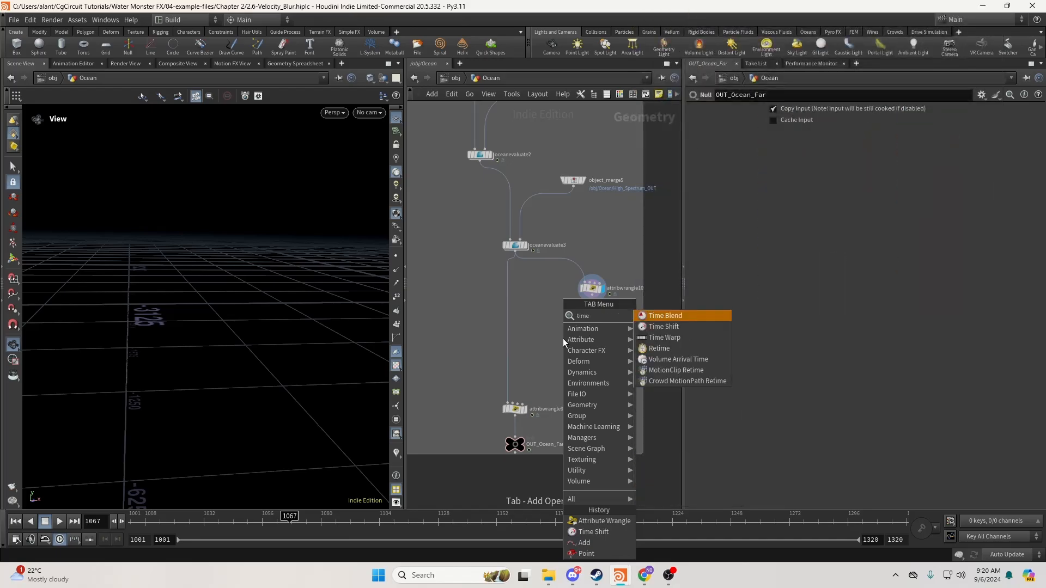
key("Return")
left_click(555, 335)
scroll(561, 326, "up", 5)
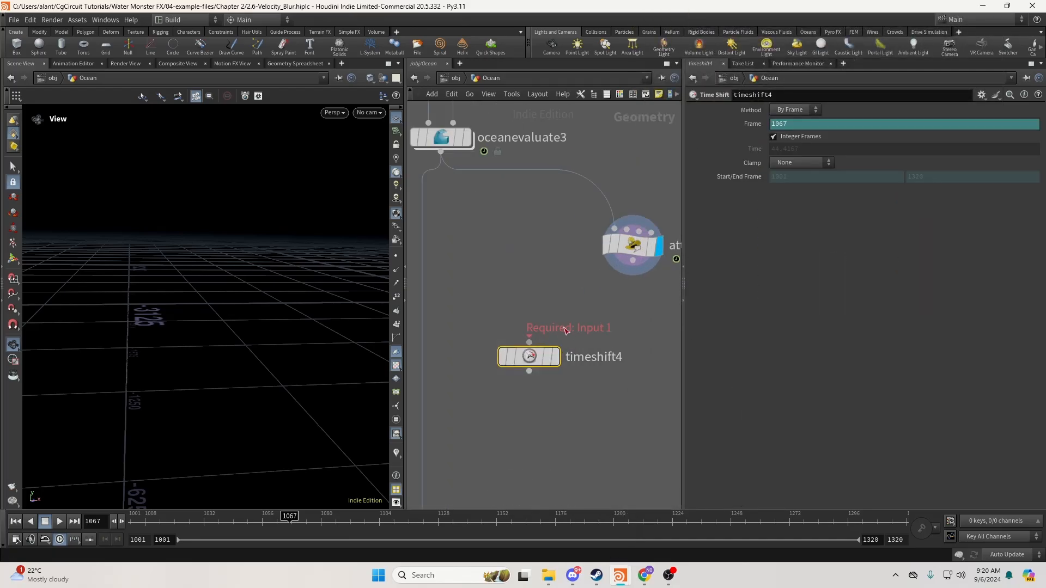
scroll(572, 327, "down", 5)
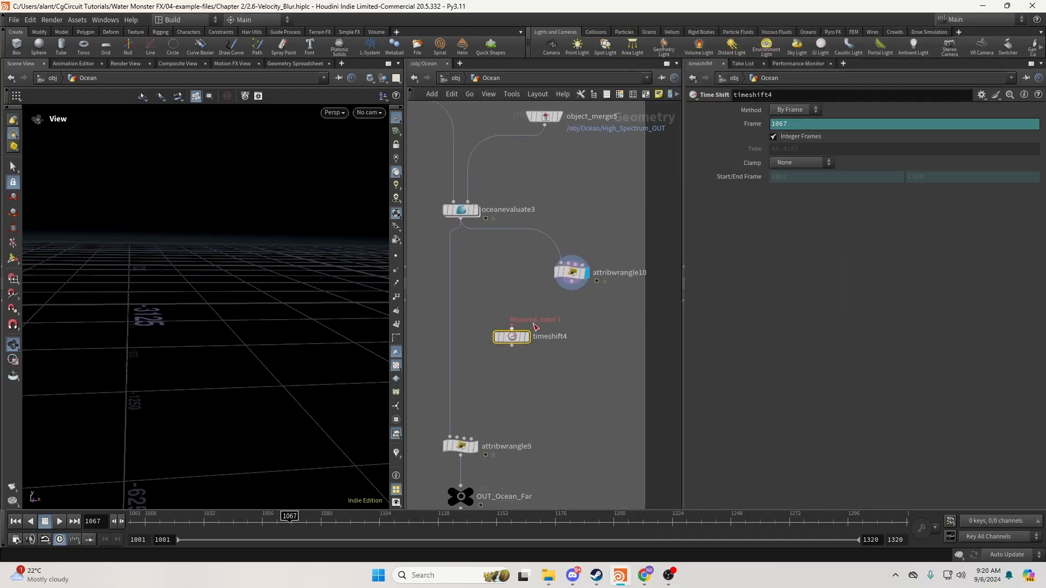
left_click_drag(513, 337, 504, 336)
left_click(503, 327)
left_click(575, 294)
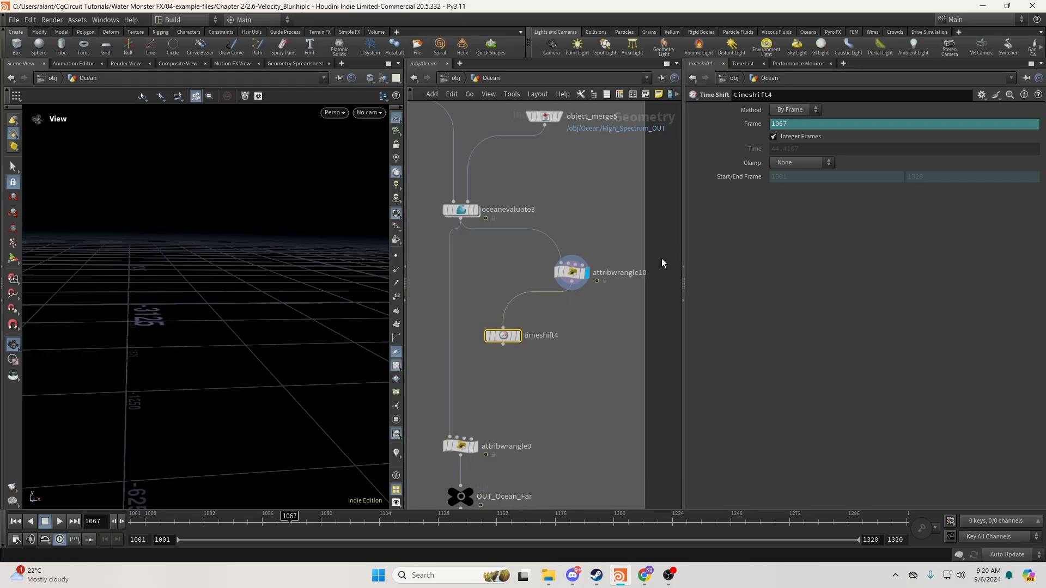
Offset timeshift4's Frame by a quarter frame and turn off integer frames.
left_click(801, 125)
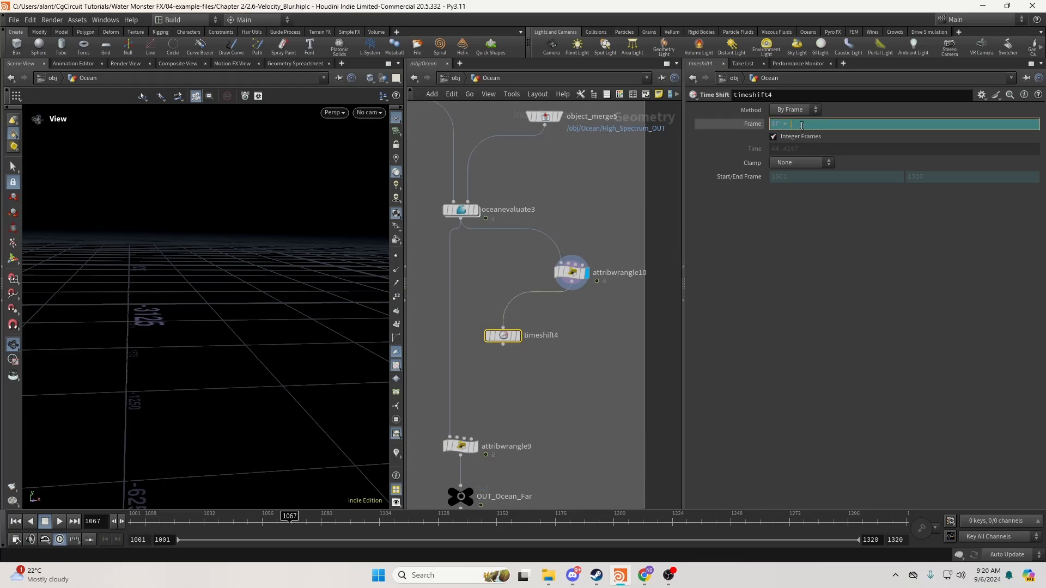
type("+ 0.25")
mouse_move(518, 340)
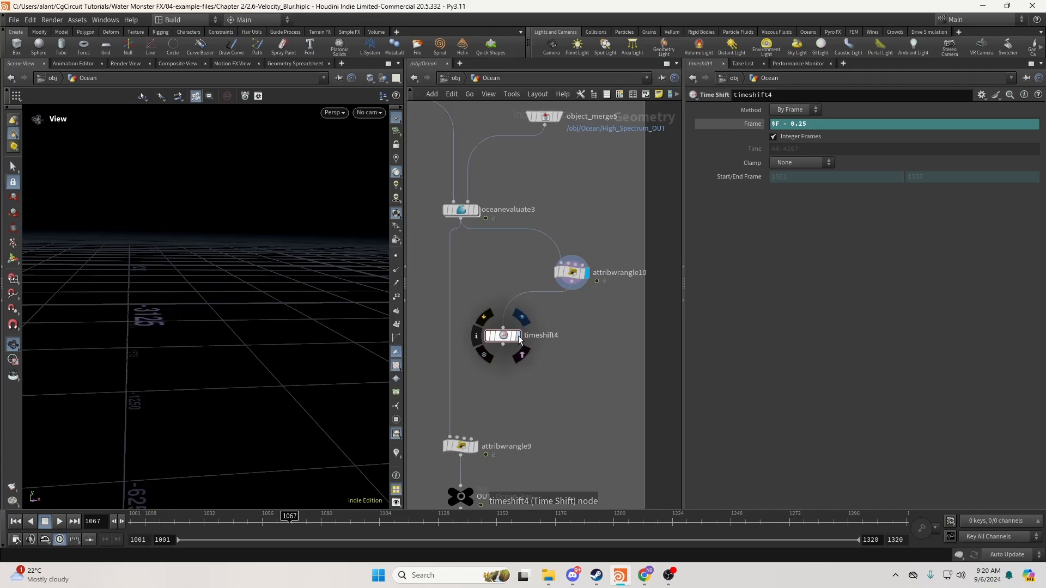
left_click(774, 136)
Paste a copy as timeshift5 from attribwrangle10, flipping its quarter-frame offset.
middle_click_drag(573, 338, 526, 327)
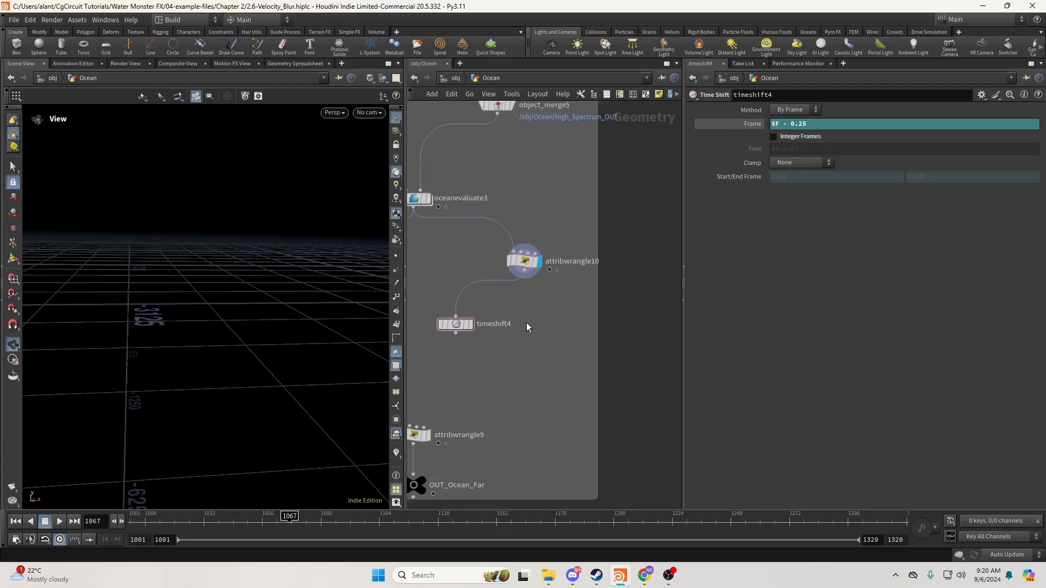
key("ctrl+c")
key("ctrl+v")
left_click(596, 326)
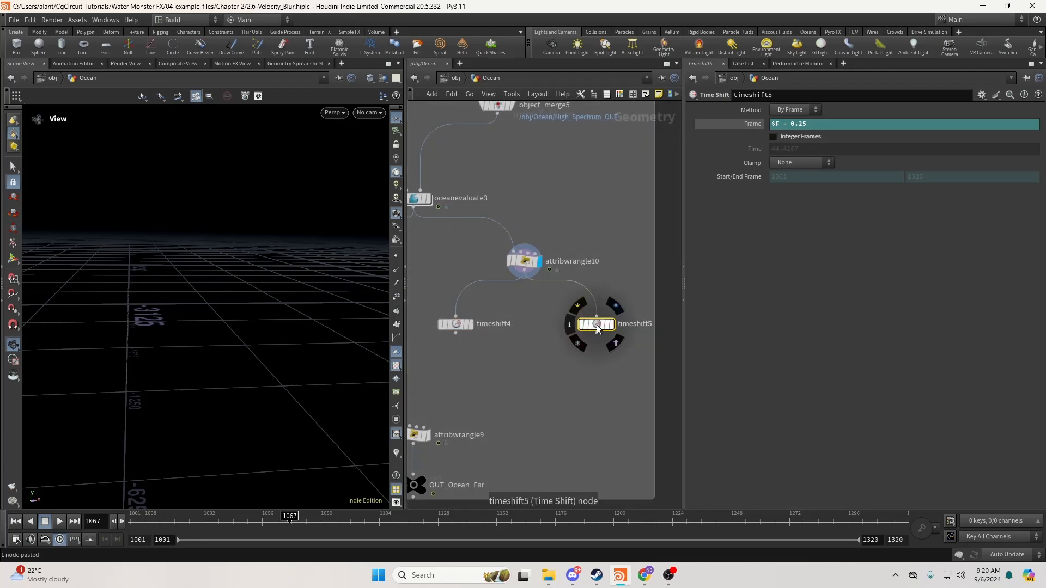
left_click(787, 125)
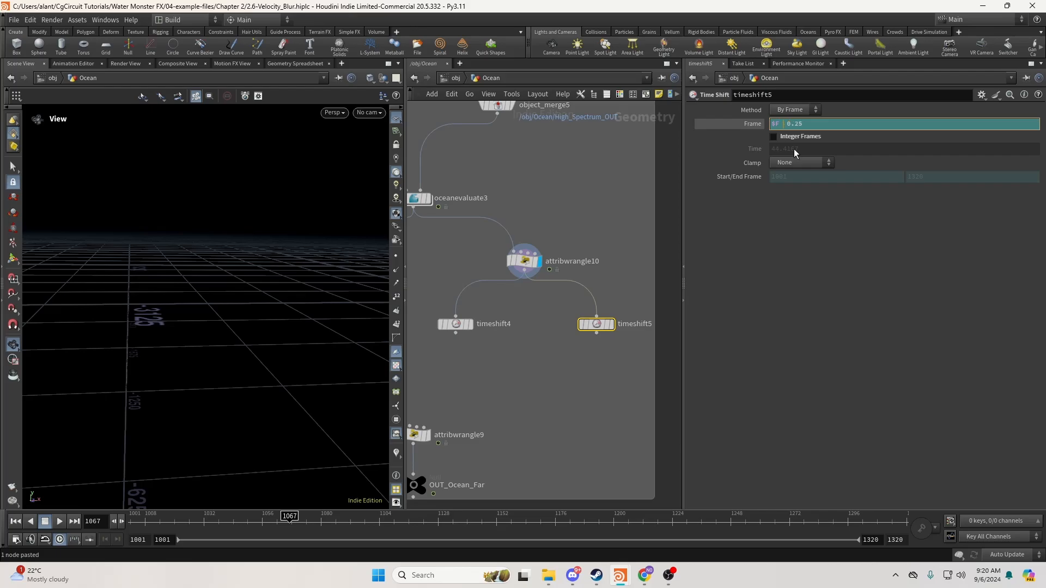
type("+")
key("Return")
left_click(573, 364)
Move attribwrangle9 and OUT_Ocean_Far further down the network.
scroll(573, 364, "down", 3)
middle_click_drag(529, 372, 579, 294)
left_click_drag(572, 323, 511, 399)
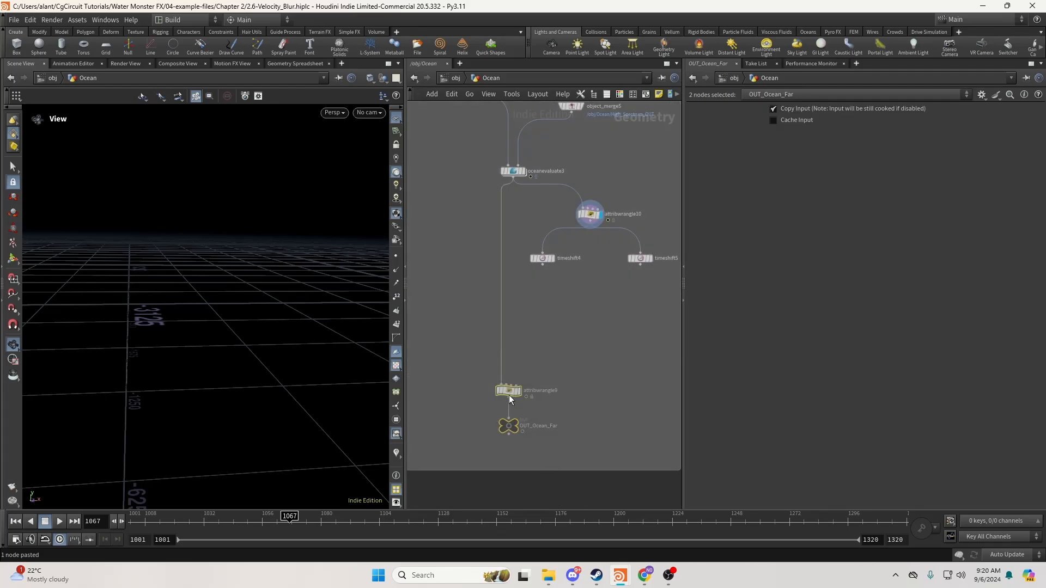
Place a new Attribute Wrangle, attribwrangle11, below timeshift4.
left_click(525, 327)
key("Tab")
type("wr")
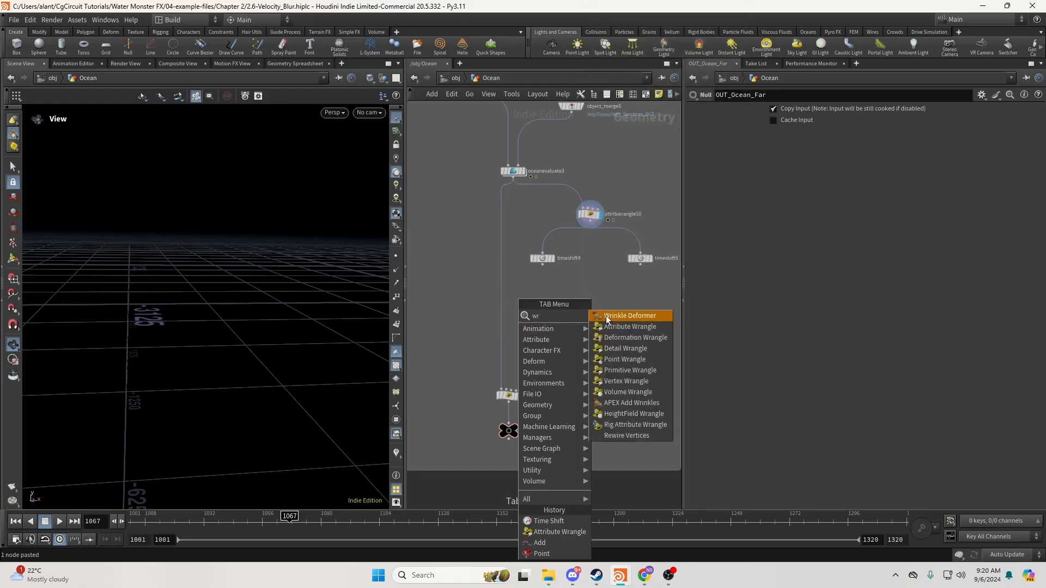
left_click(607, 318)
key("Tab")
key("Escape")
key("Tab")
type("wr")
key("Return")
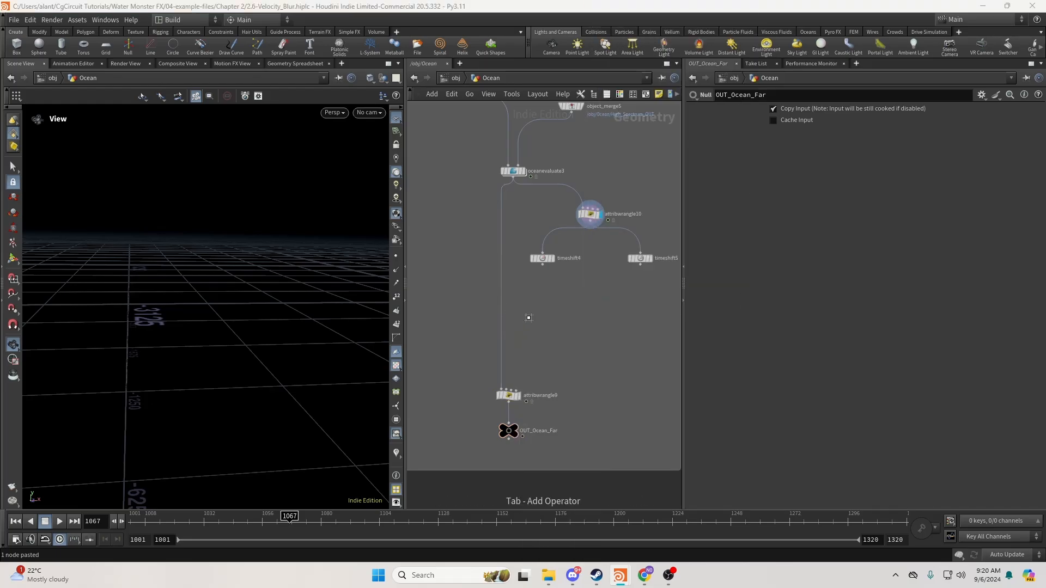
key("Tab")
key("Escape")
mouse_move(525, 318)
middle_mouse_down()
mouse_move(526, 340)
mouse_move(534, 335)
middle_mouse_up()
key("Tab")
type("wra")
left_click(697, 306)
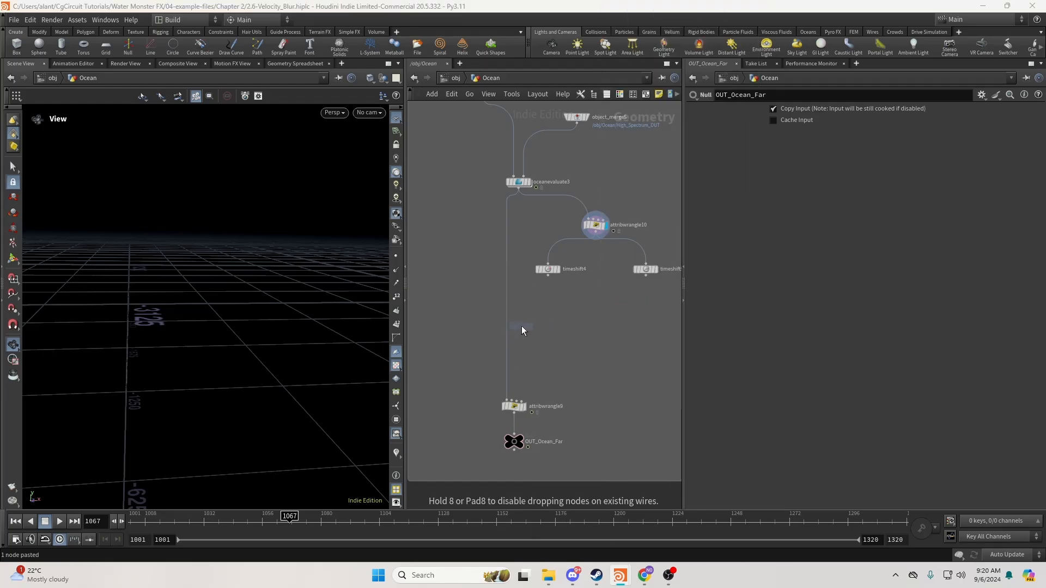
left_click(521, 326)
Wire timeshift4 and timeshift5 into attribwrangle11's second and third inputs and display it.
left_click_drag(507, 307, 536, 297)
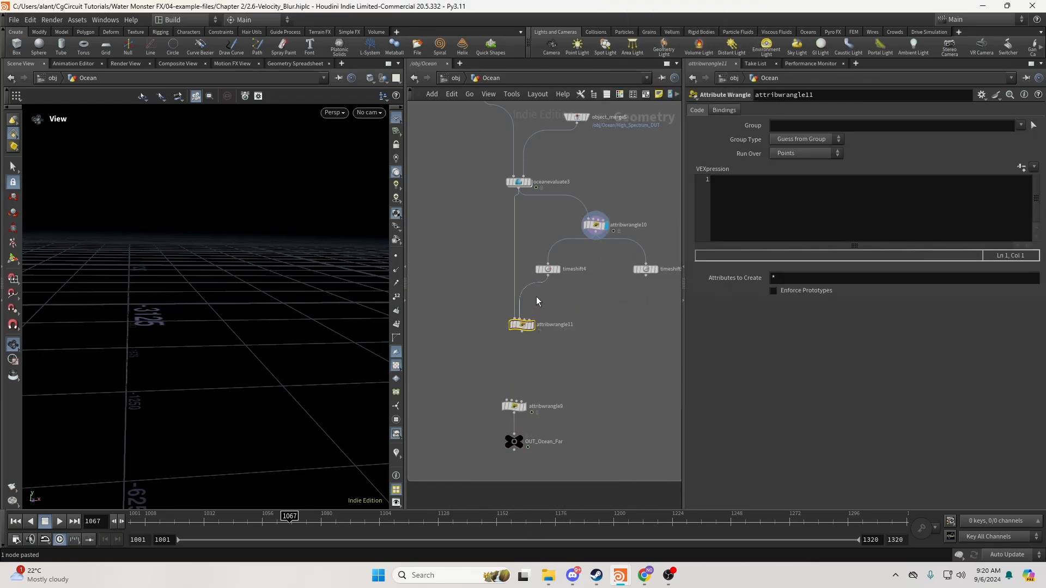
left_click(523, 322)
left_click(646, 276)
left_click_drag(527, 325, 521, 339)
scroll(521, 339, "up", 4)
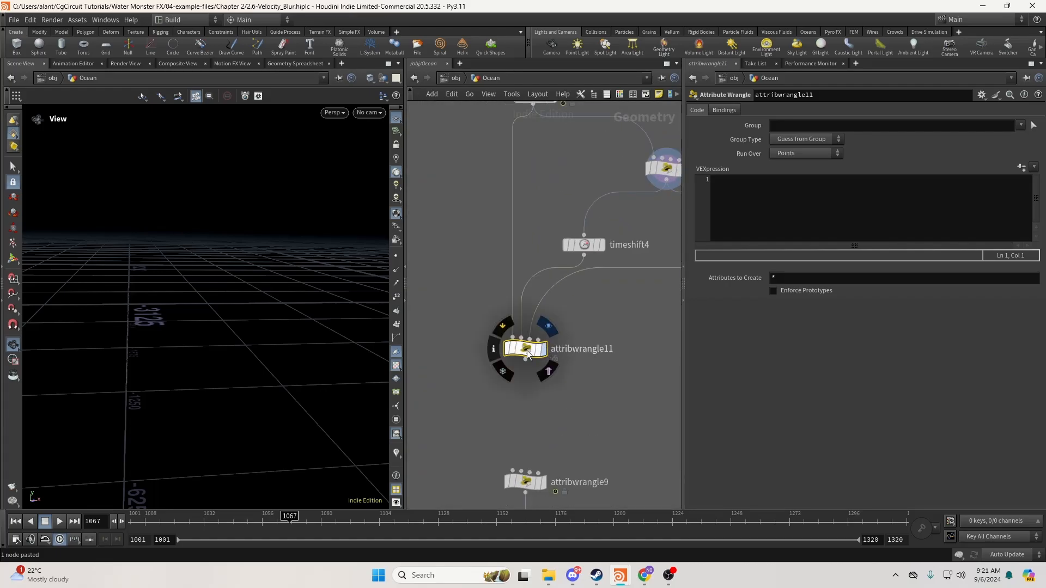
left_click(549, 326)
left_click(825, 195)
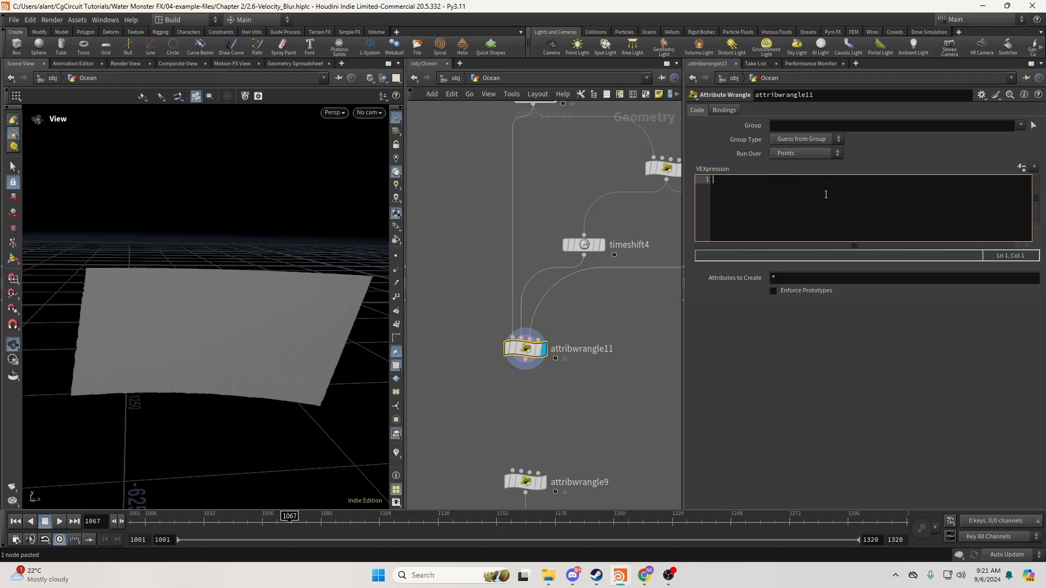
type("vector ")
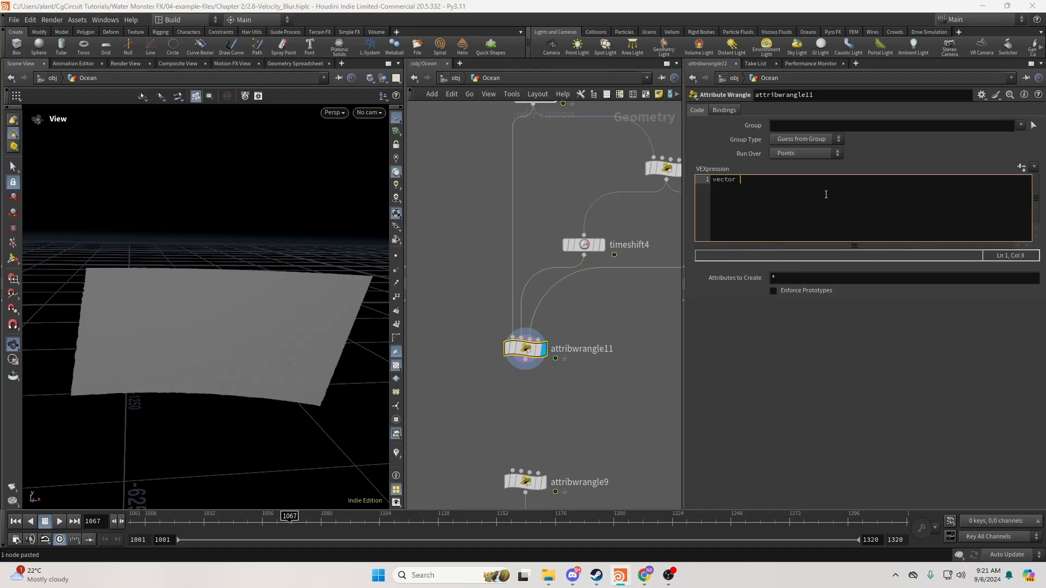
type("OpemPos = point(")
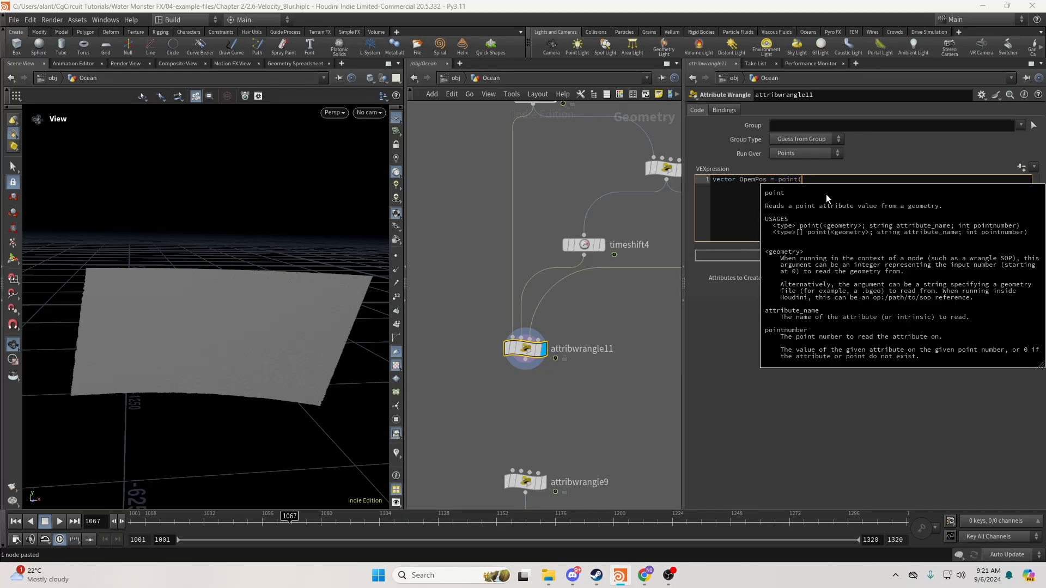
type("1,")
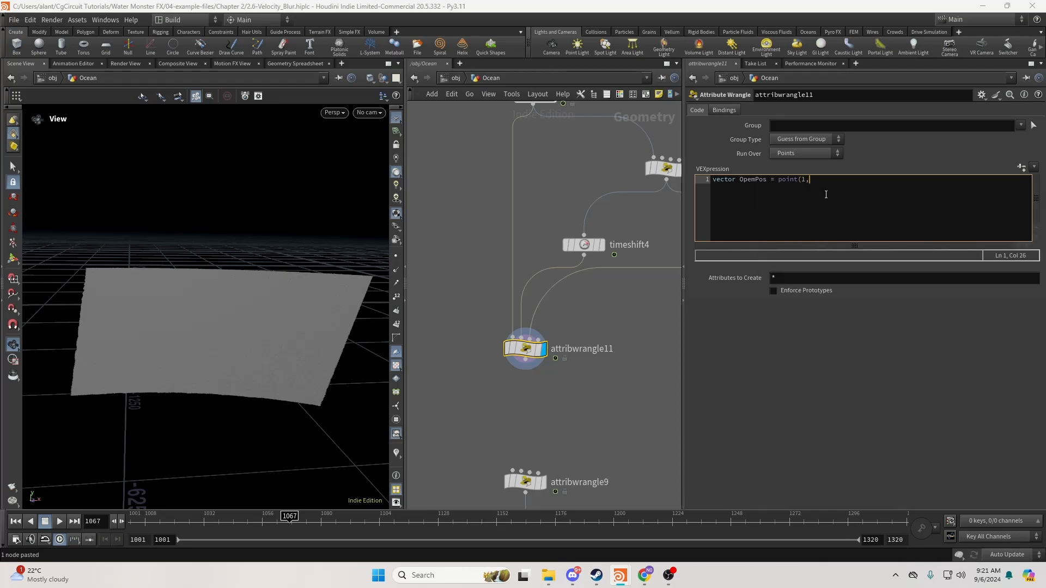
type("\"P\",@ptnum);")
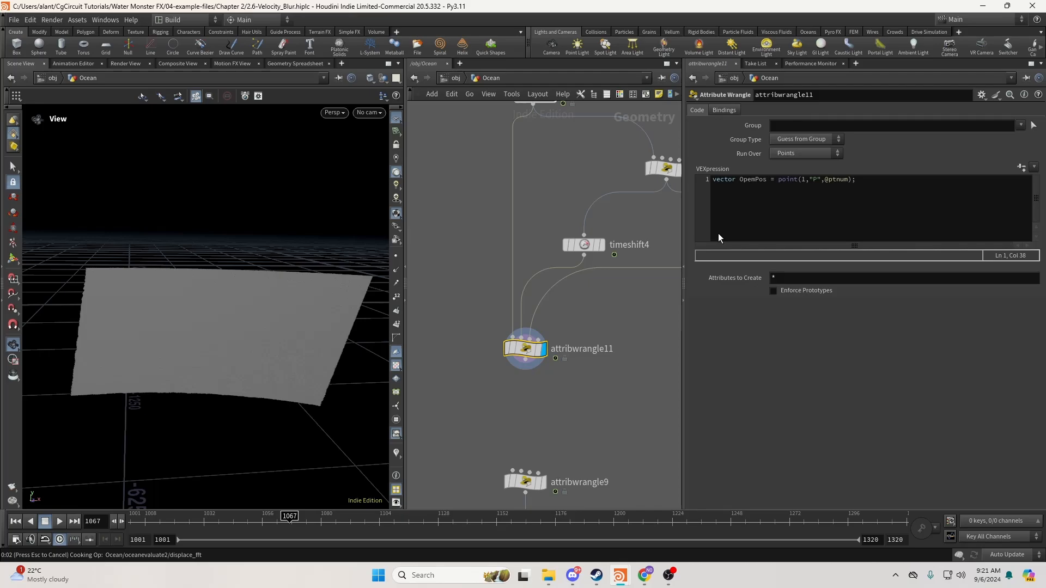
left_click(869, 184)
left_click(1010, 554)
left_click(1008, 544)
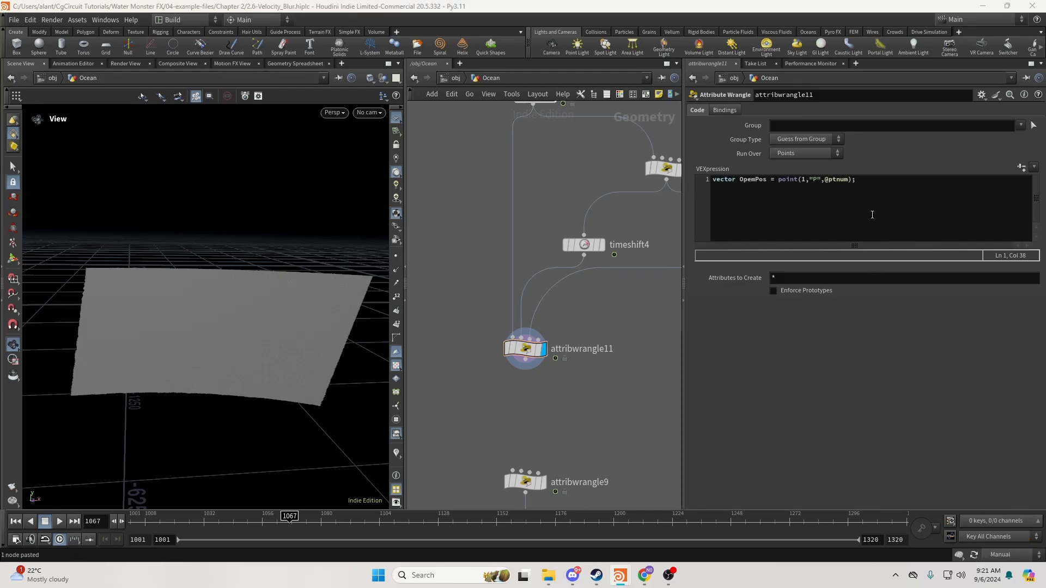
Duplicate the line as ClosePos reading point positions from input 2.
left_click_drag(892, 180, 675, 176)
key("ctrl+c")
left_click(892, 179)
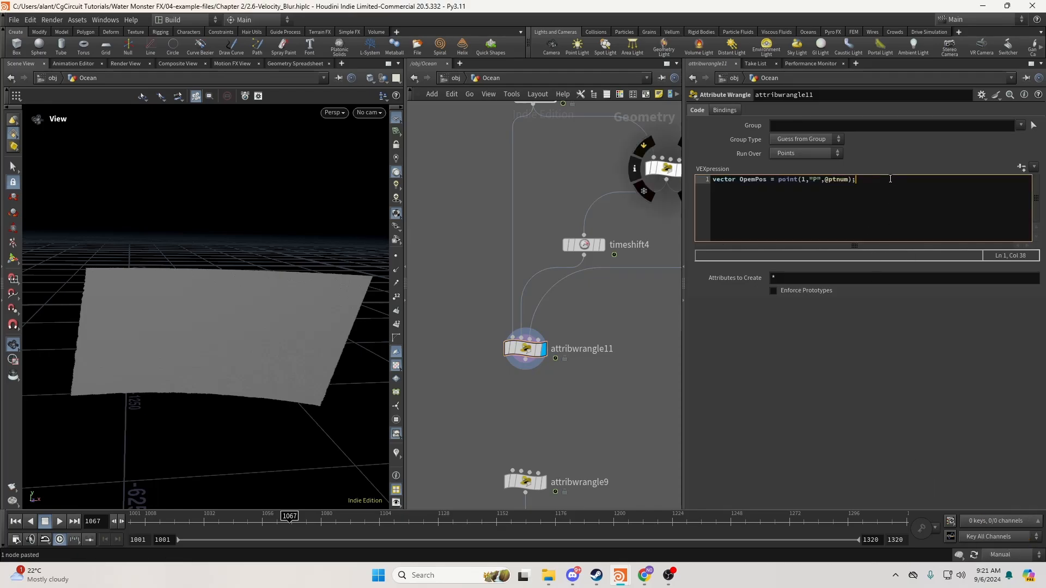
key("Return")
key("ctrl+v")
left_click_drag(757, 190, 740, 189)
type("Close")
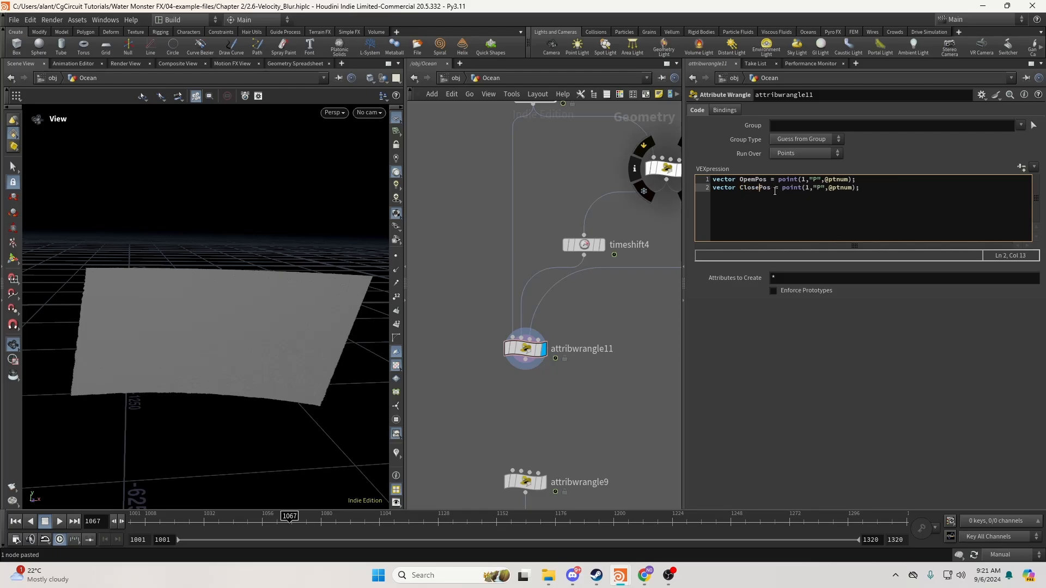
double_click(806, 188)
type("2")
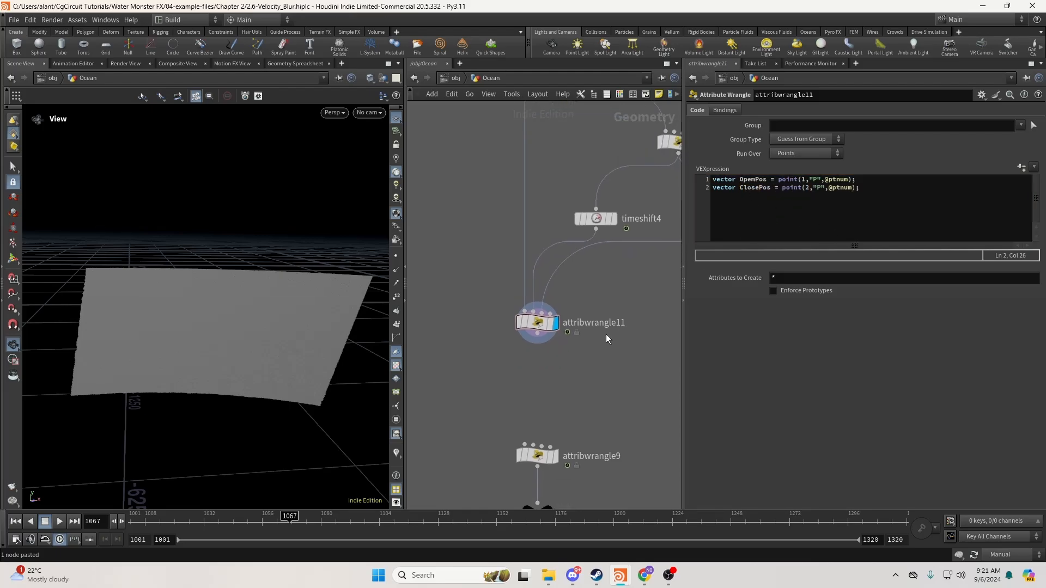
left_click(872, 187)
key("Return")
key("Return")
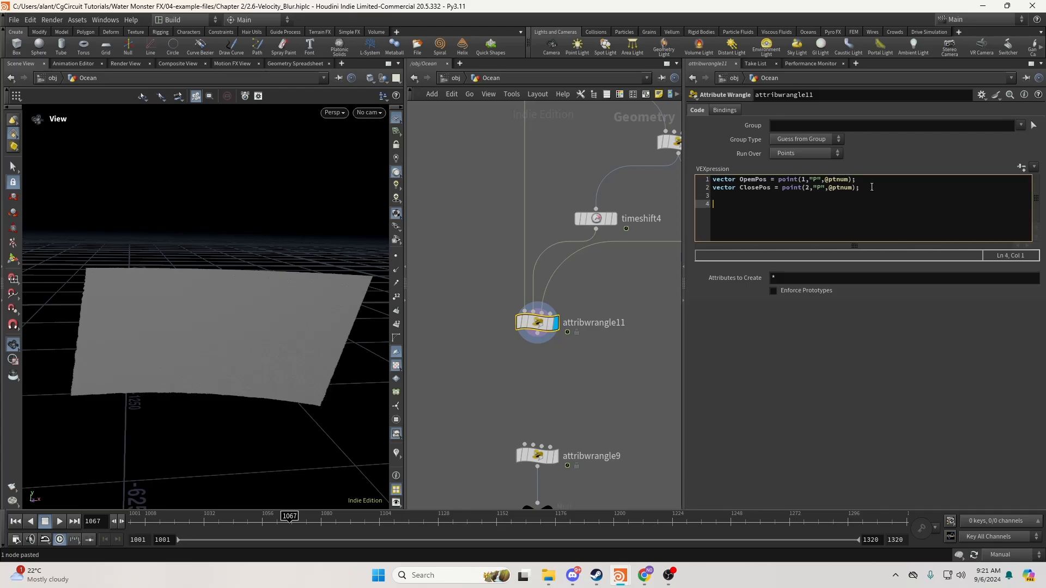
Fix the OpemPos typo to OpenPos and begin an OpenPos = fromNDC( line.
left_click_drag(740, 179, 848, 179)
left_click(711, 204)
left_click(762, 188)
triple_click(758, 181)
left_click(749, 180)
key("BackSpace")
type("n")
left_click(797, 209)
type("OpenPos = fromNDC")
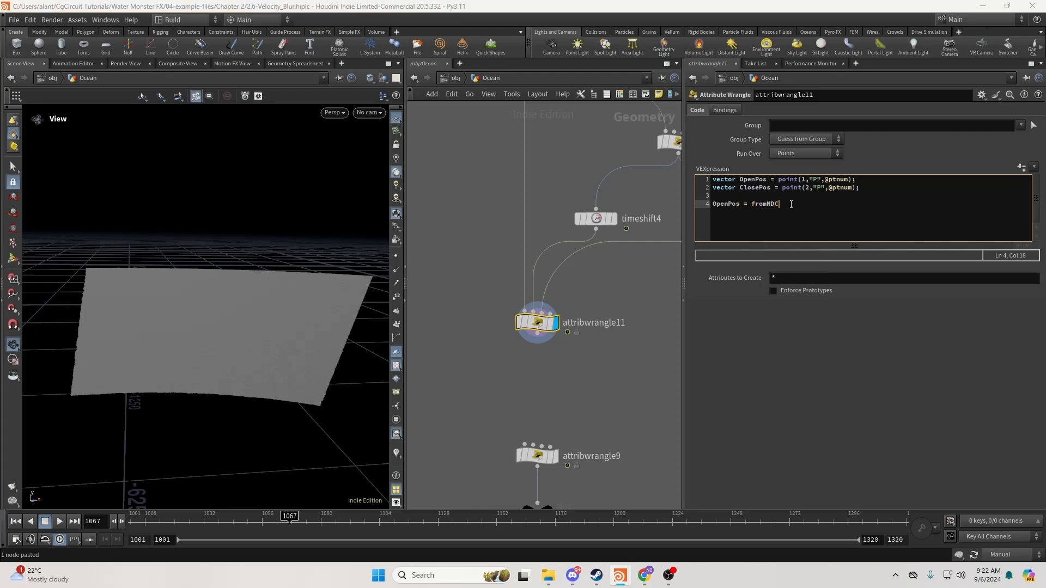
type("(")
Complete line 4 as OpenPos = fromNDC("/obj/RenderCam", OpenPos); using attribwrangle10's camera path.
middle_click_drag(620, 133, 547, 198)
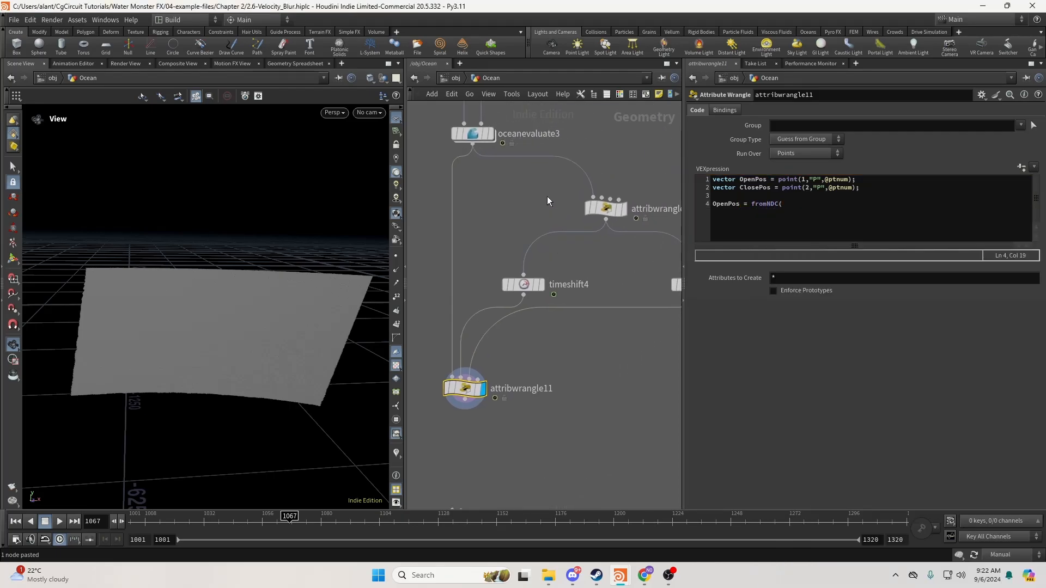
left_click(605, 208)
left_click_drag(755, 179, 819, 190)
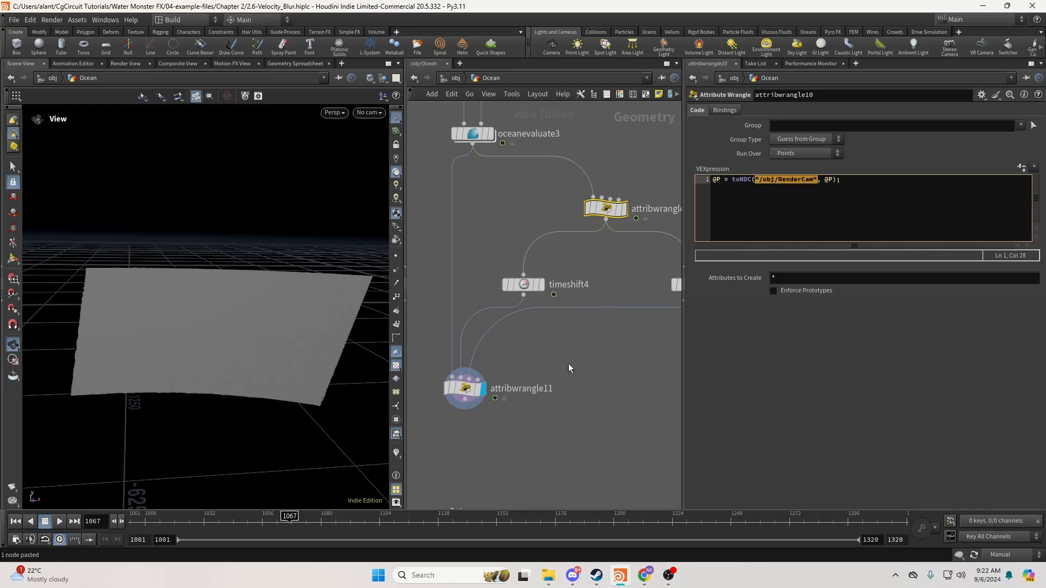
key("ctrl+c")
left_click(464, 389)
left_click(847, 219)
key("ctrl+v")
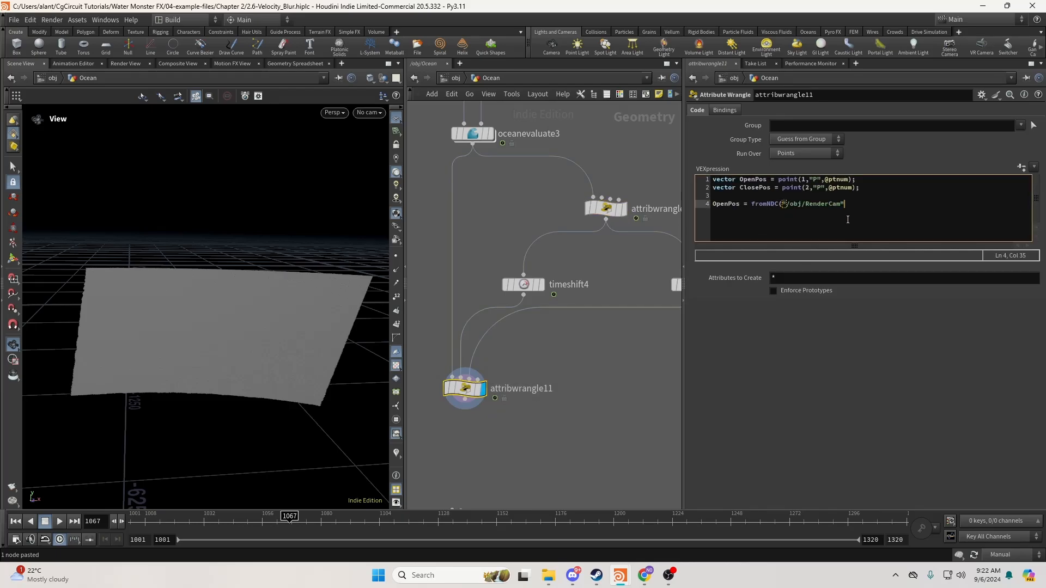
type(",")
double_click(745, 180)
key("ctrl+c")
left_click(904, 209)
key("ctrl+v")
type(");")
Add a matching ClosePos = fromNDC("/obj/RenderCam", ClosePos); line.
key("shift+Home")
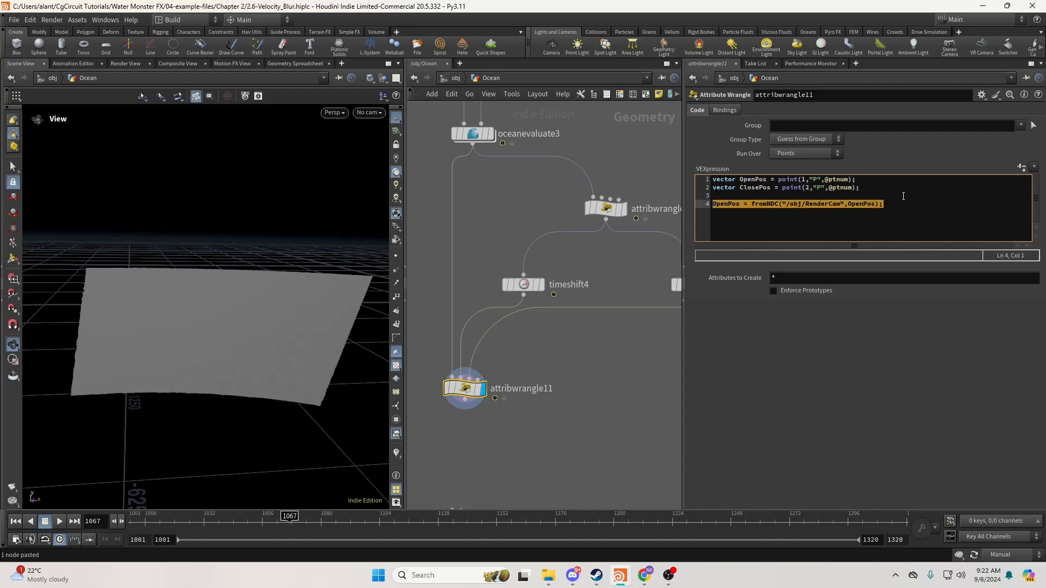
left_click(900, 206)
key("Return")
key("ctrl+v")
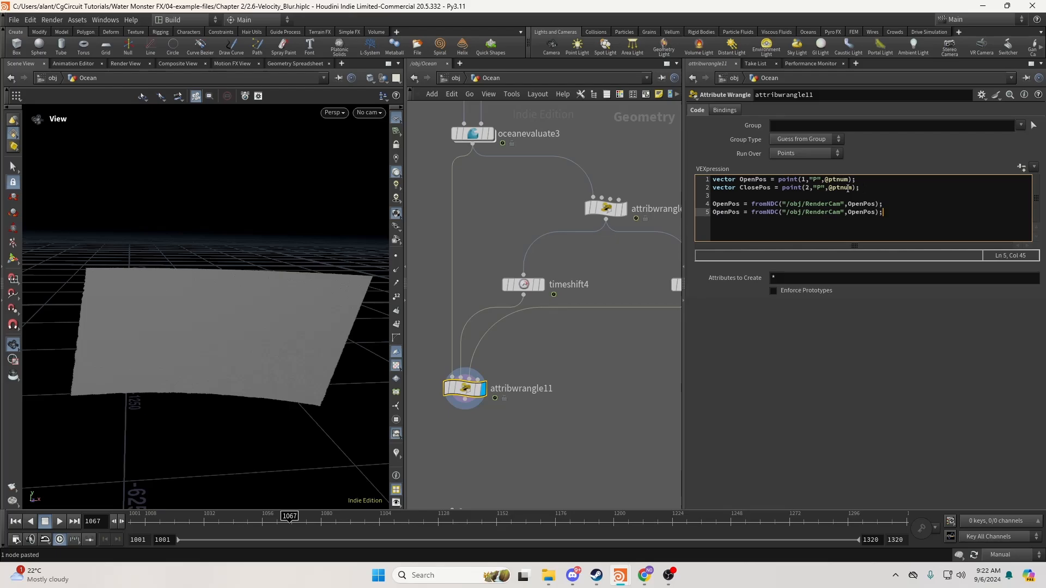
left_click(728, 213)
key("BackSpace")
key("BackSpace")
key("BackSpace")
key("BackSpace")
type("Close")
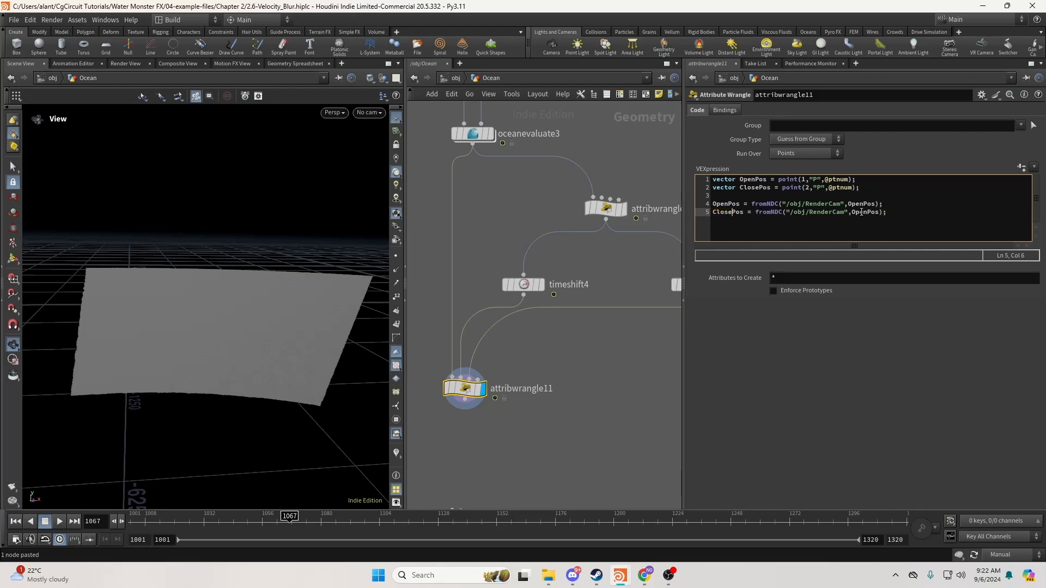
left_click_drag(870, 212, 852, 212)
type("Close")
left_click(914, 218)
Add the line v@v += (ClosePos - OpenPos); to the wrangle.
key("Return")
key("Return")
left_click(723, 212)
left_click(719, 237)
type("v@v += Ope")
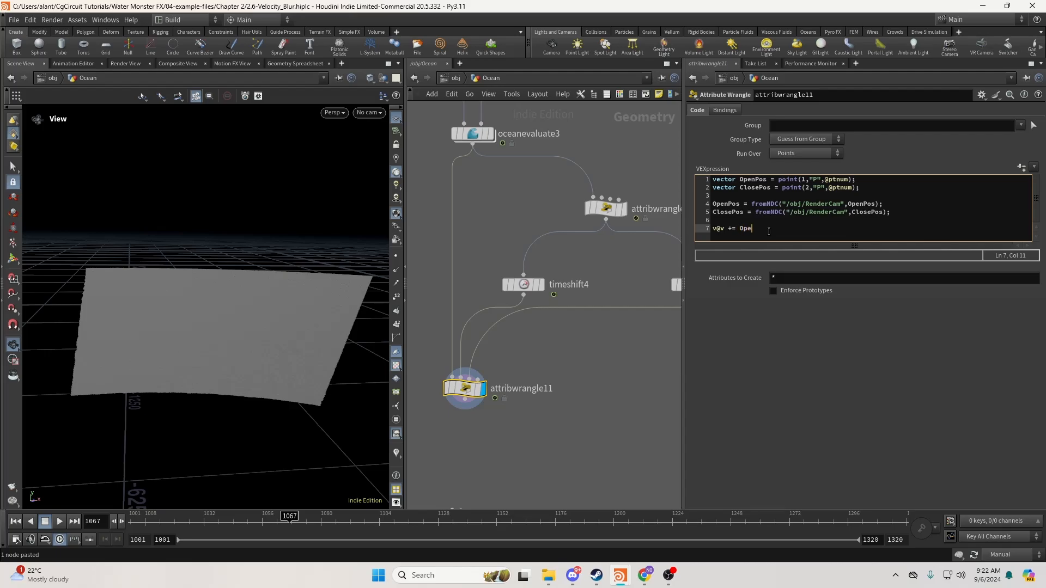
key("BackSpace")
key("BackSpace")
key("BackSpace")
type("(ClosePos - OpenPos);")
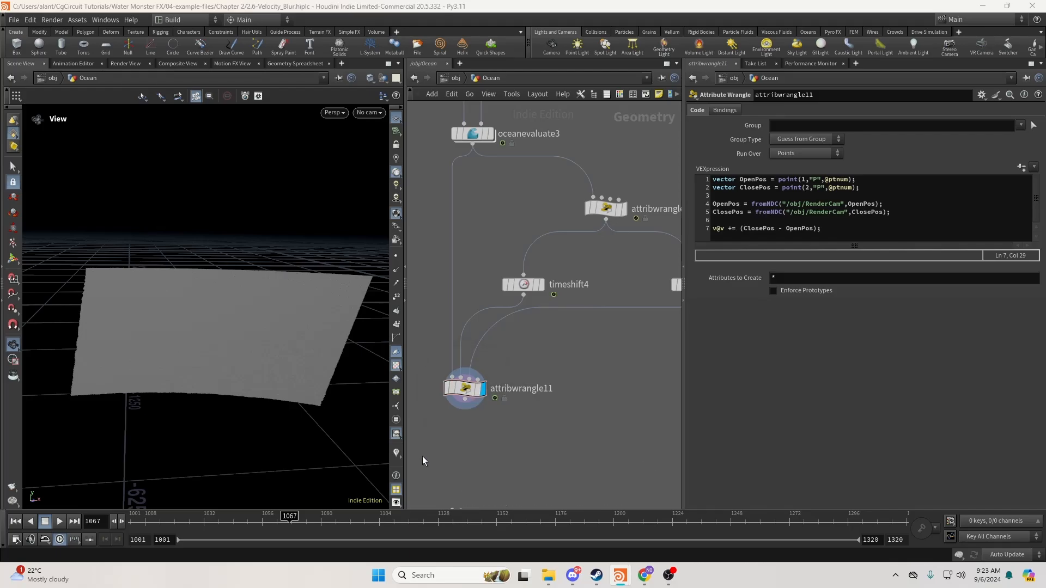
Display the velocity markers and move in close to inspect the yellow trails on the ocean.
left_click(396, 453)
left_click_drag(257, 385, 267, 364)
right_click_drag(267, 364, 528, 396)
mouse_move(465, 389)
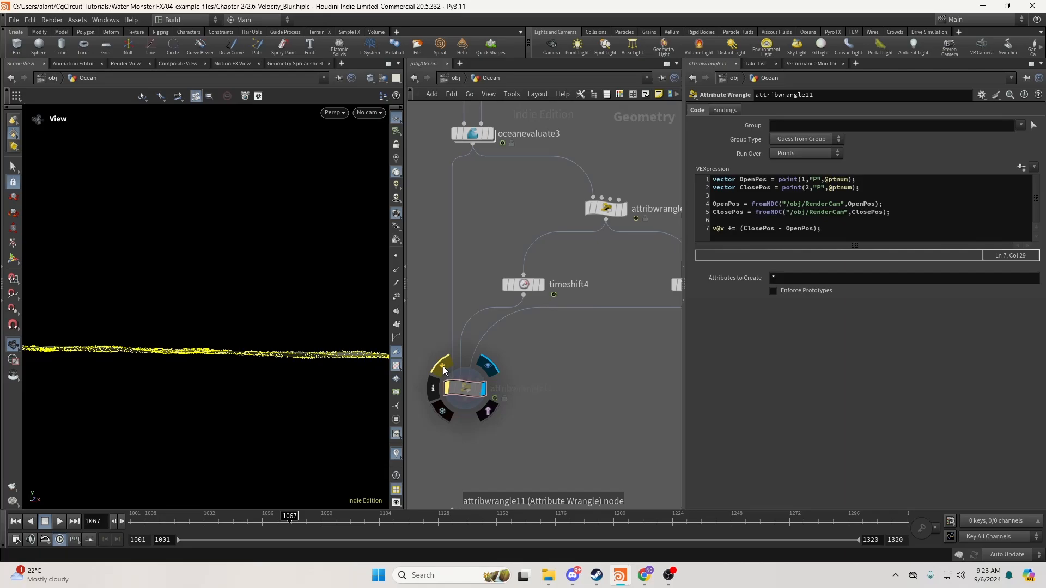
left_click_drag(245, 361, 198, 396)
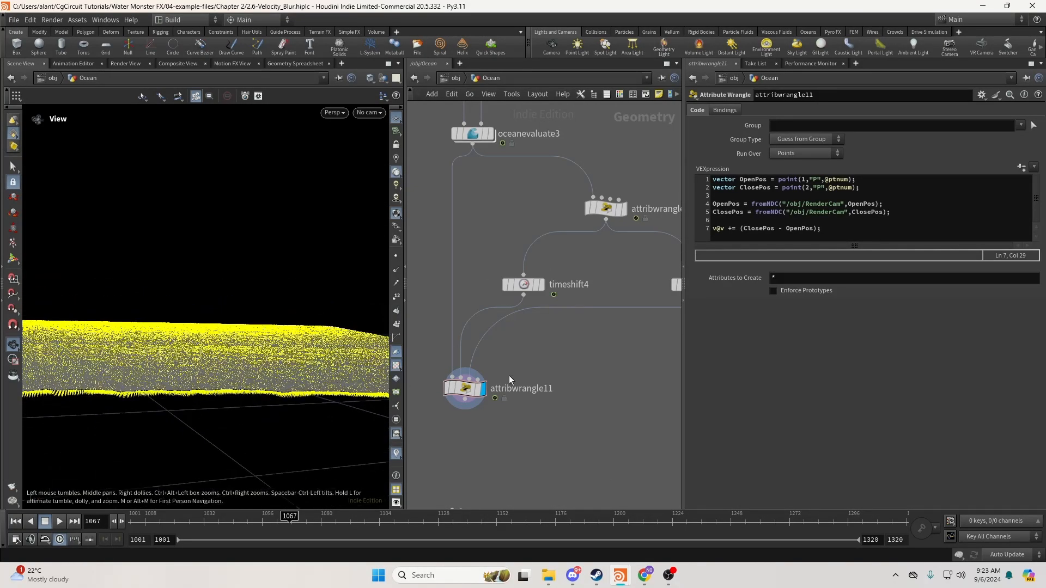
scroll(598, 407, "down", 5)
Create an Add node, add2, with one point at the origin, displayed and framed.
middle_click_drag(598, 402, 490, 398)
middle_click_drag(634, 379, 507, 369)
key("Tab")
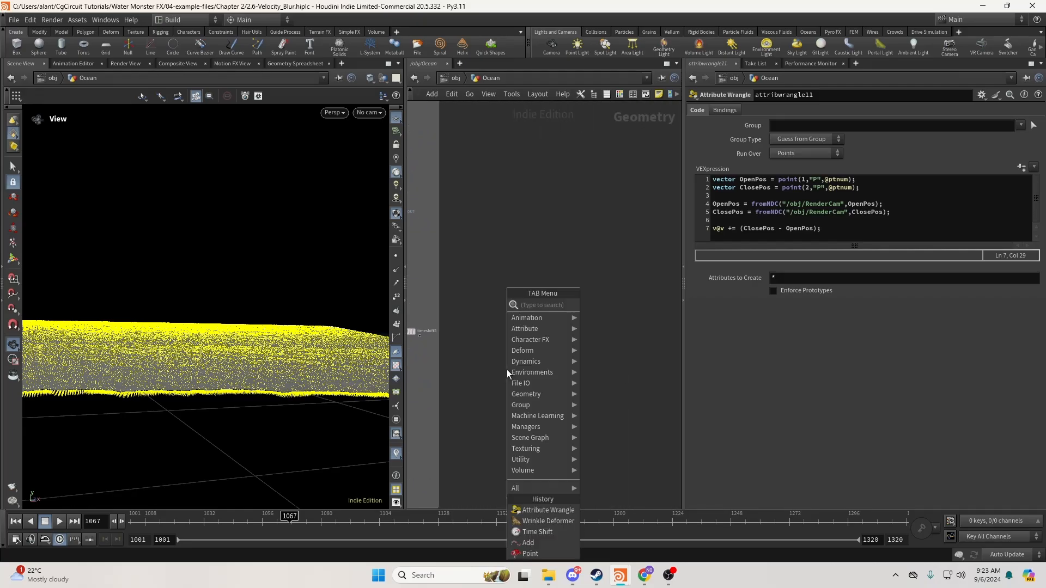
type("add")
key("Return")
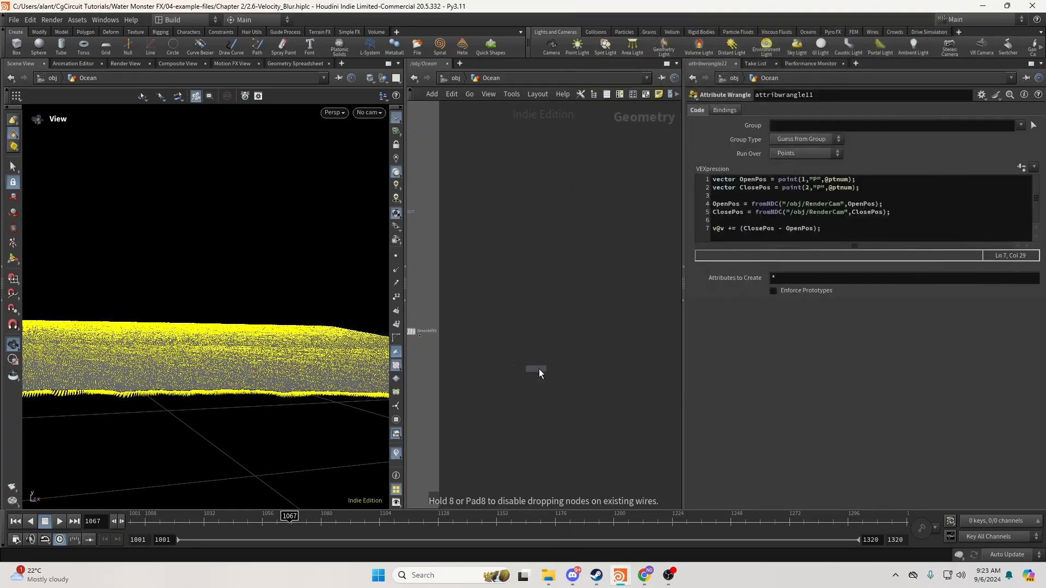
left_click(543, 370)
left_click(553, 372)
left_click(797, 137)
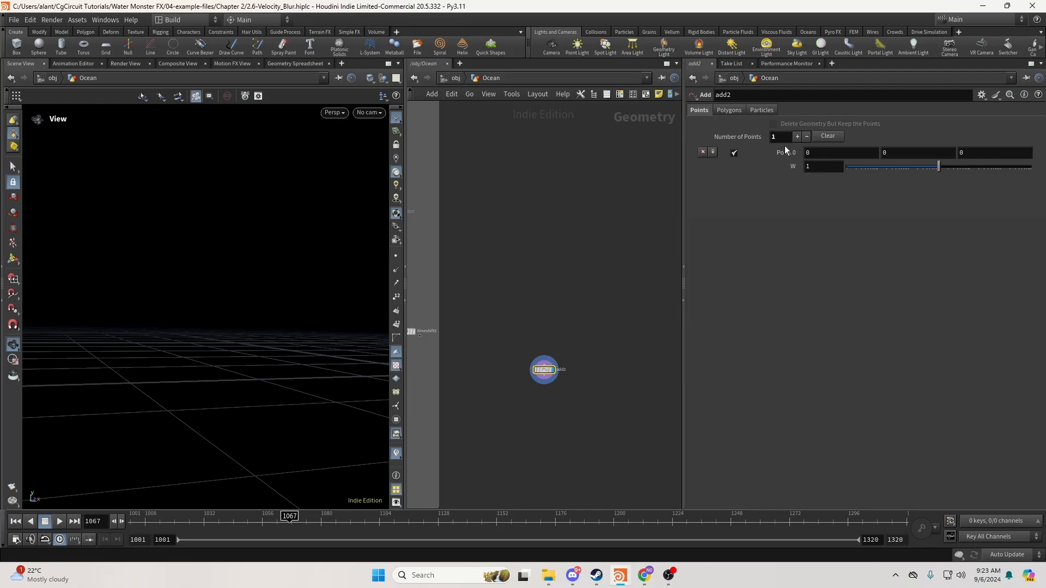
key("d")
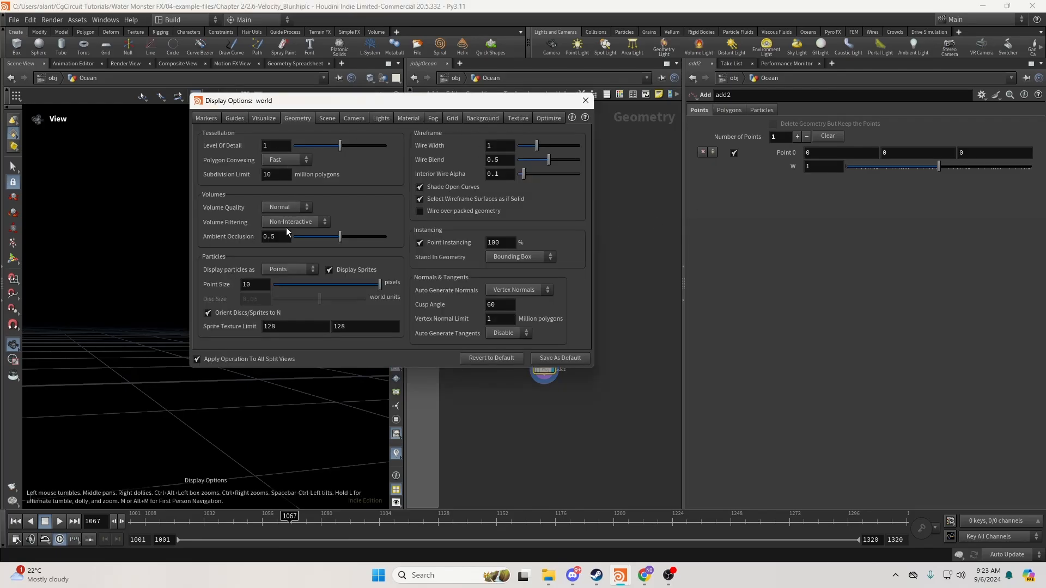
left_click(586, 101)
key("f")
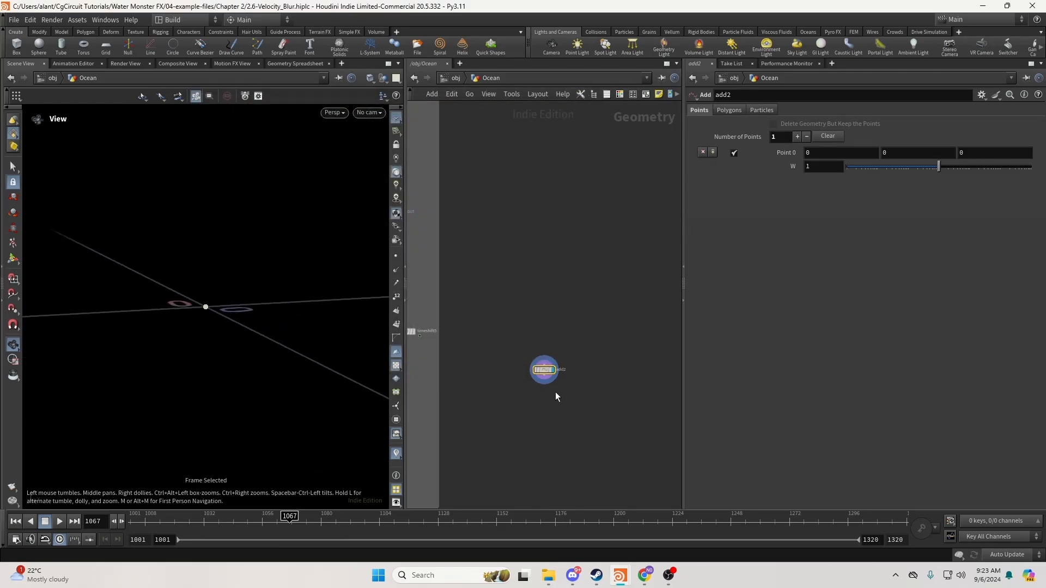
key("f")
Wire a new Point Velocity node, pointvelocity1, below add2's output.
key("Tab")
key("Escape")
key("Tab")
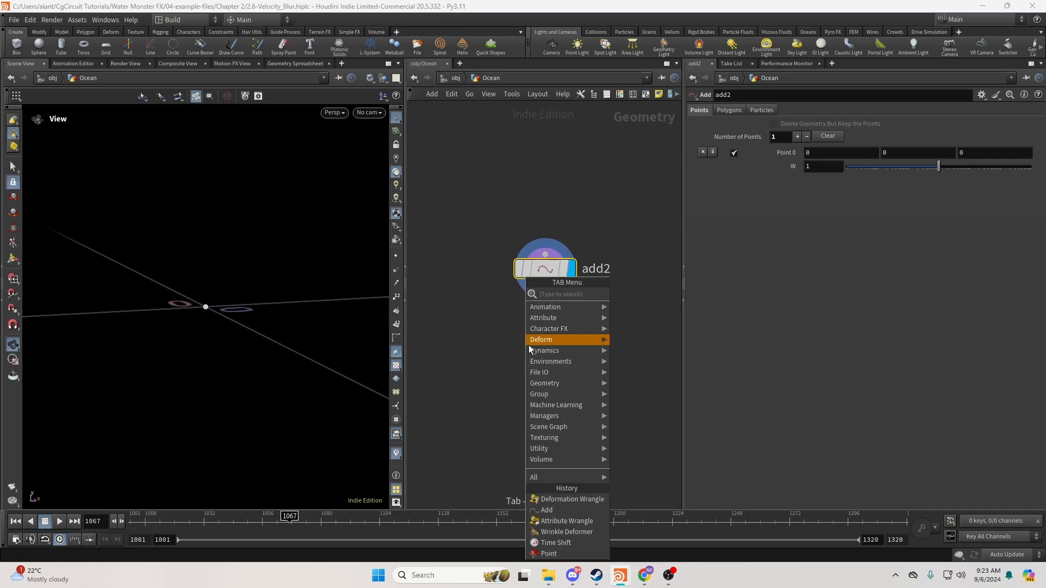
key("Escape")
key("n")
key("Tab")
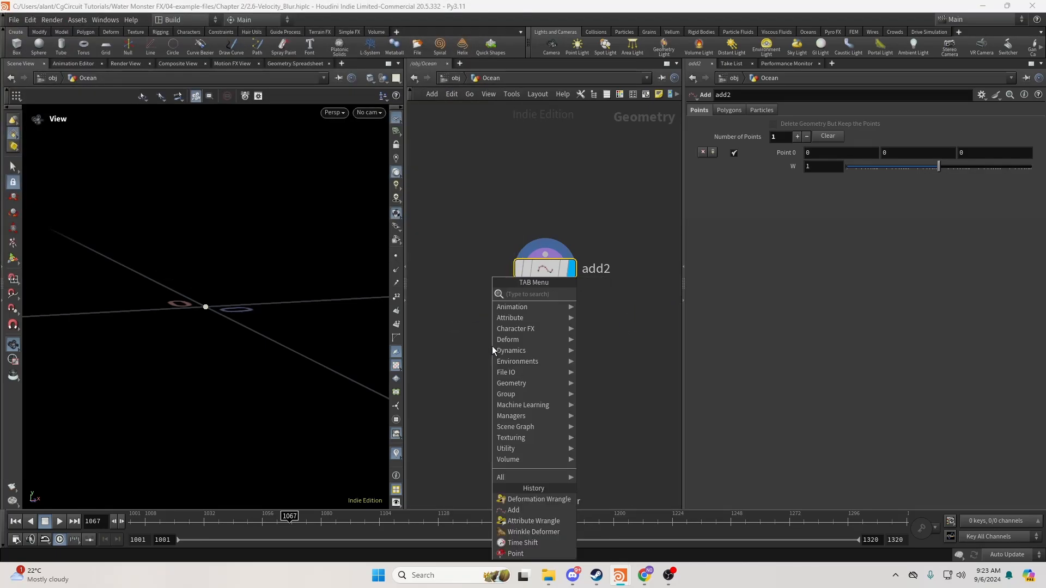
key("Escape")
key("grave")
key("Tab")
key("Escape")
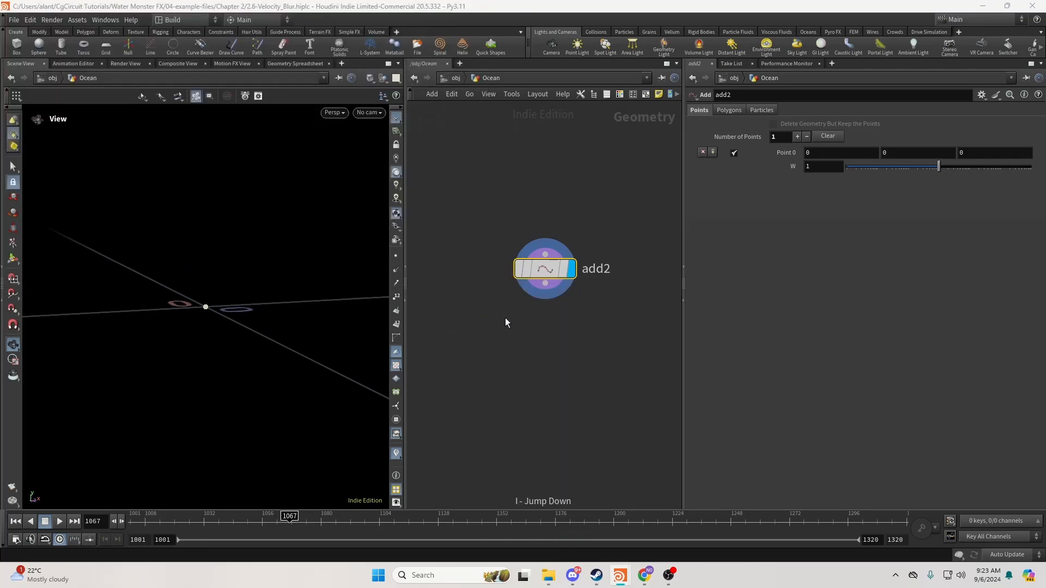
scroll(507, 332, "down", 3)
left_click(513, 335)
key("Tab")
type("tran")
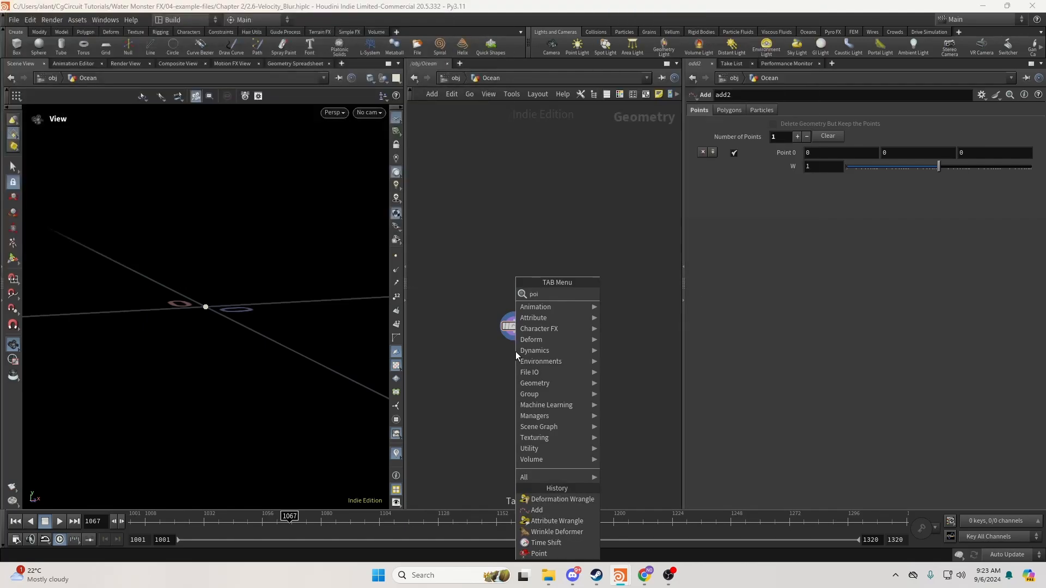
key("Return")
left_click(513, 354)
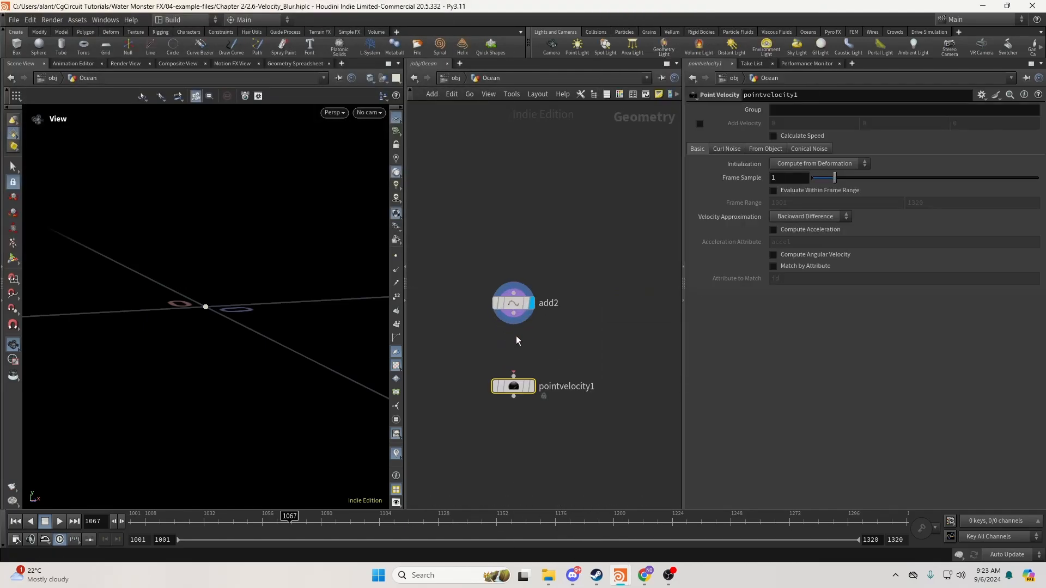
Display pointvelocity1 with Add Velocity set to (2, 0, 0), viewing the velocity line along X.
scroll(523, 387, "up", 3)
left_click(532, 387)
left_click(700, 124)
key("Tab")
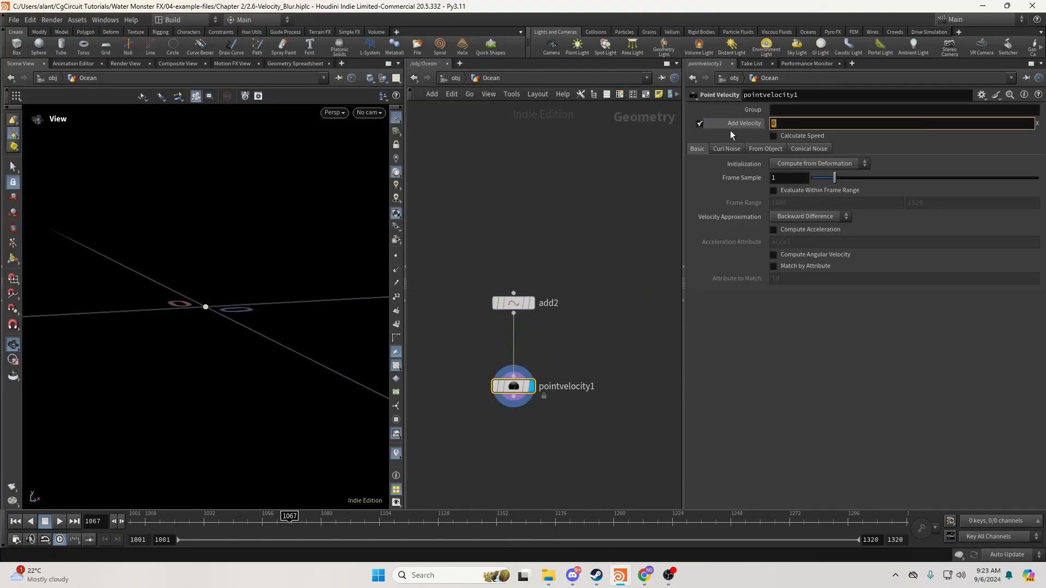
type("2")
key("Return")
left_click_drag(311, 344, 285, 346)
mouse_move(285, 346)
middle_mouse_down()
mouse_move(165, 349)
mouse_move(288, 347)
middle_mouse_up()
right_click_drag(288, 347, 177, 336)
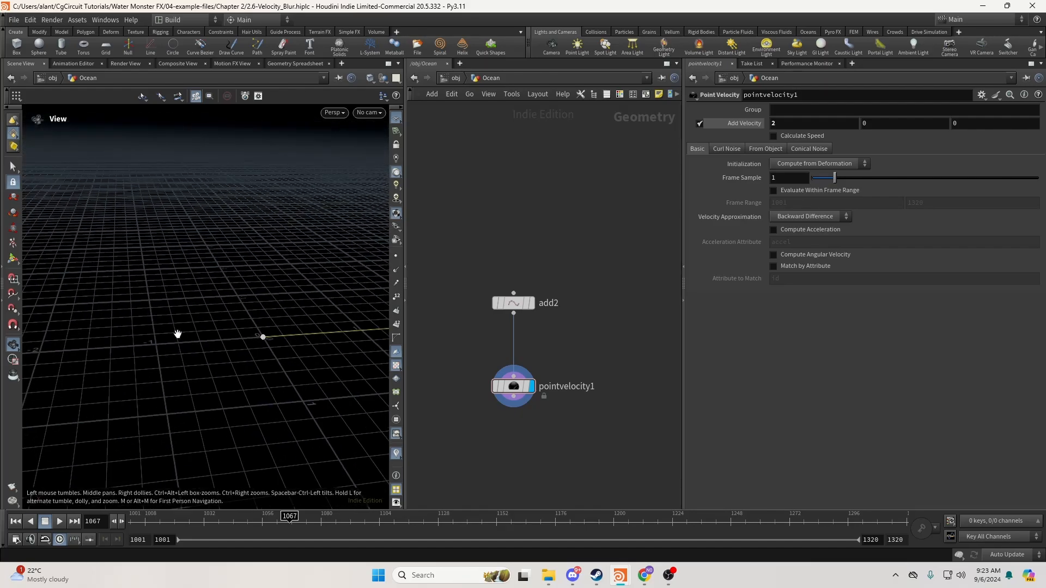
middle_click_drag(178, 336, 329, 334)
left_click_drag(328, 335, 303, 334)
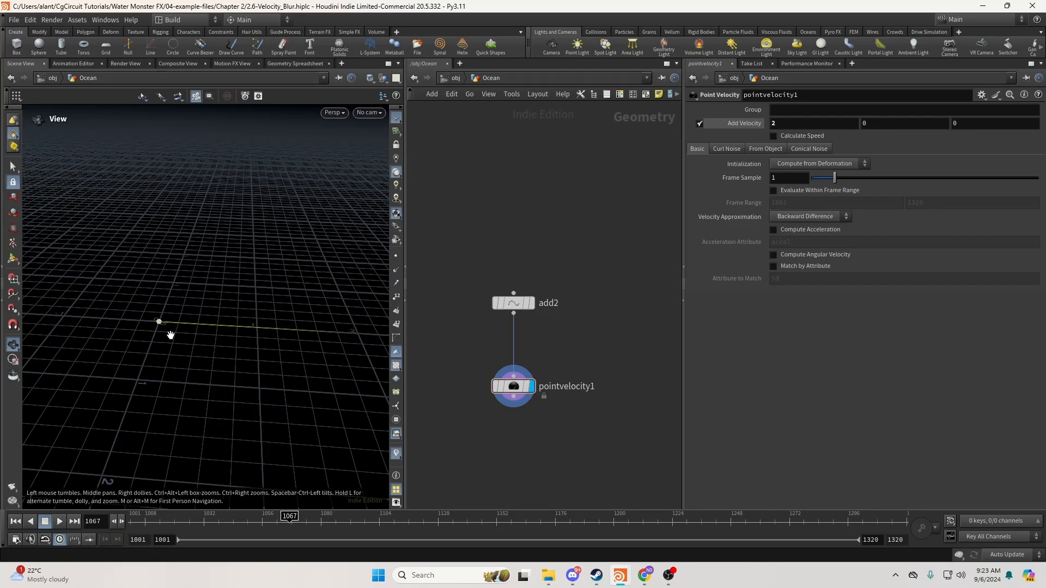
left_click_drag(171, 336, 175, 332)
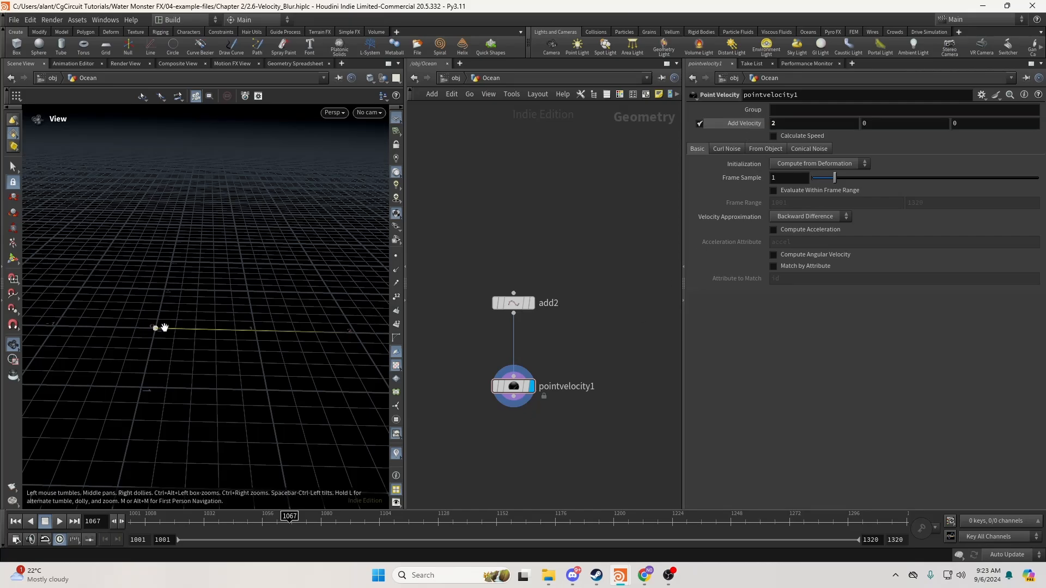
left_click(15, 540)
left_click_drag(228, 205, 368, 188)
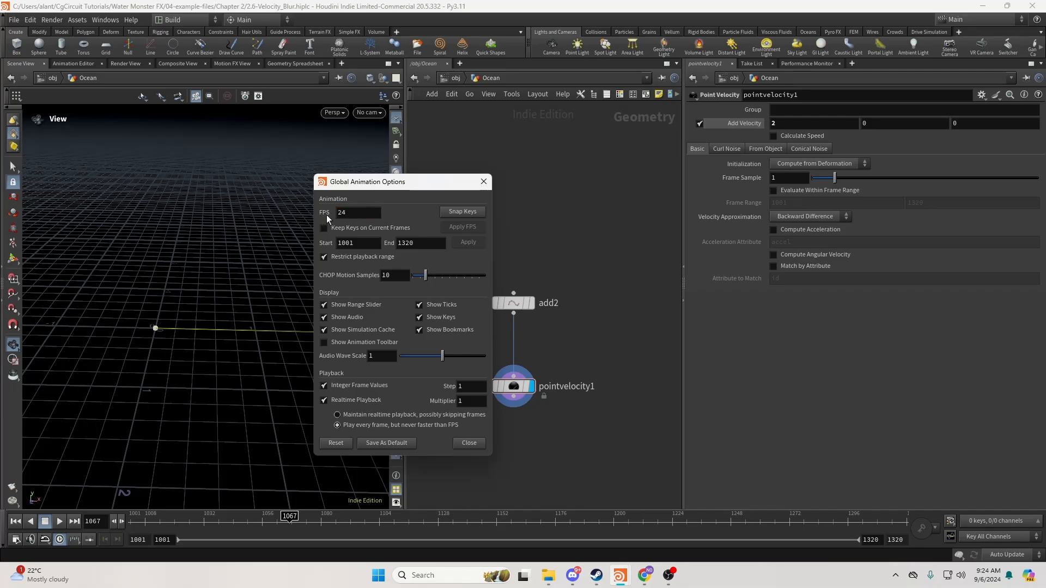
left_click_drag(347, 188, 391, 189)
left_click(387, 214)
left_click(528, 182)
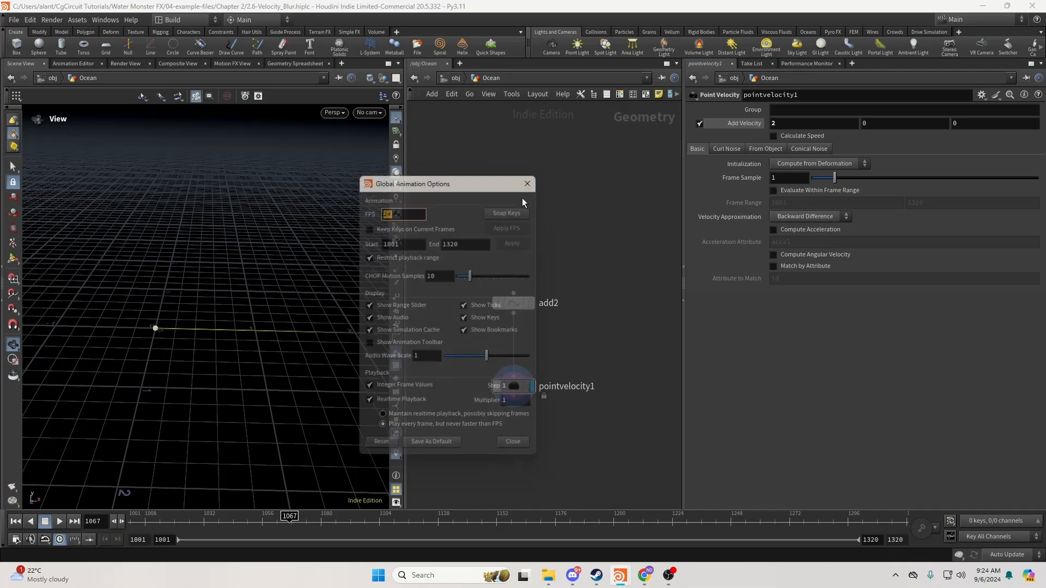
left_click_drag(201, 350, 211, 348)
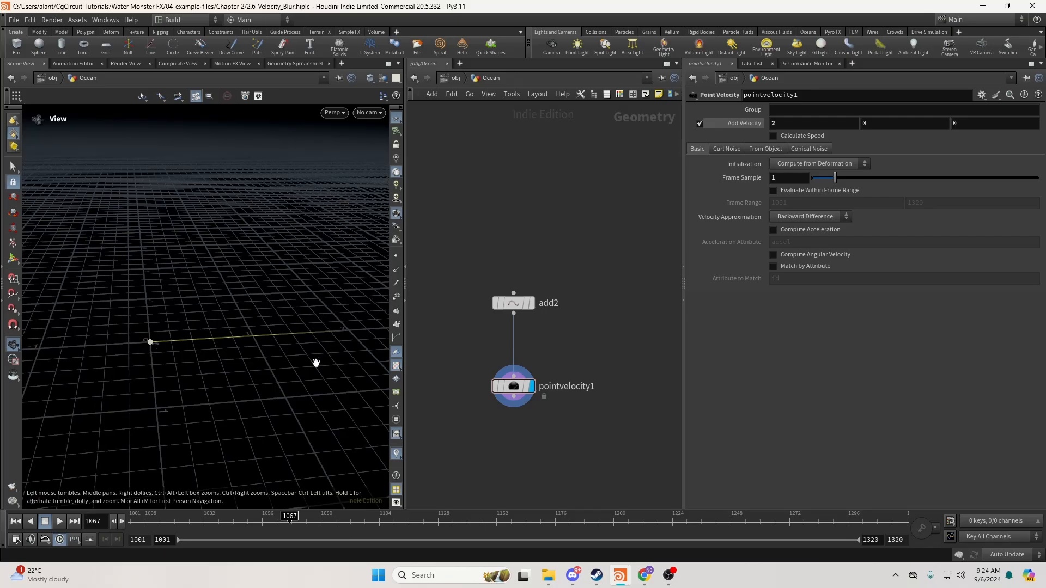
left_click_drag(186, 350, 182, 358)
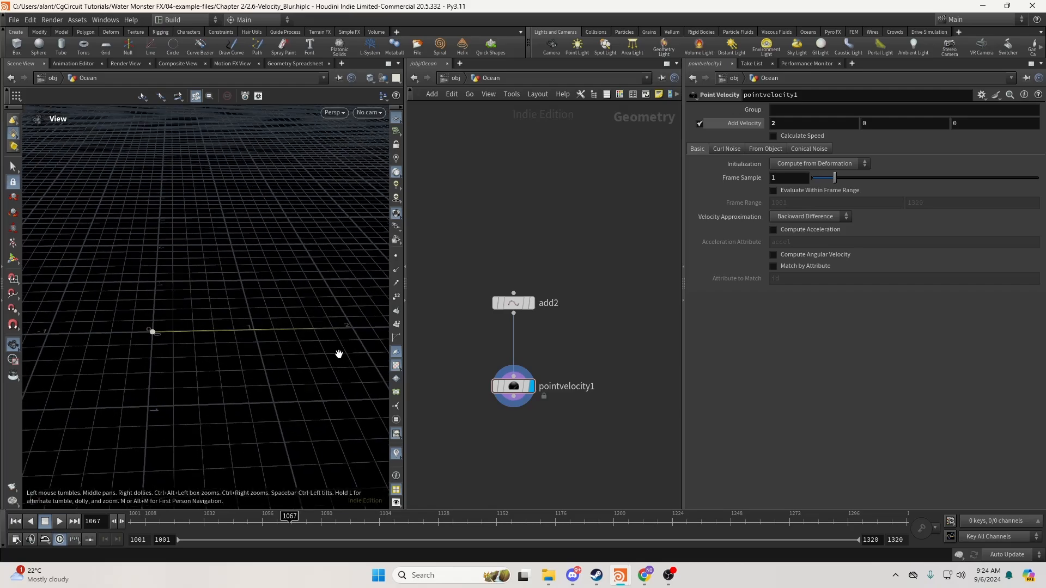
scroll(507, 366, "down", 5)
Check the timeshift4 and timeshift5 frame offsets, $F - 0.25 and $F + 0.25.
middle_click_drag(478, 355, 611, 401)
scroll(532, 385, "up", 3)
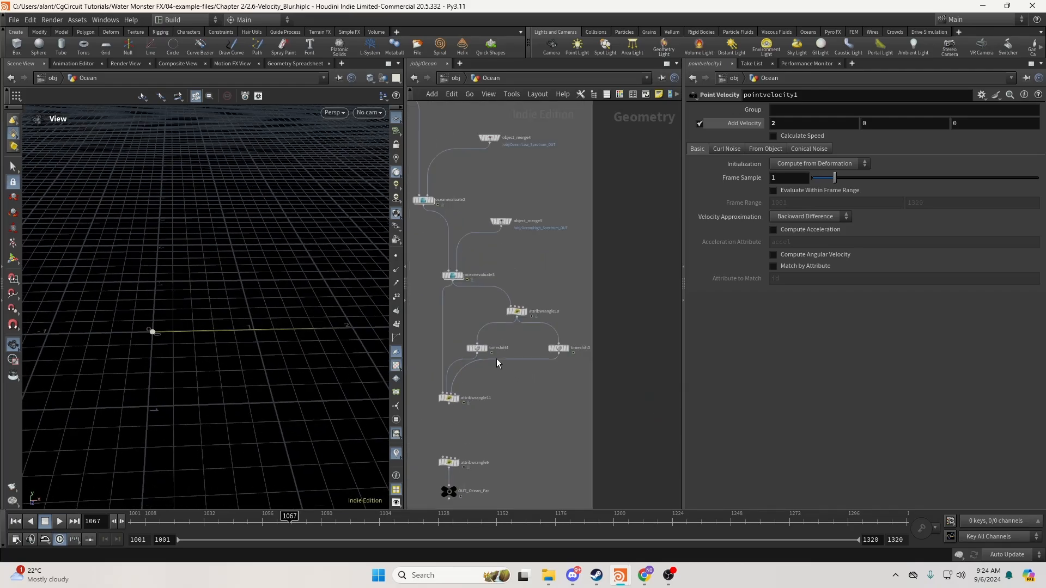
left_click(477, 348)
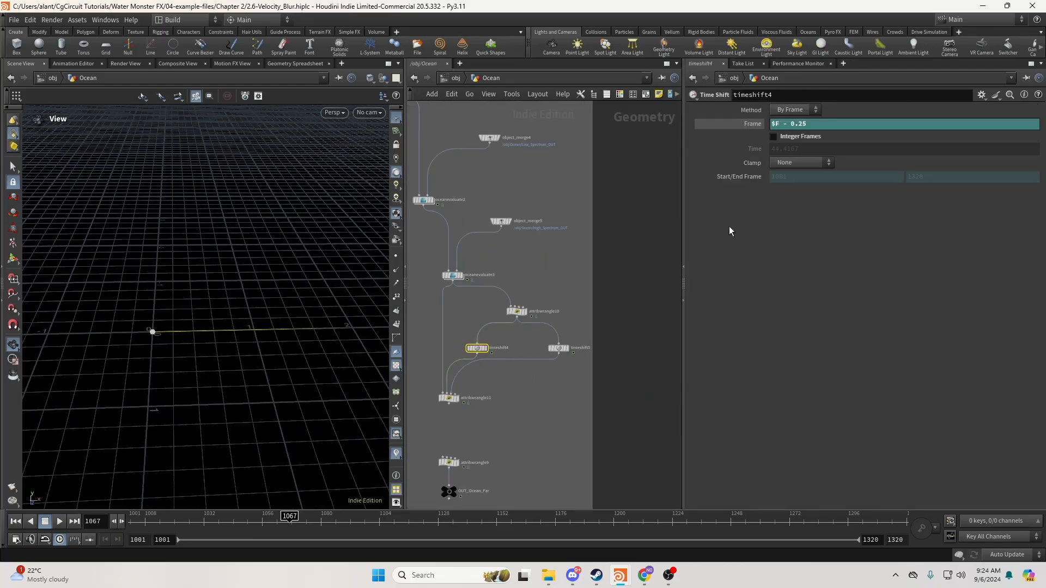
left_click(783, 124)
left_click(558, 347)
left_click_drag(782, 124, 807, 125)
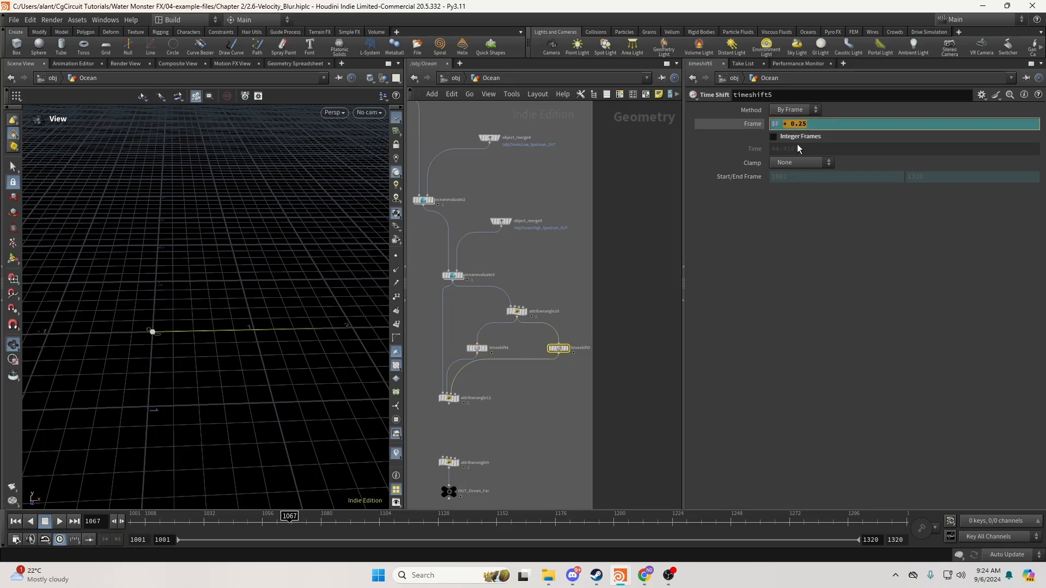
left_click(536, 390)
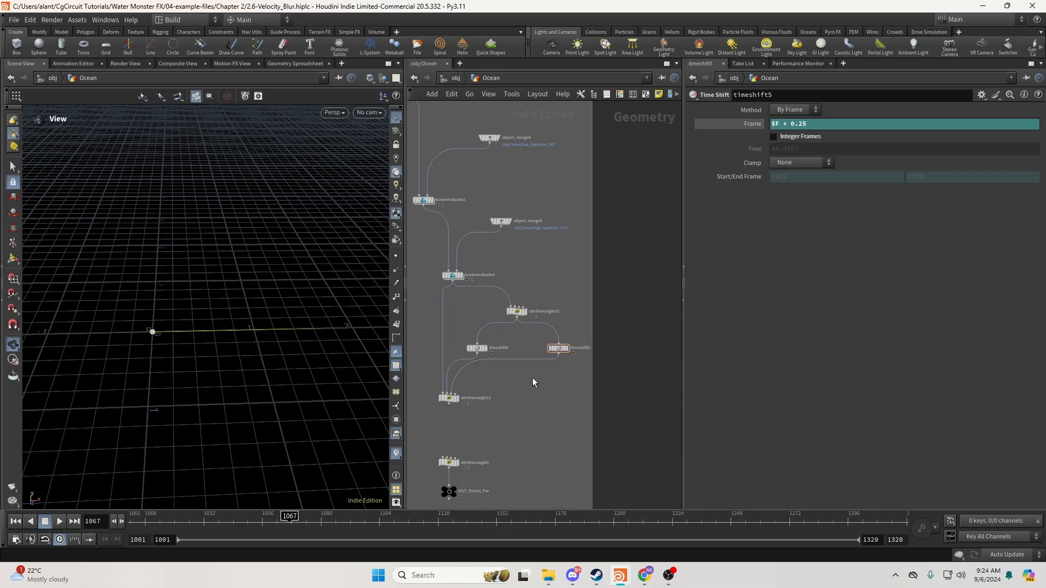
scroll(532, 370, "up", 2)
Change attribwrangle11's velocity line to v@v += (ClosePos - OpenPos) * 24 * 2.
left_click(469, 393)
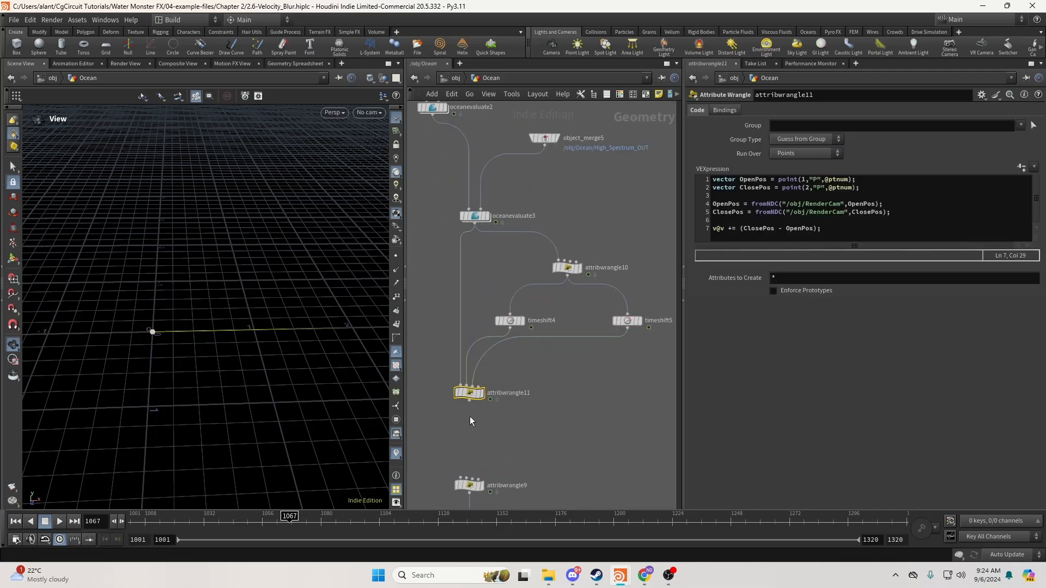
left_click(828, 229)
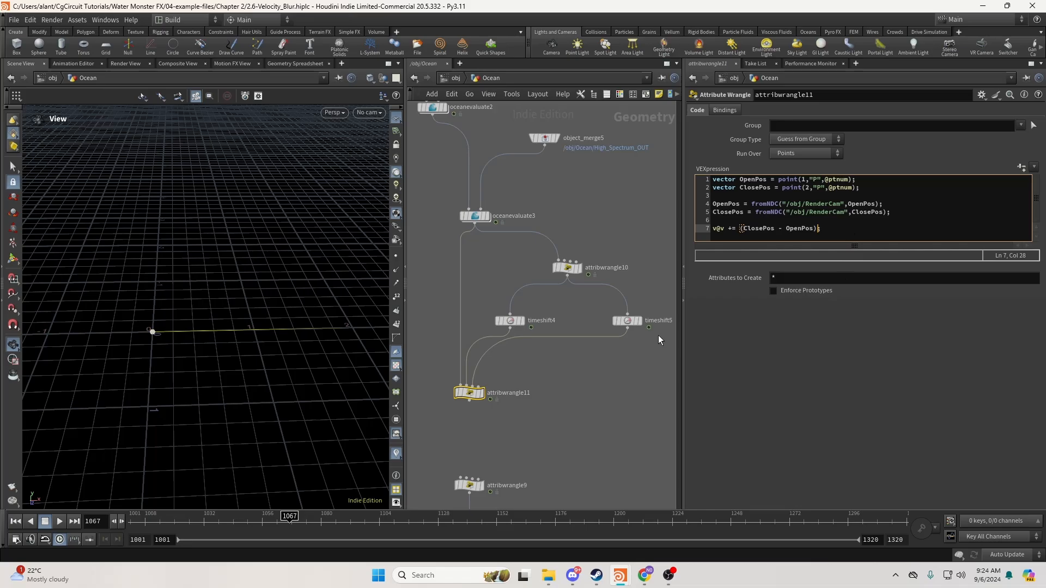
left_click_drag(658, 335, 504, 311)
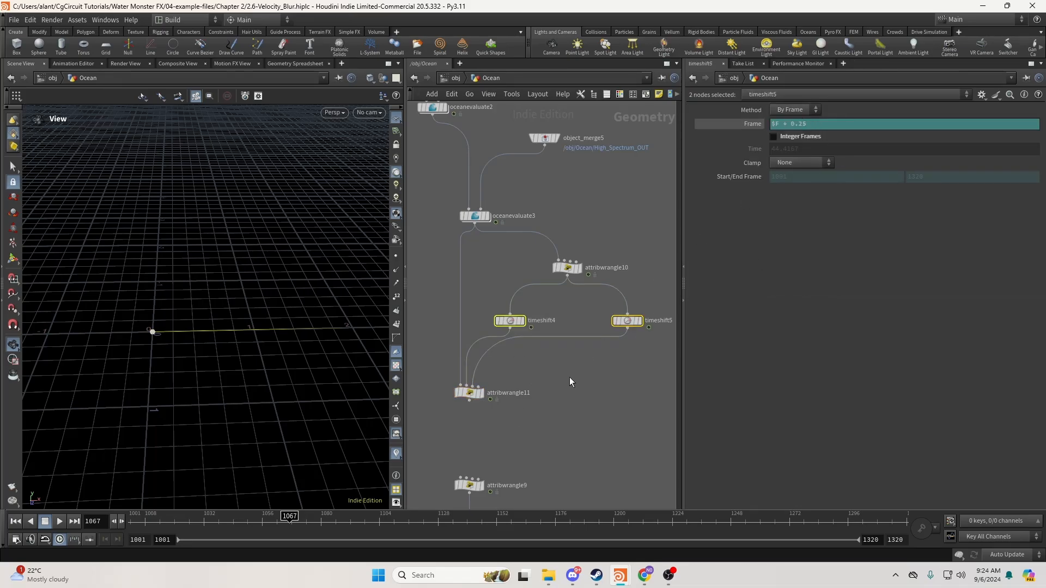
key("ctrl+z")
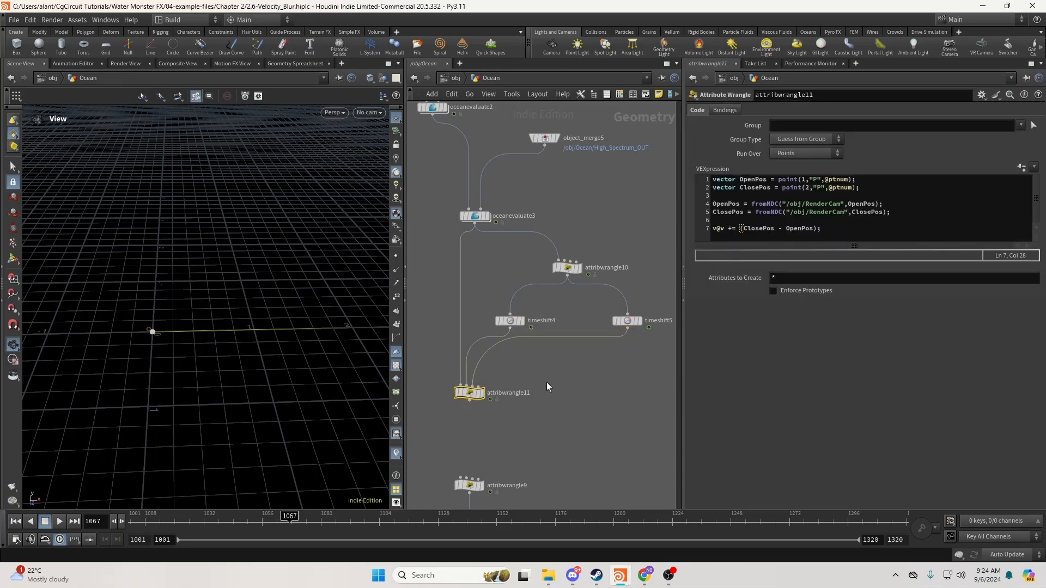
left_click_drag(470, 393, 469, 408)
type("* 24")
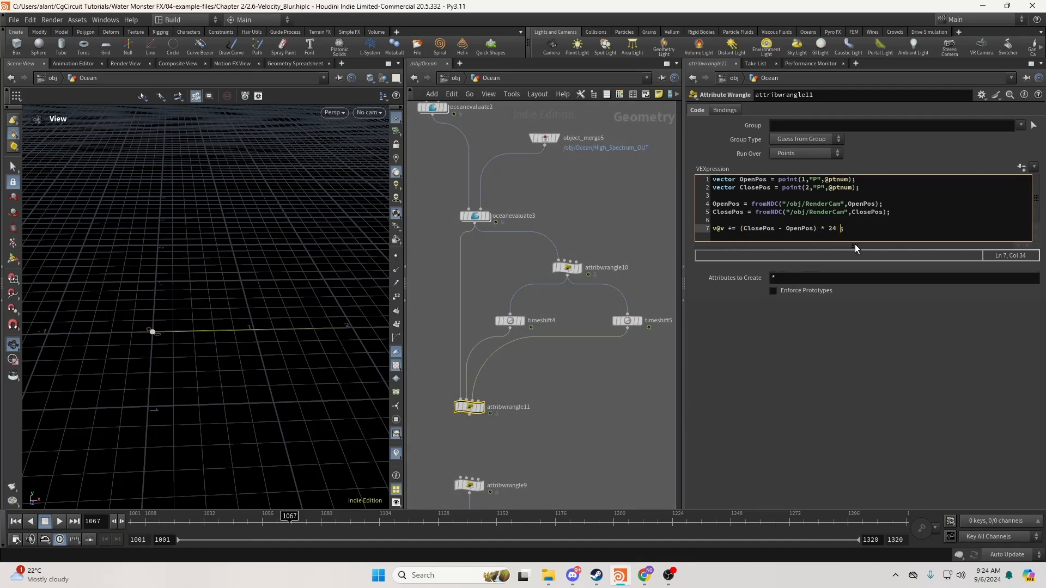
type(" *")
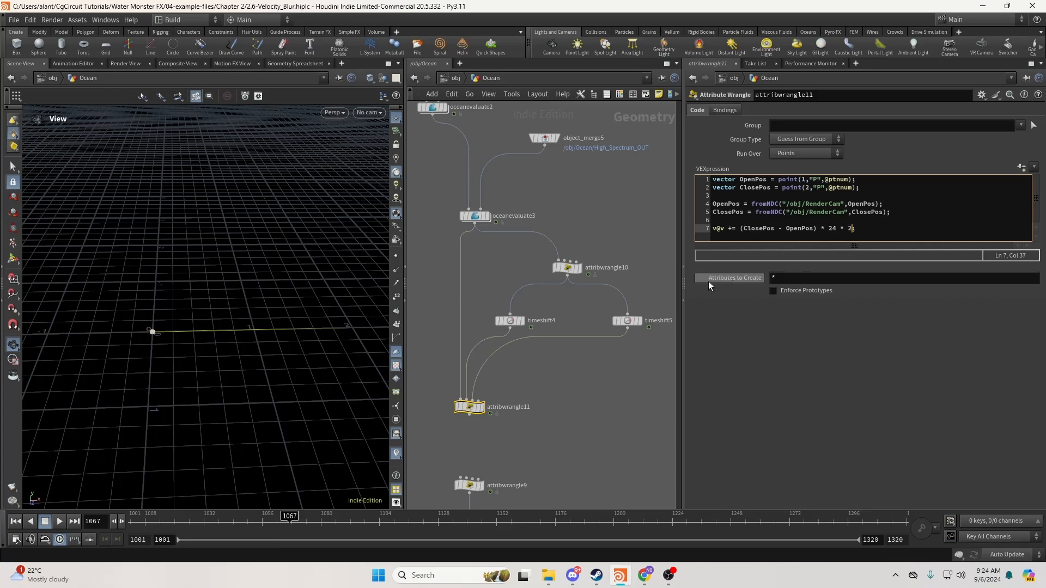
left_click(510, 320)
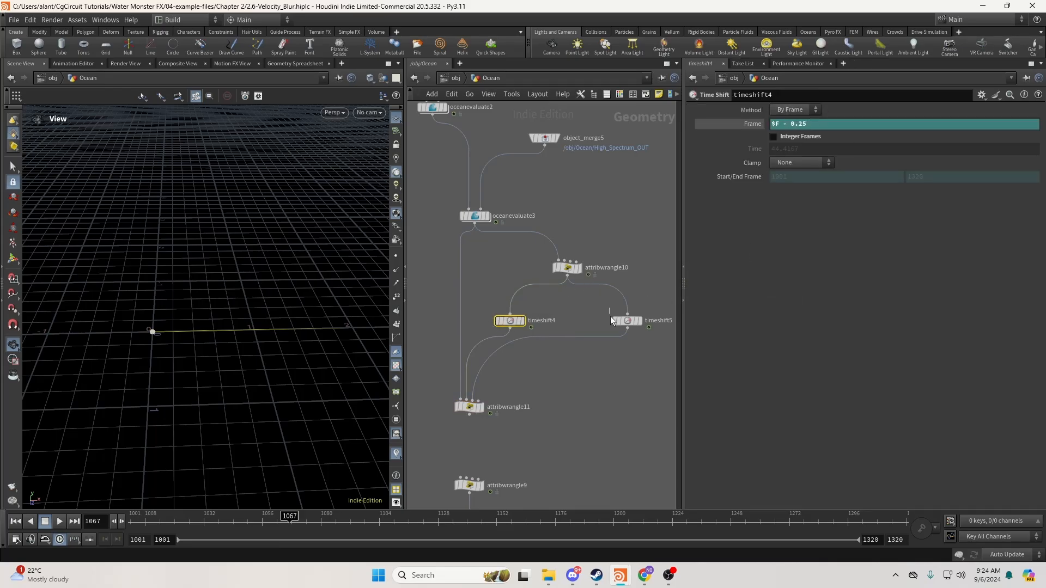
left_click(627, 320)
middle_click_drag(595, 411, 591, 408)
Frame and orbit the ocean geometry to inspect its dense yellow velocity trails.
left_click(466, 376)
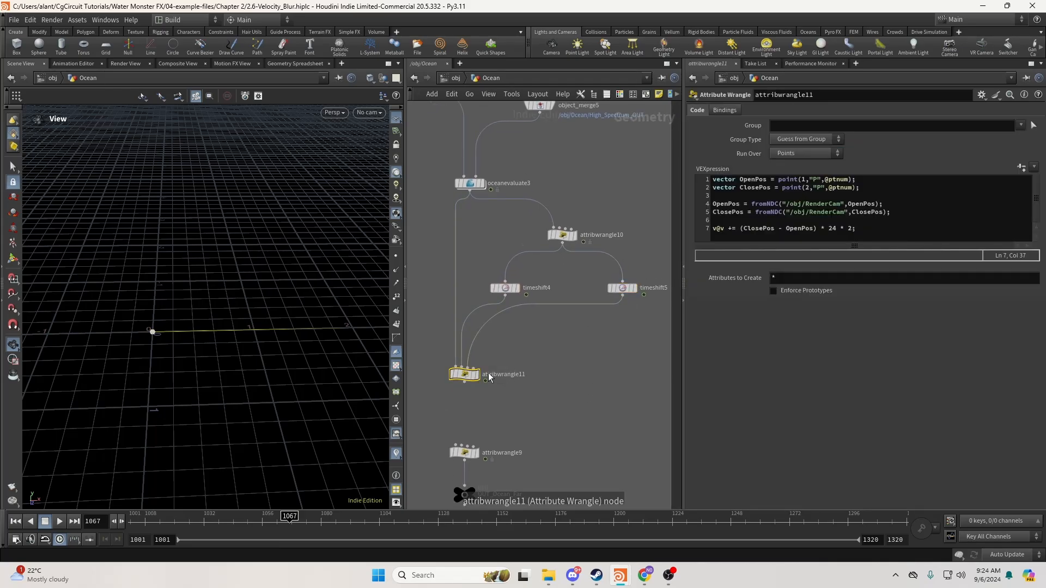
key("space+g")
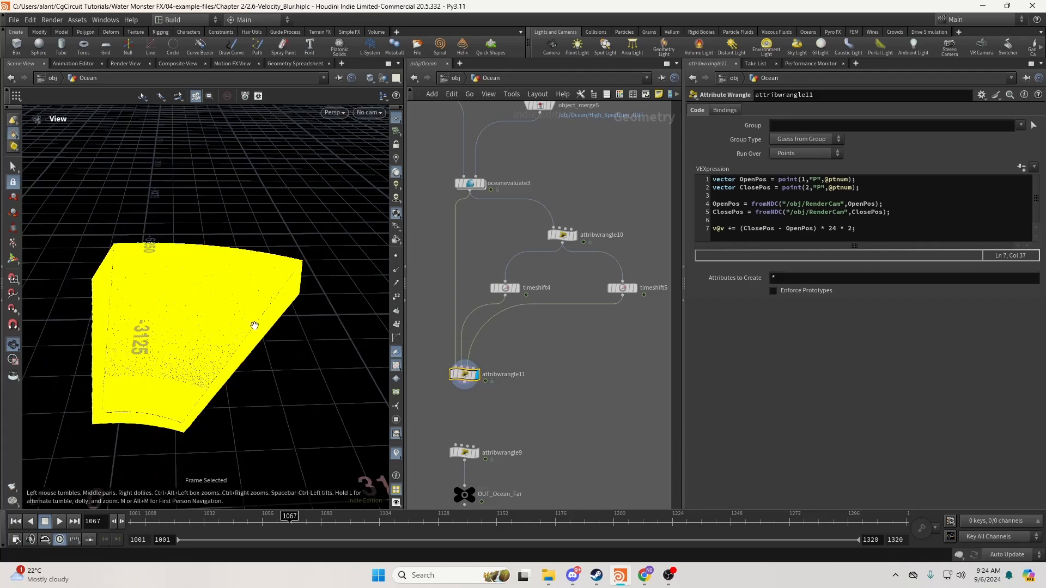
left_click_drag(255, 325, 241, 332)
right_click_drag(240, 332, 353, 349)
left_click_drag(270, 345, 246, 333)
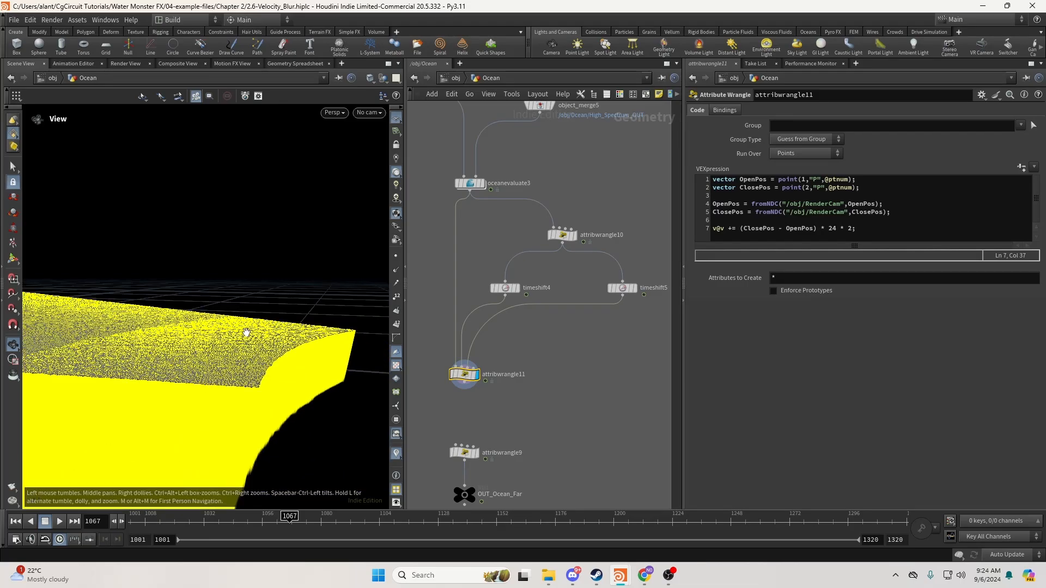
left_click_drag(273, 338, 114, 336)
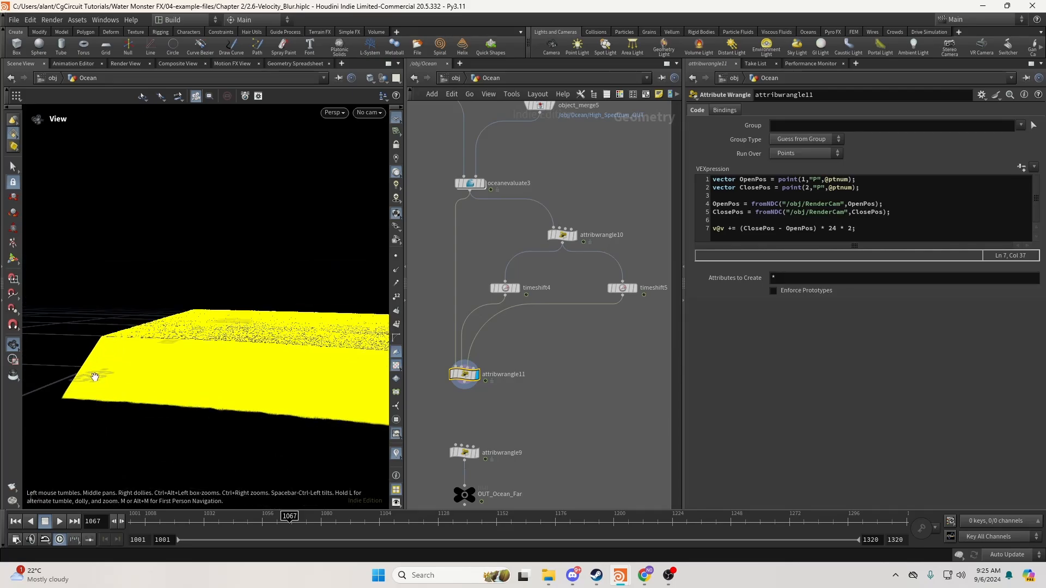
left_click_drag(103, 367, 202, 356)
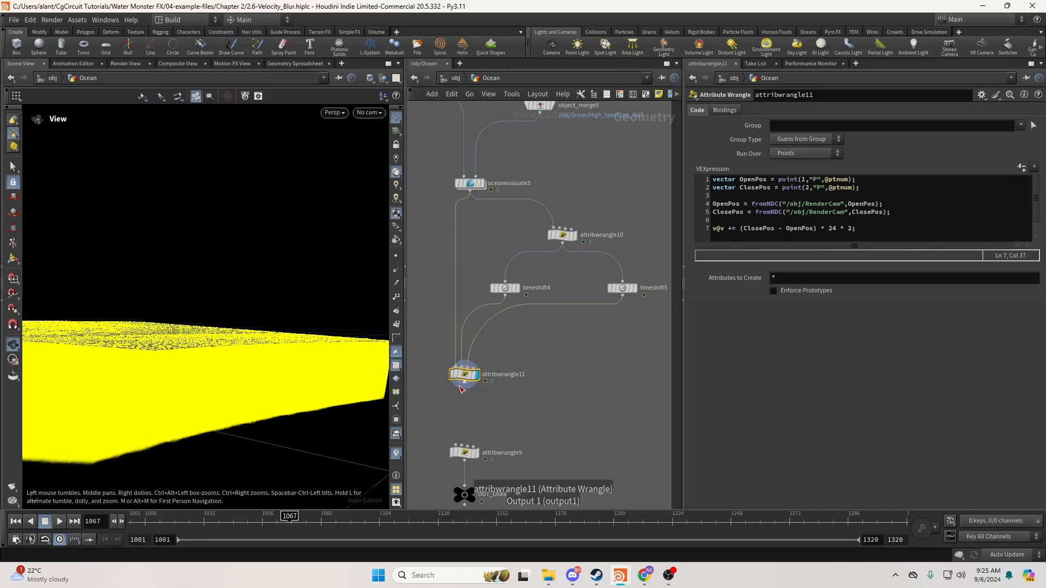
Connect attribwrangle11's output to attribwrangle9's first input.
left_click_drag(464, 382, 455, 444)
middle_click_drag(511, 414, 507, 381)
scroll(450, 381, "down", 5)
Delete the two stray nodes and save the scene.
left_click_drag(623, 352, 586, 423)
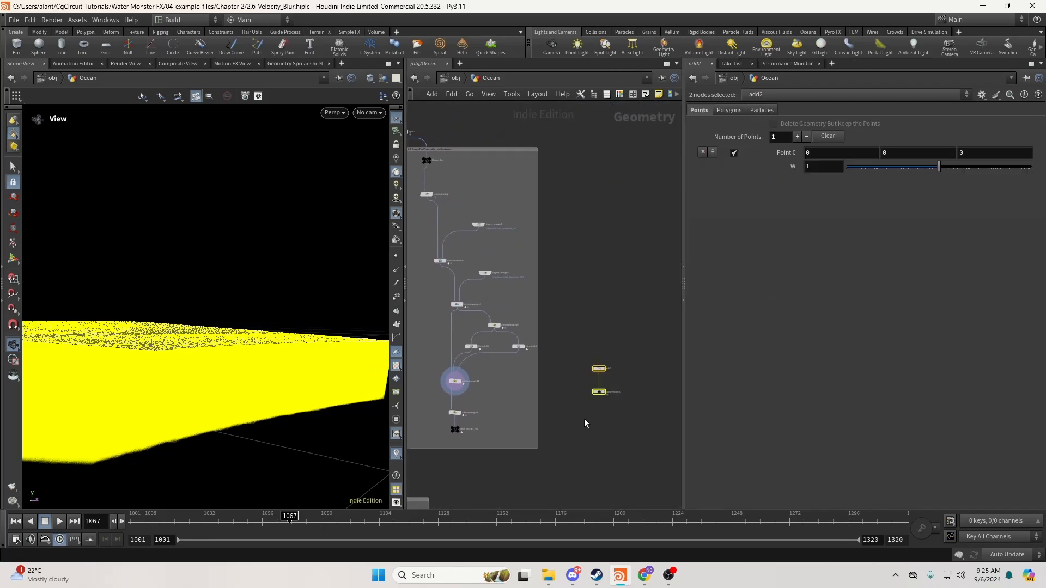
key("Delete")
middle_click_drag(517, 402, 584, 395)
scroll(584, 394, "up", 2)
key("ctrl+s")
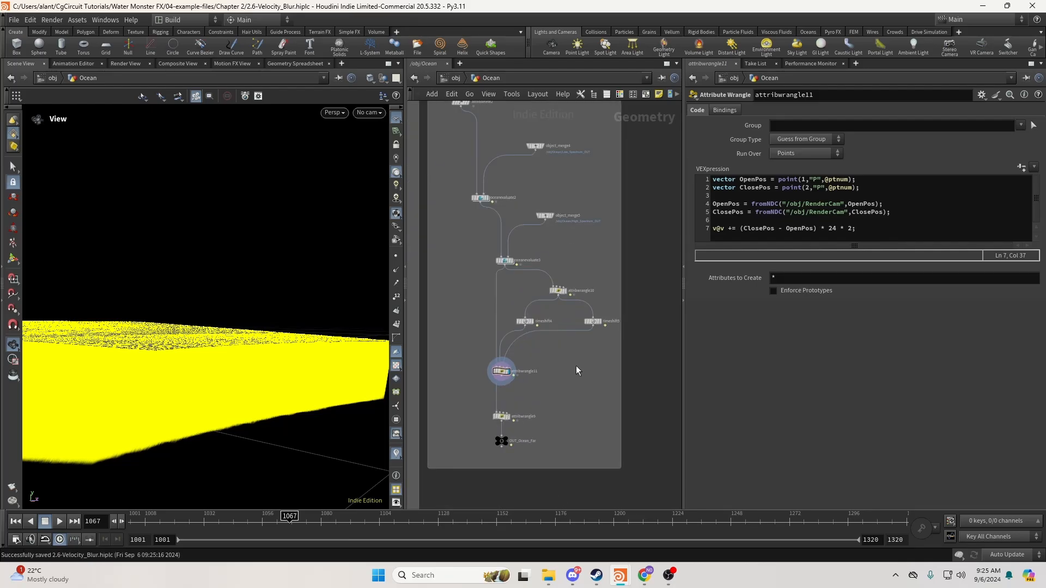
Collapse attribwrangle10, both time shifts and attribwrangle11 into a subnet placed inline.
left_click_drag(494, 288, 606, 392)
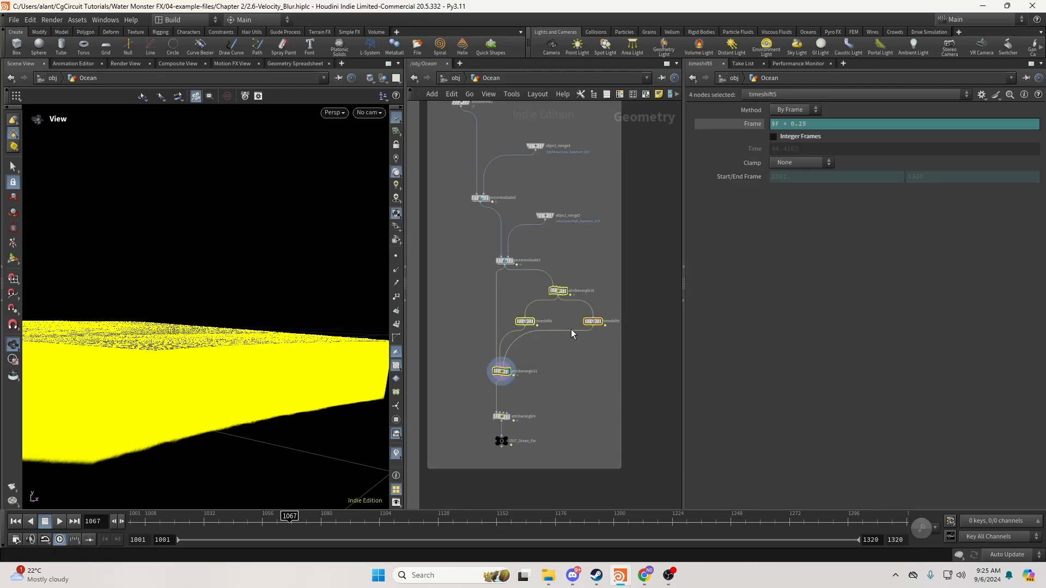
right_click(556, 292)
mouse_move(577, 301)
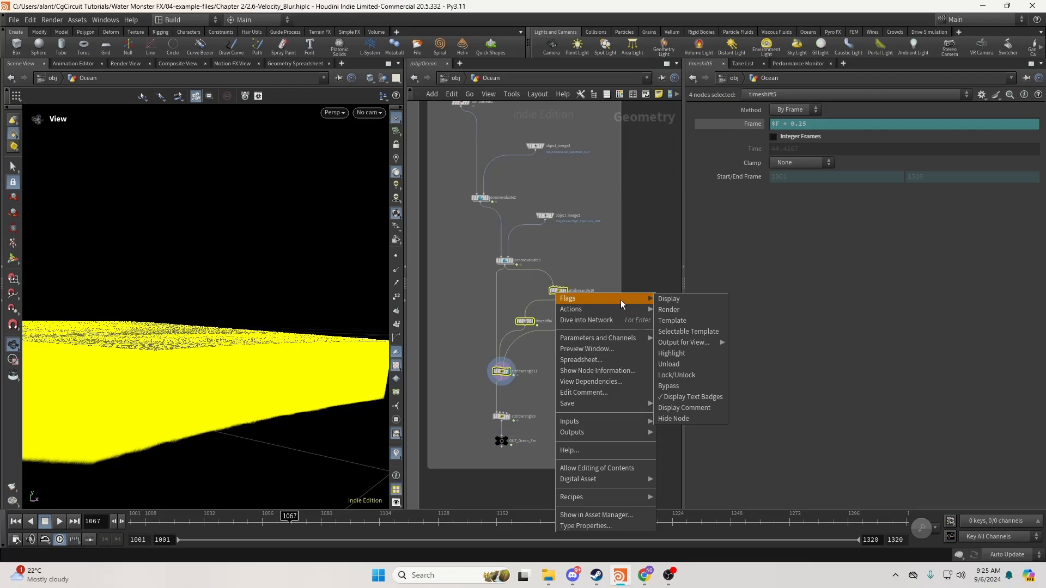
left_click(683, 344)
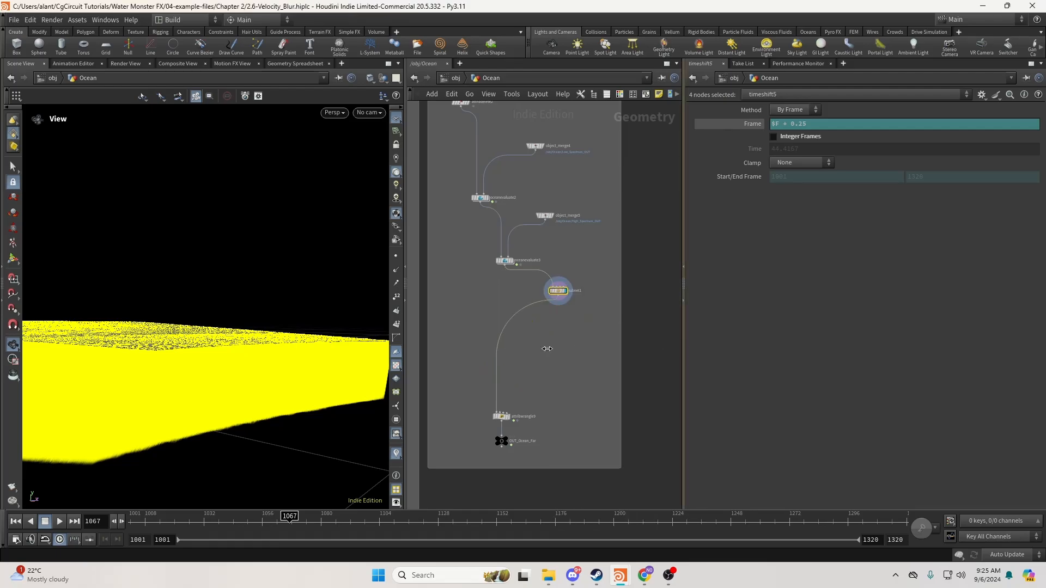
scroll(561, 295, "up", 4)
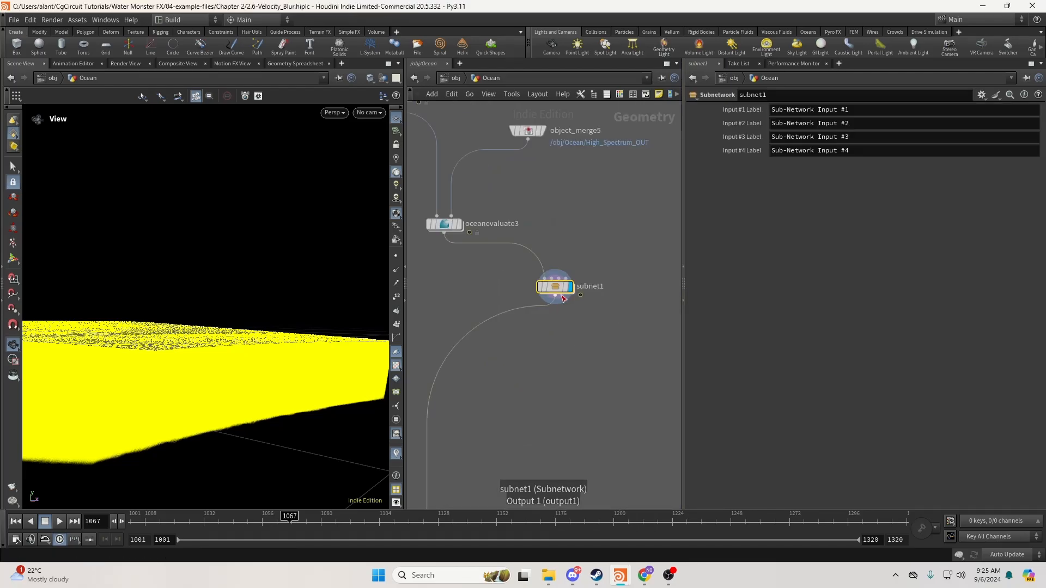
middle_click_drag(561, 295, 612, 302)
left_click_drag(611, 301, 496, 324)
Rename subnet1 to Camera_Velocity.
double_click(546, 314)
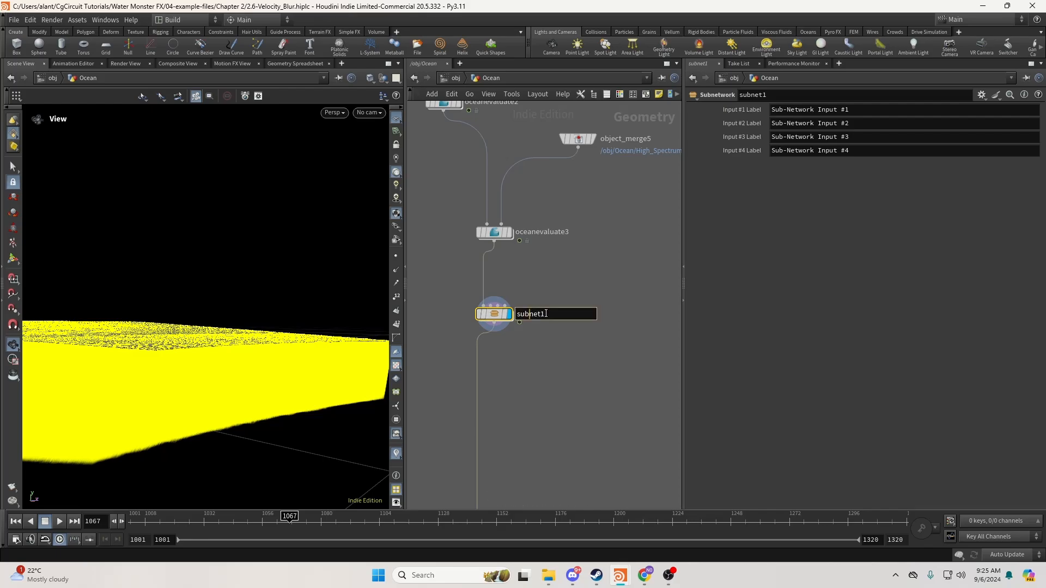
double_click(569, 314)
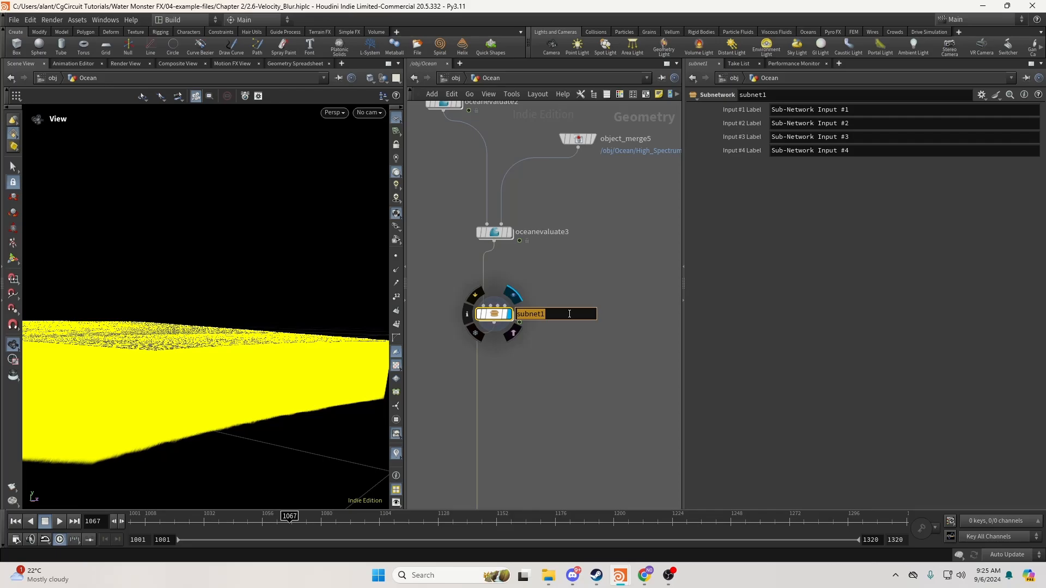
type("Camera_Velocity")
key("Return")
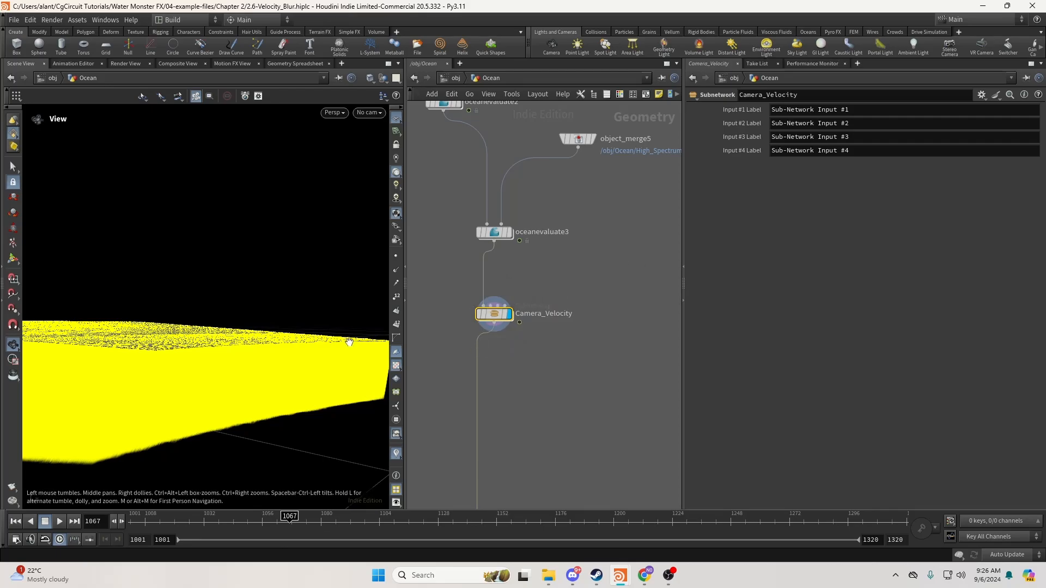
middle_click_drag(523, 349, 583, 317)
Switch cooking to Manual and copy the Camera_Velocity subnet.
left_click(1007, 554)
left_click(1002, 547)
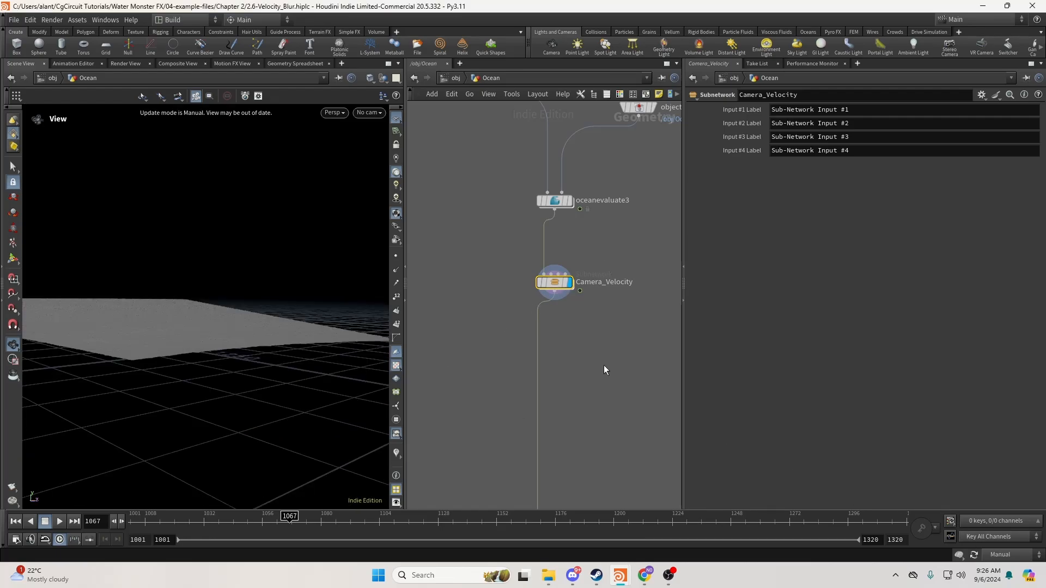
key("ctrl+c")
Paste Camera_Velocity into the Ocean Near network and wire Camera_Velocity1 into attribwrangle6.
scroll(521, 327, "down", 6)
middle_click_drag(414, 487, 547, 309)
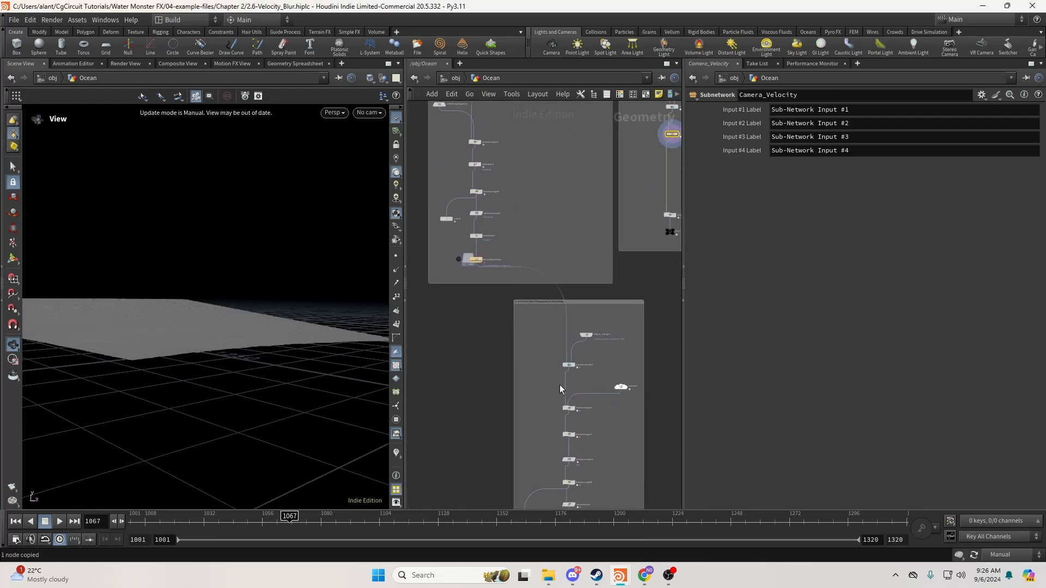
scroll(566, 386, "up", 5)
key("ctrl+v")
scroll(632, 438, "up", 1)
left_click(577, 388)
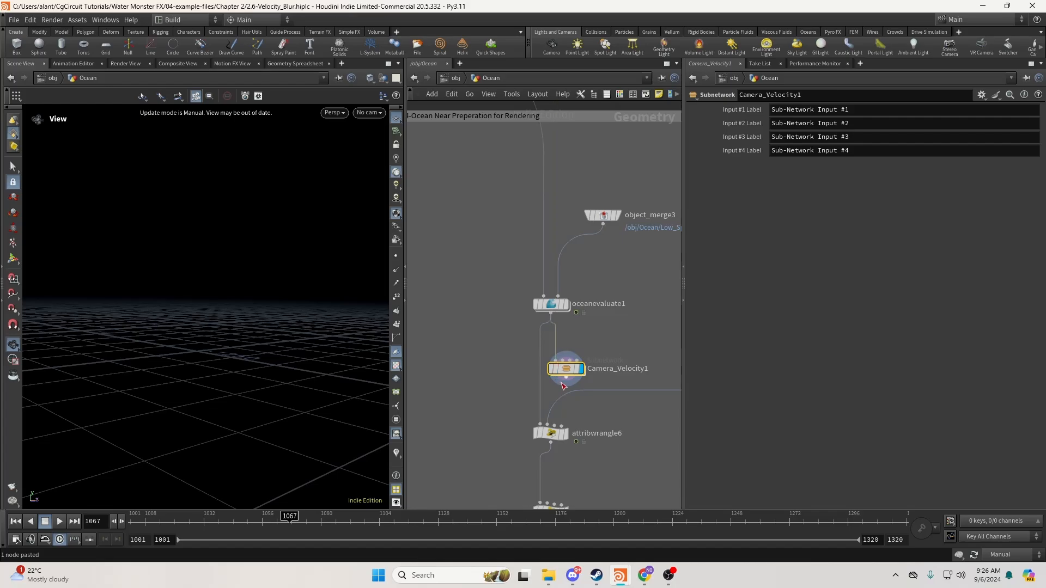
left_click(539, 416)
Arrange Camera_Velocity1 in the chain directly below oceanevaluate1.
left_click_drag(570, 368, 555, 348)
left_click(545, 305, "shift")
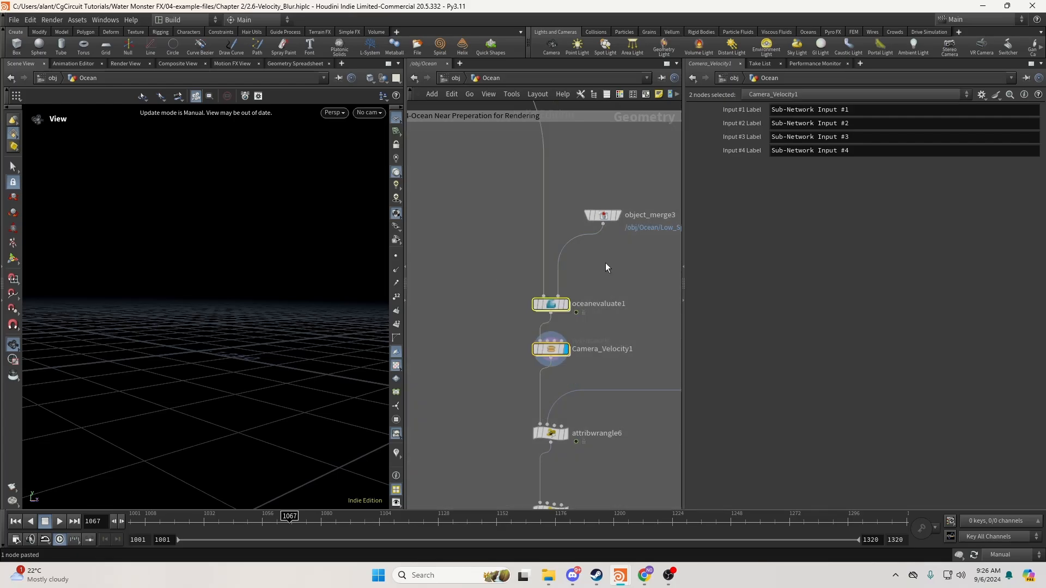
left_click(465, 211)
left_click_drag(466, 188, 601, 354)
left_click_drag(556, 307, 551, 259)
left_click(561, 265)
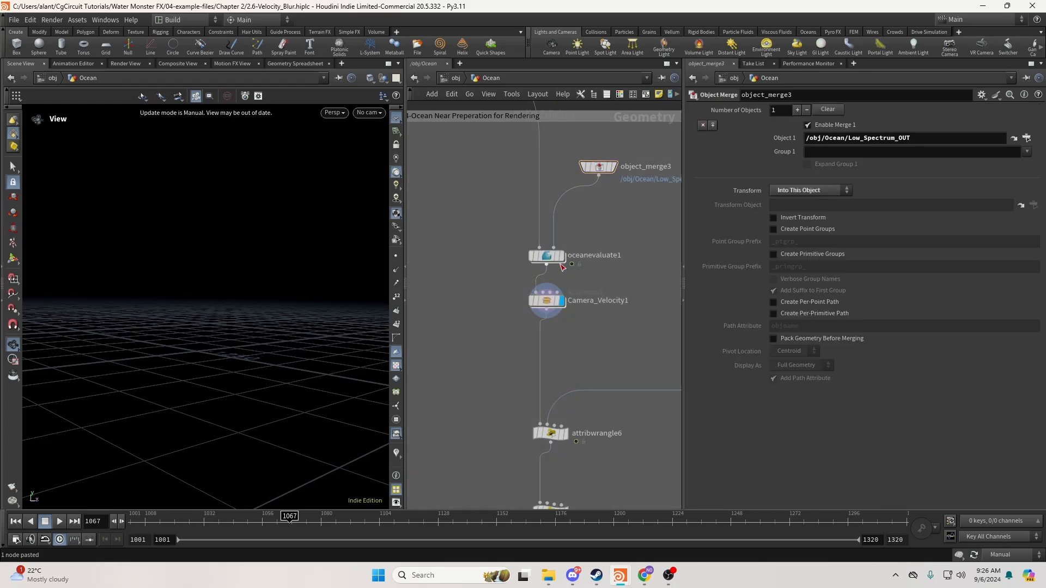
left_click_drag(496, 163, 599, 321)
left_click_drag(549, 261, 553, 266)
left_click_drag(495, 325, 571, 305)
left_click_drag(559, 308, 559, 334)
left_click_drag(488, 285, 583, 243)
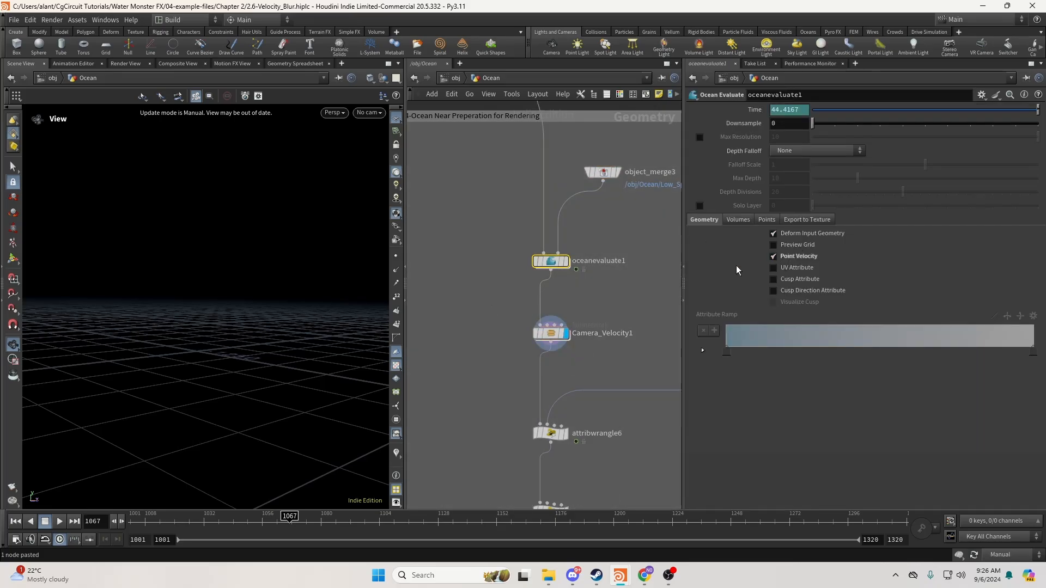
left_click(551, 333)
Restore automatic cooking, turn off the yellow visualizer, and inspect the near ocean.
left_click(1007, 554)
left_click(1007, 523)
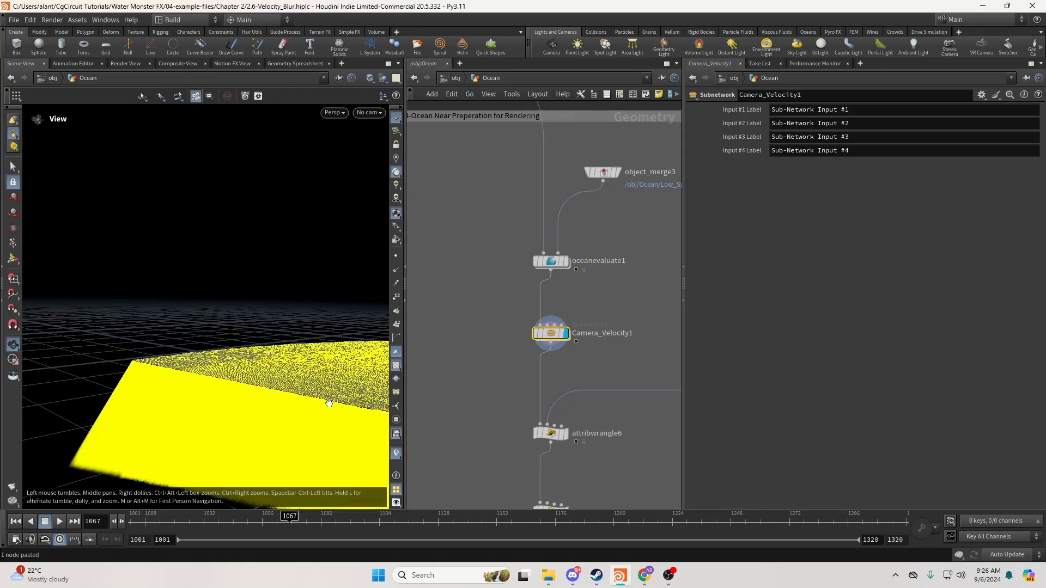
left_click_drag(328, 404, 419, 374)
middle_click_drag(449, 443, 451, 321)
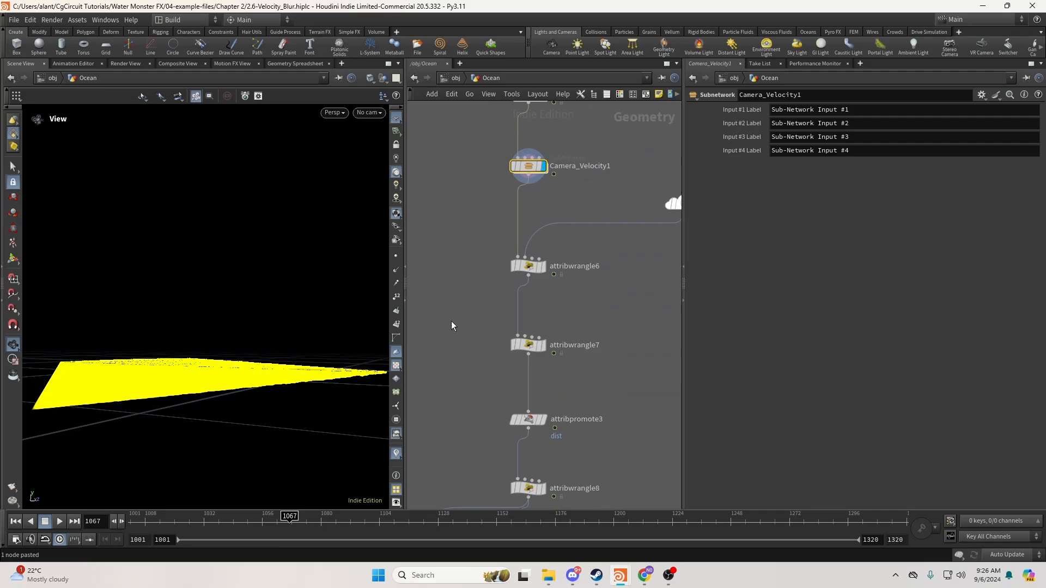
left_click(396, 456)
mouse_move(254, 410)
left_mouse_down()
mouse_move(271, 416)
mouse_move(224, 419)
mouse_move(266, 427)
left_mouse_up()
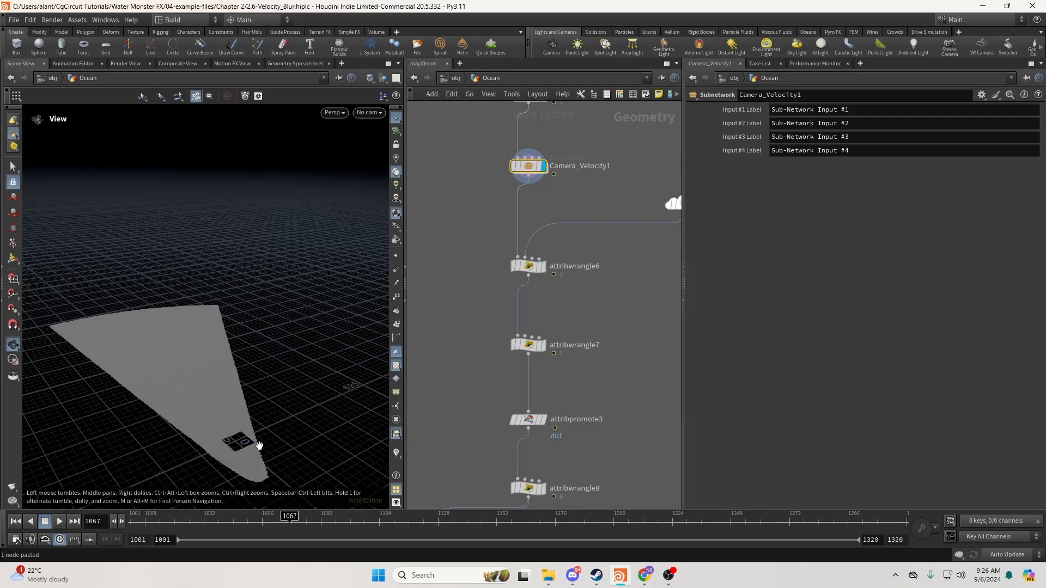
left_click_drag(259, 446, 249, 435)
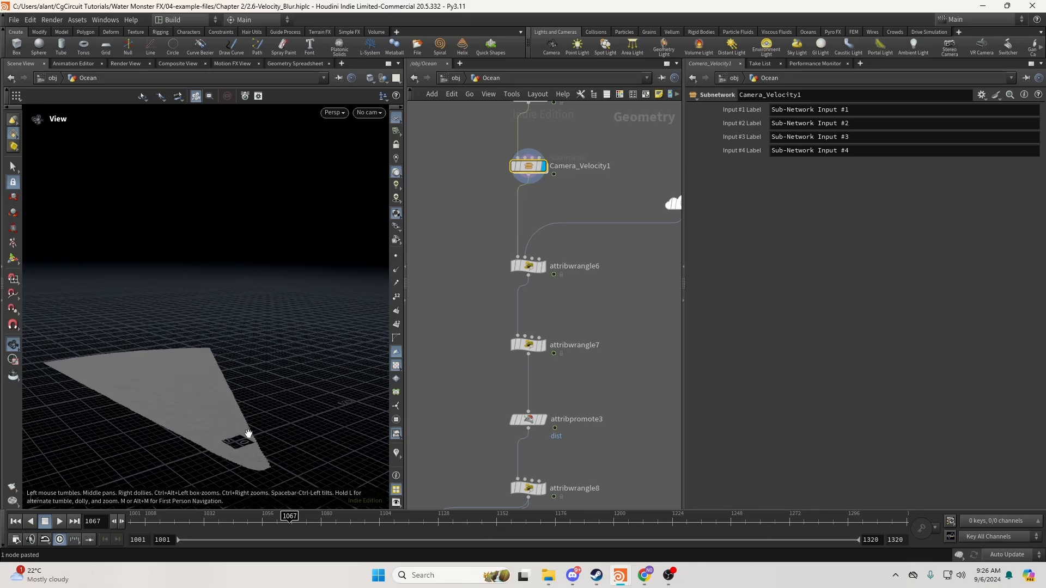